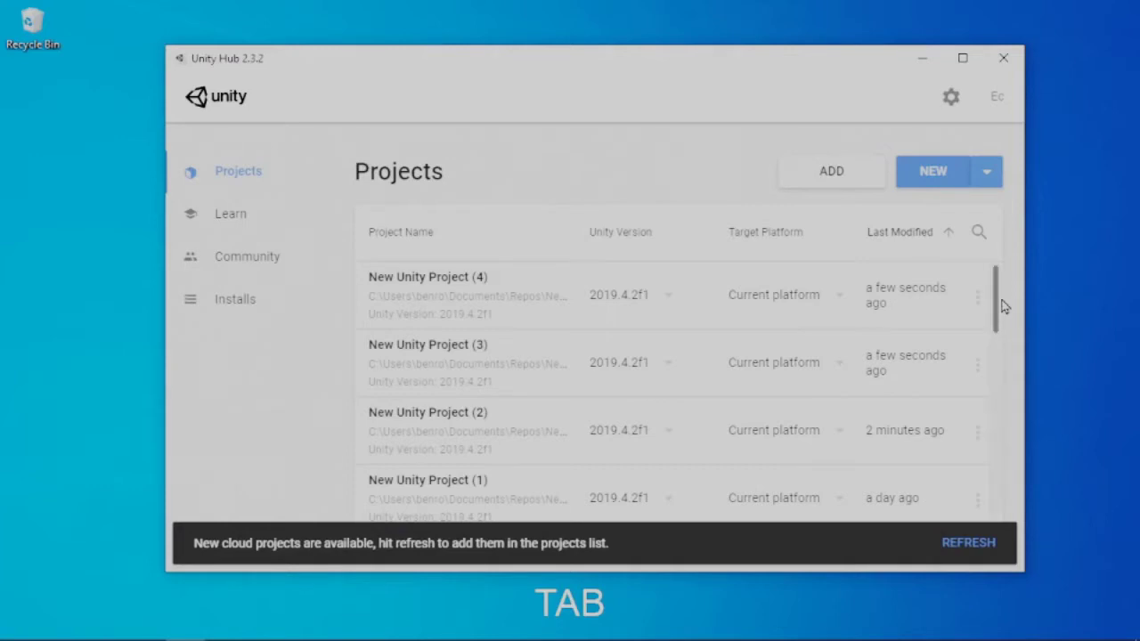
Create a new 3D project named AGJam Tutorial in the existing Repos location
click(933, 172)
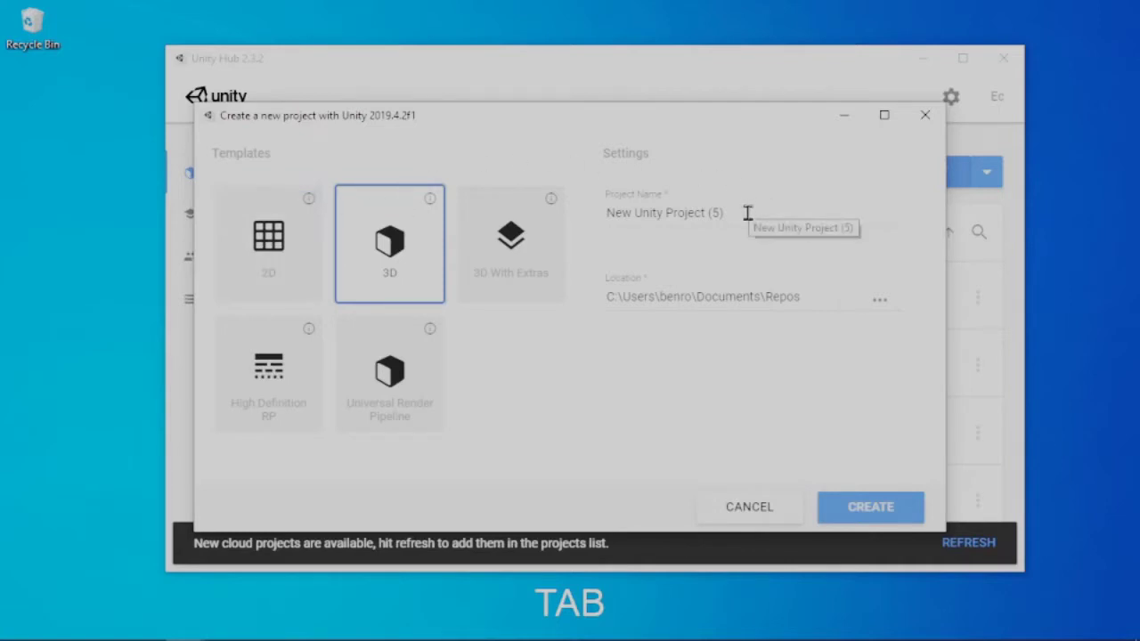
key(Tab)
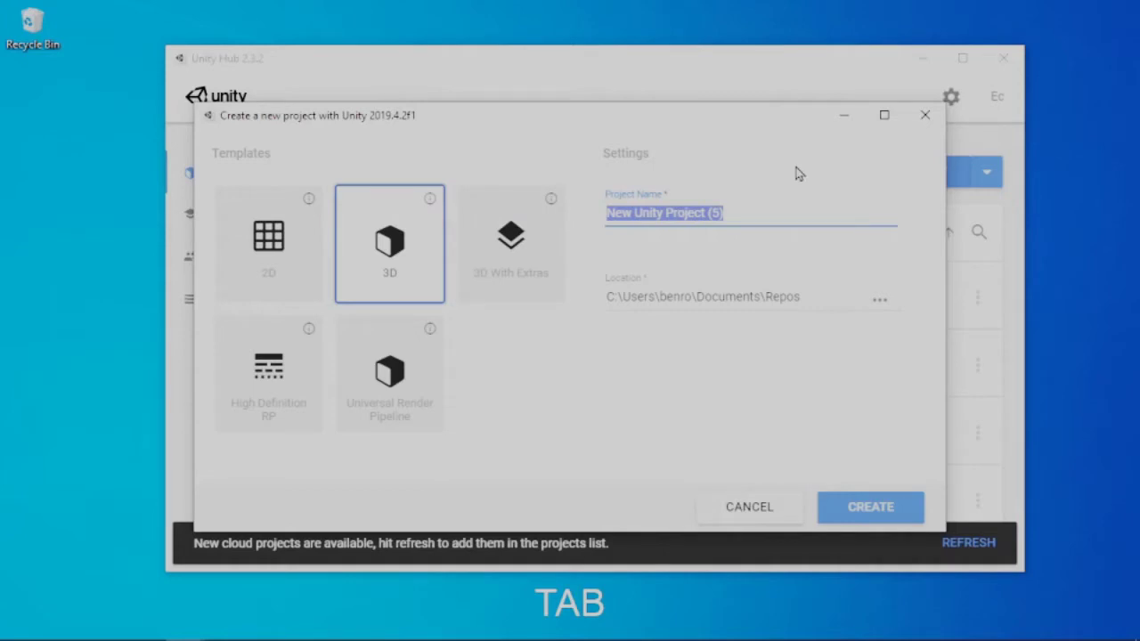
text(Ag)
key(BackSpace)
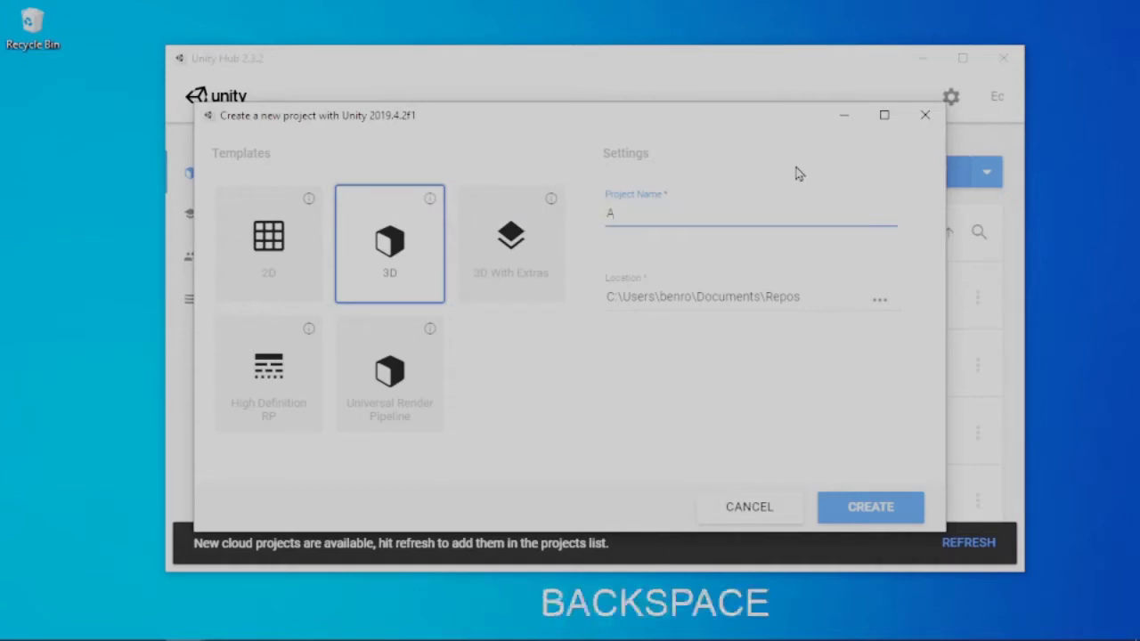
text(GJam )
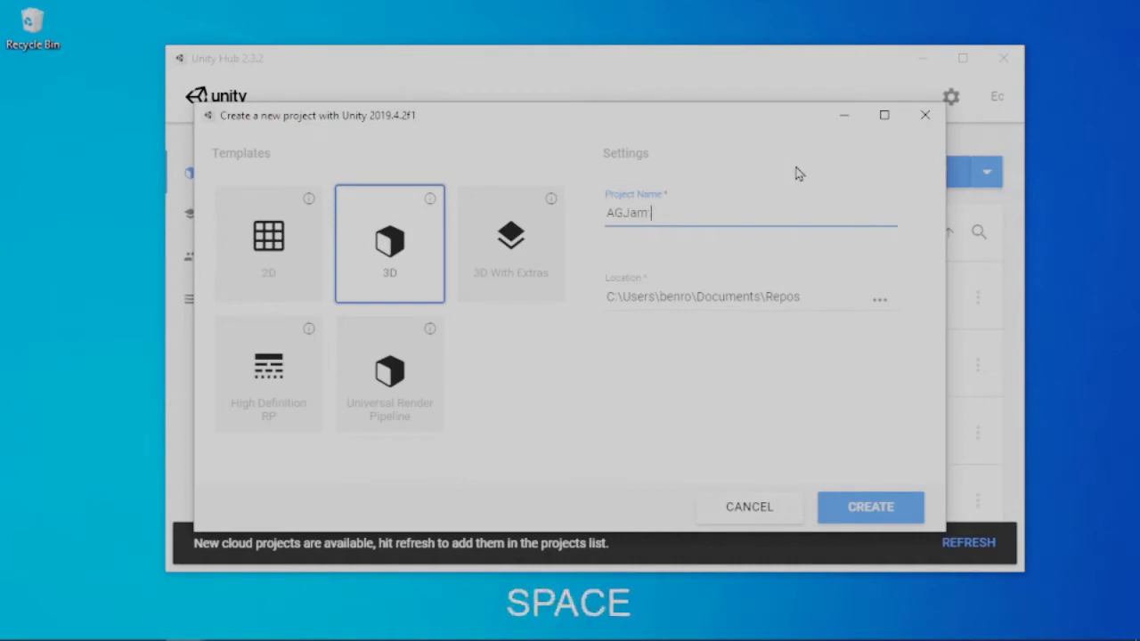
text(Tutoria)
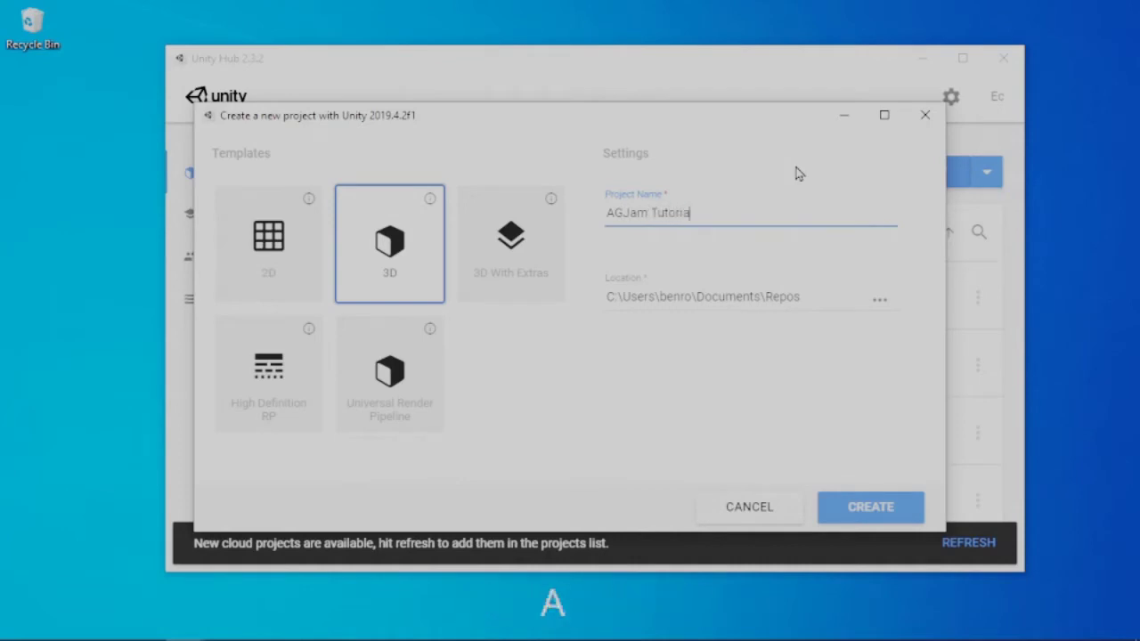
text(l)
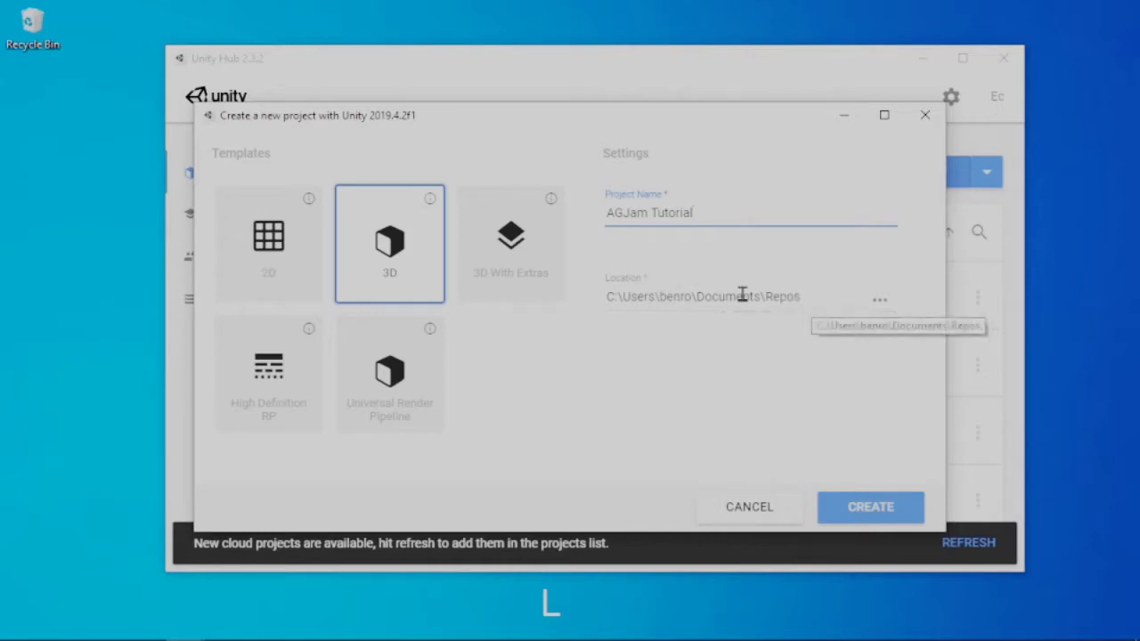
click(887, 512)
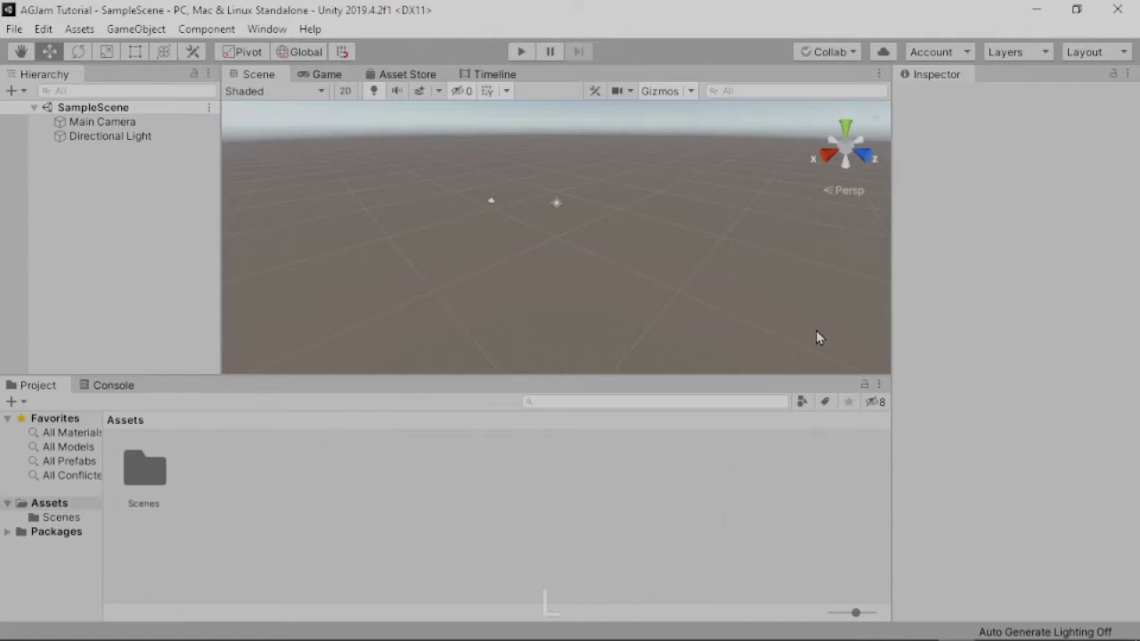
Apply the Default window layout and maximize the editor window
click(1124, 53)
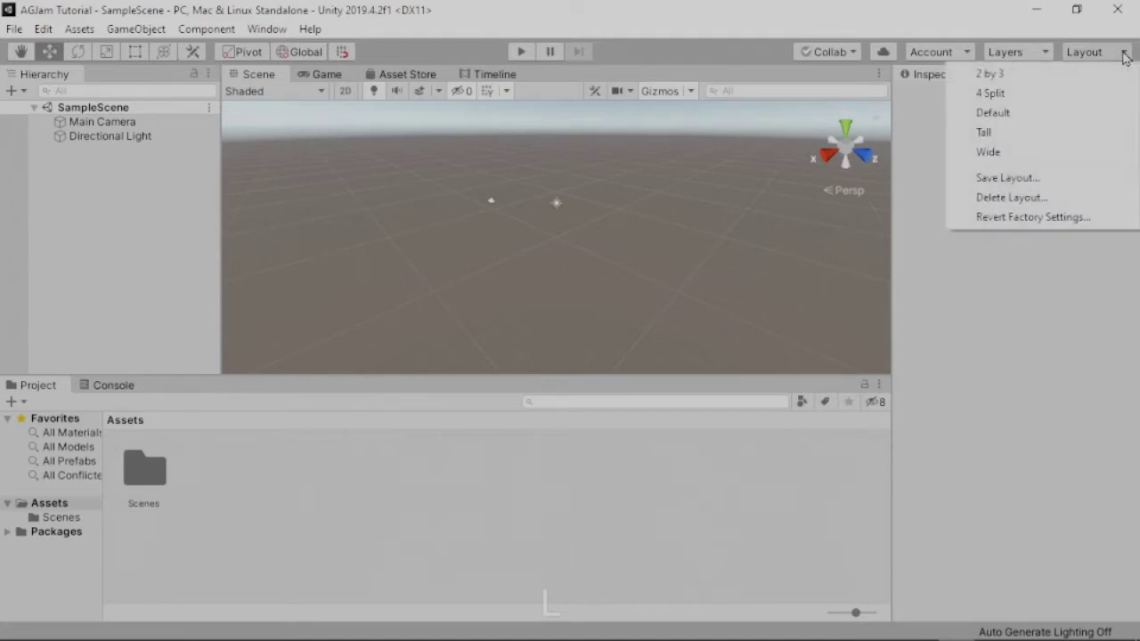
click(1024, 113)
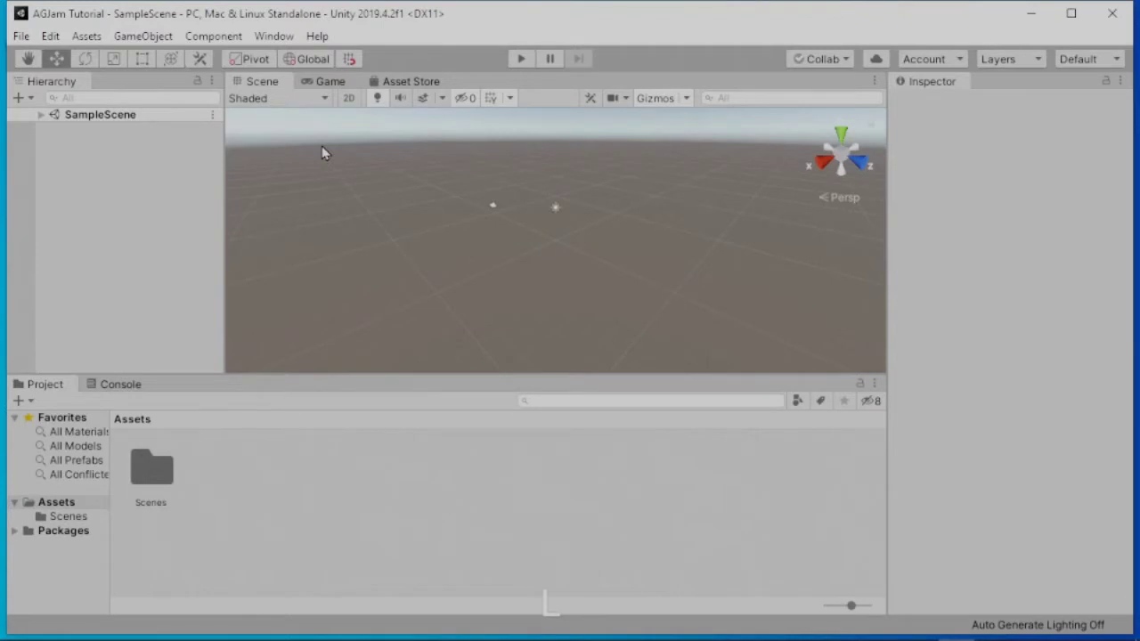
click(1072, 13)
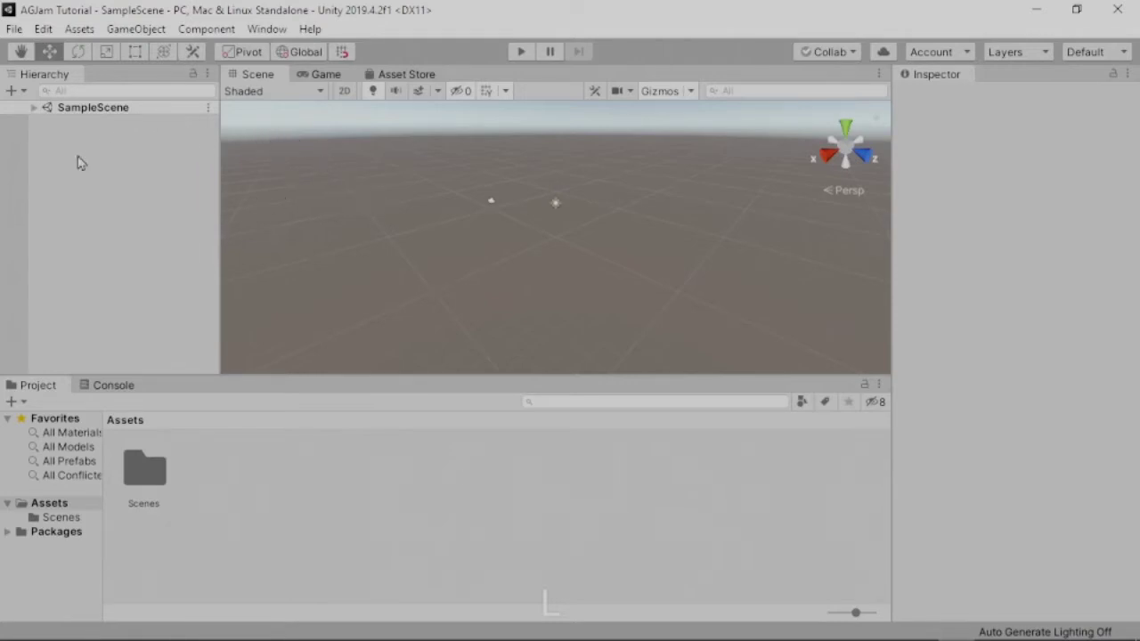
Expand SampleScene's contents in the hierarchy and add a 3D Cube object to the scene
click(32, 108)
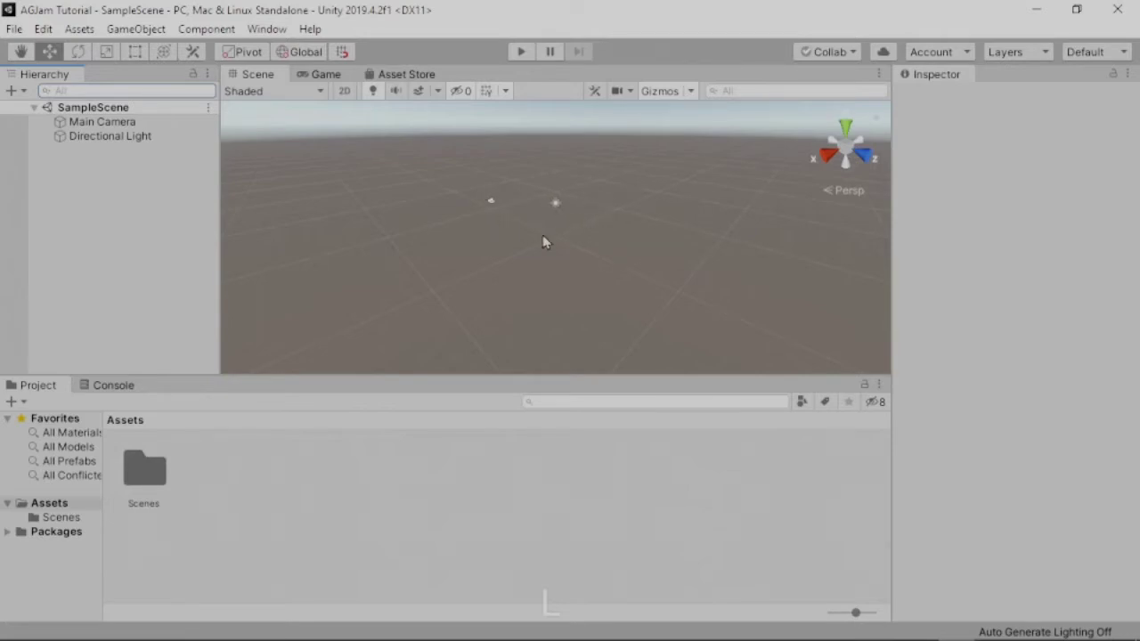
key(Tab)
click(129, 34)
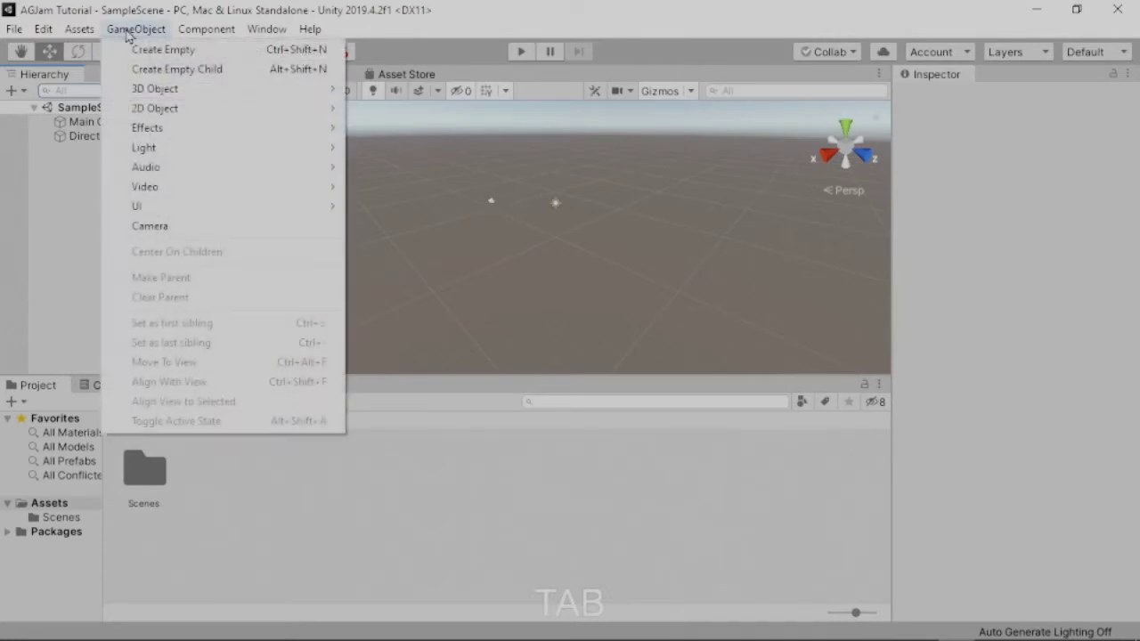
click(129, 34)
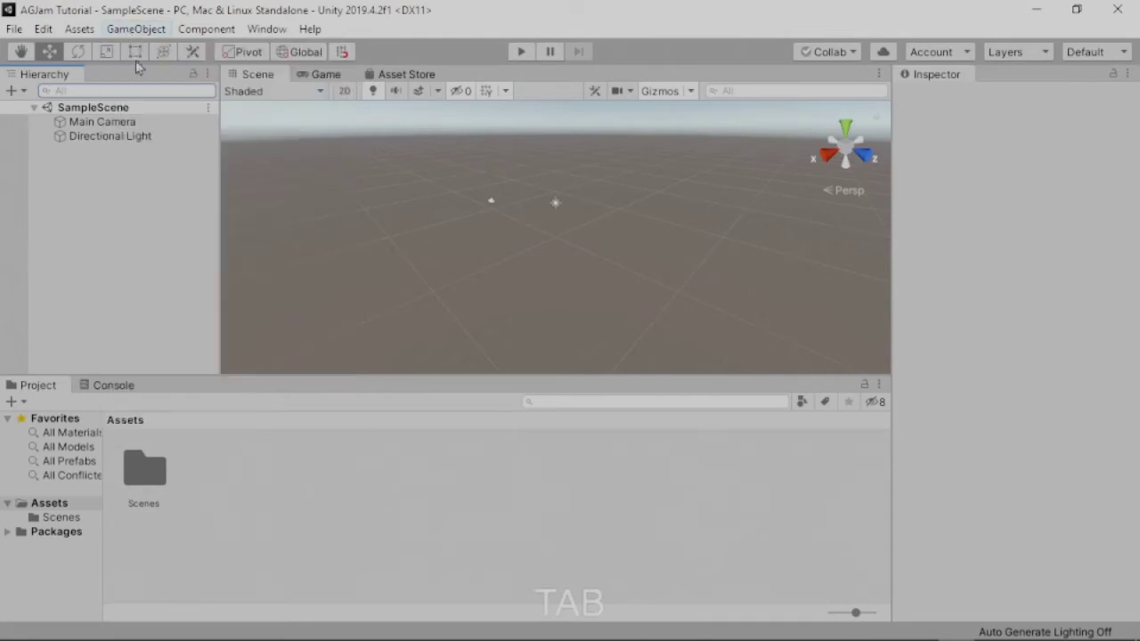
click(20, 93)
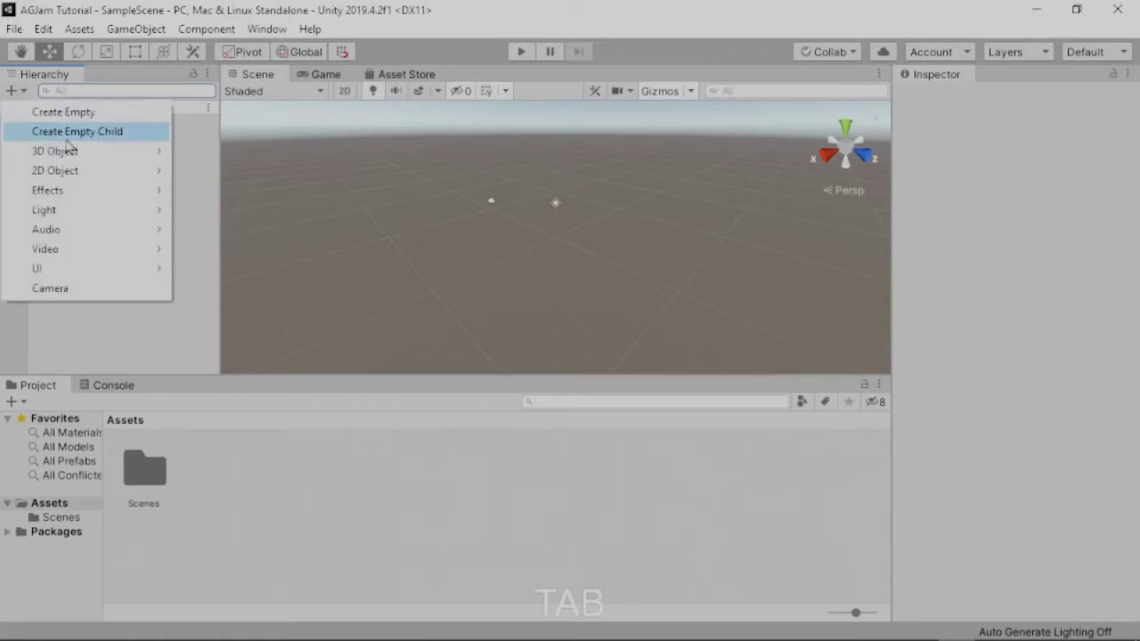
mouse_move(75, 159)
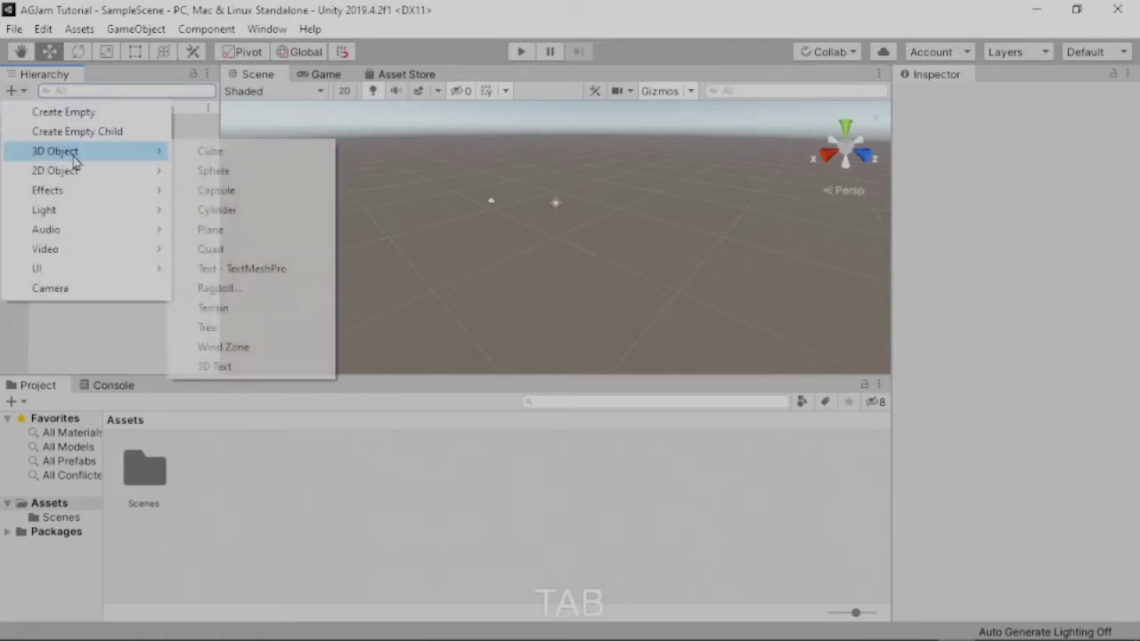
click(214, 153)
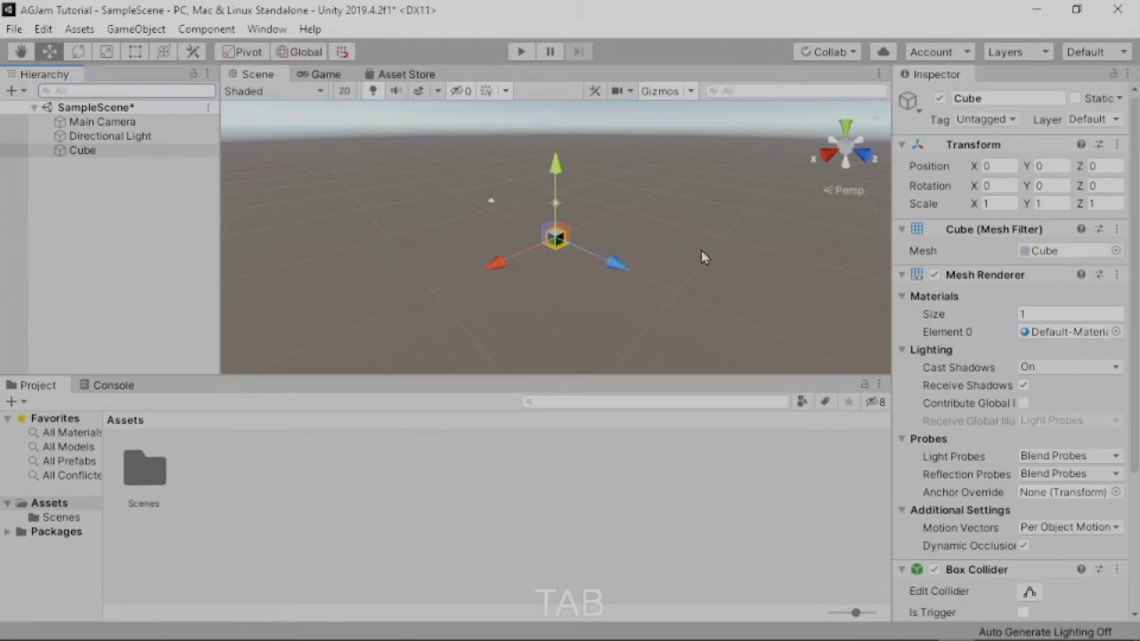
Zoom in on the new cube in the scene view and back out
scroll(709, 272, up, 3)
scroll(705, 267, up, 3)
scroll(720, 272, up, 2)
scroll(708, 266, down, 6)
key(alt)
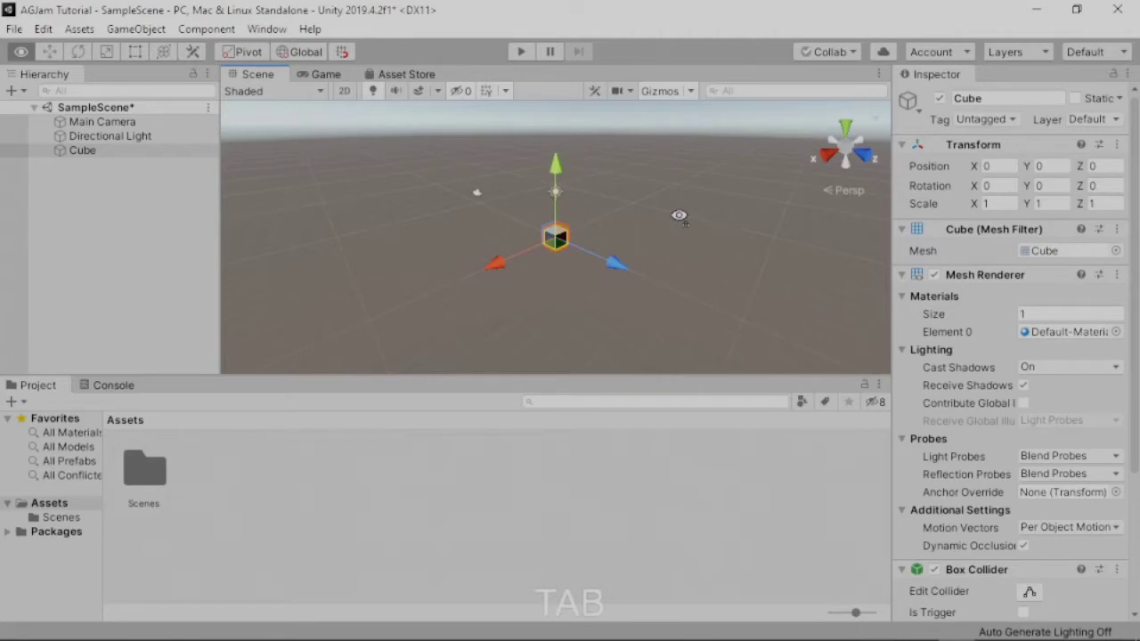
Fly through the scene in all directions and look around the area surrounding the cube
right_drag(679, 216, 718, 308)
key(w)
key(d)
key(s)
key(w)
key(s)
key(a)
key(d)
key(a)
key(d)
key(w)
key(a)
key(s)
key(w)
right_drag(526, 250, 116, 340)
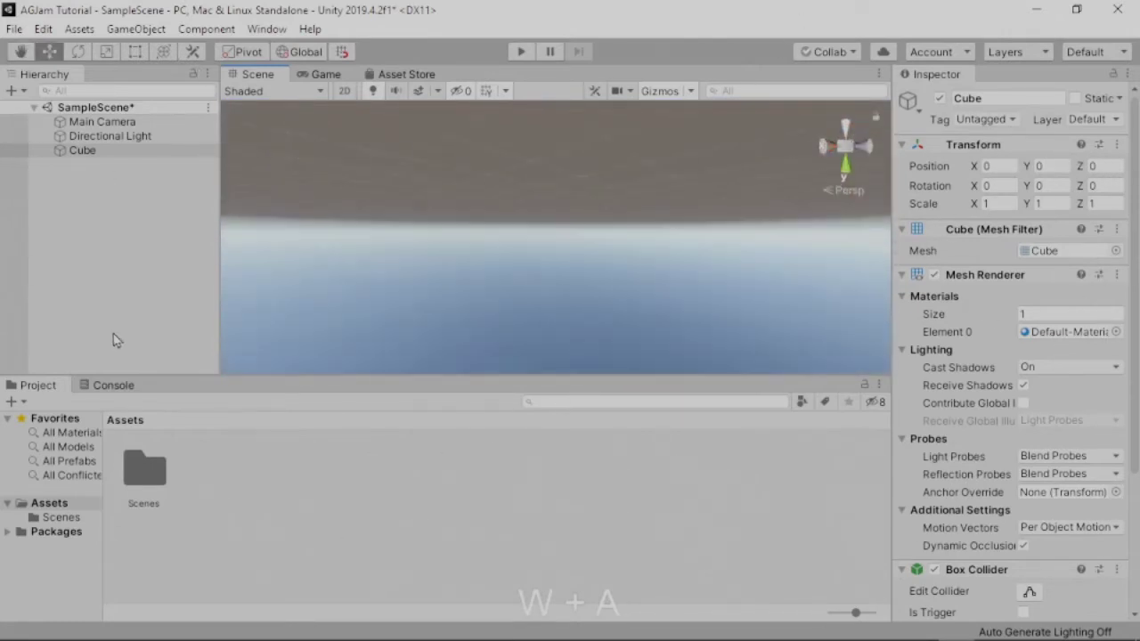
right_drag(448, 282, 479, 214)
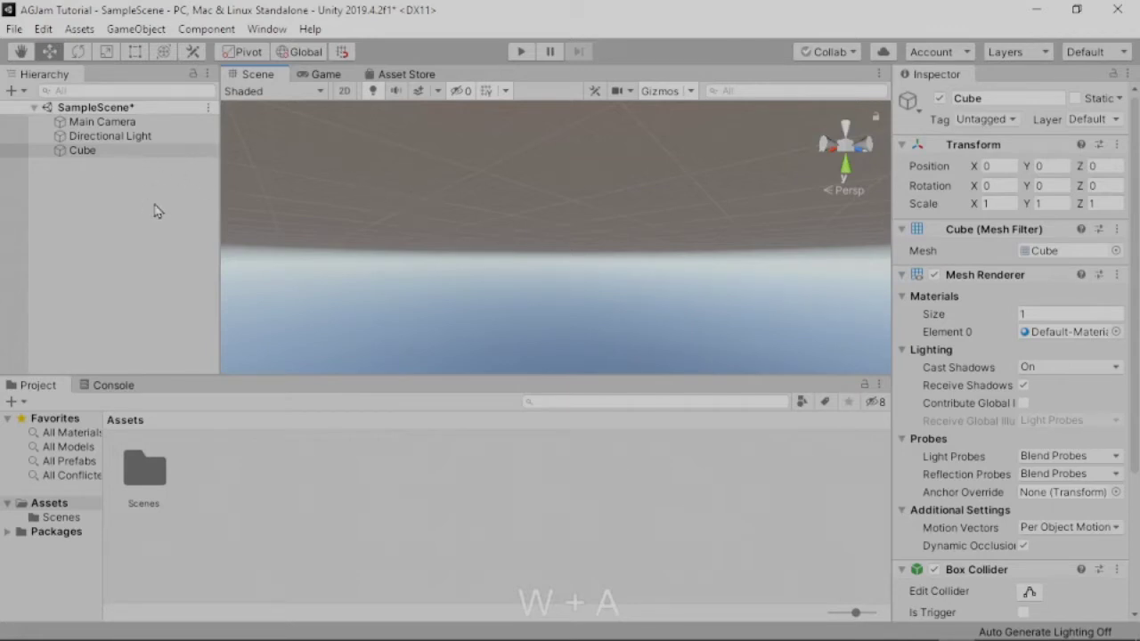
Frame the cube in the scene view, fly away from it, and frame it again
double_click(82, 152)
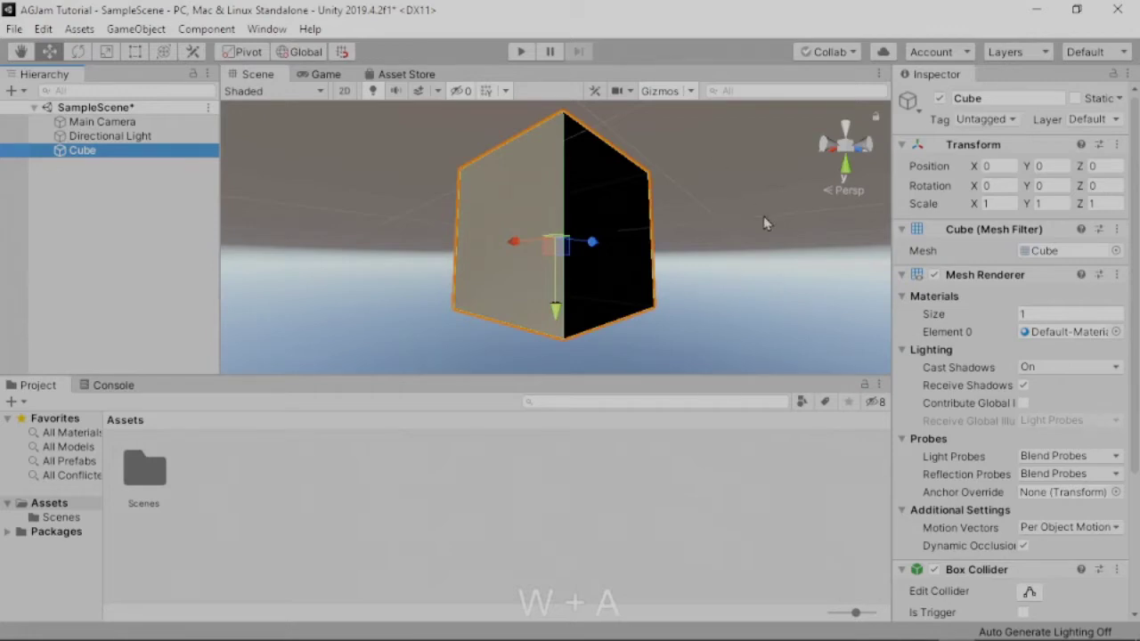
right_drag(721, 276, 841, 450)
key(s)
key(w)
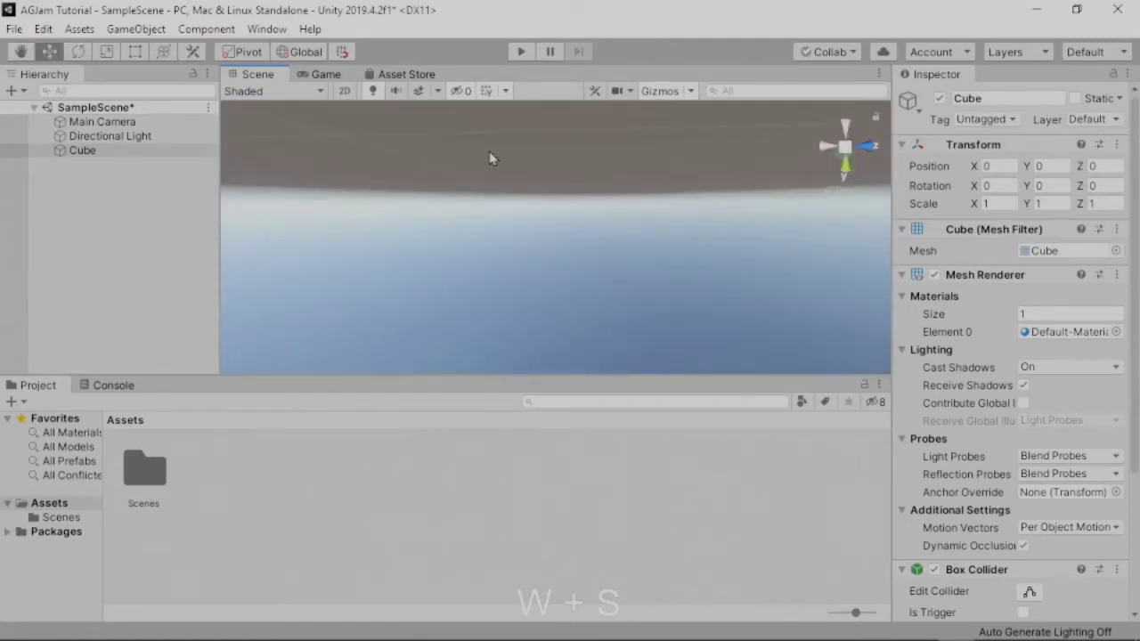
double_click(83, 151)
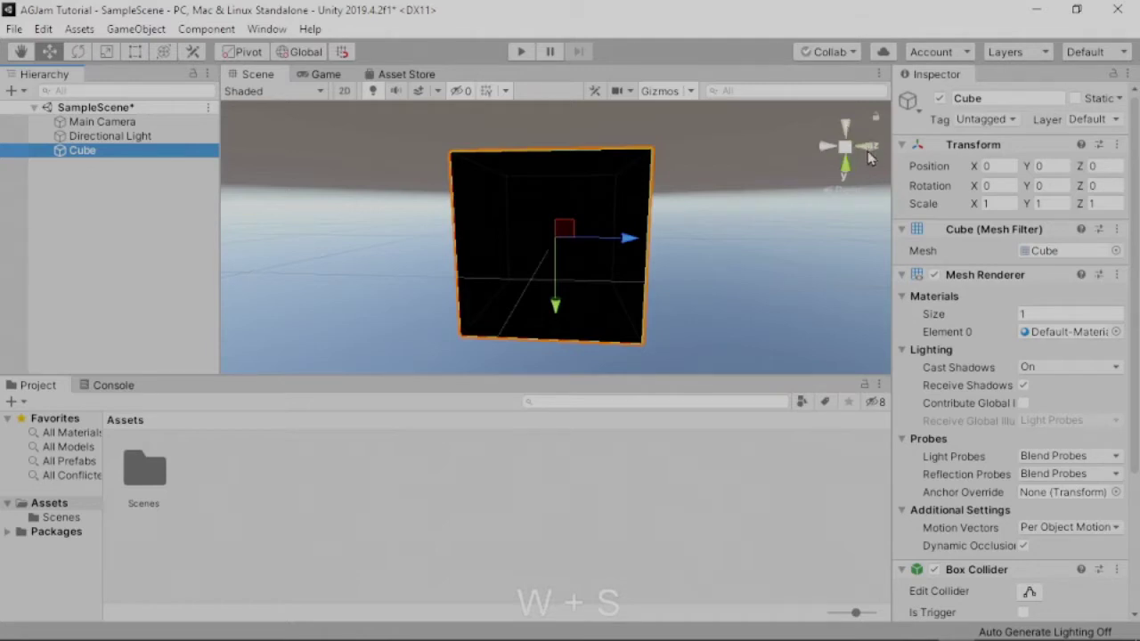
Inspect the cube along the Z axis, along the X axis and from the top
right_drag(804, 158, 697, 202)
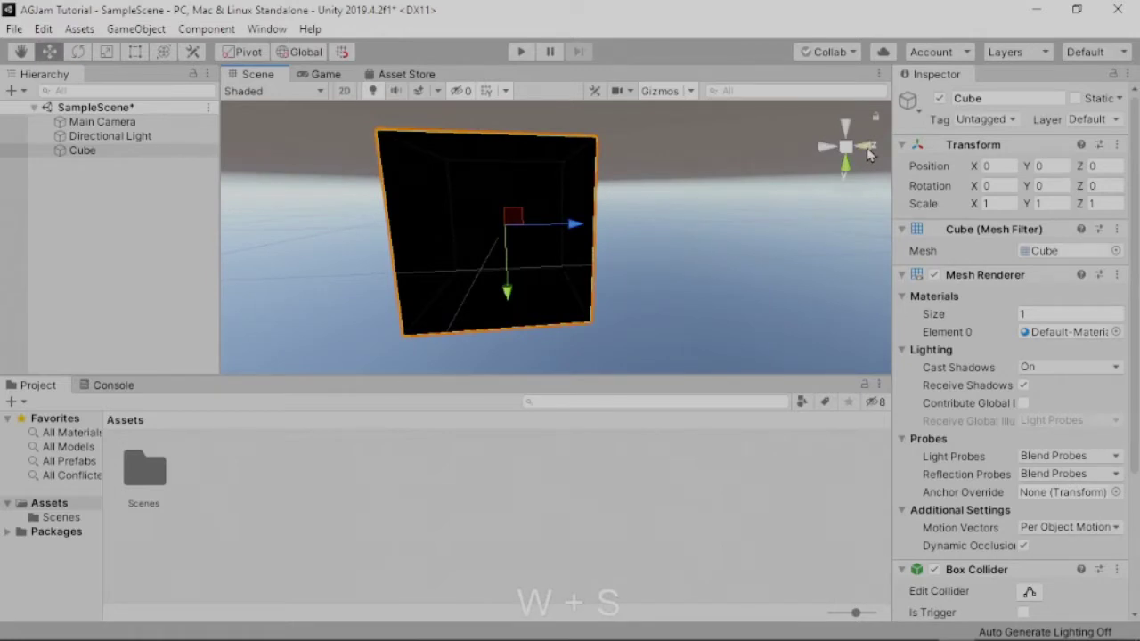
click(868, 151)
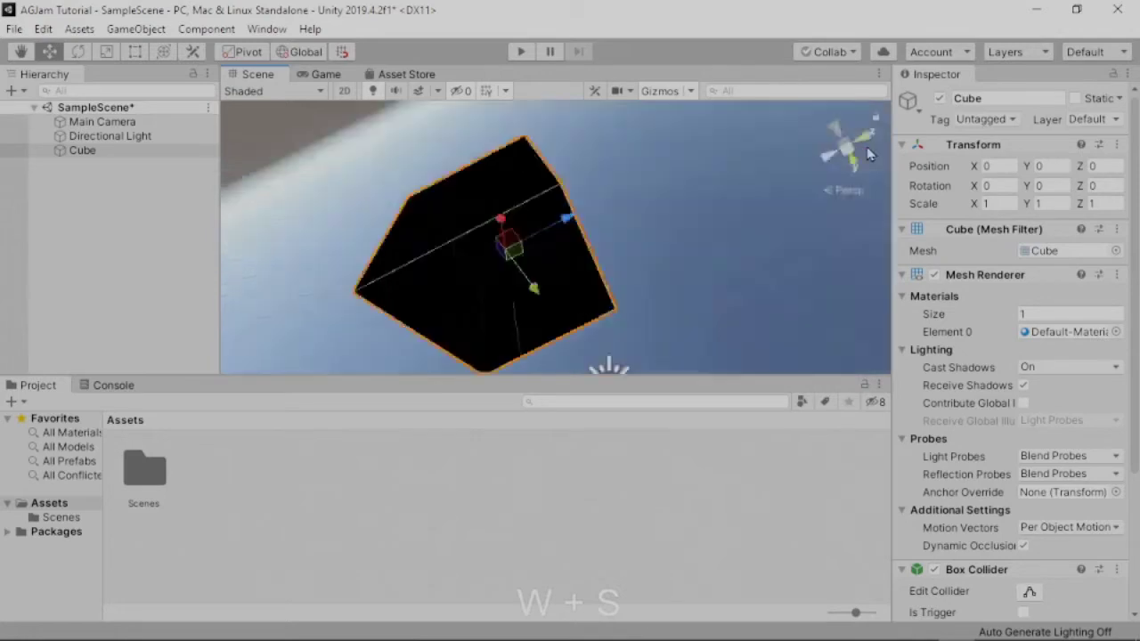
click(824, 151)
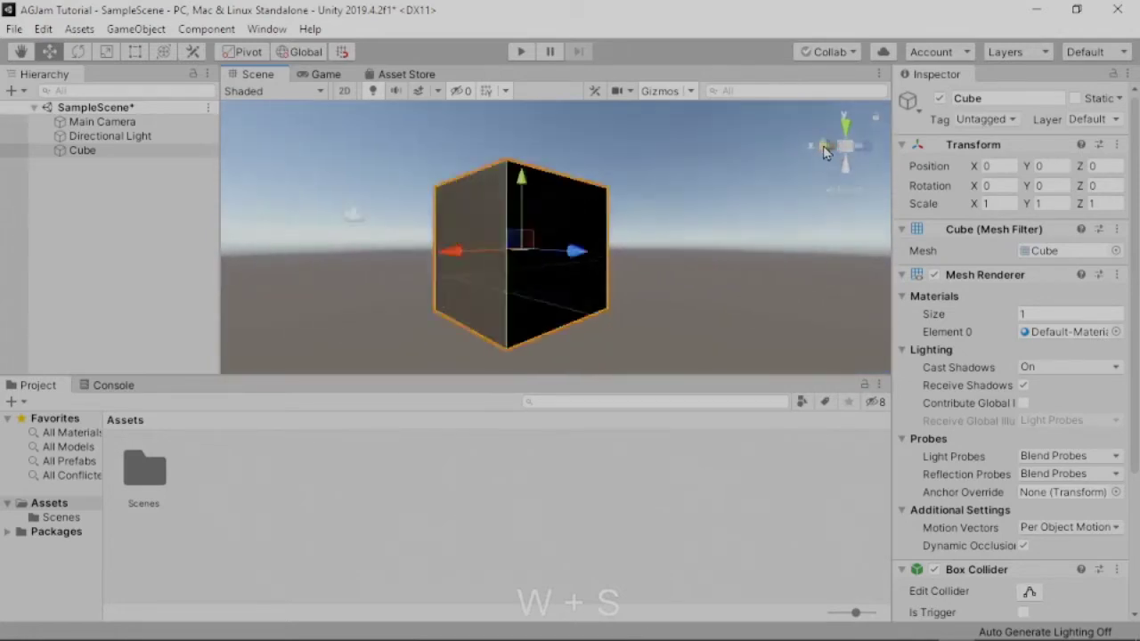
scroll(598, 224, down, 5)
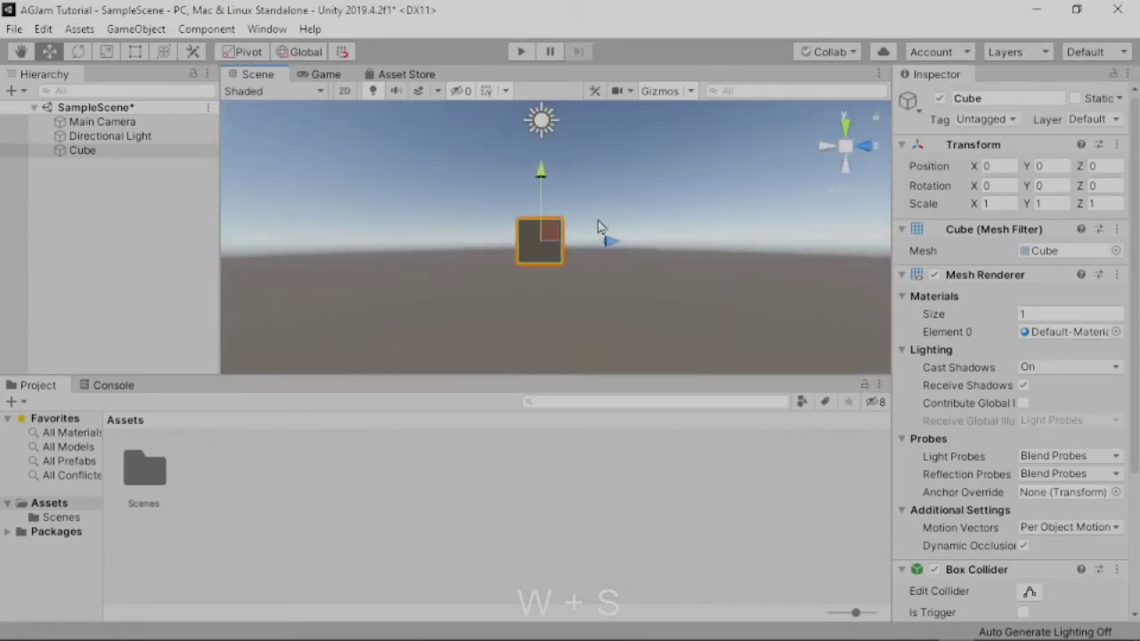
click(847, 125)
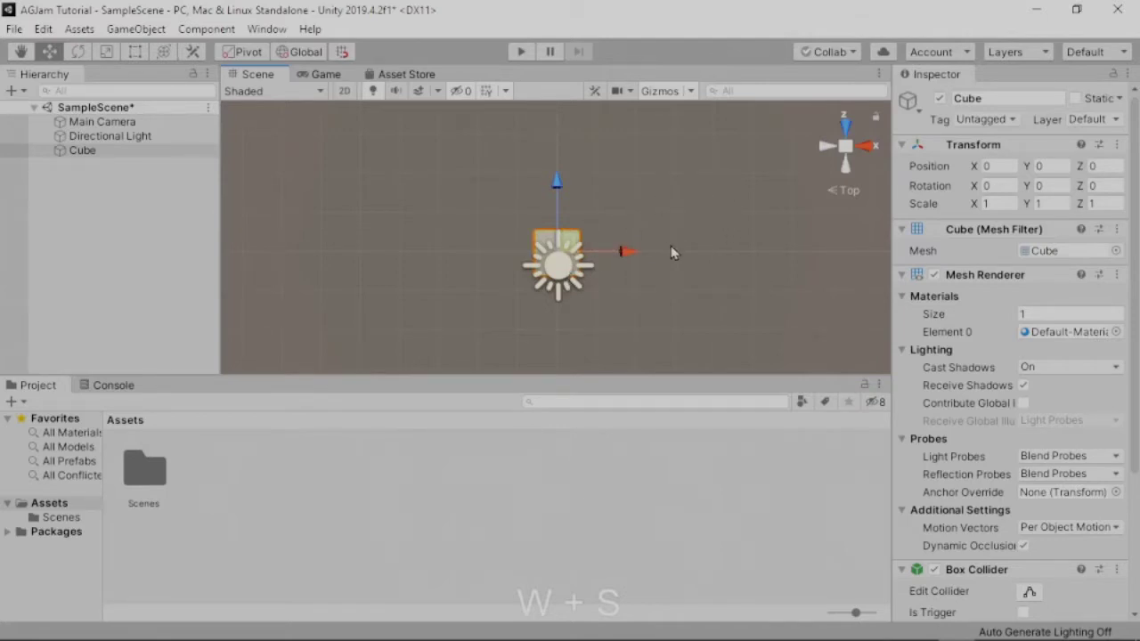
Leave the top view by orbiting, panning and flying until the cube is seen in perspective above the ground grid
alt+drag(670, 245, 706, 302)
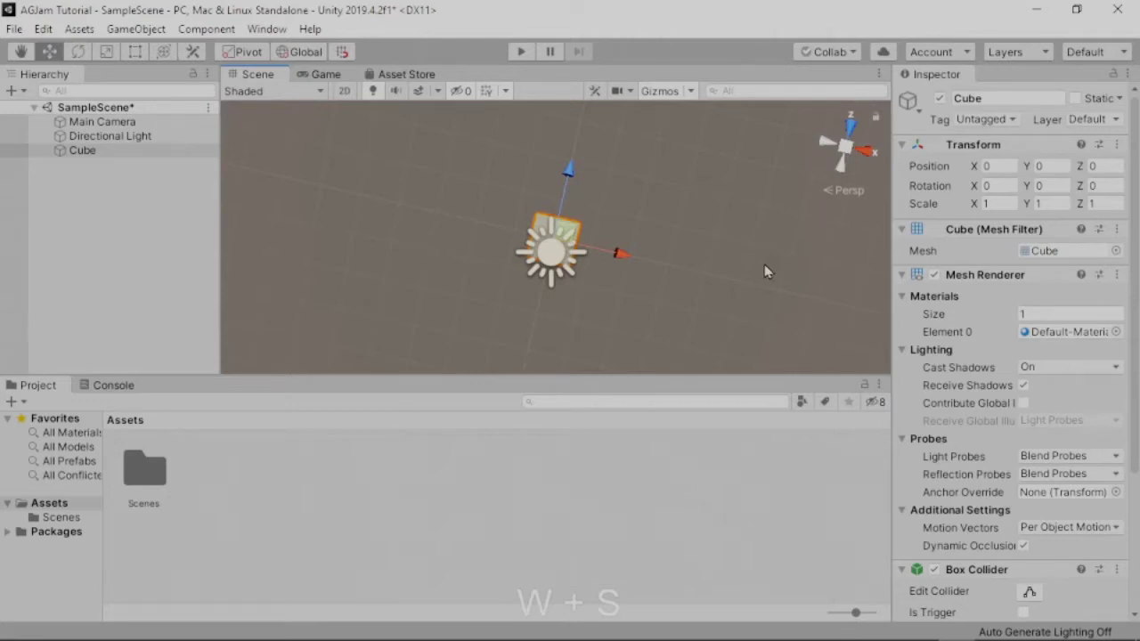
middle_drag(768, 263, 703, 261)
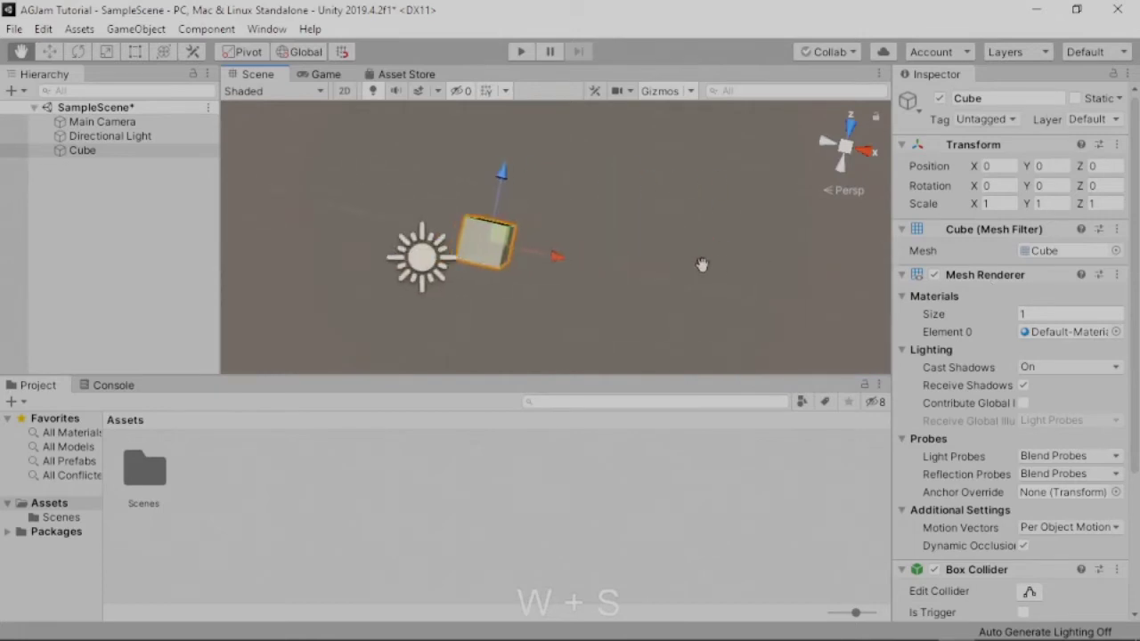
key(w)
right_drag(677, 247, 474, 482)
key(s)
key(w)
middle_drag(624, 276, 565, 640)
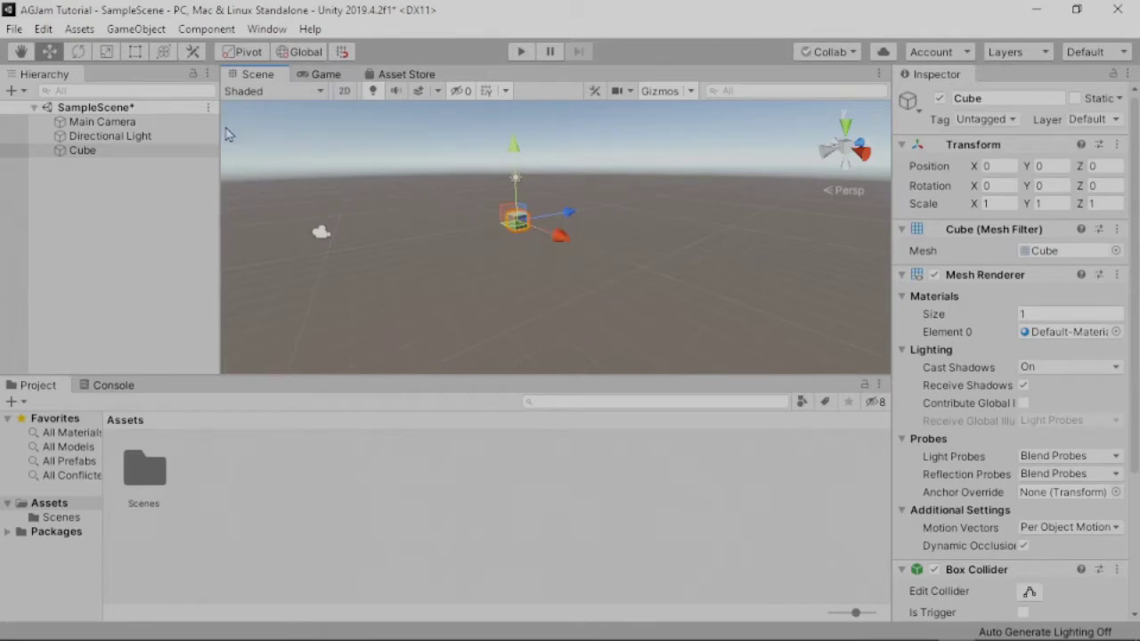
Pan the scene view with the Hand tool, switch back to the Move tool and pan again
click(22, 53)
drag(680, 237, 684, 161)
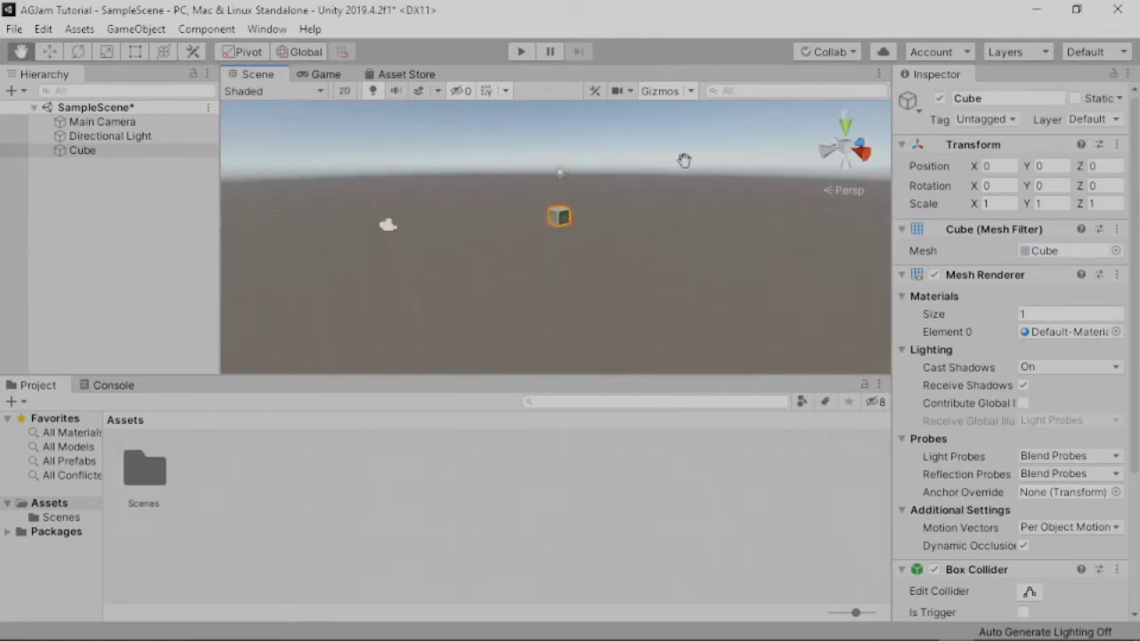
click(51, 51)
middle_drag(648, 253, 556, 257)
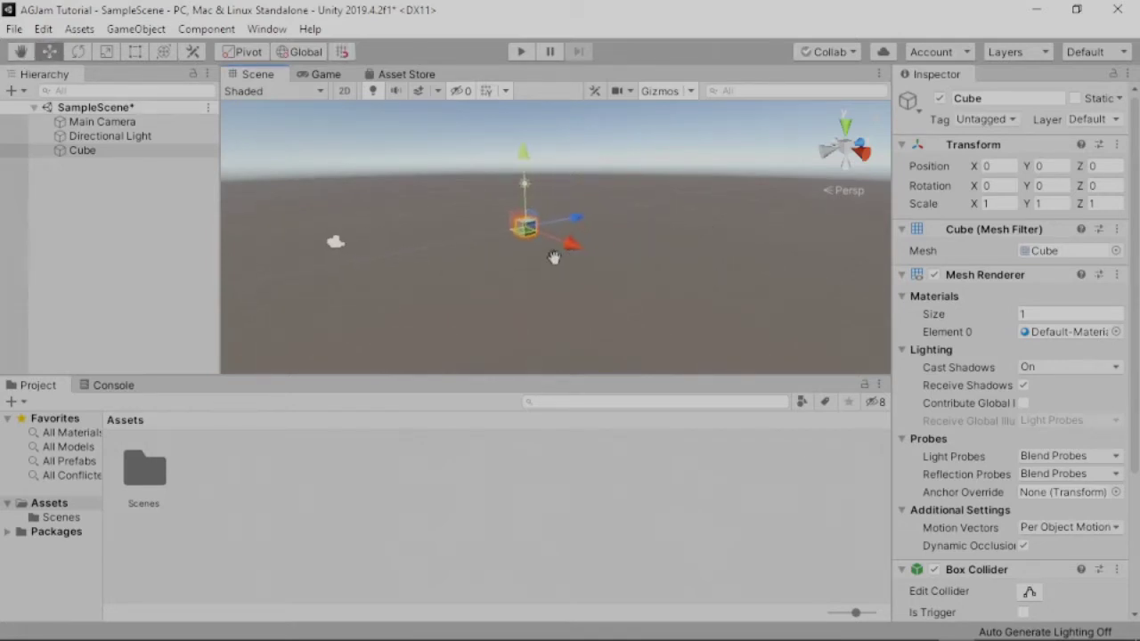
Examine the cube up close from several angles by zooming, flying and orbiting around it
scroll(564, 254, up, 8)
right_drag(601, 224, 703, 226)
key(d)
key(w)
key(d)
alt+drag(541, 225, 540, 227)
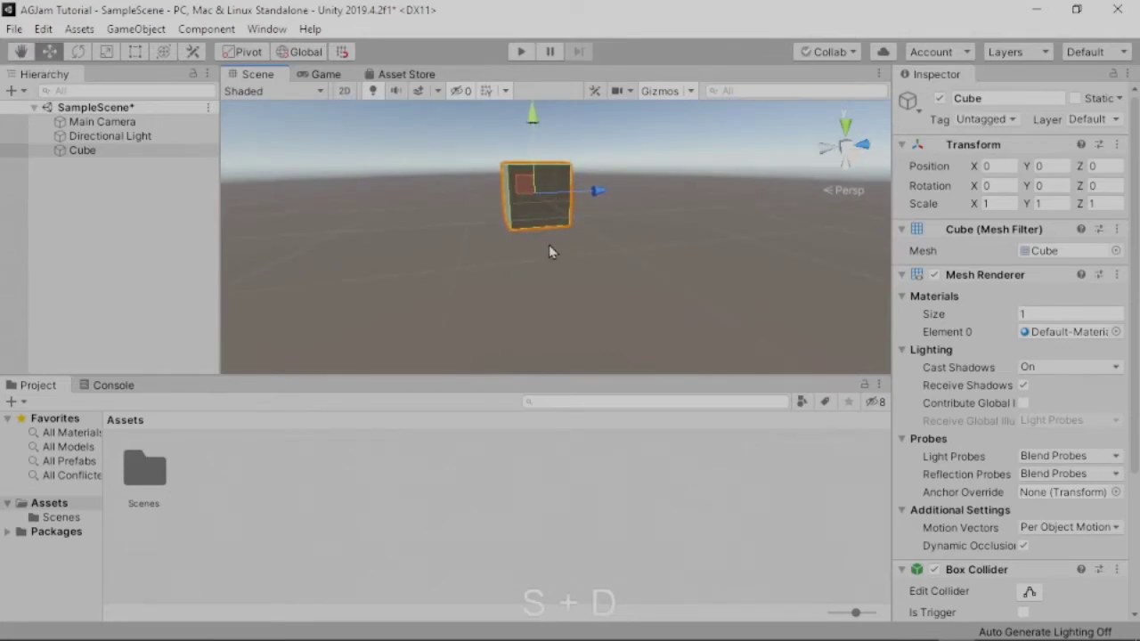
alt+drag(534, 270, 569, 238)
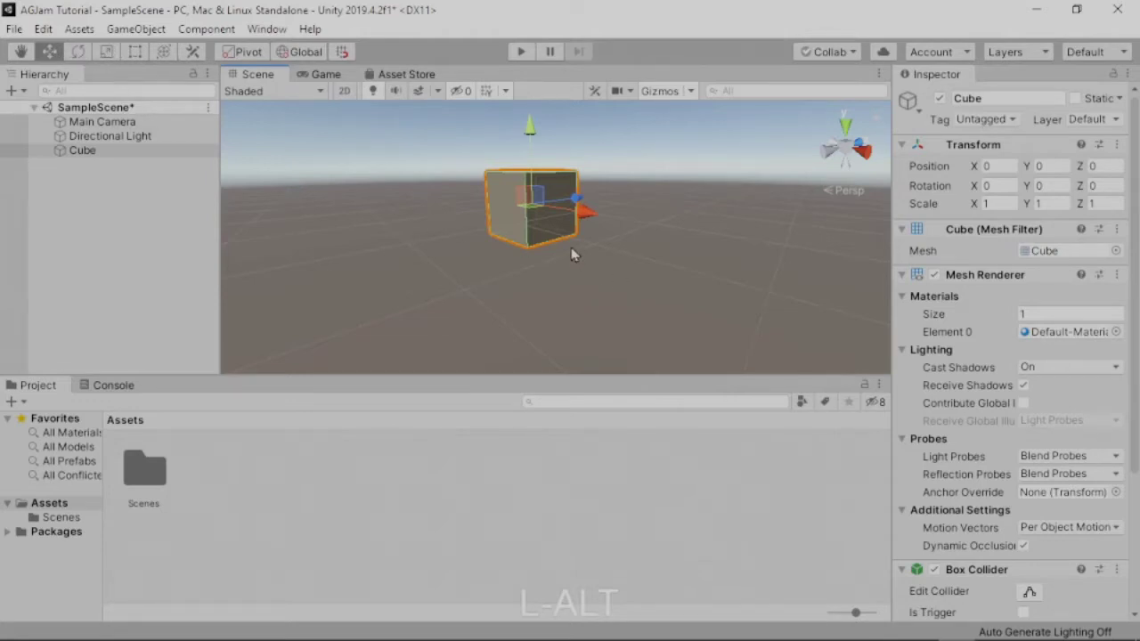
alt+right_drag(573, 255, 565, 246)
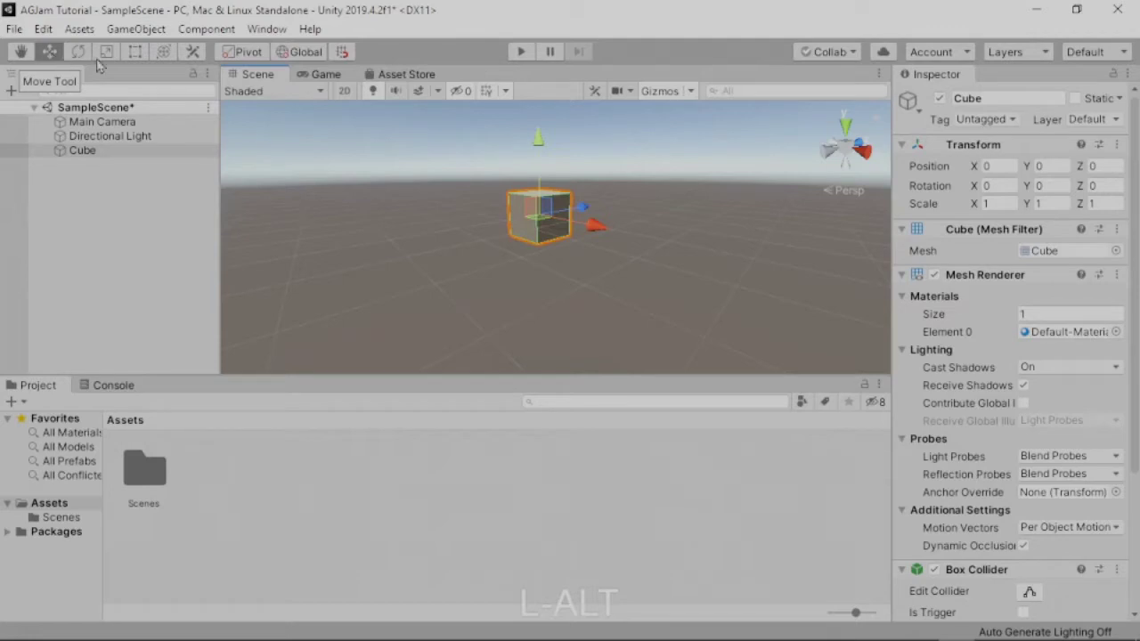
Move the cube along its axes in perspective and side views to about X -0.19, Y 0.45, Z -0.01
middle_drag(595, 228, 556, 274)
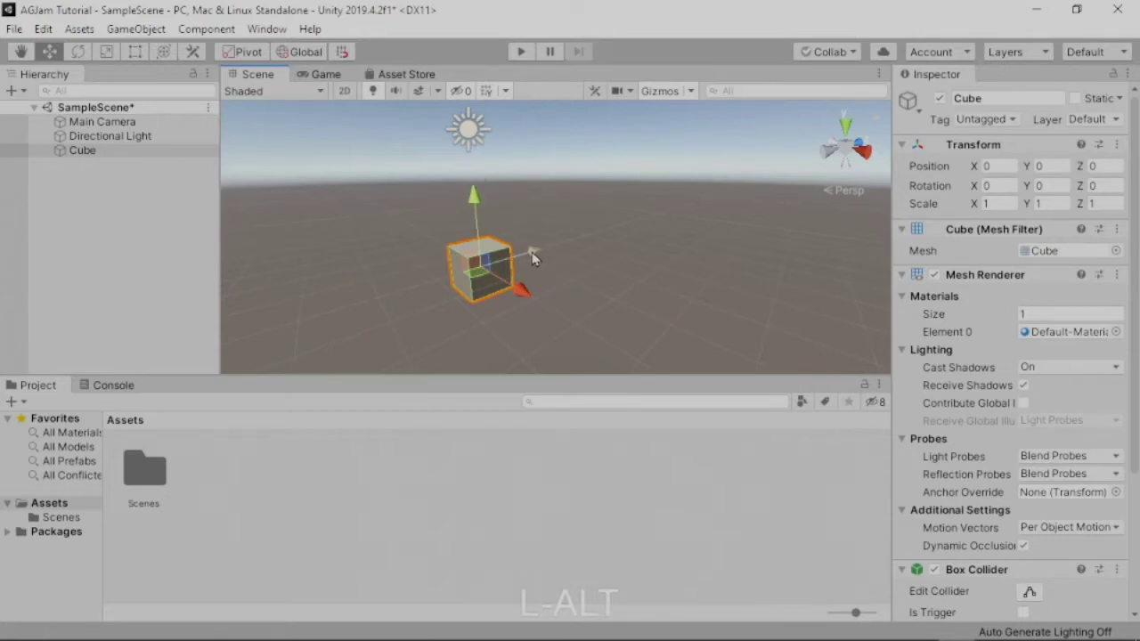
drag(533, 257, 516, 287)
mouse_move(472, 201)
mouse_down()
mouse_move(463, 103)
mouse_move(495, 280)
mouse_move(468, 184)
mouse_up()
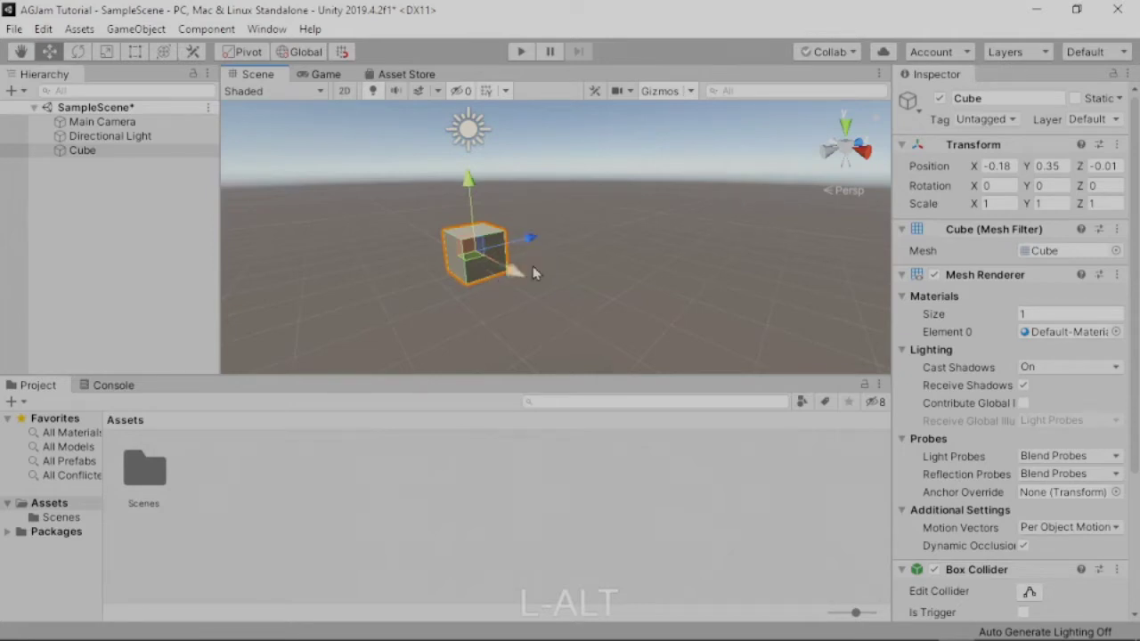
alt+drag(527, 304, 656, 265)
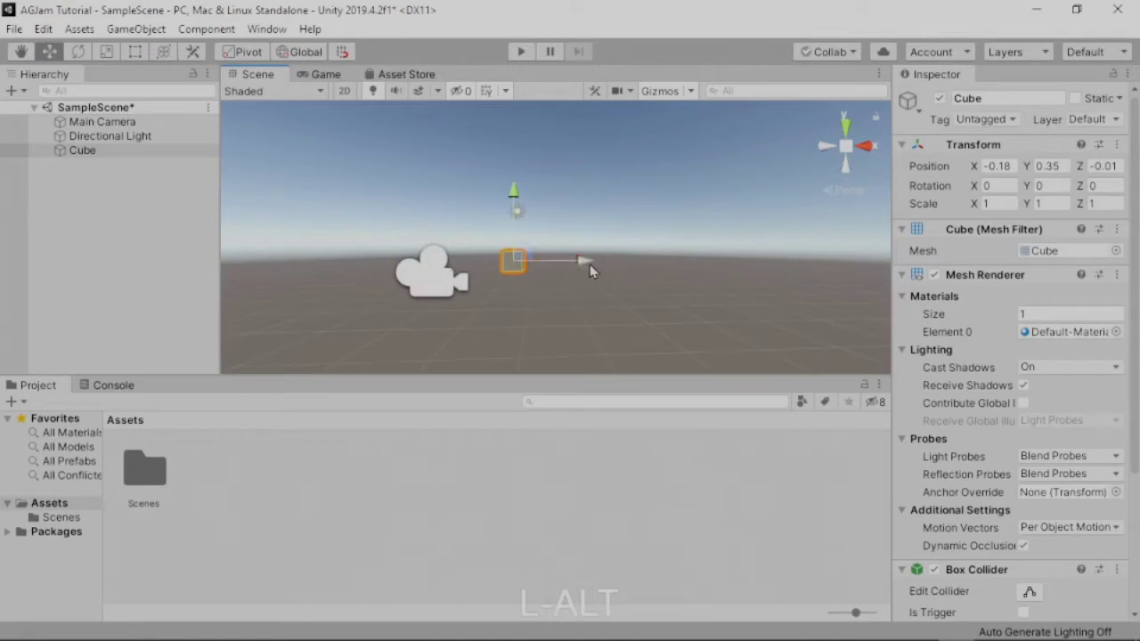
mouse_move(583, 264)
mouse_down()
mouse_move(713, 260)
mouse_move(463, 266)
mouse_move(580, 261)
mouse_move(557, 262)
mouse_move(609, 271)
mouse_move(576, 281)
mouse_up()
mouse_move(515, 197)
mouse_down()
mouse_move(518, 109)
mouse_move(520, 216)
mouse_move(519, 188)
mouse_up()
alt+drag(552, 221, 445, 321)
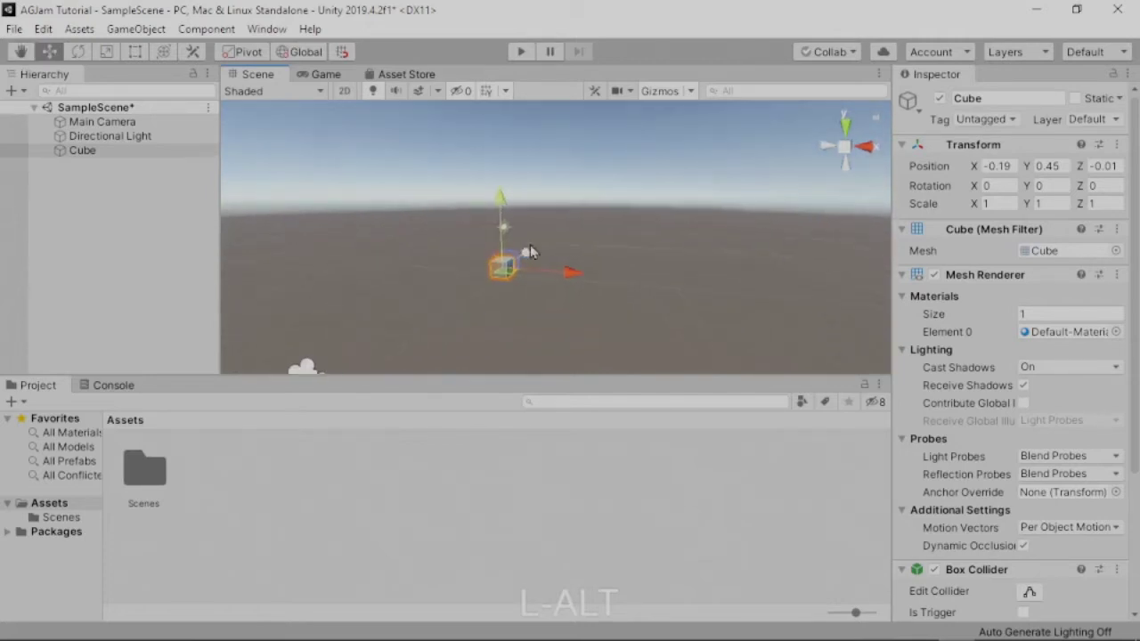
Move the cube far away along the Z axis to about Z 248.4 and deselect it
drag(530, 245, 695, 207)
drag(933, 133, 128, 91)
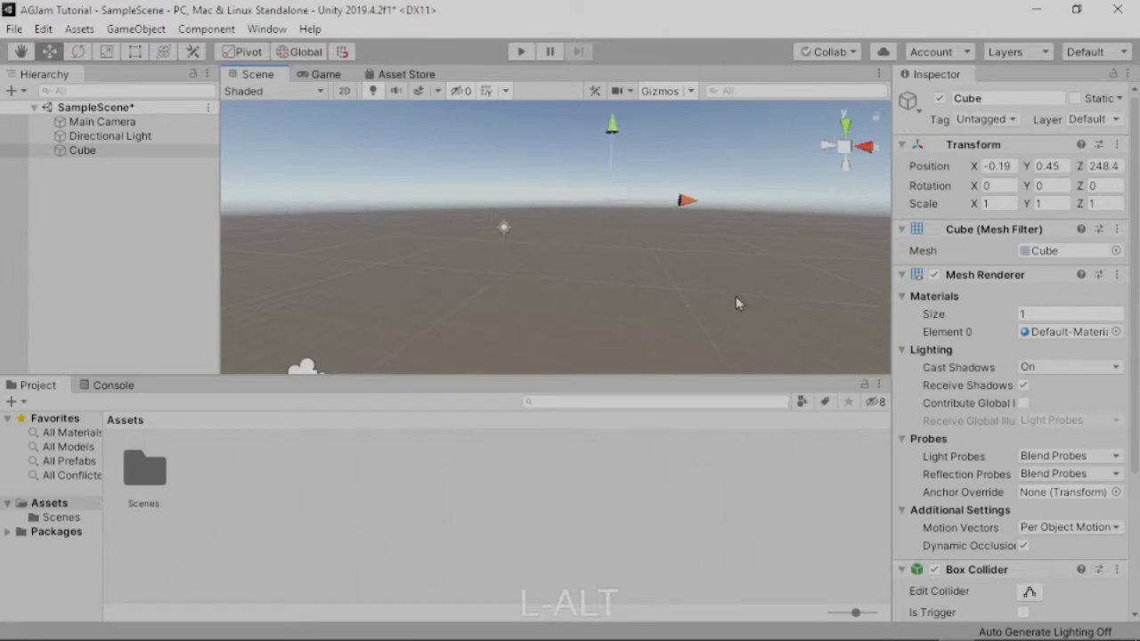
click(605, 258)
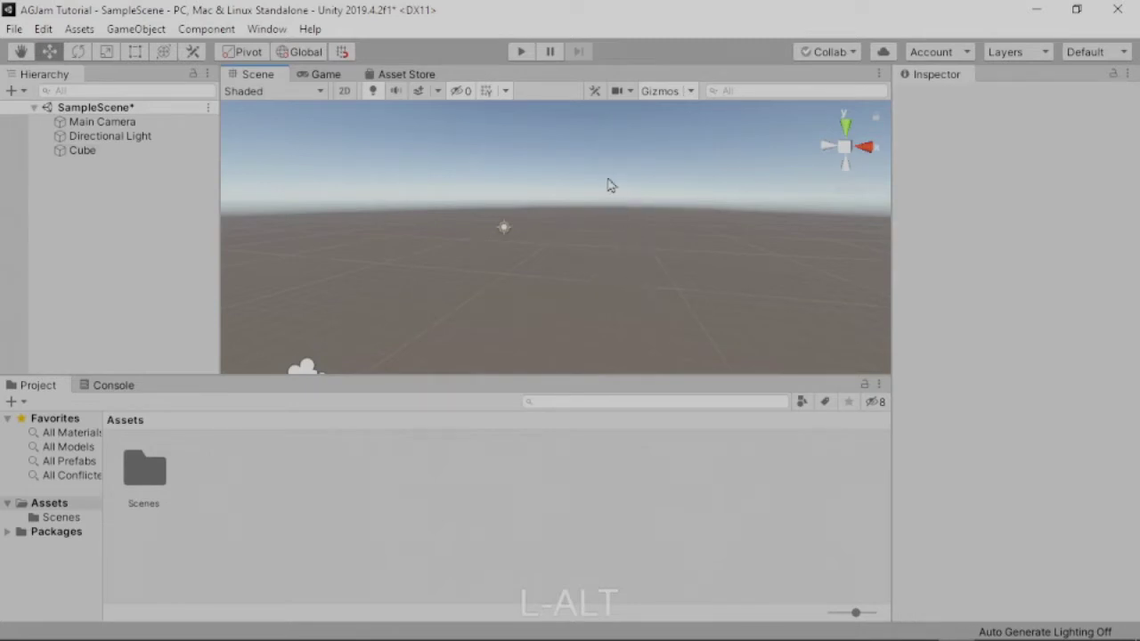
Reselect the distant cube and set its position to X 0, Y 0, Z 0
click(82, 152)
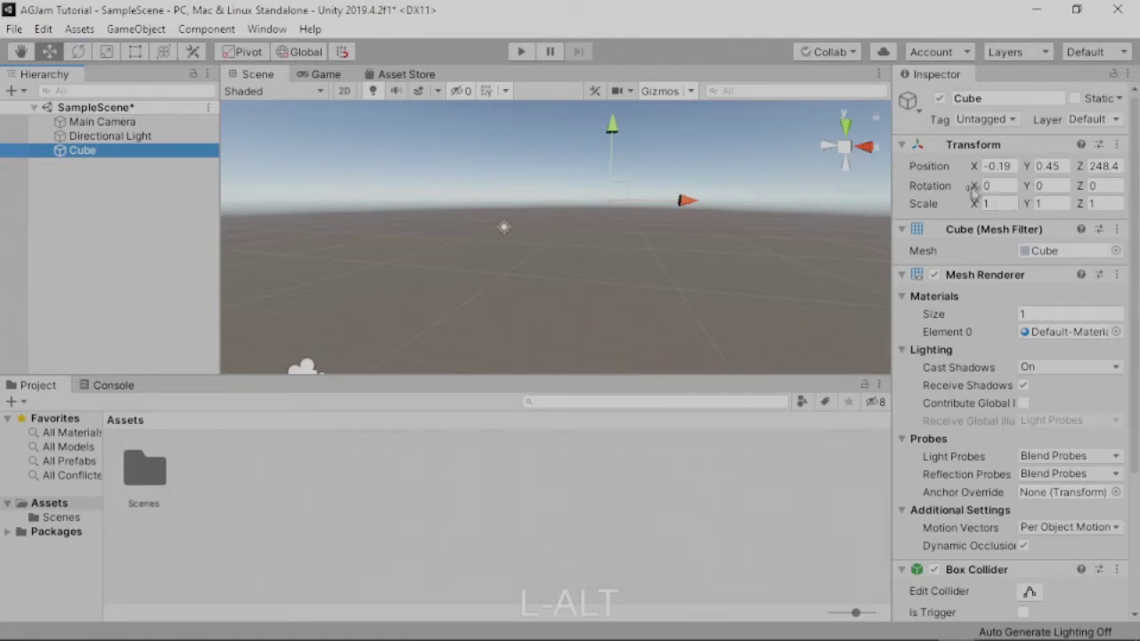
mouse_move(933, 174)
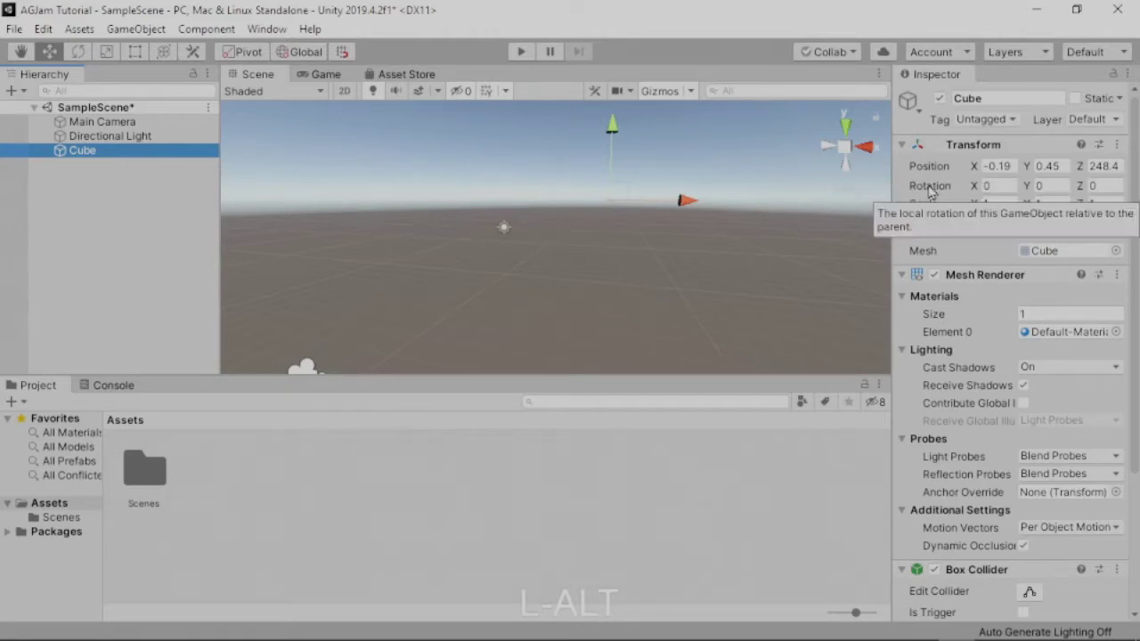
mouse_move(926, 212)
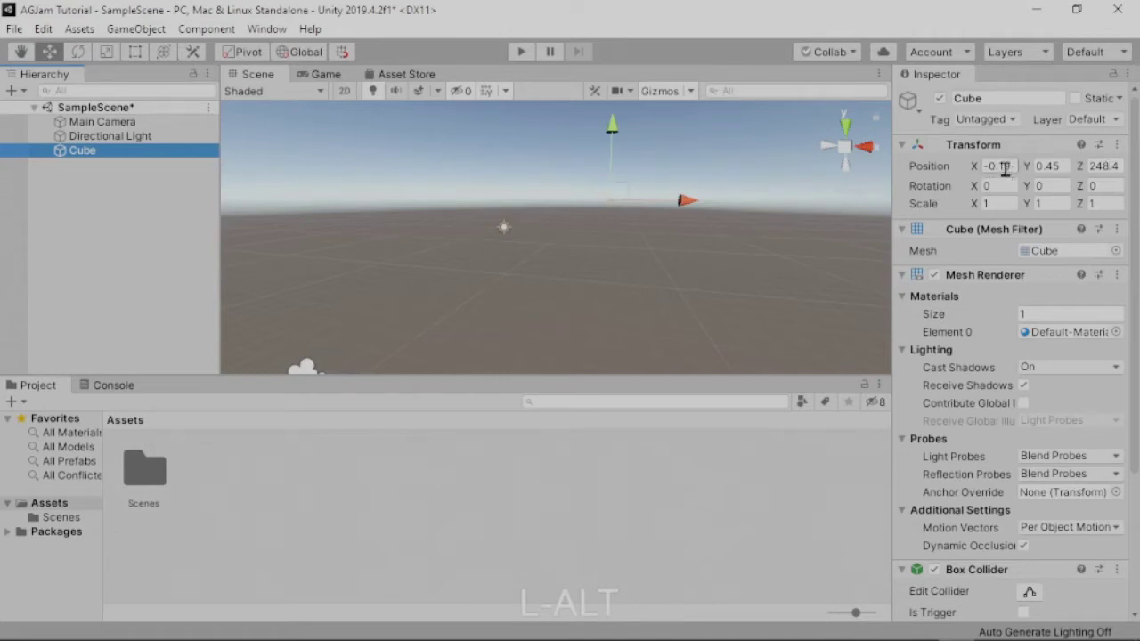
click(1005, 170)
text(0)
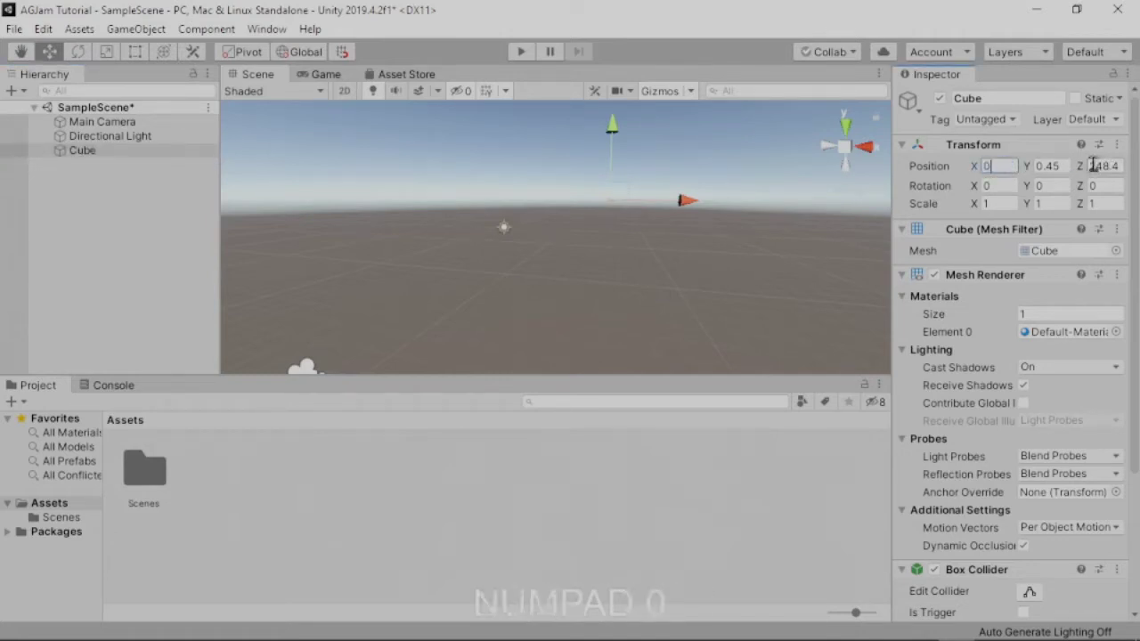
key(Tab)
text(0)
key(Tab)
text(0)
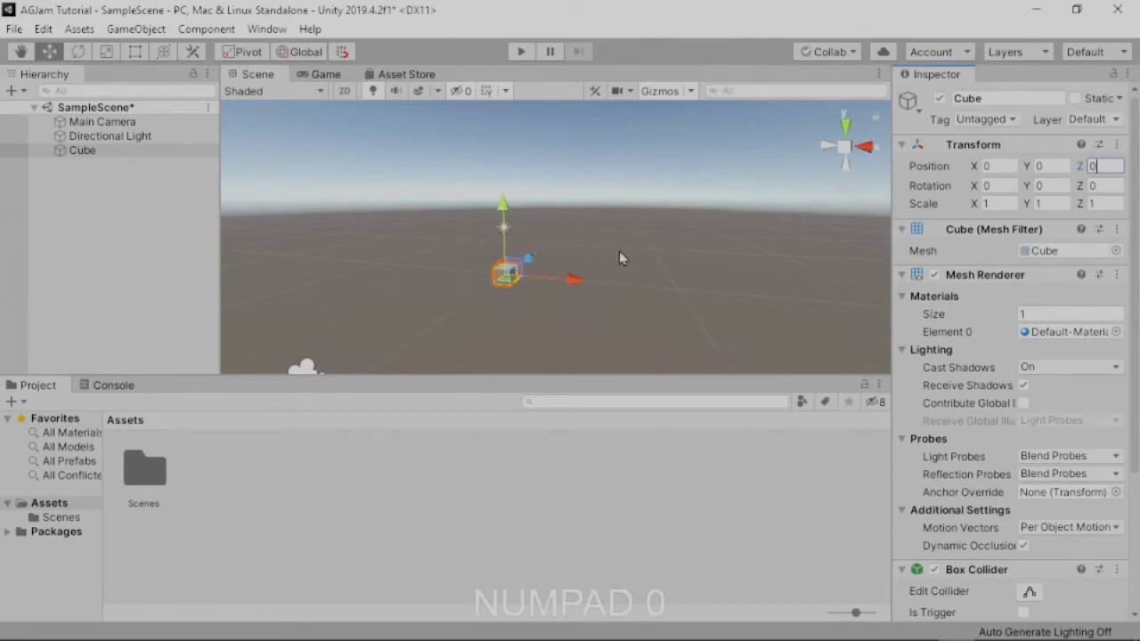
Practise deselecting the cube and selecting it again, both in the scene view and in the object hierarchy
click(593, 251)
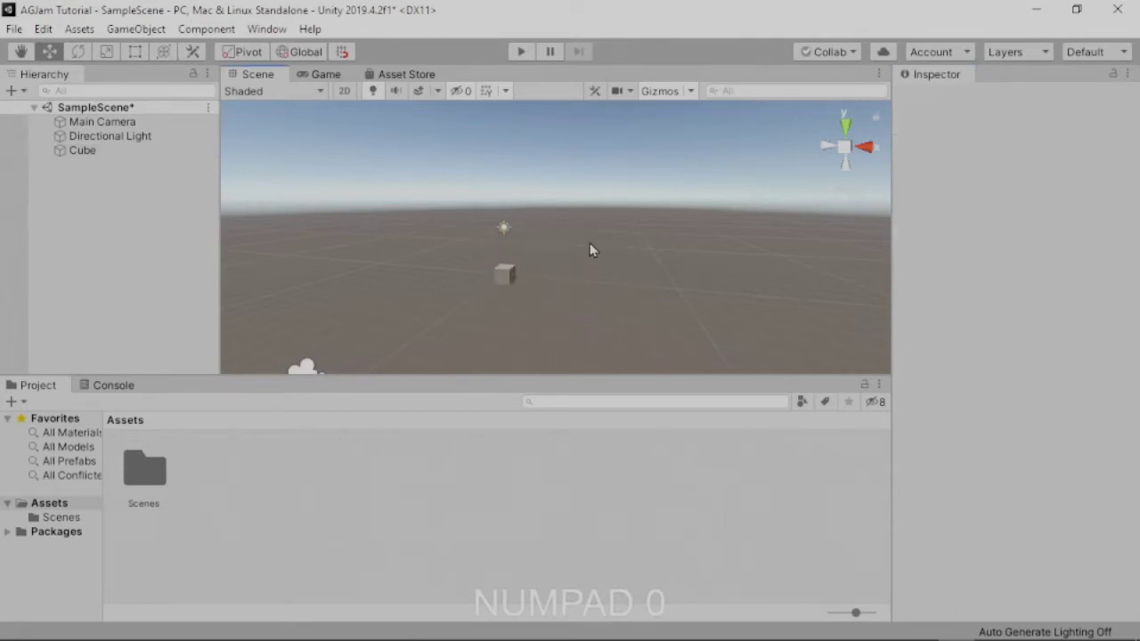
click(506, 274)
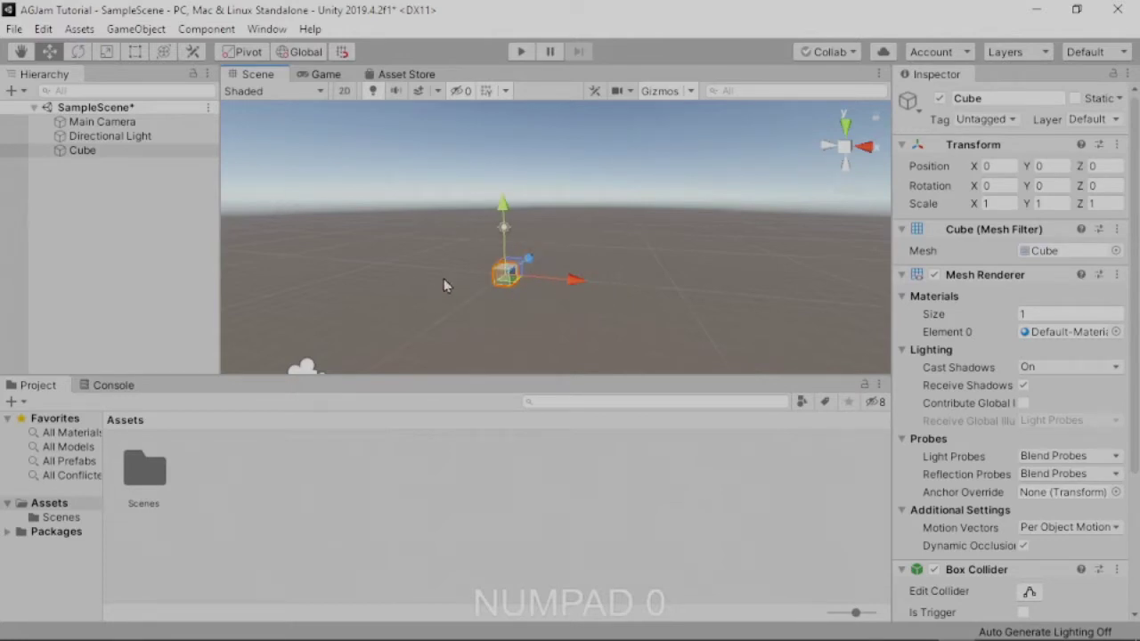
click(85, 153)
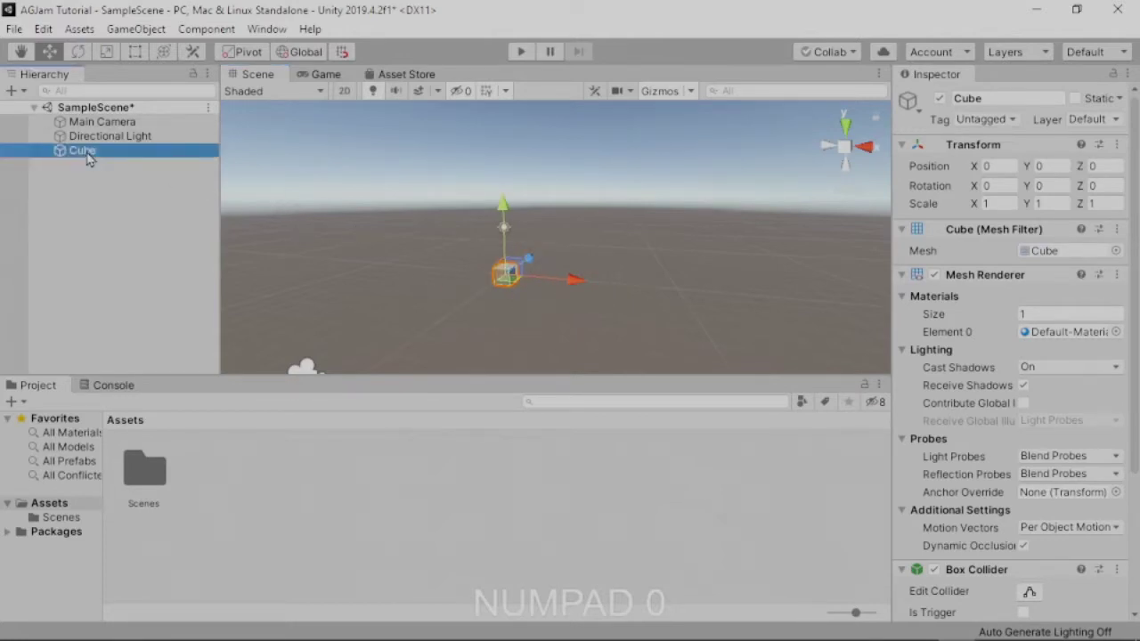
click(352, 226)
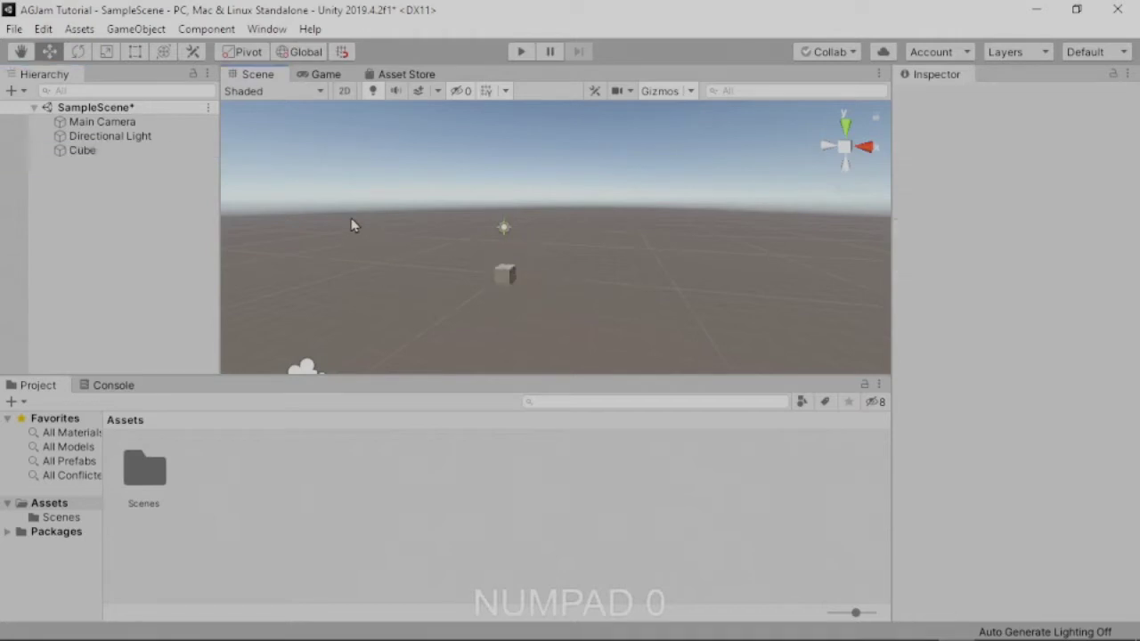
click(506, 276)
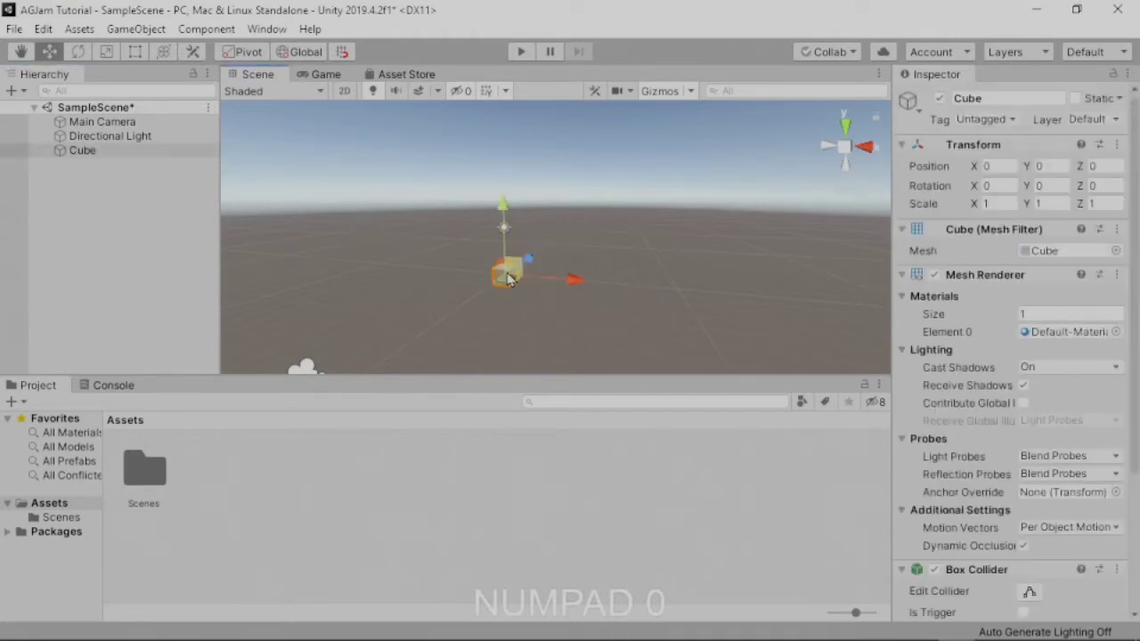
Move the cube slightly along the Z axis to about Z -0.07
scroll(591, 228, up, 5)
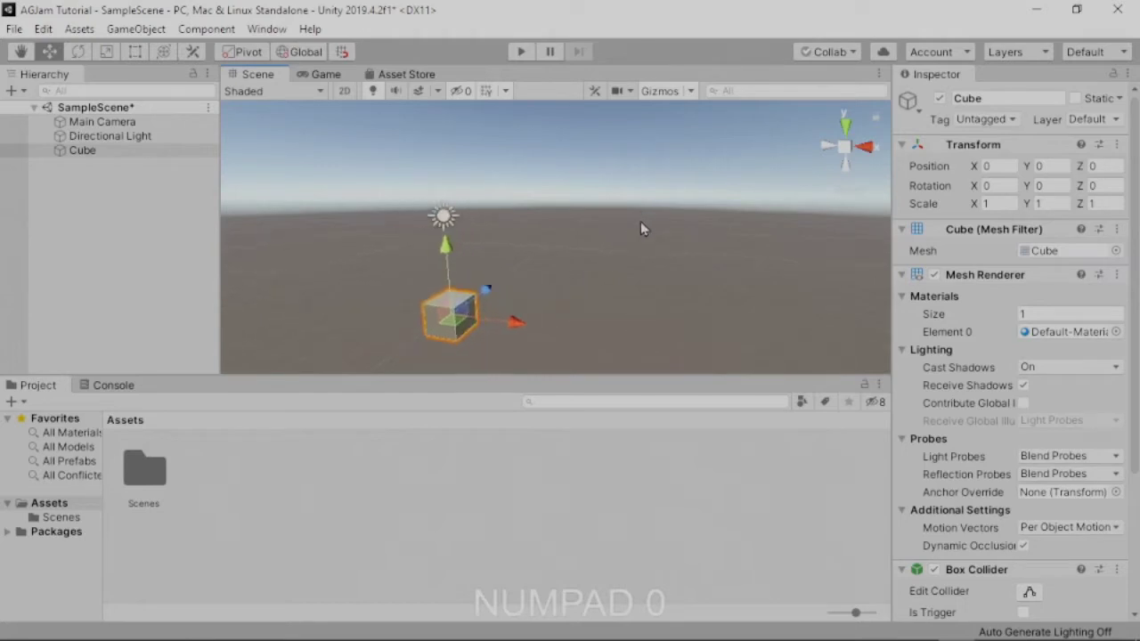
scroll(640, 224, down, 2)
middle_drag(648, 228, 287, 169)
right_drag(557, 246, 412, 263)
right_drag(714, 232, 581, 245)
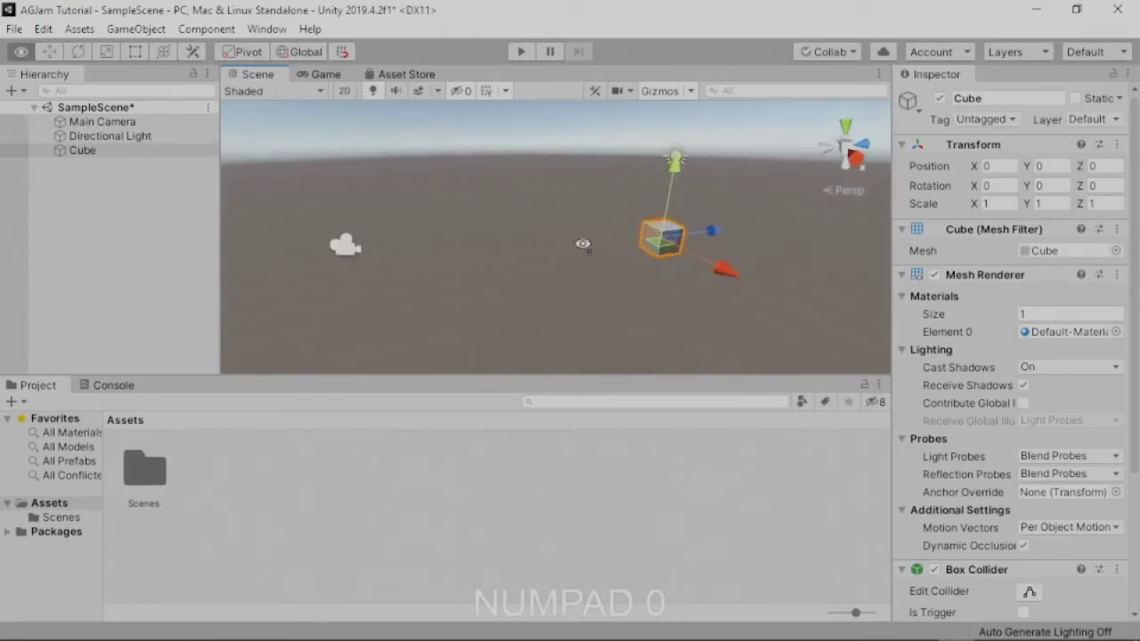
middle_drag(243, 288, 1138, 230)
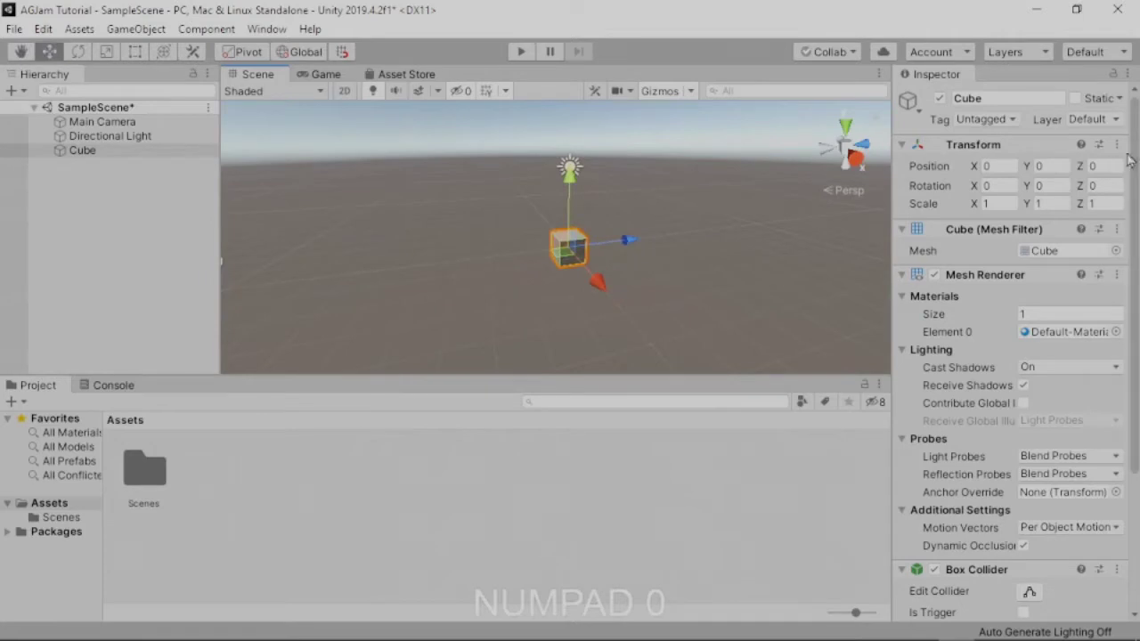
right_drag(521, 254, 743, 257)
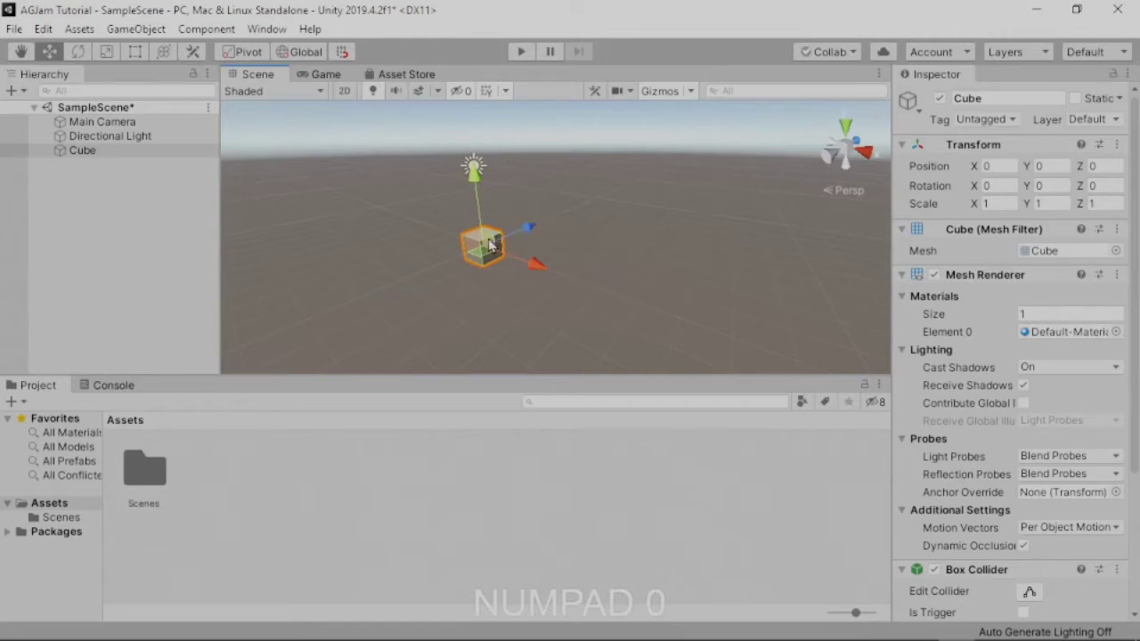
mouse_move(528, 234)
mouse_down()
mouse_move(614, 195)
mouse_move(579, 229)
mouse_move(445, 278)
mouse_move(659, 169)
mouse_move(519, 243)
mouse_move(526, 232)
mouse_up()
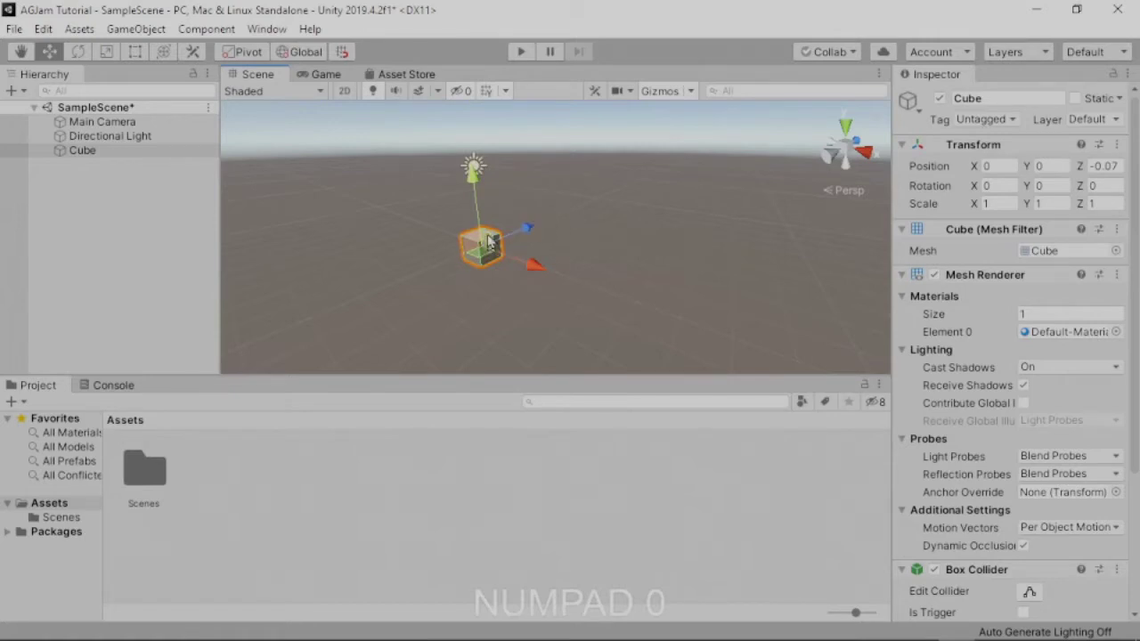
Move the cube within the XY plane and the XZ plane to about X 1.27, Y 1.5, Z -1.64
drag(498, 248, 499, 161)
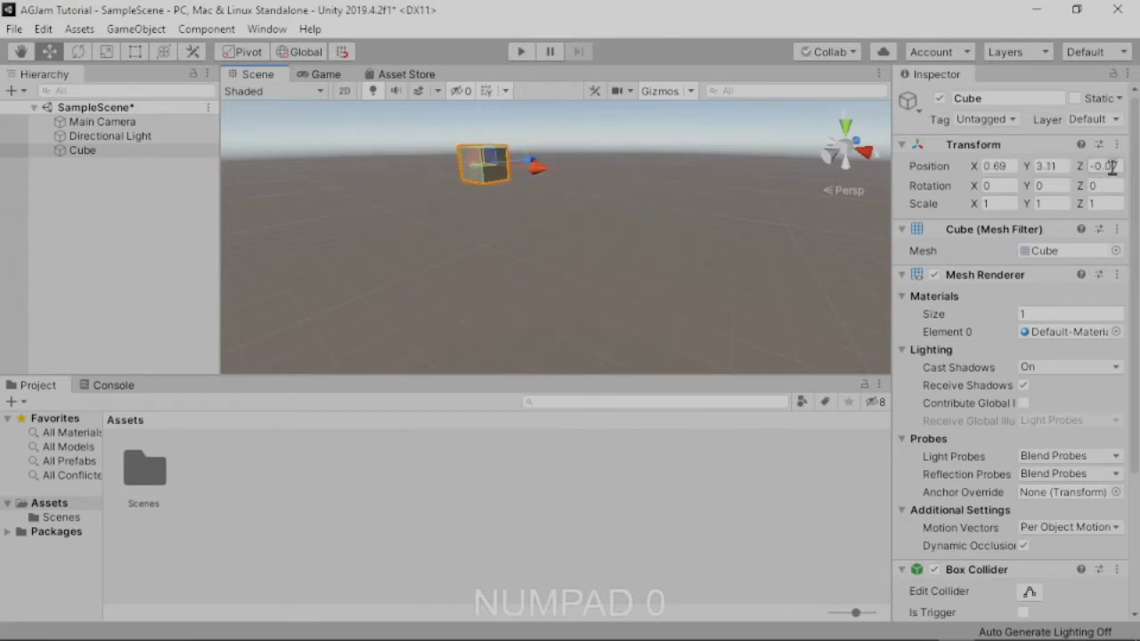
drag(496, 155, 463, 214)
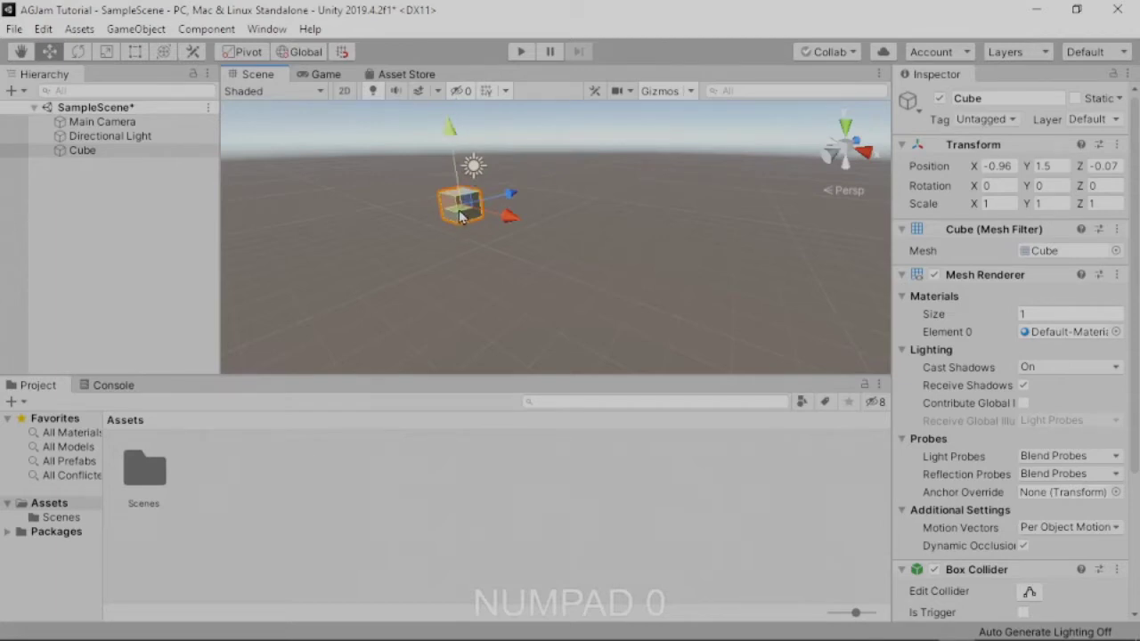
mouse_move(460, 216)
mouse_down()
mouse_move(470, 237)
mouse_move(594, 236)
mouse_move(474, 174)
mouse_move(412, 239)
mouse_move(574, 207)
mouse_move(499, 169)
mouse_move(421, 237)
mouse_move(567, 239)
mouse_move(459, 237)
mouse_up()
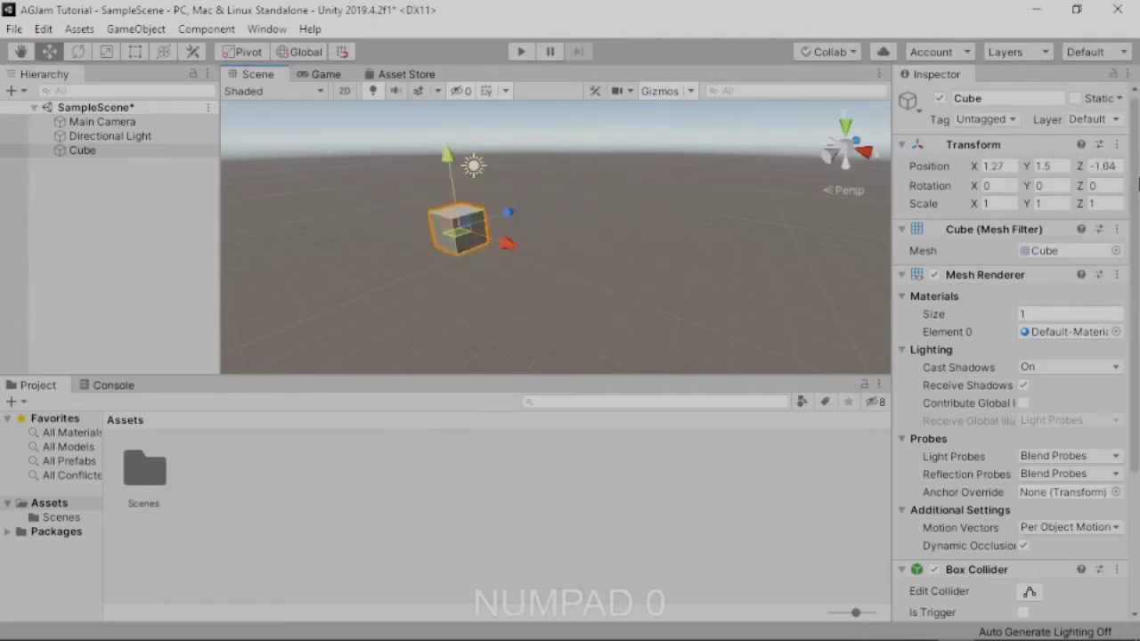
Reset the cube's position to 0 on the X, Y and Z axes
click(1006, 168)
drag(1010, 174, 977, 171)
text(0)
key(Tab)
text(0)
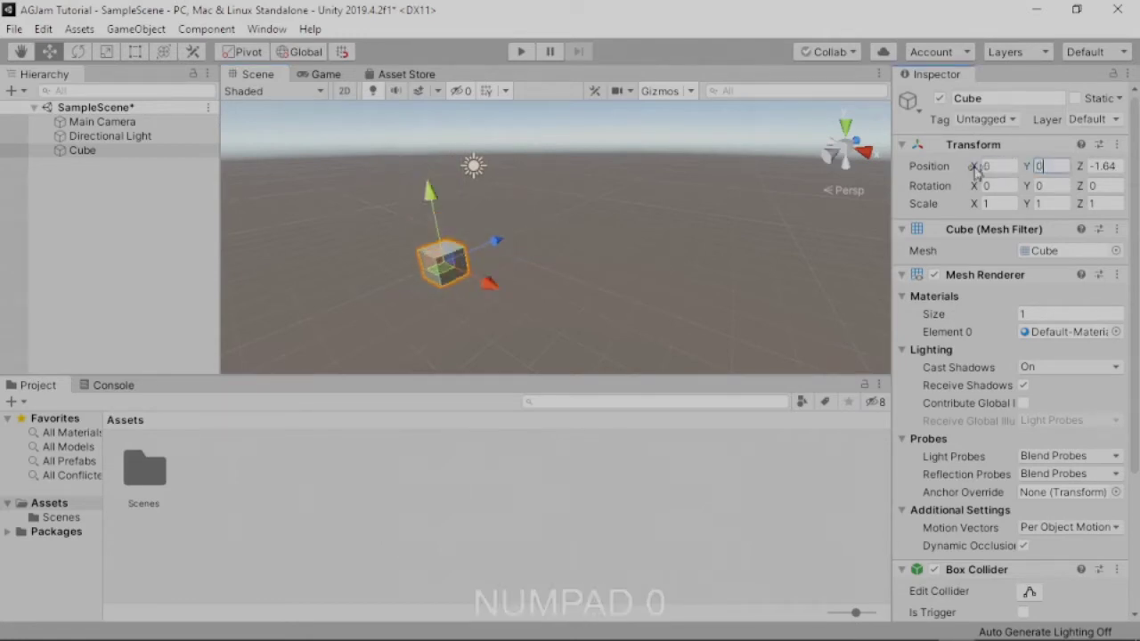
key(Tab)
text(0)
key(Tab)
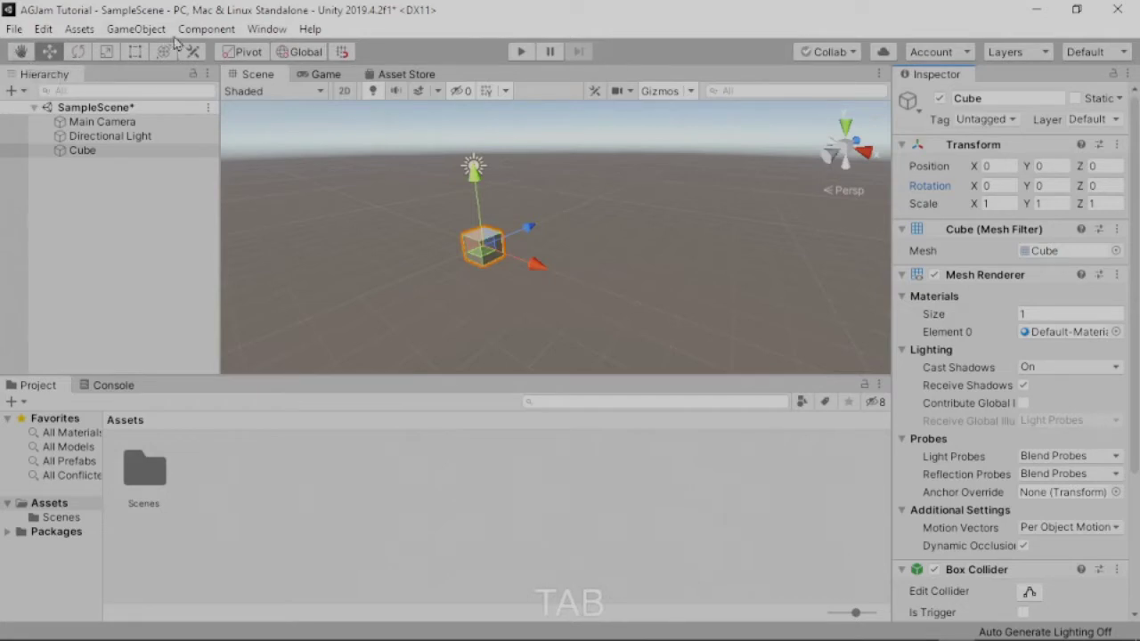
Switch between the Hand, Move and Rotate tools, leaving the Rotate tool active for the cube
click(21, 52)
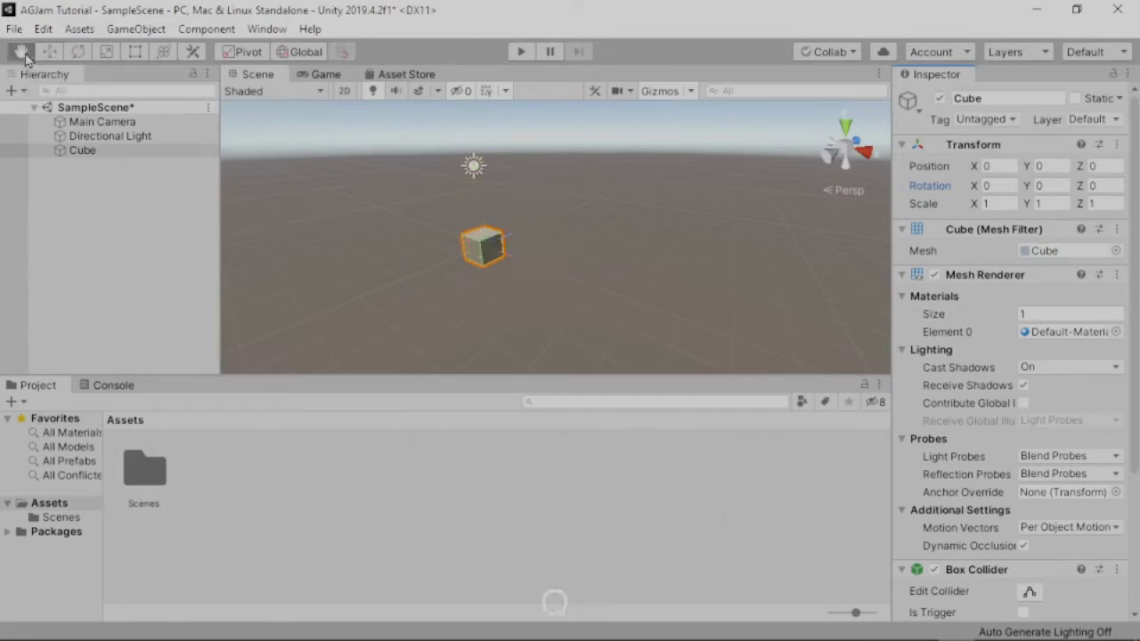
key(w)
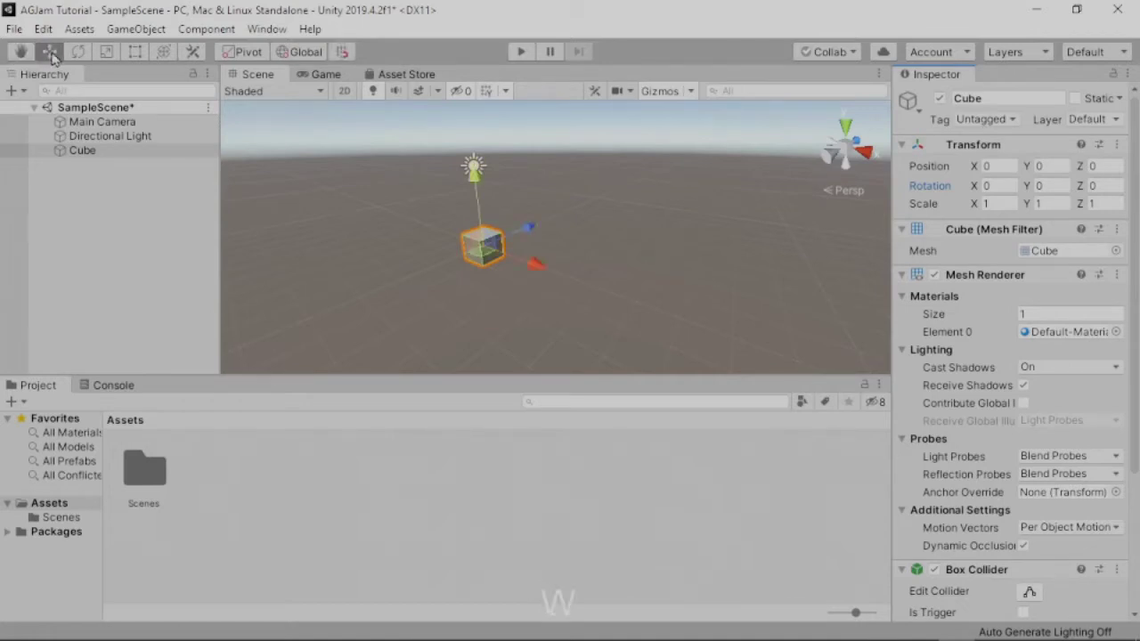
key(e)
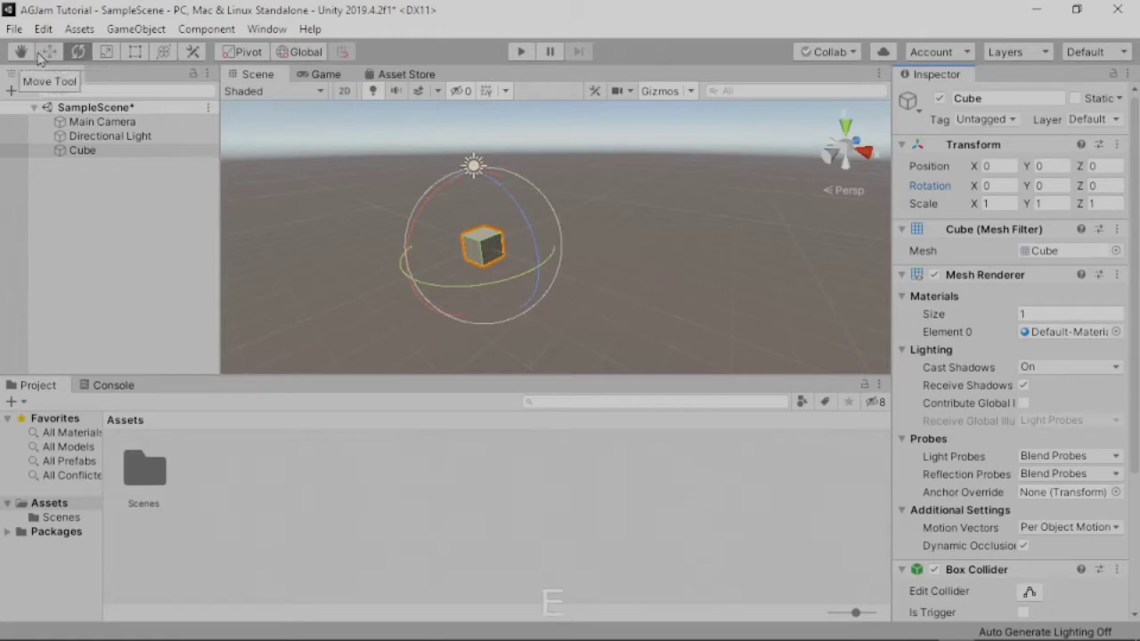
click(49, 52)
click(78, 51)
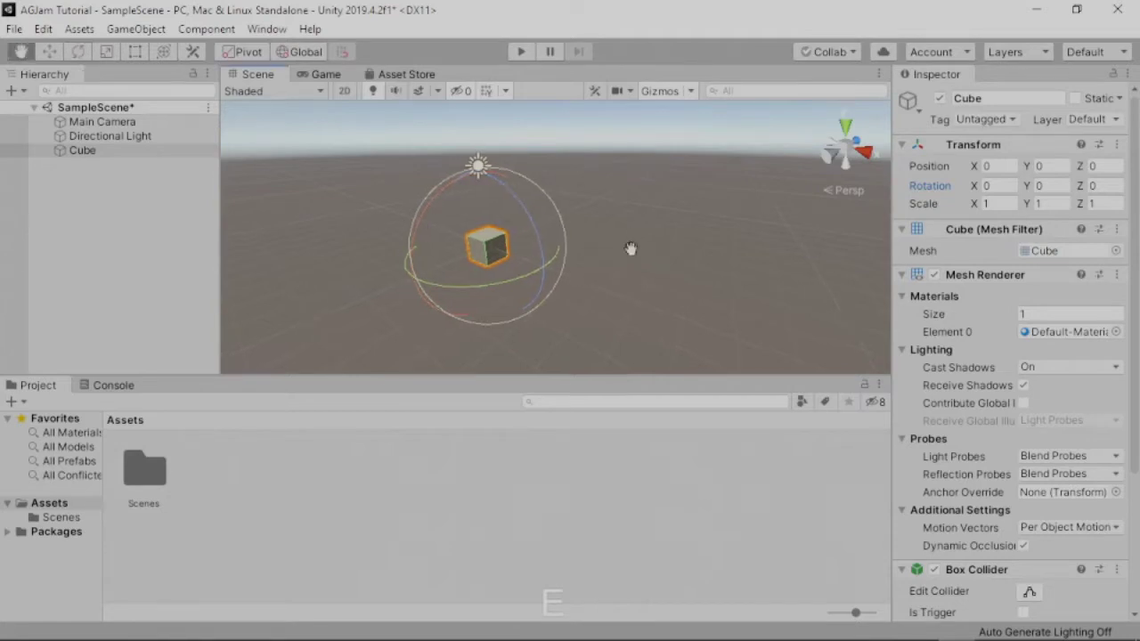
Rotate the cube around the X axis to about 76.8 degrees
middle_drag(633, 246, 944, 191)
alt+drag(623, 241, 546, 196)
right_drag(547, 197, 705, 197)
mouse_move(557, 265)
middle_down()
mouse_move(596, 232)
mouse_move(558, 249)
middle_up()
right_drag(558, 250, 383, 242)
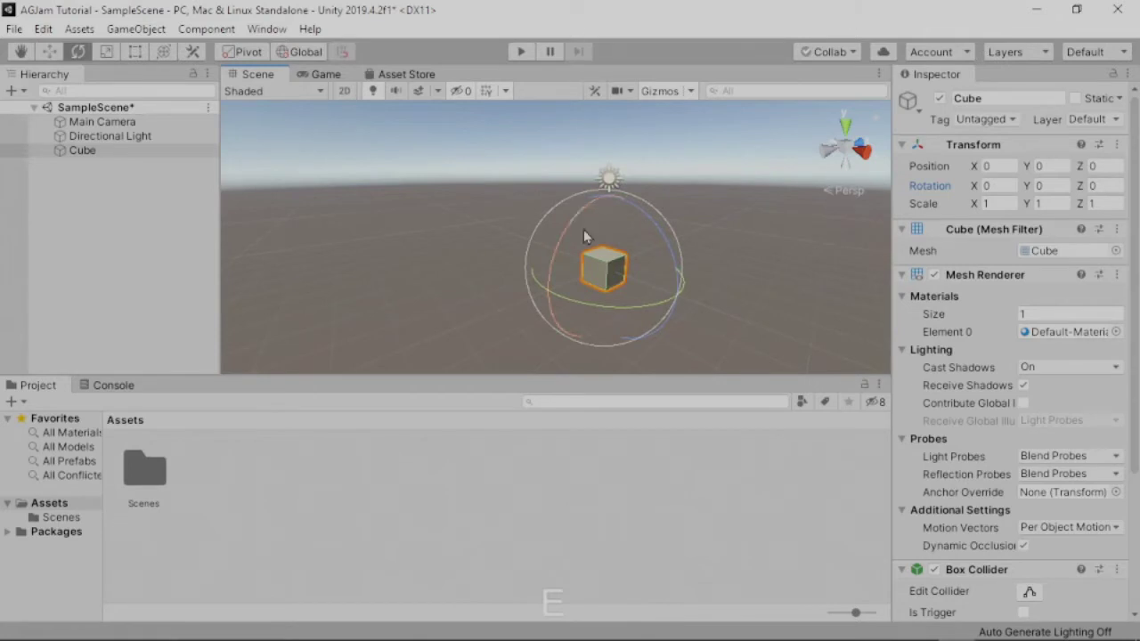
drag(561, 247, 787, 114)
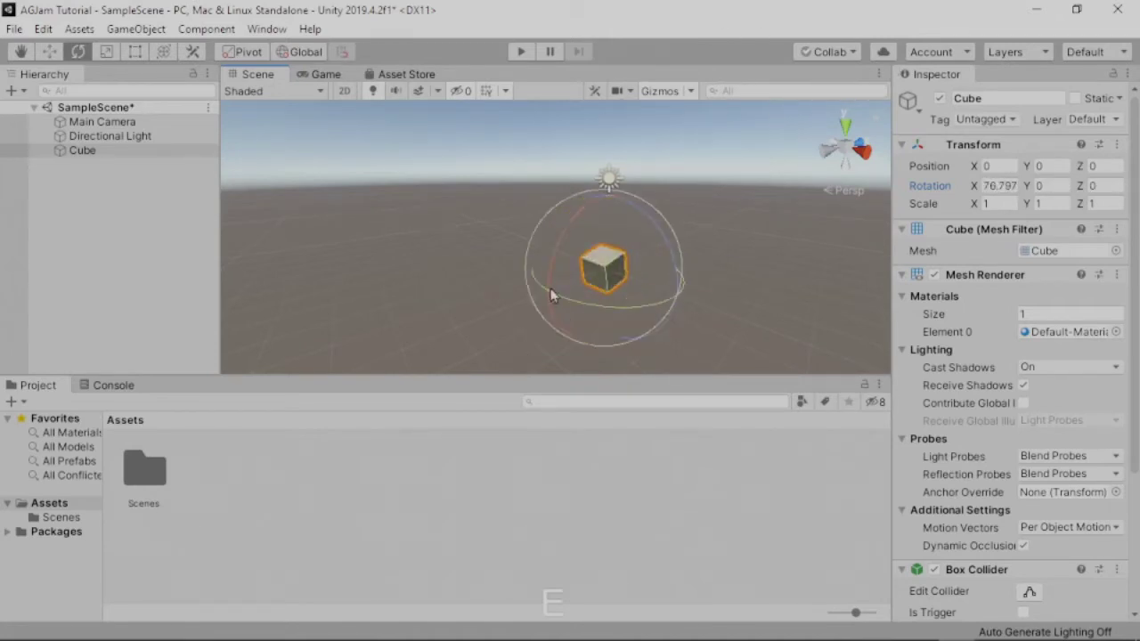
Continue rotating the cube, mainly around the X axis, to an X rotation of about 413.5 degrees
drag(603, 185, 748, 56)
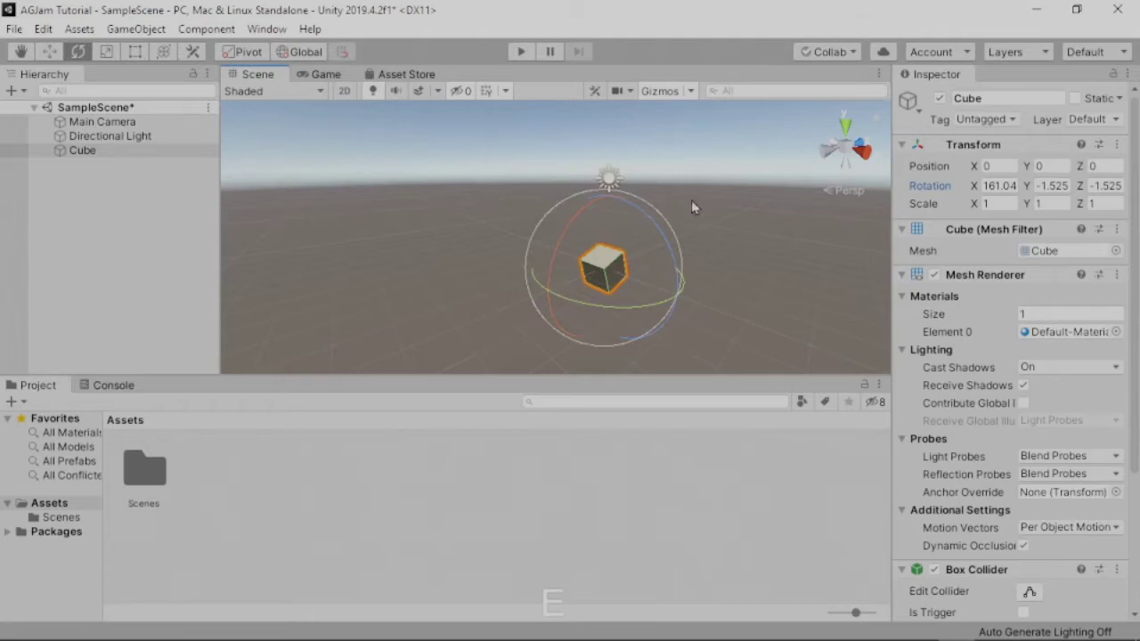
drag(555, 249, 724, 56)
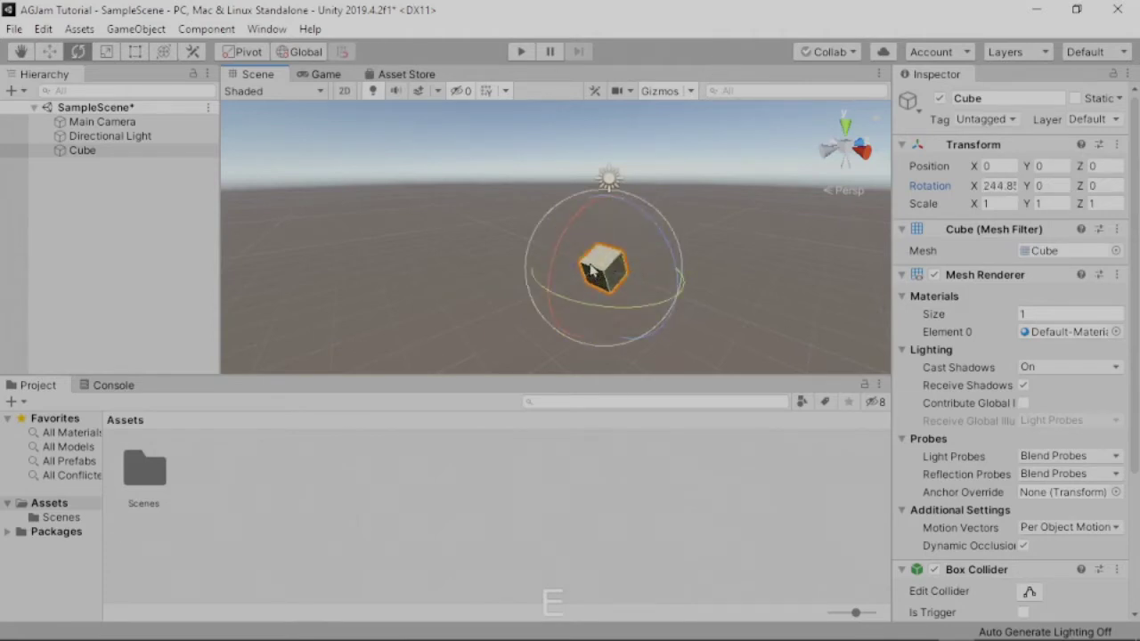
drag(545, 273, 773, 39)
drag(550, 278, 697, 101)
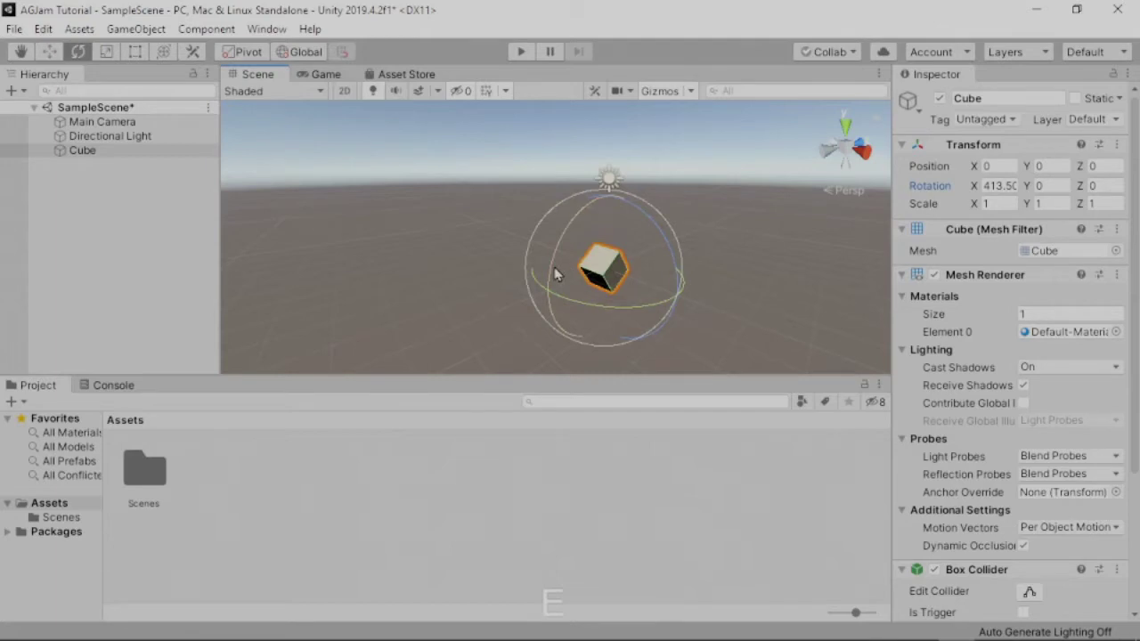
Toggle the tool handle between Center and Pivot and between Global and Local, ending on Pivot and Local
click(251, 56)
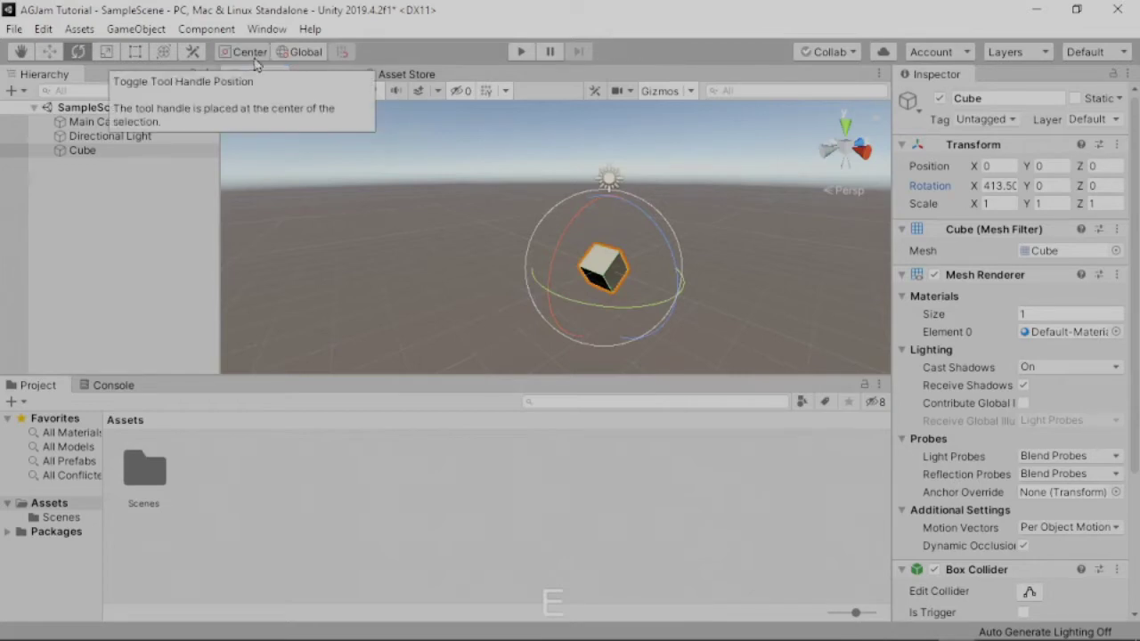
click(257, 57)
click(295, 54)
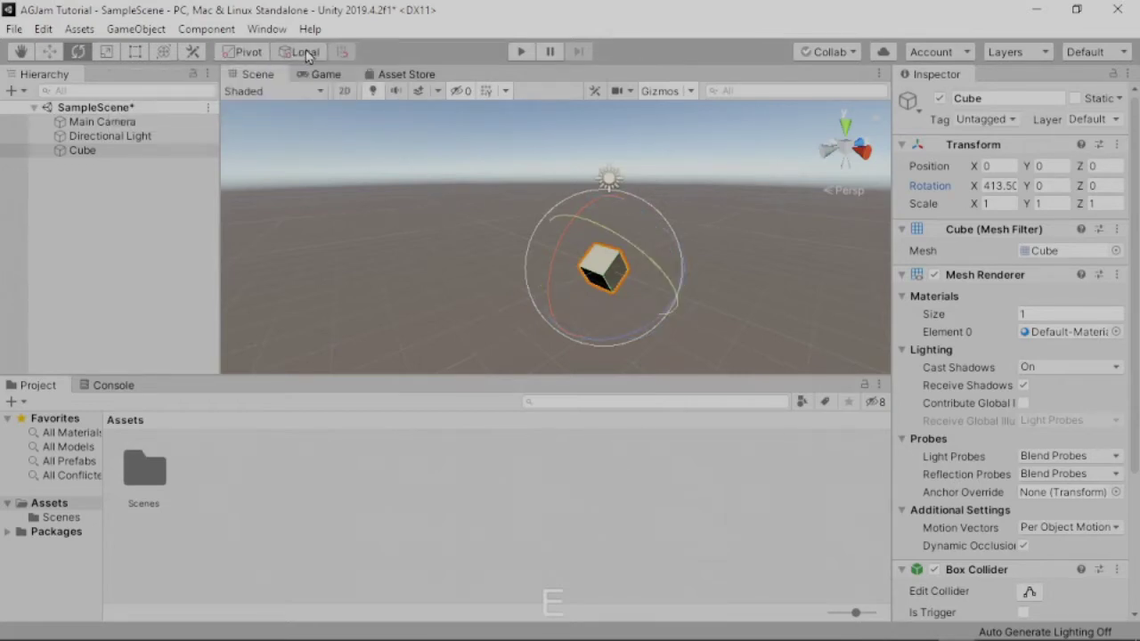
click(307, 56)
click(307, 55)
Rotate the cube to about 422, -94.8 and -74.7 degrees and move it to about X 0.29, Y 0.54, Z 0.02
drag(601, 229, 633, 222)
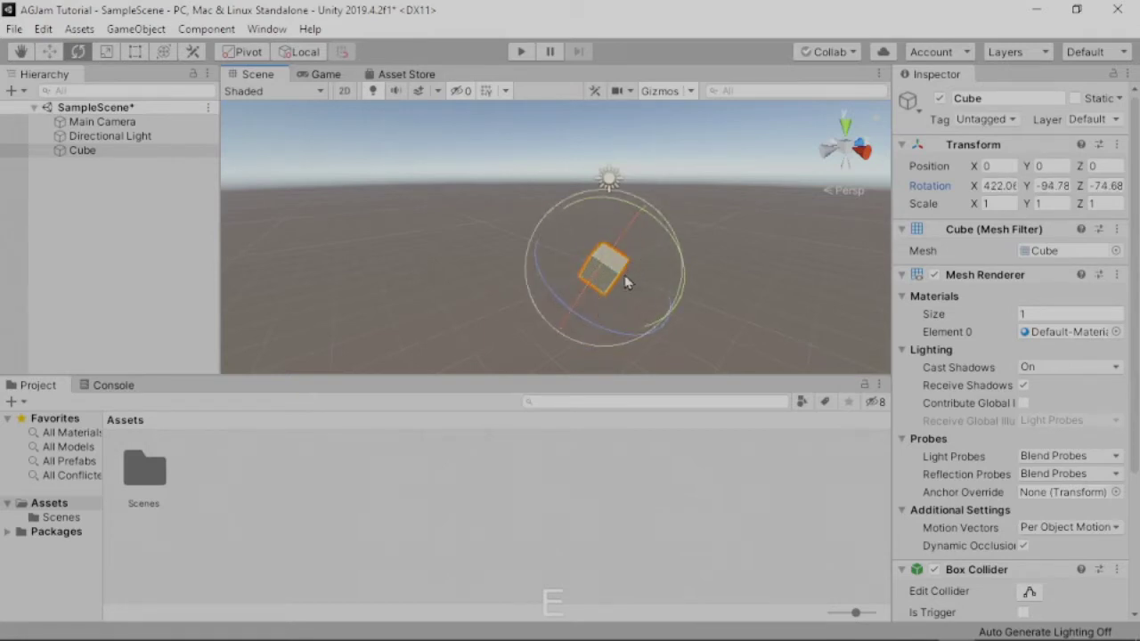
click(50, 57)
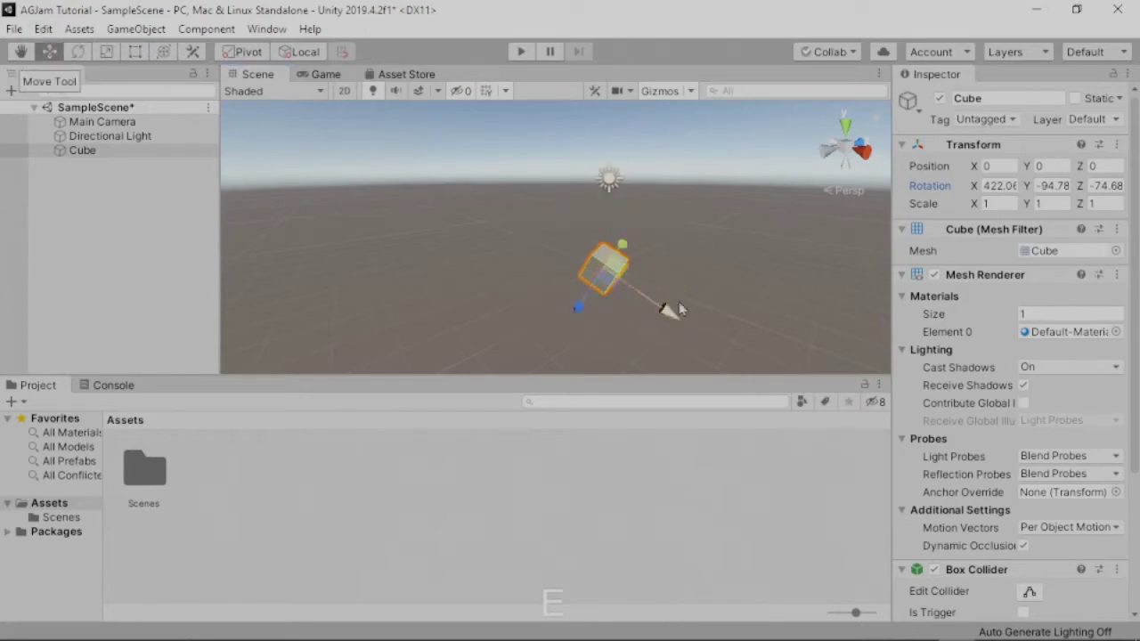
middle_drag(671, 307, 401, 623)
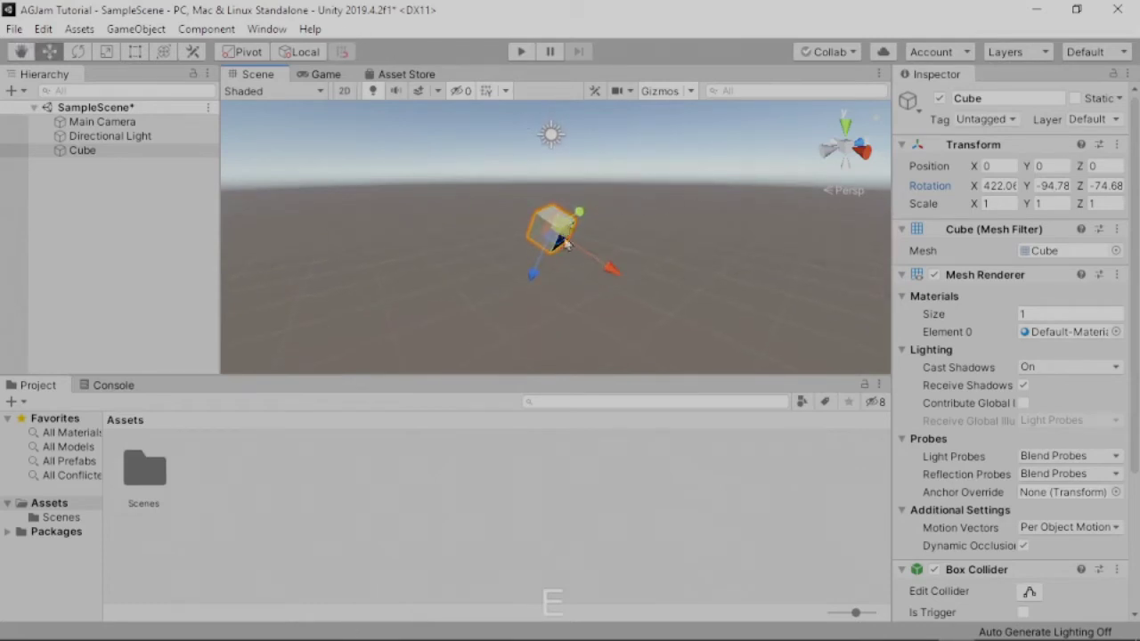
drag(554, 231, 562, 282)
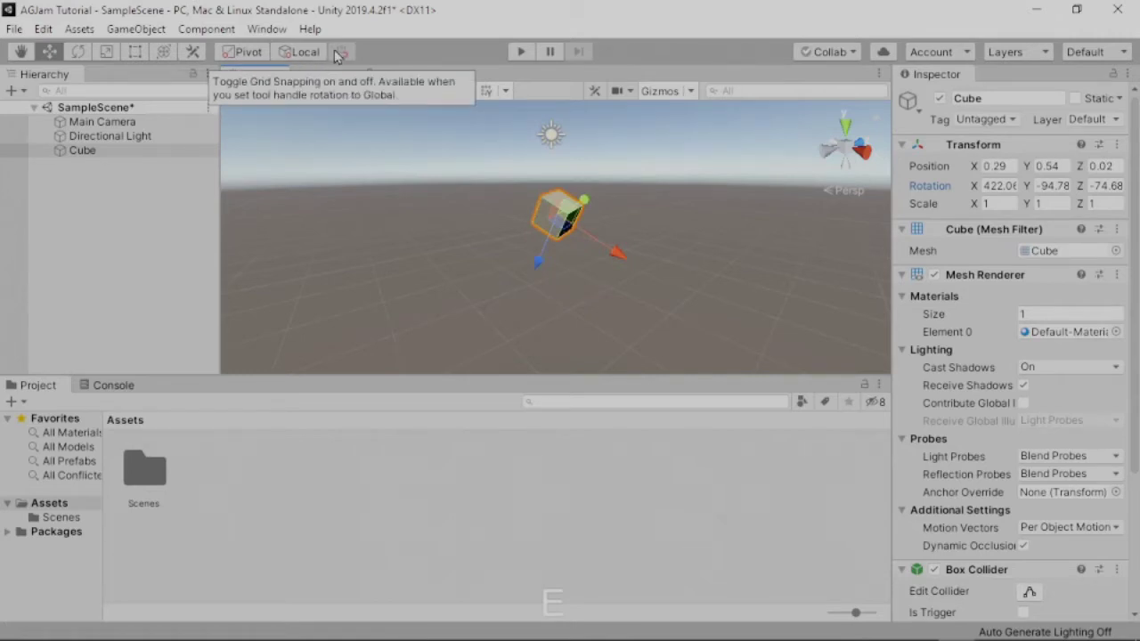
Set the tool handle rotation to Global and reset the cube's position to 0 on the X, Y and Z axes
click(301, 53)
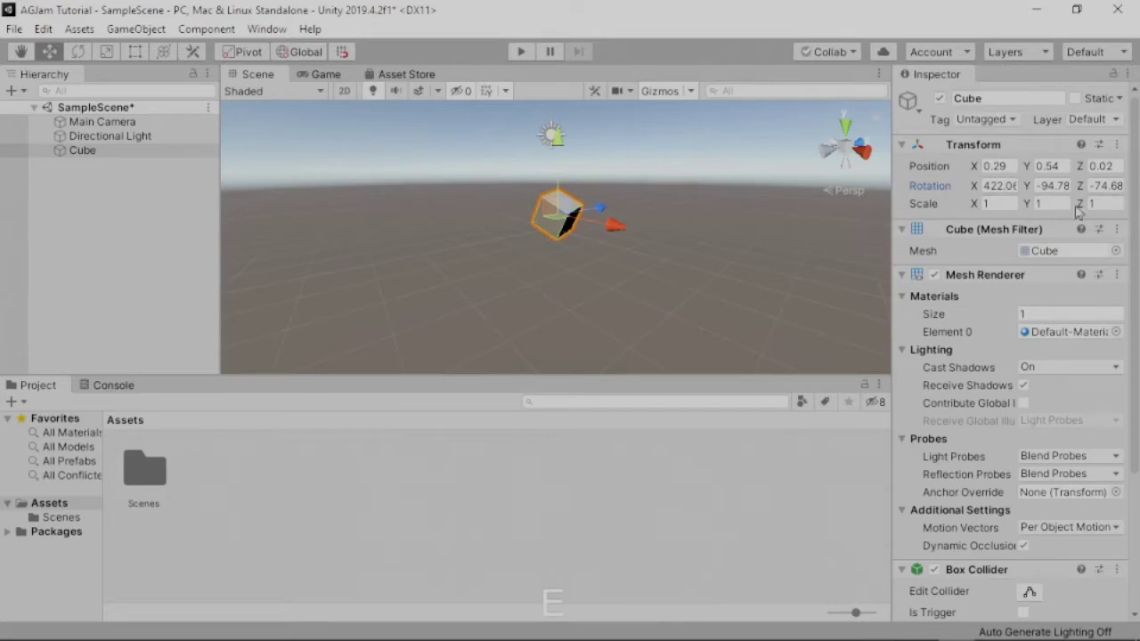
click(997, 166)
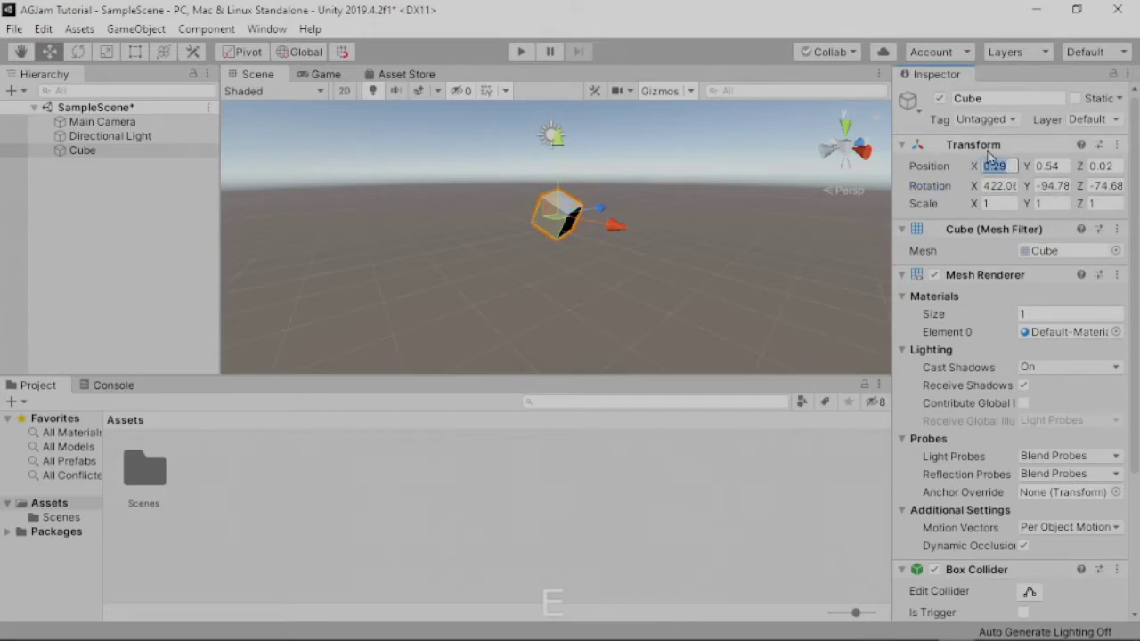
text(0)
key(Tab)
text(0)
key(Tab)
text(0)
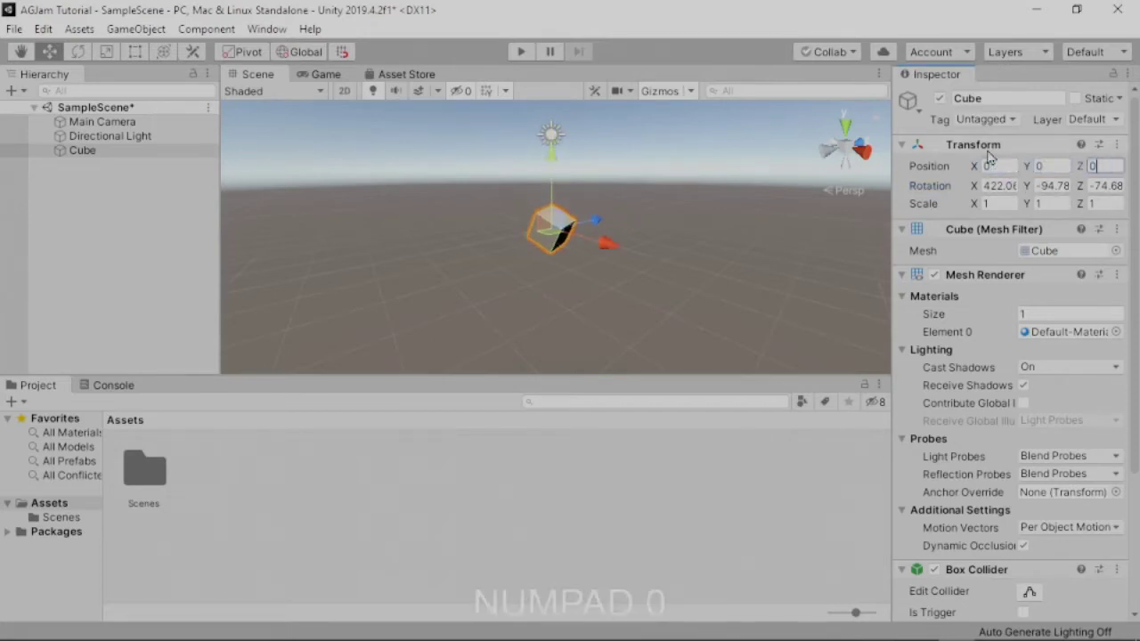
key(Tab)
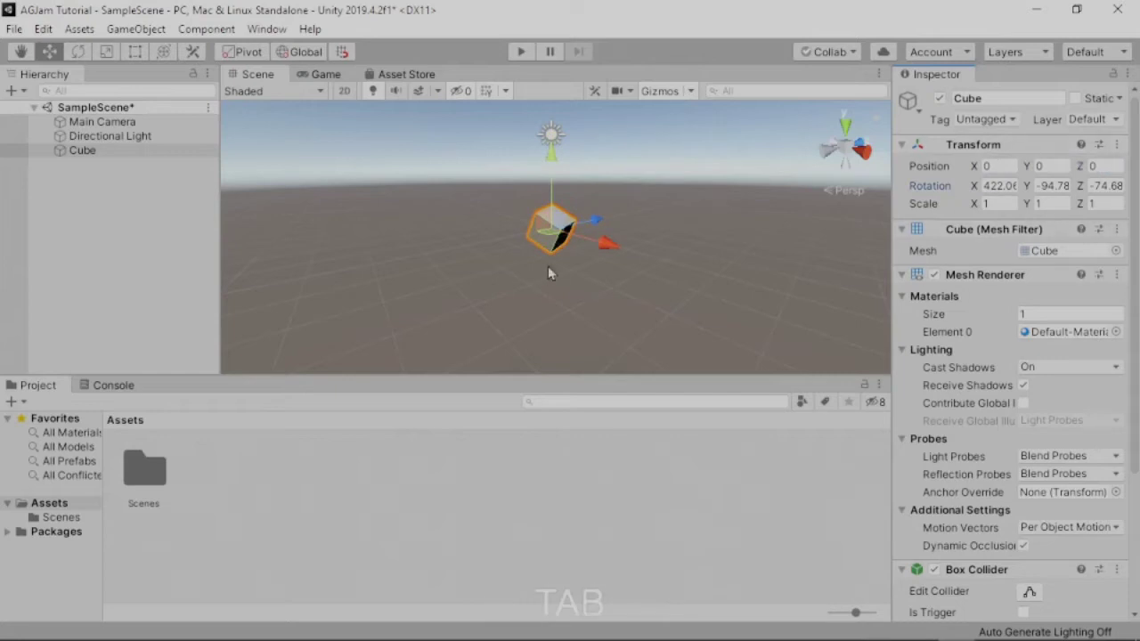
Reset the cube's rotation to 0 on the X, Y and Z axes
click(997, 186)
text(0)
key(Tab)
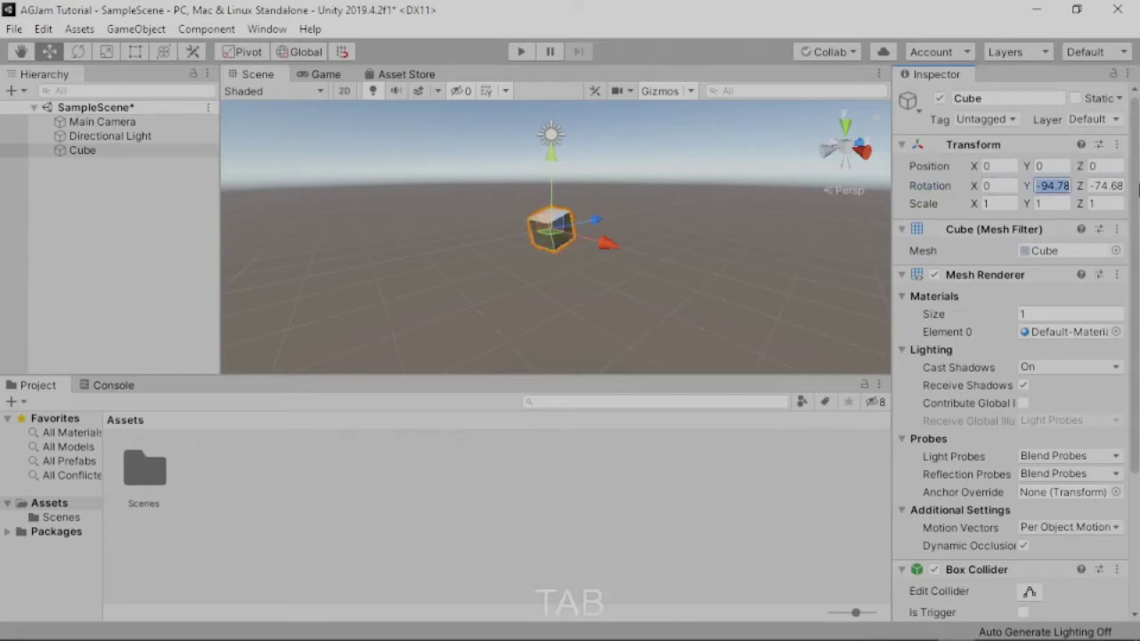
text(0)
key(Tab)
text(0)
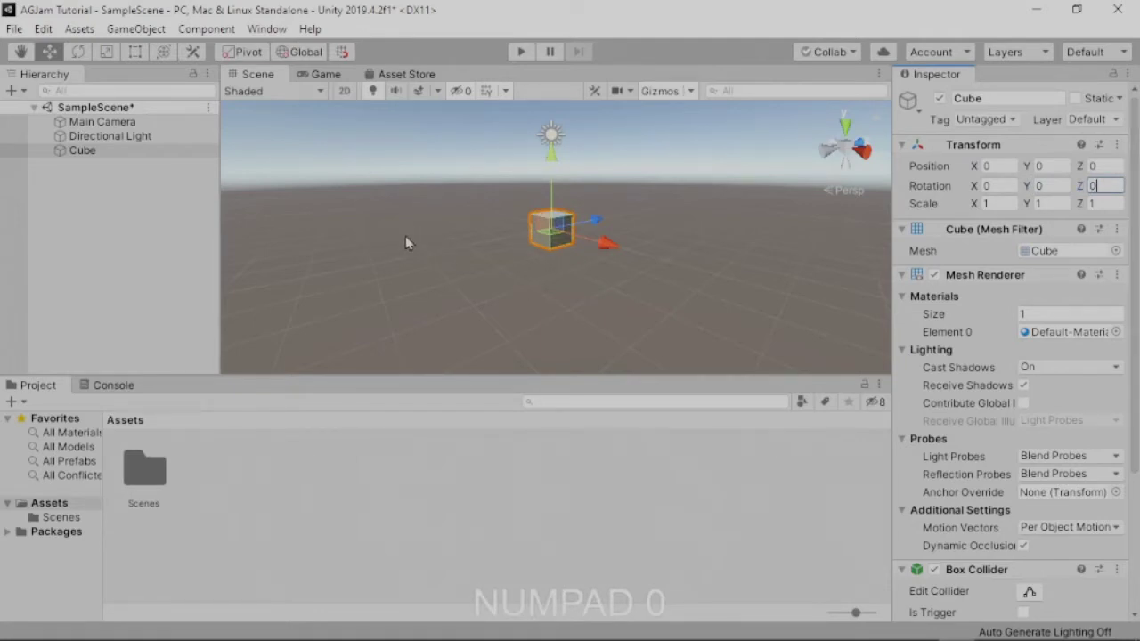
Rotate the cube with the Rotate tool to about X 16.7, Y -83.8 and Z -38.7 degrees
click(78, 51)
drag(601, 211, 600, 115)
drag(512, 250, 659, 48)
Rotate the cube with the outer ring of the rotation gizmo to about X 58.4, Y 9.1 and Z -217.3 degrees
middle_drag(413, 221, 864, 620)
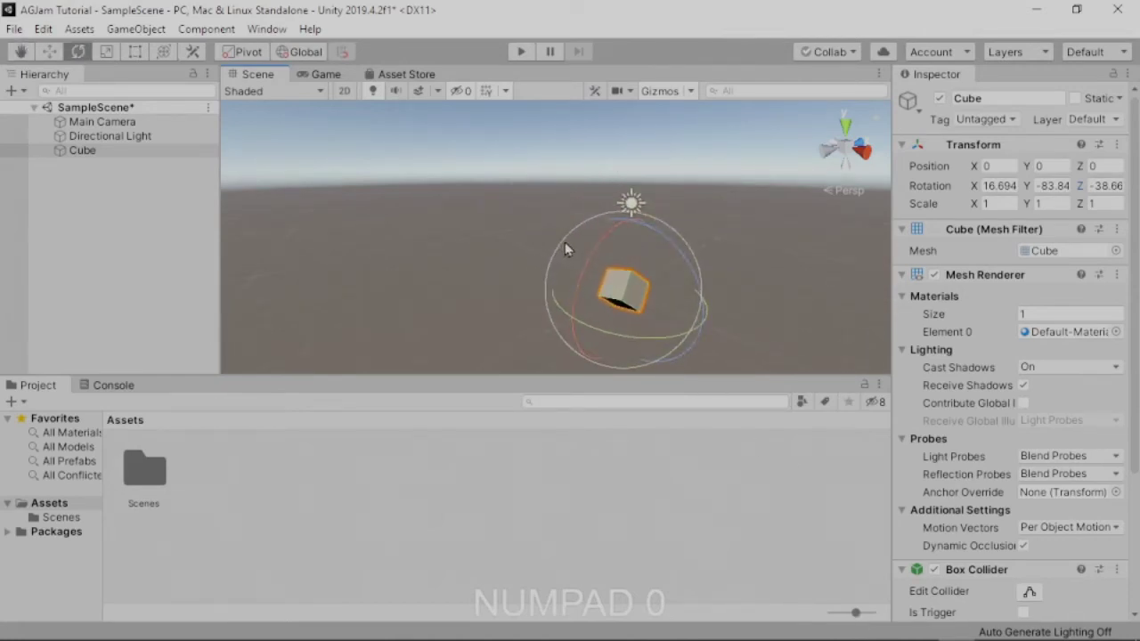
middle_drag(668, 260, 709, 320)
right_drag(709, 321, 694, 238)
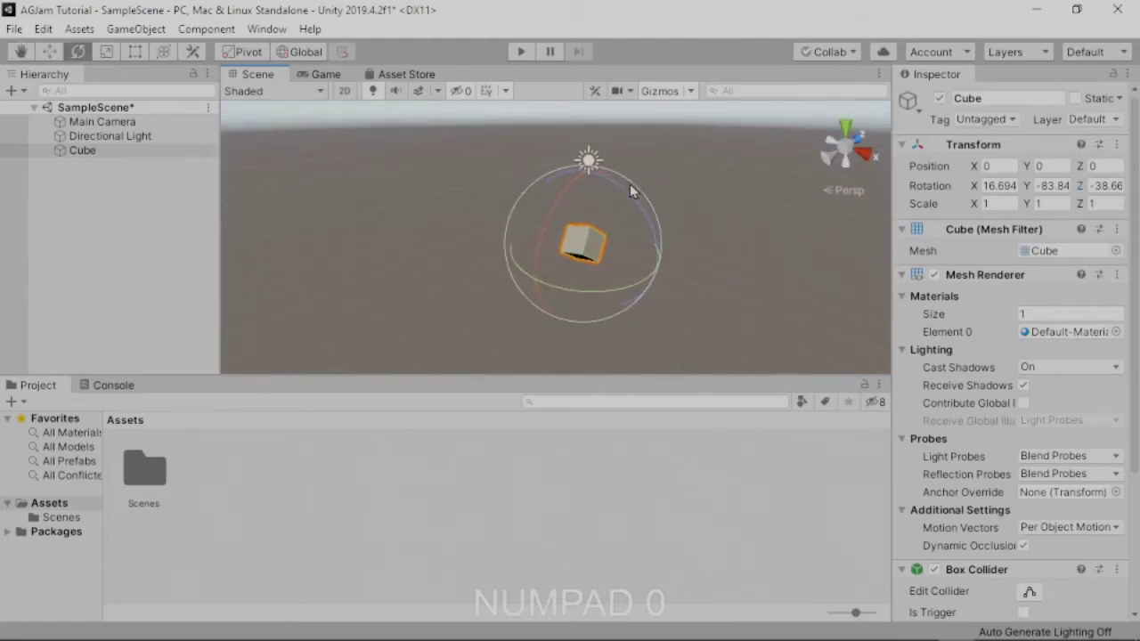
drag(630, 190, 758, 161)
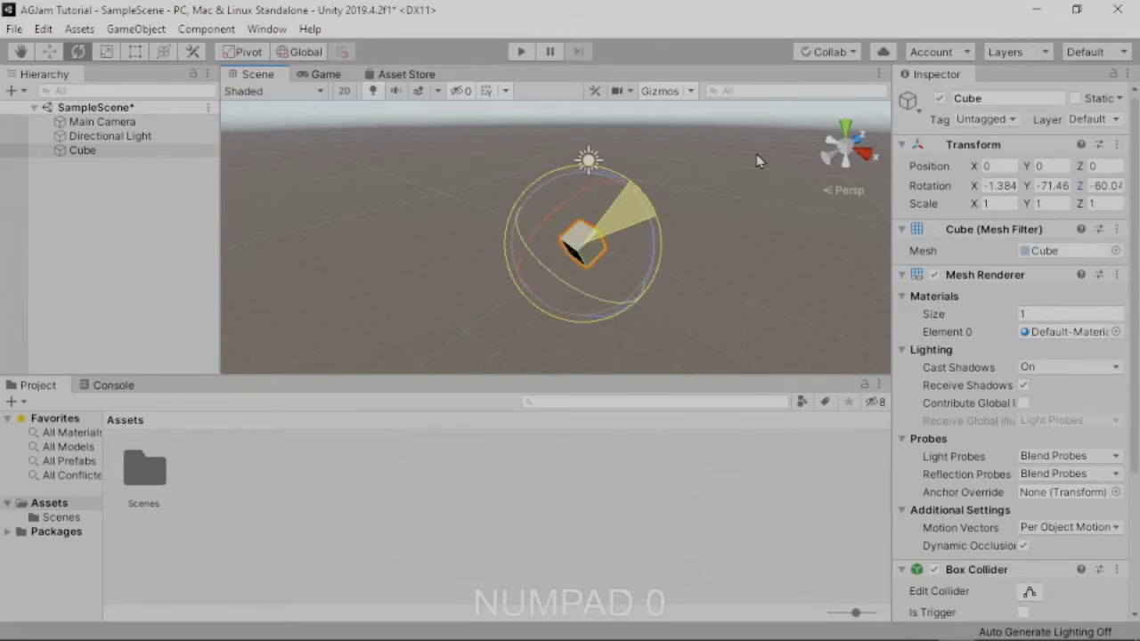
drag(757, 161, 797, 285)
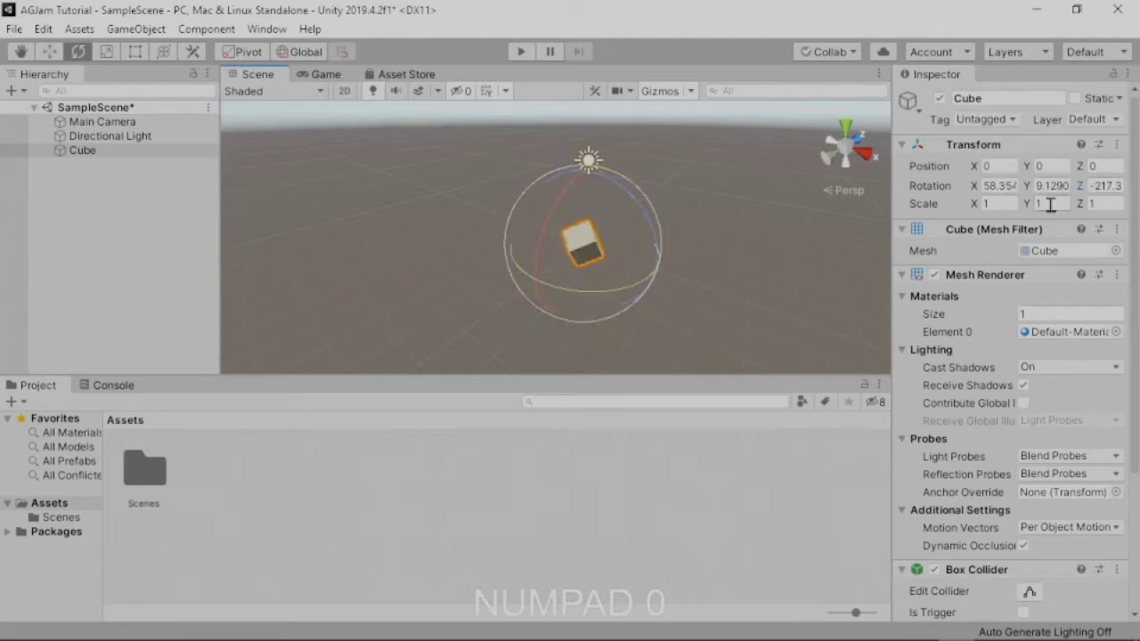
Return the cube's X, Y and Z rotation values to 0
click(1005, 186)
text(0)
key(Tab)
text(0)
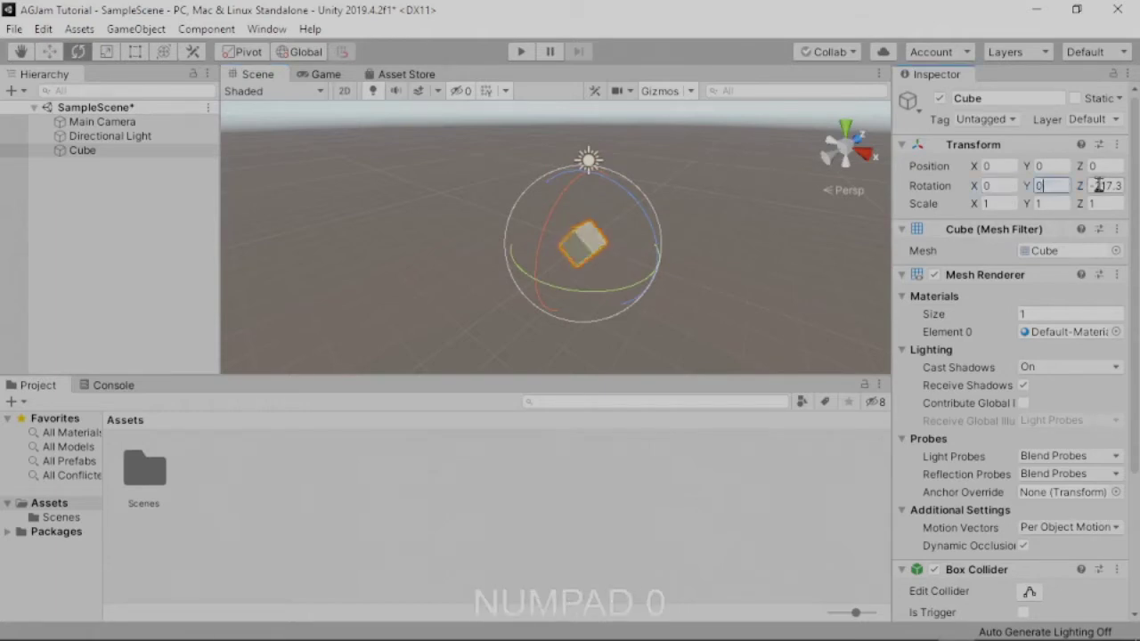
key(Tab)
text(0)
key(Tab)
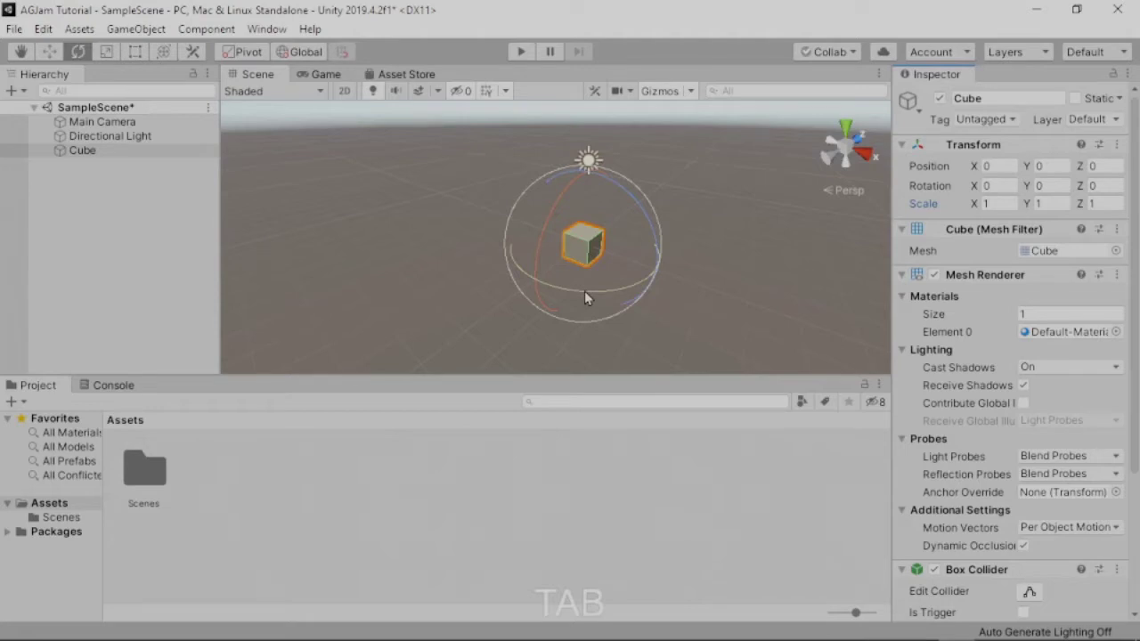
Using incremental snapping, rotate the cube to -90 degrees on Y and -45 degrees on Z, and move it to X -3.25
key(ctrl)
ctrl+drag(584, 292, 882, 284)
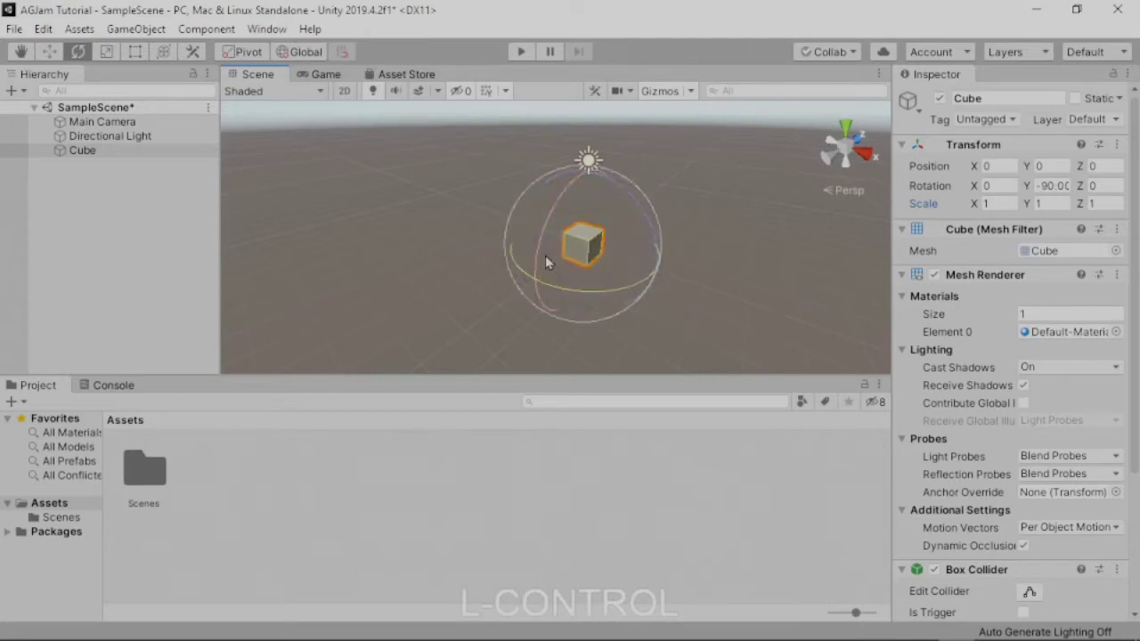
ctrl+drag(540, 252, 590, 150)
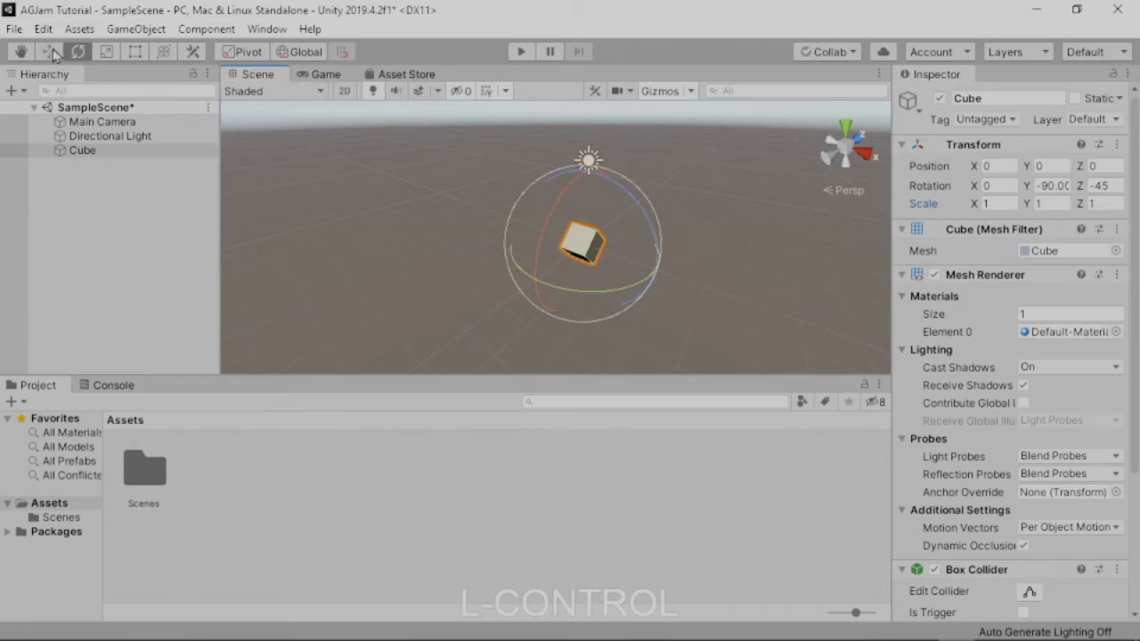
click(49, 51)
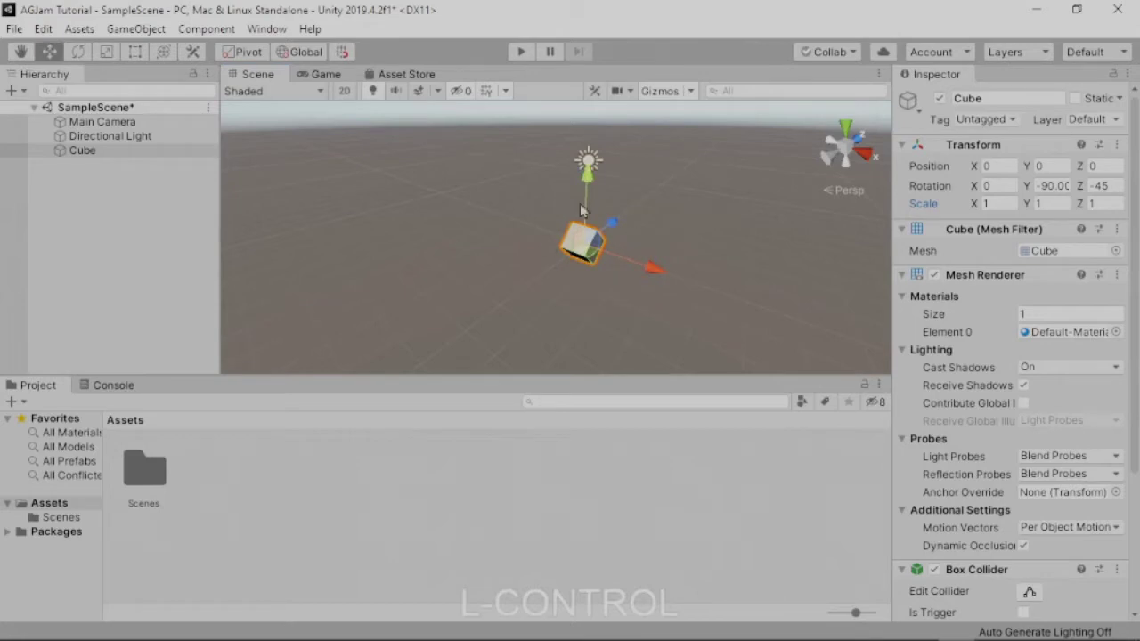
ctrl+drag(656, 276, 581, 251)
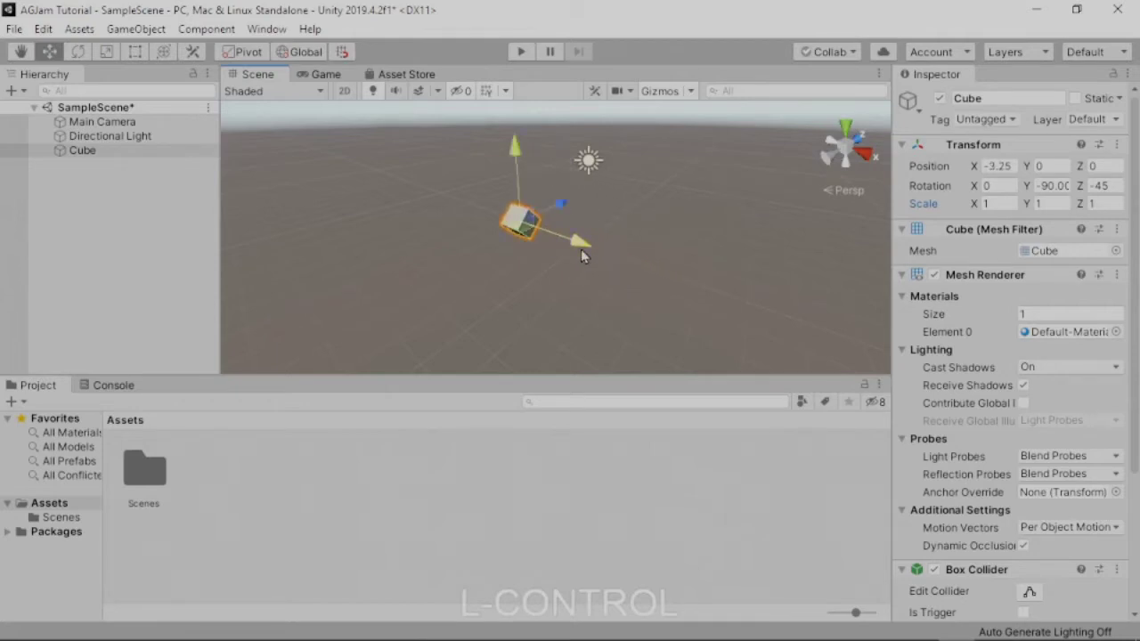
Set the cube's X position to 0 and its Y and Z rotations to 0
click(1011, 166)
text(0)
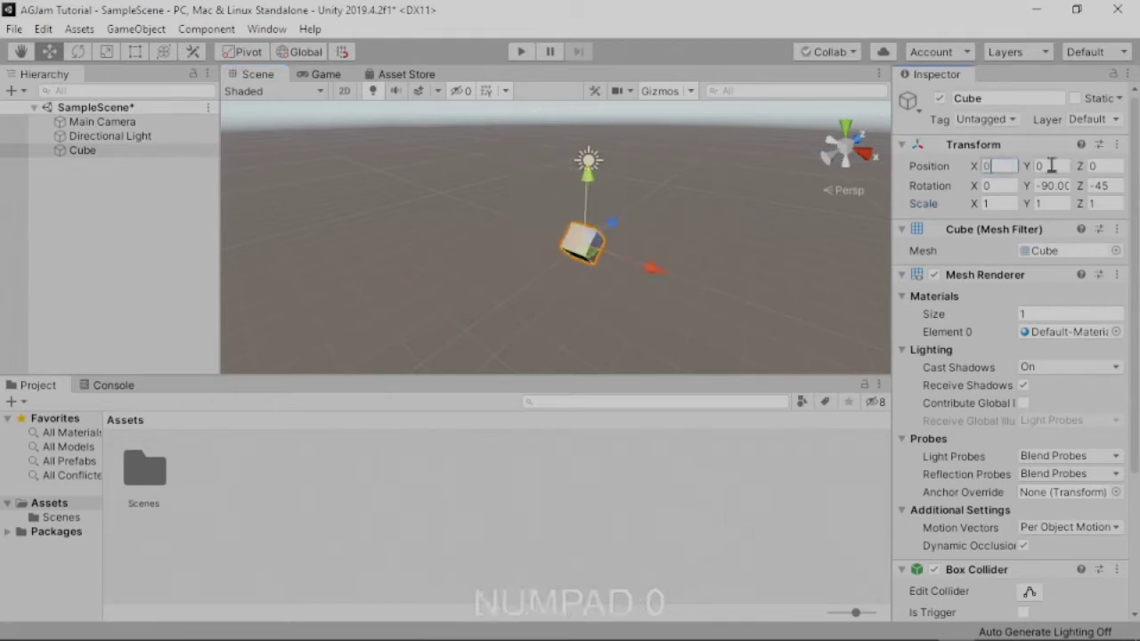
key(Tab)
key(Tab)
key(Tab)
key(Tab)
text(0)
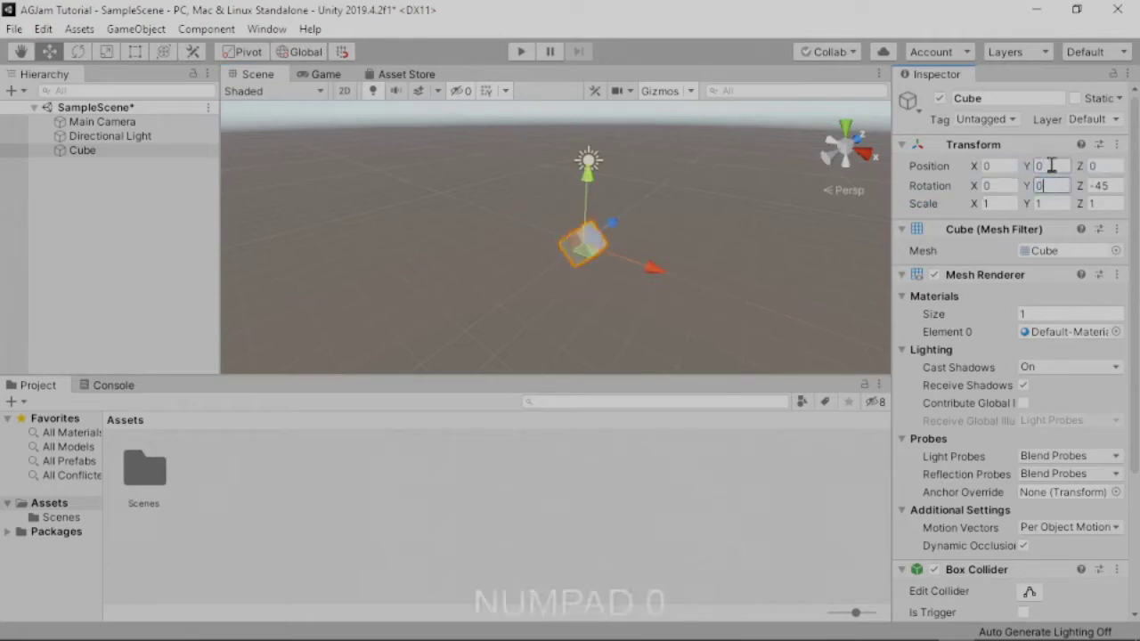
key(Tab)
text(0)
key(Tab)
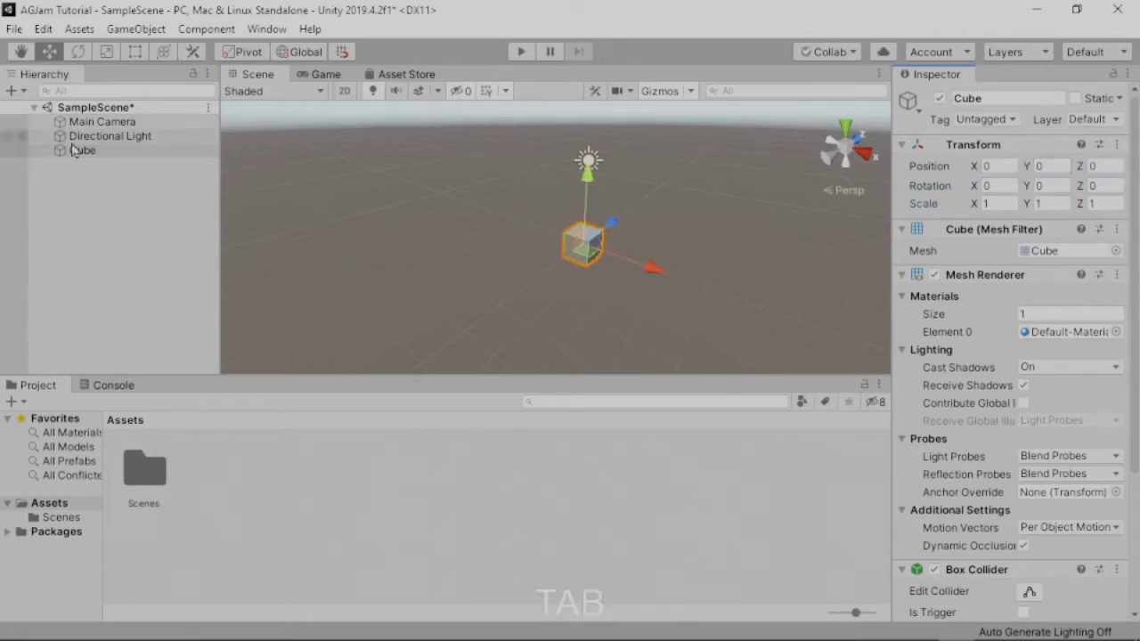
Scale the cube with the Scale tool into a flat plank of about X 0.70, Y 0.10 and Z 5.37
click(107, 53)
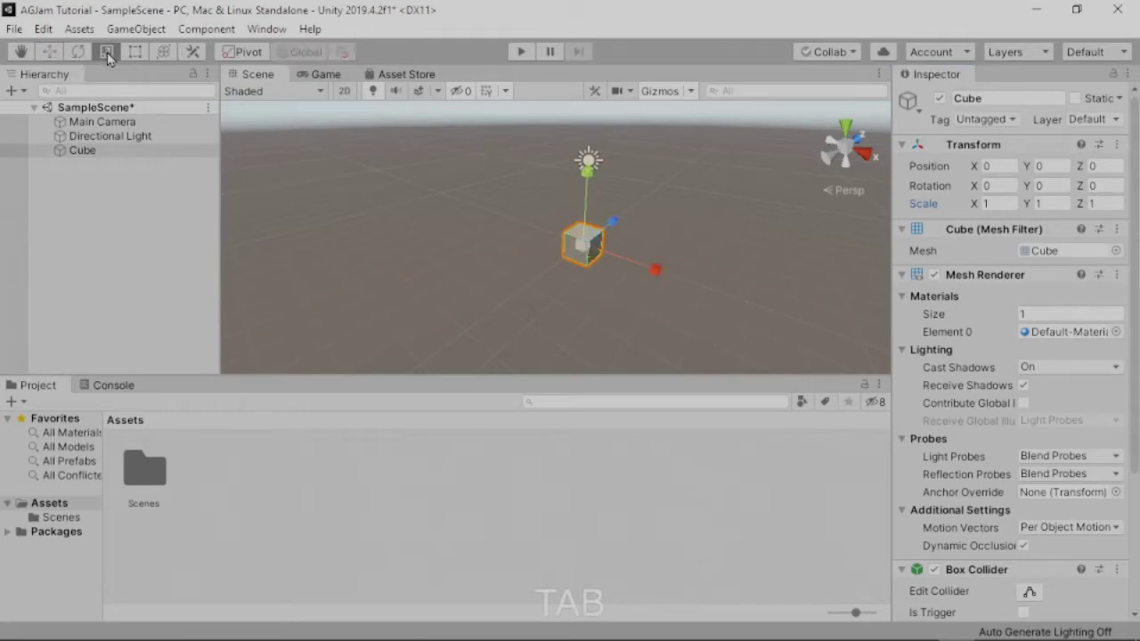
scroll(748, 230, up, 3)
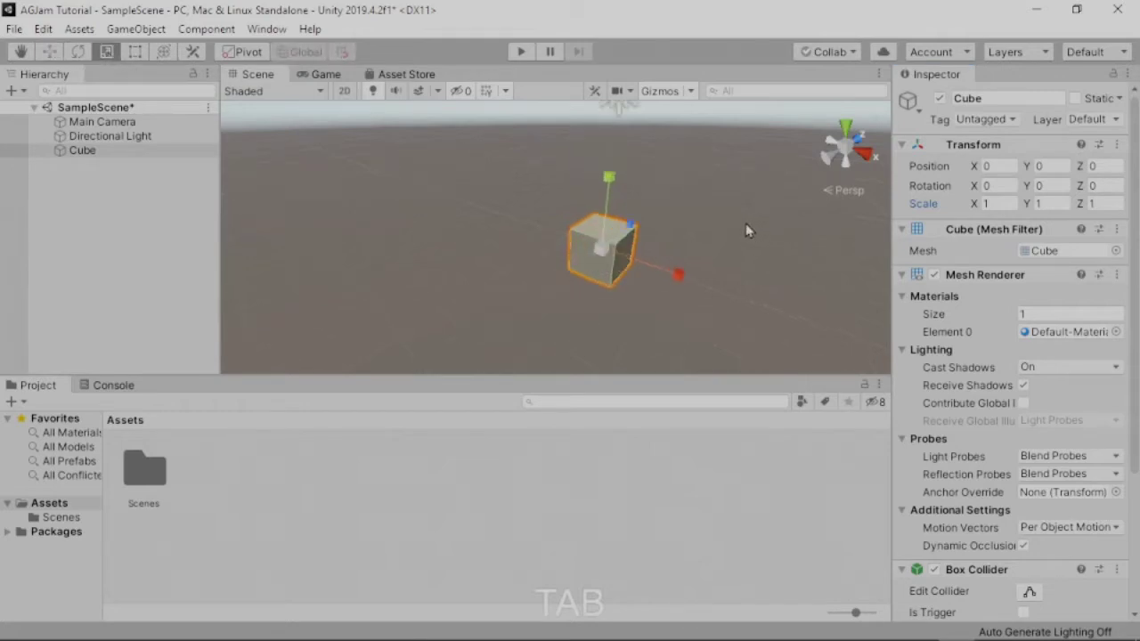
middle_drag(743, 229, 367, 238)
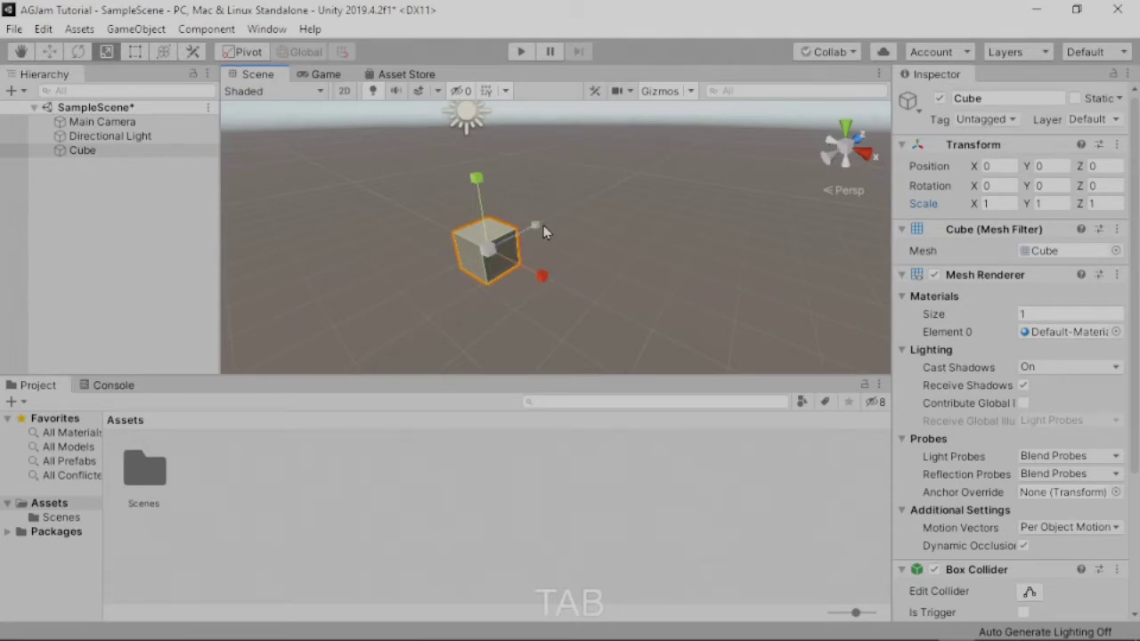
drag(538, 233, 643, 176)
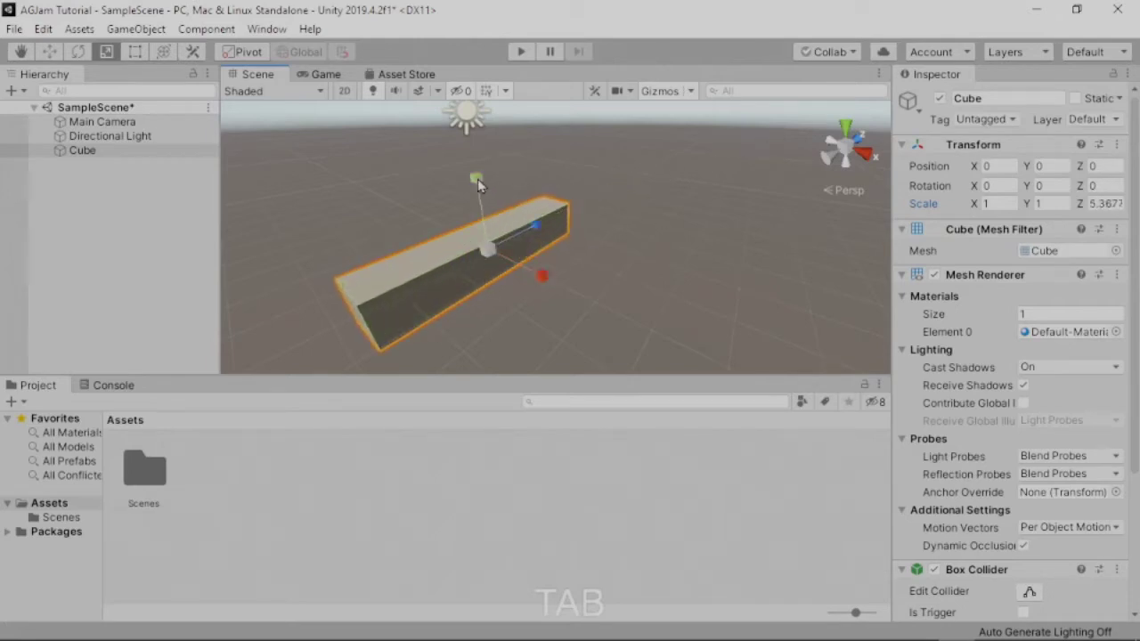
drag(477, 184, 491, 239)
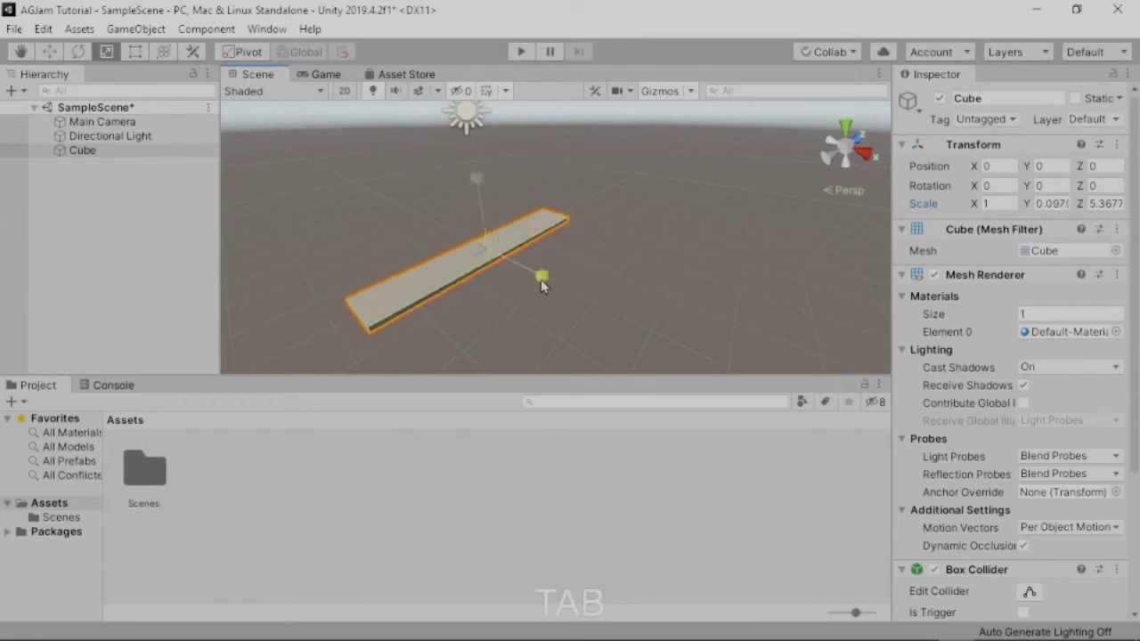
mouse_move(539, 276)
mouse_down()
mouse_move(849, 383)
mouse_move(621, 268)
mouse_move(539, 257)
mouse_up()
Stretch the plank along Z to about 12.85, and shrink it uniformly to about X 0.58, Y 0.08, Z 10.66
scroll(540, 252, up, 4)
middle_drag(529, 264, 682, 213)
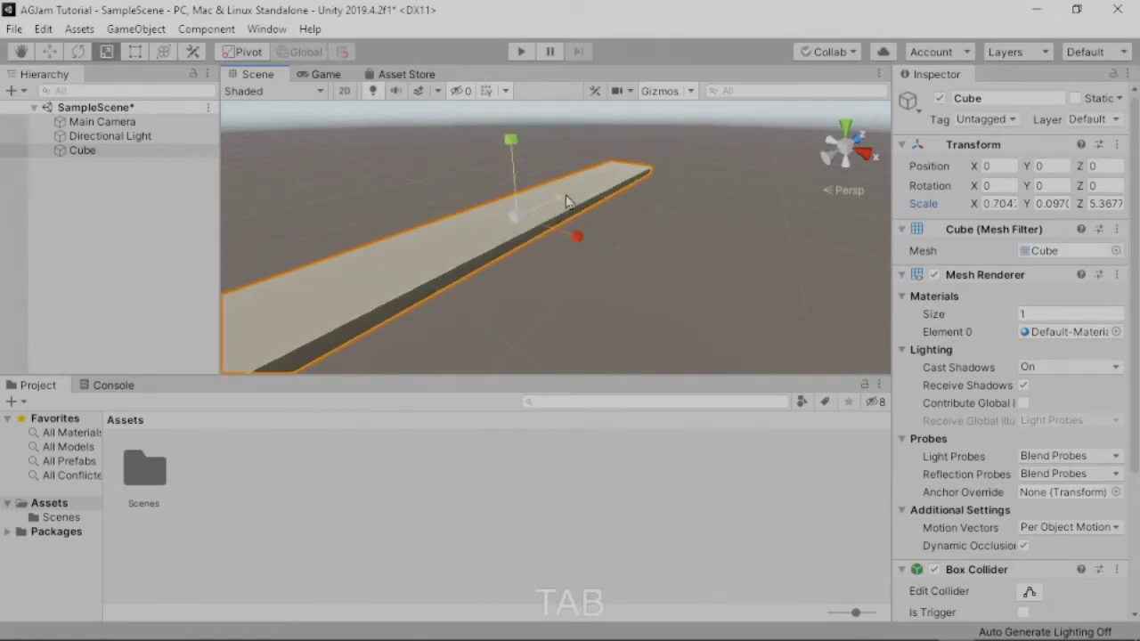
drag(559, 206, 560, 176)
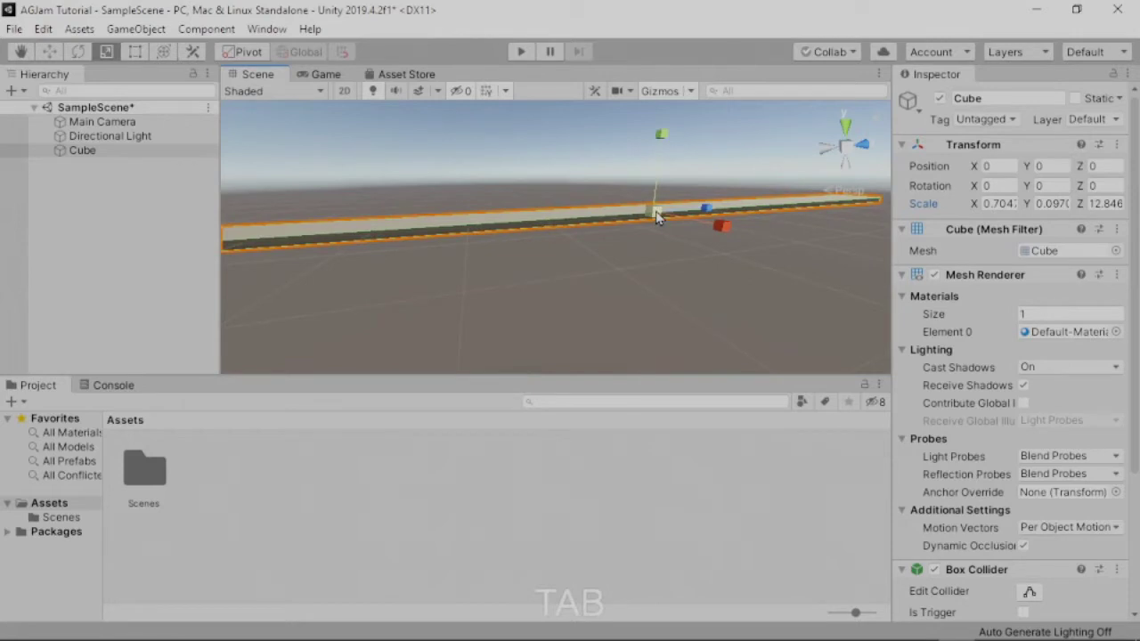
mouse_move(656, 217)
mouse_down()
mouse_move(719, 216)
mouse_move(606, 213)
mouse_move(672, 216)
mouse_move(640, 223)
mouse_up()
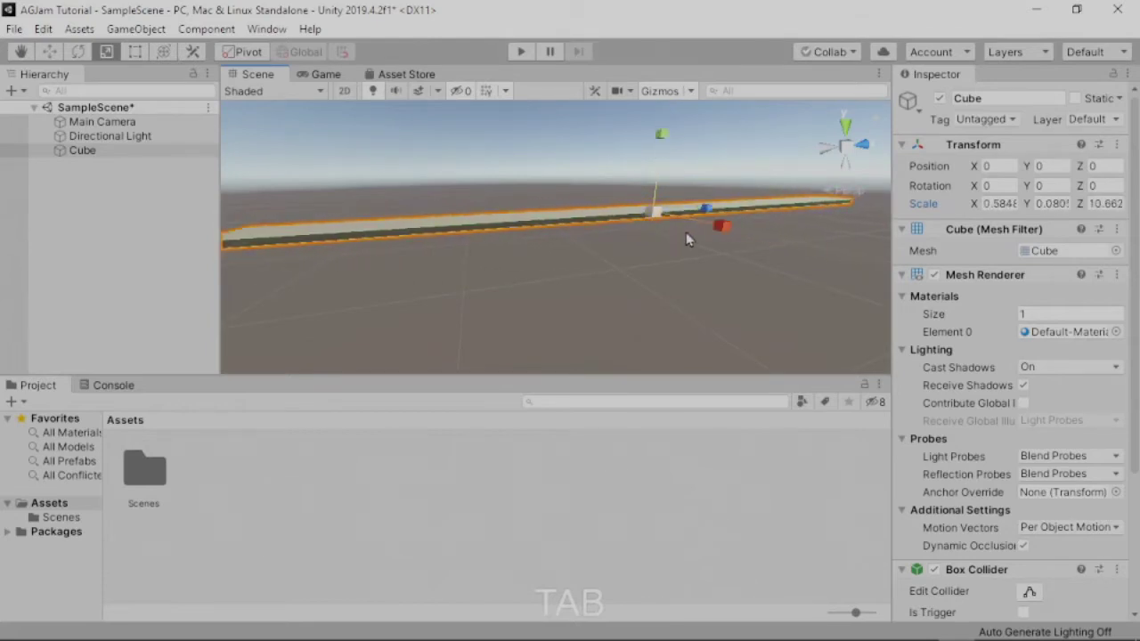
Set the cube's scale to 0 on the X, Y and Z axes, and deselect the cube
click(1003, 203)
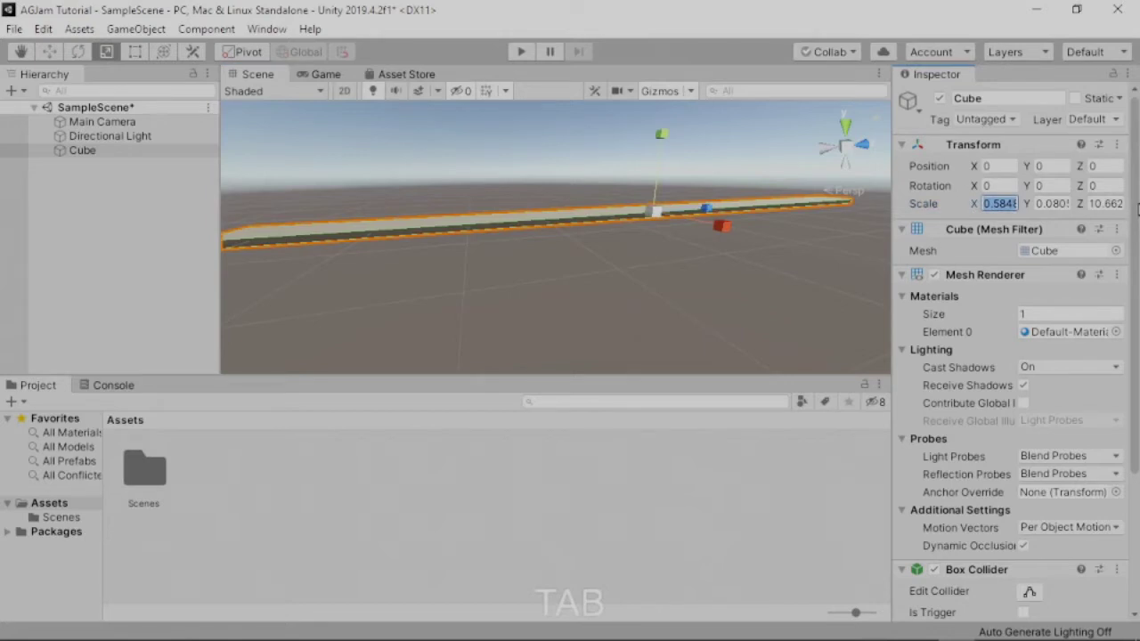
text(0)
key(Tab)
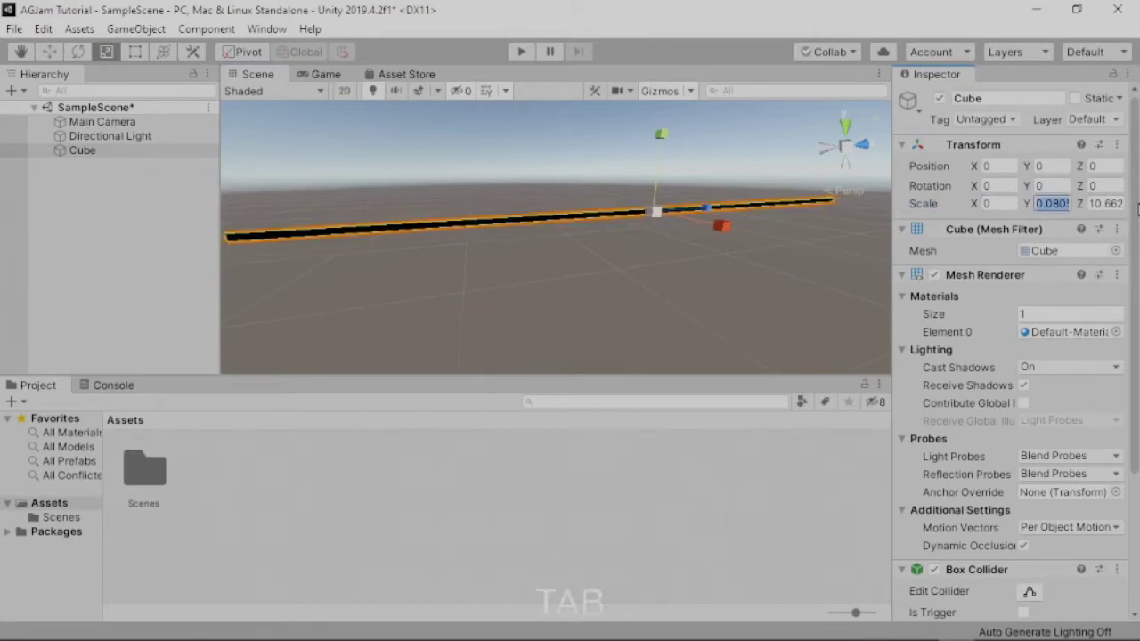
text(0)
key(Tab)
text(0)
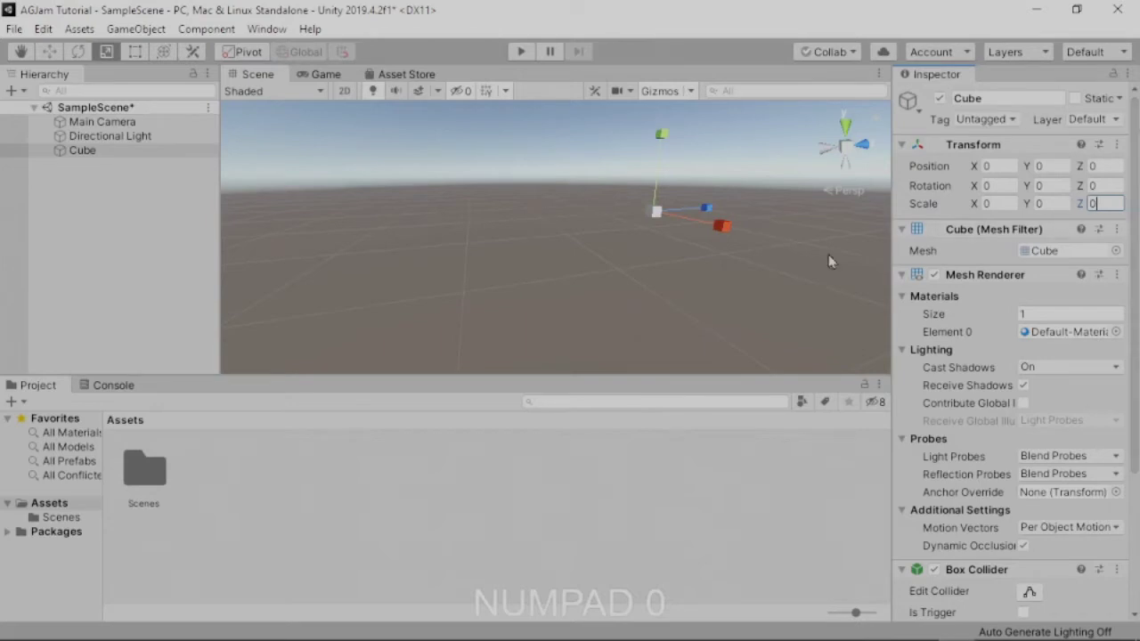
scroll(641, 303, down, 5)
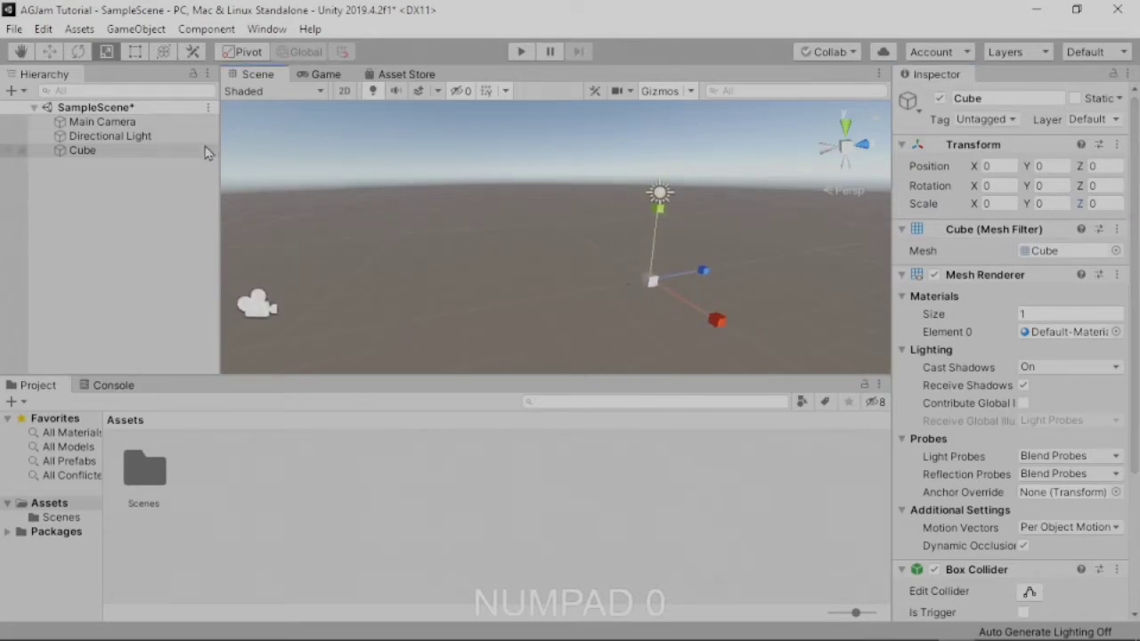
click(539, 233)
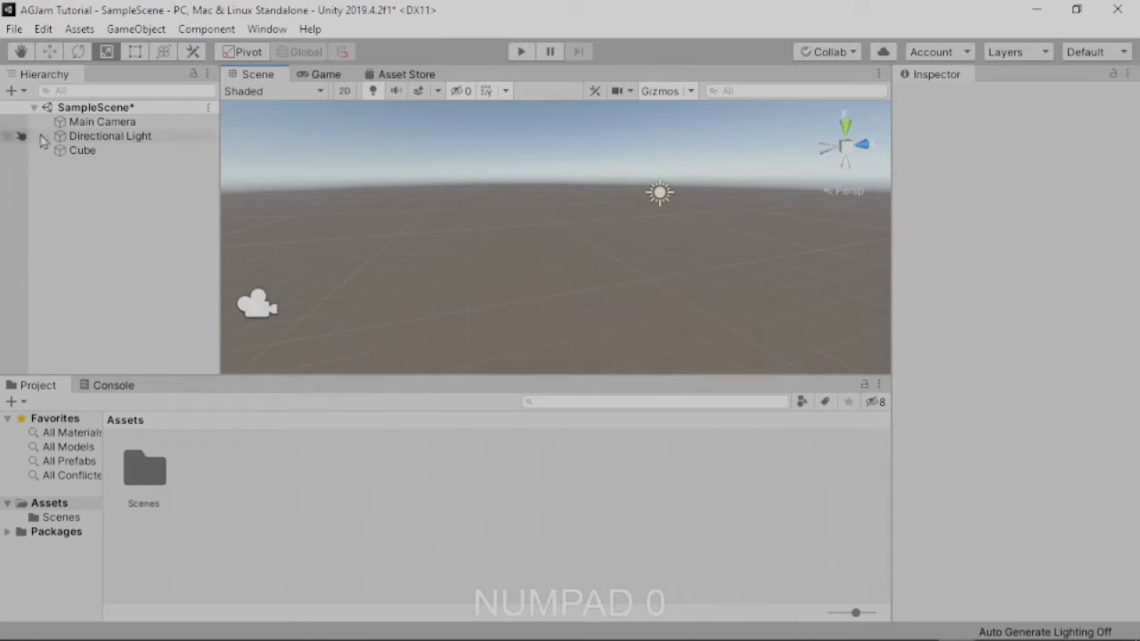
Select the cube and set its scale to 1 on the X, Y and Z axes
click(93, 153)
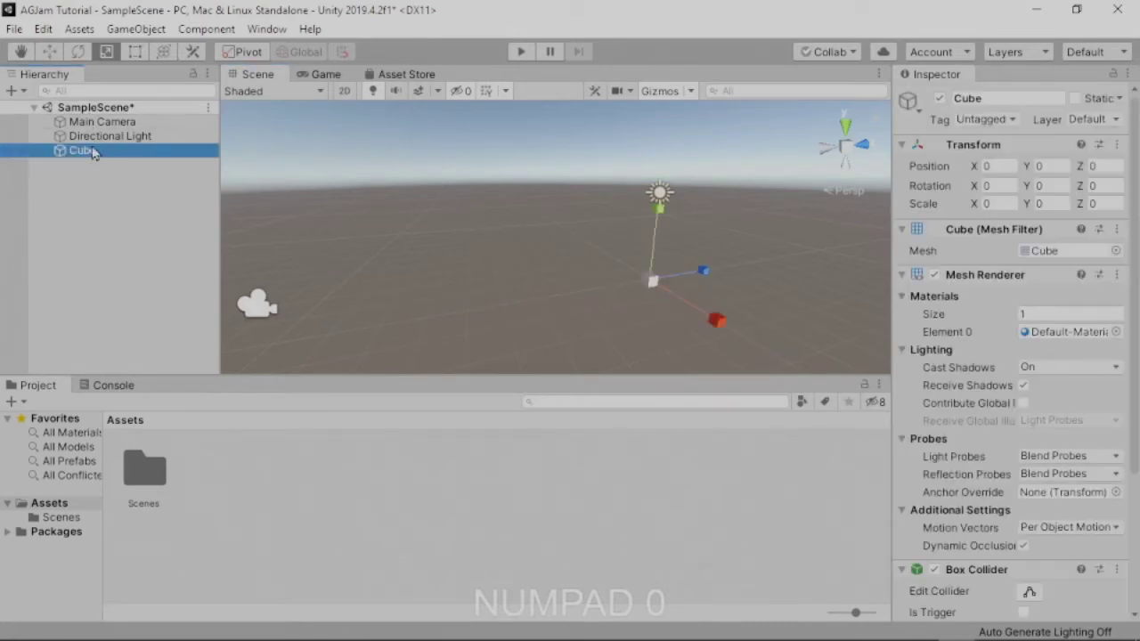
click(1003, 207)
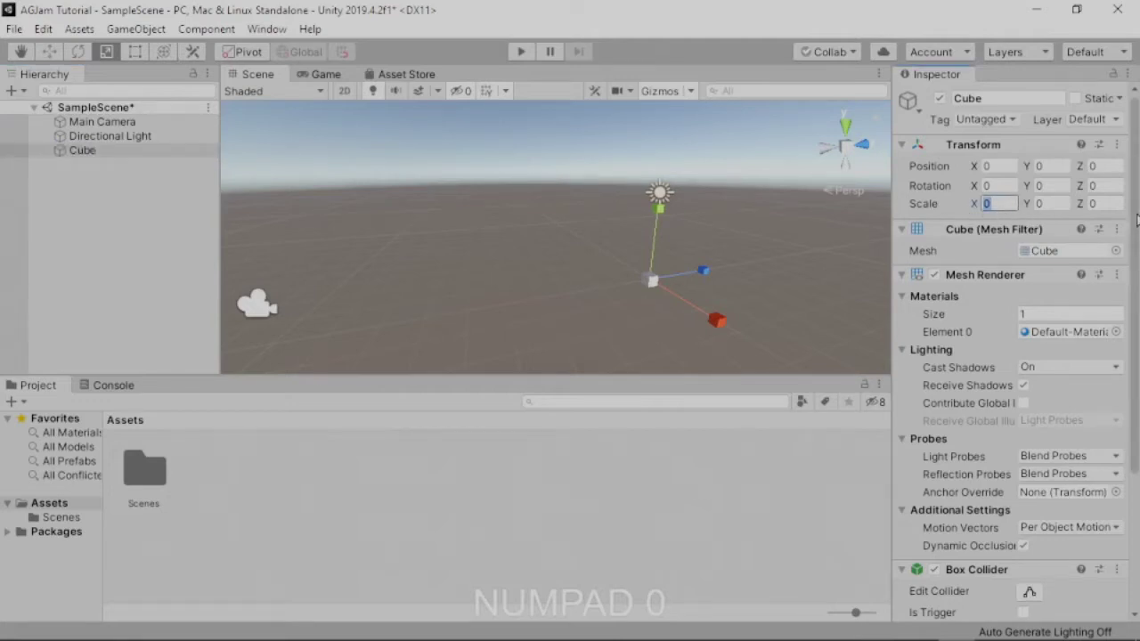
text(1)
key(Tab)
text(1)
key(Tab)
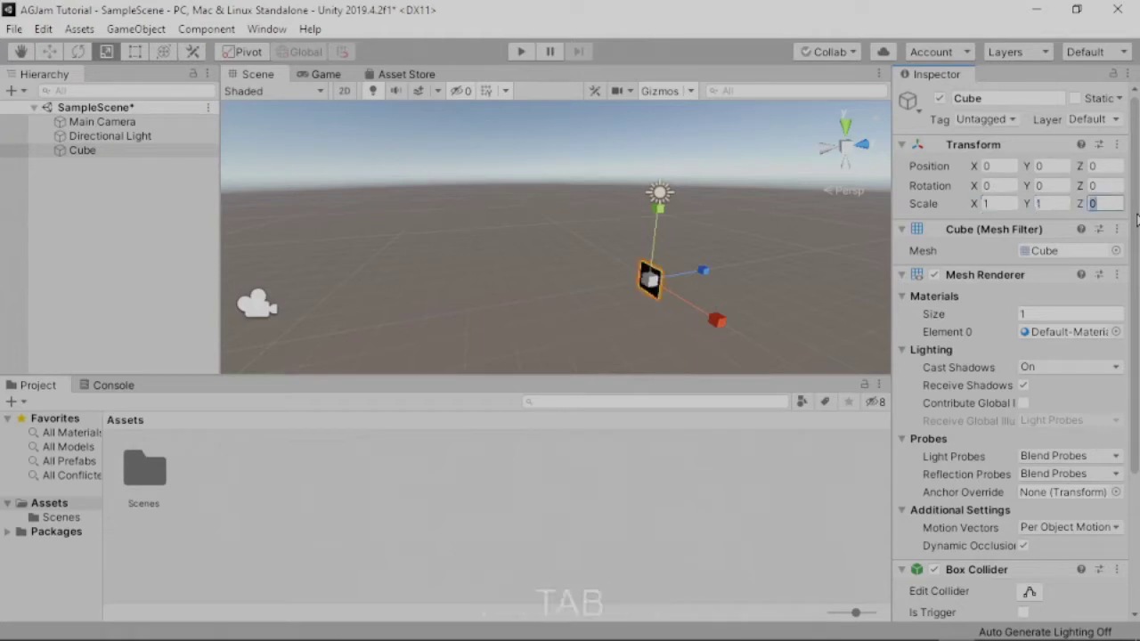
text(1)
Using the combined Transform tool, bring the cube to about position X -0.47, Z 1.03, Y rotation -50.79 and uniform scale 2.90
right_drag(498, 213, 645, 261)
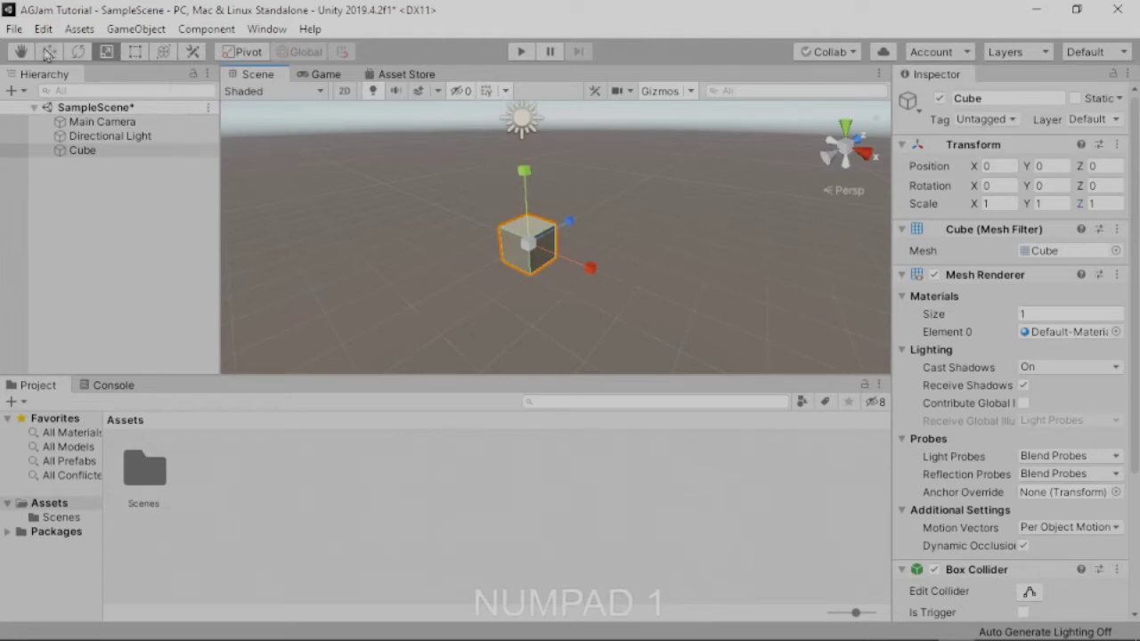
click(164, 53)
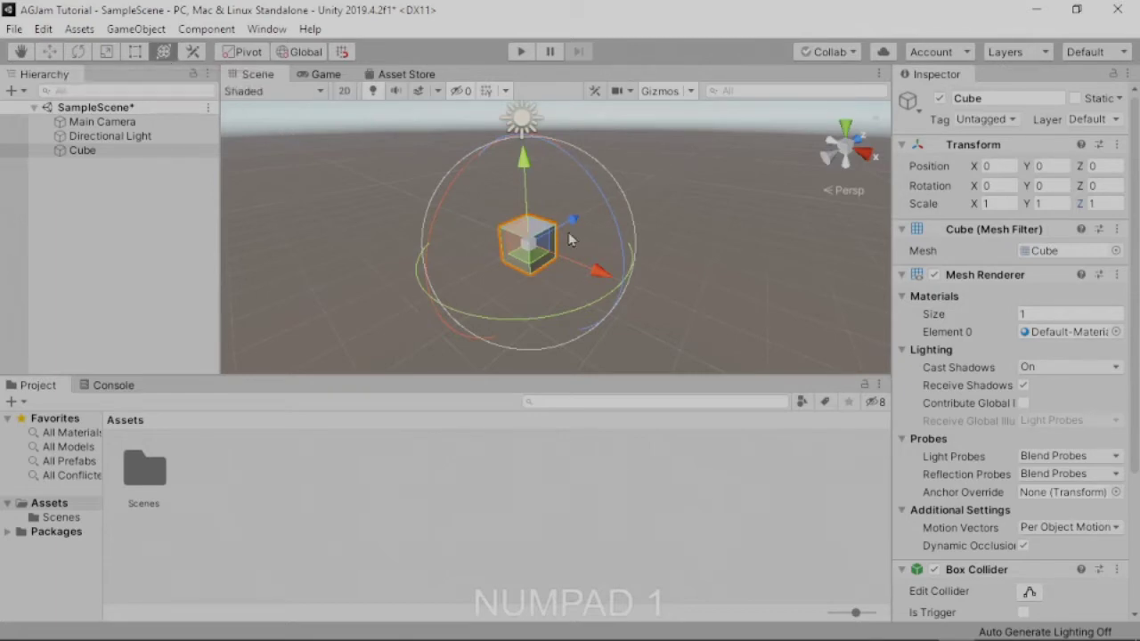
mouse_move(572, 220)
mouse_down()
mouse_move(682, 155)
mouse_move(536, 240)
mouse_move(590, 209)
mouse_up()
mouse_move(621, 255)
mouse_down()
mouse_move(680, 274)
mouse_move(609, 250)
mouse_up()
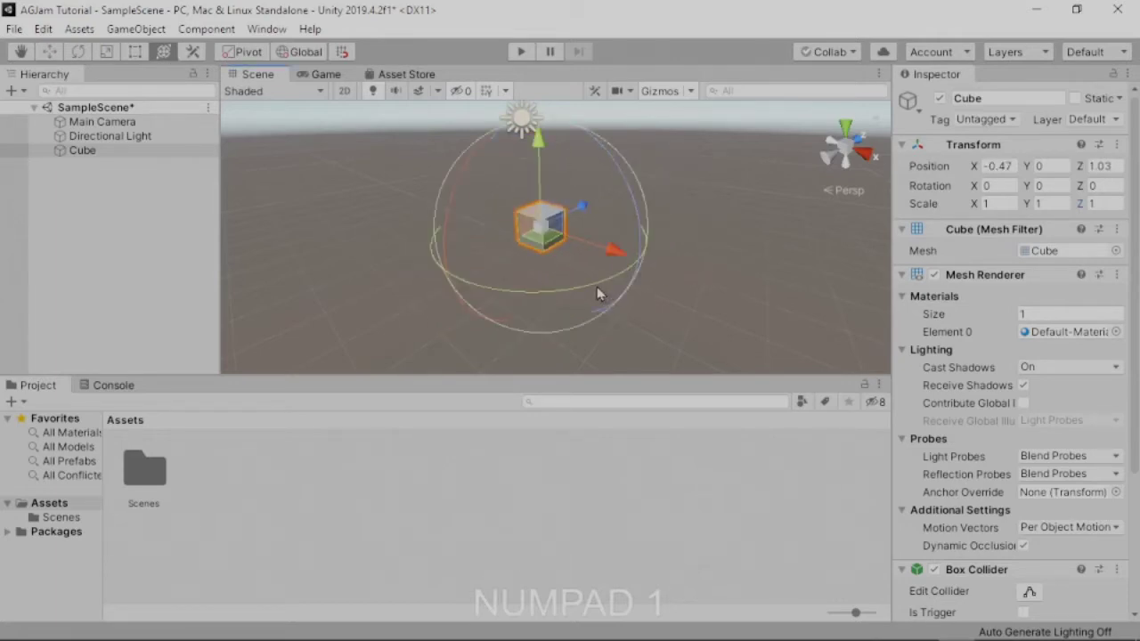
drag(597, 294, 662, 223)
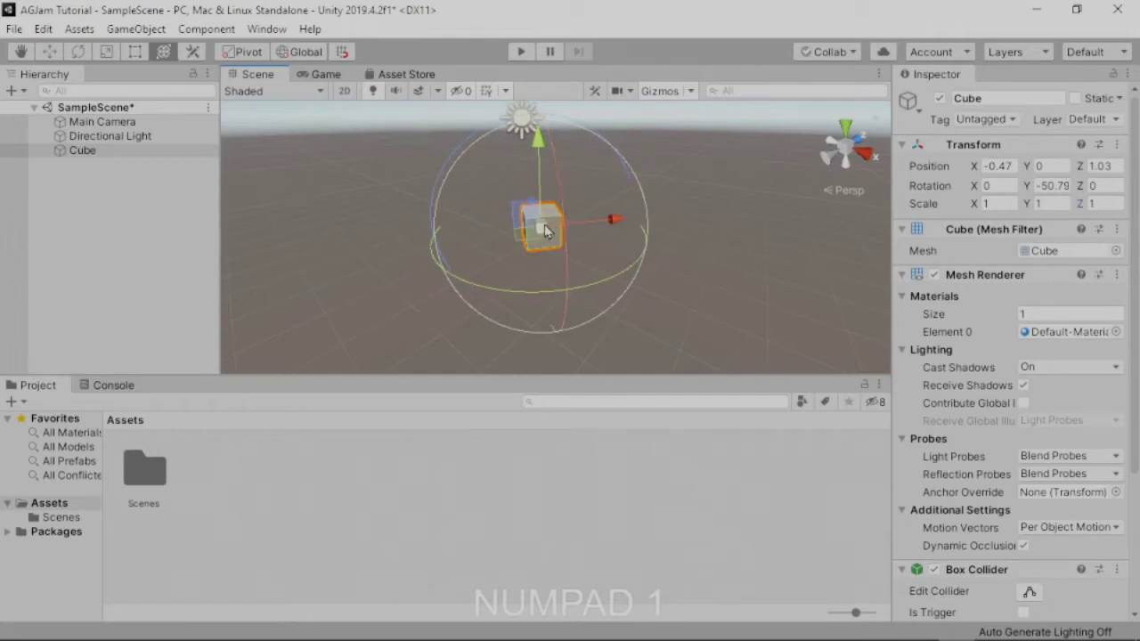
drag(546, 231, 639, 212)
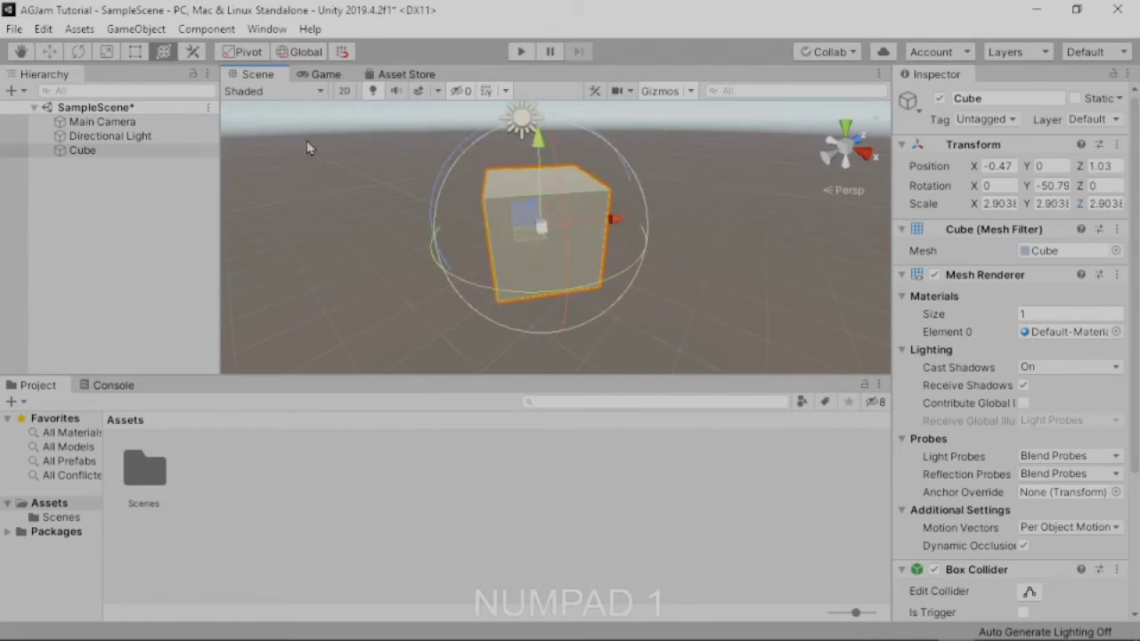
Set the cube's X and Z position to 0, and its X and Y rotation to 0
click(1010, 165)
text(0)
key(Tab)
key(Tab)
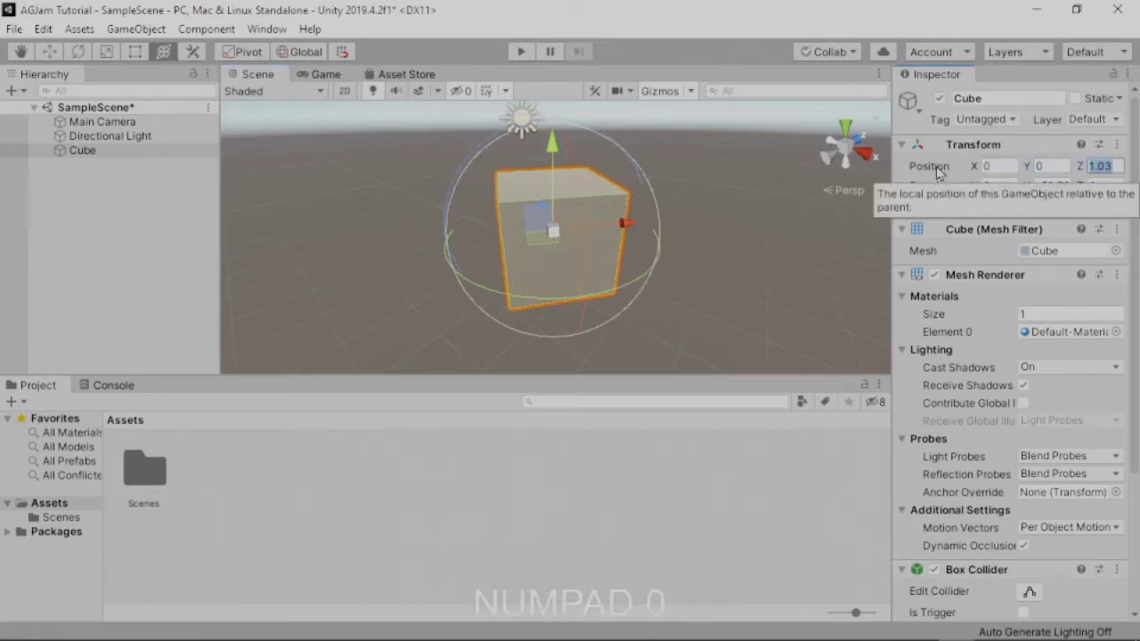
text(0)
key(Tab)
text(0)
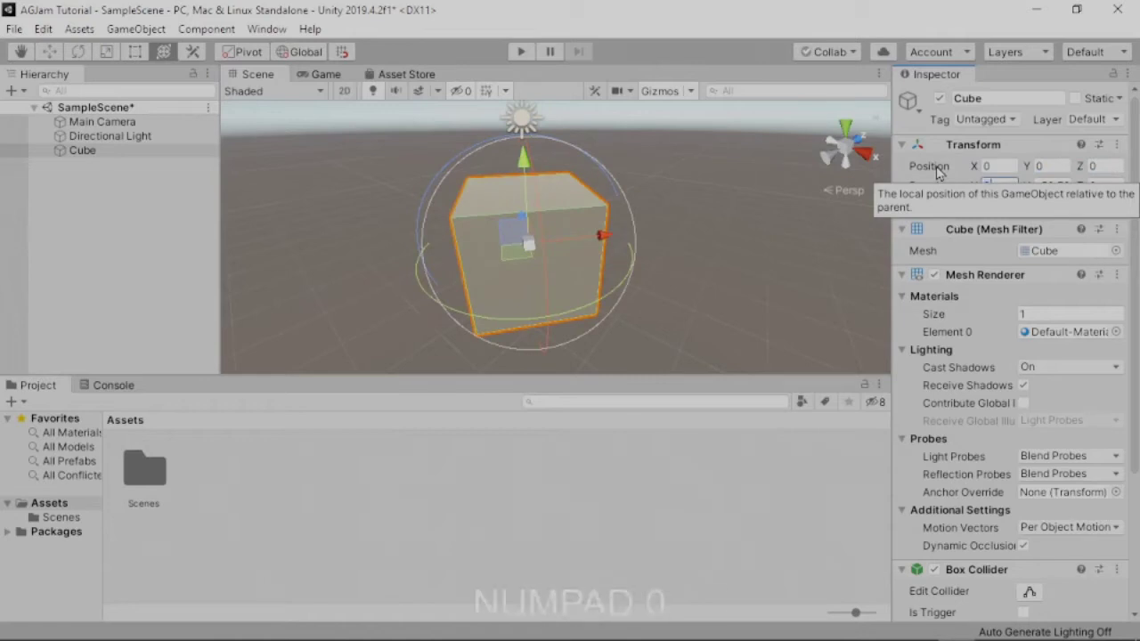
key(Tab)
text(0)
key(Tab)
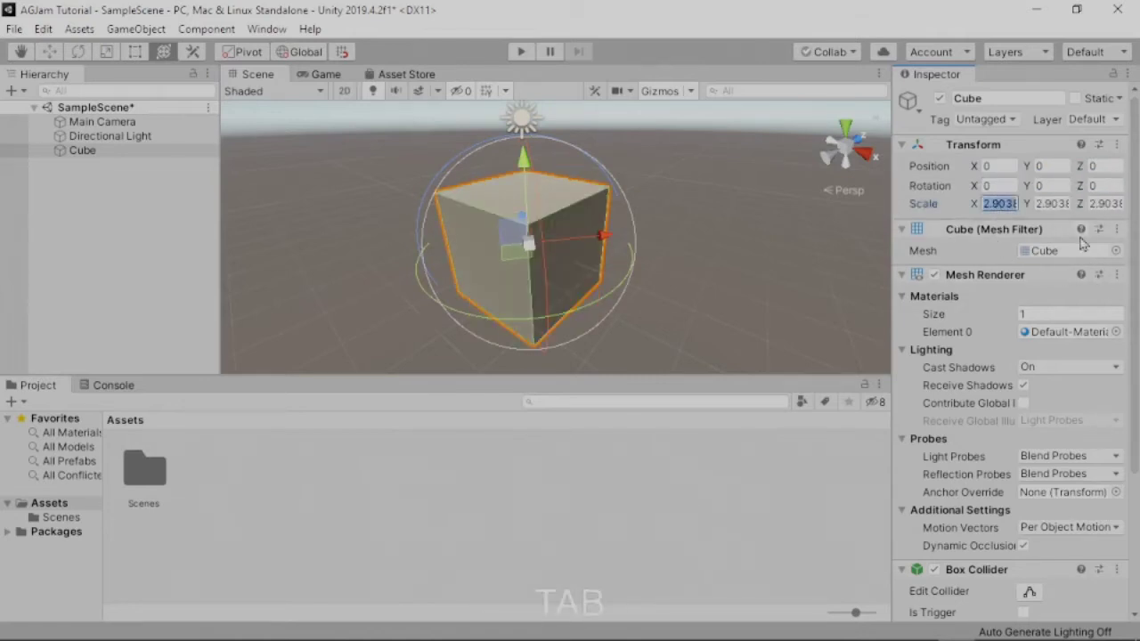
Reset the cube's scale to 1 on all three axes
text(1)
key(Tab)
text(1)
key(Tab)
text(1)
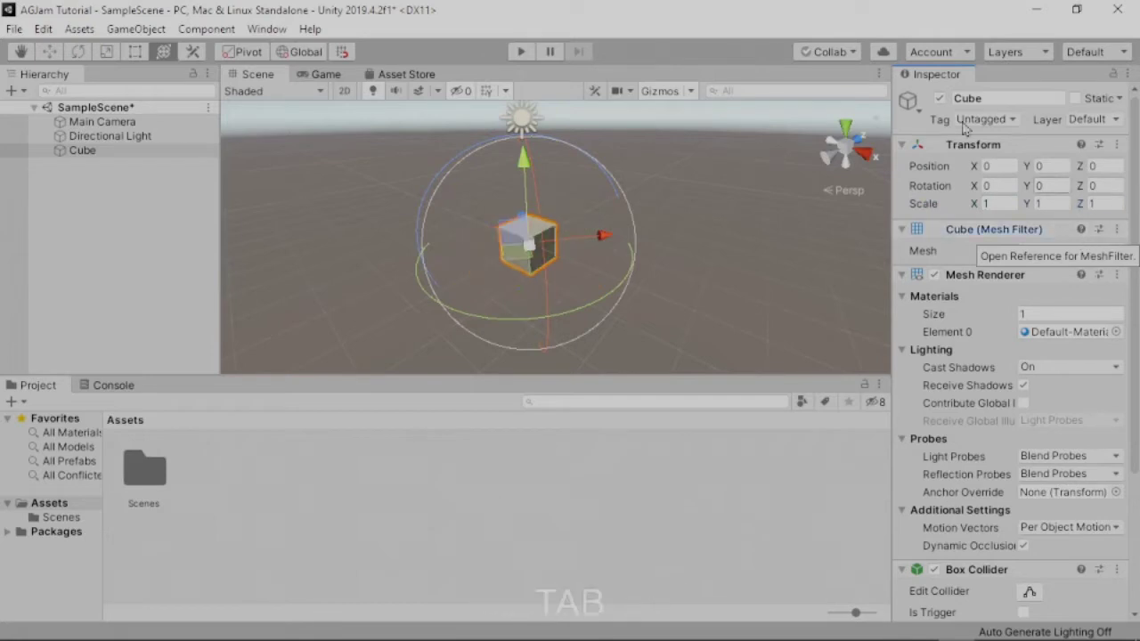
Activate the Move tool, and collapse the cube's Mesh Filter, Mesh Renderer, Box Collider and Transform components
click(49, 51)
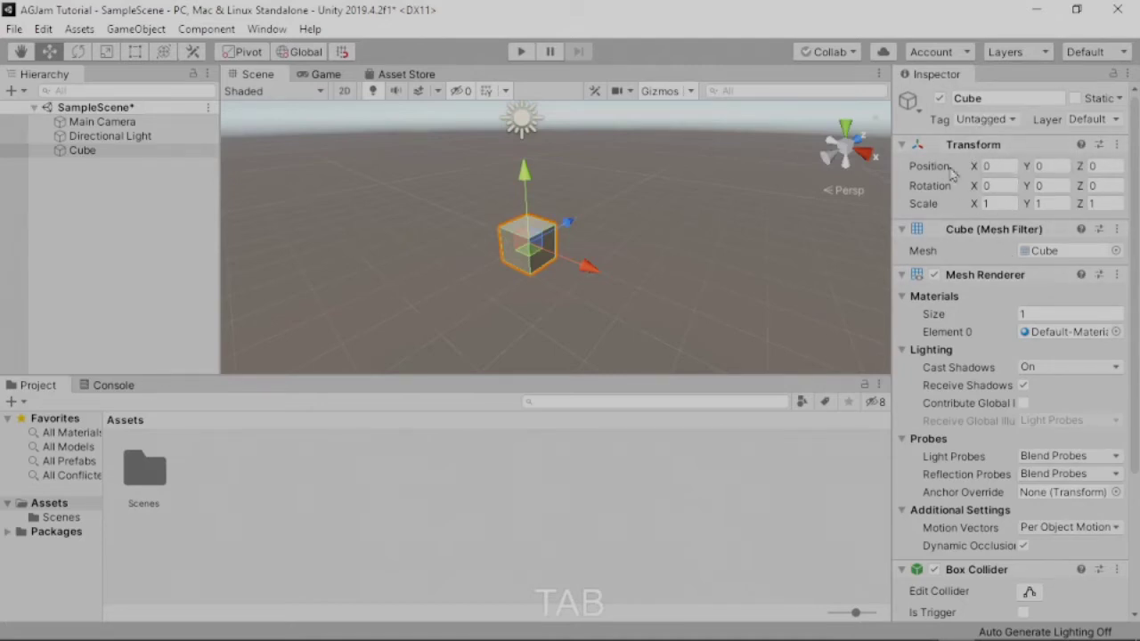
click(980, 203)
click(902, 230)
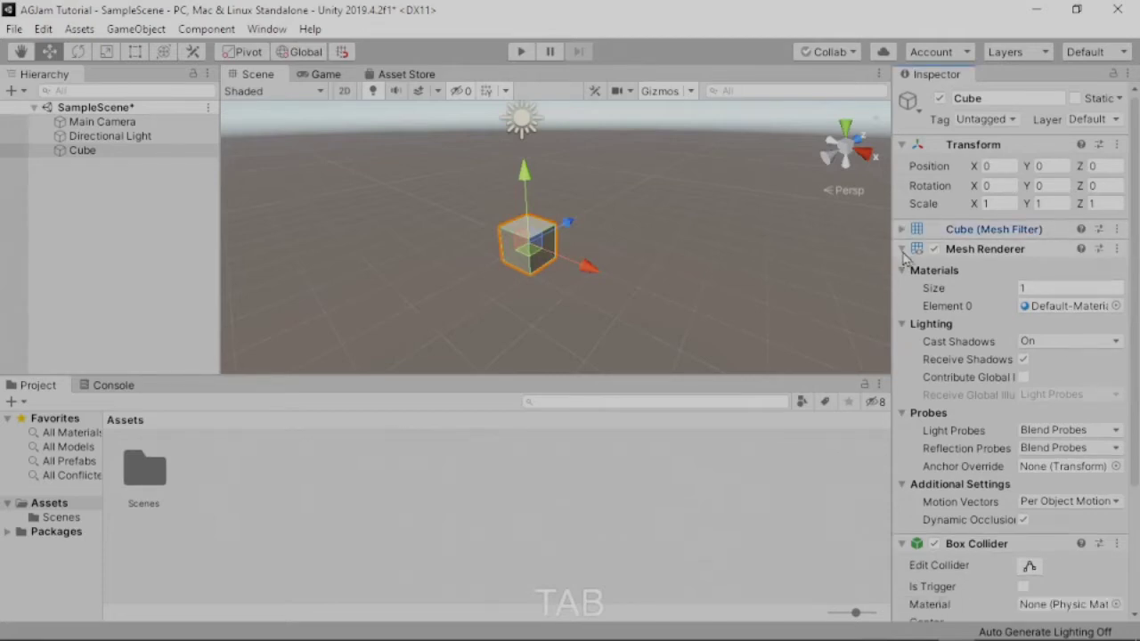
click(902, 250)
click(902, 269)
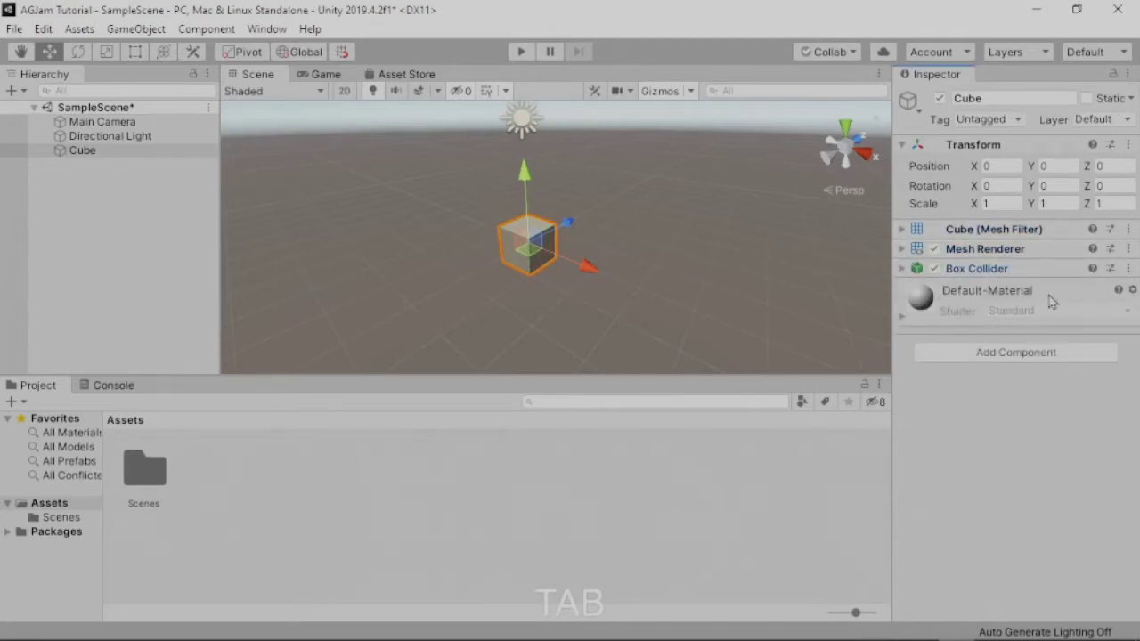
click(971, 147)
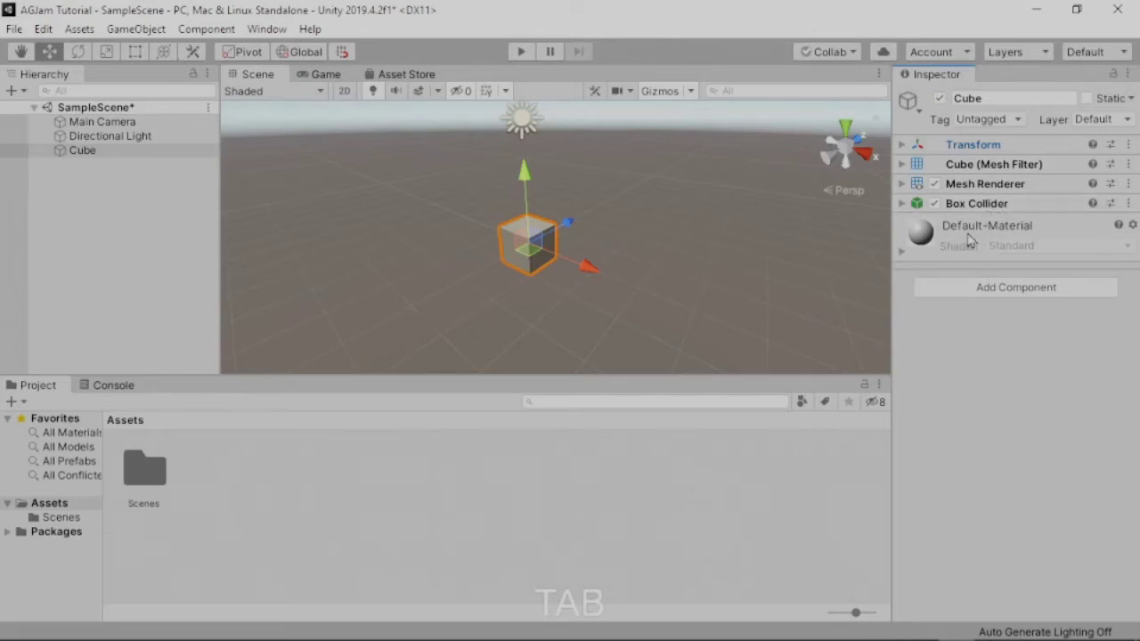
Select the Main Camera, collapse its Camera component and bring the camera object into view in the scene
click(105, 122)
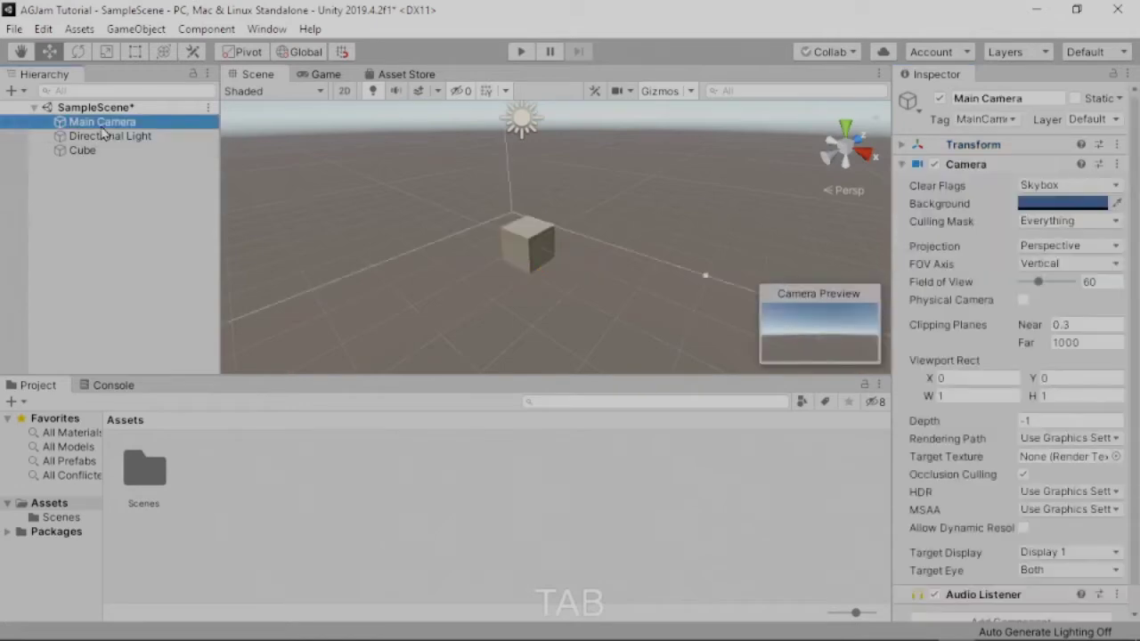
click(902, 164)
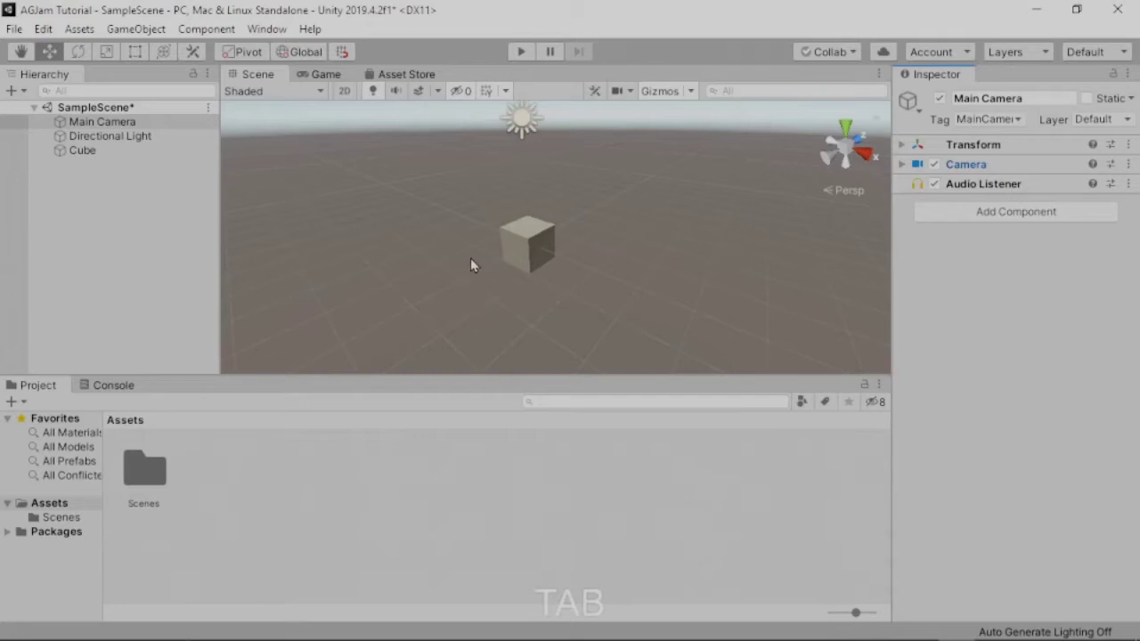
scroll(470, 257, down, 5)
middle_drag(471, 288, 542, 262)
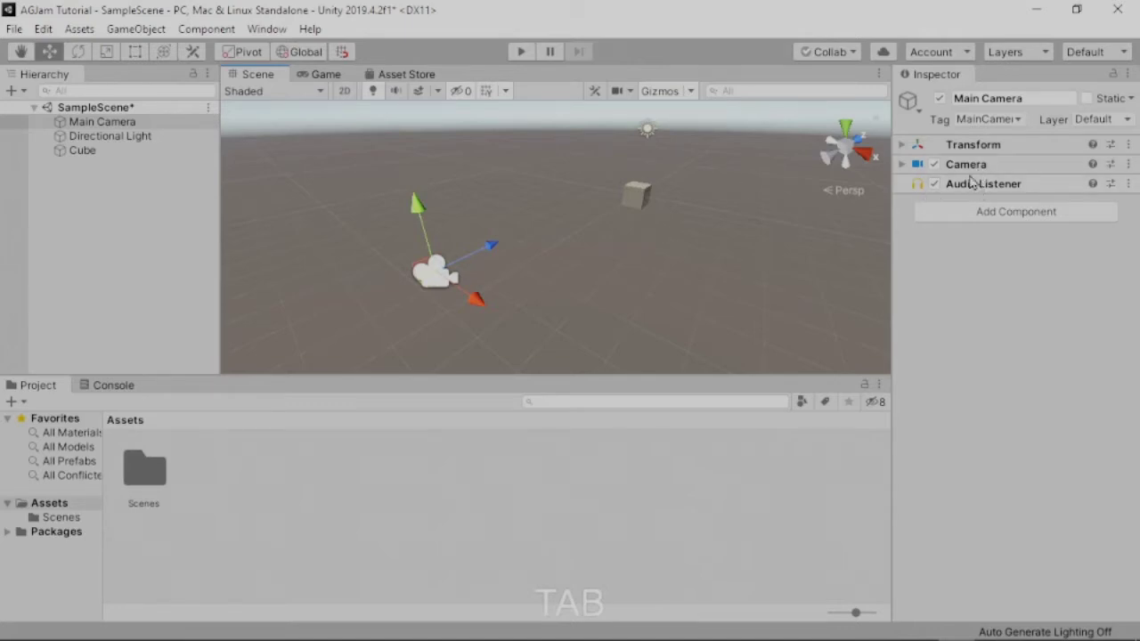
Create an empty GameObject in the scene and expand its Transform component
click(12, 93)
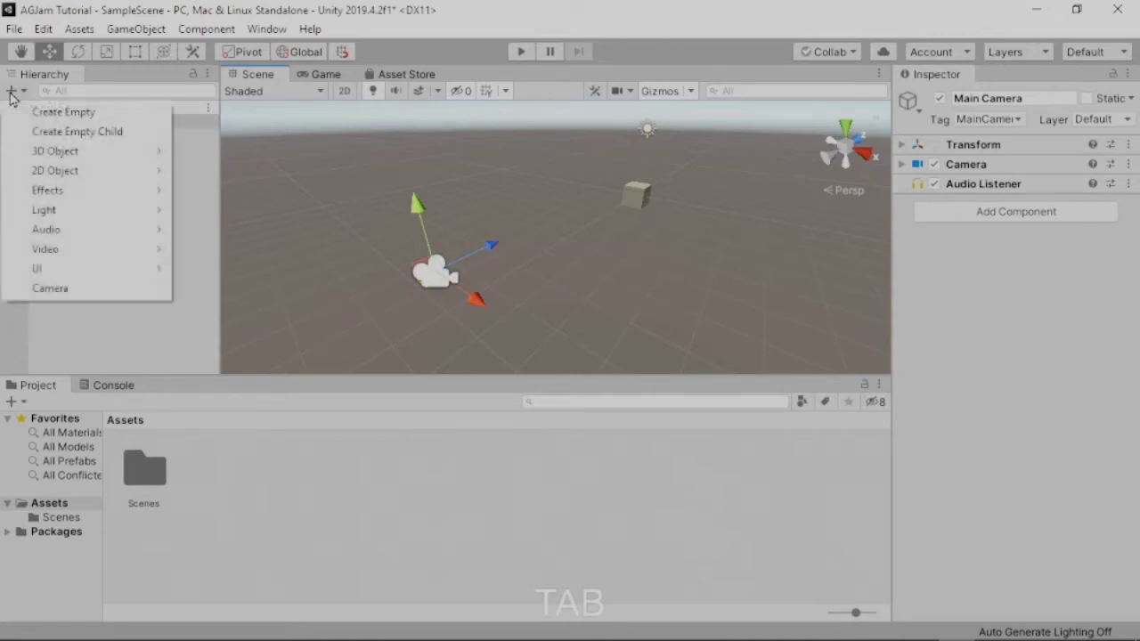
click(40, 112)
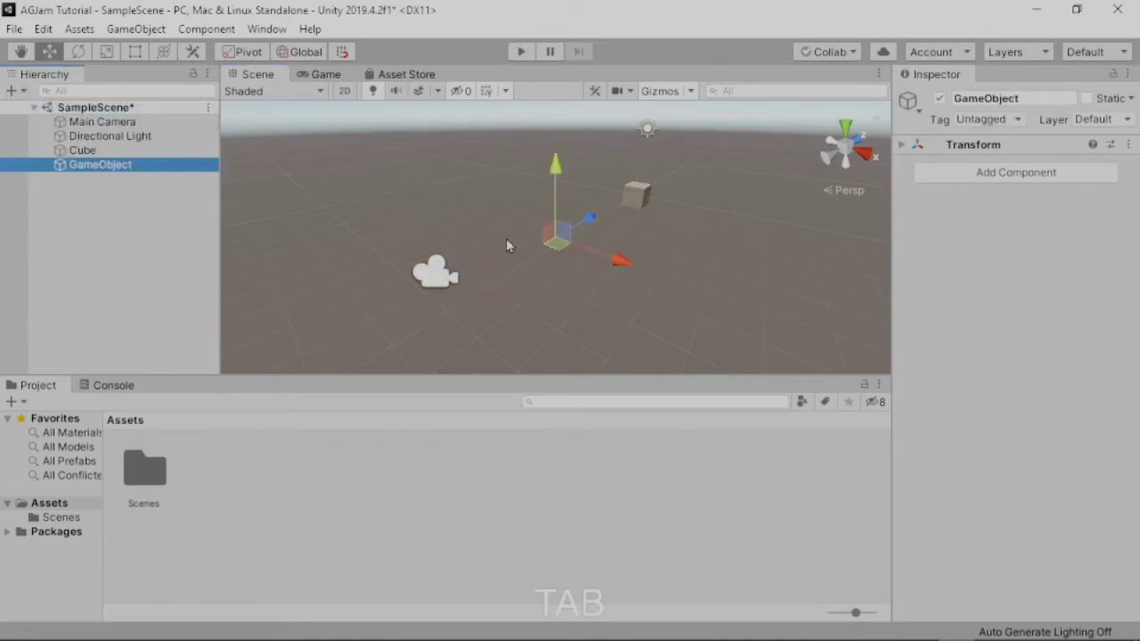
click(903, 147)
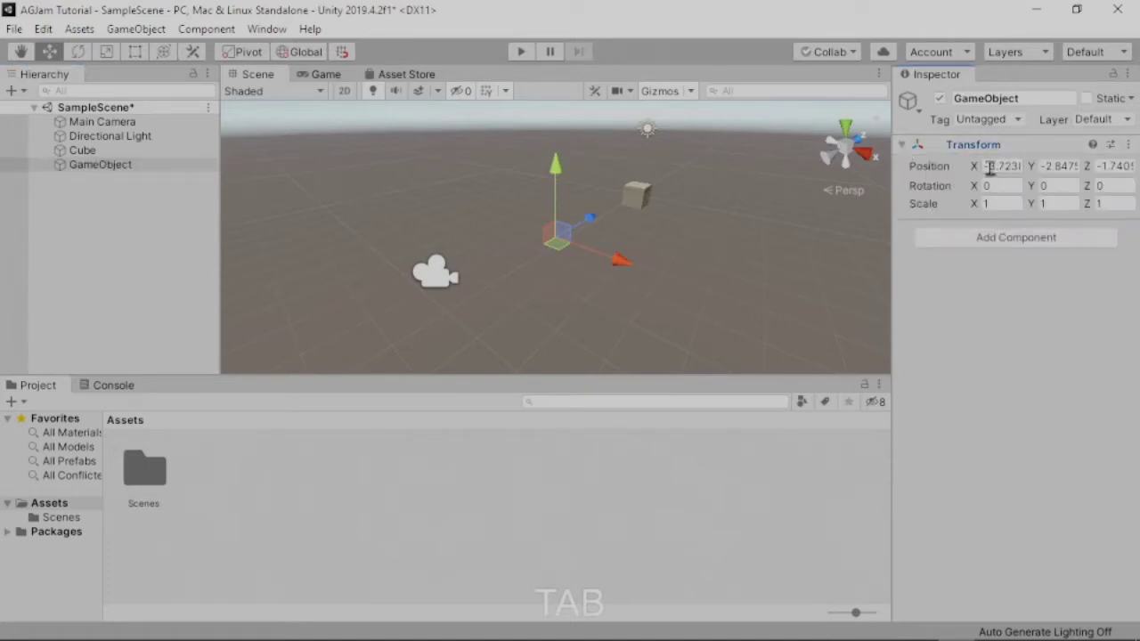
click(1002, 166)
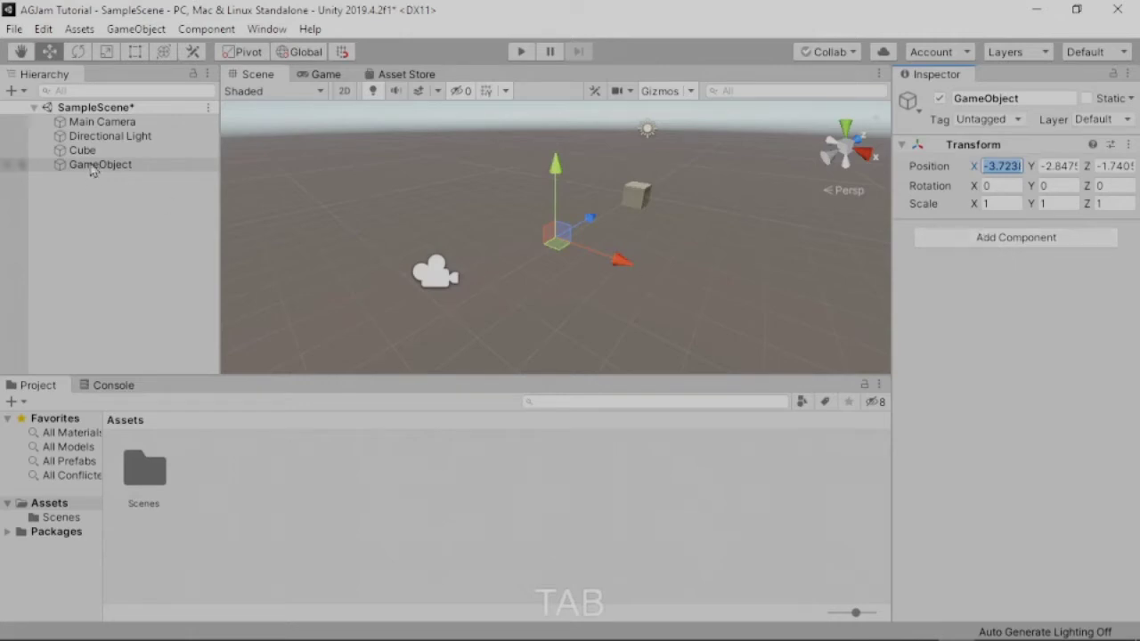
Check the Main Camera's components for comparison, and add a Camera component to the empty GameObject
click(89, 122)
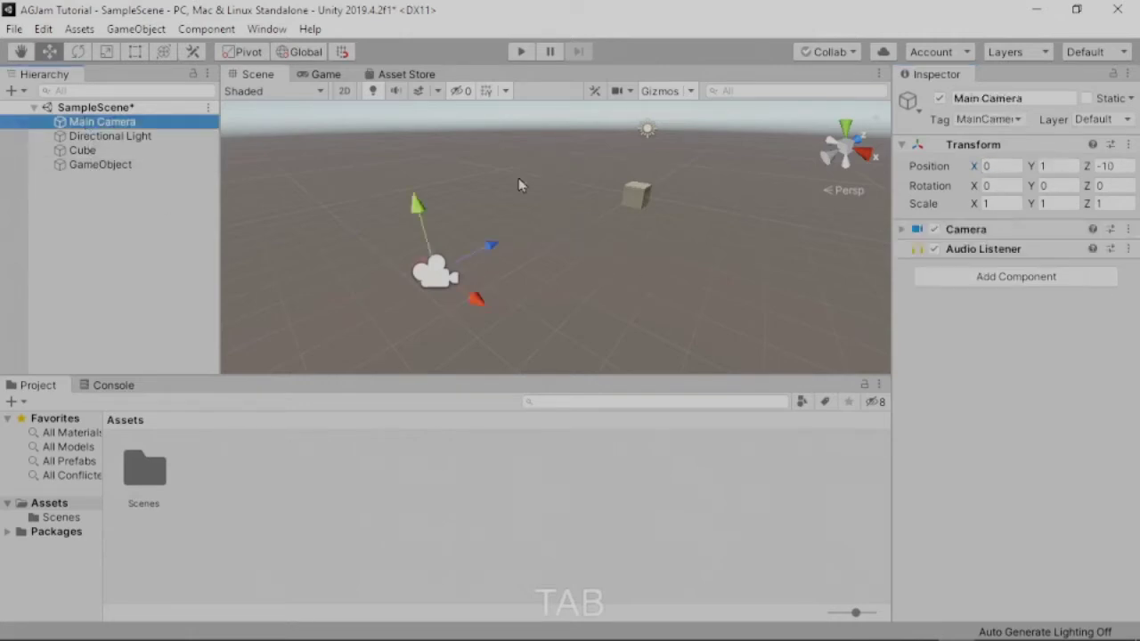
click(100, 166)
click(1020, 242)
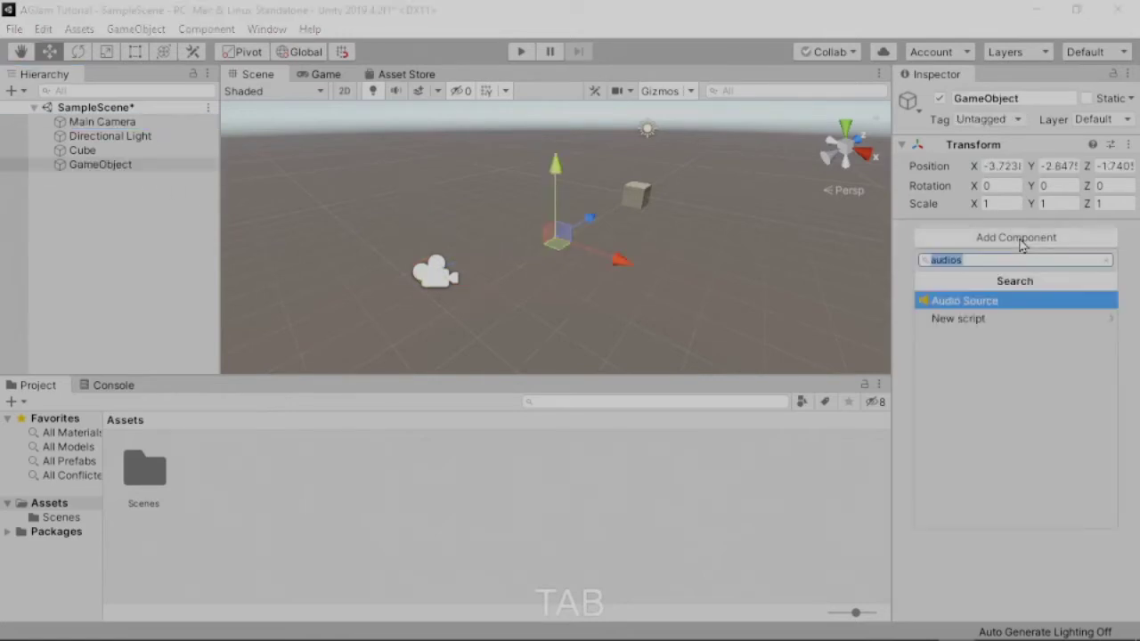
text(camera)
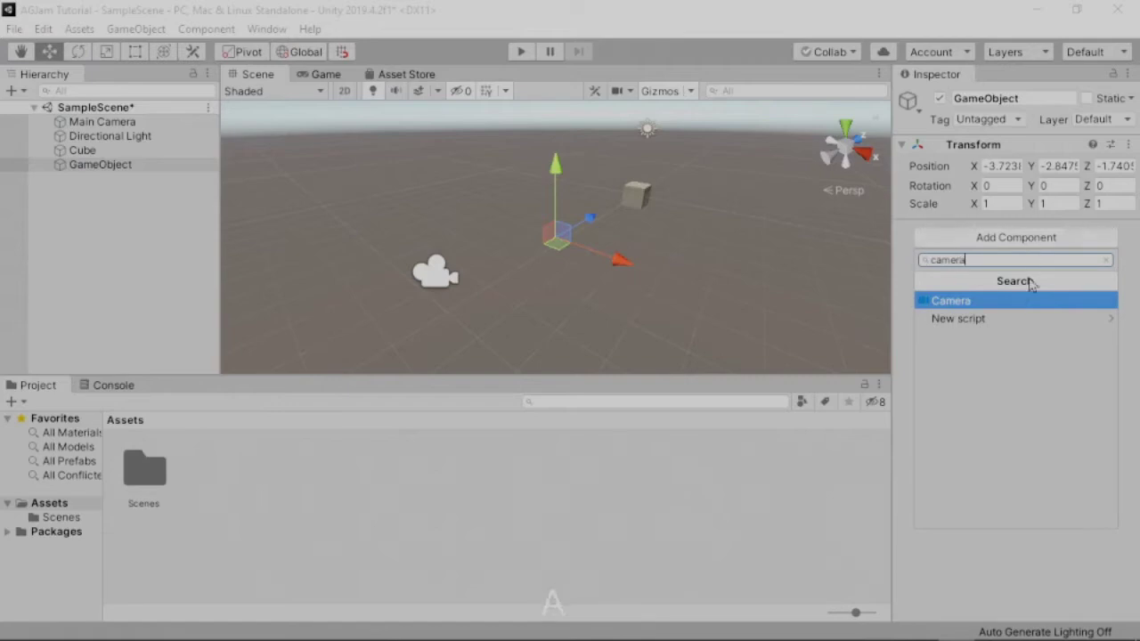
click(974, 300)
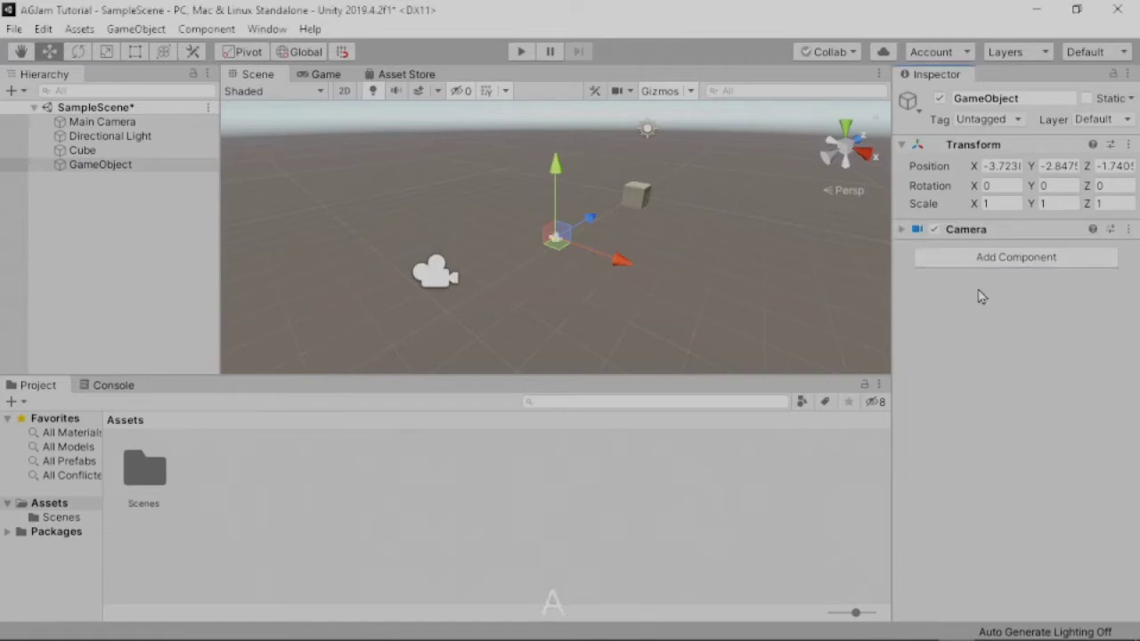
Add an Audio Listener component to the empty GameObject
click(976, 259)
text(audio)
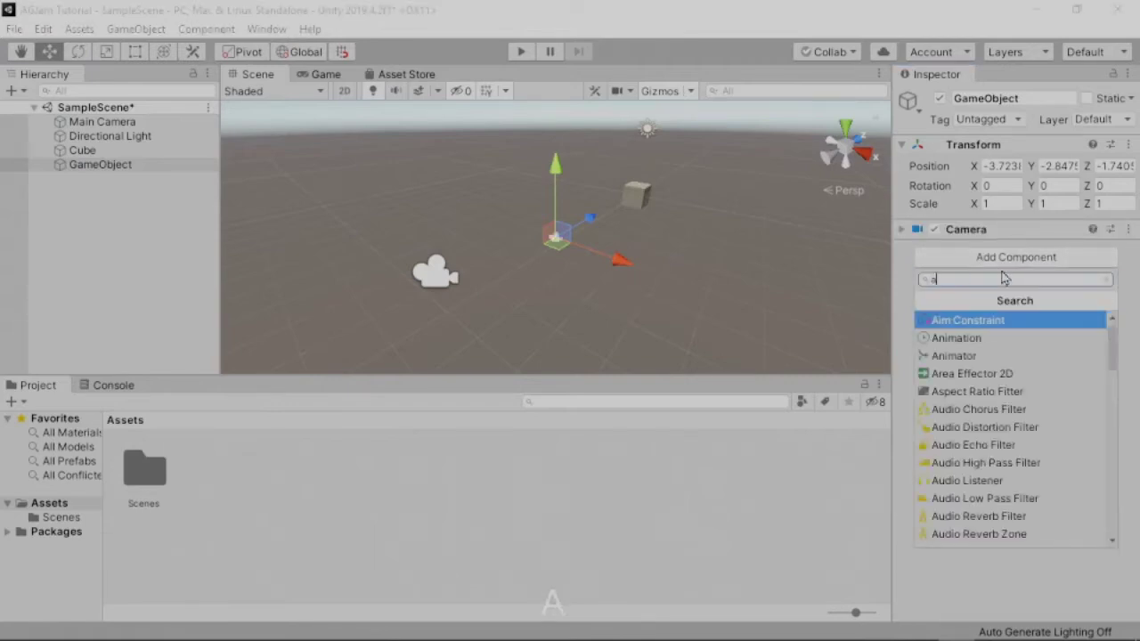
key(BackSpace)
key(BackSpace)
key(BackSpace)
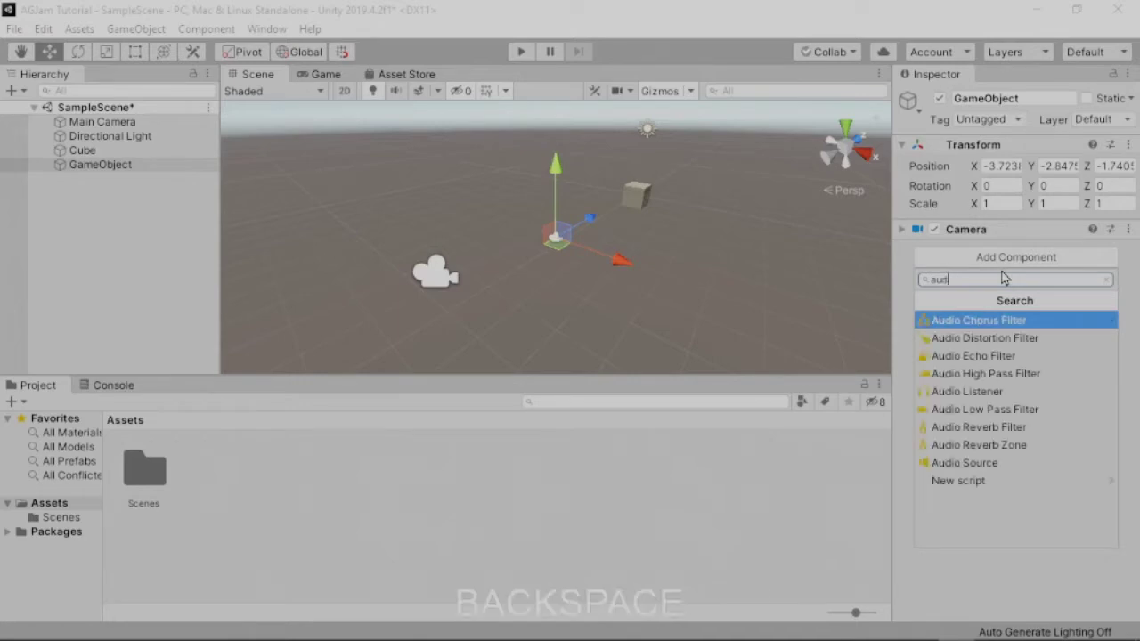
text(du)
key(BackSpace)
text(io)
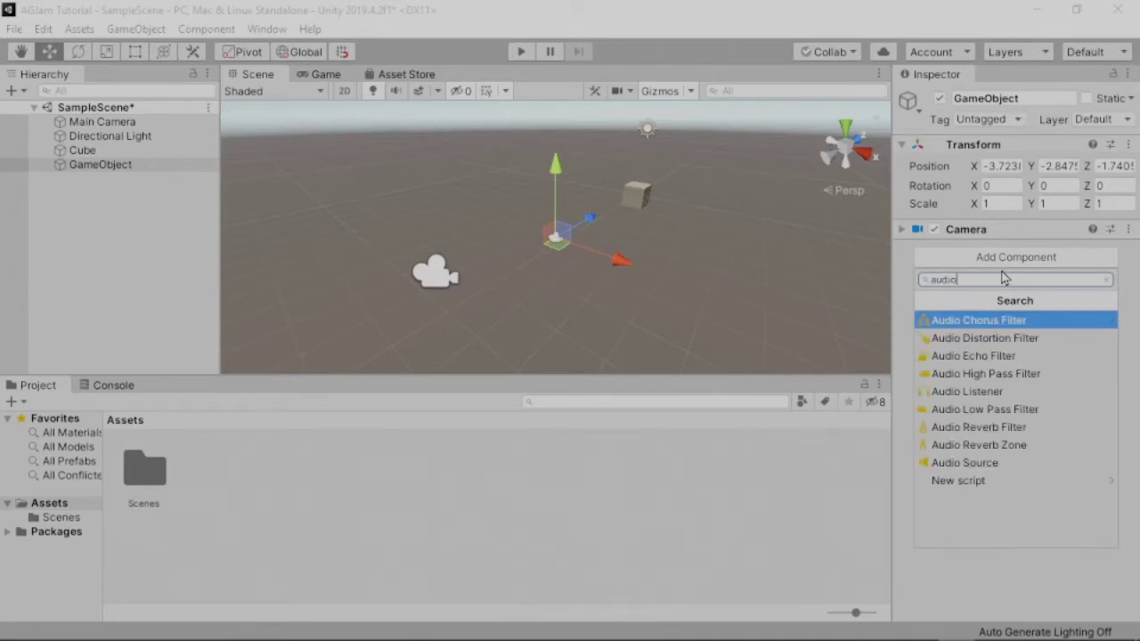
click(984, 392)
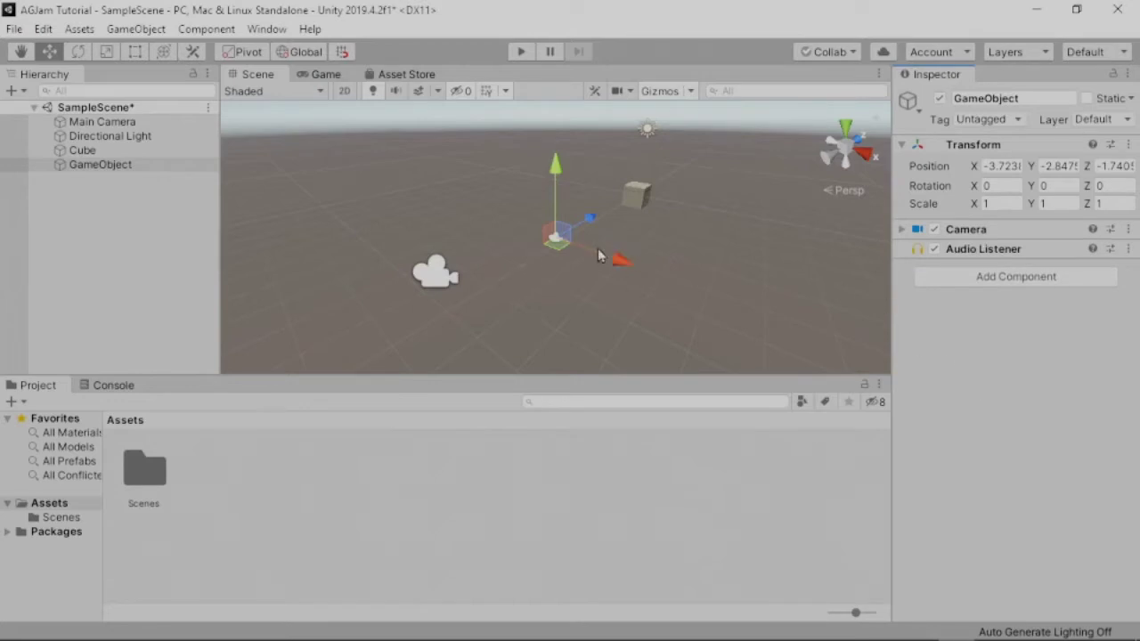
Move the GameObject to about X 0.02, Y 0.14, Z -8.11 near the Main Camera and compare the two objects' components
drag(555, 166, 551, 121)
drag(579, 182, 599, 240)
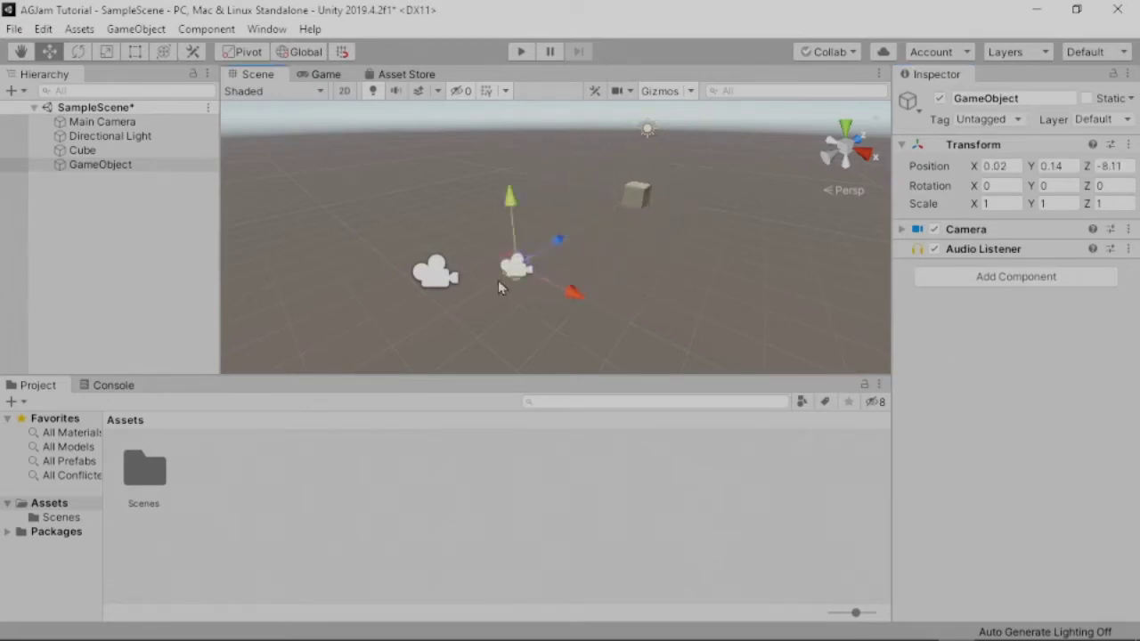
click(505, 328)
click(435, 278)
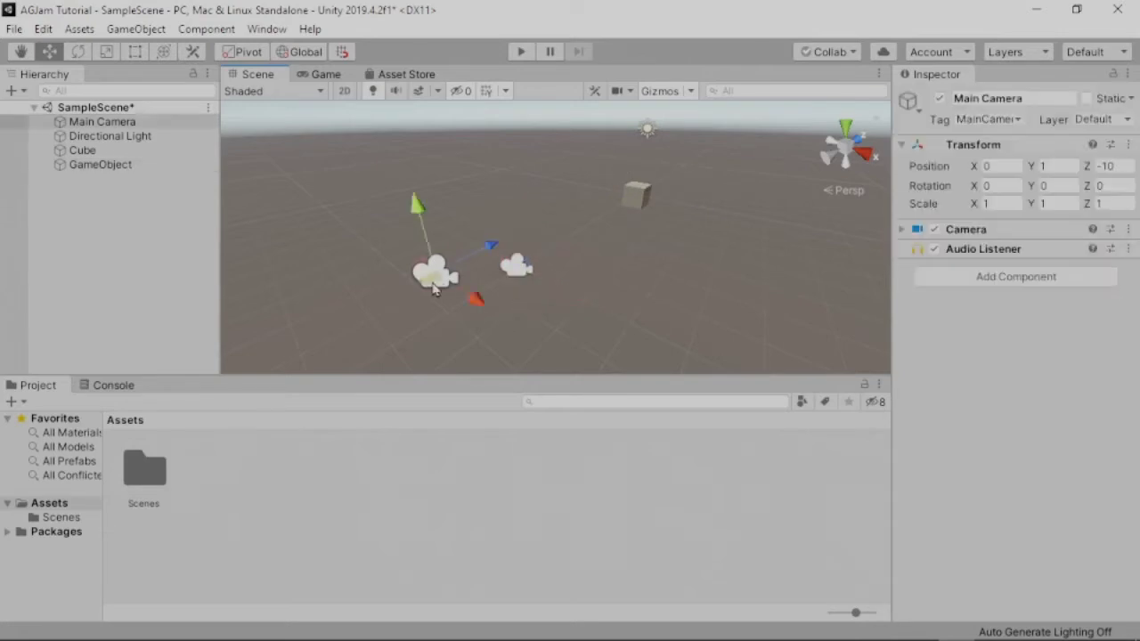
click(525, 274)
click(524, 272)
click(523, 273)
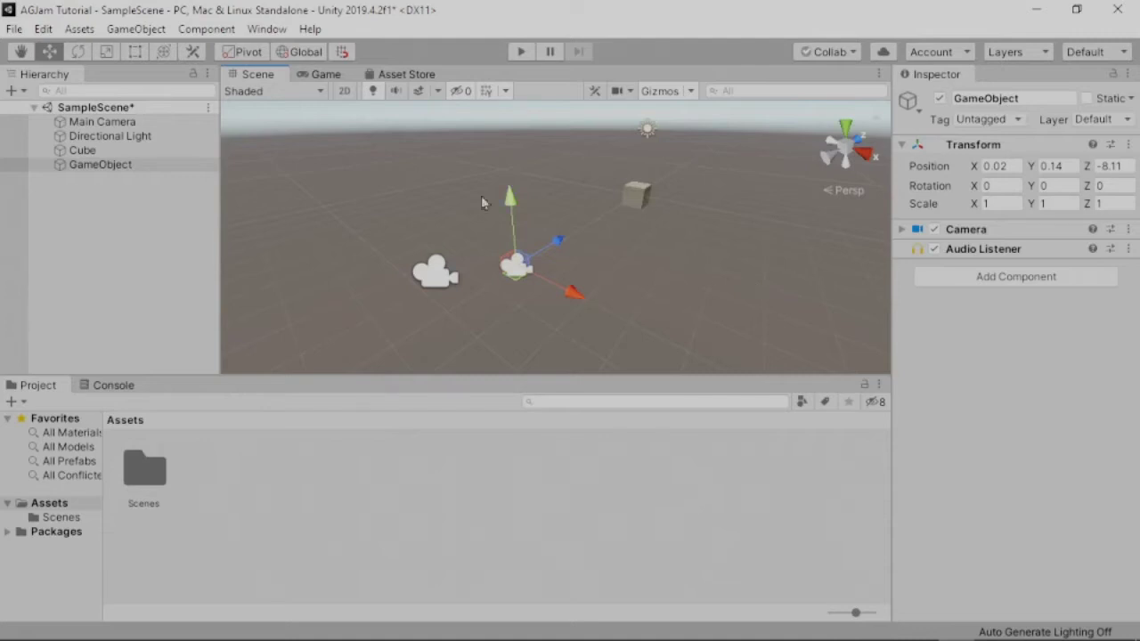
Delete the rebuilt camera GameObject from the scene
click(117, 183)
click(119, 166)
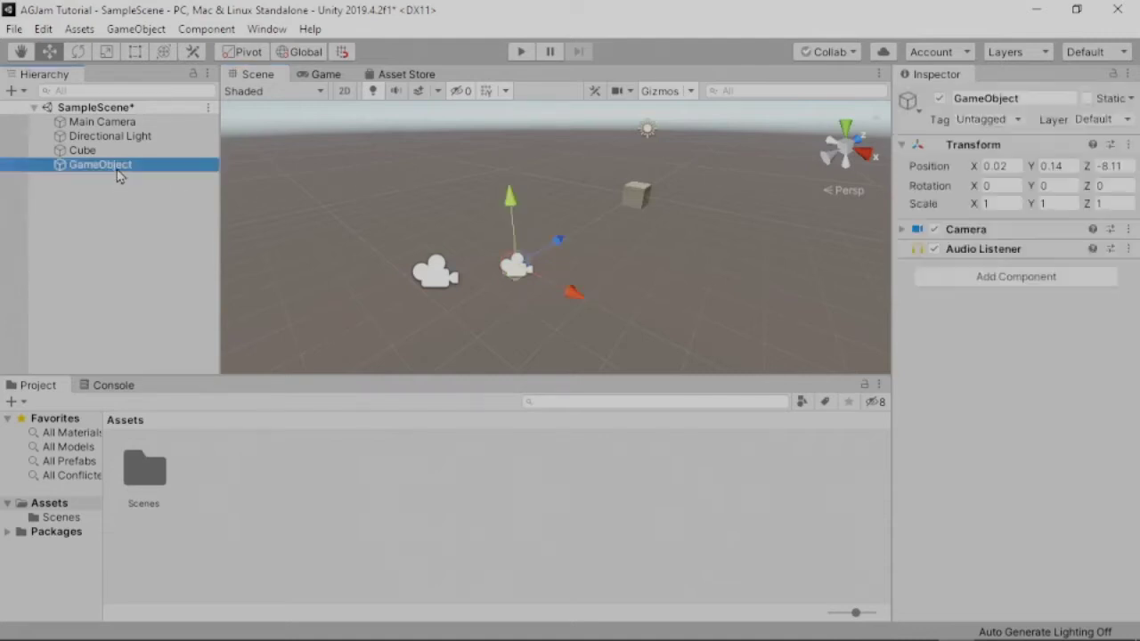
key(Delete)
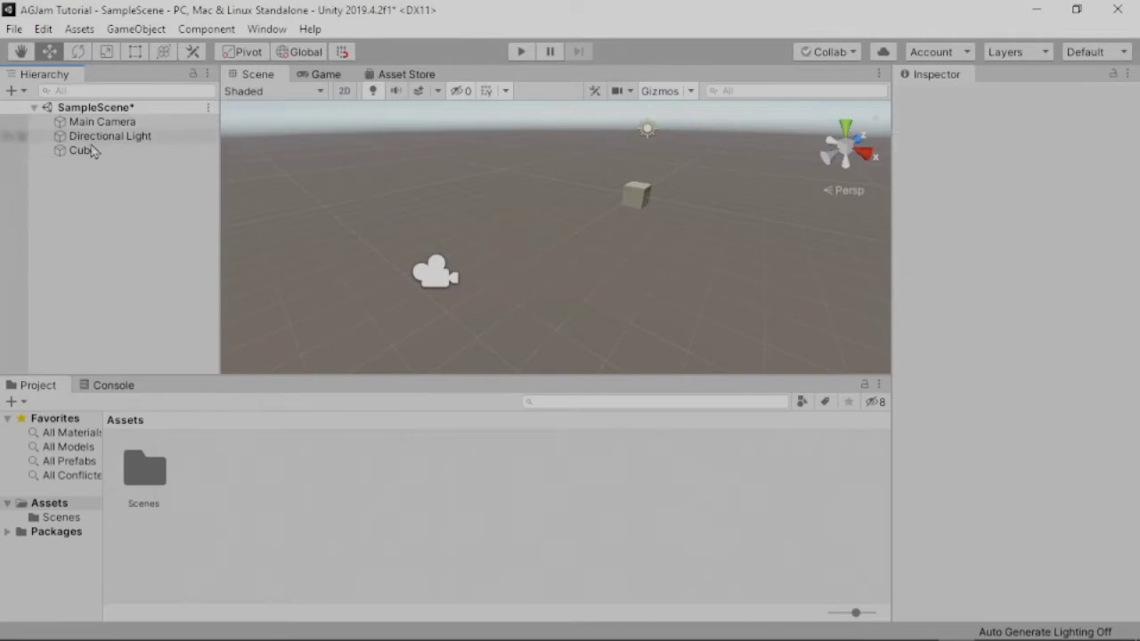
Enter play mode and, in the Scene view, move the cube to about X 6.47, Z 5.2 and rotate it to about 33, 34, 20 degrees
key(alt+Tab)
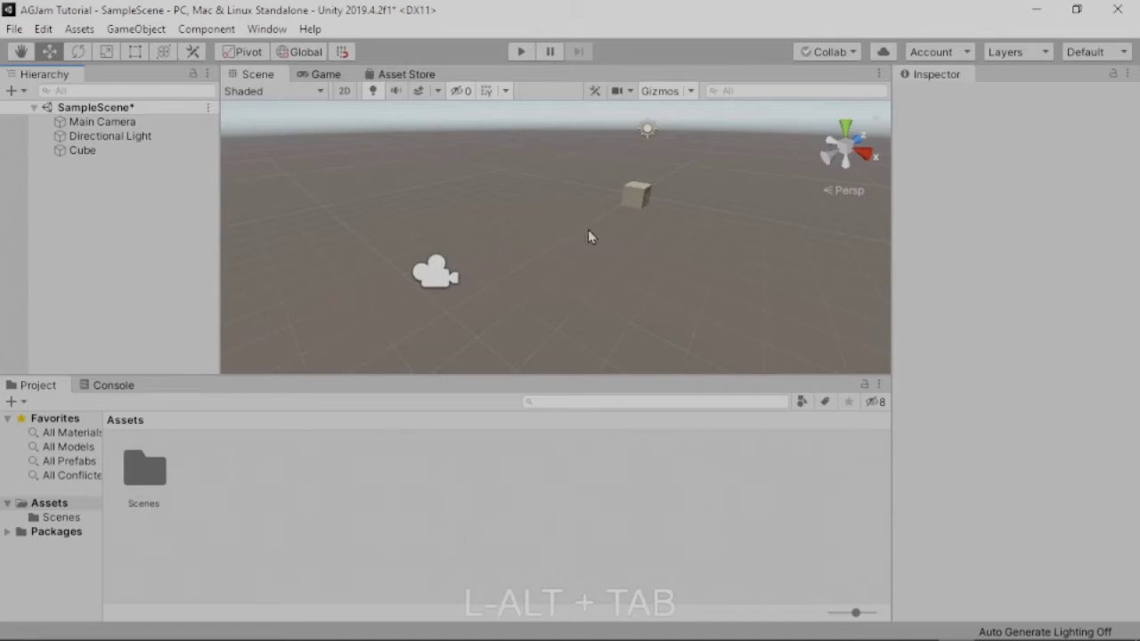
alt+drag(612, 241, 564, 249)
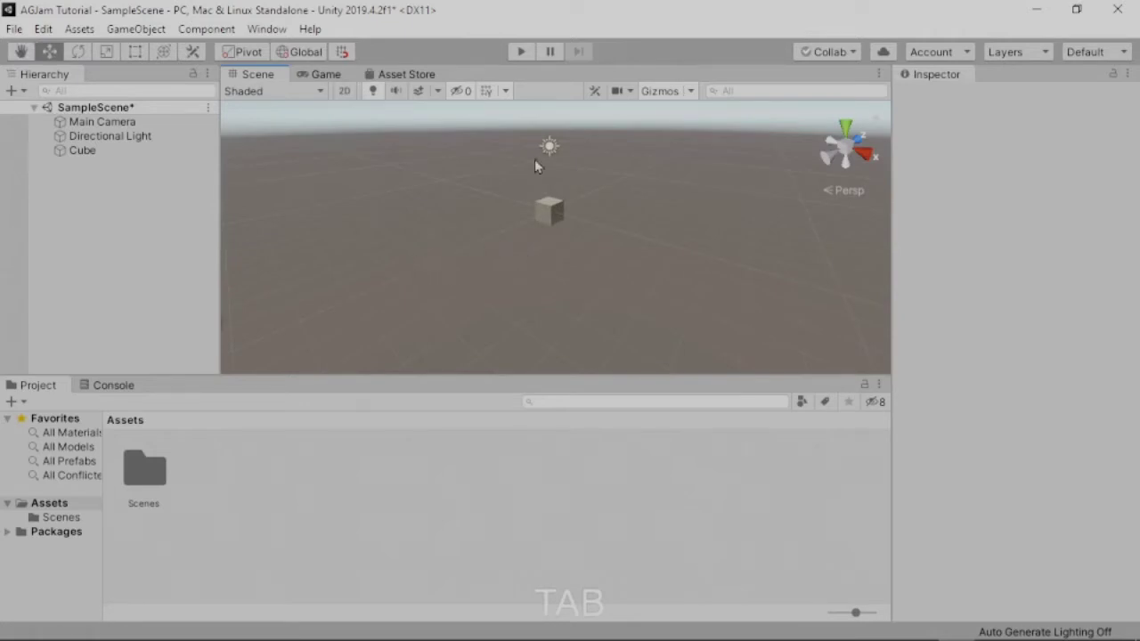
click(522, 55)
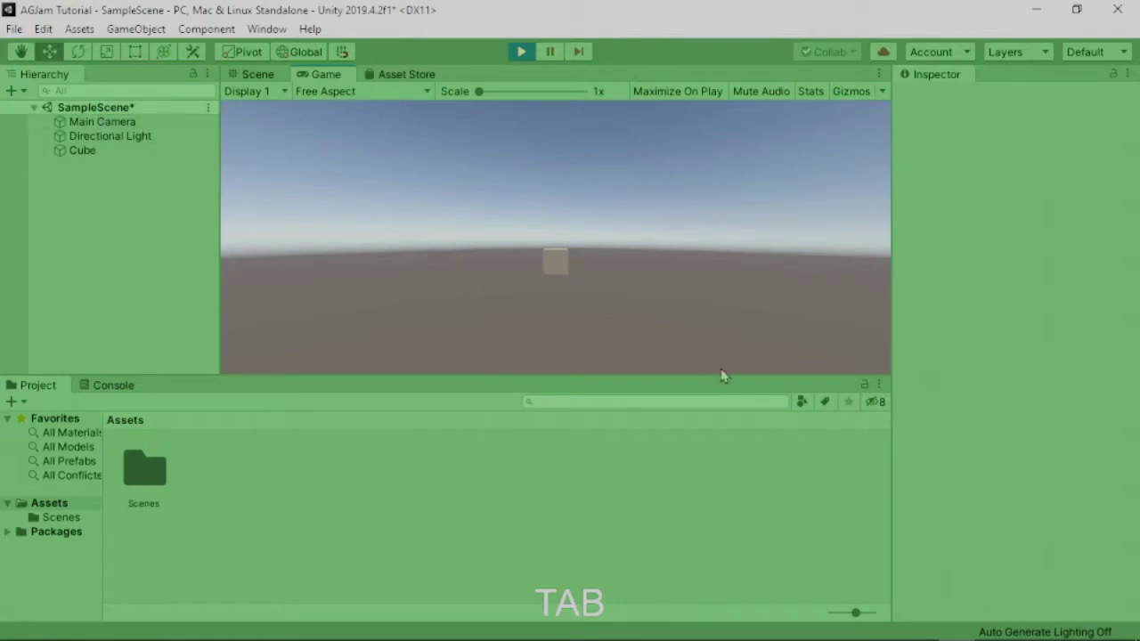
click(257, 76)
click(551, 215)
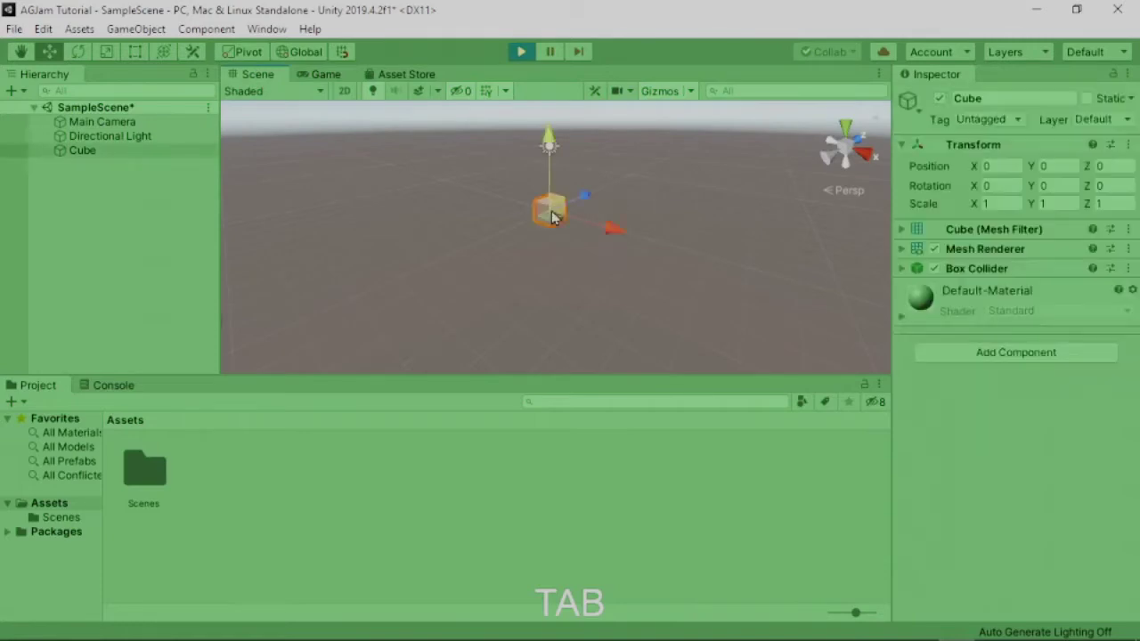
drag(611, 228, 743, 183)
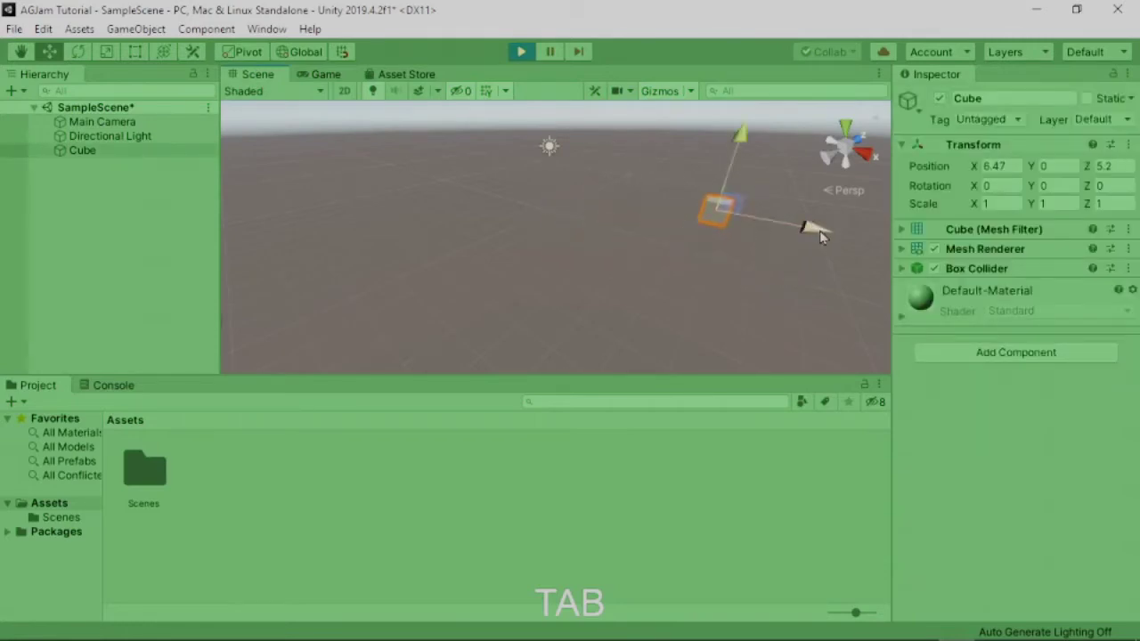
click(80, 52)
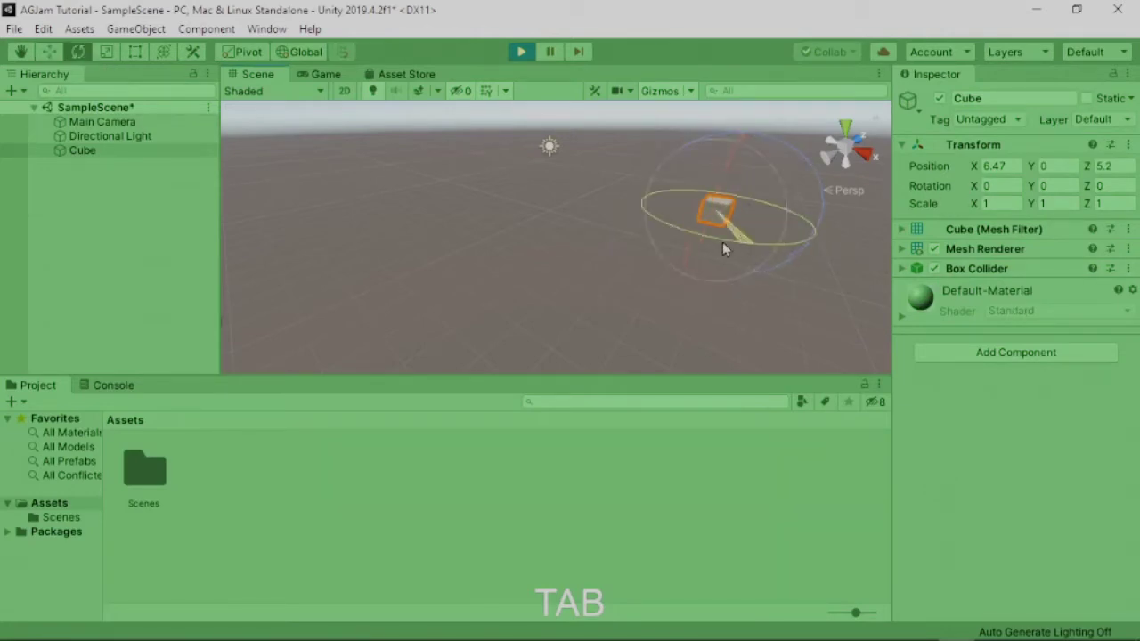
drag(723, 244, 754, 185)
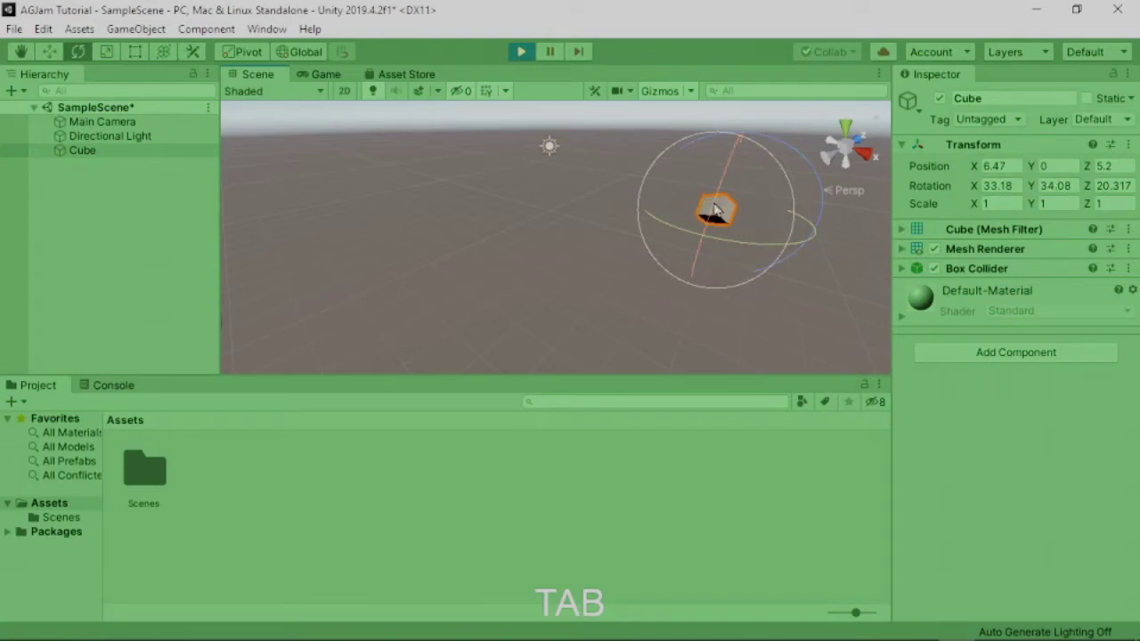
Exit play mode, and briefly start and stop the game once more
click(521, 53)
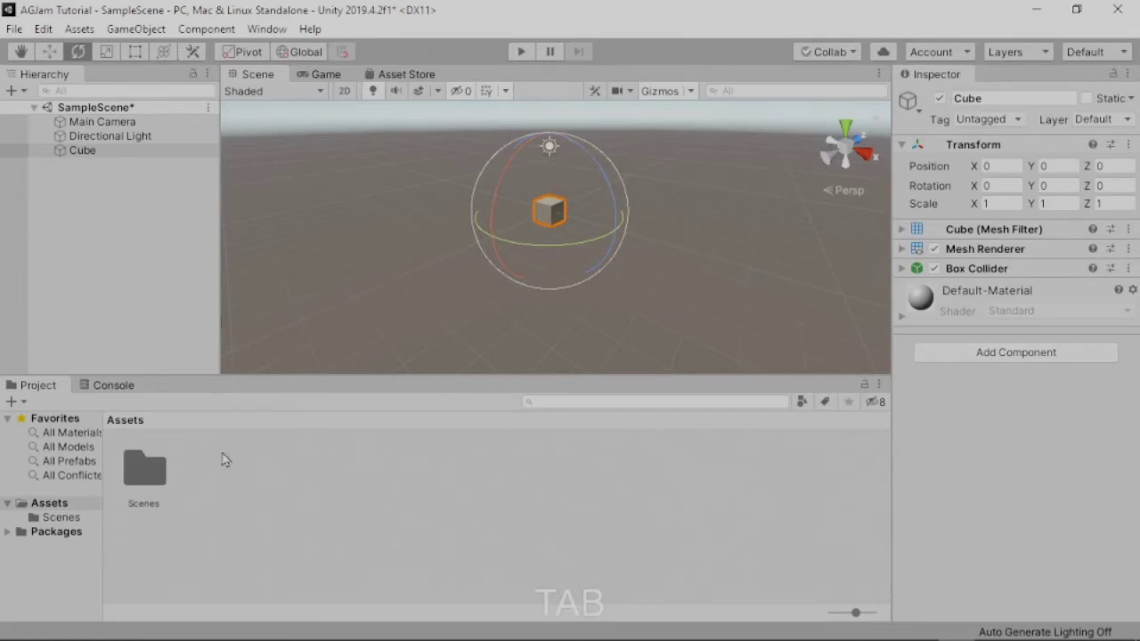
click(524, 53)
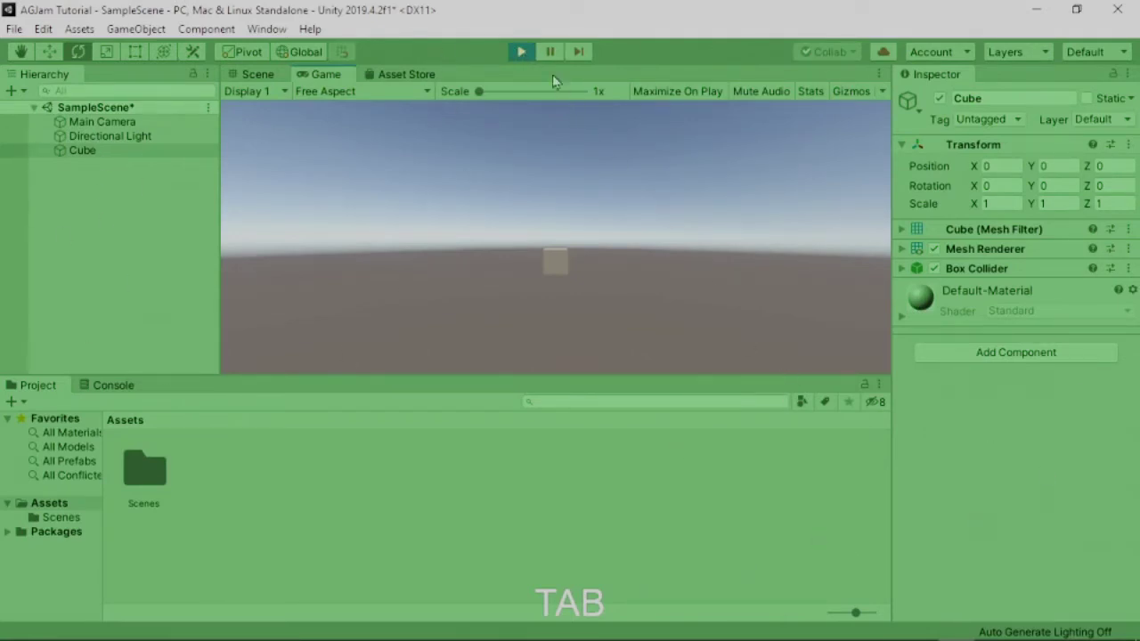
click(522, 52)
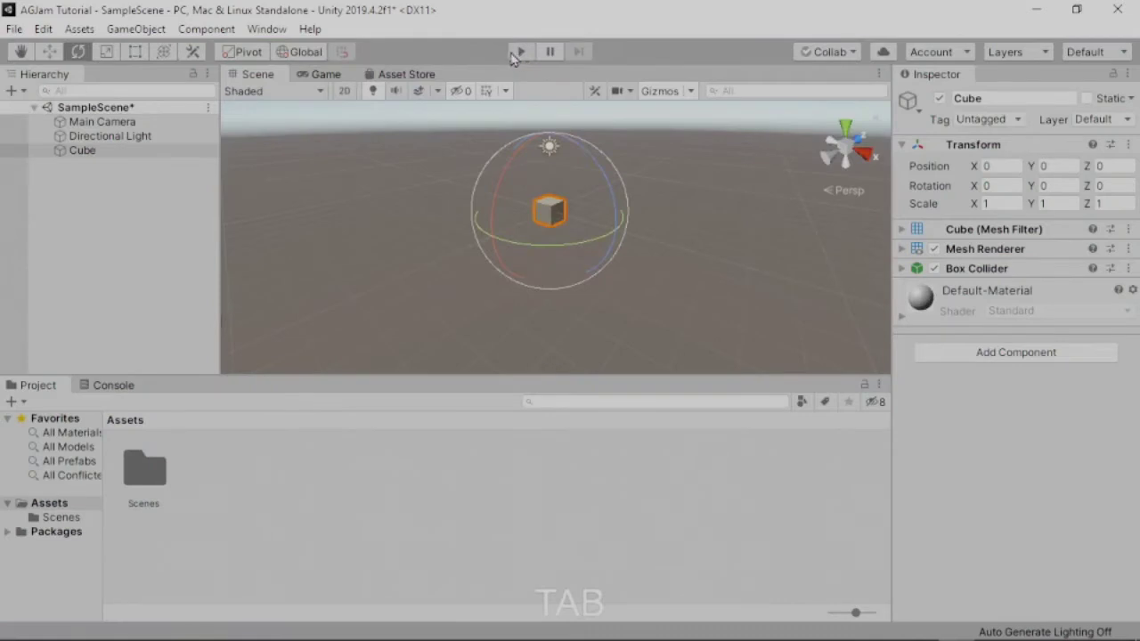
Open the Colors preferences to check the Playmode tint setting, and return to the main editor
click(46, 34)
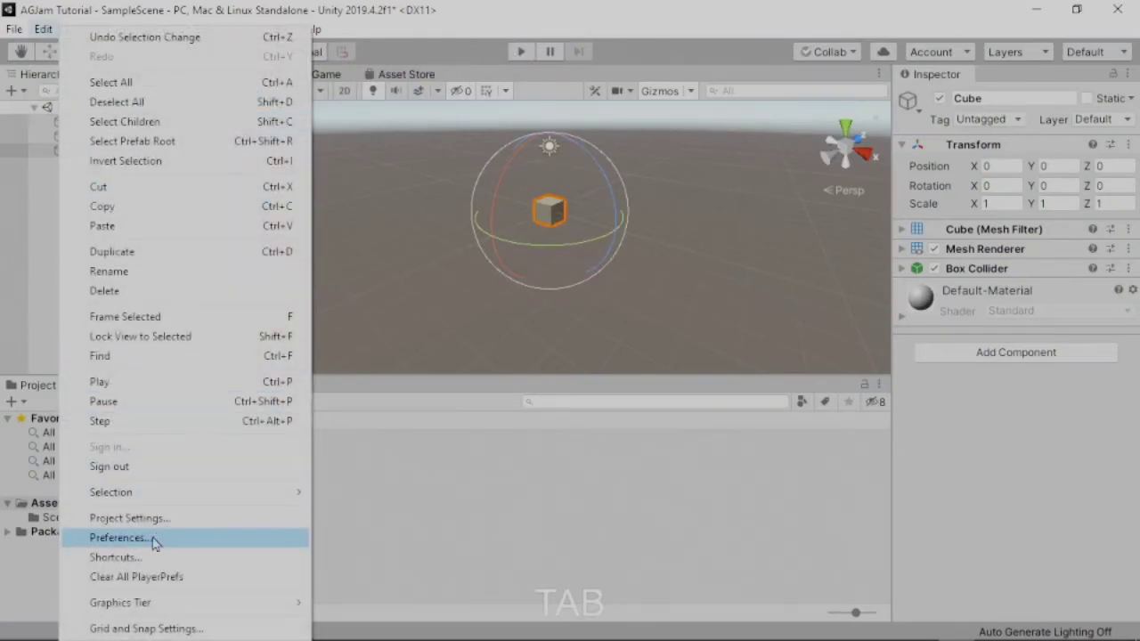
click(120, 538)
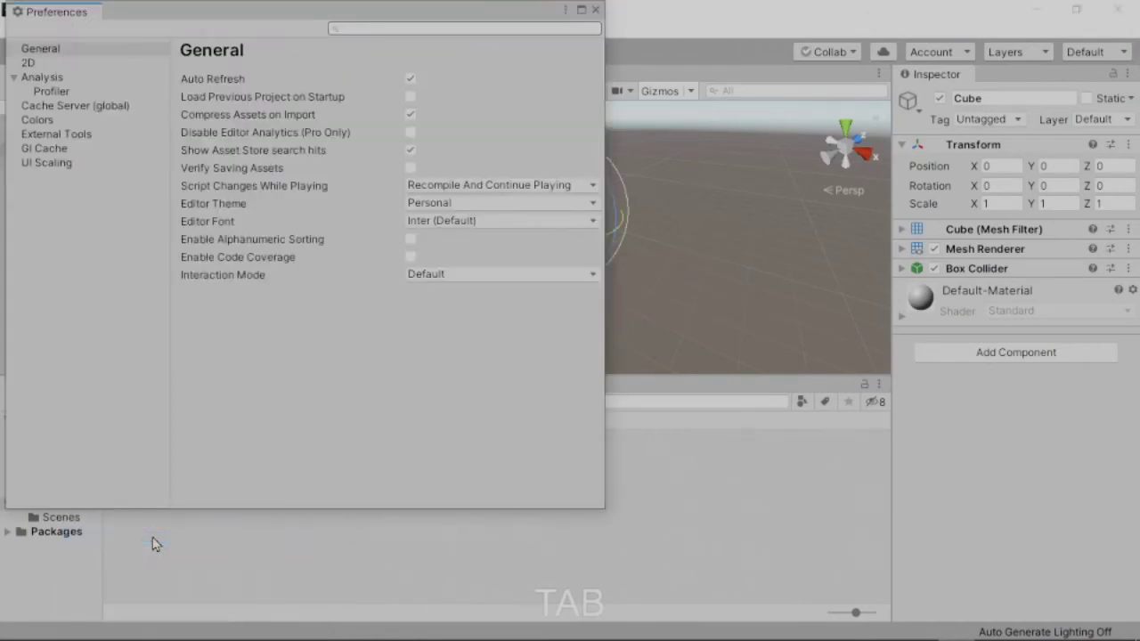
click(38, 120)
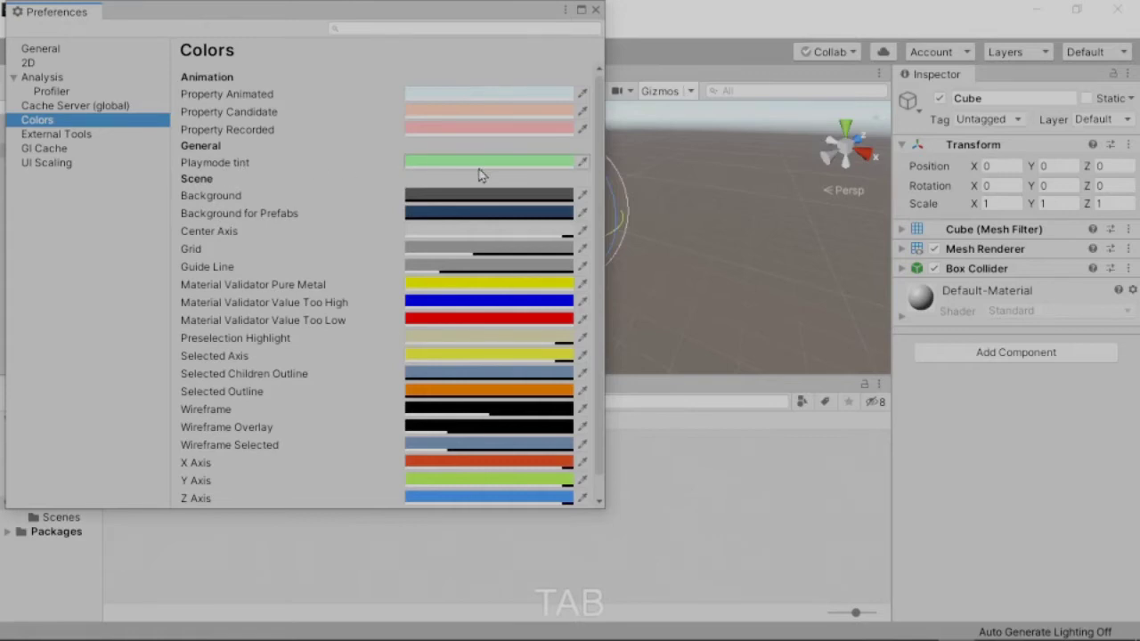
key(alt+Tab)
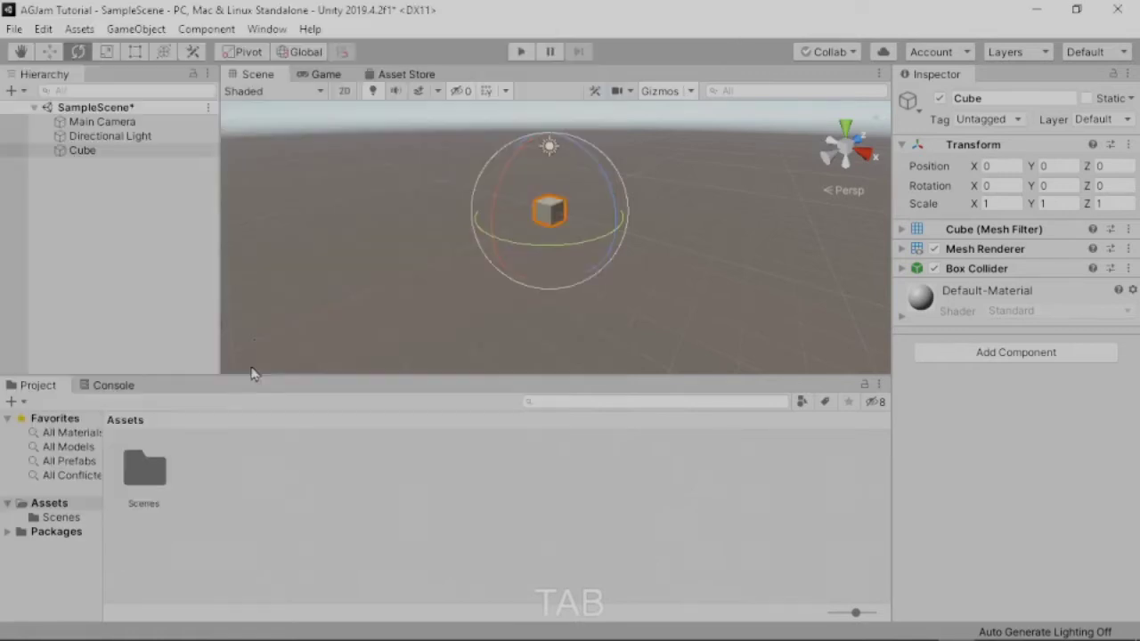
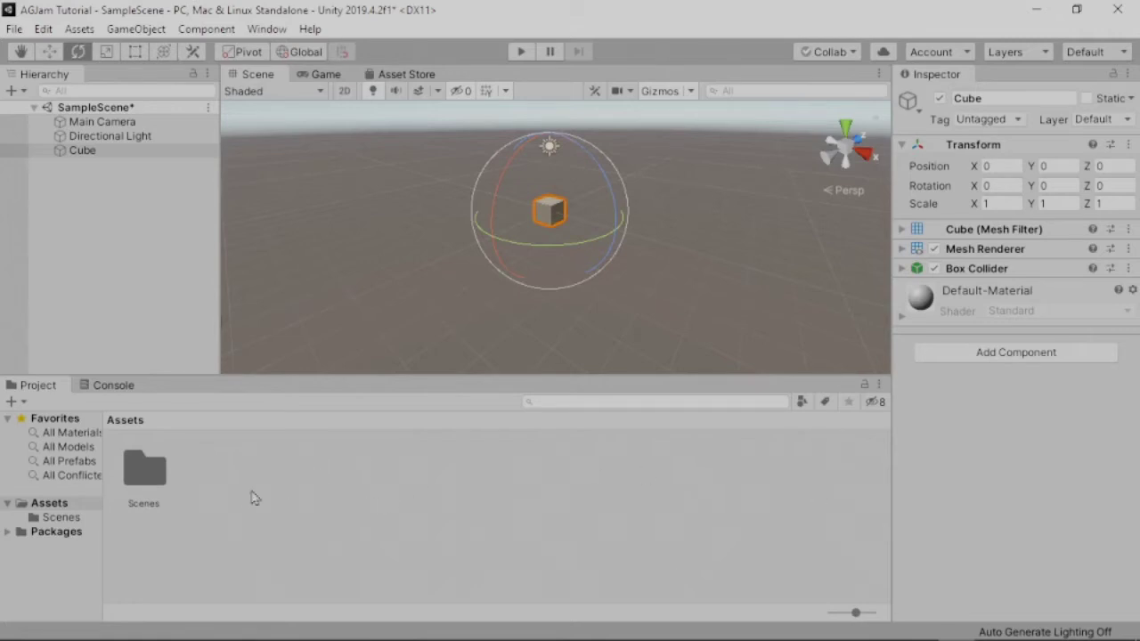
Create a folder named Audio in Assets
right_click(212, 485)
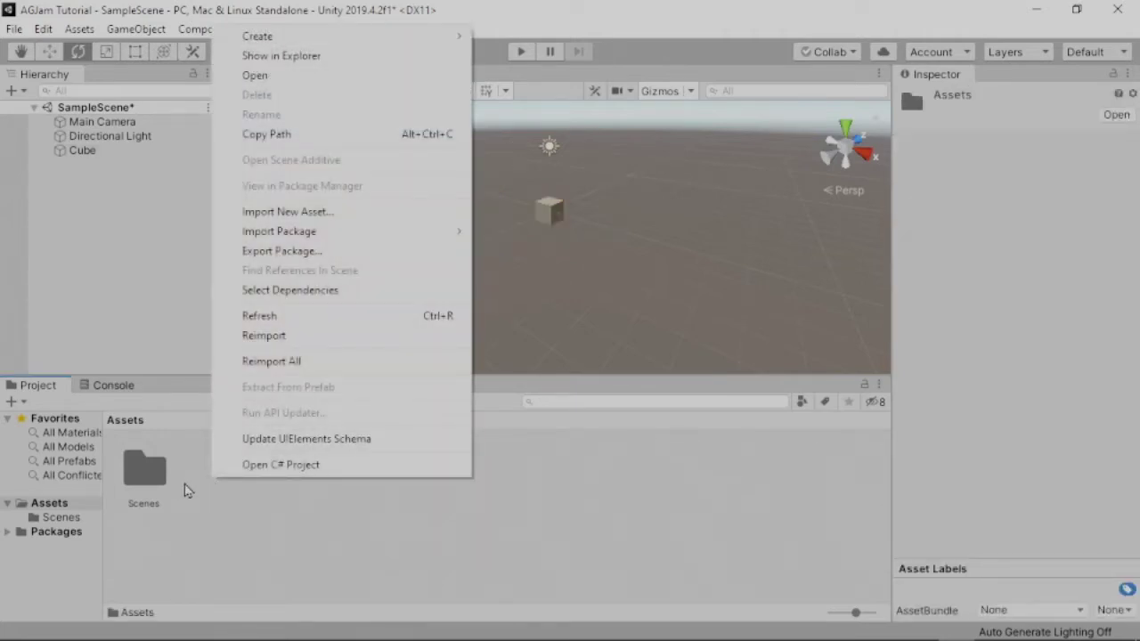
mouse_move(419, 43)
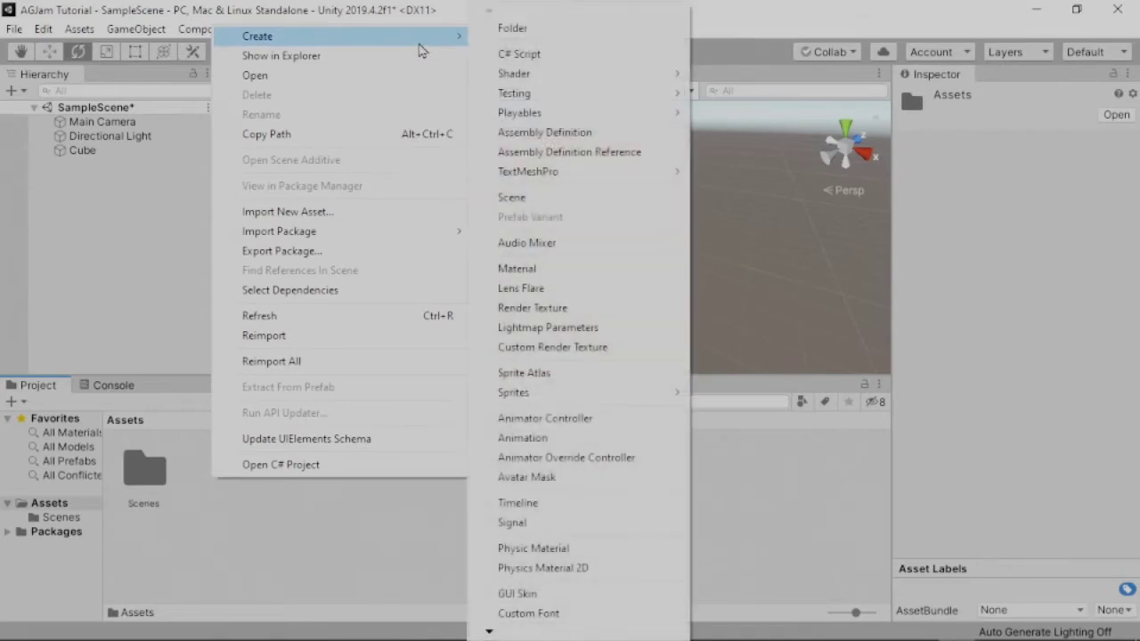
click(515, 28)
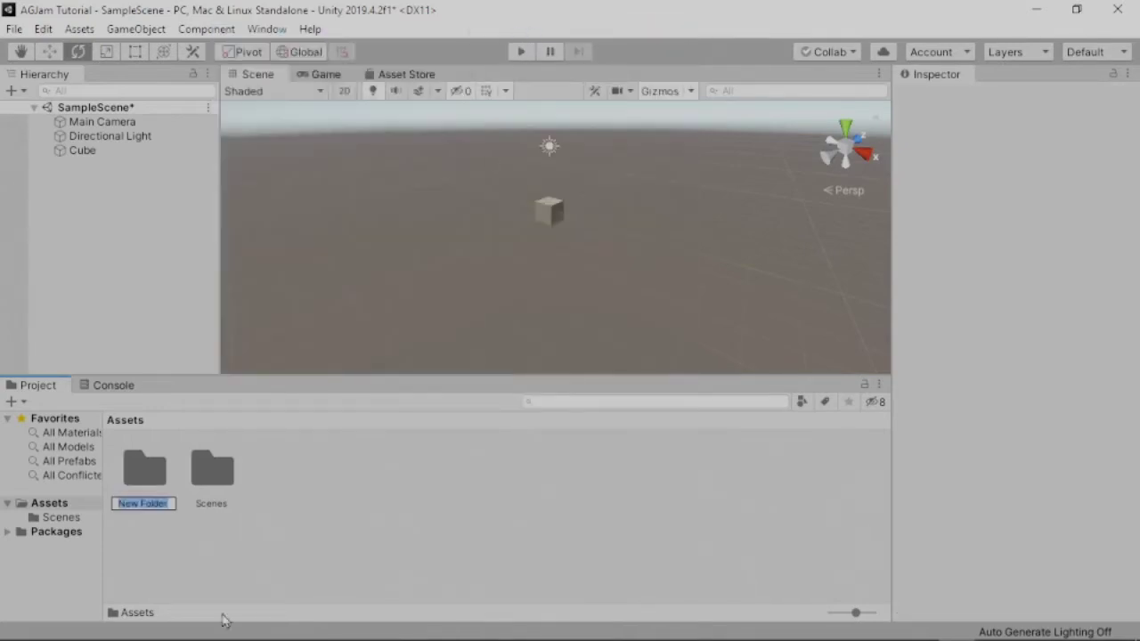
text(Audio)
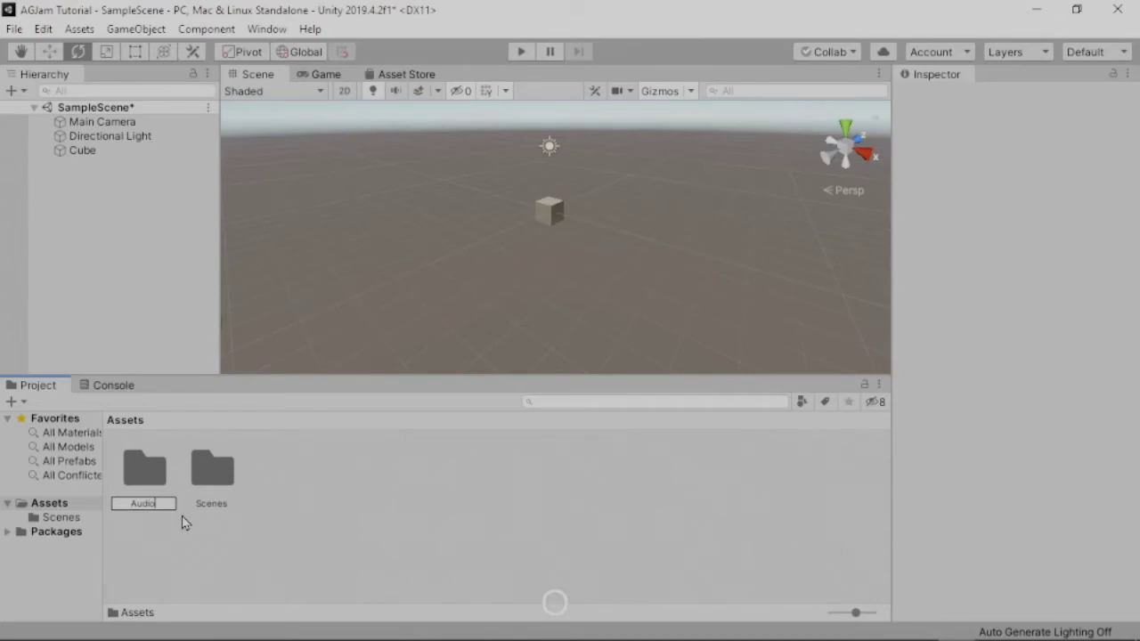
key(Return)
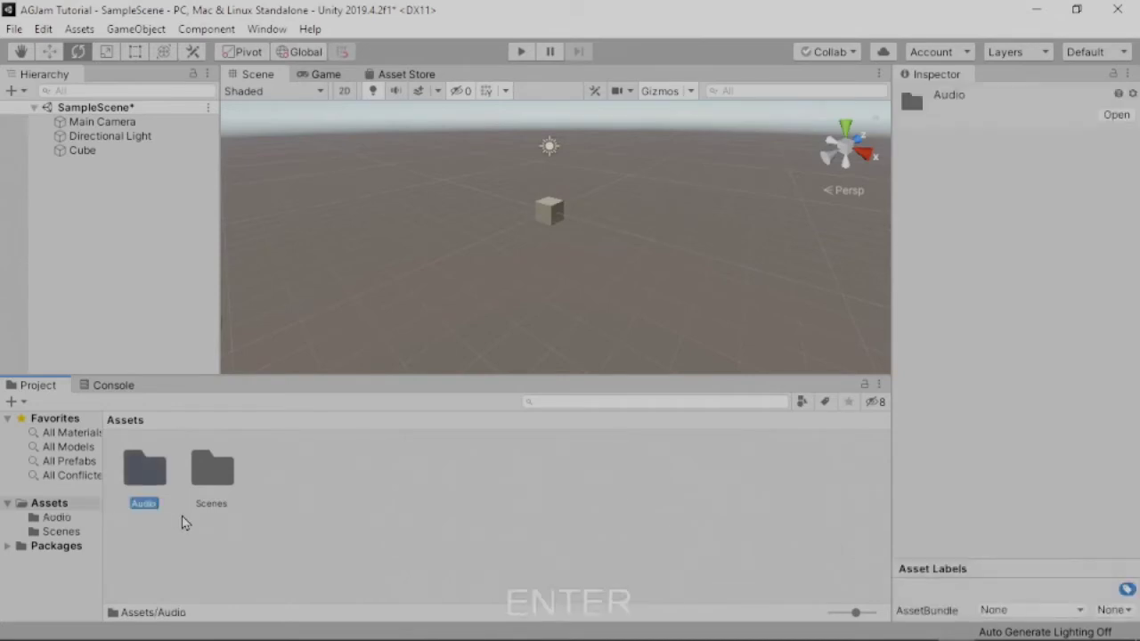
Import the six WAV files, aahaah through twoclick, from the sounds folder in Downloads into the Audio folder and open that folder
key(alt+Tab)
key(alt+Tab)
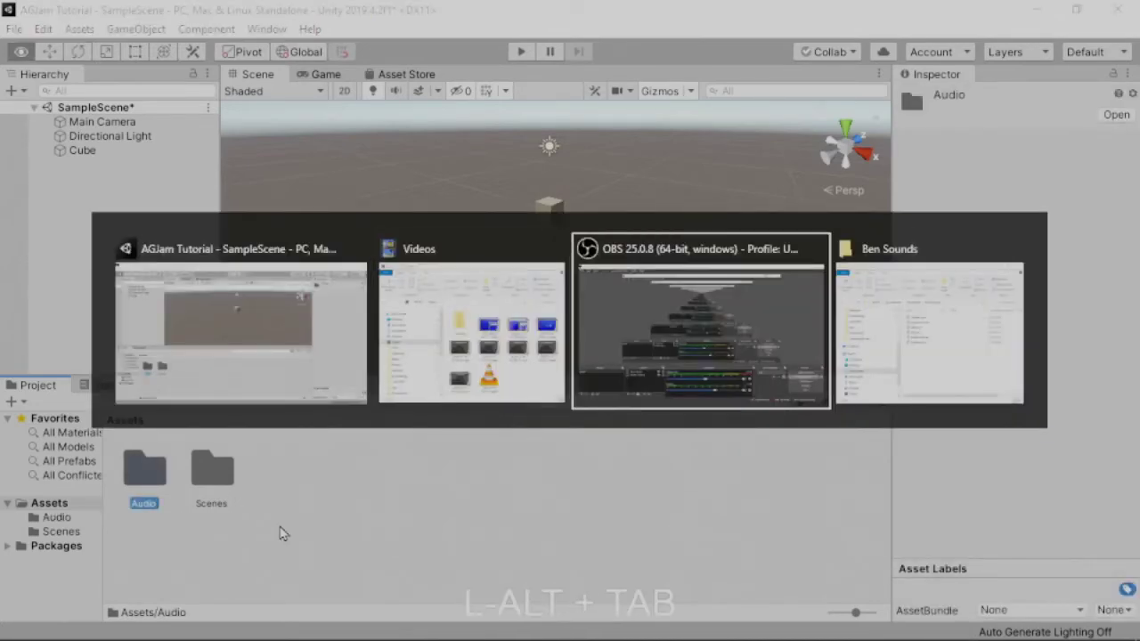
key(alt+Tab)
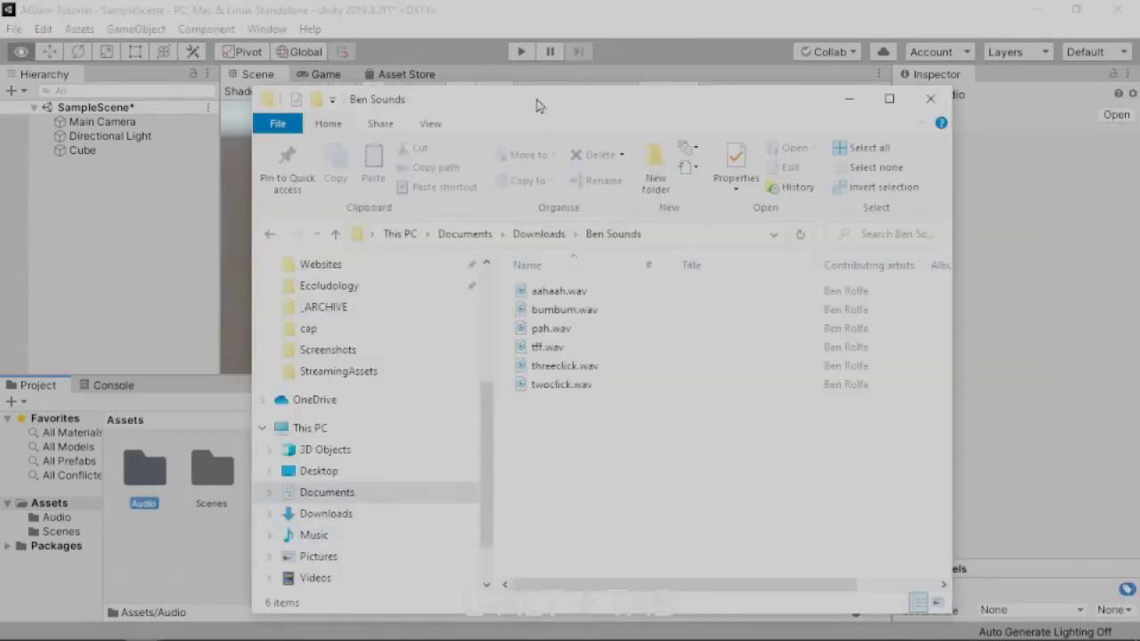
drag(537, 105, 783, 90)
click(799, 280)
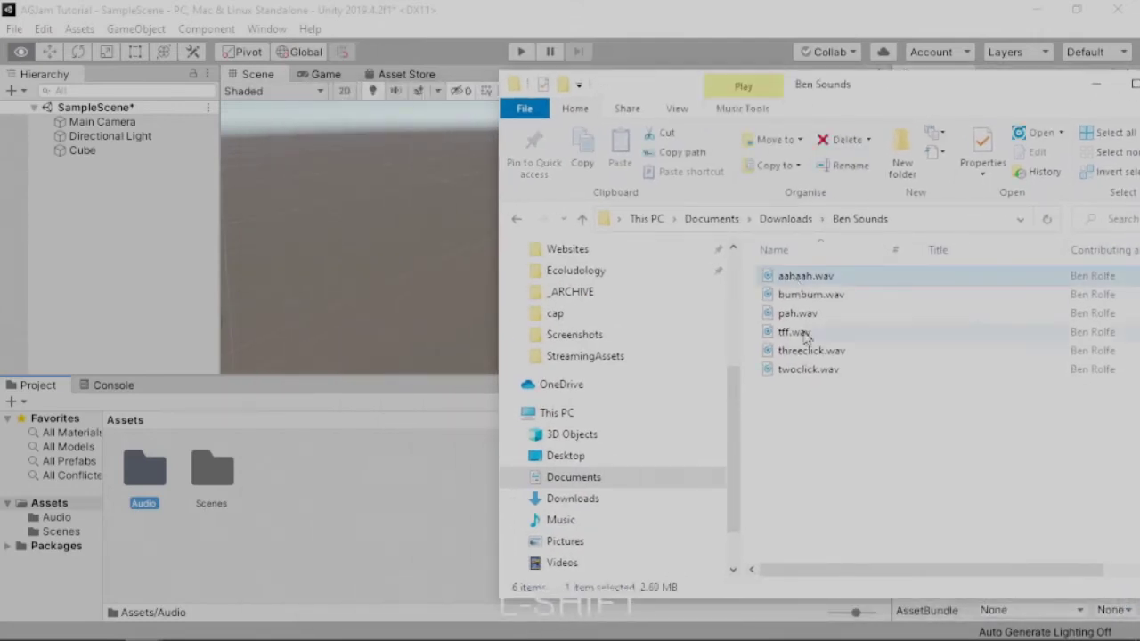
shift+click(807, 370)
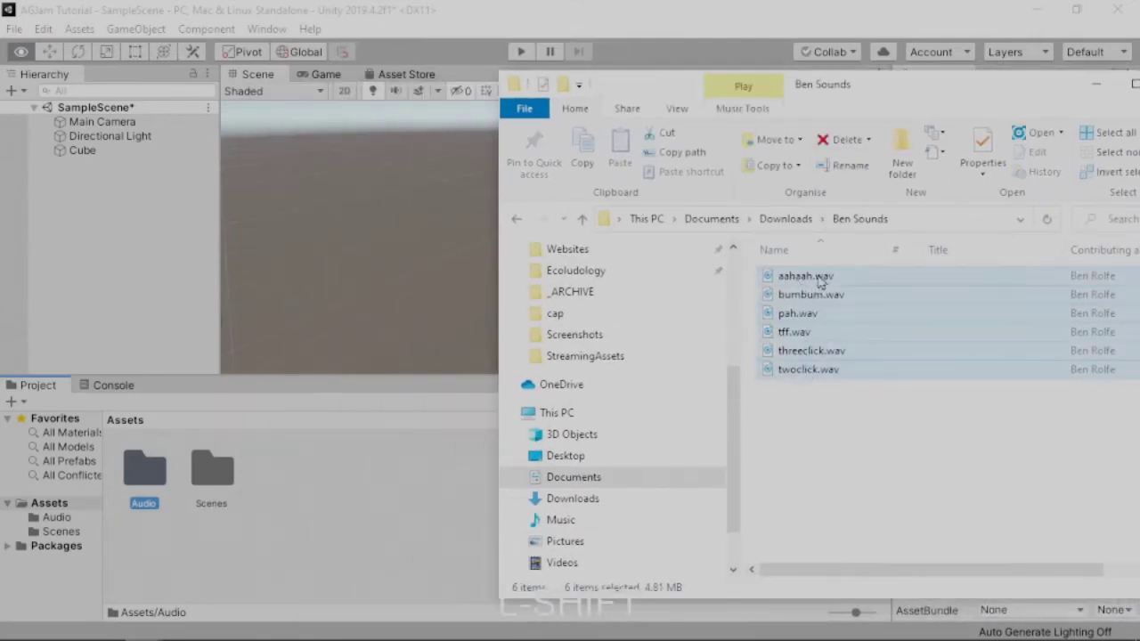
drag(820, 281, 146, 470)
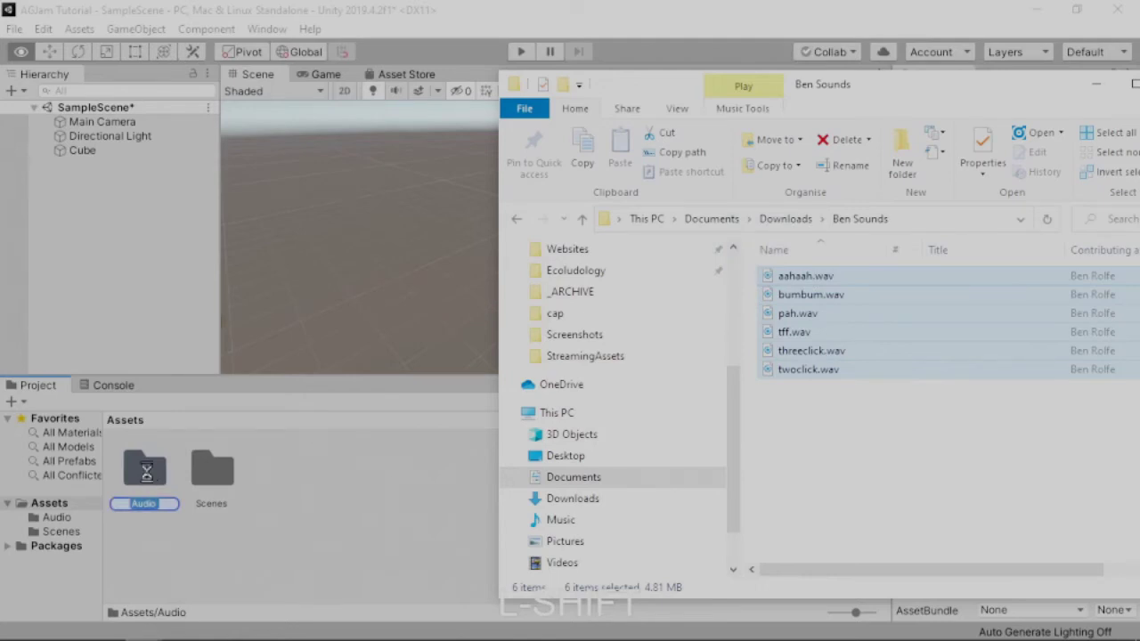
click(1096, 84)
double_click(156, 481)
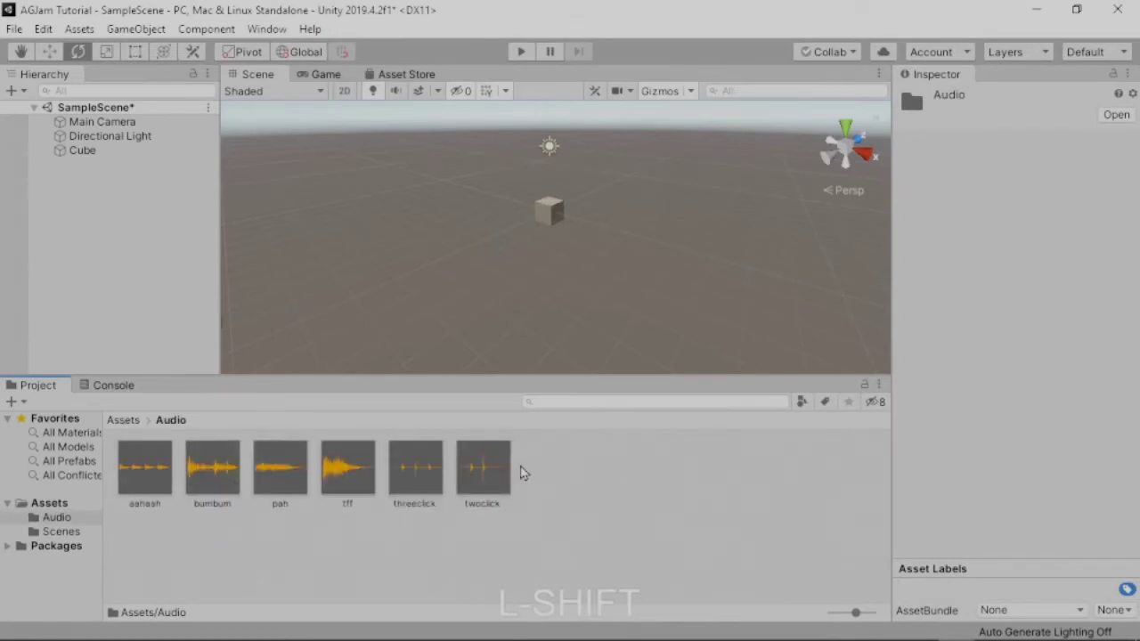
Examine the import settings of the twoclick audio clip
key(alt+Tab)
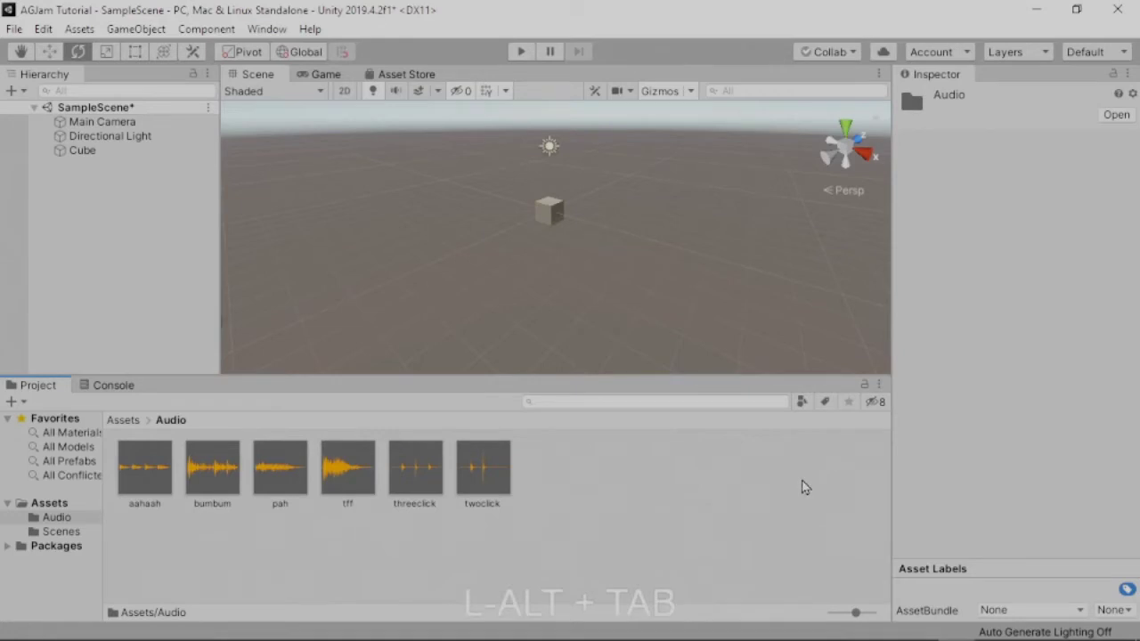
click(479, 473)
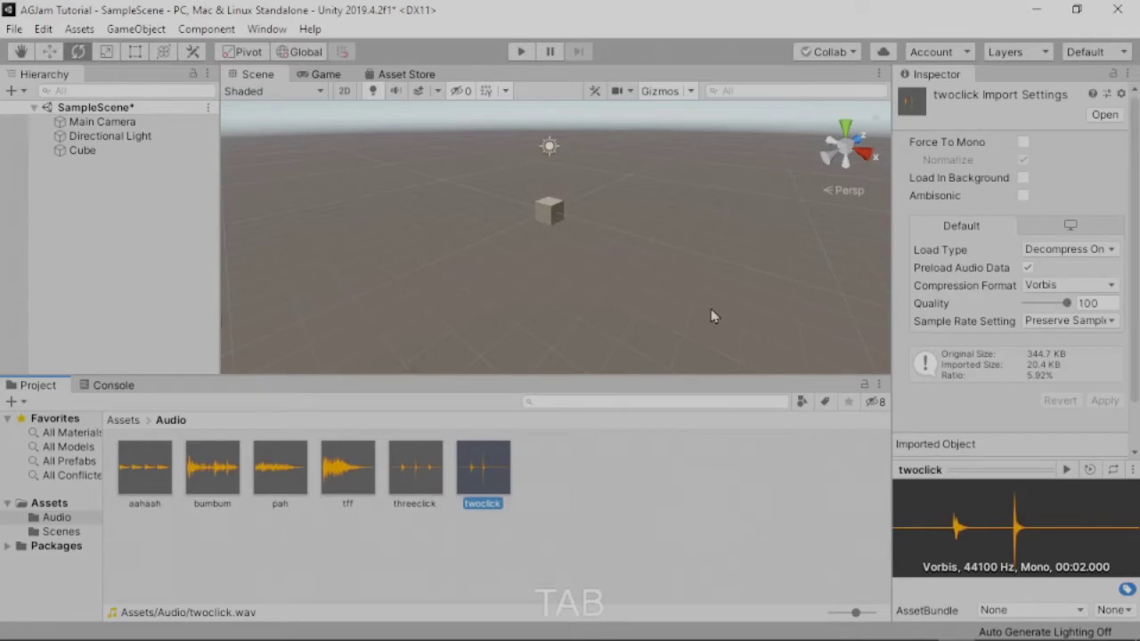
key(alt+Tab)
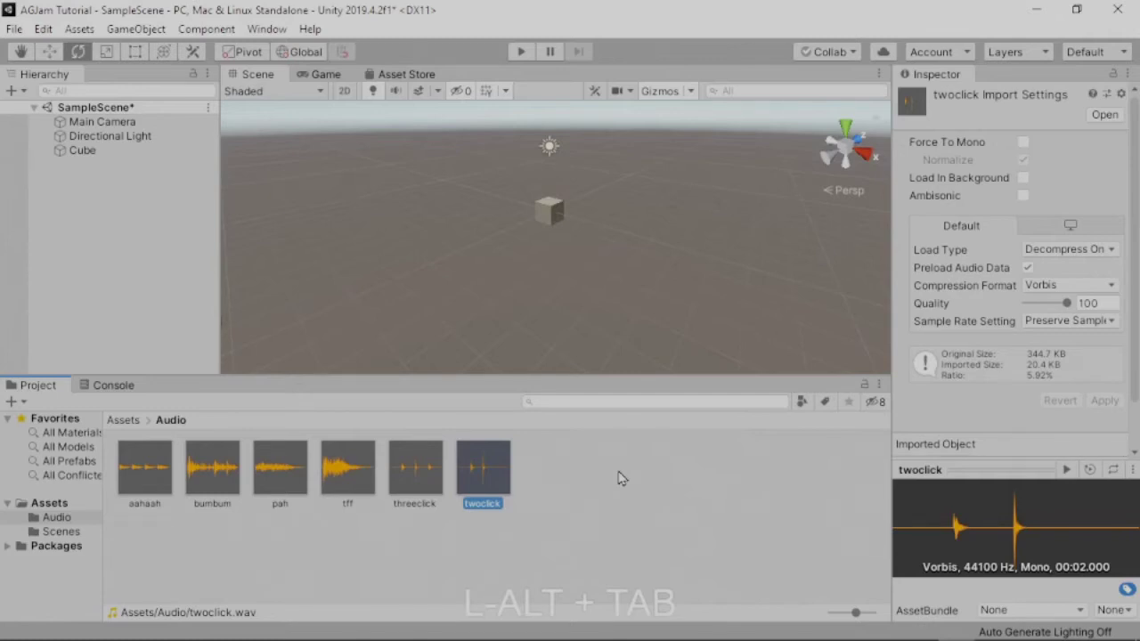
Add the bumbum clip to the Cube as an Audio Source and show the Cube's components
click(217, 484)
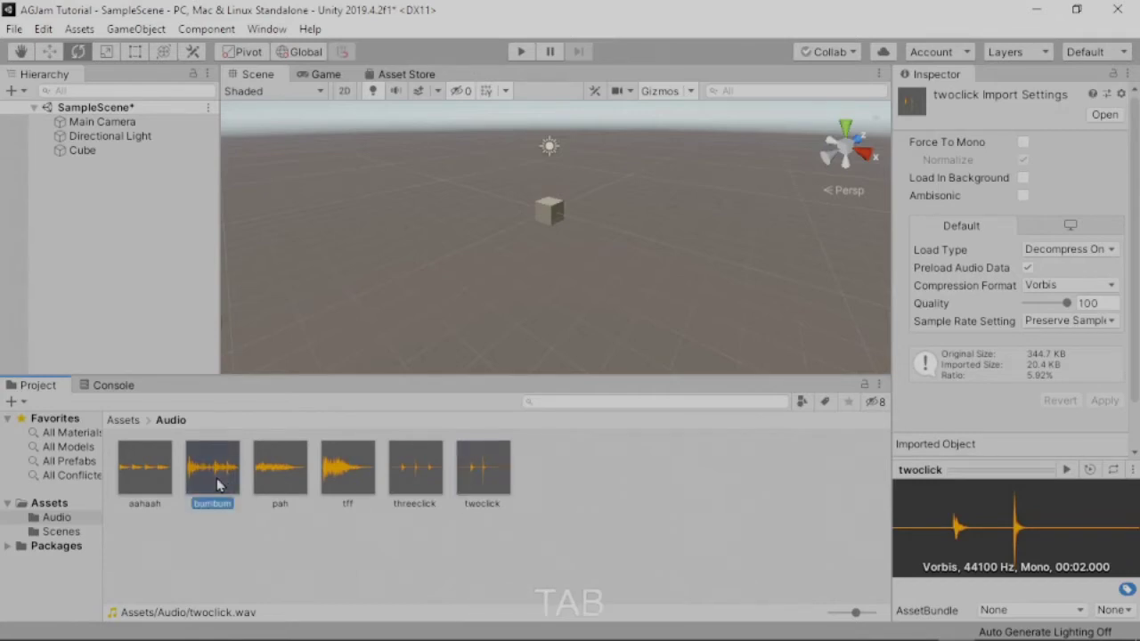
drag(217, 483, 80, 161)
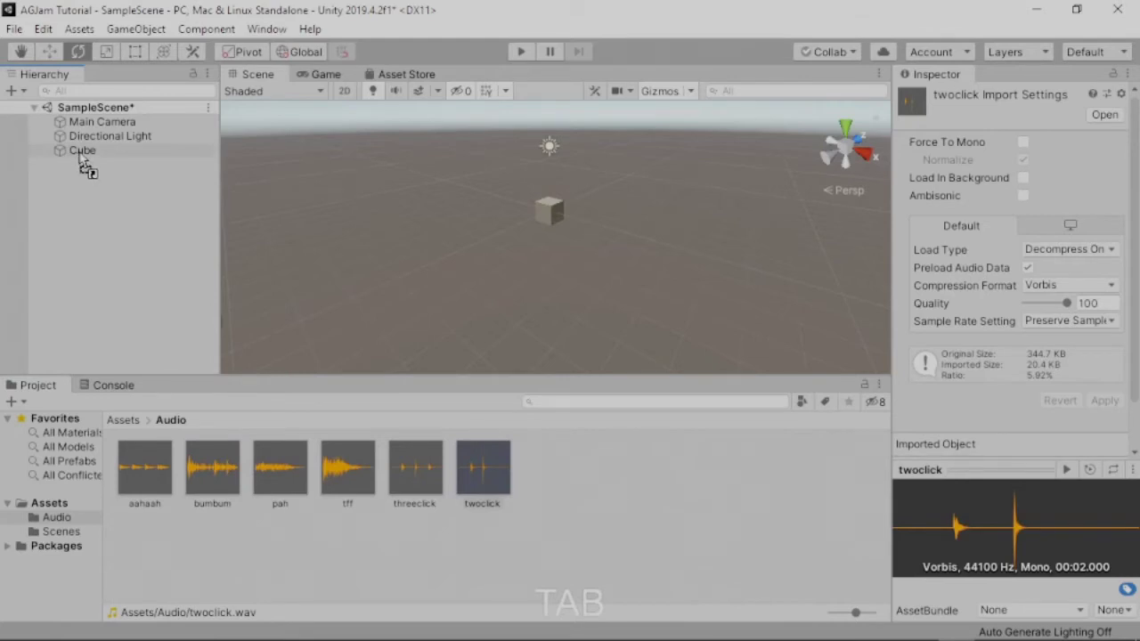
drag(80, 161, 80, 159)
click(81, 153)
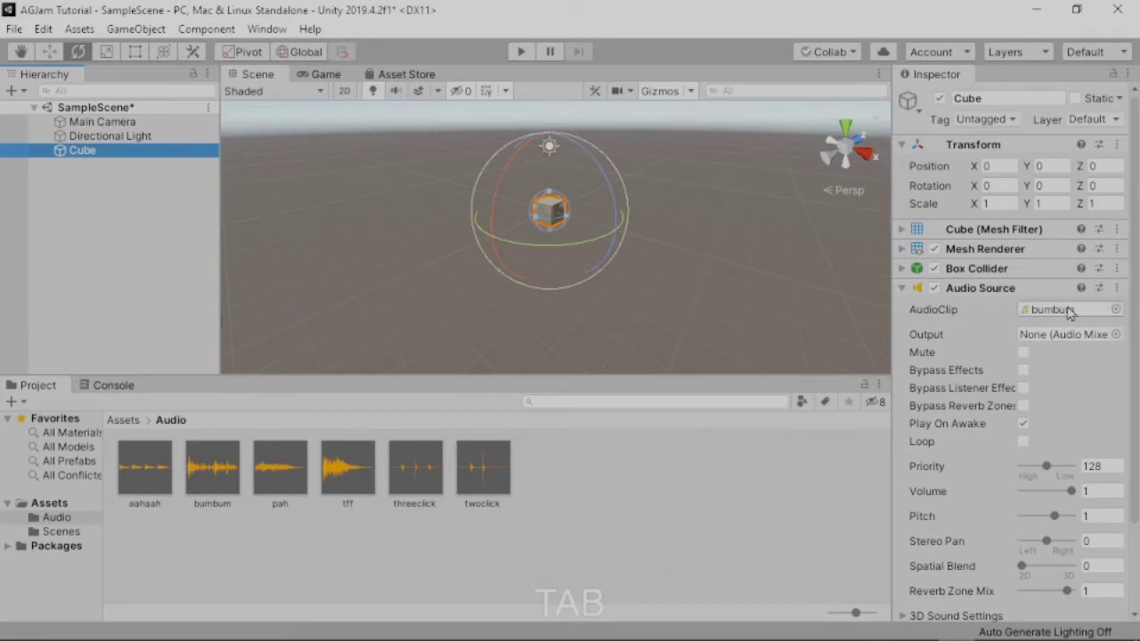
Replace the Cube's audio clip with aahaah, and switch it back to bumbum
drag(142, 486, 1046, 325)
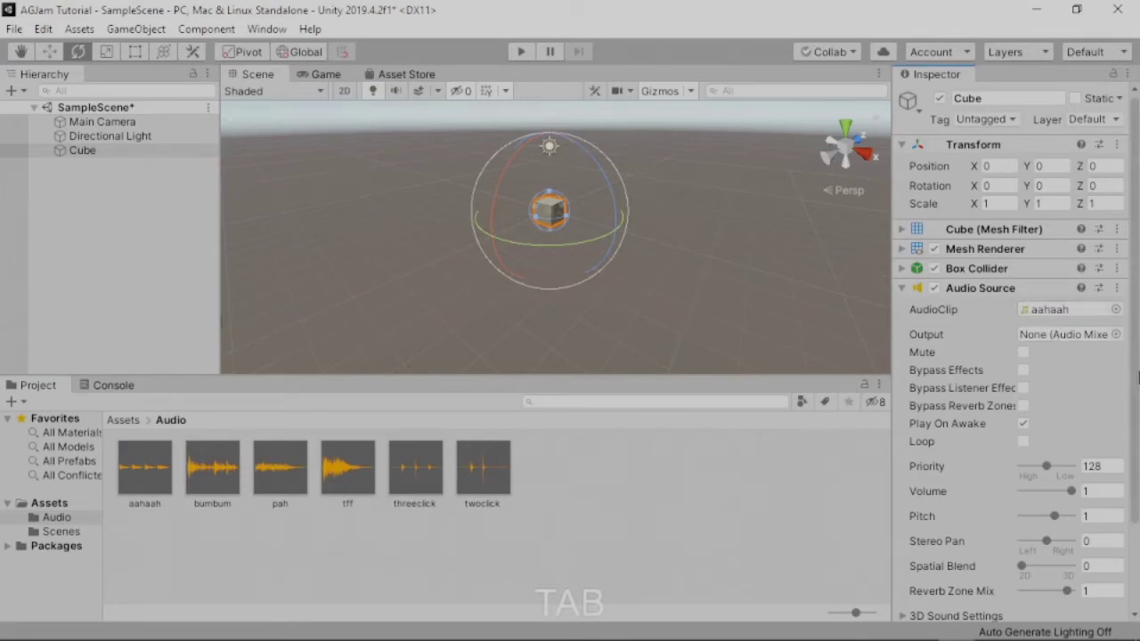
click(1115, 310)
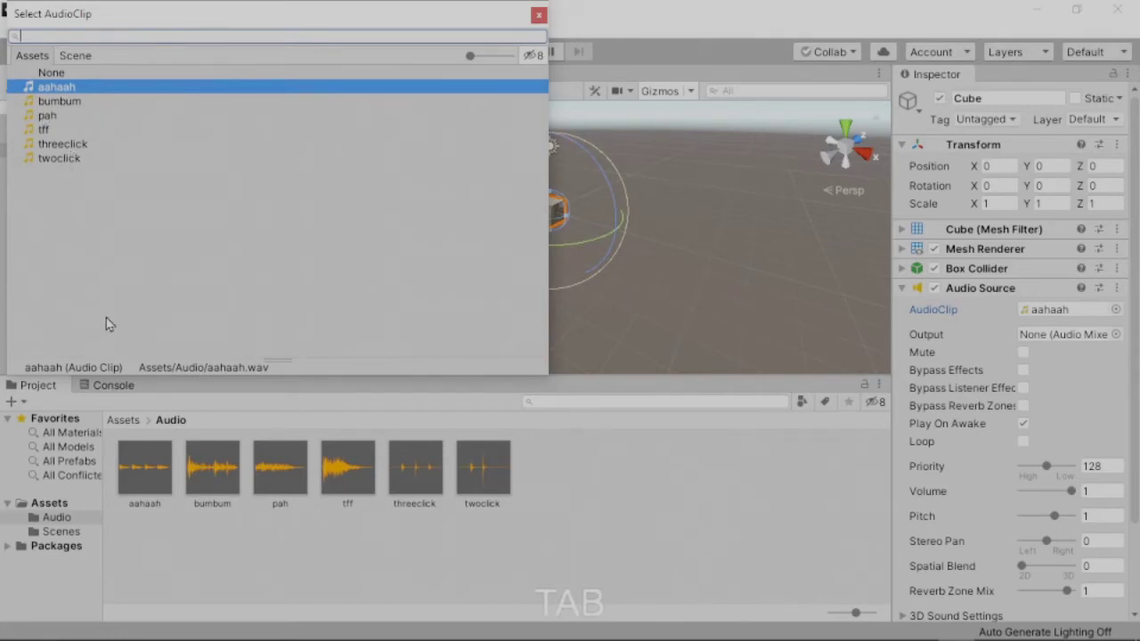
double_click(65, 105)
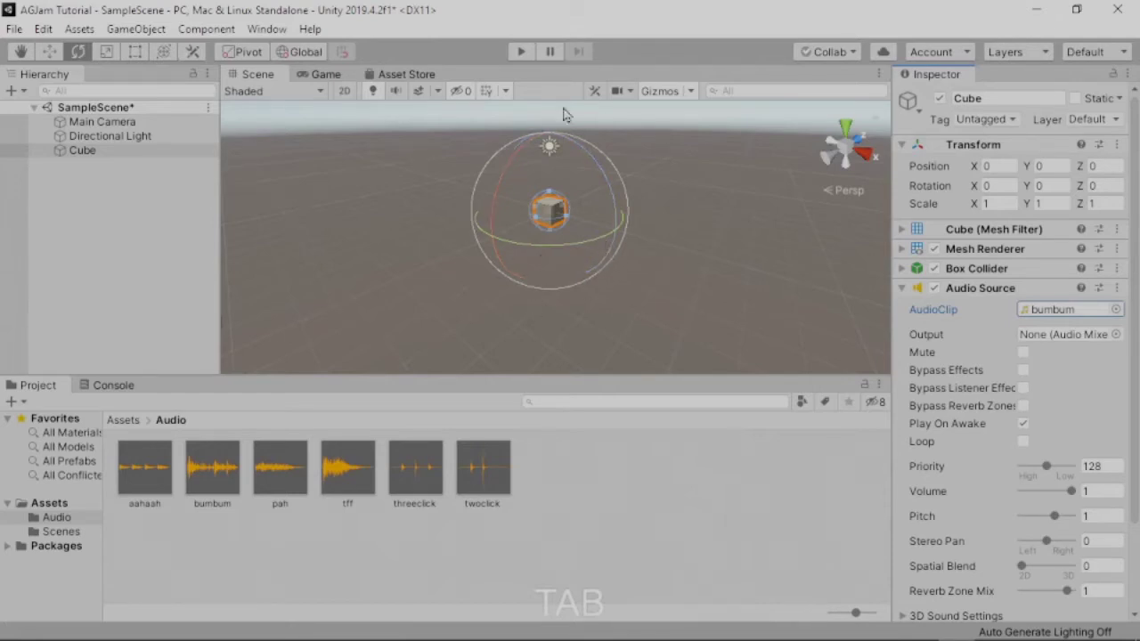
Run the game briefly to hear the Cube's clip, stop it, and look over the remaining Audio Source settings
click(521, 53)
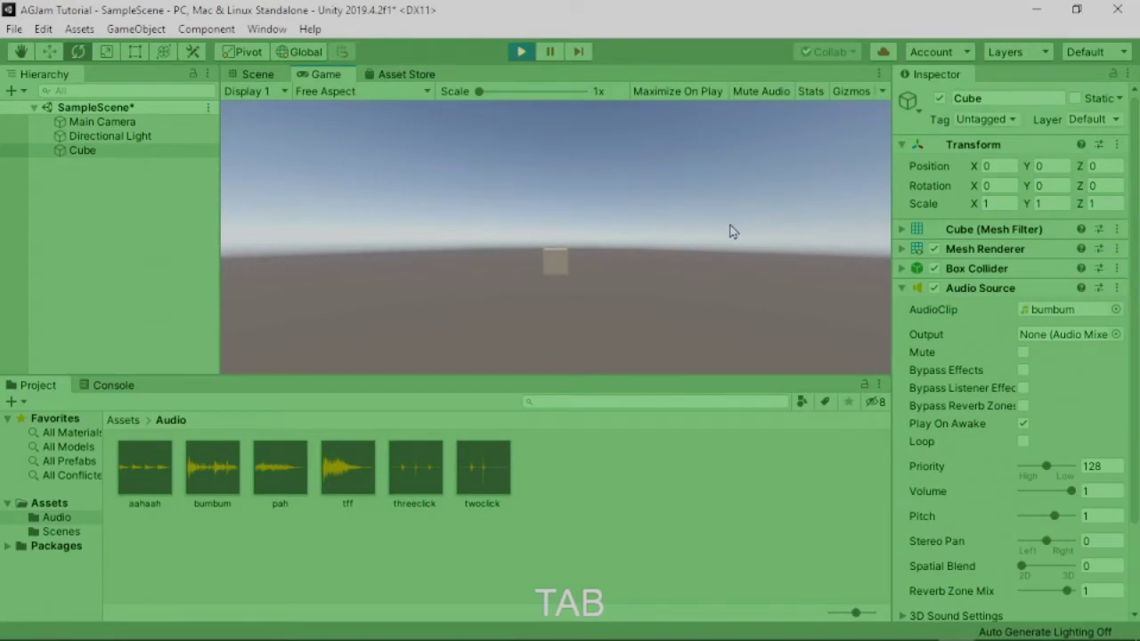
click(521, 53)
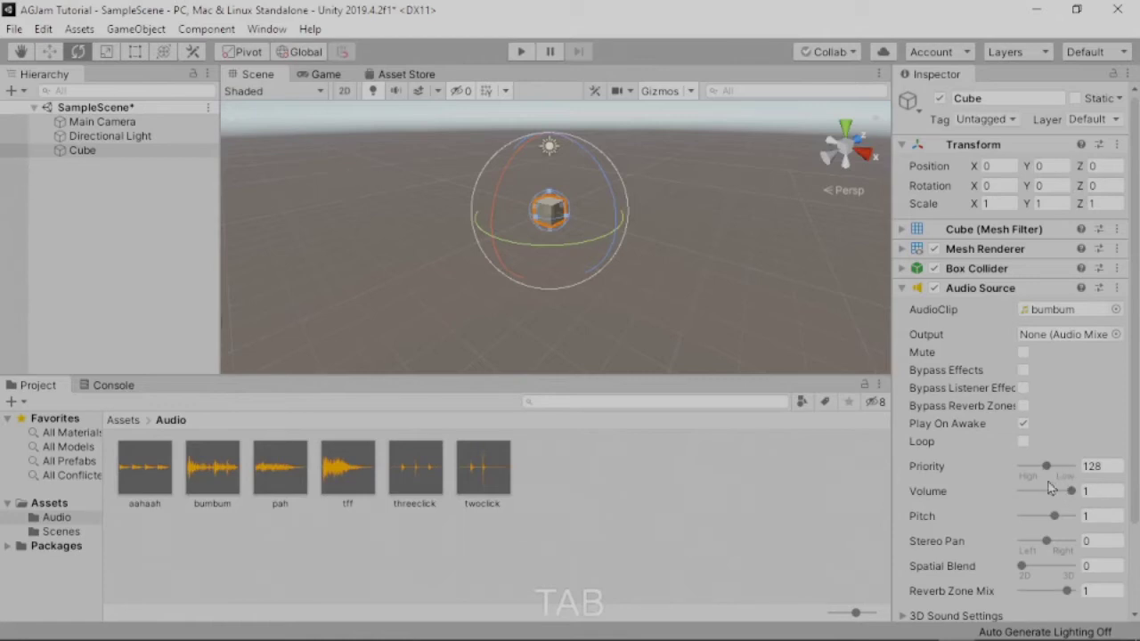
scroll(996, 481, down, 3)
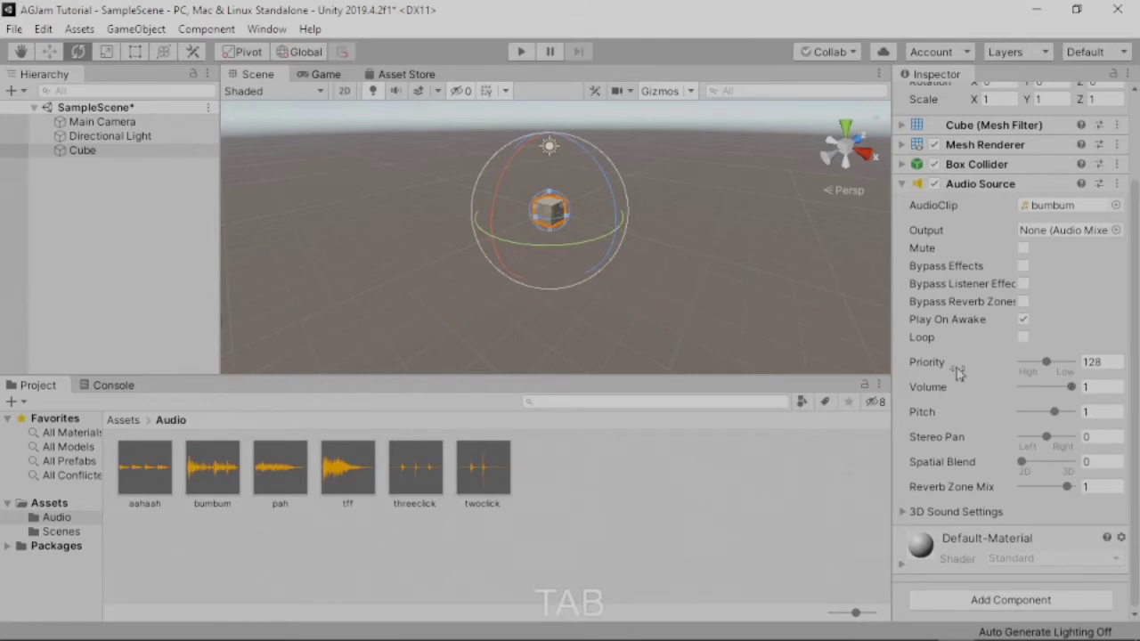
mouse_move(958, 369)
In play mode, try a volume of 0.21 with Loop enabled on the Cube's Audio Source, and stop the game
click(521, 53)
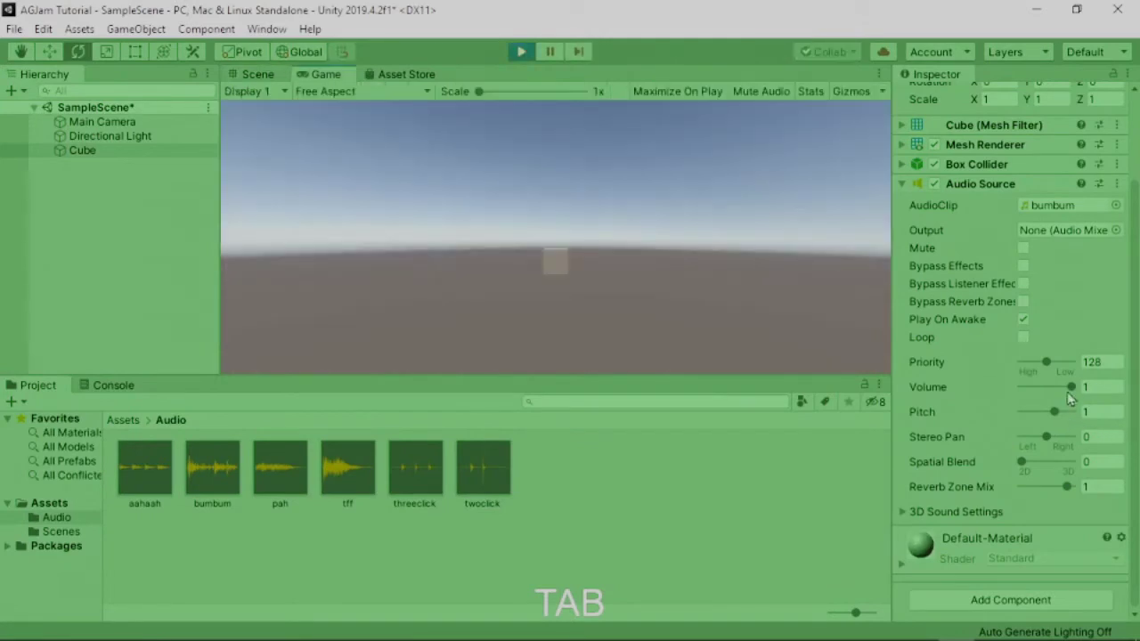
drag(1073, 392, 1033, 396)
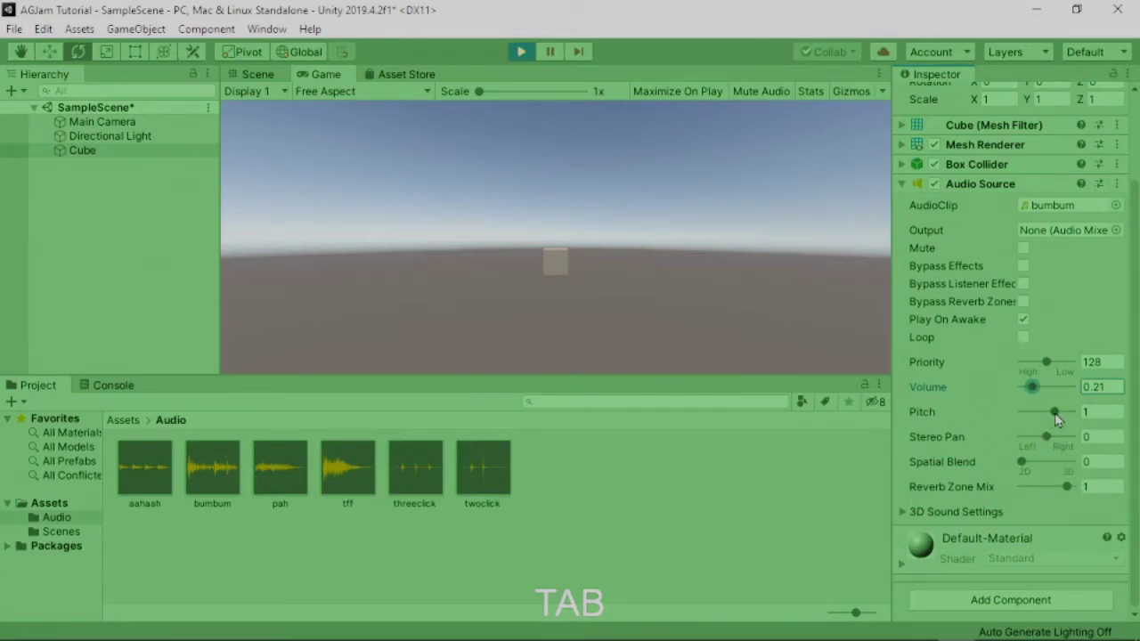
click(1025, 339)
click(521, 52)
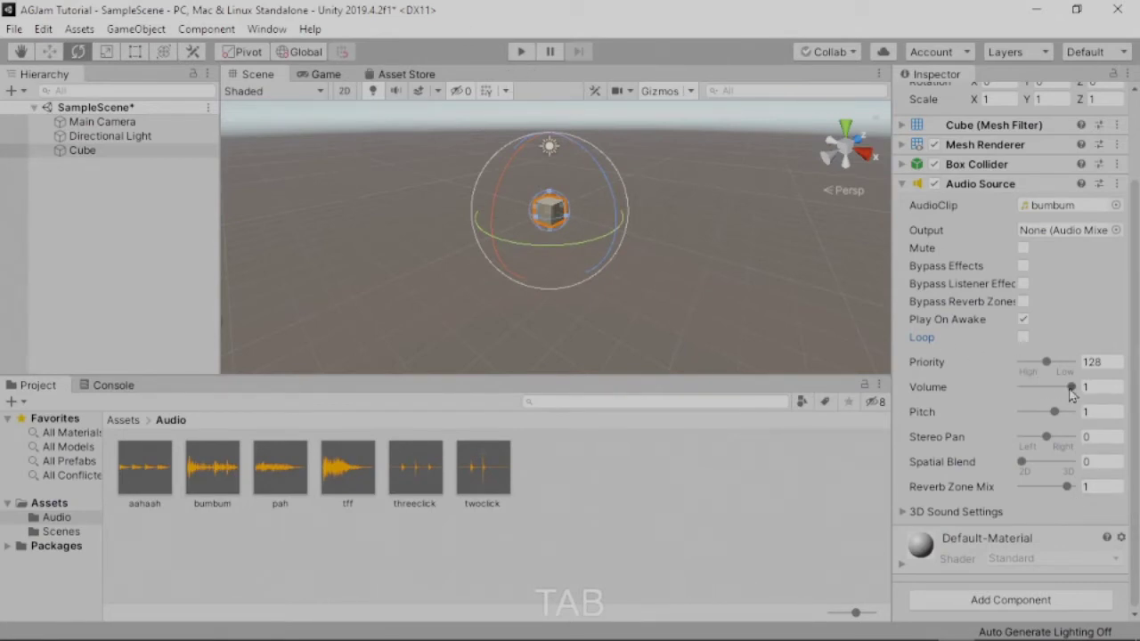
Outside play mode, enable Loop and set the volume to 0.23 on the Cube's Audio Source, and test-run the game
click(1024, 338)
drag(1072, 389, 1033, 395)
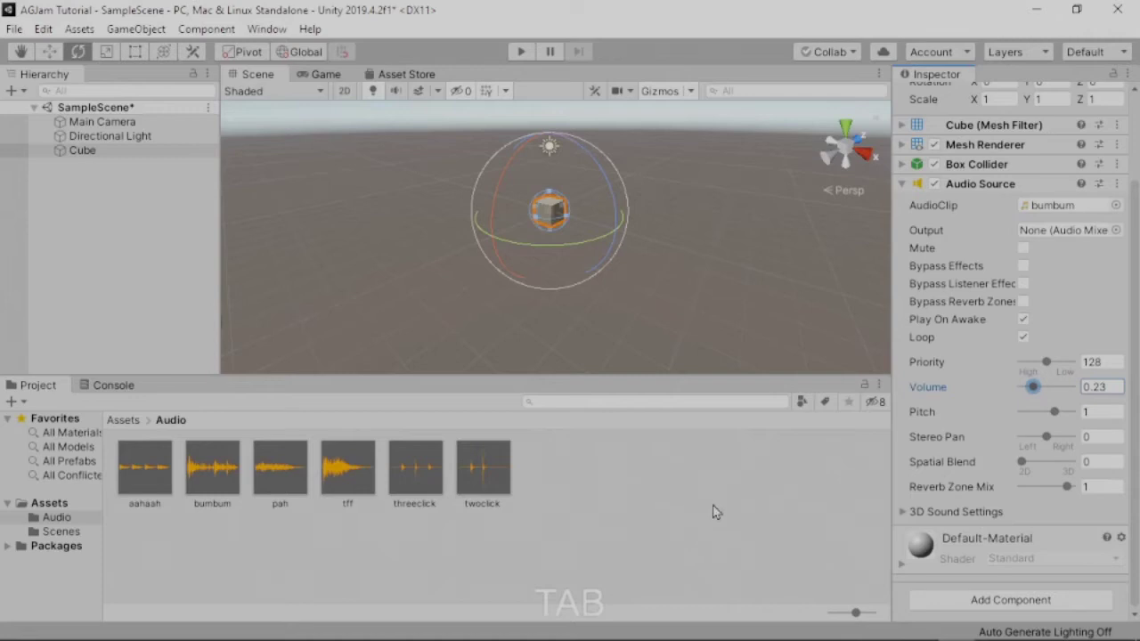
click(522, 53)
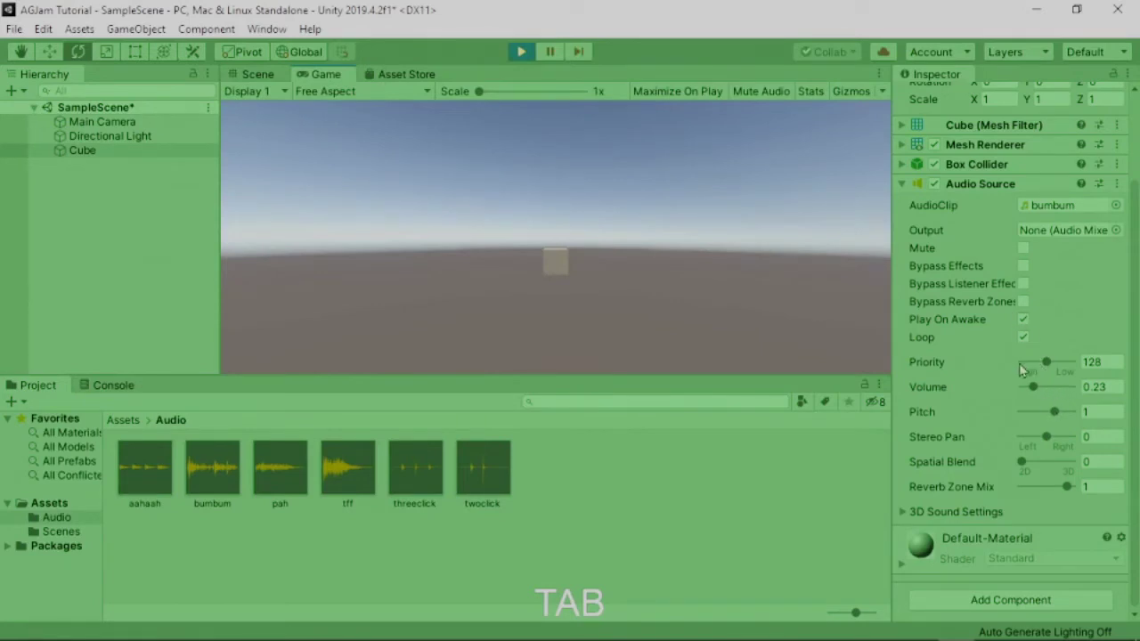
click(517, 53)
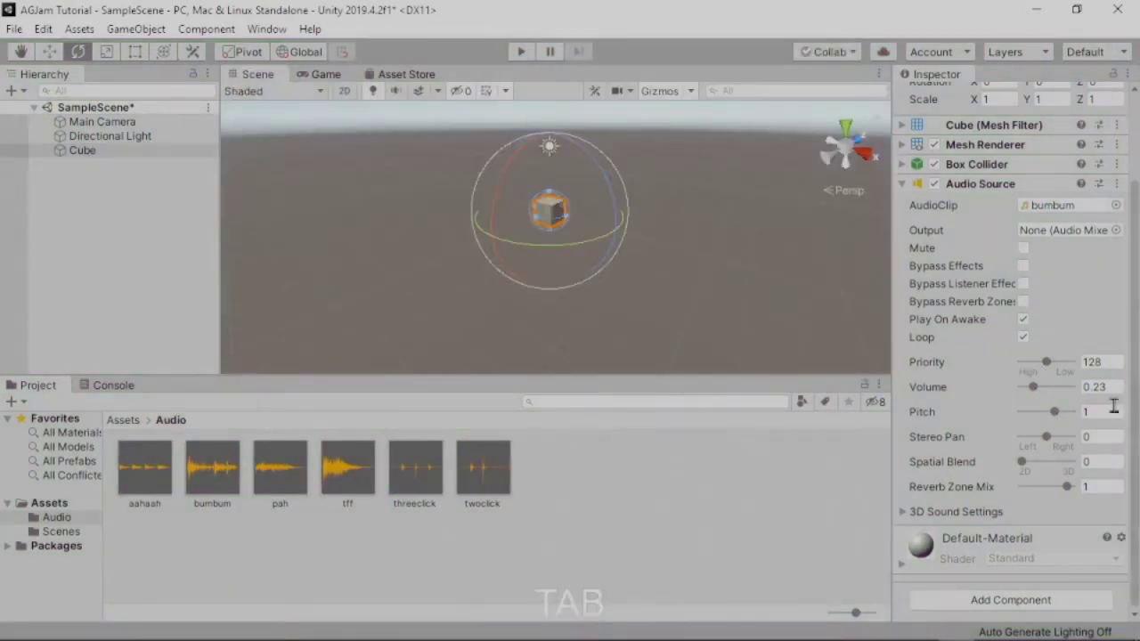
Start the game, try a pitch of 1.8 on the Cube's Audio Source, and reset the pitch to 1
click(522, 52)
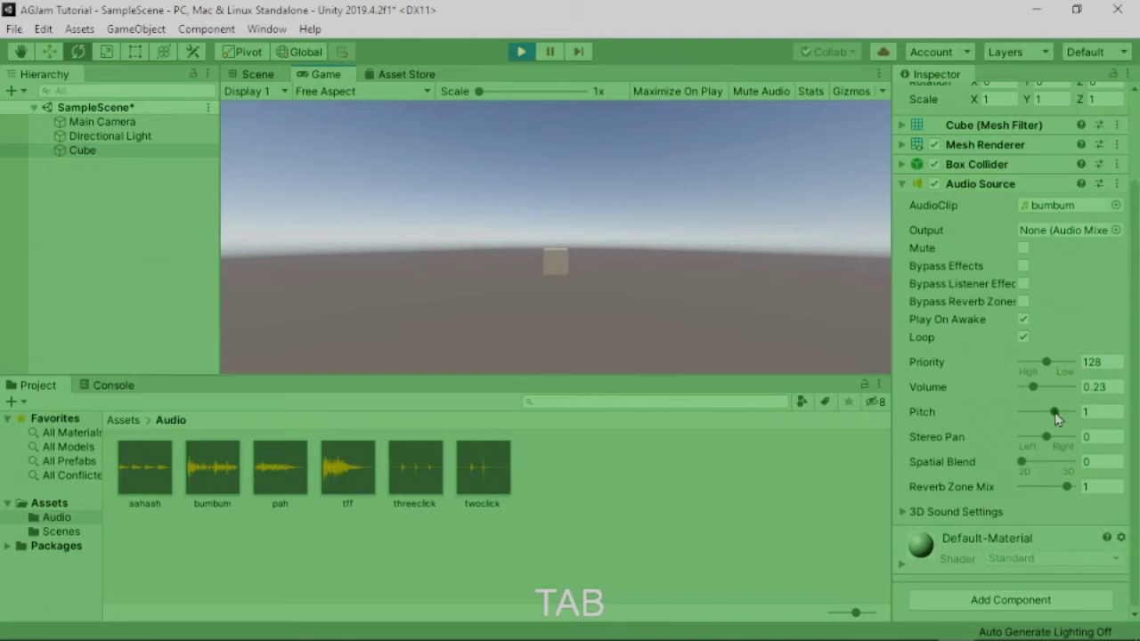
drag(1055, 413, 1062, 414)
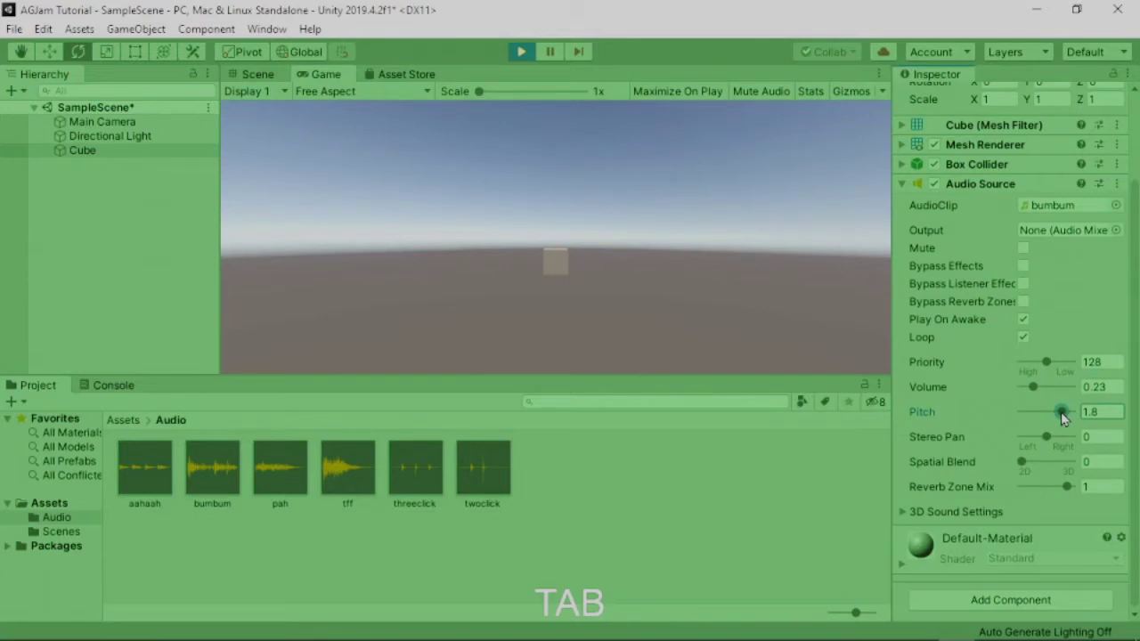
click(1106, 411)
text(1)
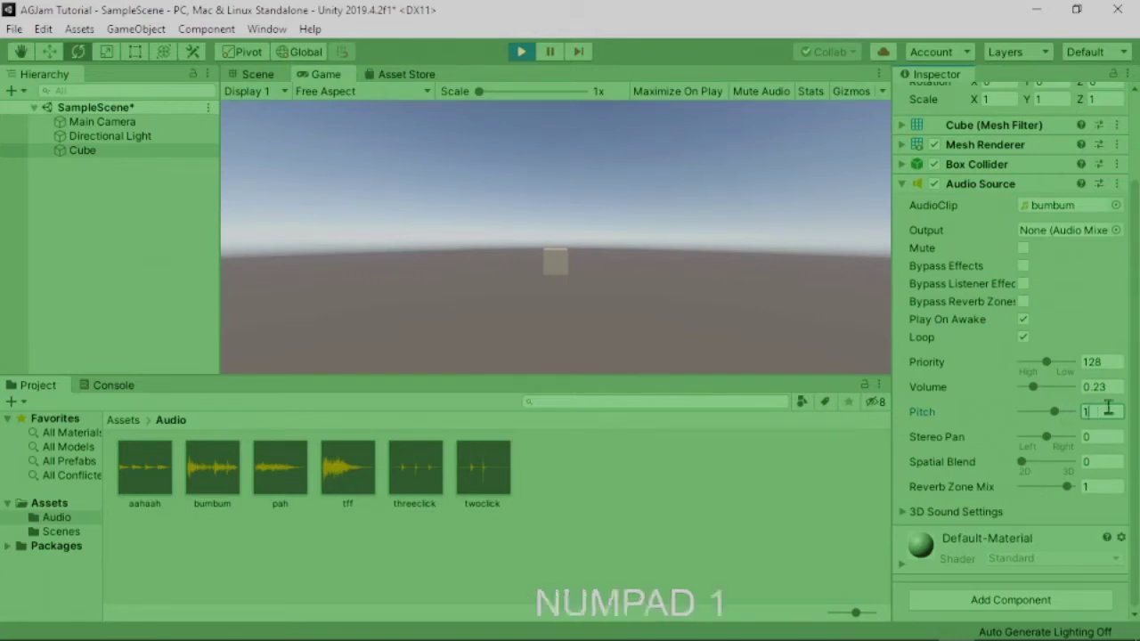
key(Return)
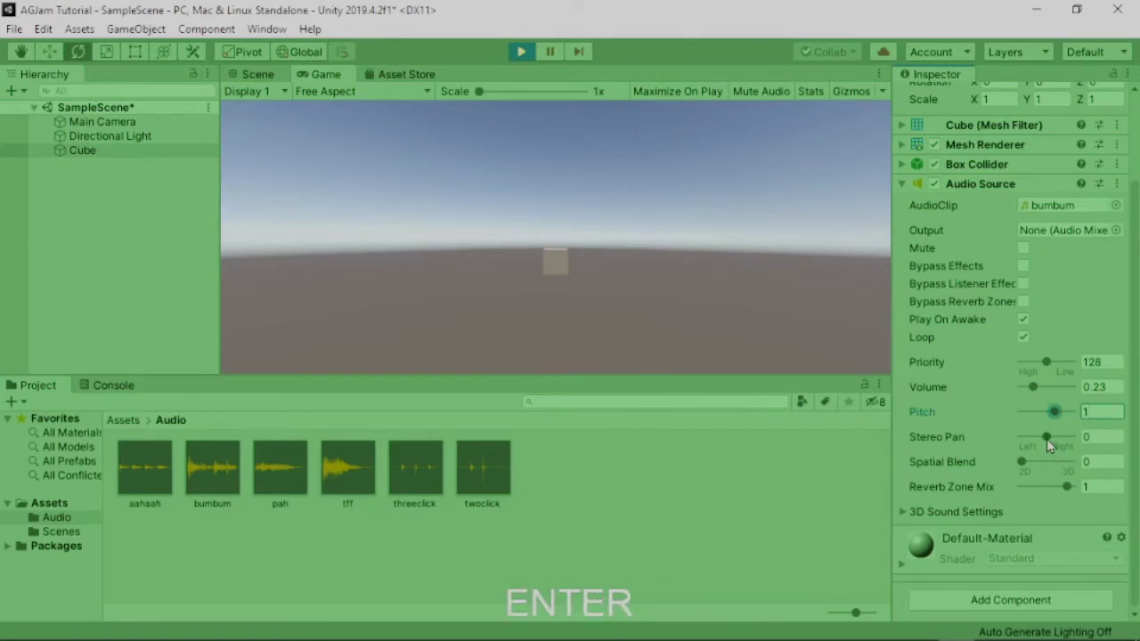
Try a stereo pan of about 0.96 on the running sound, reset it to 0, and exit play mode
mouse_move(1048, 443)
mouse_down()
mouse_move(1020, 439)
mouse_move(1083, 437)
mouse_move(1005, 438)
mouse_move(1070, 438)
mouse_up()
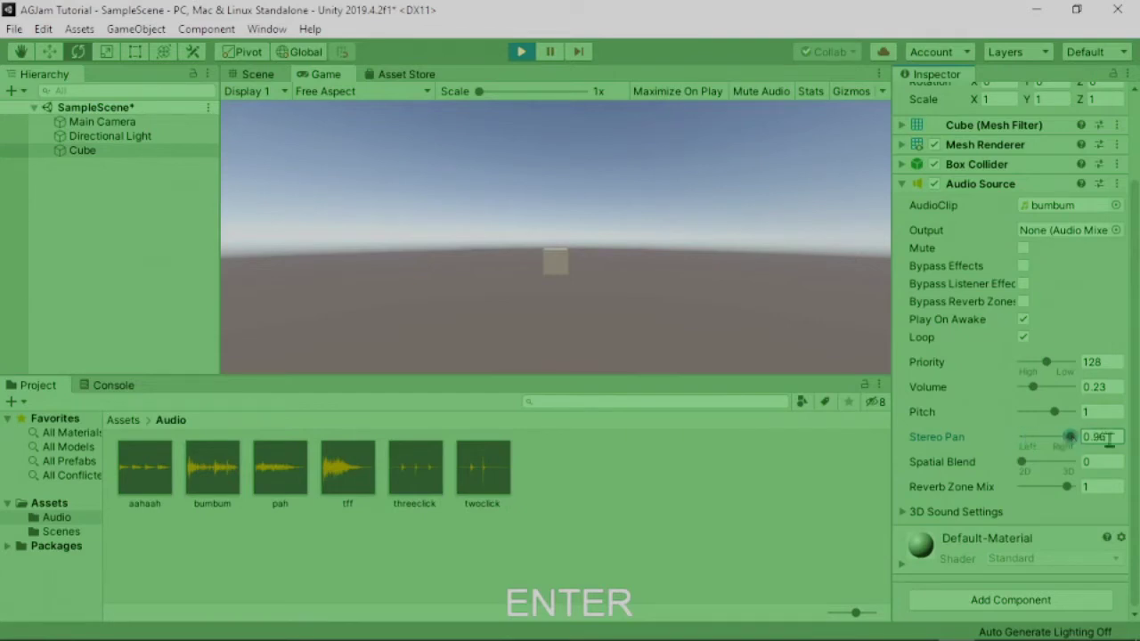
click(1095, 437)
text(0)
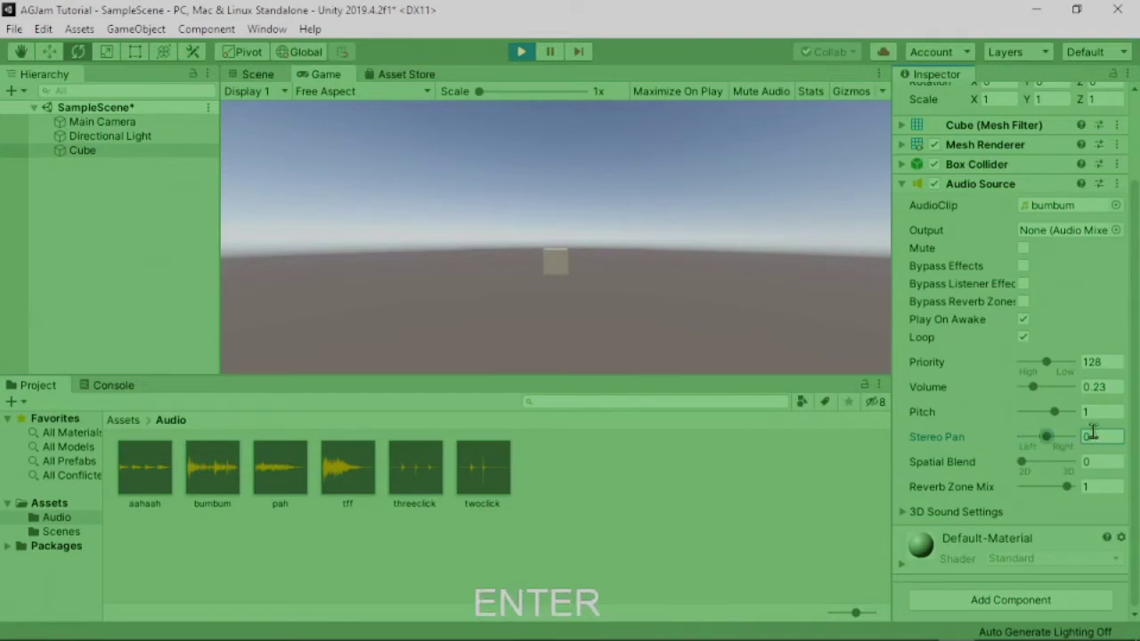
click(521, 52)
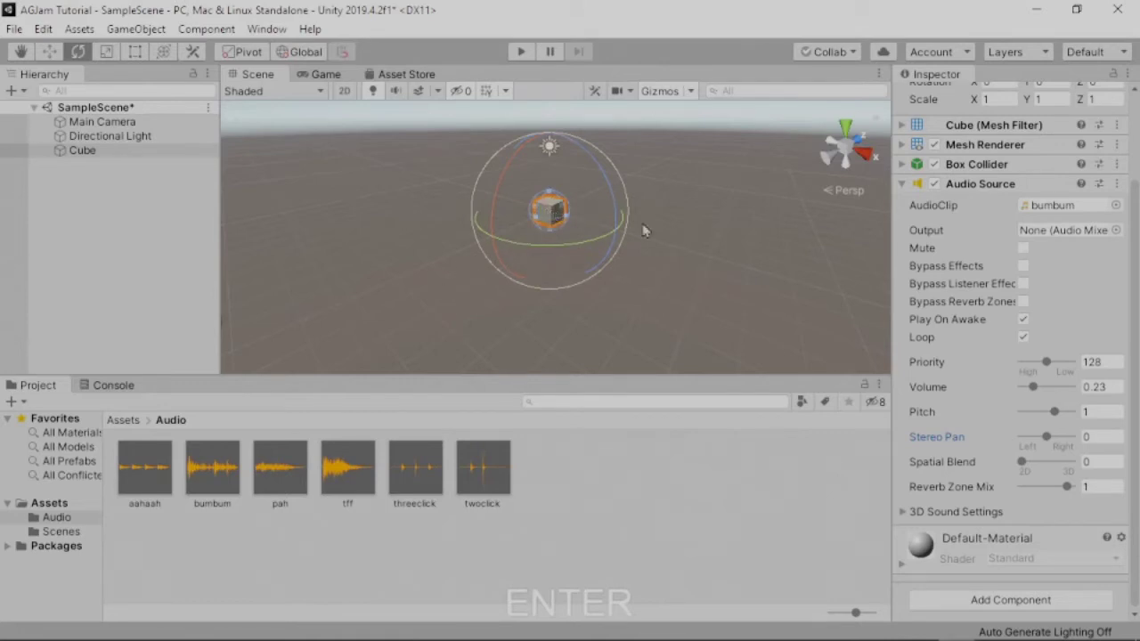
Examine the Main Camera's Audio Listener component and the camera's position relative to the Cube
right_drag(627, 273, 620, 285)
click(607, 256)
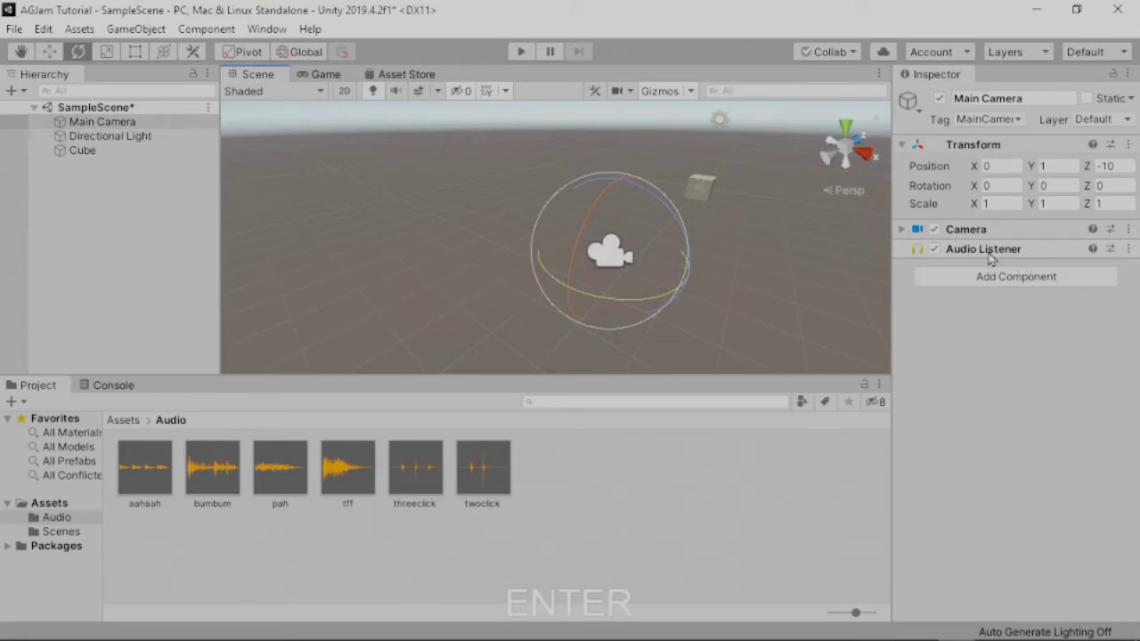
middle_drag(740, 255, 608, 258)
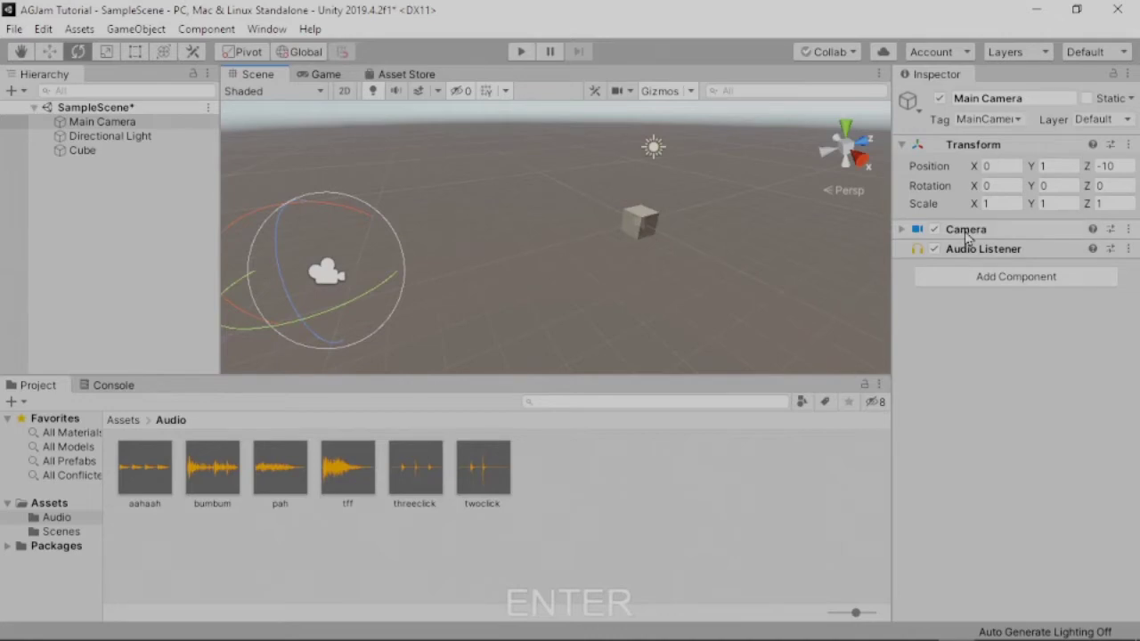
Set the Spatial Blend of the Cube's Audio Source to 0.5, and raise it to 1 for full 3D sound
click(82, 150)
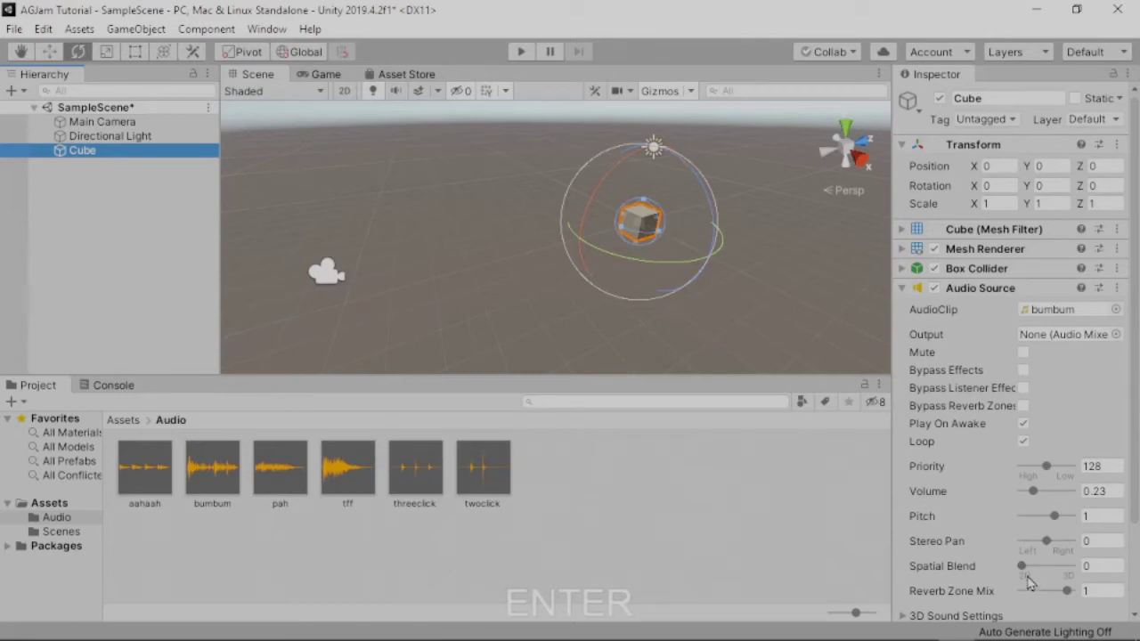
drag(1023, 568, 1049, 569)
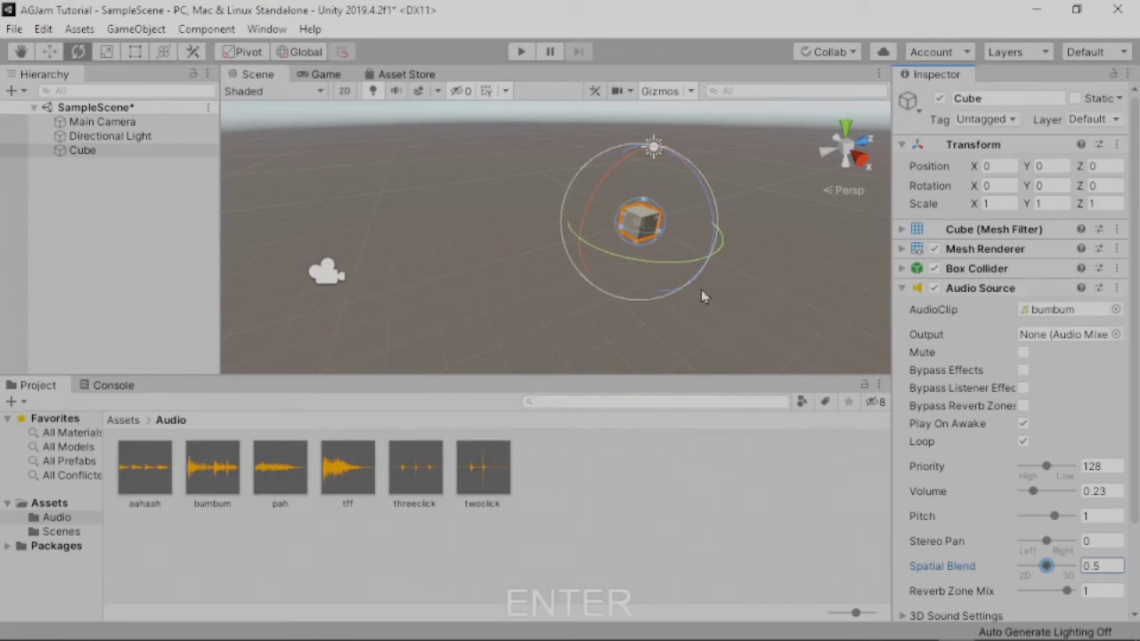
middle_drag(701, 290, 667, 300)
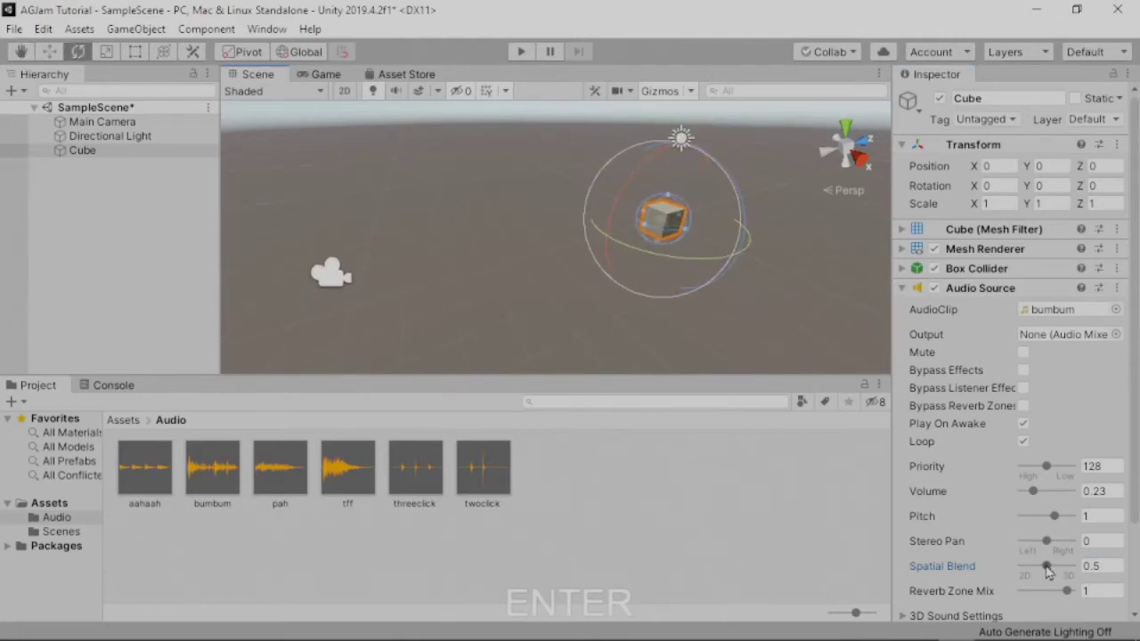
drag(1048, 571, 1086, 569)
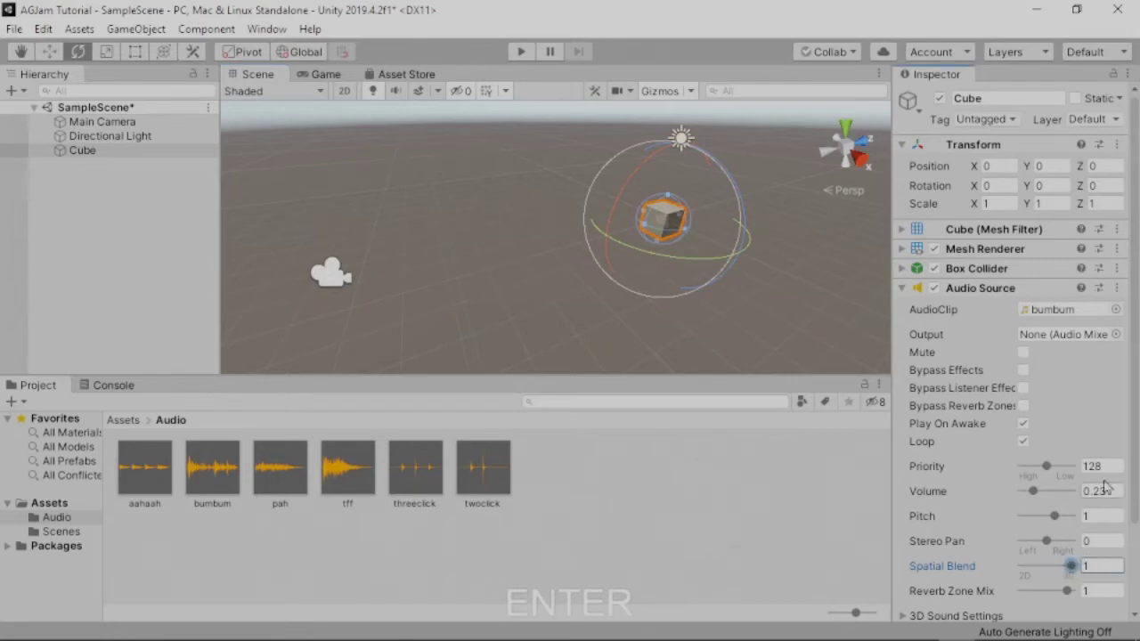
Start the game, set the Cube's audio volume to 0.5, and show the Scene view while it runs
click(522, 53)
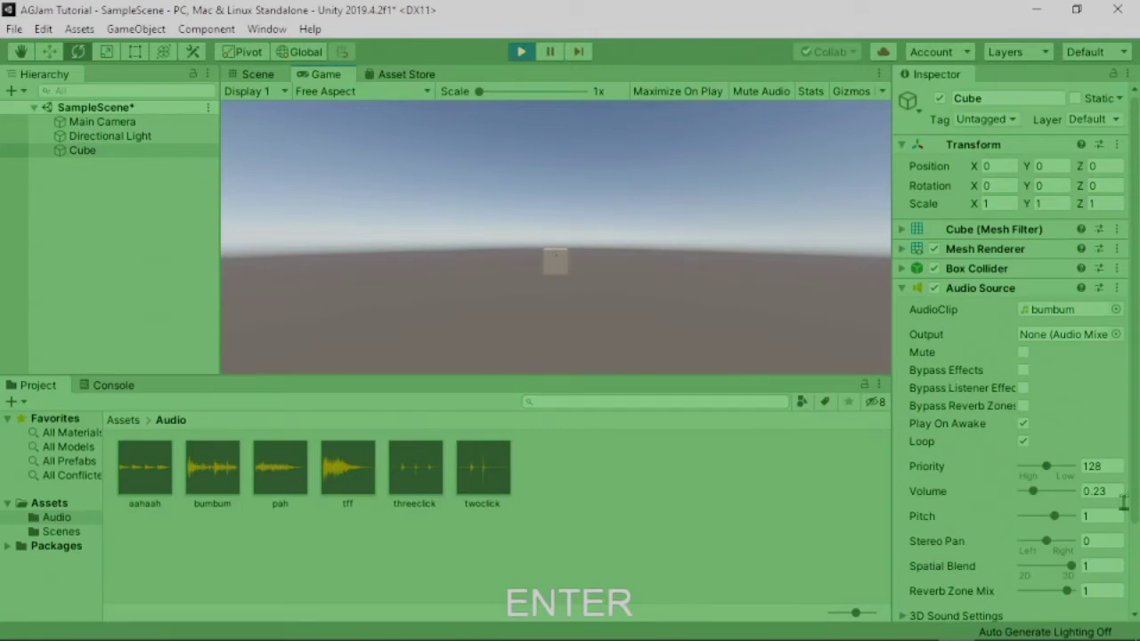
drag(1033, 496, 1048, 495)
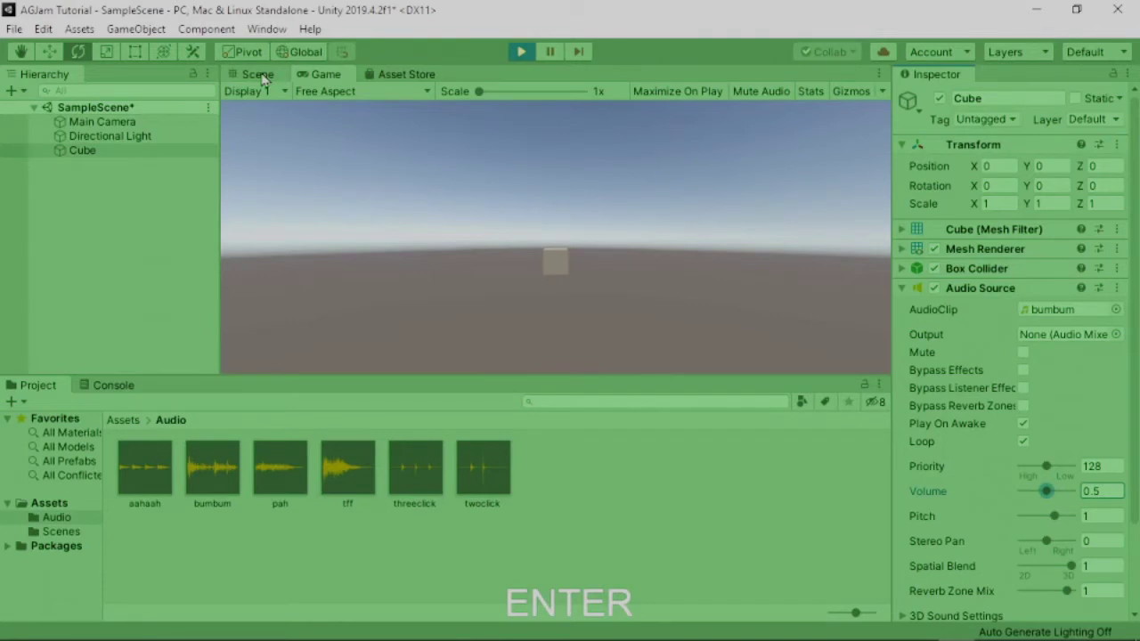
click(570, 265)
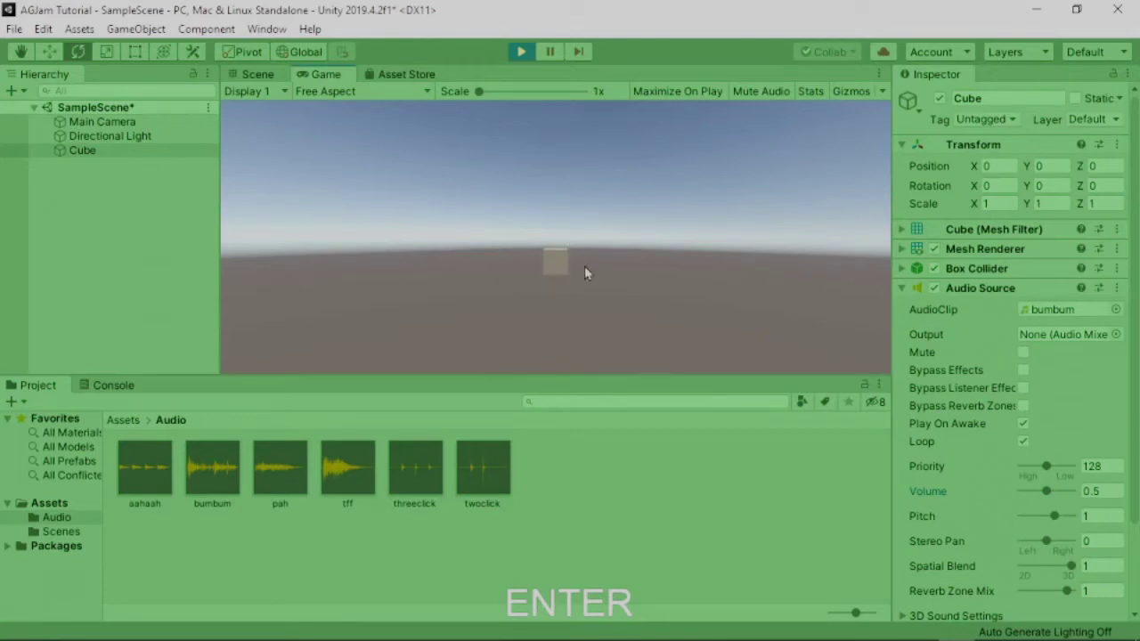
click(258, 75)
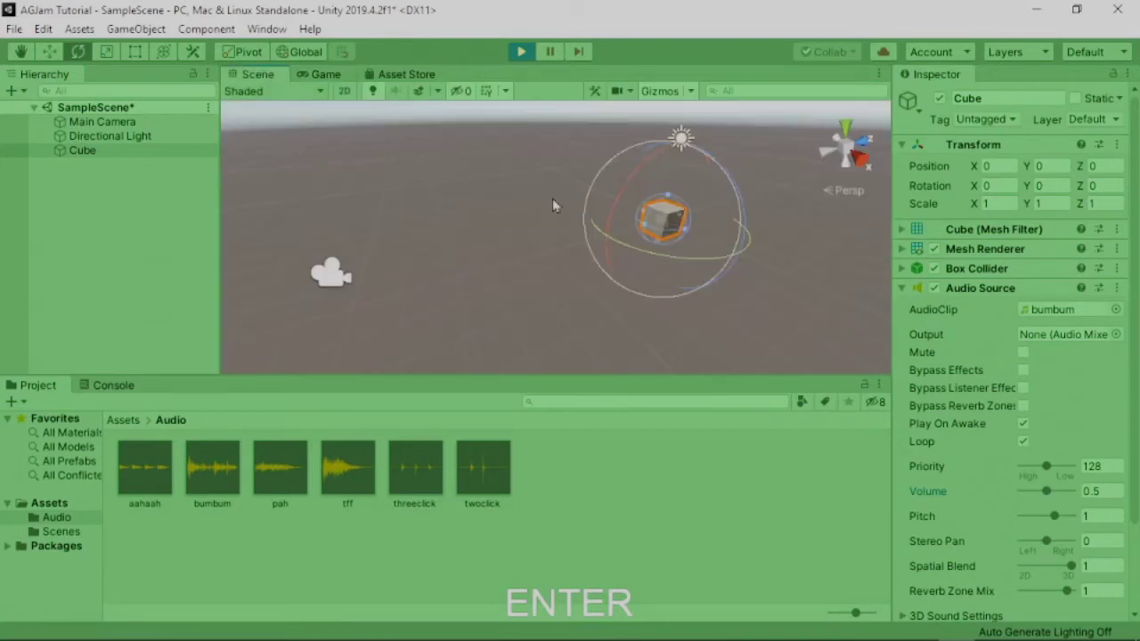
Move the Cube with the Move tool to about X 7.46, Z -7.25 while the game runs, and exit play mode
click(50, 53)
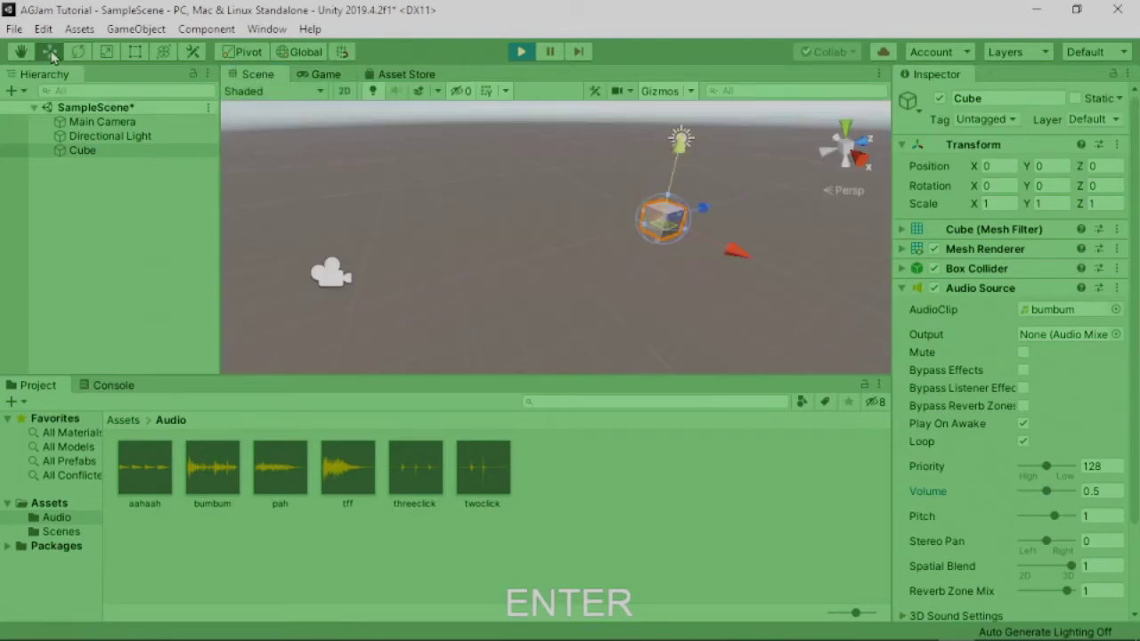
alt+drag(622, 230, 584, 313)
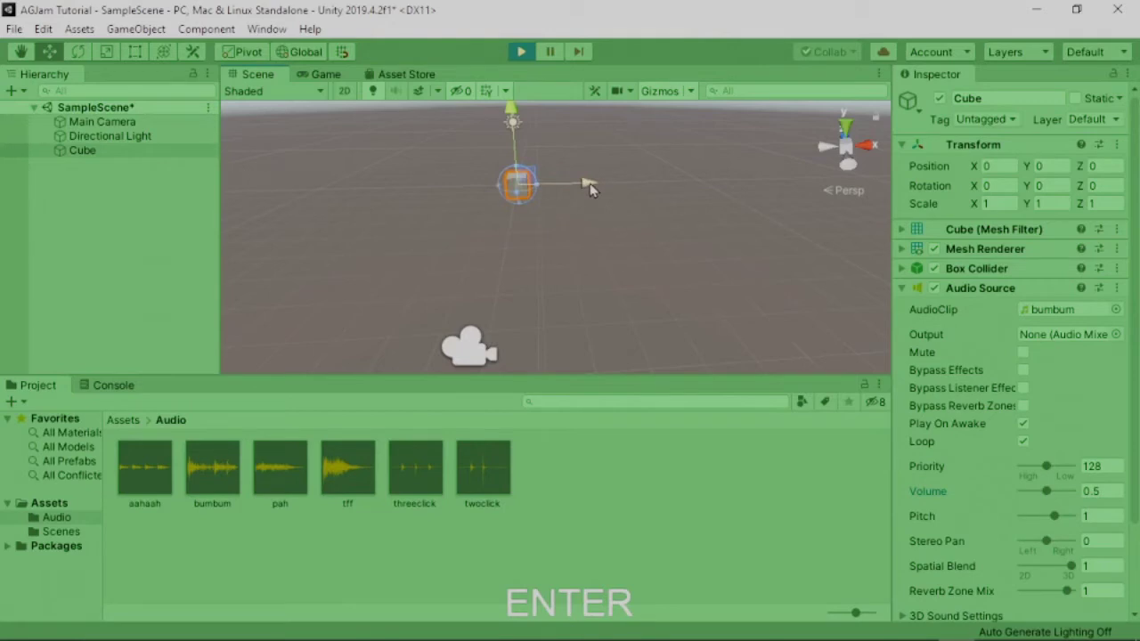
alt+drag(590, 187, 542, 241)
drag(545, 172, 559, 321)
middle_drag(568, 292, 609, 262)
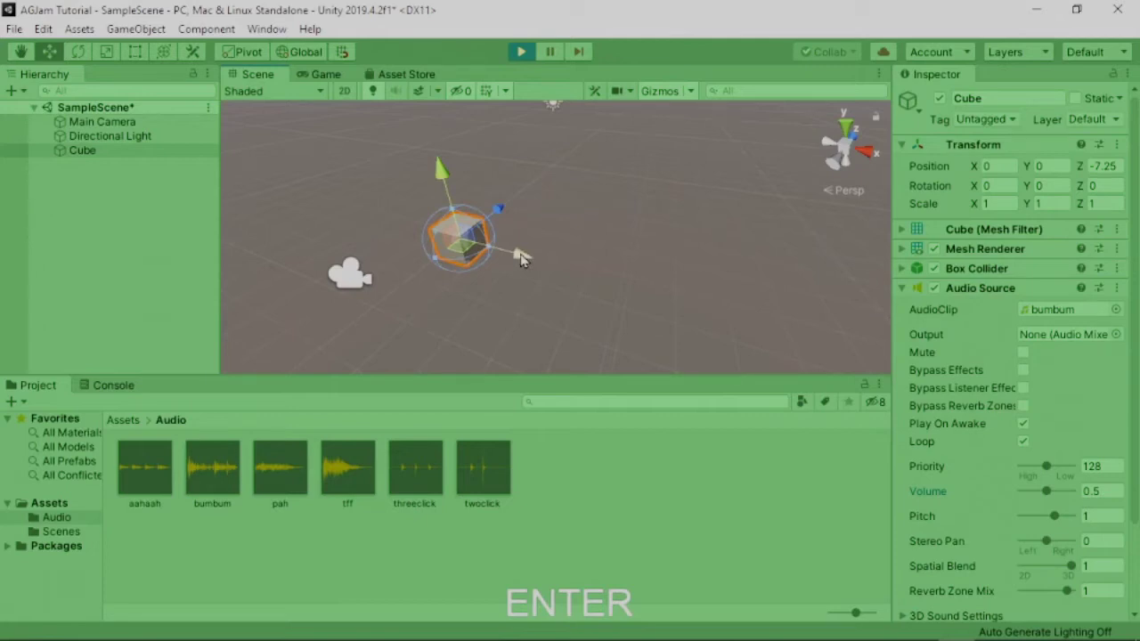
drag(522, 259, 710, 310)
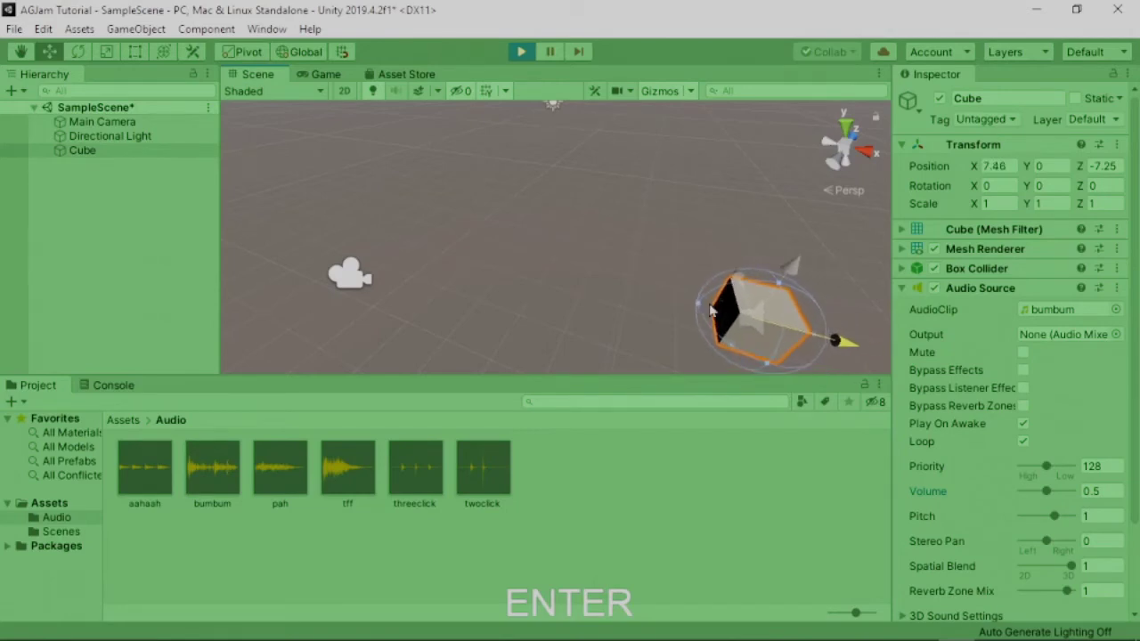
click(523, 51)
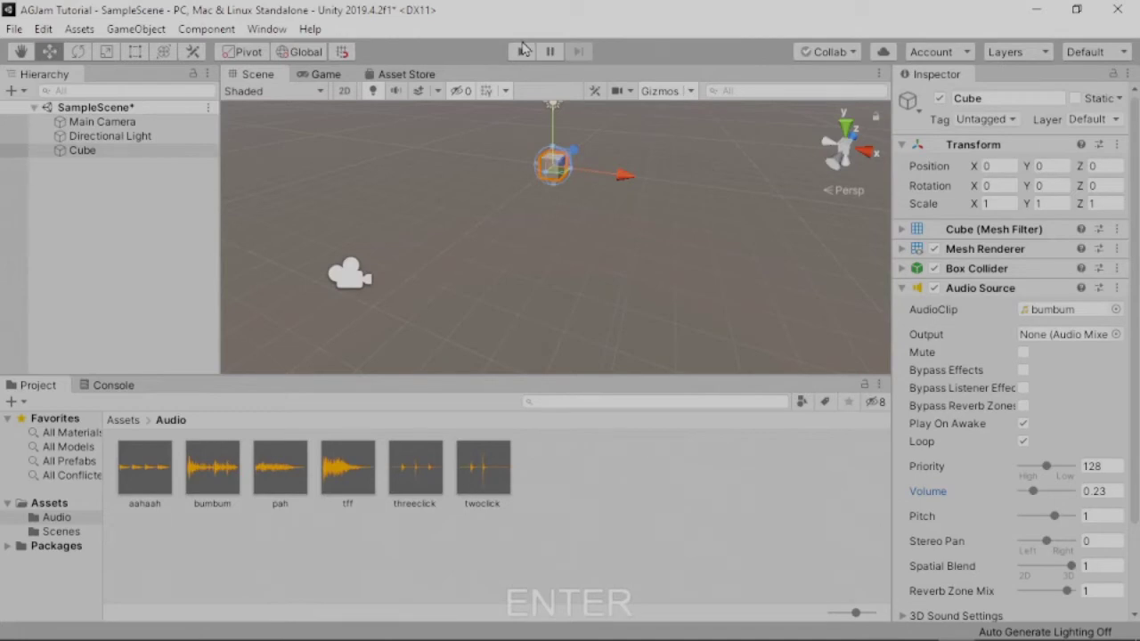
Save the current scene and the whole project
key(alt+Tab)
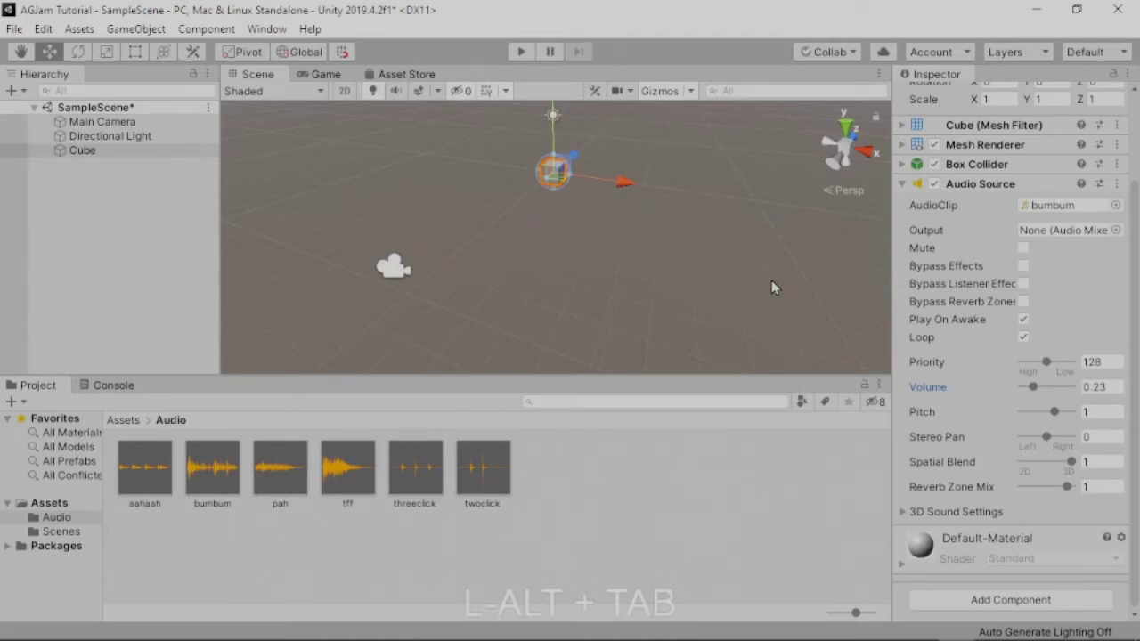
key(alt+Tab)
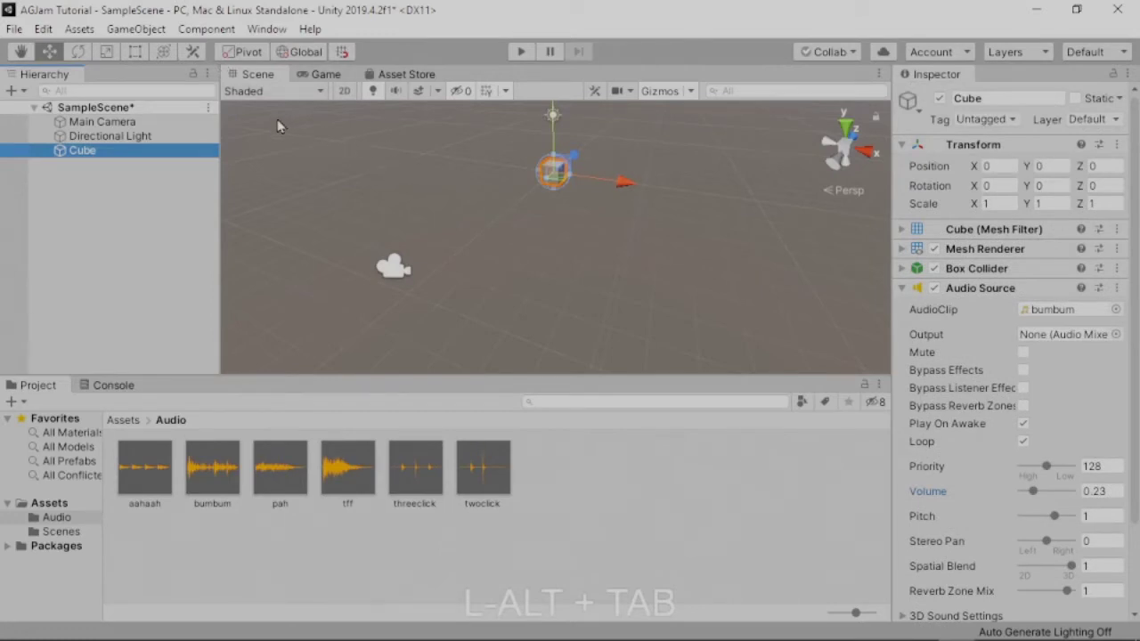
key(ctrl+s)
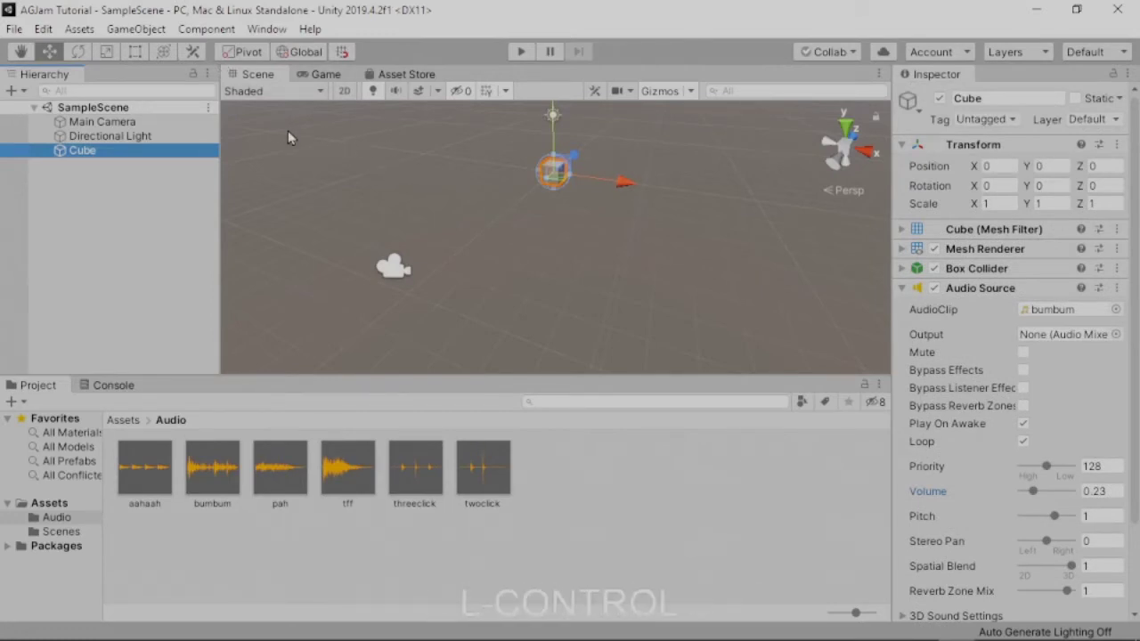
click(11, 30)
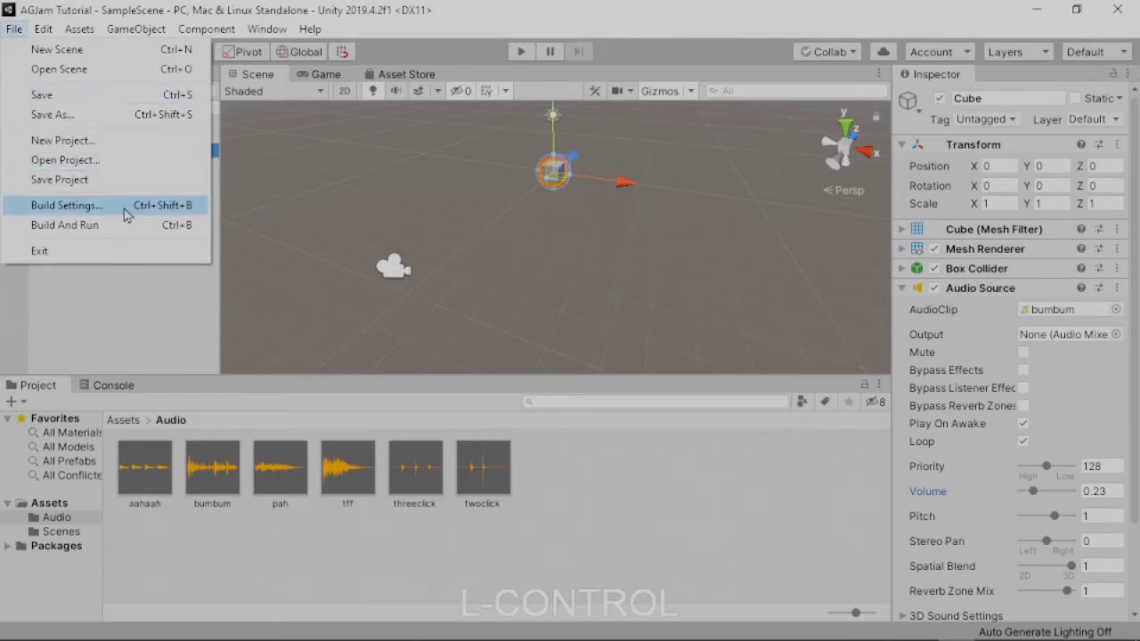
click(81, 185)
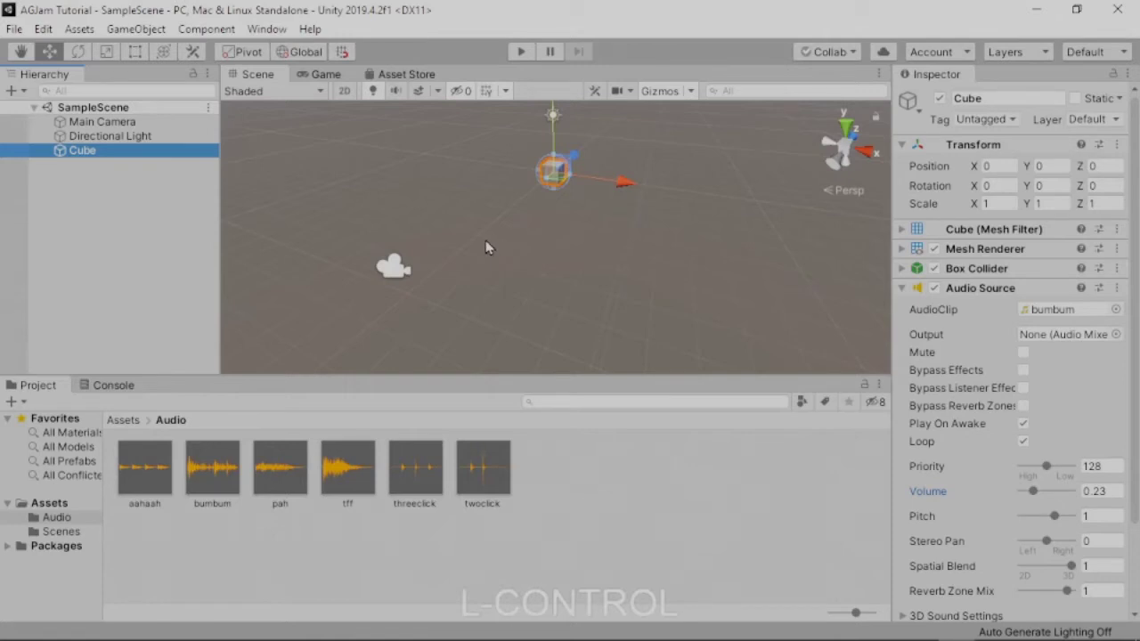
Set the AudioClip of the Cube's Audio Source to None
middle_drag(541, 211, 515, 247)
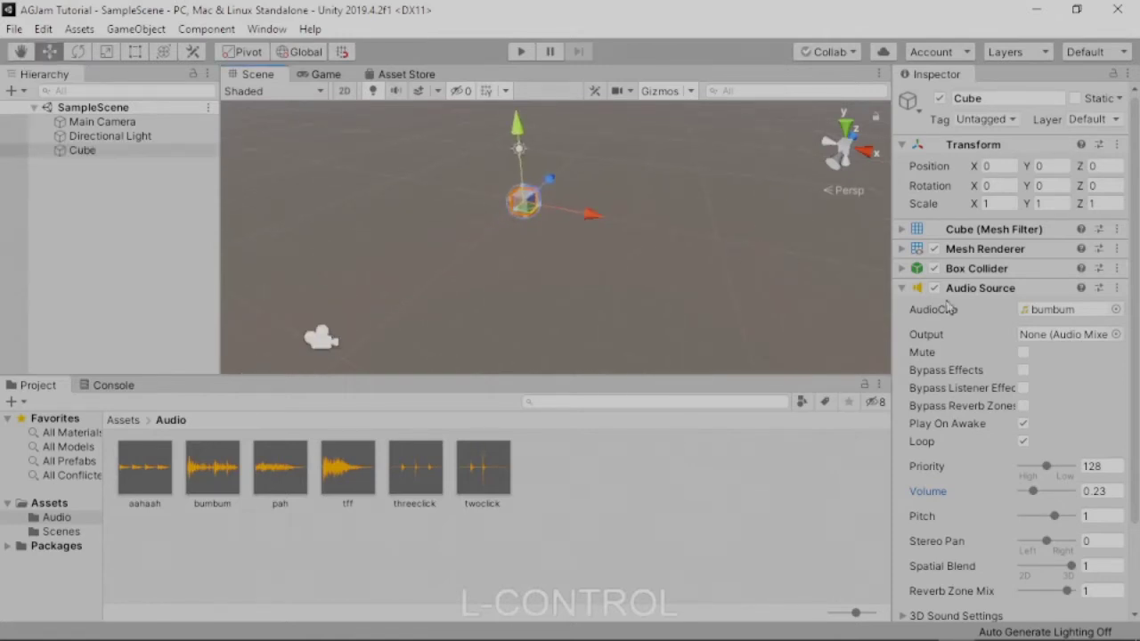
click(1115, 310)
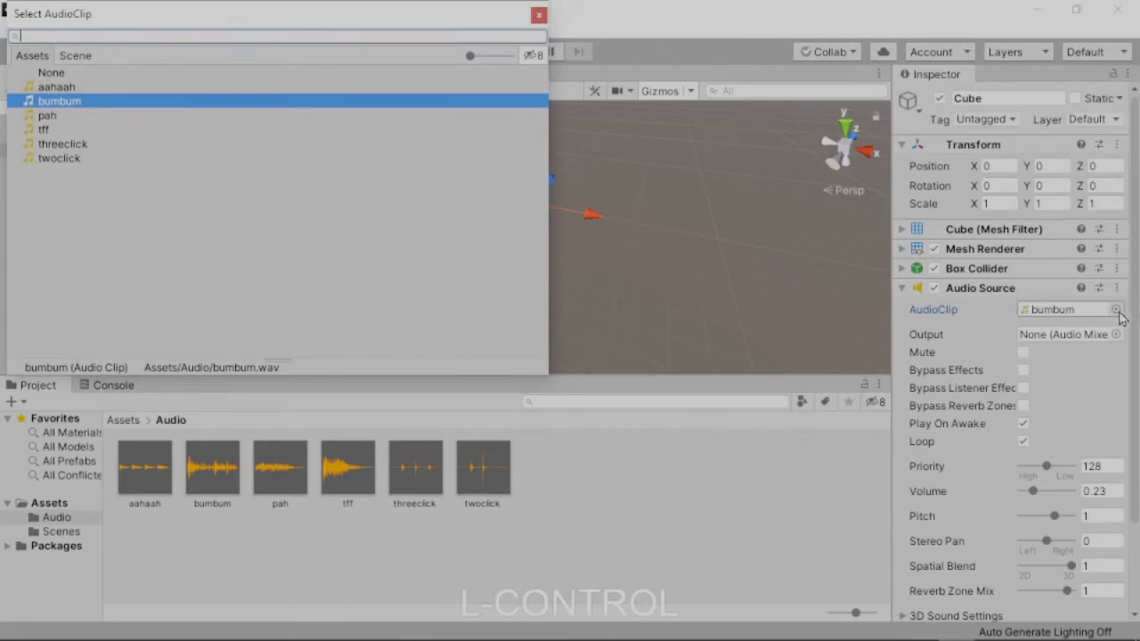
click(59, 74)
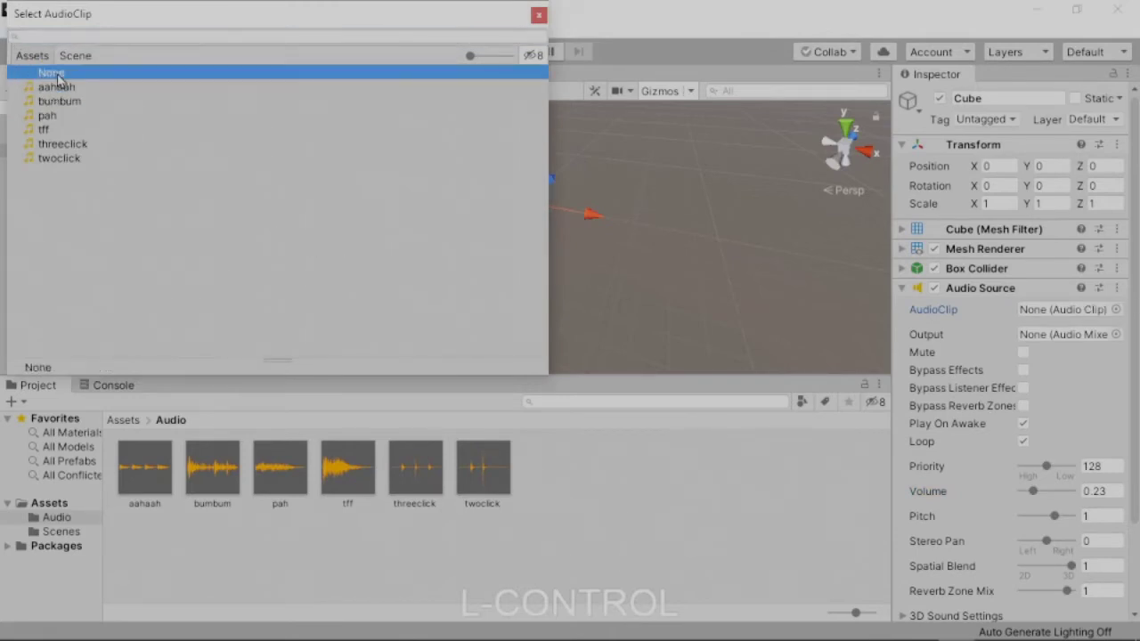
click(539, 15)
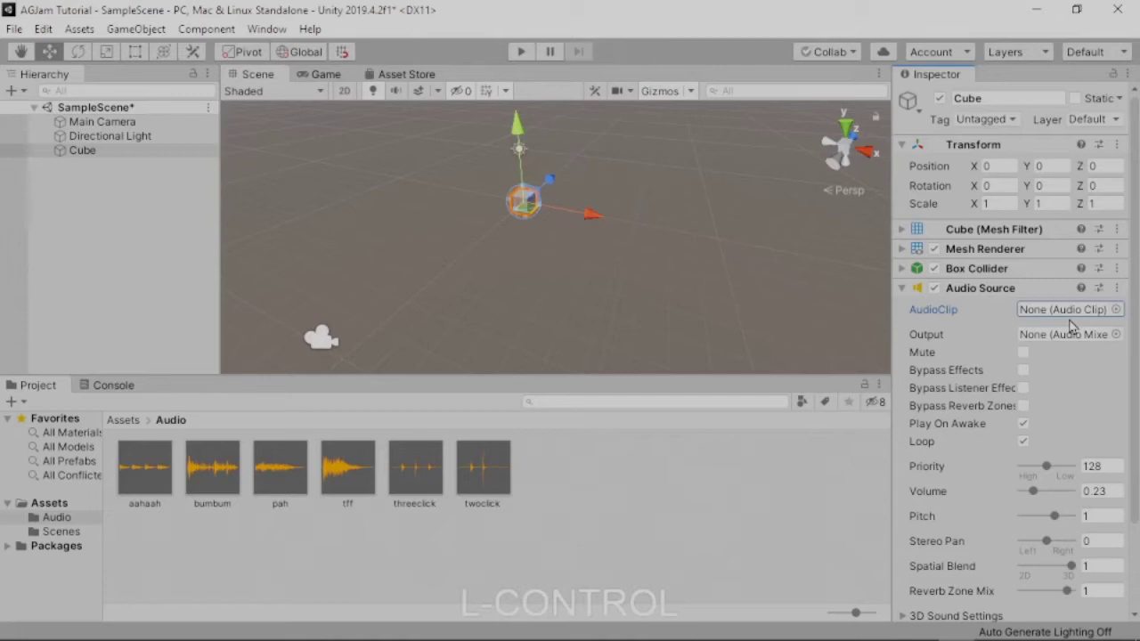
Focus the Scene view on the Cube, keep it selected, and open the Timeline window
double_click(136, 152)
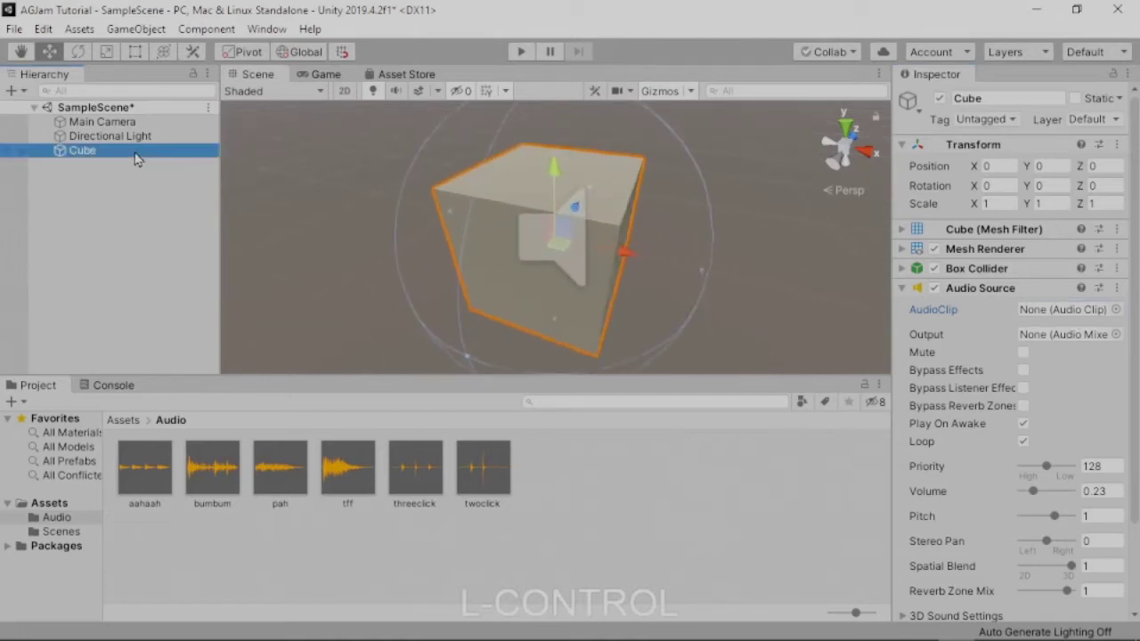
scroll(388, 205, down, 5)
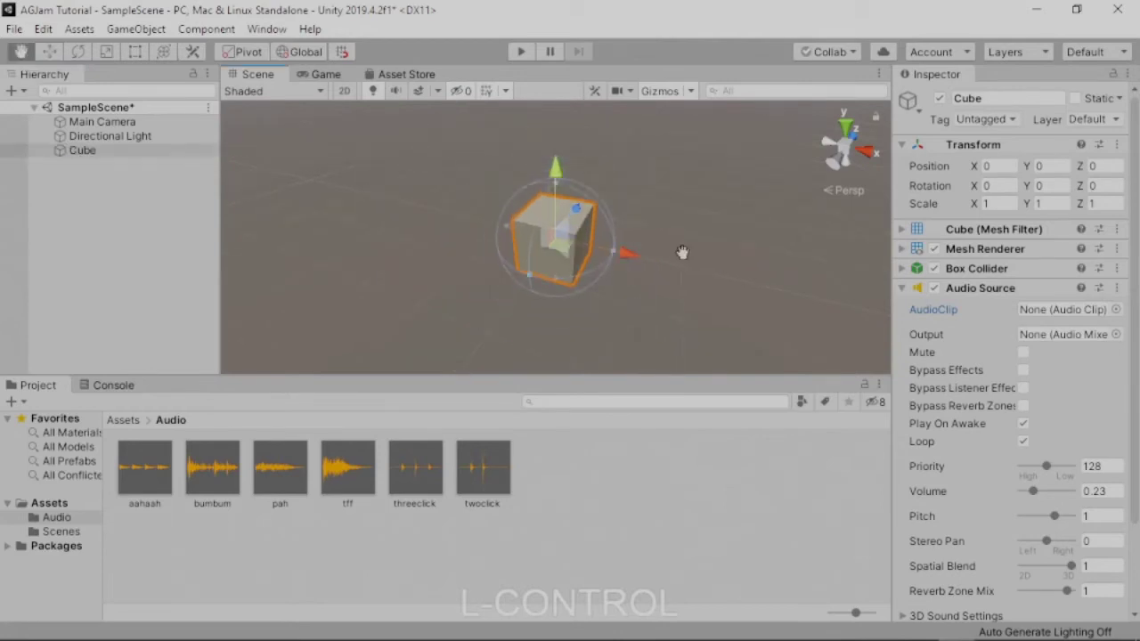
alt+drag(686, 260, 604, 247)
click(87, 150)
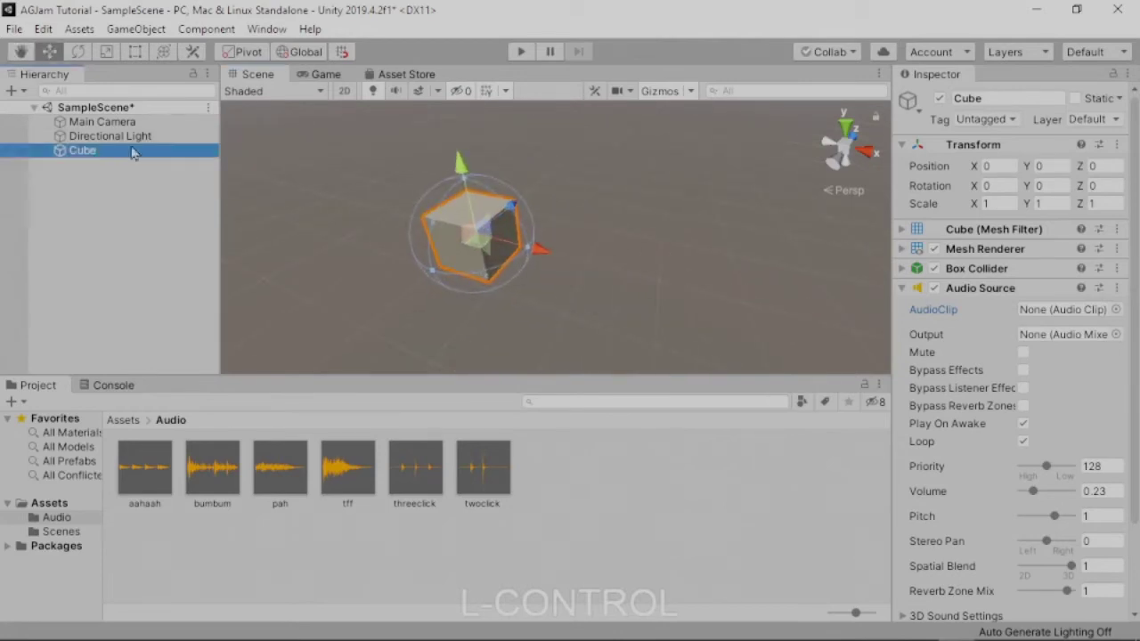
click(264, 29)
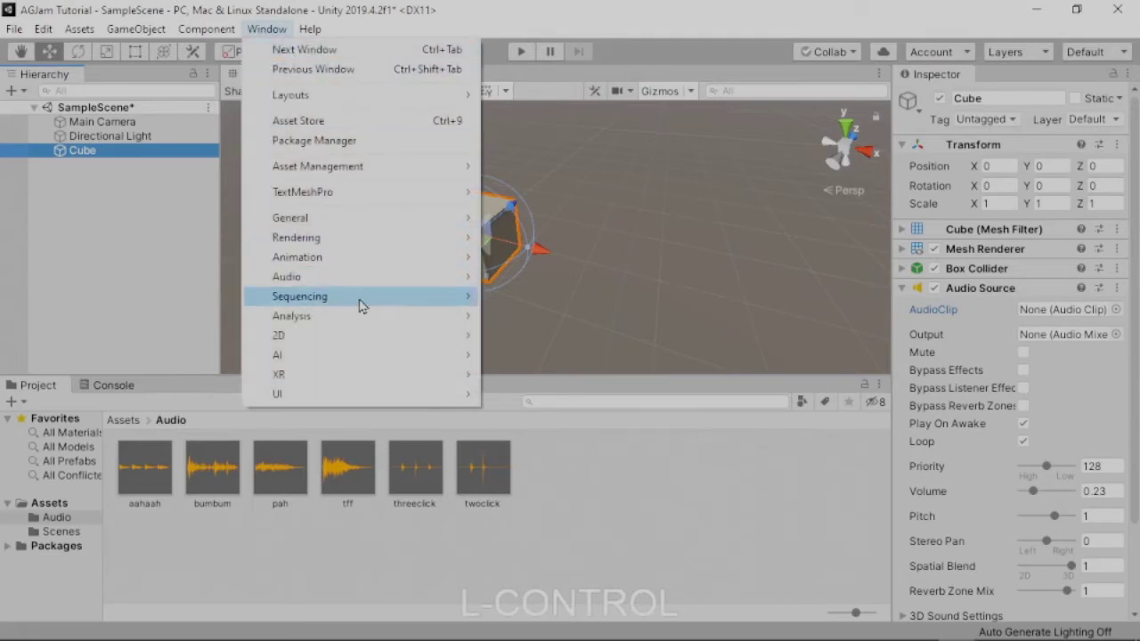
mouse_move(362, 305)
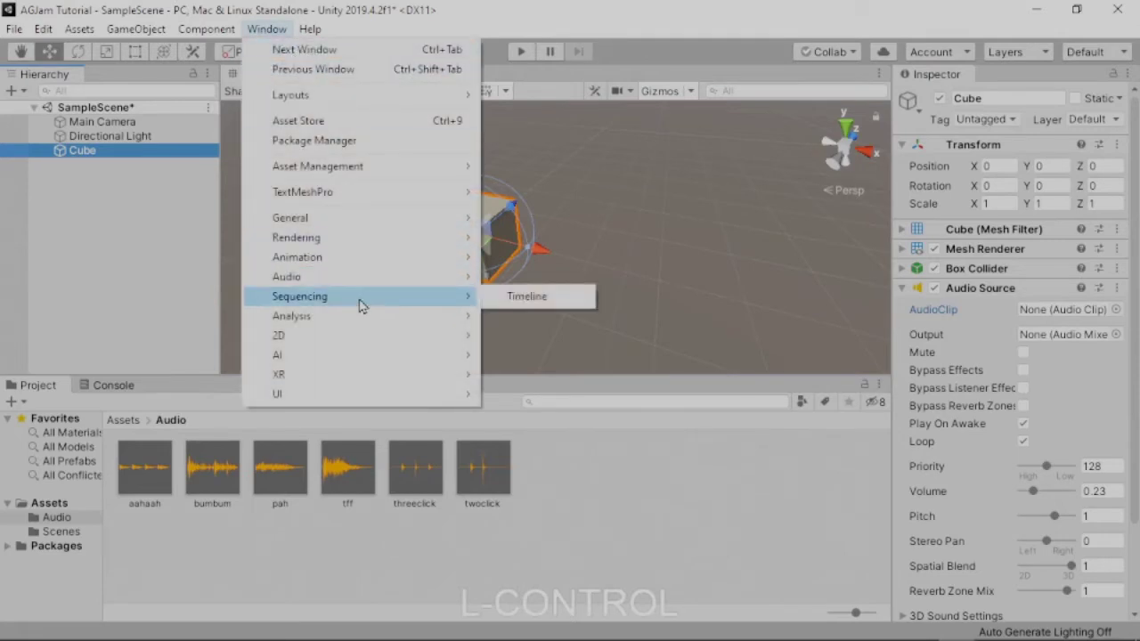
click(527, 299)
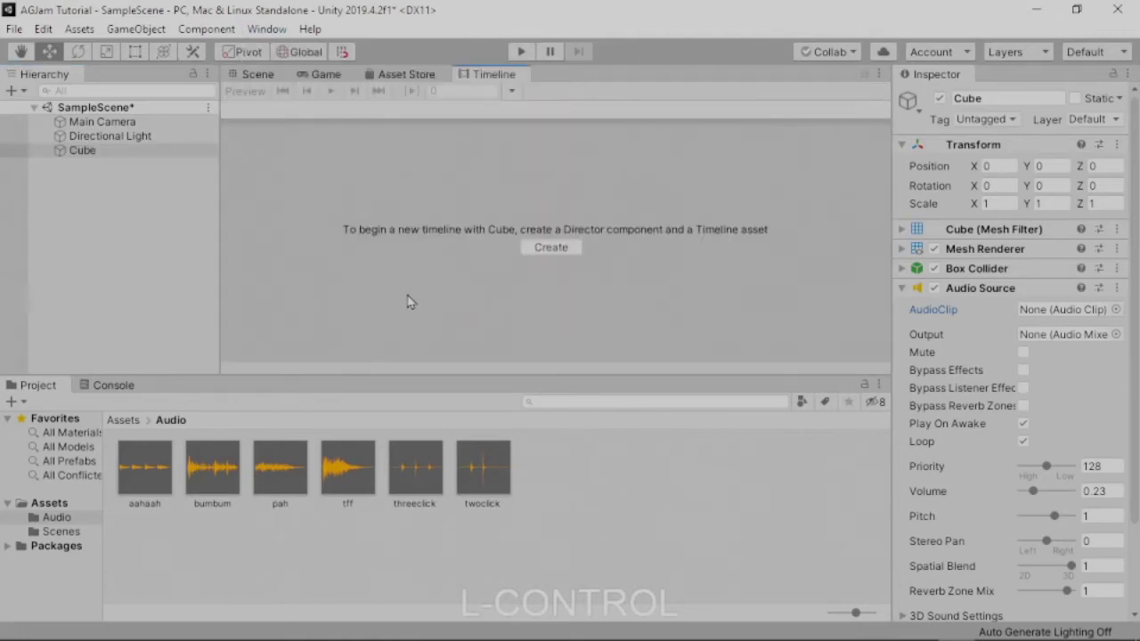
click(260, 75)
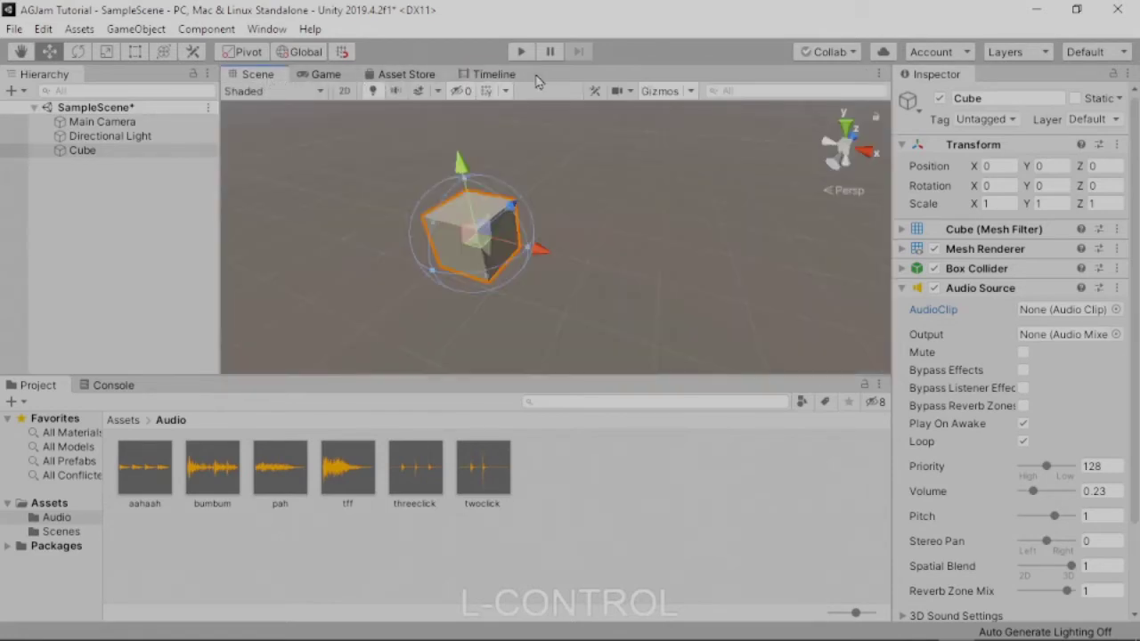
click(504, 75)
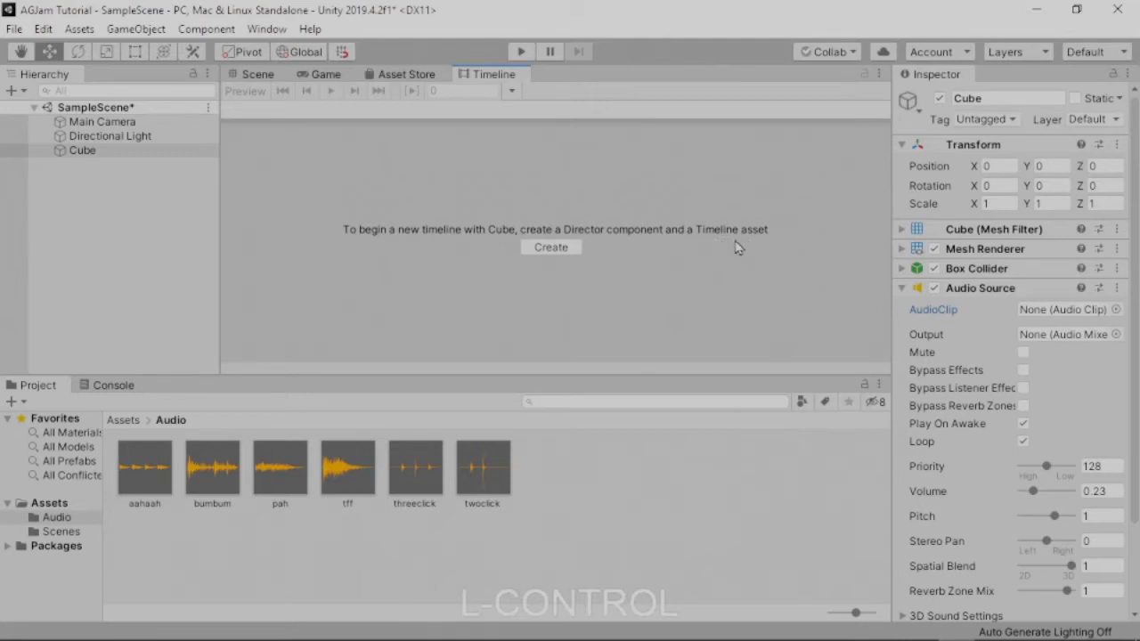
Start creating a timeline for the Cube and add a new folder named Timelines inside Assets to store it
click(550, 248)
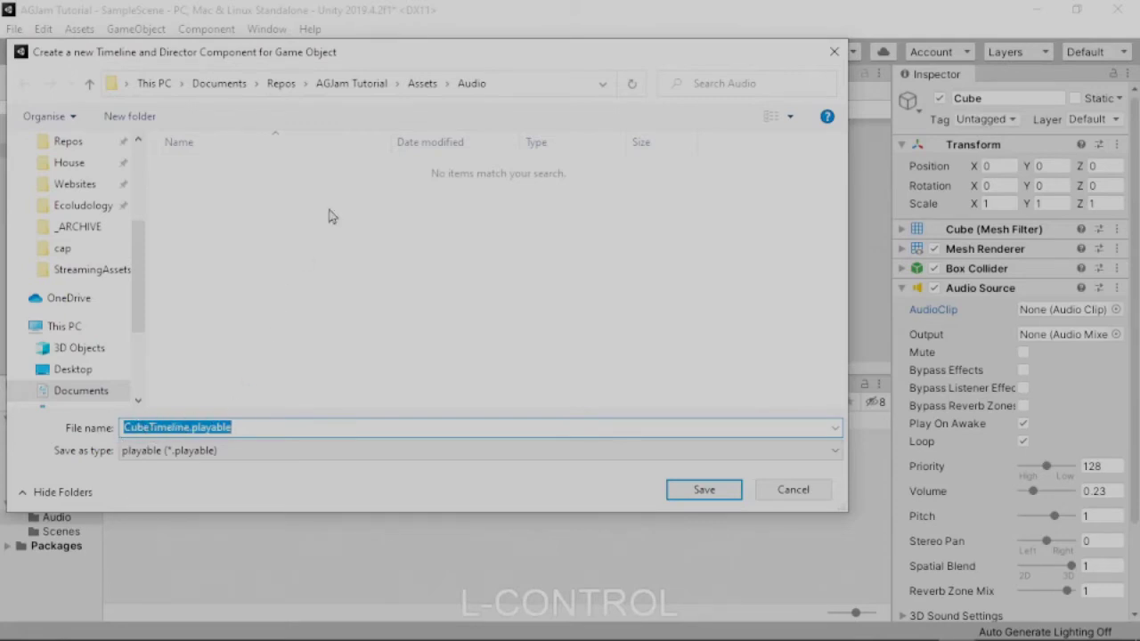
click(423, 84)
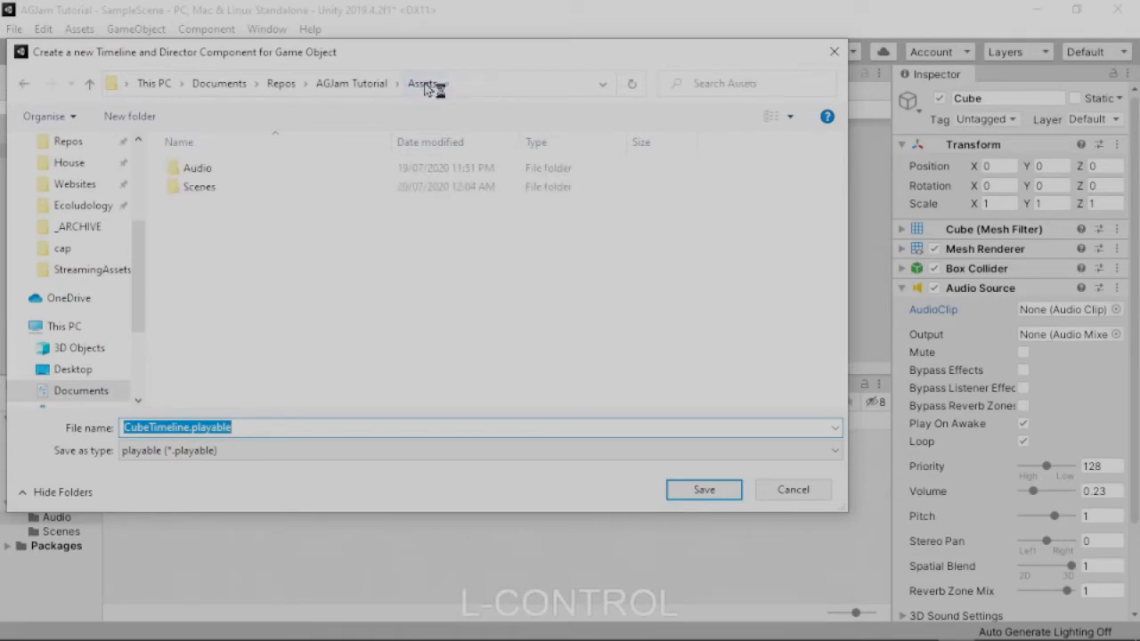
click(225, 238)
right_click(224, 239)
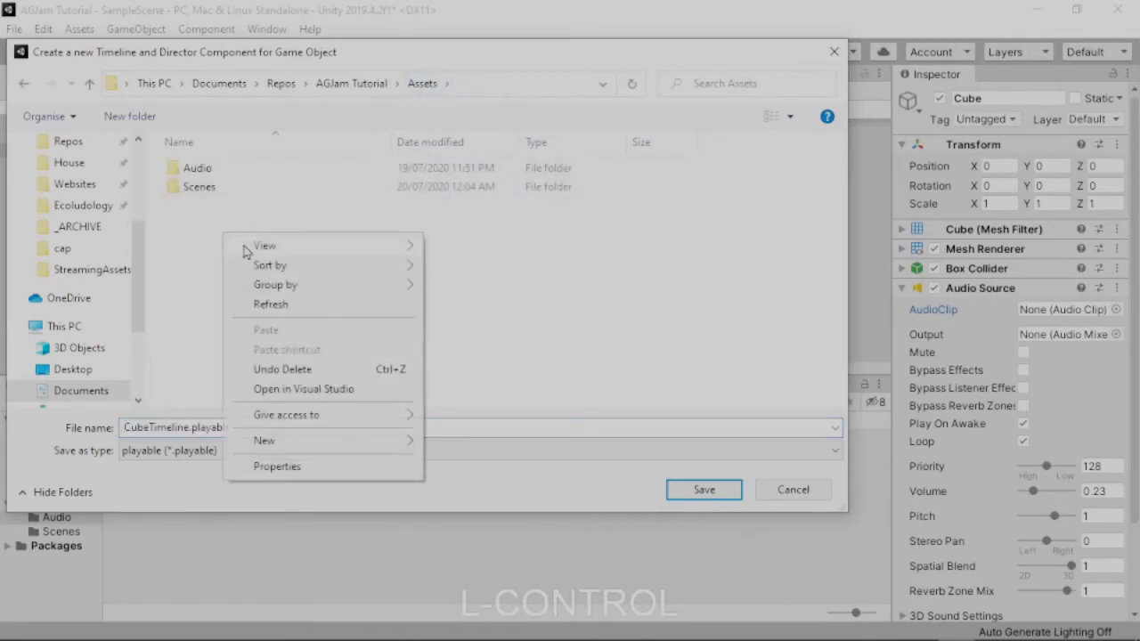
mouse_move(312, 450)
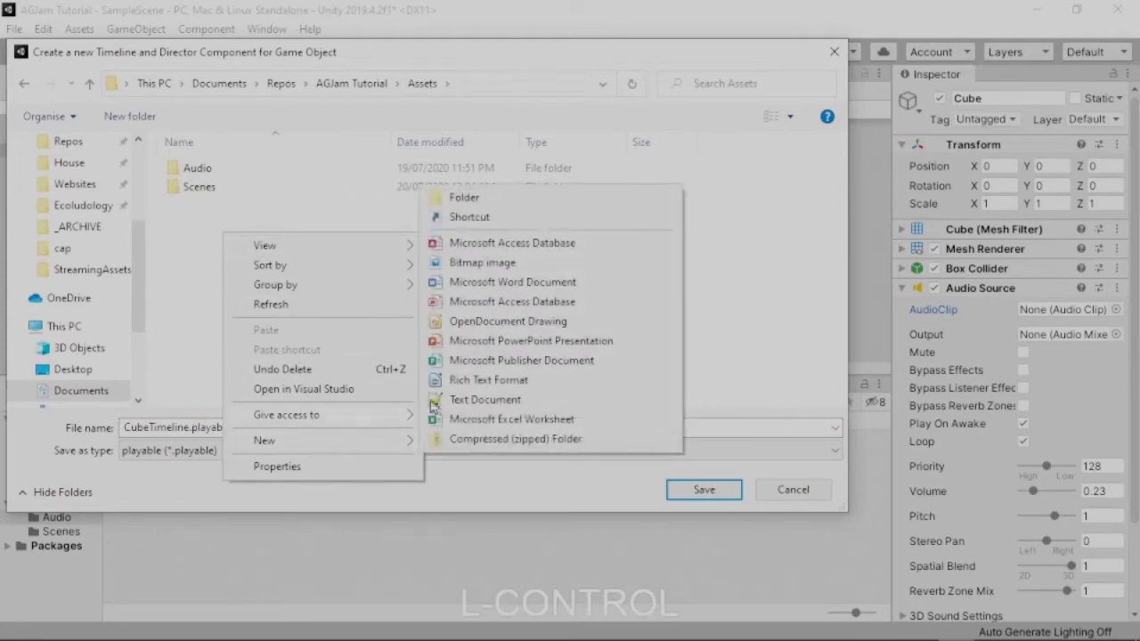
click(472, 196)
text(T)
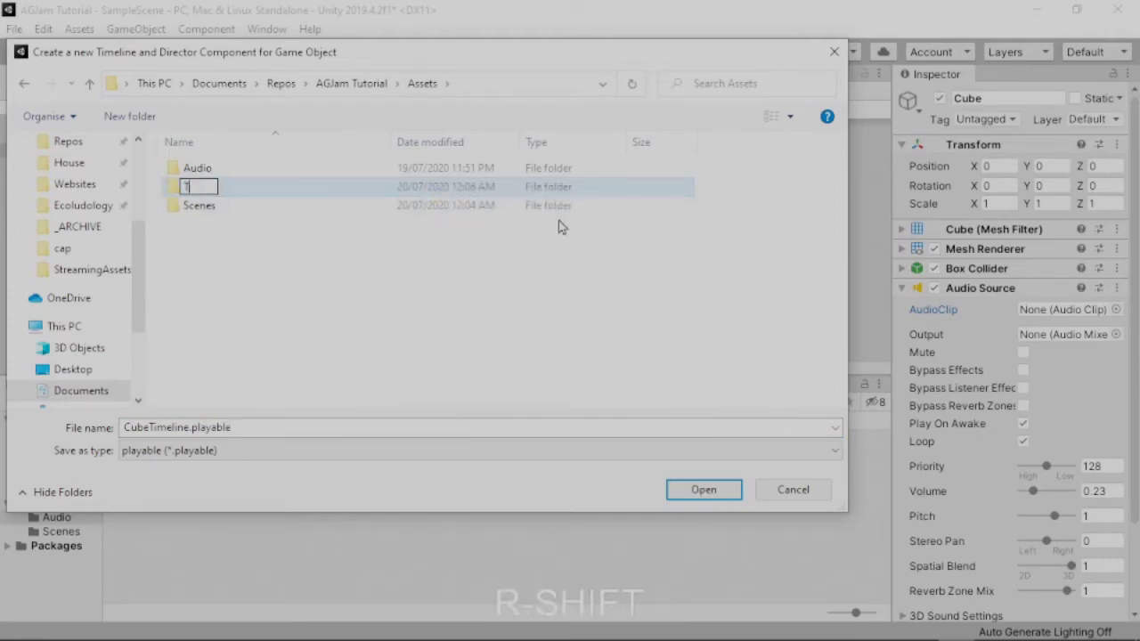
text(imelines)
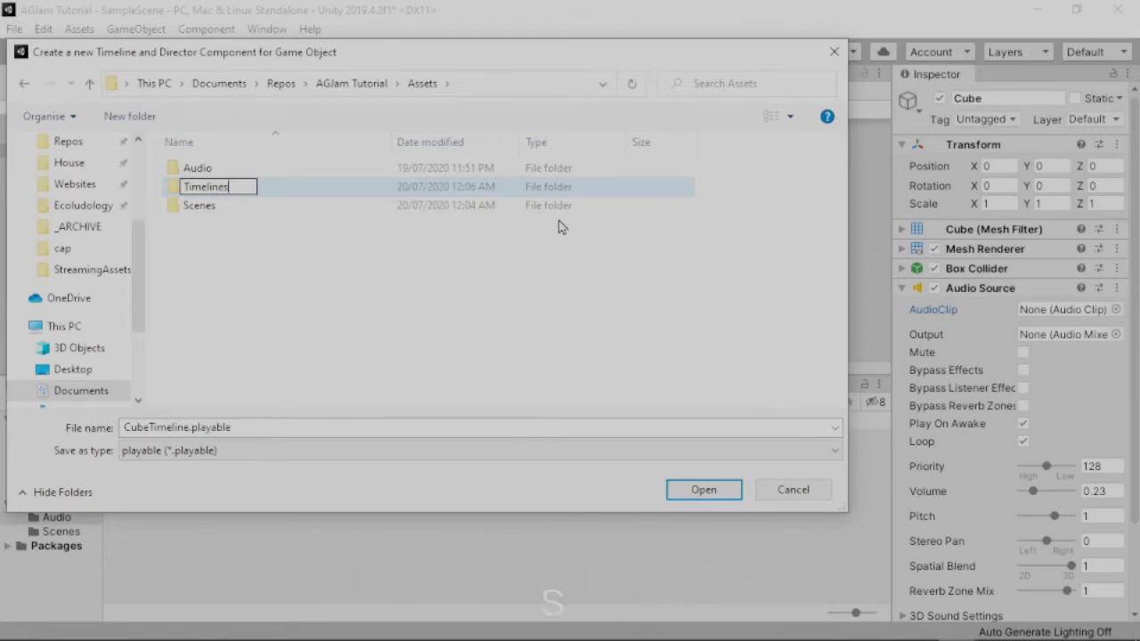
key(Return)
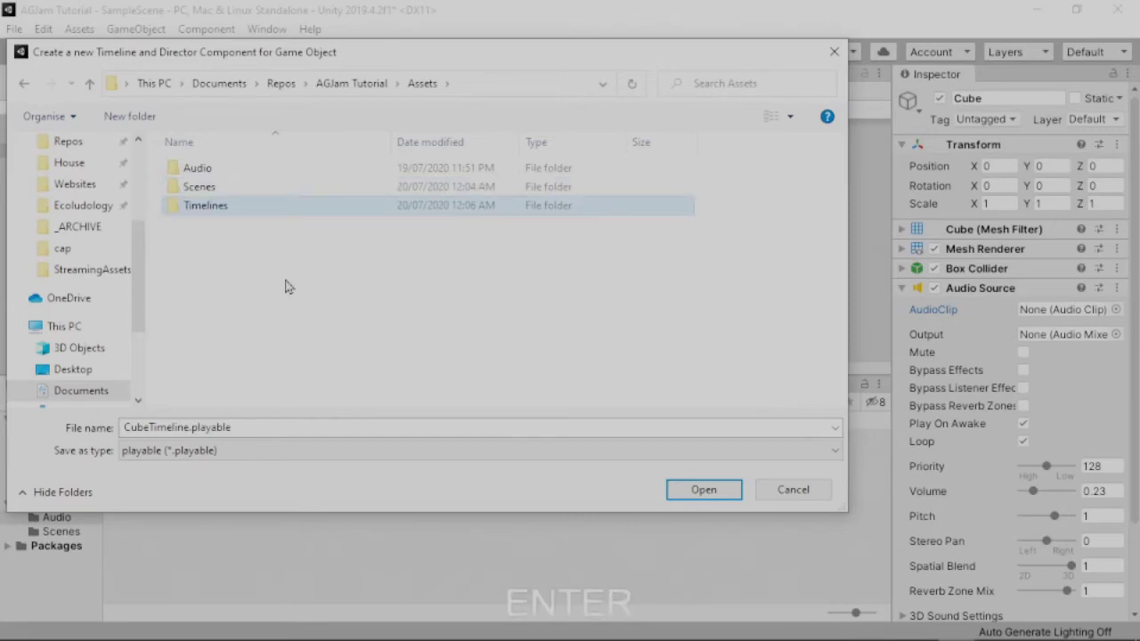
Save the Cube's timeline as CubeTimeline.playable in the Timelines folder
click(188, 427)
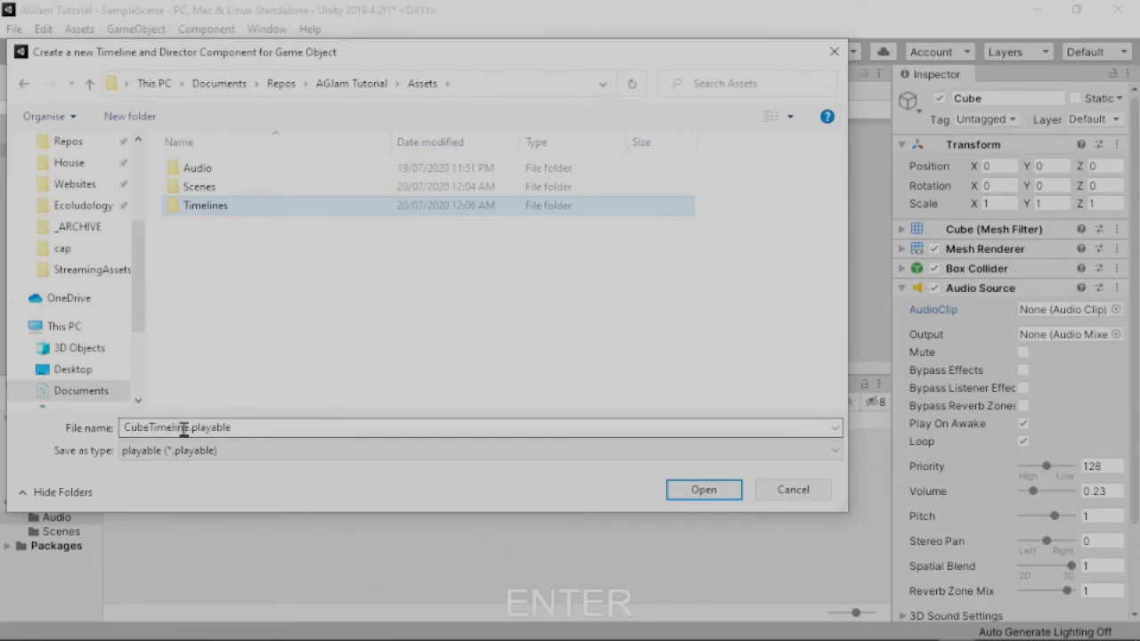
click(709, 492)
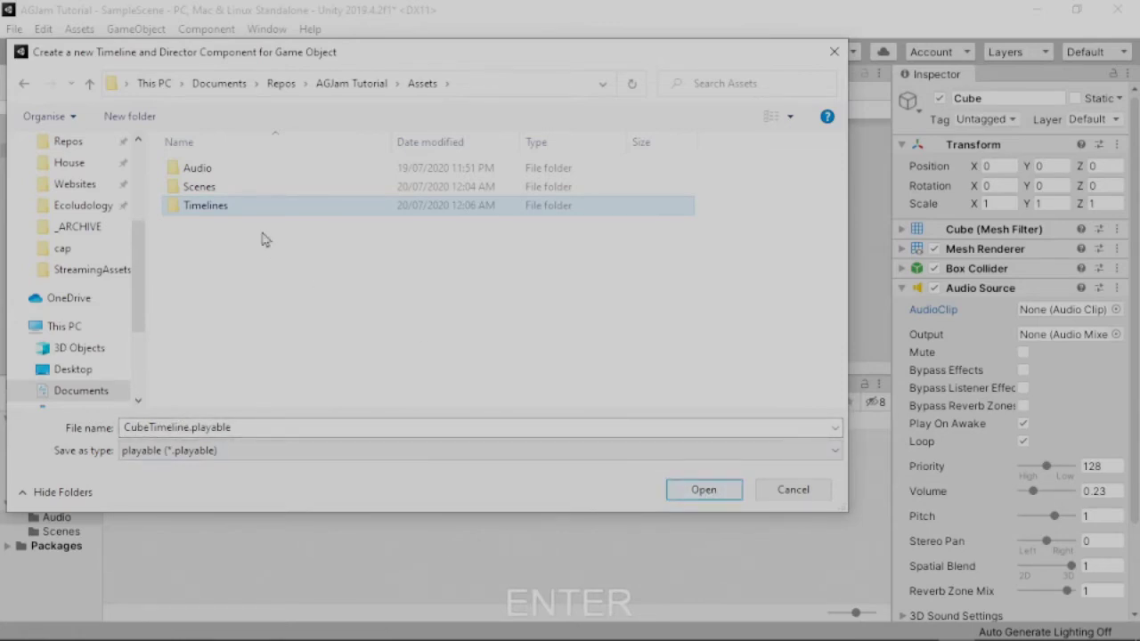
double_click(242, 210)
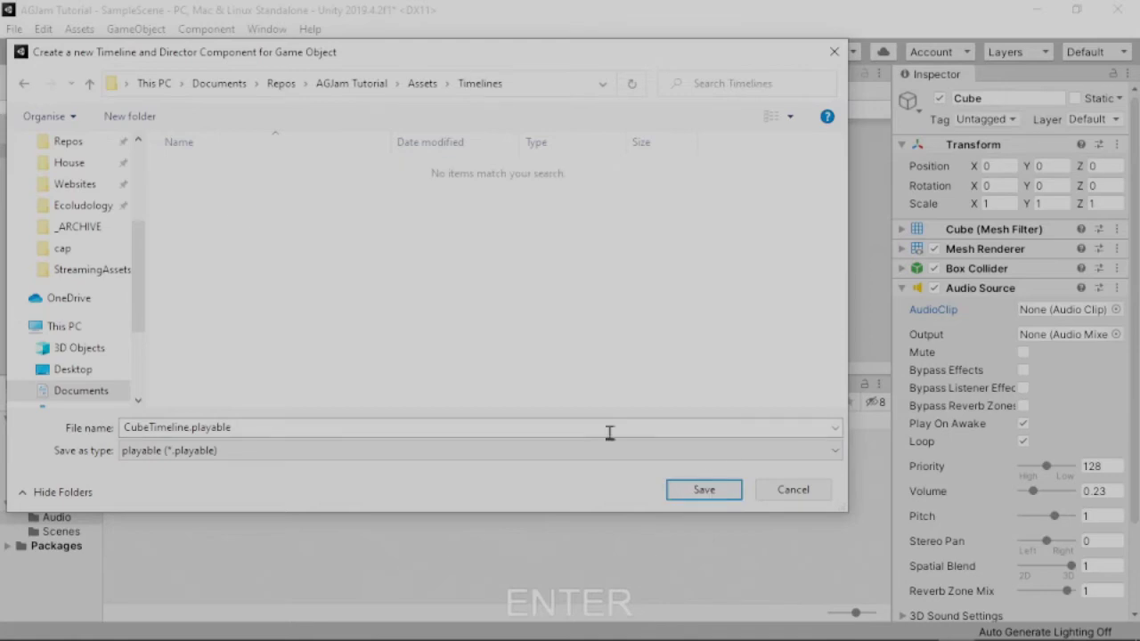
click(704, 491)
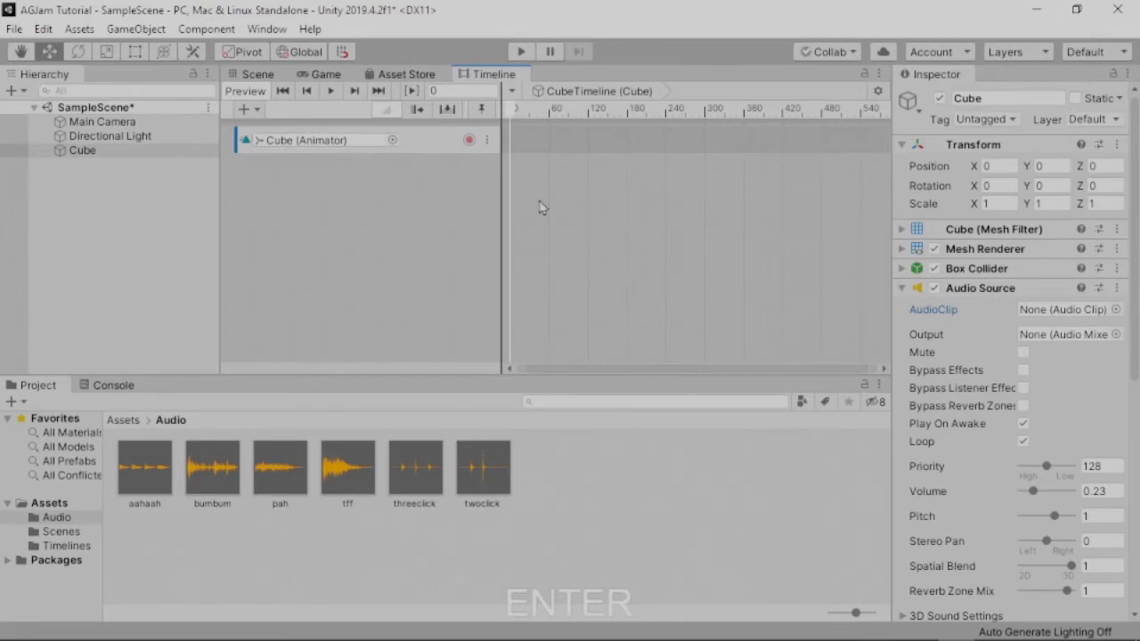
Add the bumbum audio clip to CubeTimeline on a new audio track and move it to start at frame 0
scroll(1013, 360, down, 10)
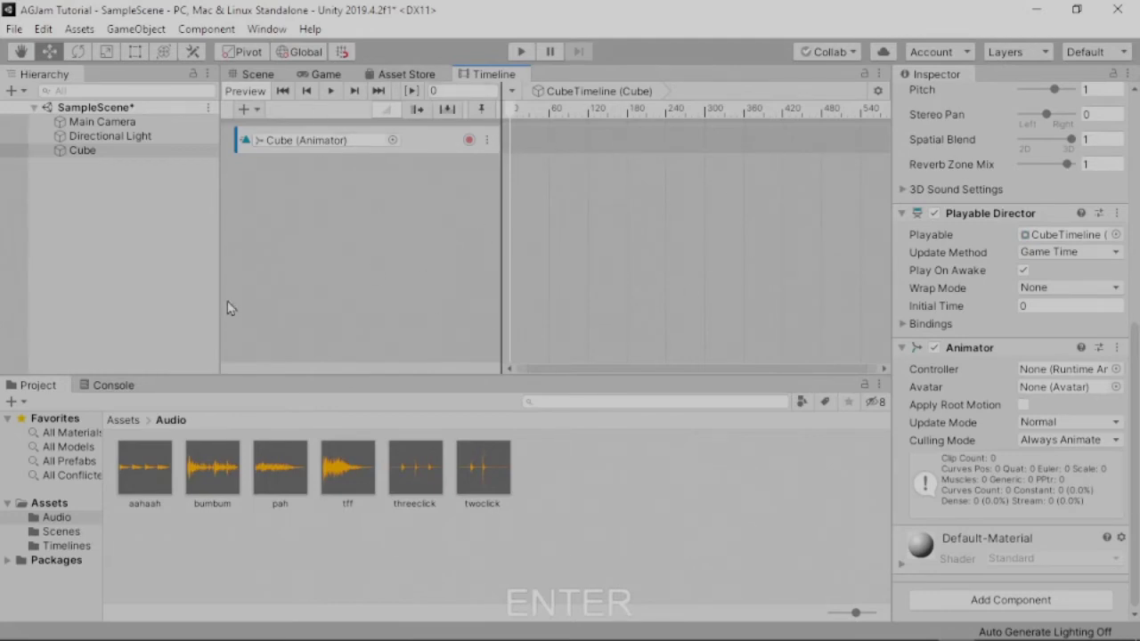
click(201, 479)
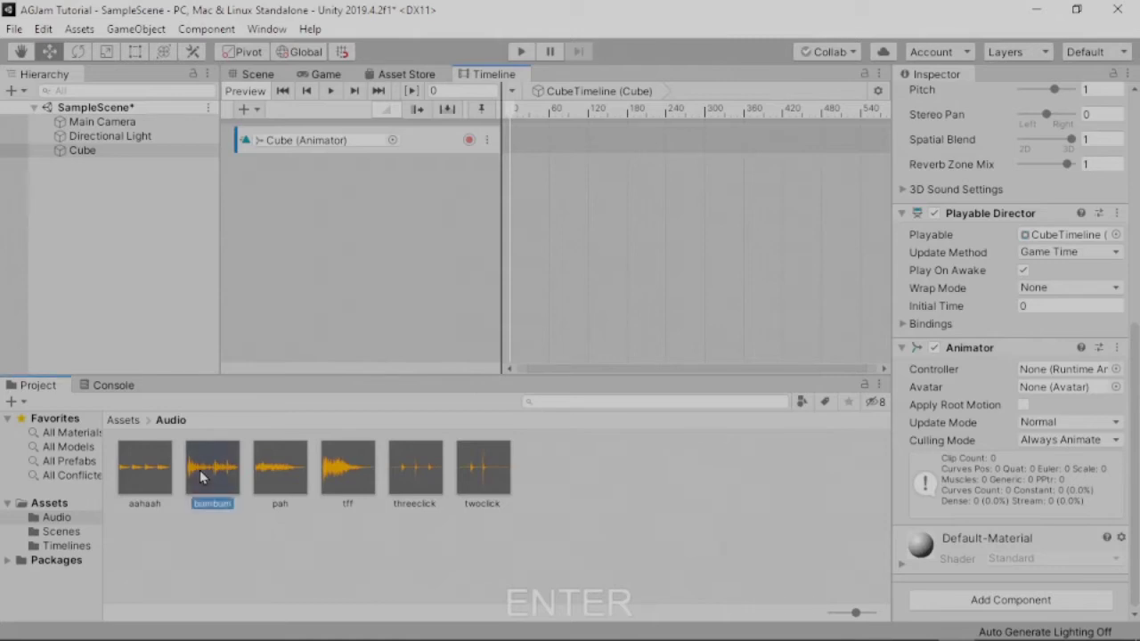
drag(201, 479, 552, 178)
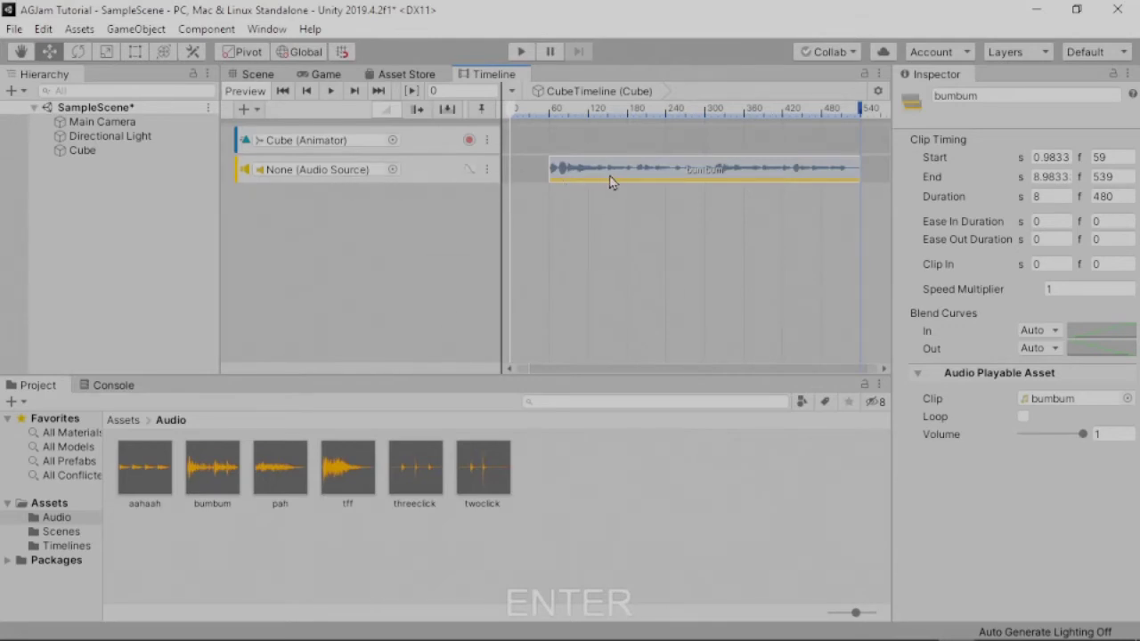
drag(647, 181, 609, 180)
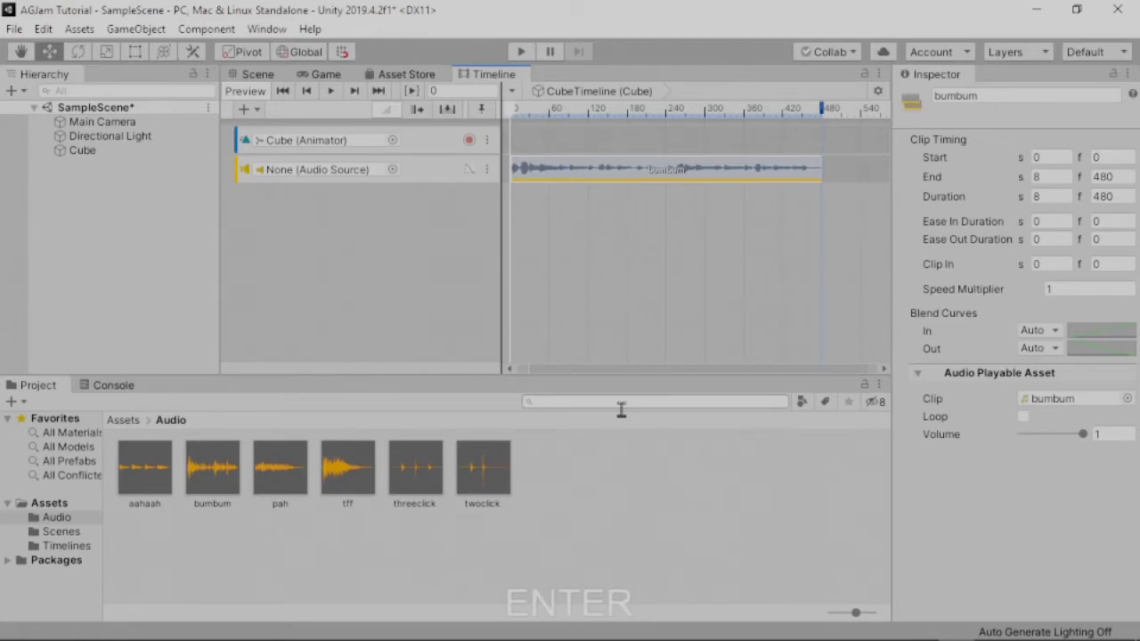
Examine the bumbum clip in the timeline at different track heights, time scales and ranges
ctrl+scroll(672, 250, up, 2)
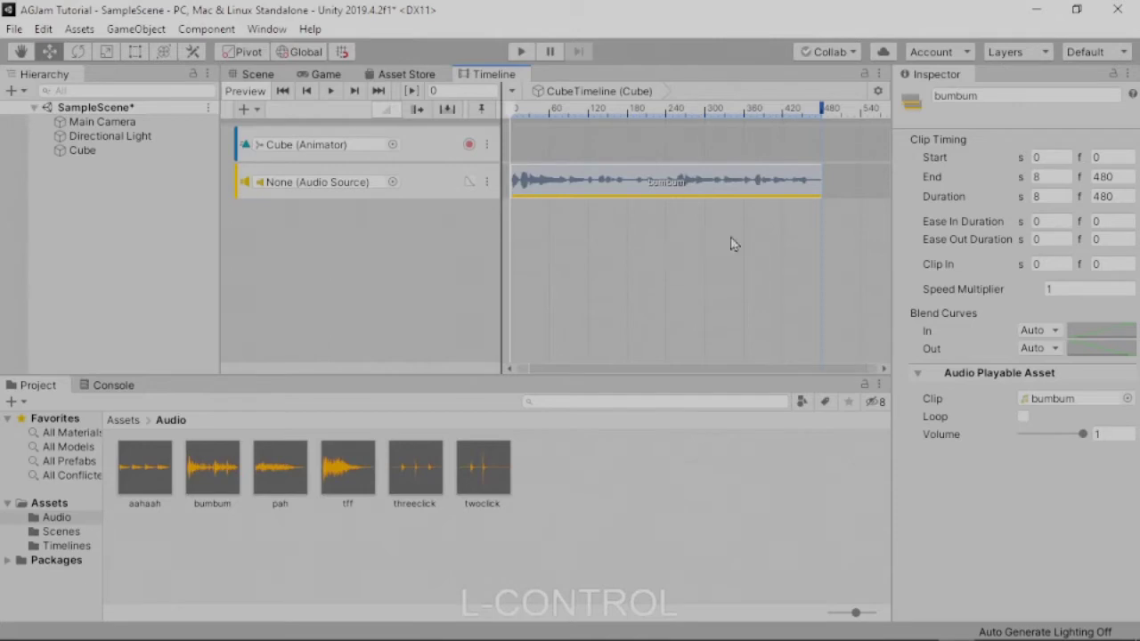
scroll(666, 233, down, 6)
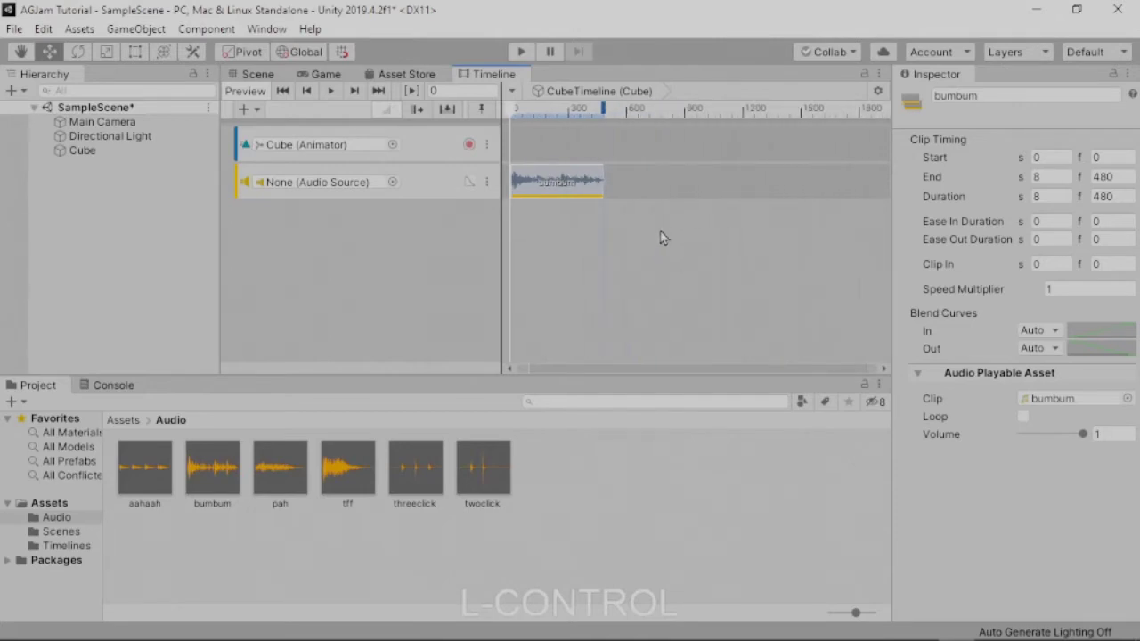
scroll(663, 239, up, 6)
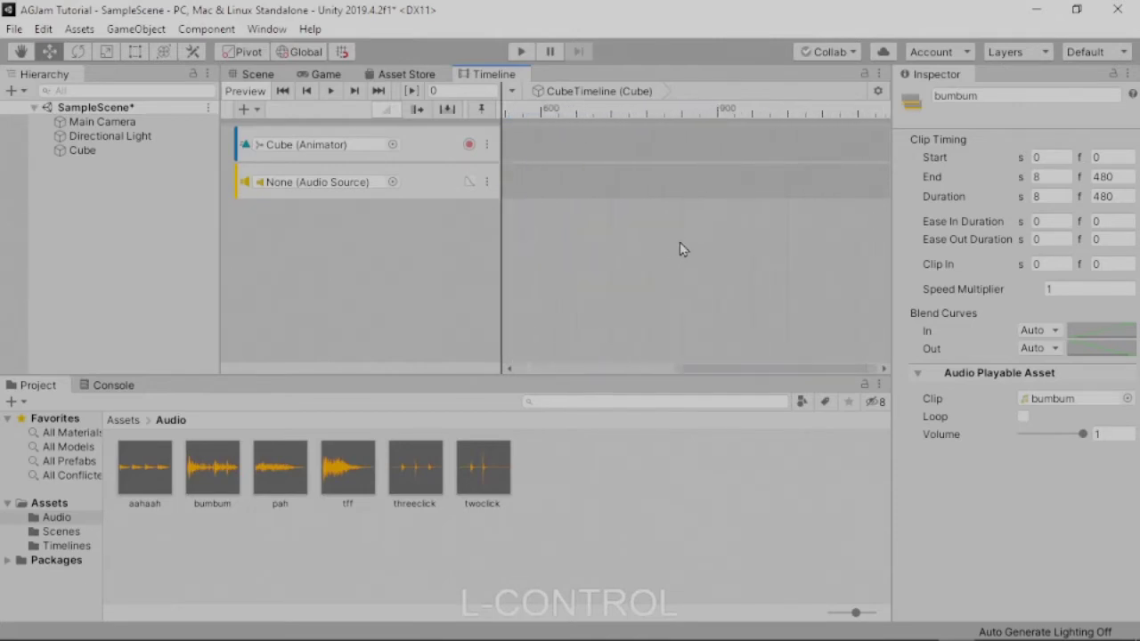
scroll(680, 249, down, 5)
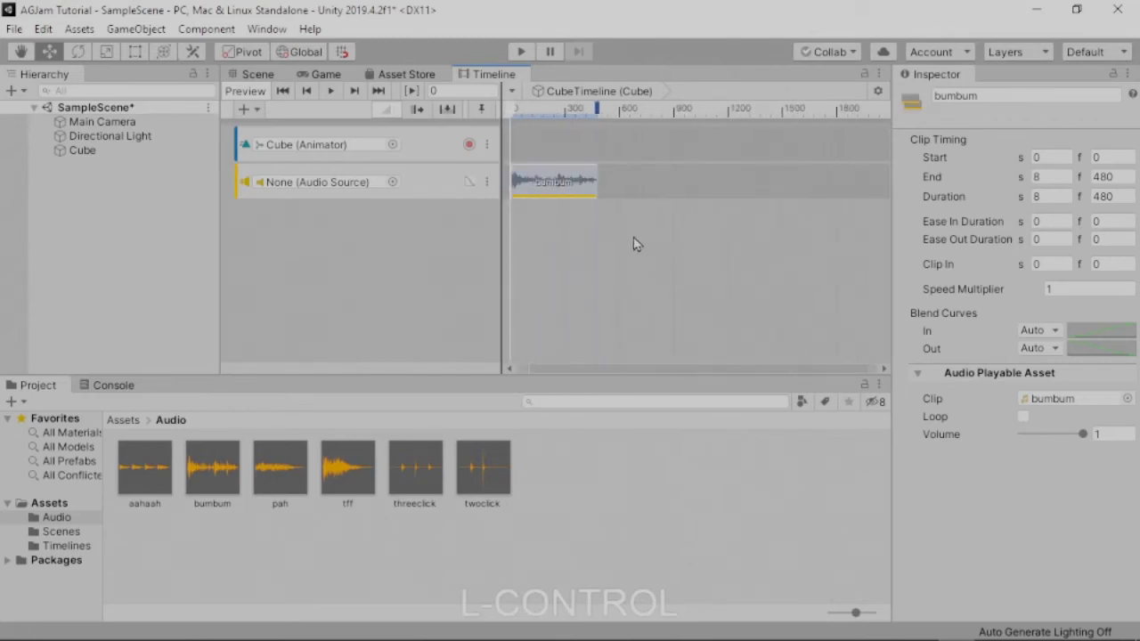
ctrl+scroll(638, 252, down, 2)
ctrl+scroll(647, 255, up, 4)
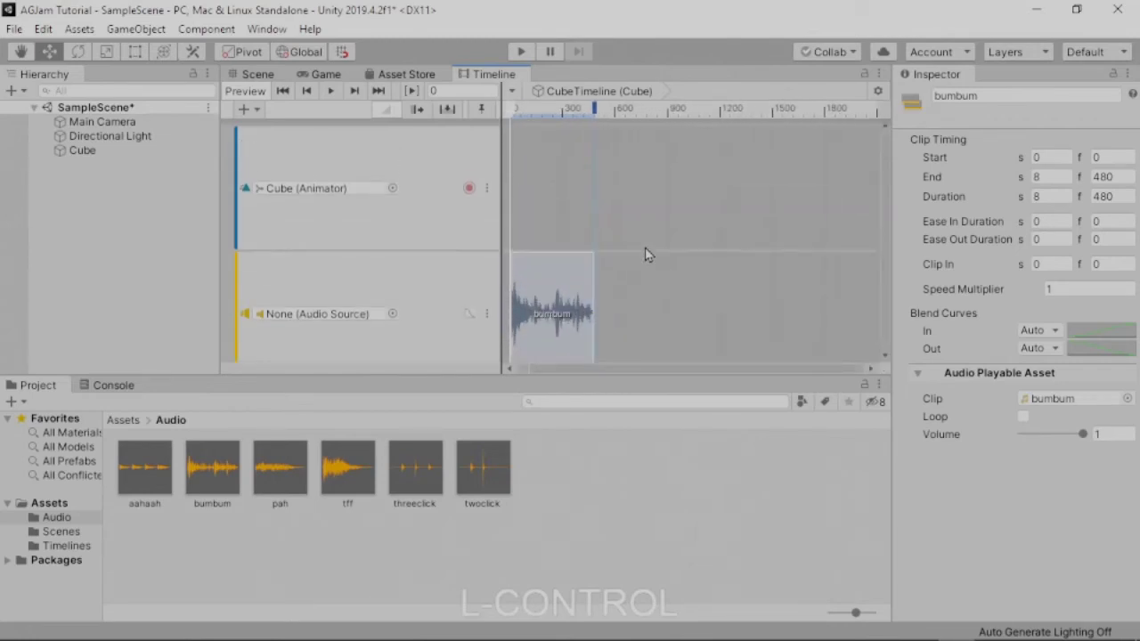
ctrl+scroll(650, 254, down, 4)
ctrl+scroll(655, 255, up, 2)
ctrl+scroll(656, 257, down, 2)
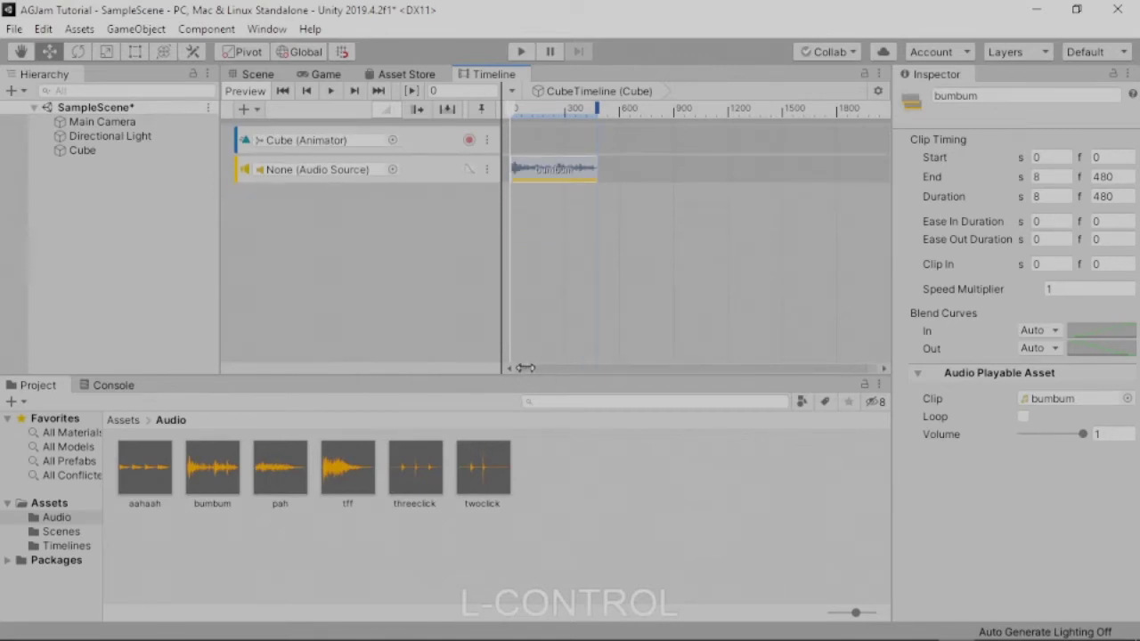
drag(525, 368, 648, 395)
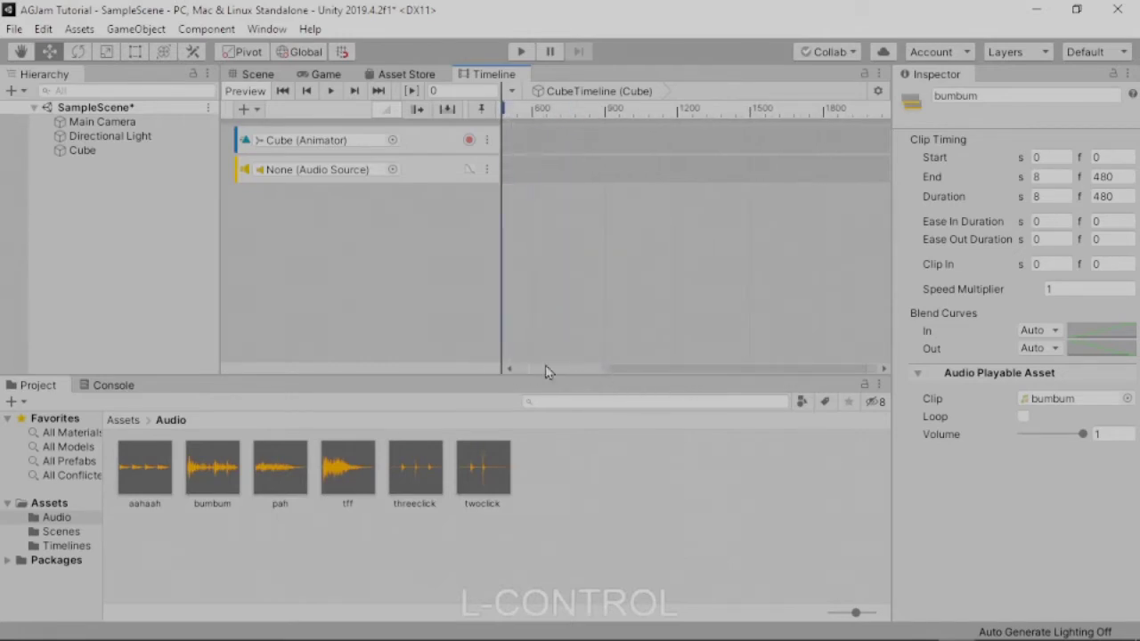
drag(598, 372, 495, 370)
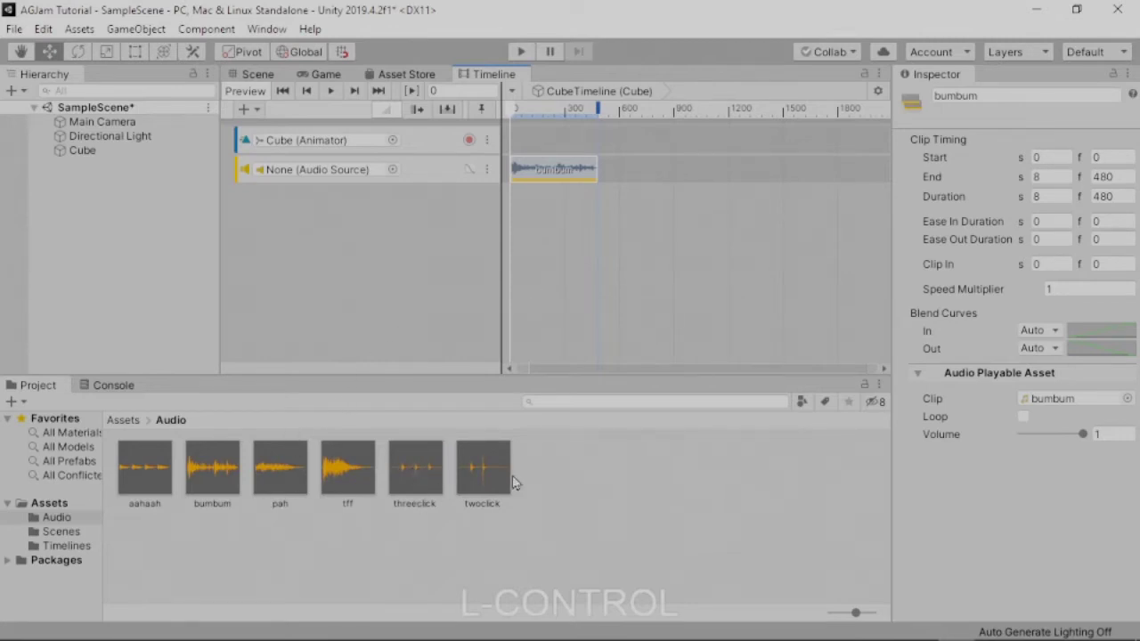
Place three threeclick clips and one twoclick clip back to back from frame 0 on a second audio track
drag(409, 483, 522, 204)
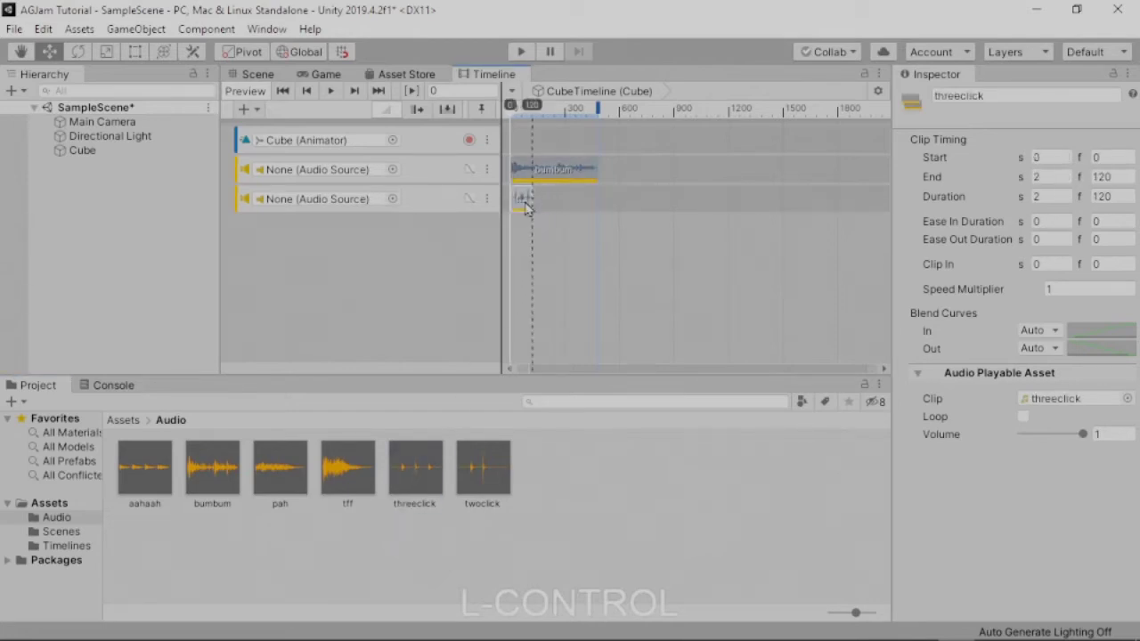
ctrl+scroll(549, 189, up, 4)
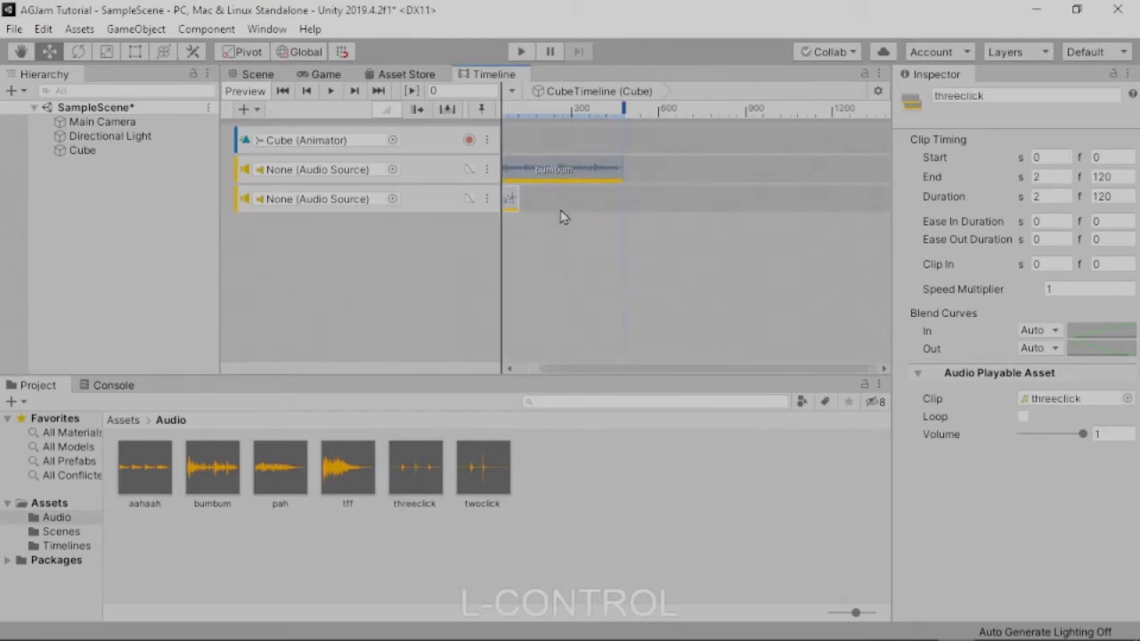
scroll(571, 374, left, 2)
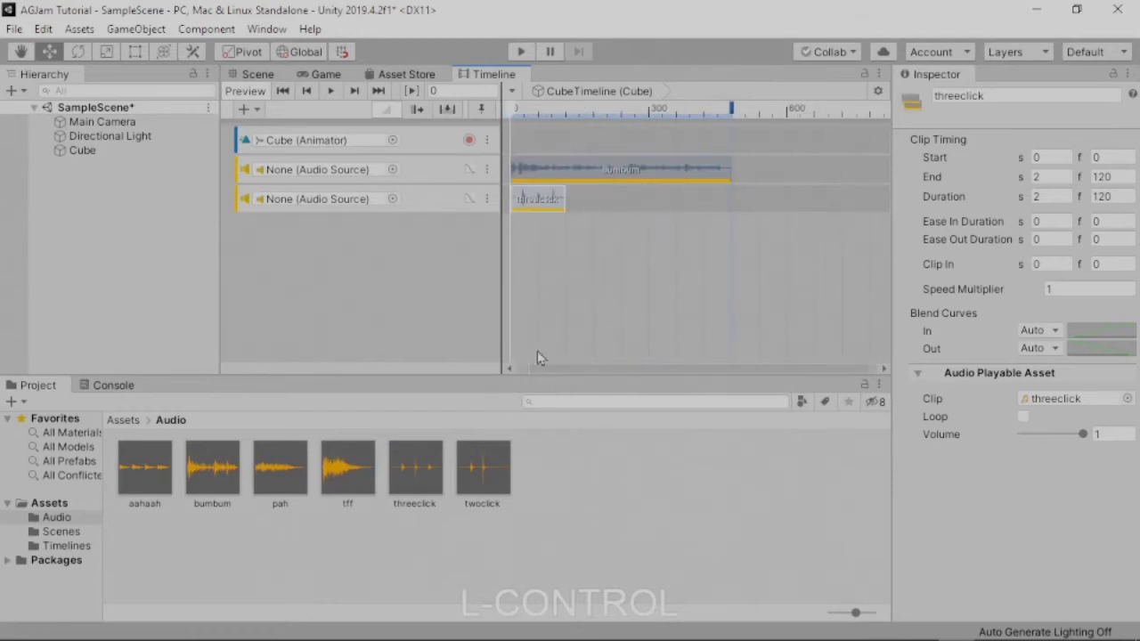
drag(419, 488, 597, 202)
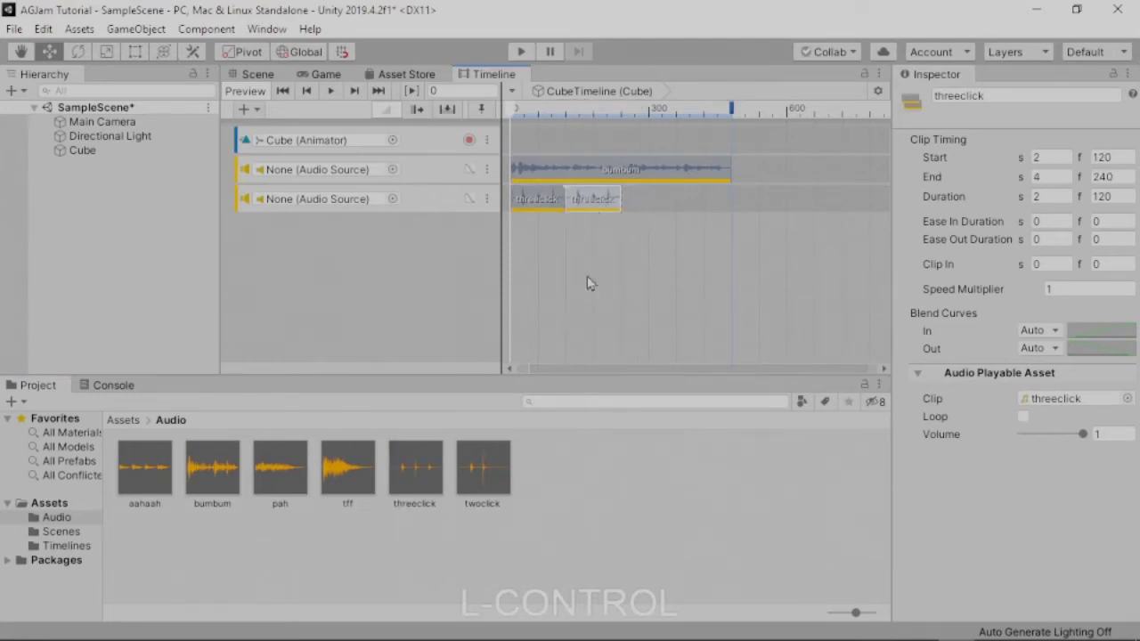
drag(431, 473, 643, 204)
drag(483, 472, 706, 210)
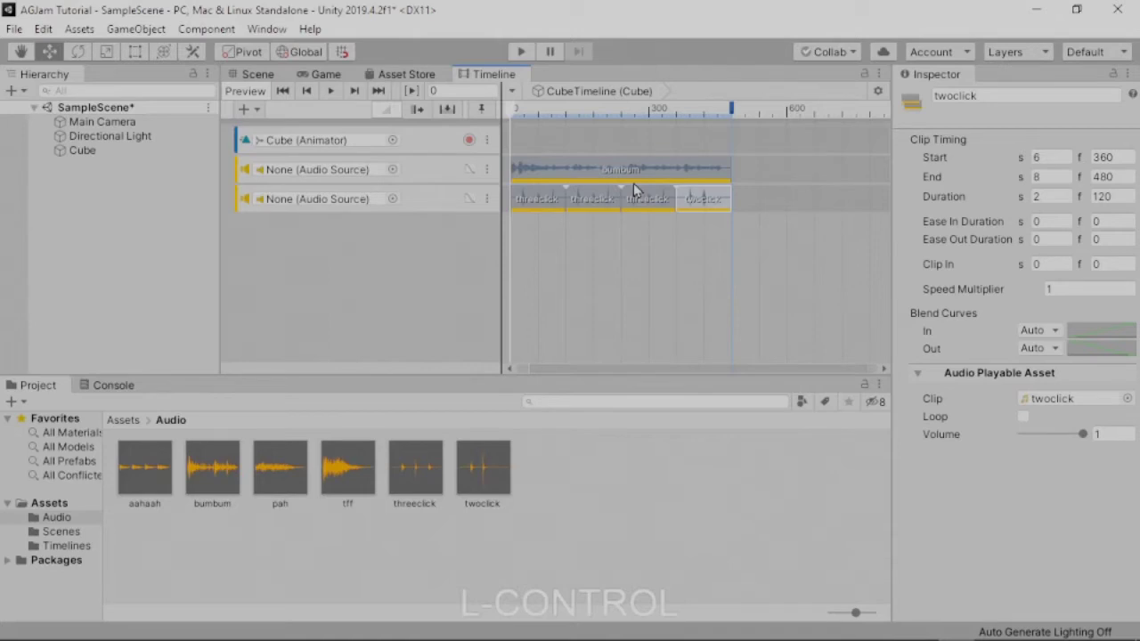
click(667, 255)
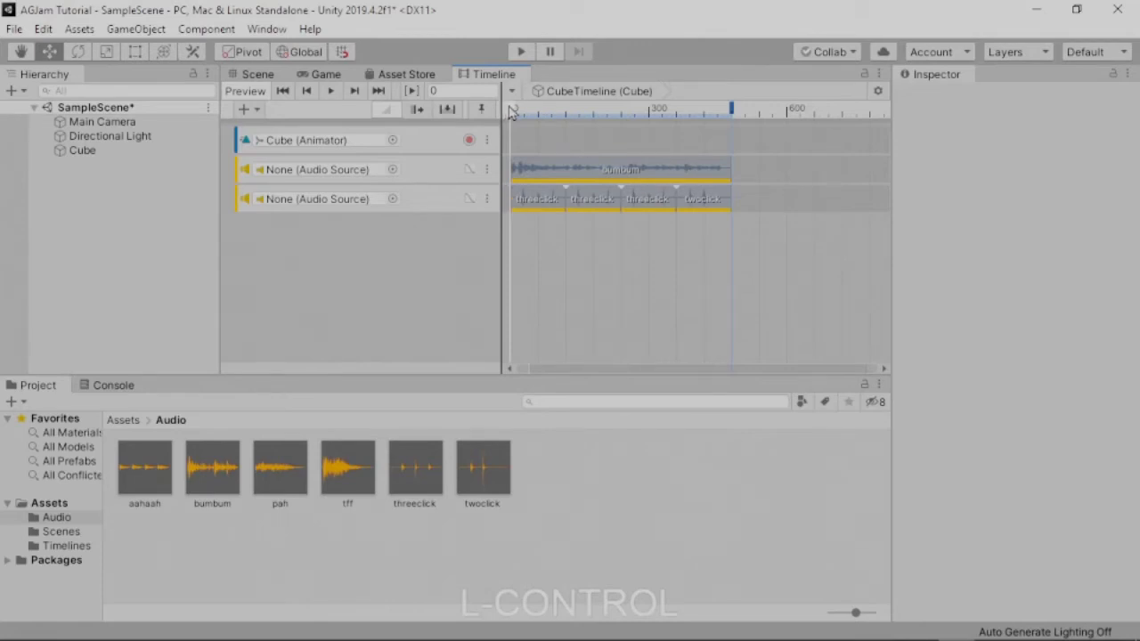
Play the scene to test the timeline audio, raise the Cube's Audio Source volume to 0.32 during playback, and stop
mouse_move(509, 111)
mouse_down()
mouse_move(712, 108)
mouse_move(507, 108)
mouse_up()
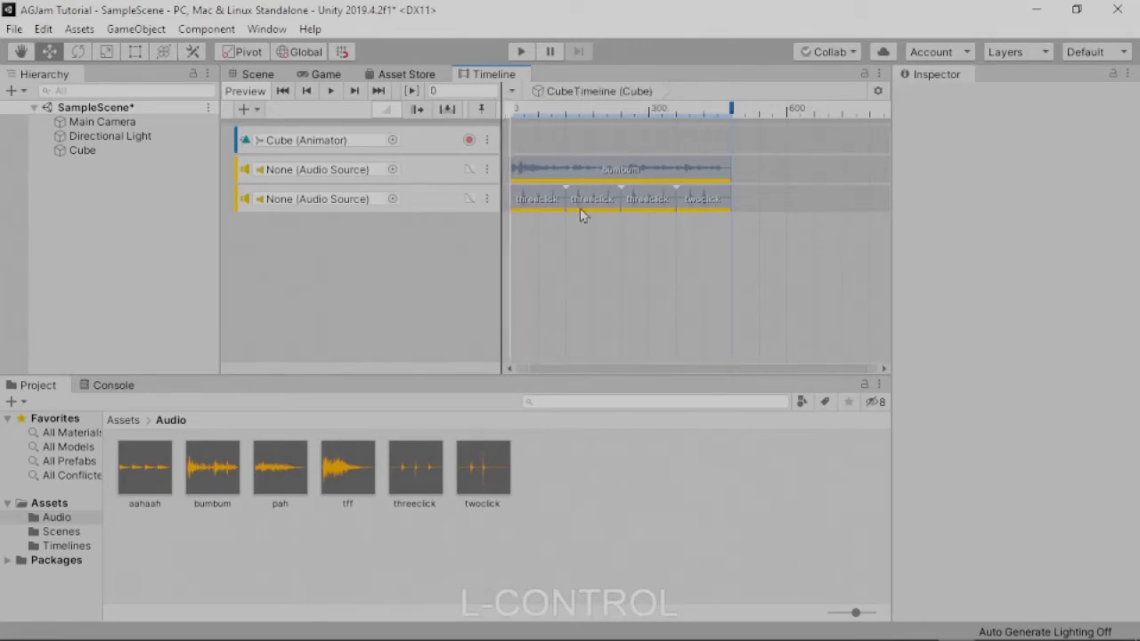
click(521, 54)
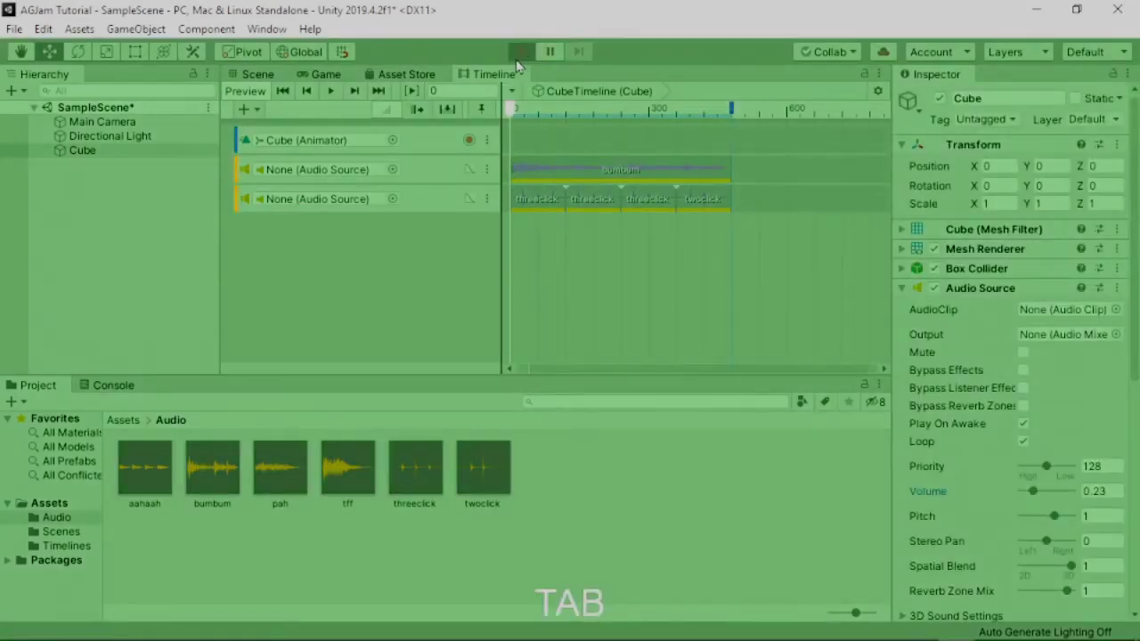
click(258, 77)
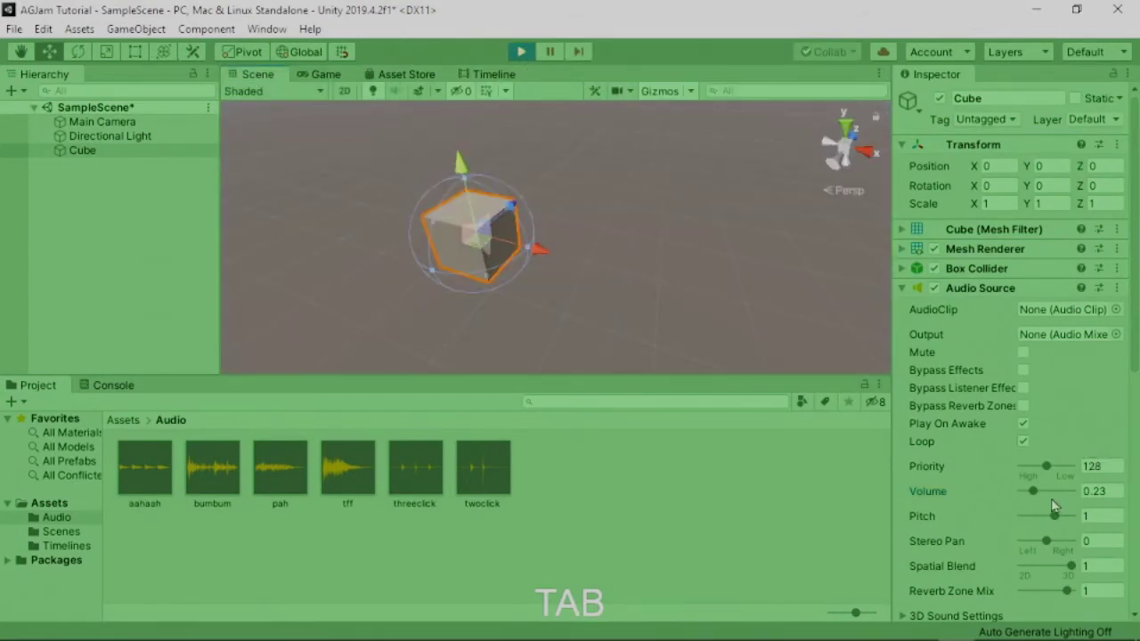
mouse_move(1033, 492)
mouse_down()
mouse_move(1066, 496)
mouse_move(1022, 494)
mouse_move(1080, 491)
mouse_move(1021, 494)
mouse_move(1039, 494)
mouse_up()
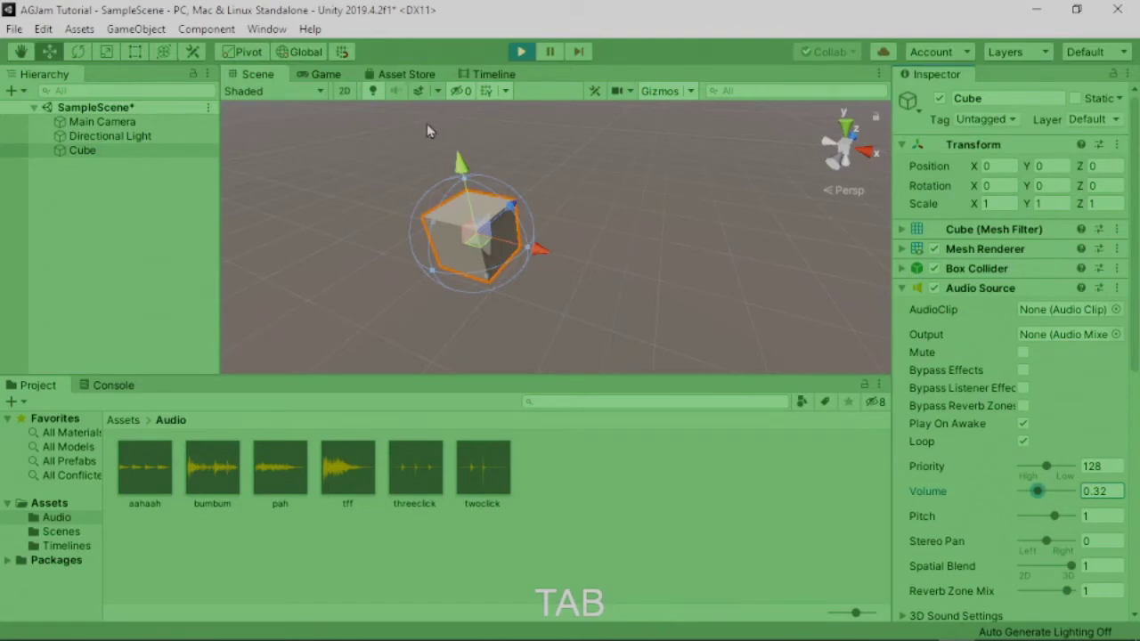
click(522, 52)
click(522, 54)
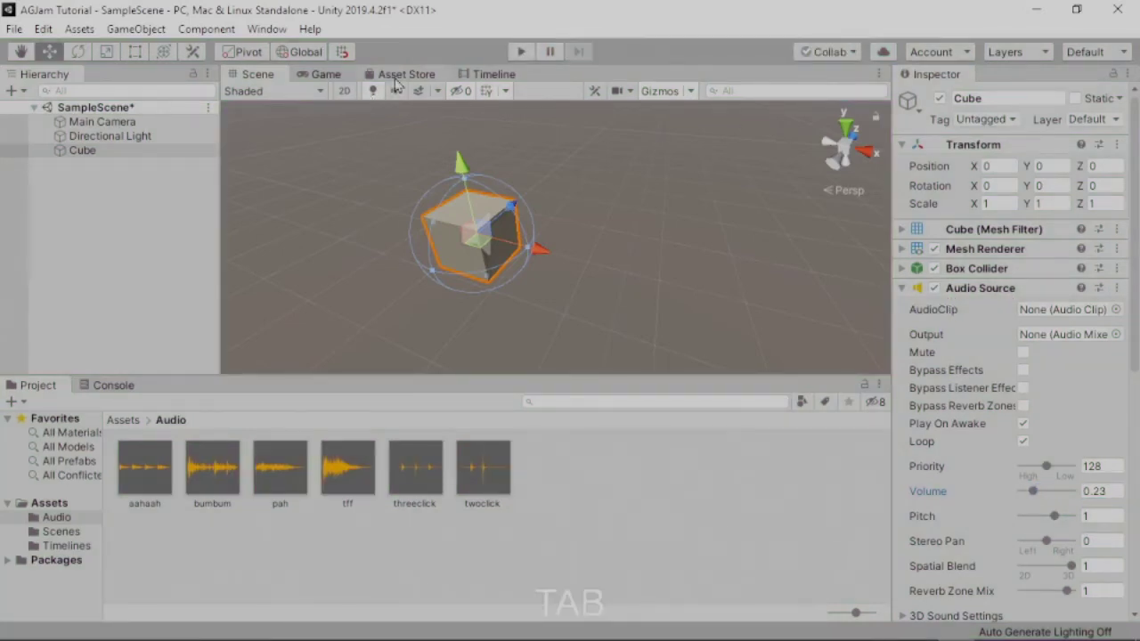
Assign the Cube's Audio Source to both audio tracks in CubeTimeline
click(490, 76)
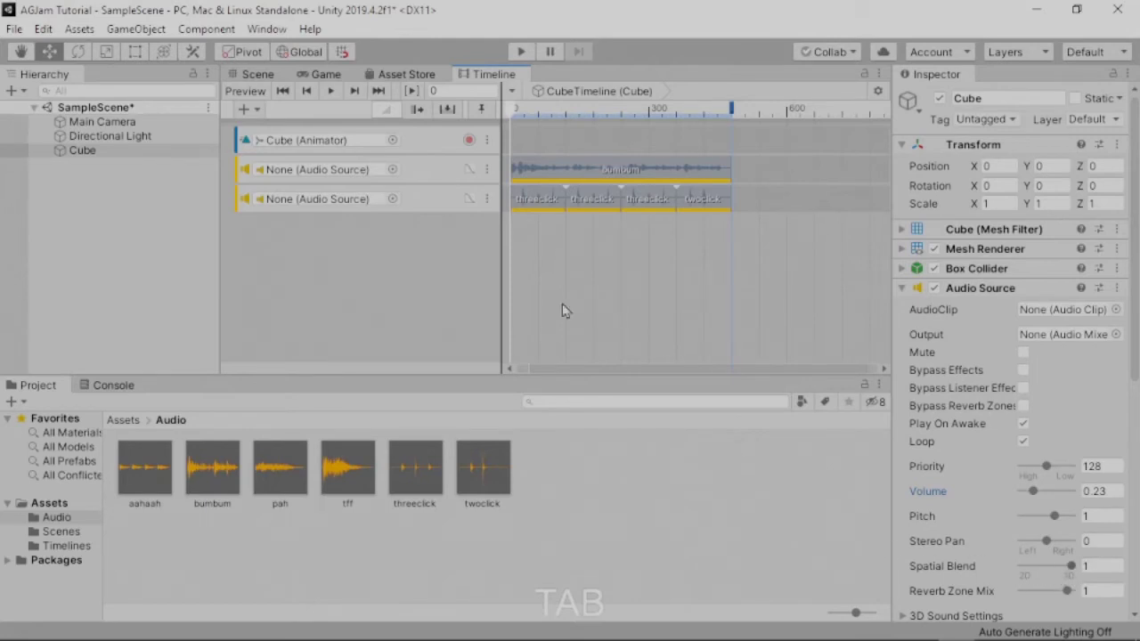
click(393, 170)
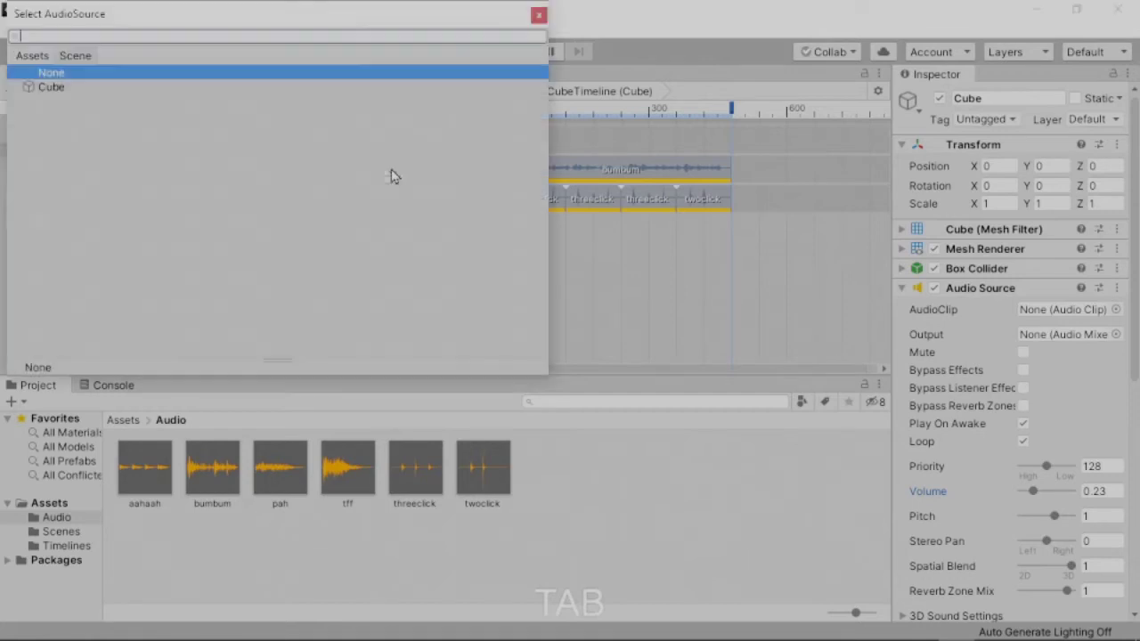
double_click(74, 87)
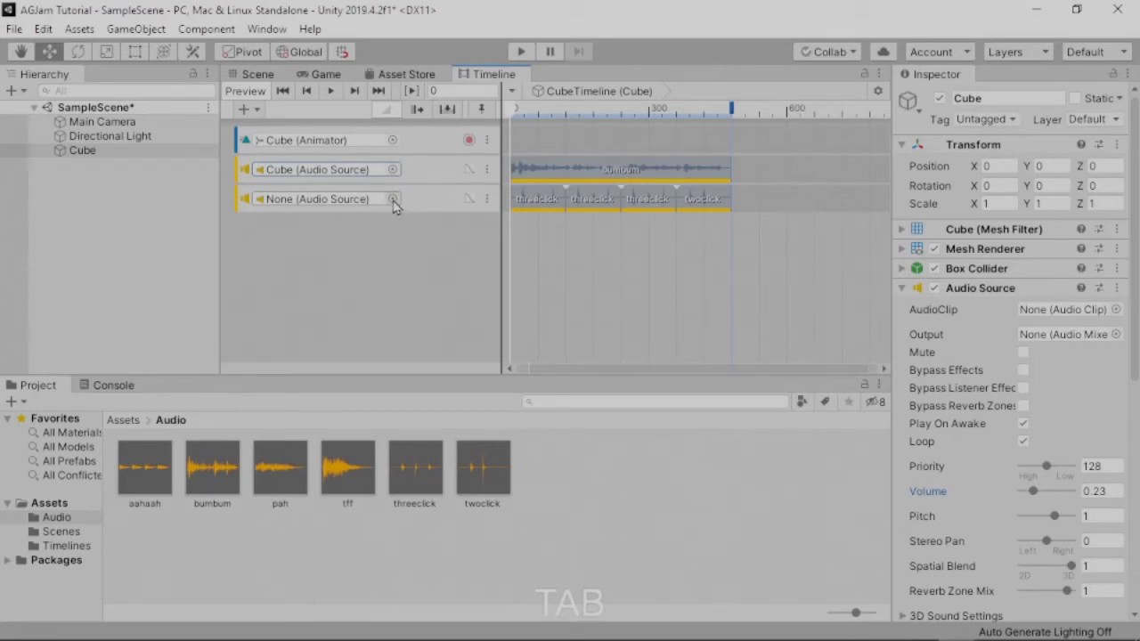
click(393, 199)
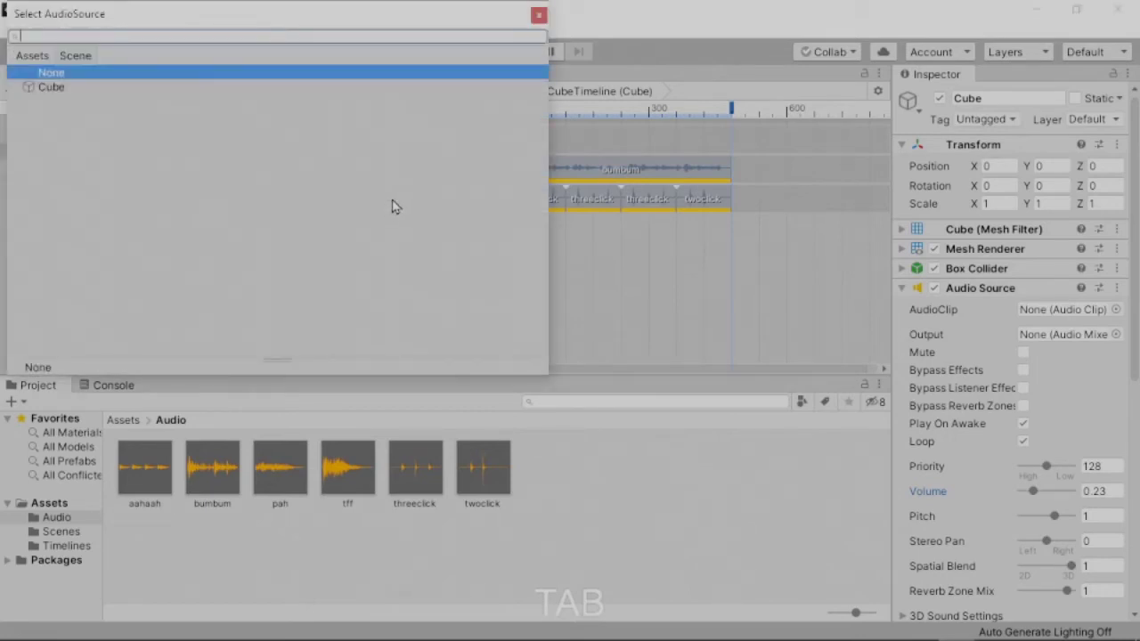
click(51, 87)
double_click(51, 87)
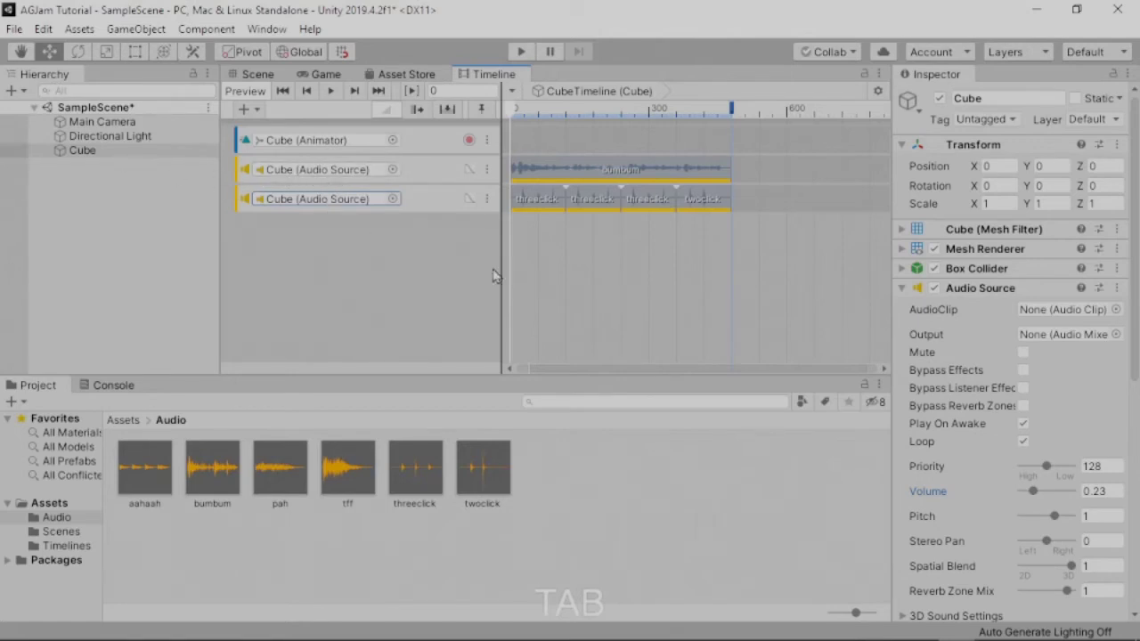
Play the scene again, raise the Cube's Audio Source volume to 0.8 while listening, and stop playback
click(521, 53)
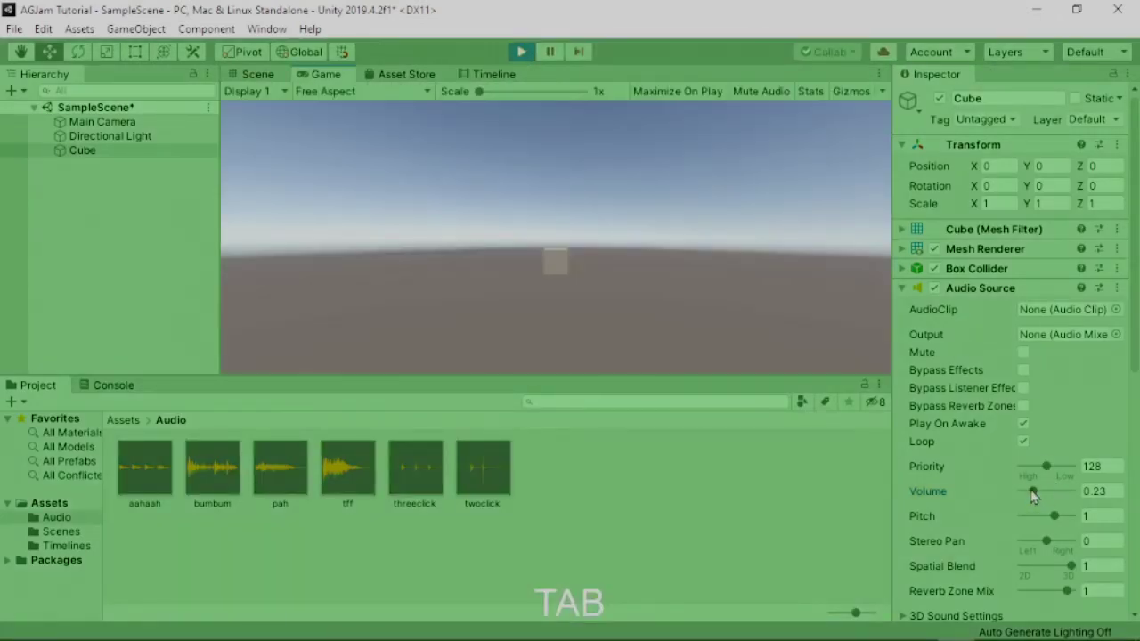
drag(1031, 496, 1061, 500)
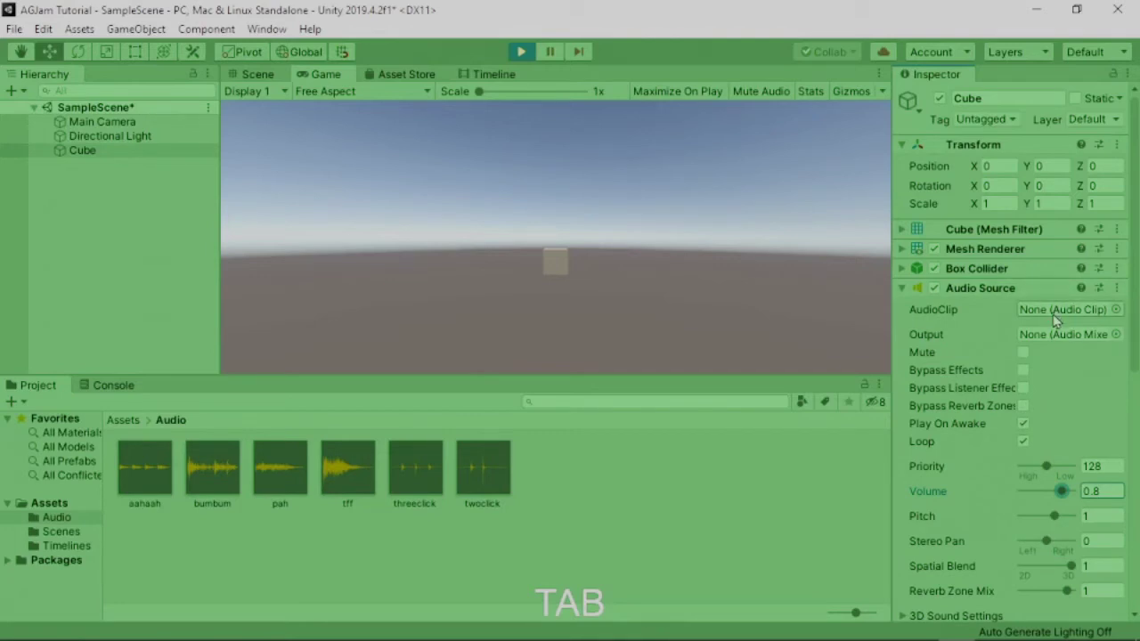
click(523, 52)
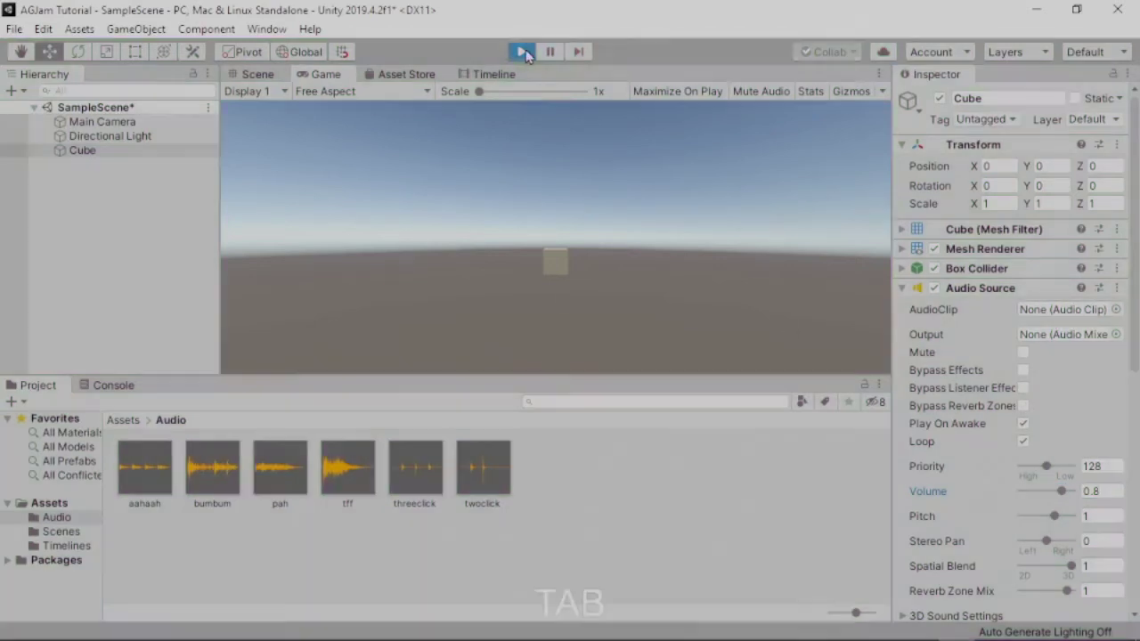
Set the Wrap Mode of the Cube's Playable Director to Loop
click(493, 74)
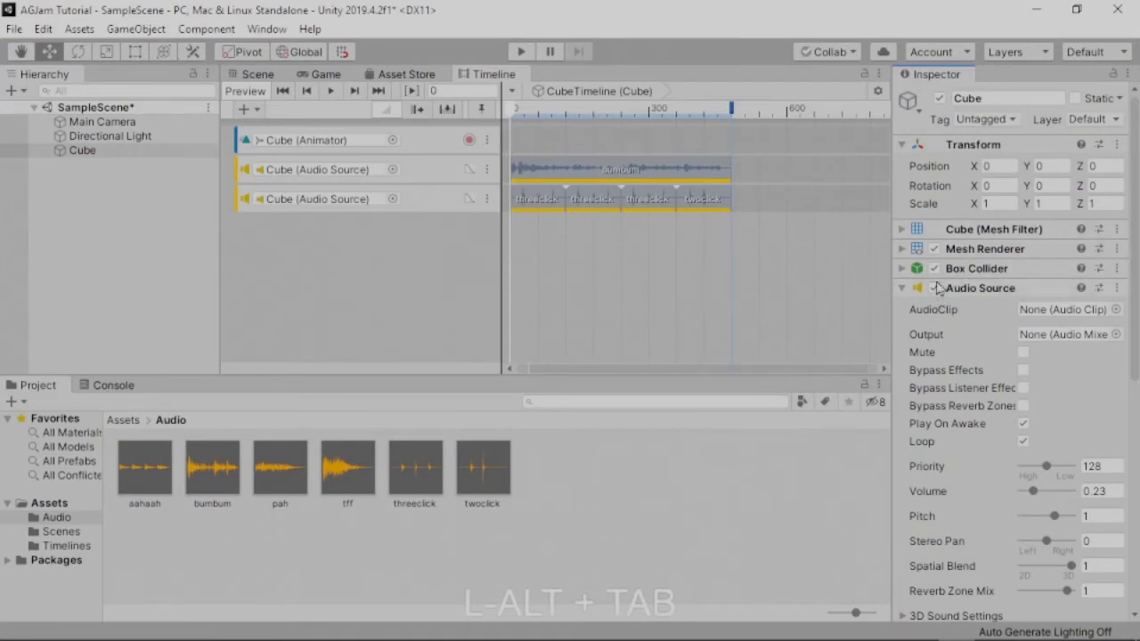
scroll(995, 355, down, 3)
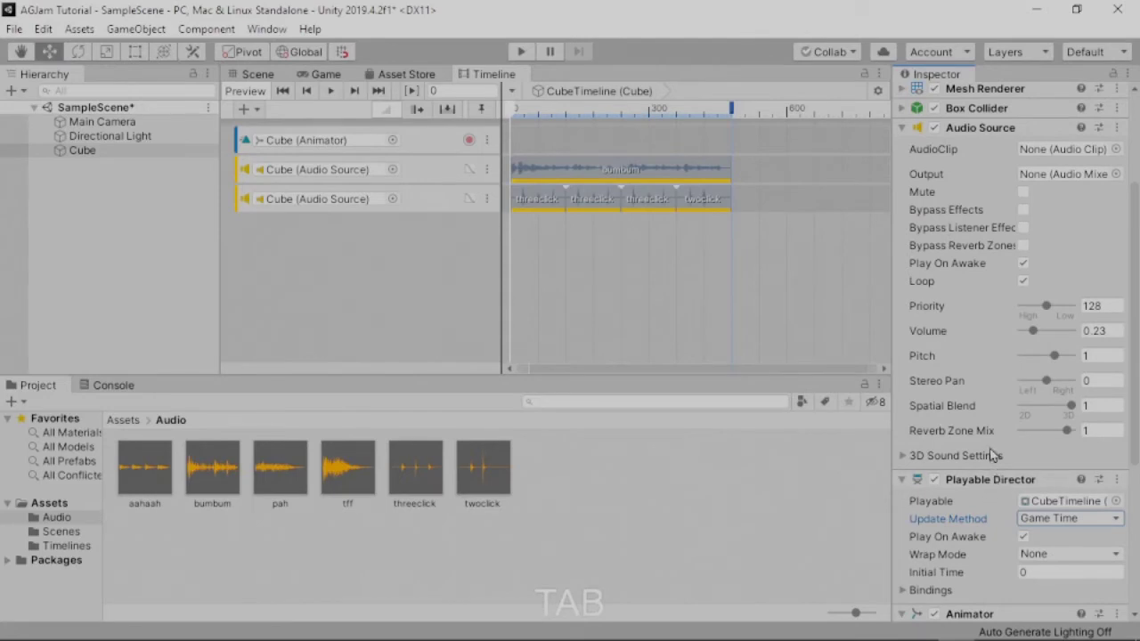
click(105, 152)
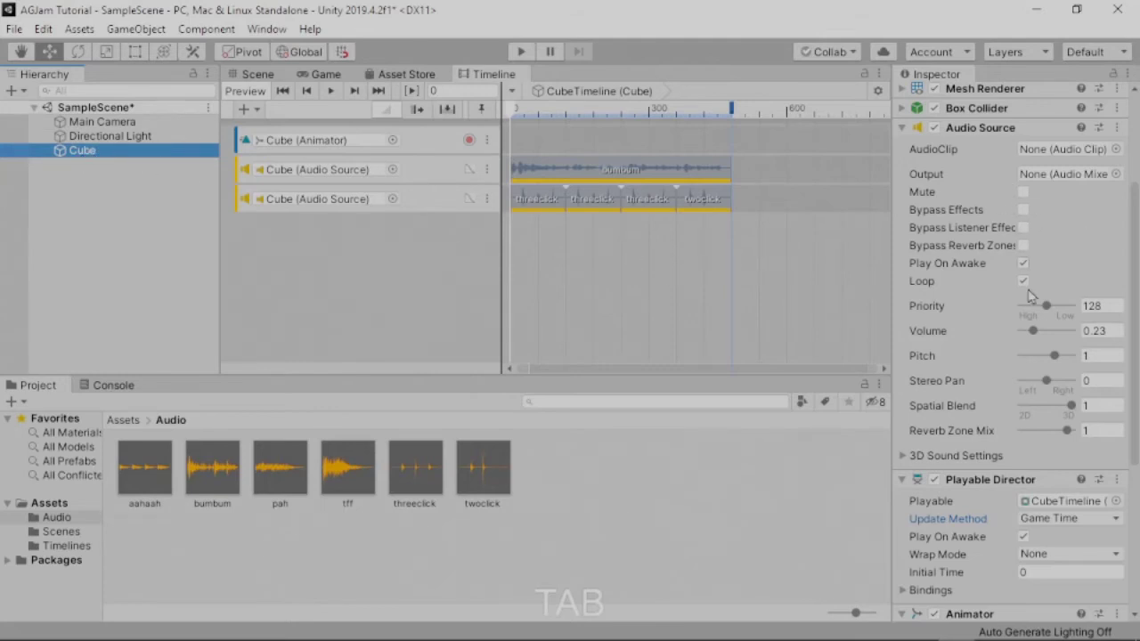
scroll(996, 403, down, 3)
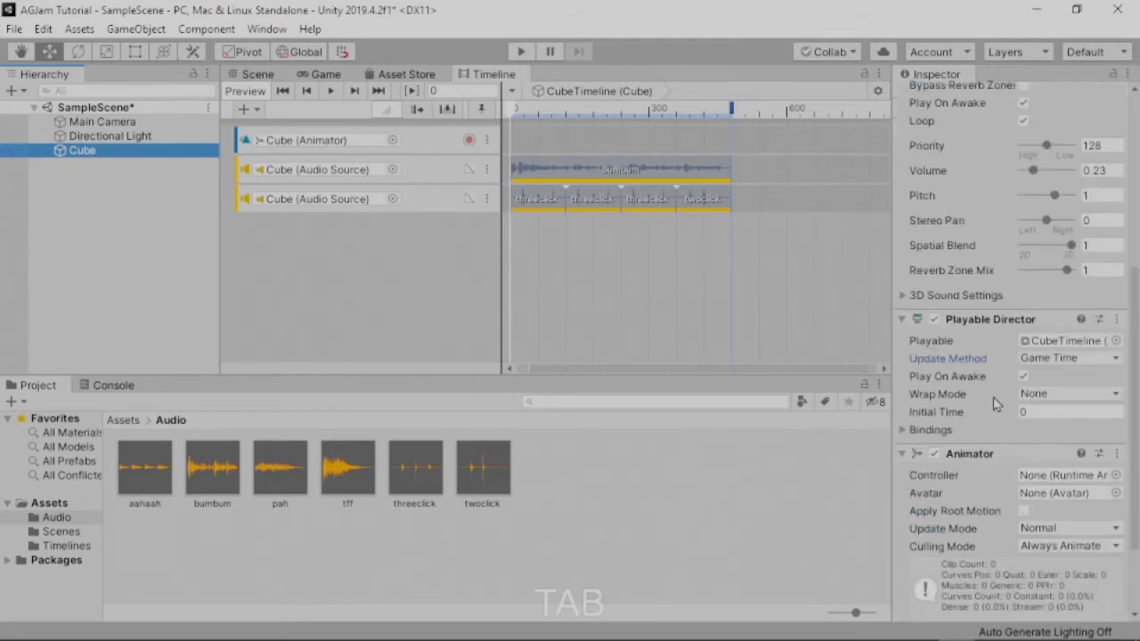
click(1084, 400)
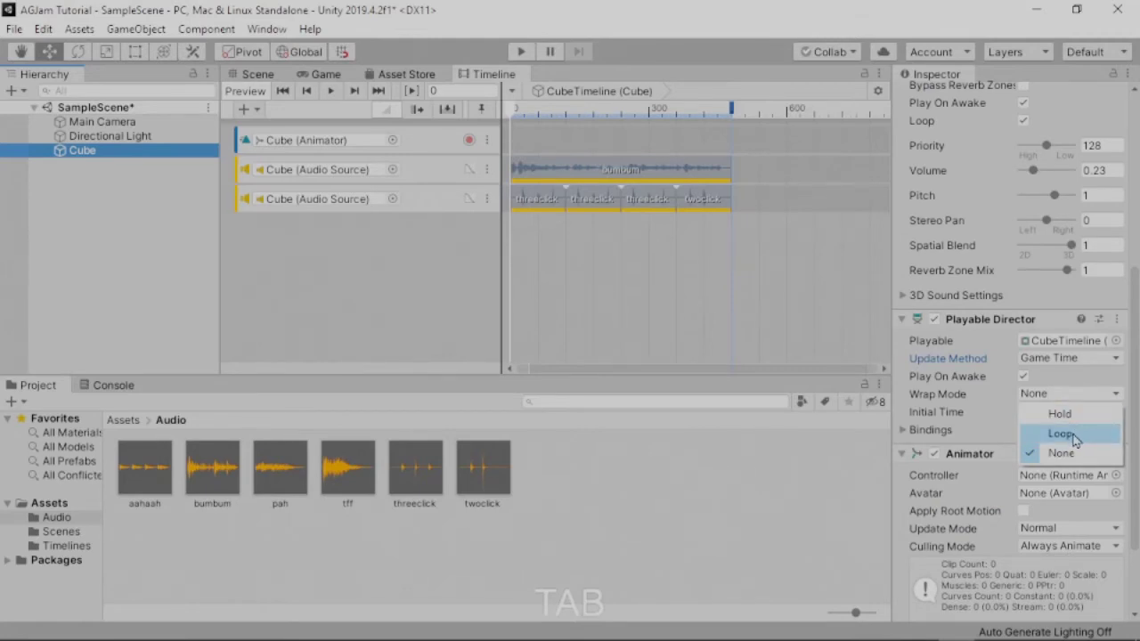
click(1062, 433)
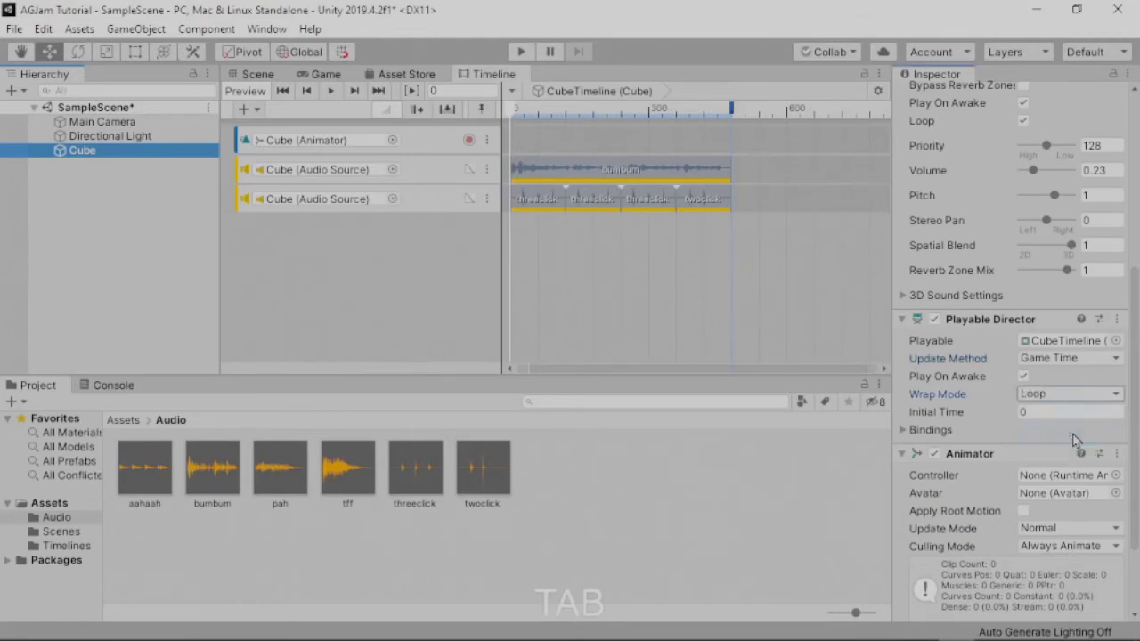
Play the scene to test the looping timeline, raise the Cube's Audio Source volume to 0.53 during playback, and stop
click(523, 54)
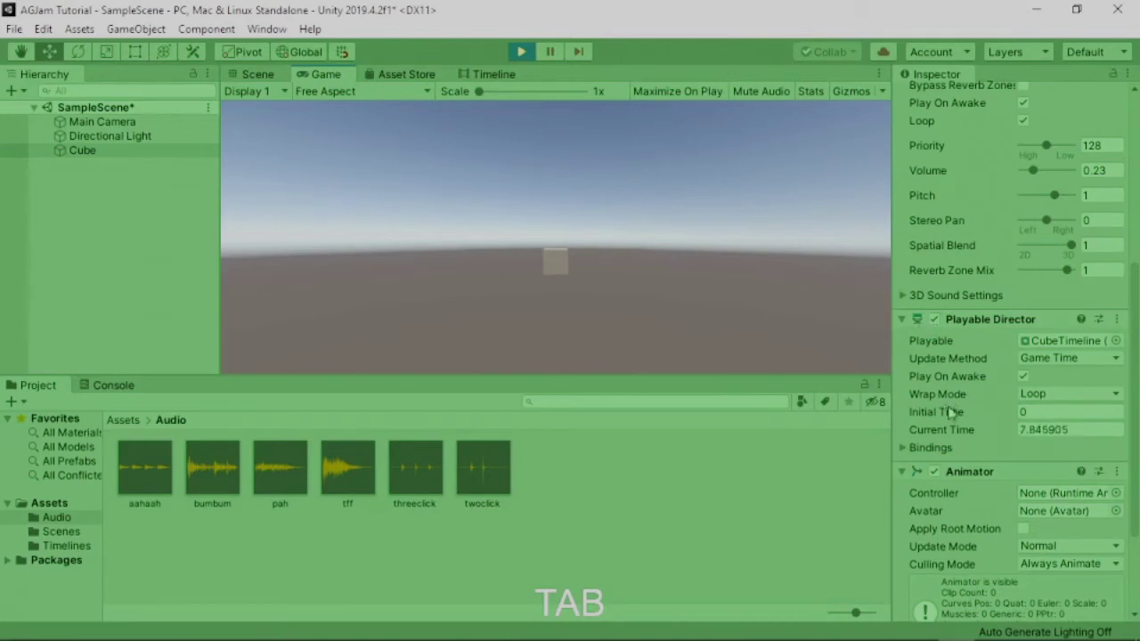
click(147, 156)
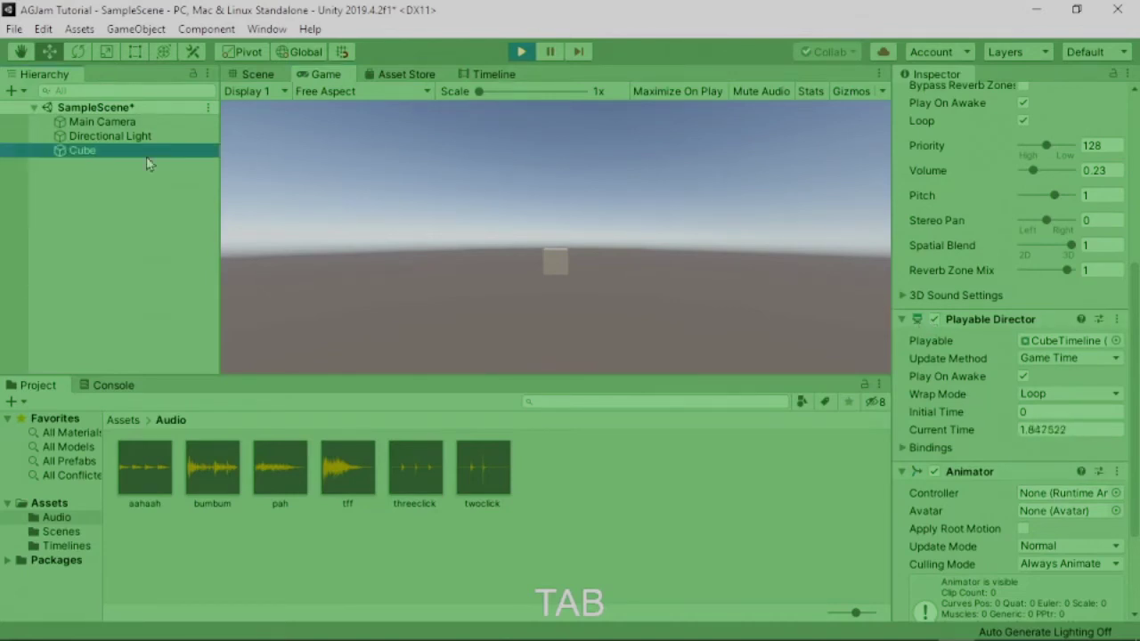
scroll(1013, 468, down, 3)
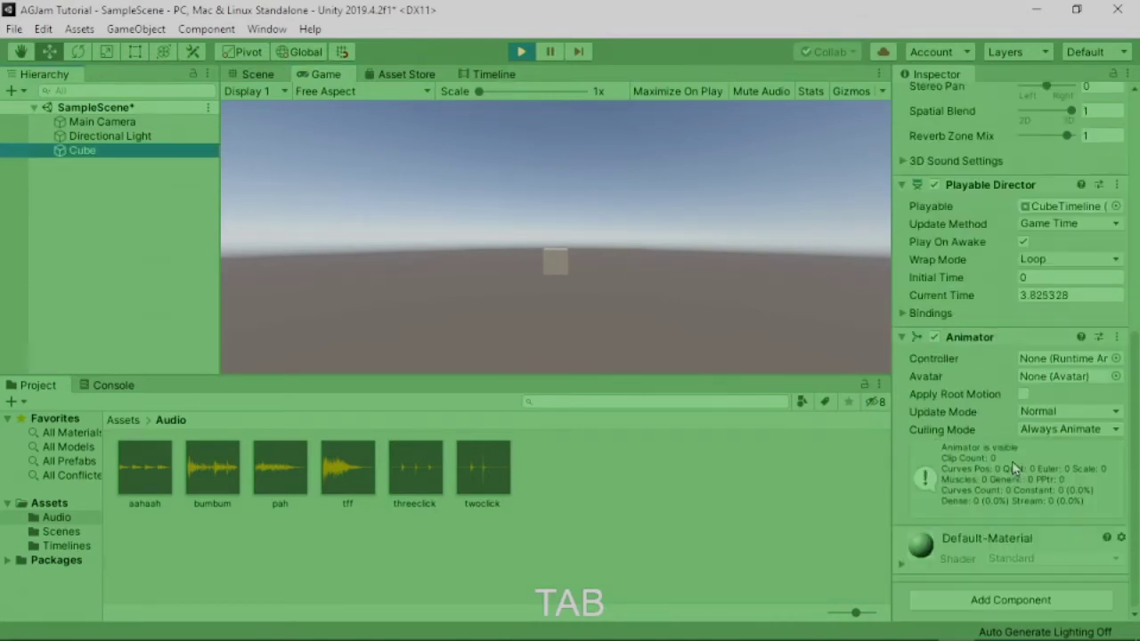
scroll(975, 374, up, 5)
scroll(976, 308, up, 2)
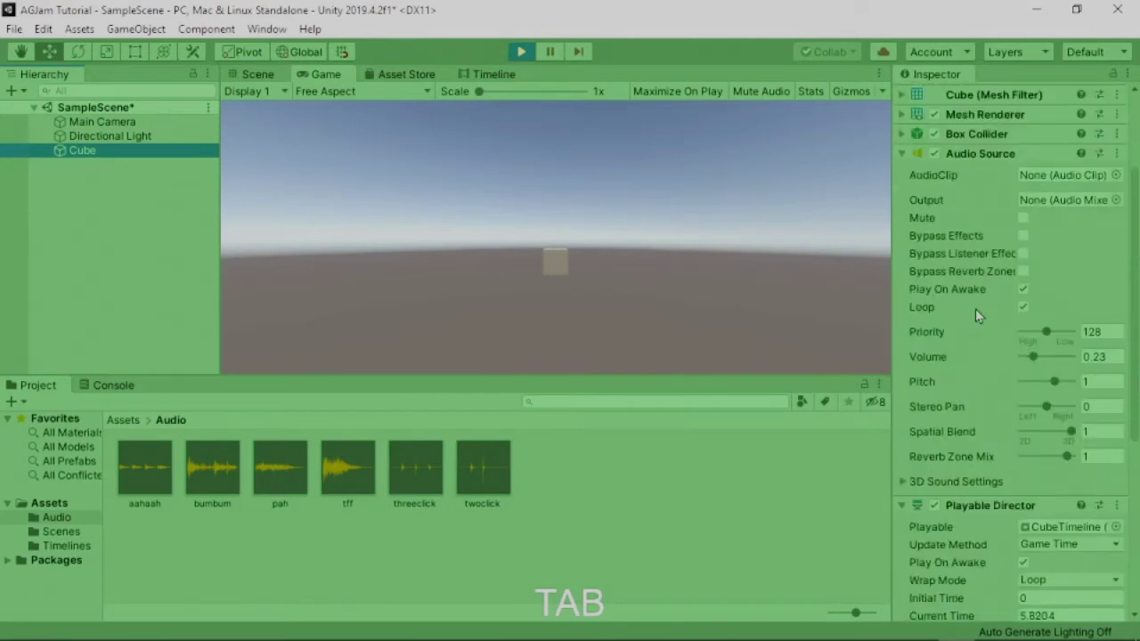
click(1034, 357)
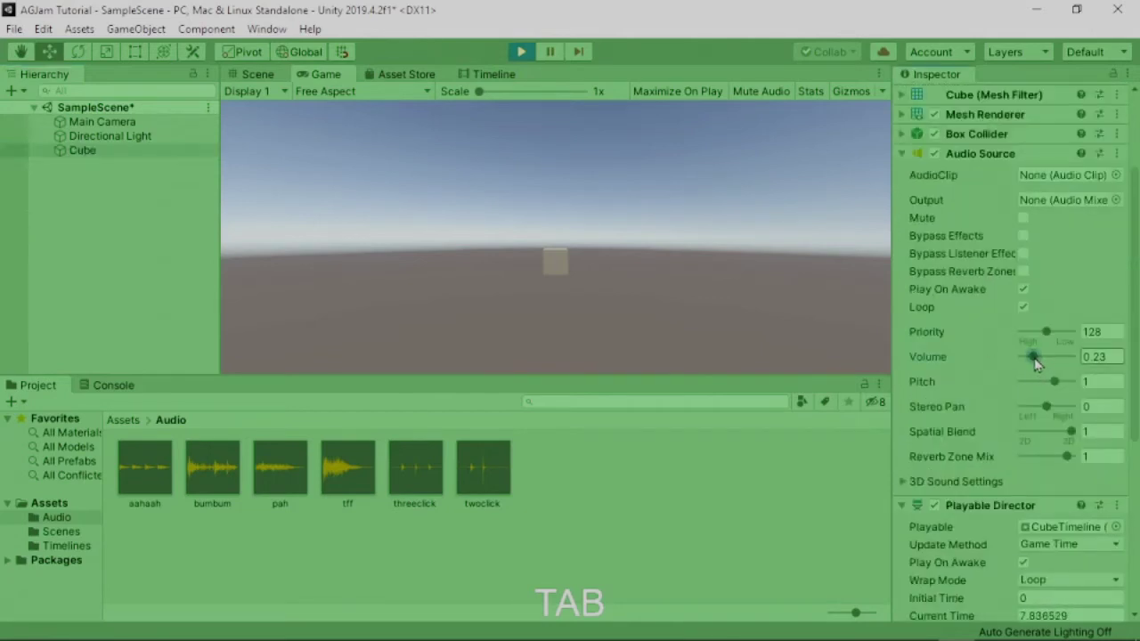
drag(1034, 359, 1049, 358)
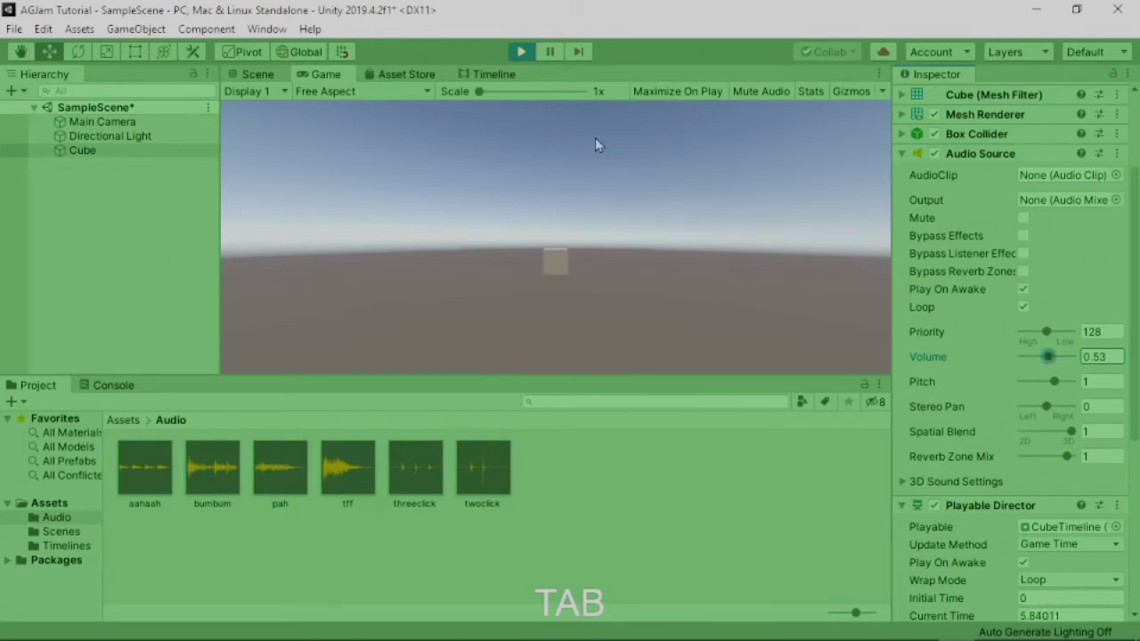
click(522, 52)
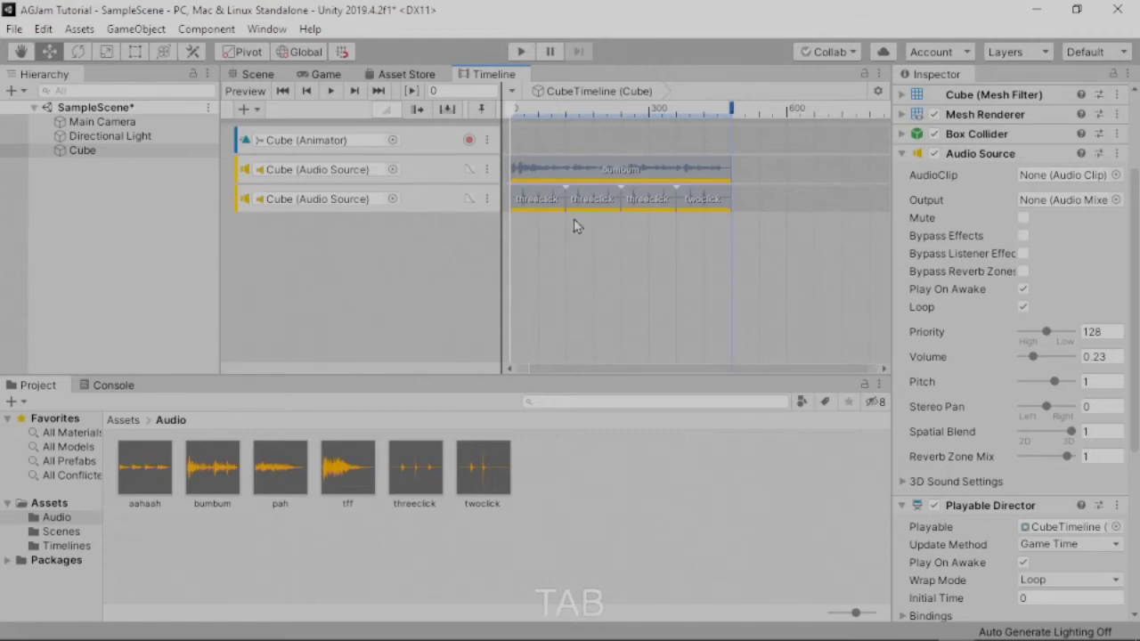
Add a second bumbum clip directly after the first one on the first audio track, starting at frame 480
scroll(577, 236, down, 2)
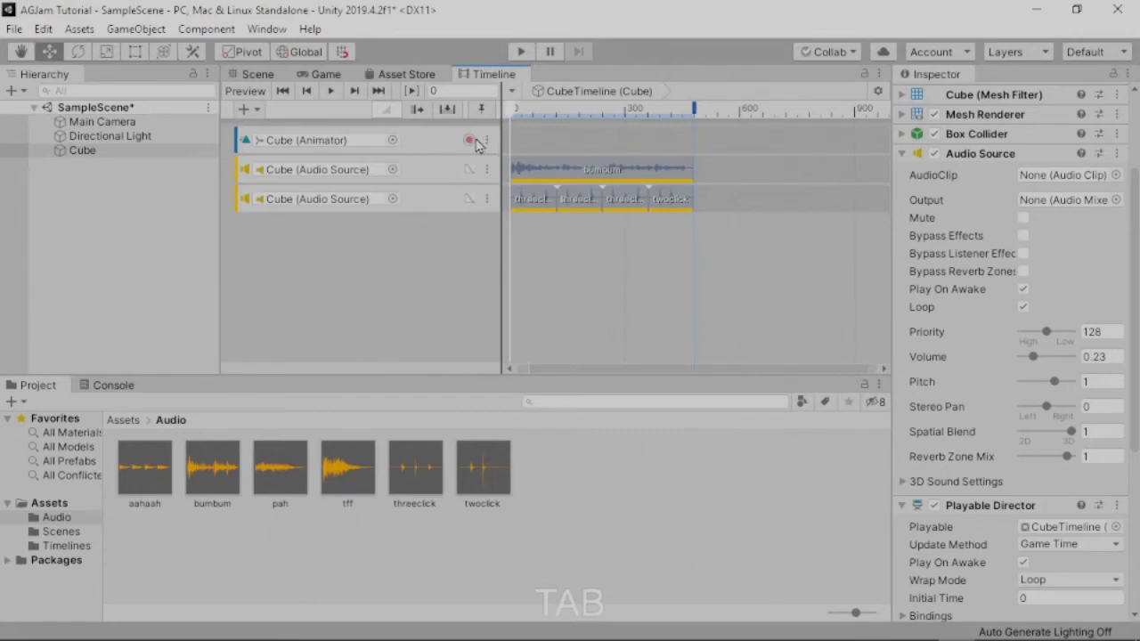
scroll(992, 234, up, 3)
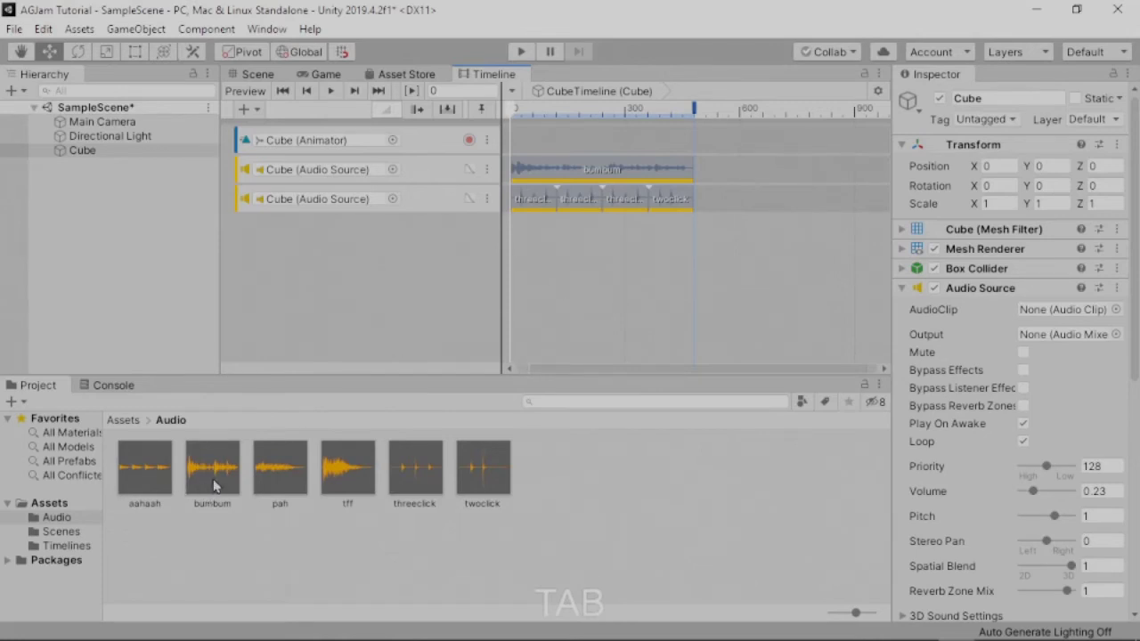
drag(212, 472, 690, 175)
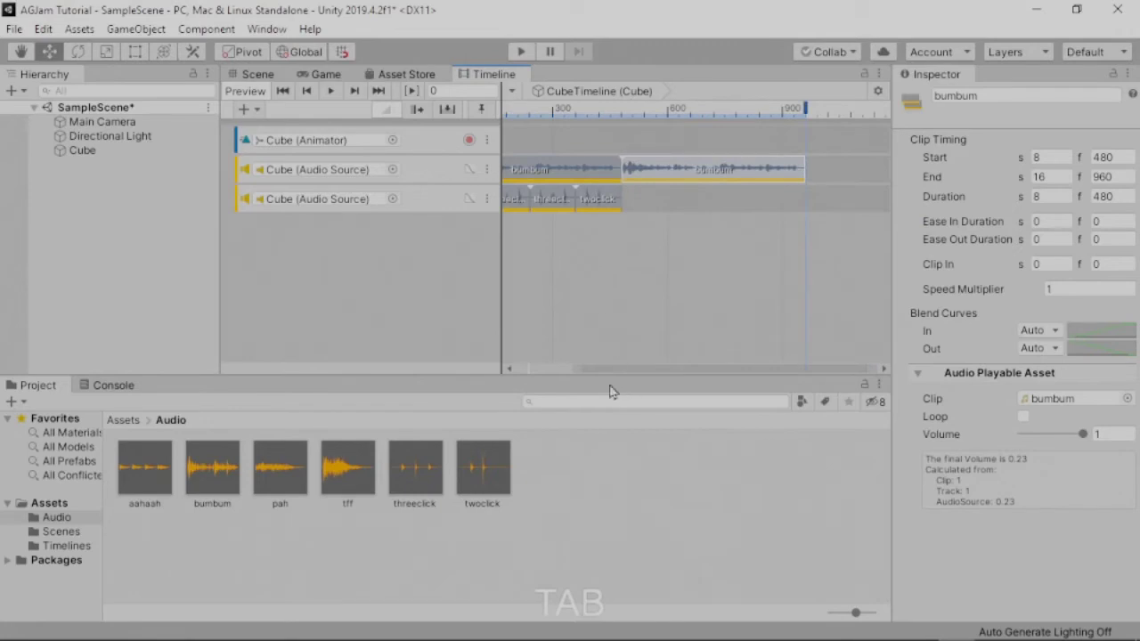
drag(600, 374, 508, 377)
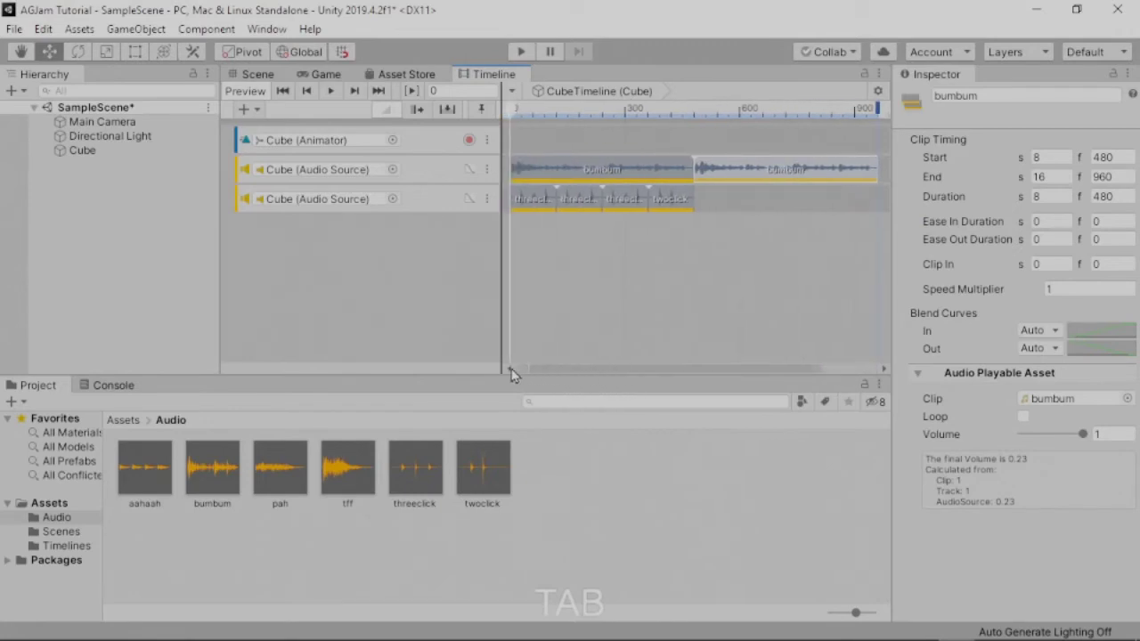
scroll(684, 260, down, 1)
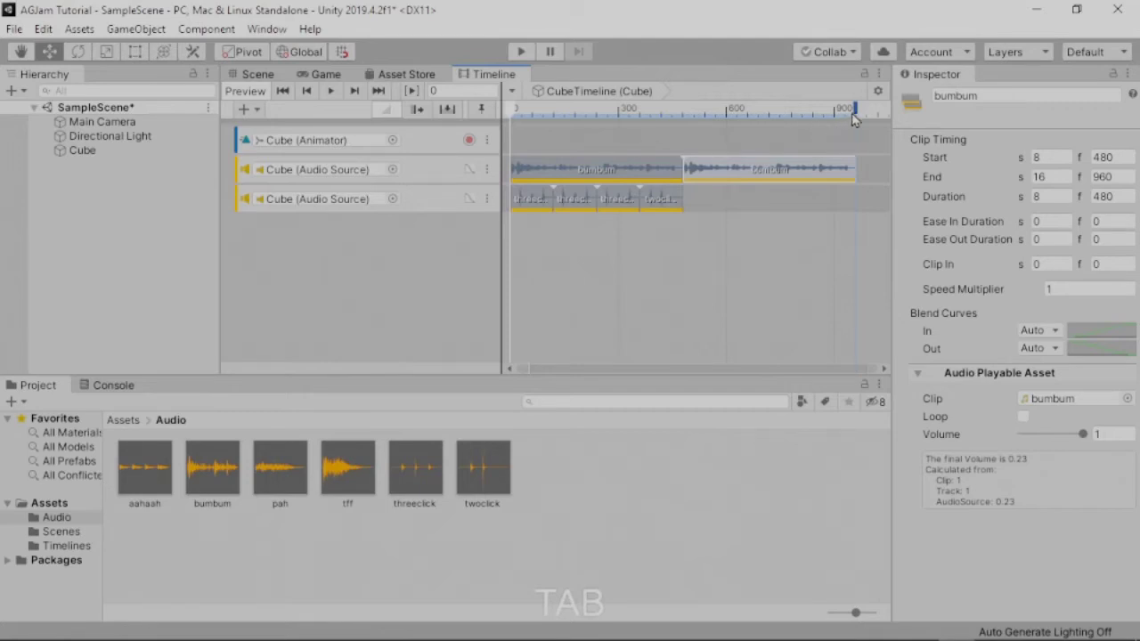
Start recording on the Cube's Animator track and key its Y rotation at 1440 on frame 960
drag(806, 116, 858, 114)
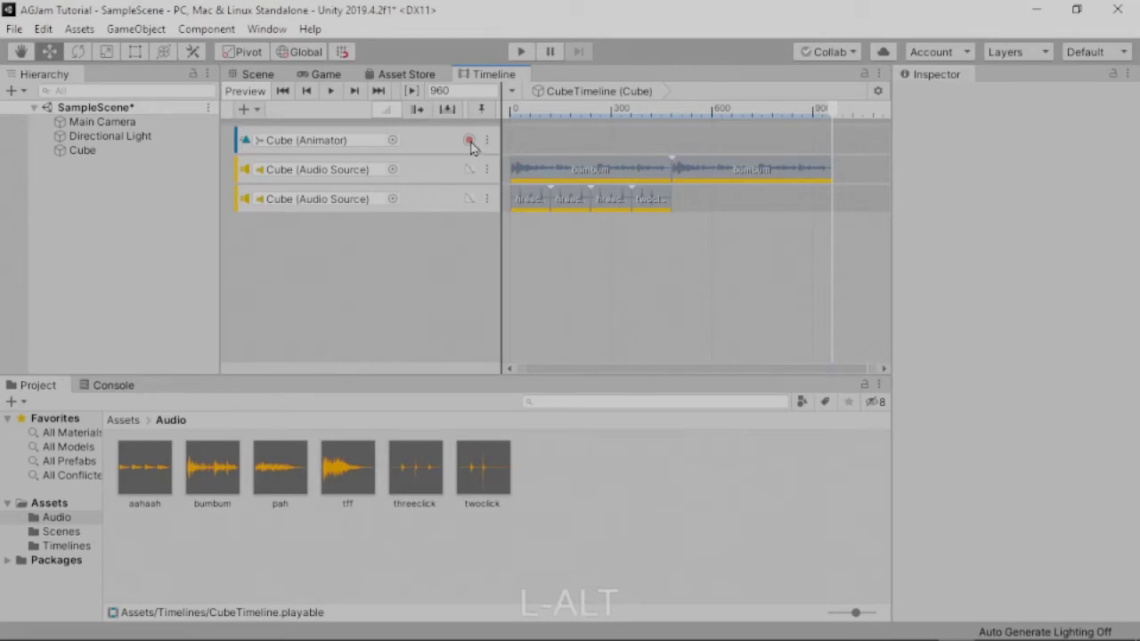
click(82, 151)
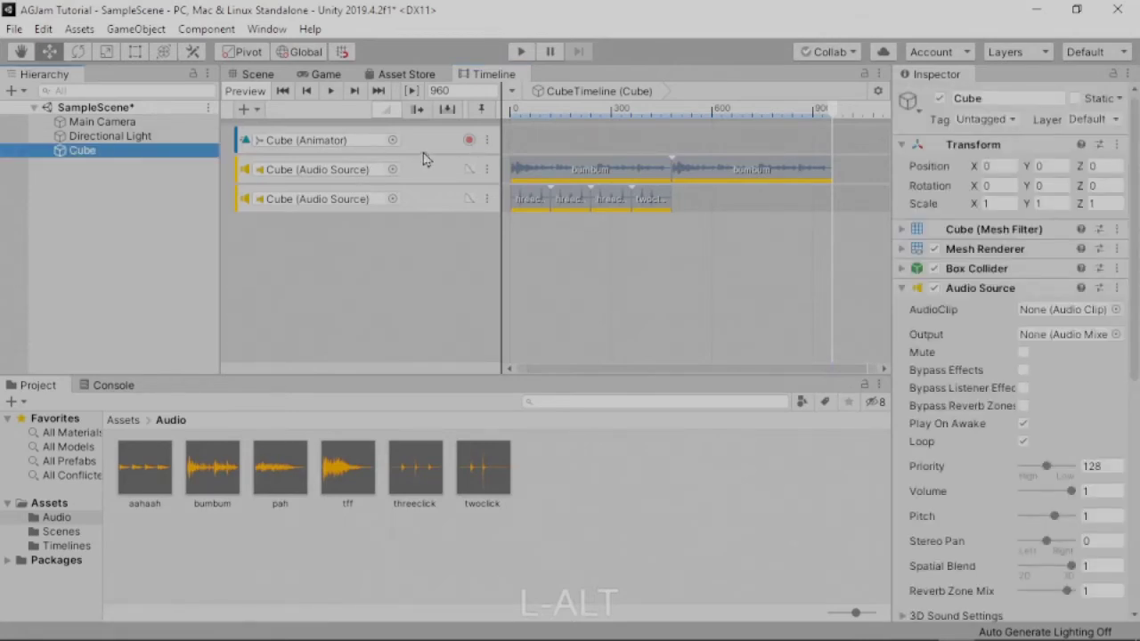
click(470, 141)
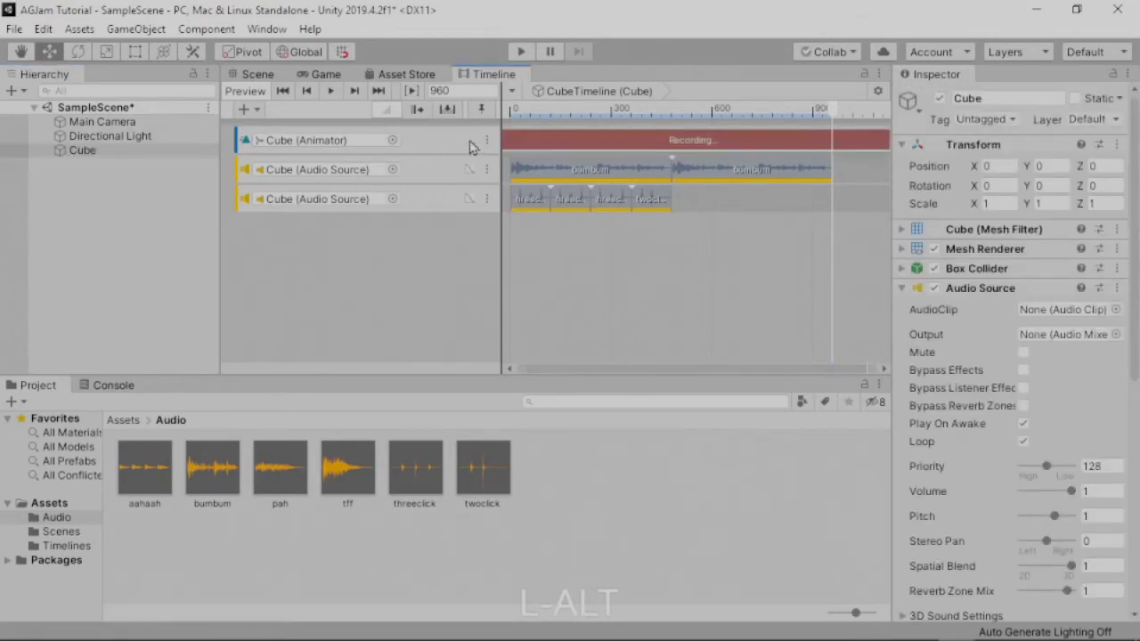
click(829, 114)
mouse_move(828, 114)
mouse_down()
mouse_move(803, 110)
mouse_move(832, 119)
mouse_up()
alt+scroll(833, 119, up, 5)
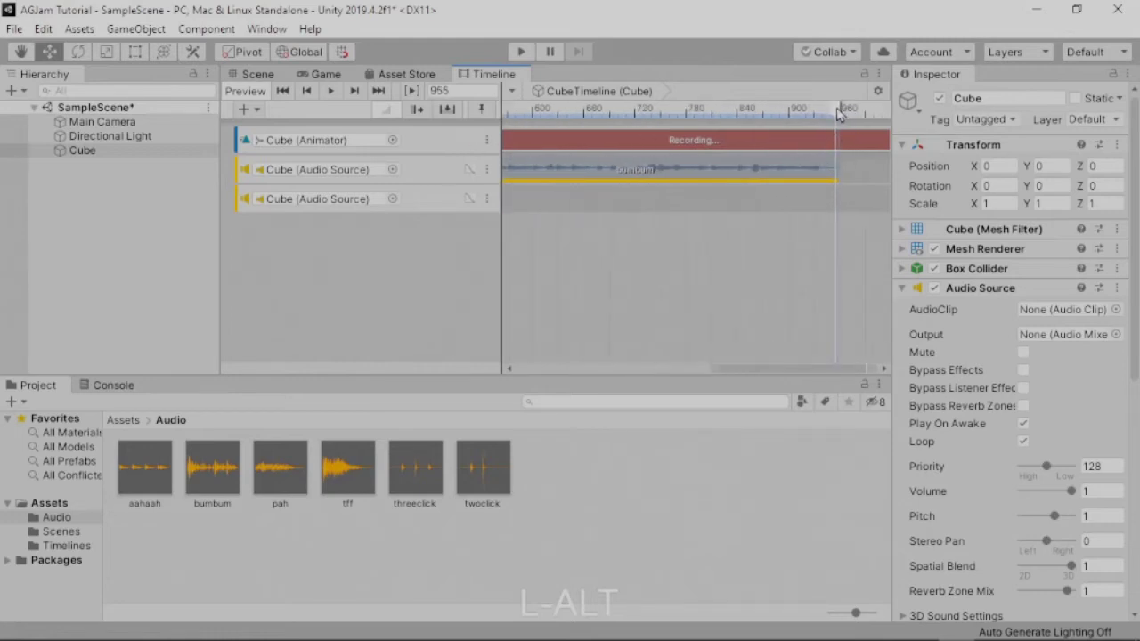
drag(835, 118, 841, 115)
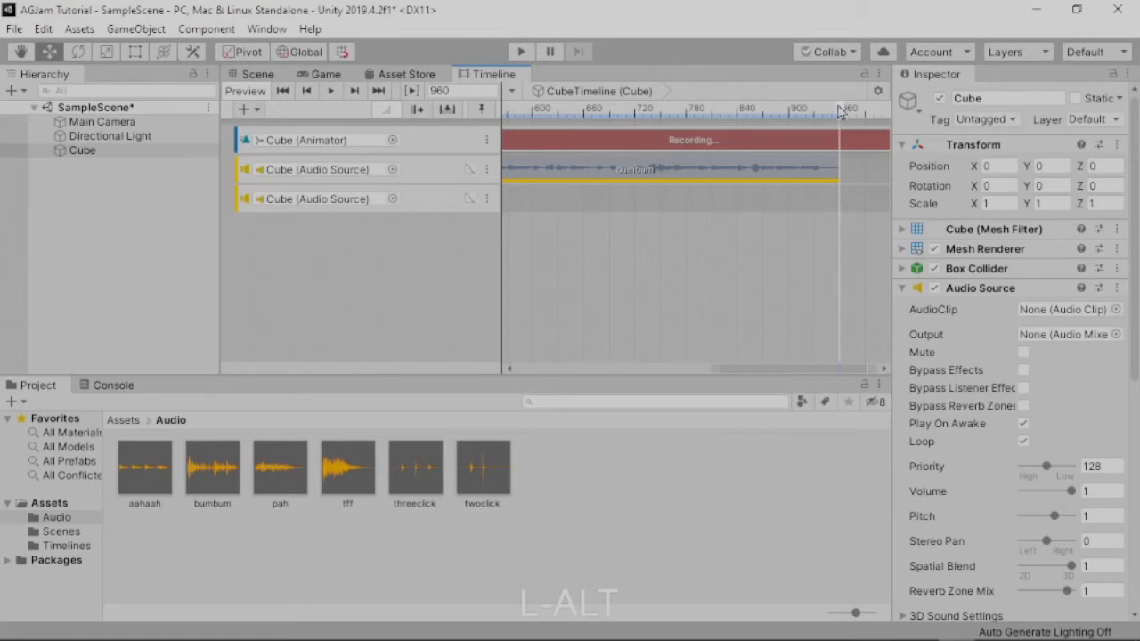
click(1038, 186)
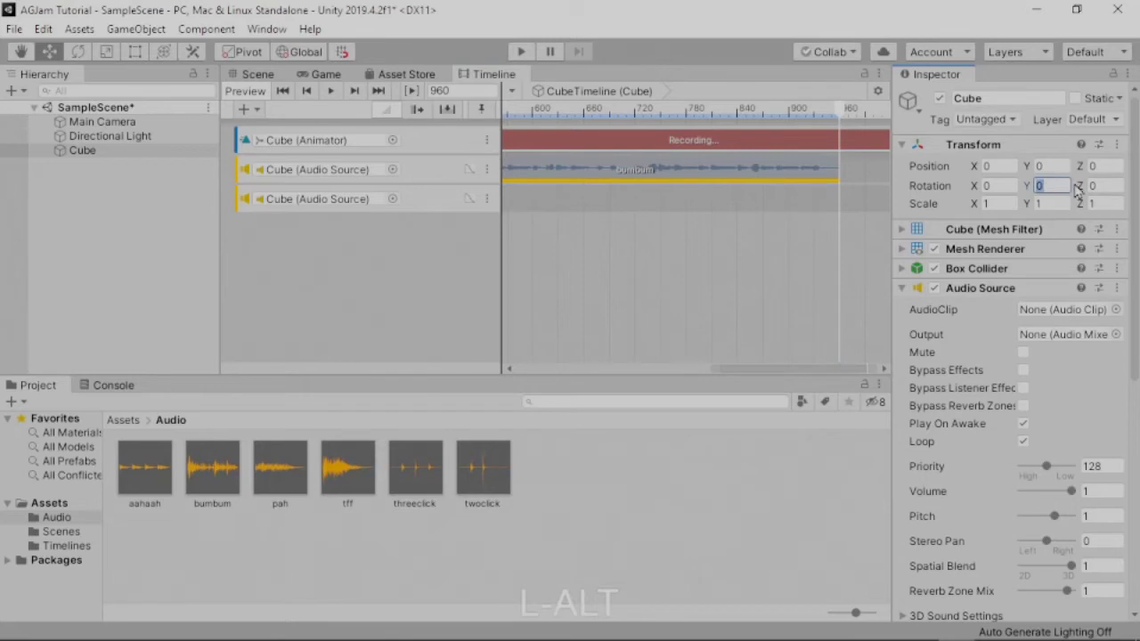
text(144)
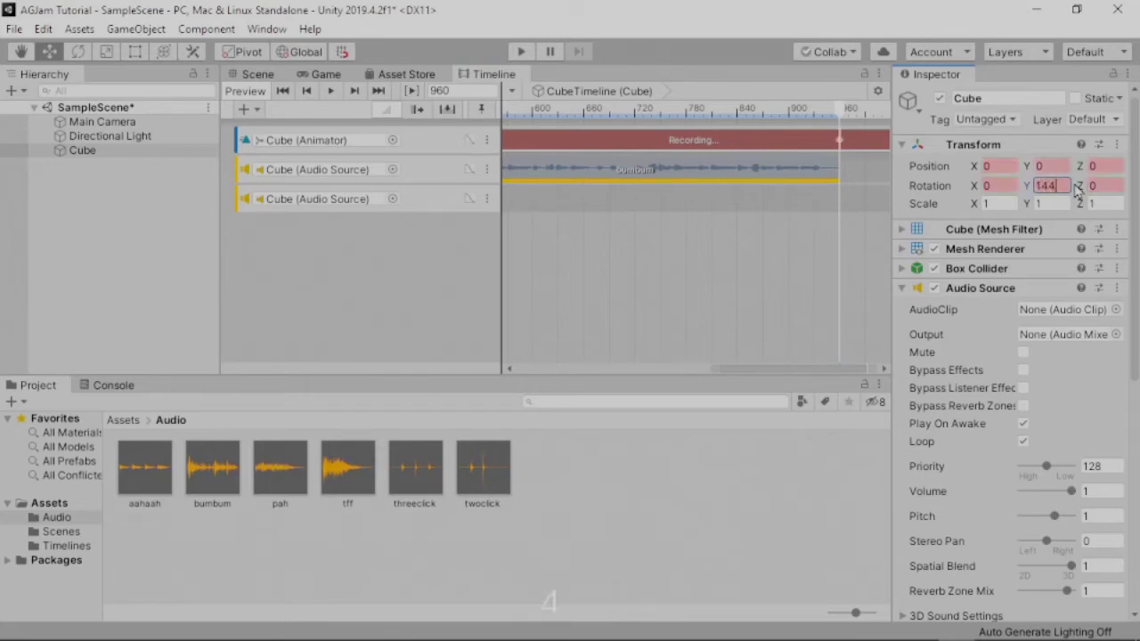
text(0)
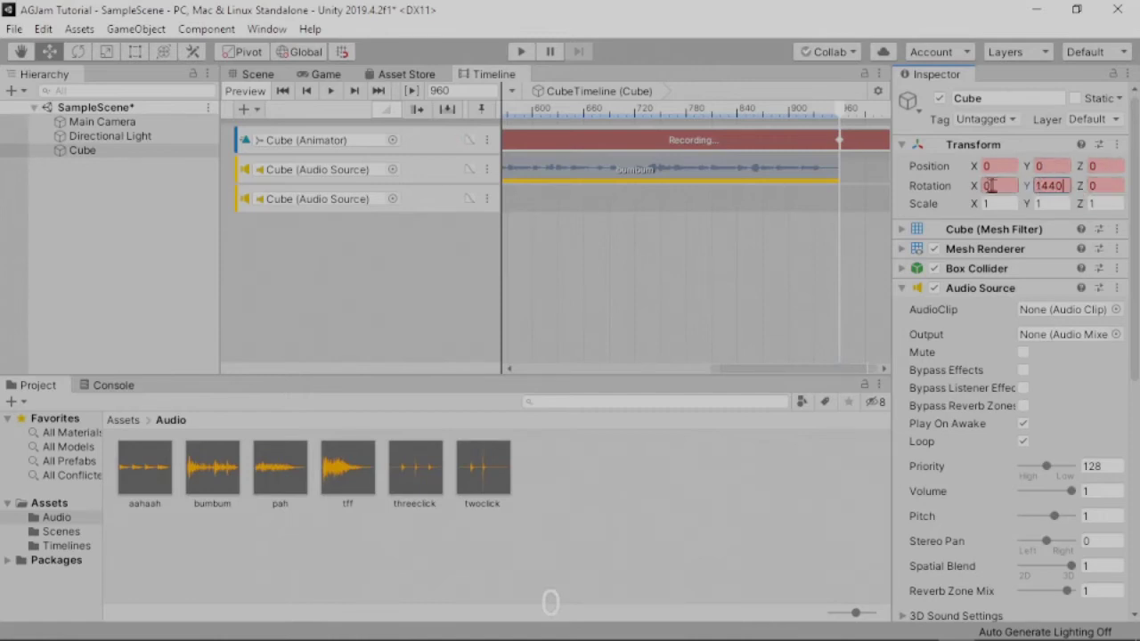
click(1053, 184)
drag(1039, 186, 1063, 185)
Key the Cube's Y rotation at 0 on frame 0 of the recording
drag(843, 114, 735, 112)
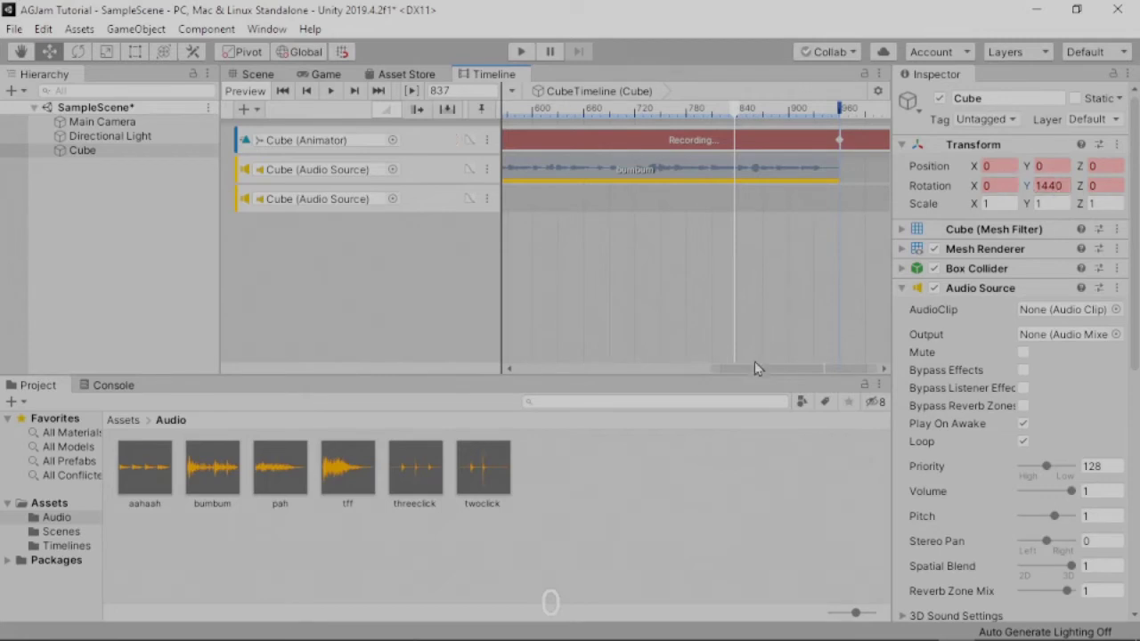
drag(749, 374, 512, 375)
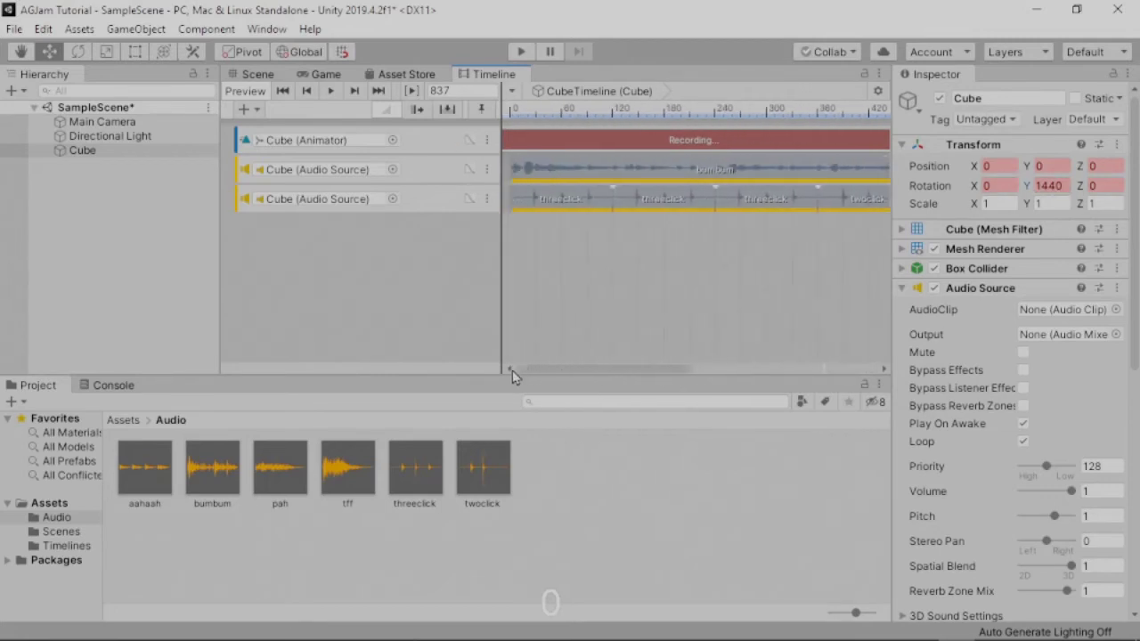
click(535, 115)
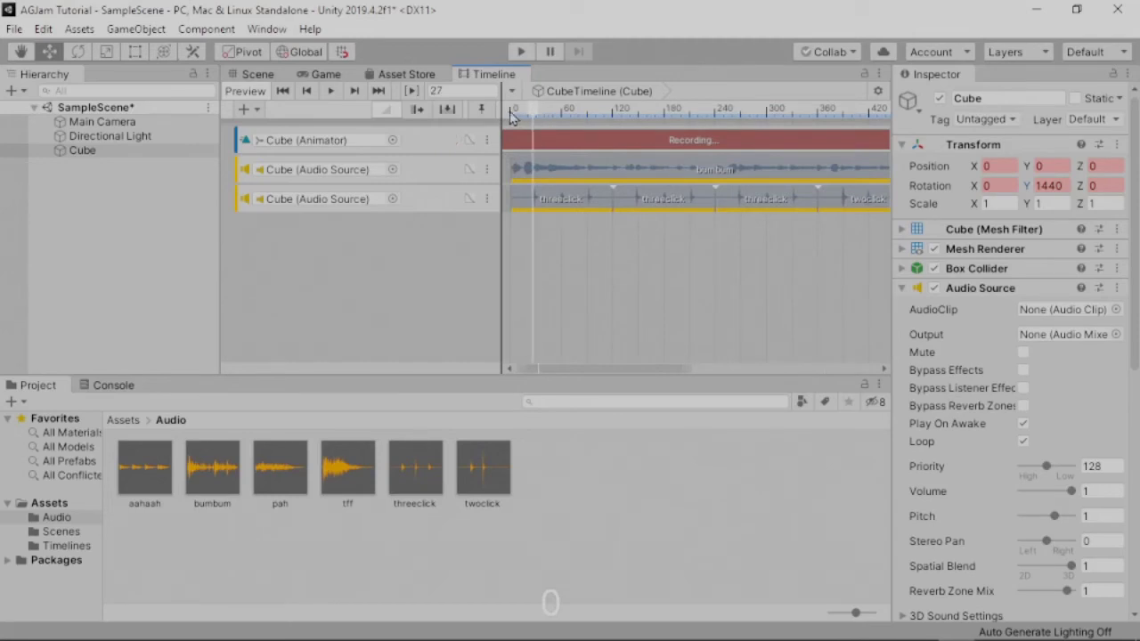
click(513, 114)
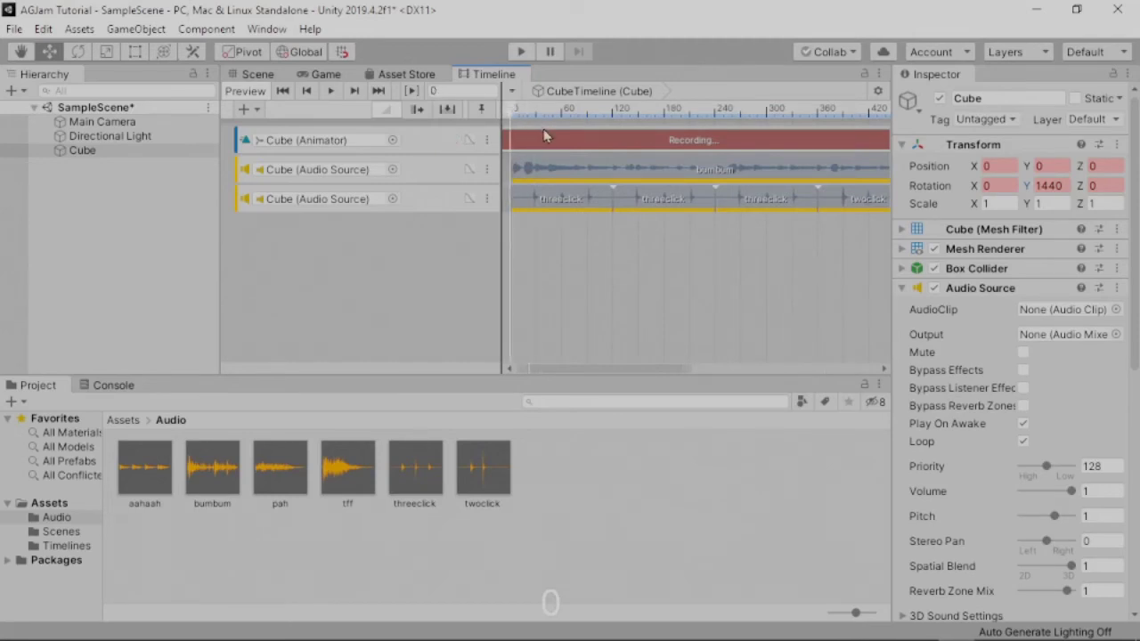
click(1056, 189)
double_click(1057, 186)
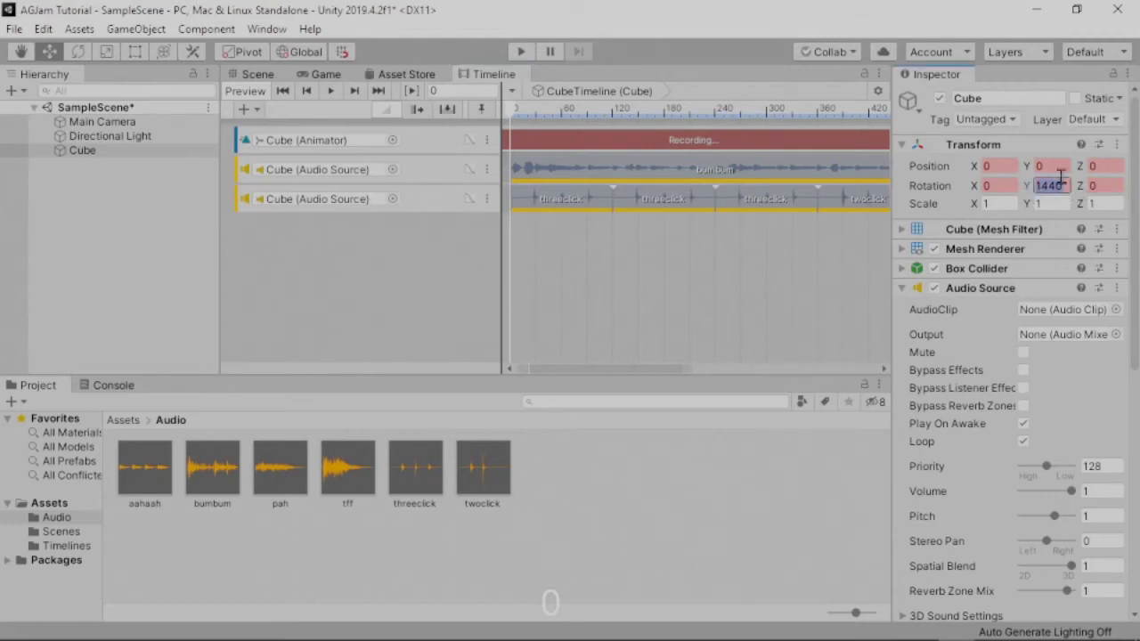
text(0)
key(Return)
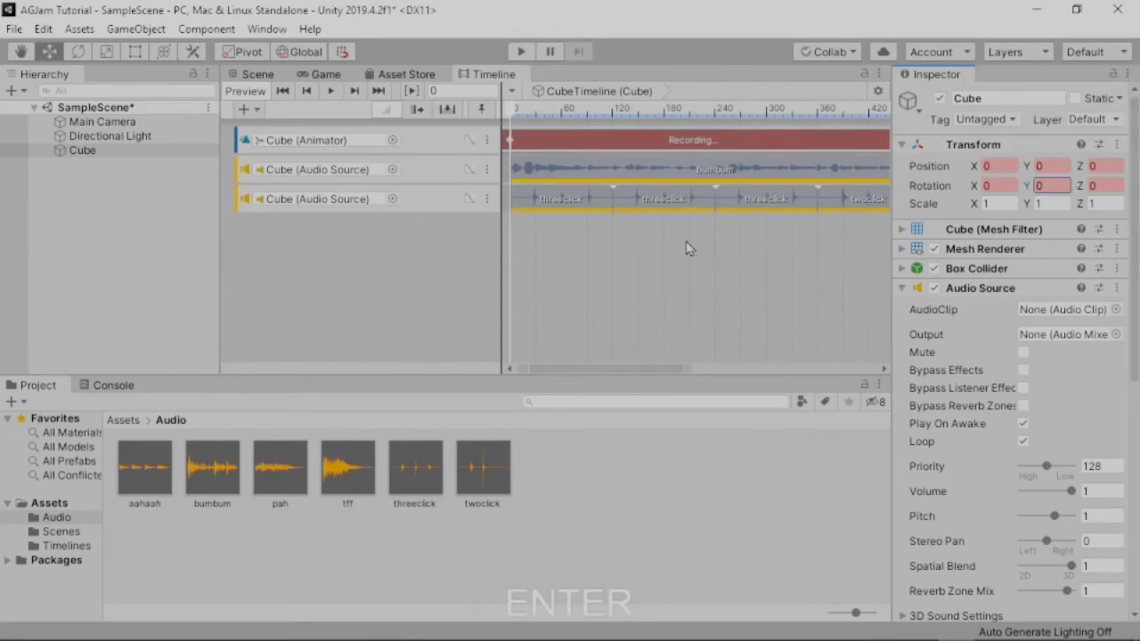
Scrub the timeline between frame 0 and the end of the second bumbum clip to preview the Cube's rotation
scroll(684, 243, down, 4)
scroll(682, 234, down, 3)
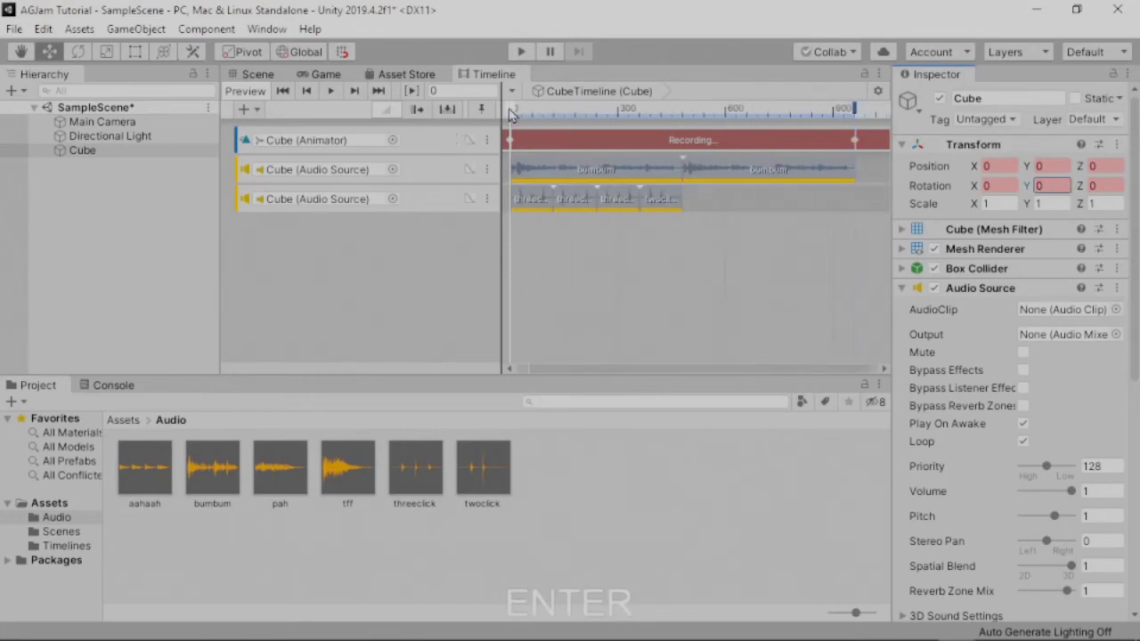
drag(511, 115, 859, 119)
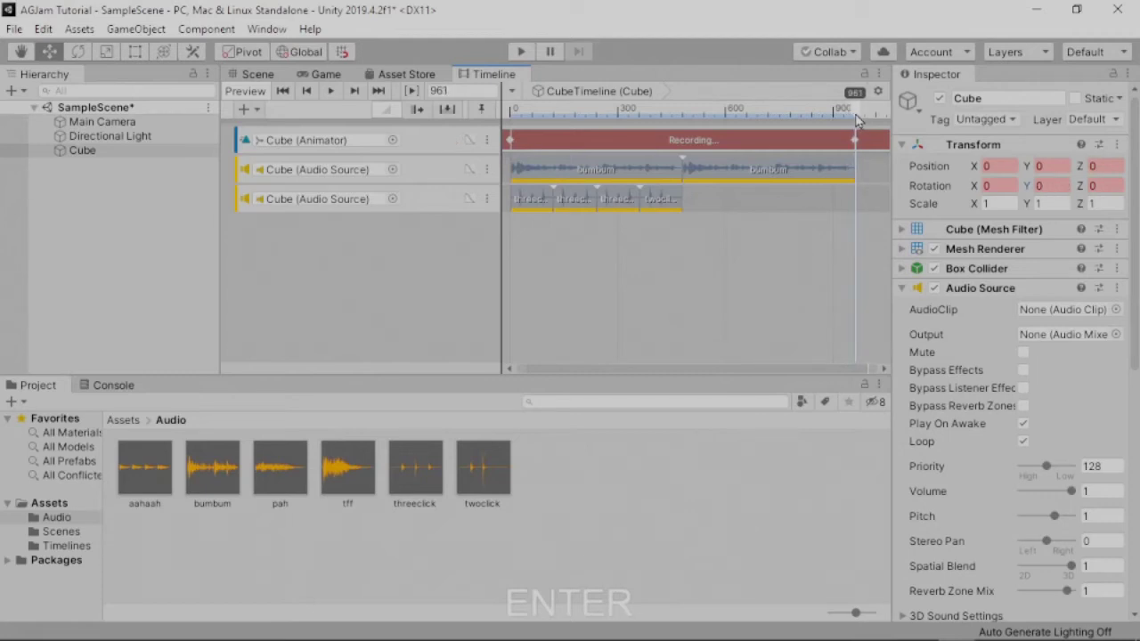
mouse_move(855, 116)
mouse_down()
mouse_move(732, 142)
mouse_move(539, 139)
mouse_move(854, 121)
mouse_up()
drag(854, 119, 628, 132)
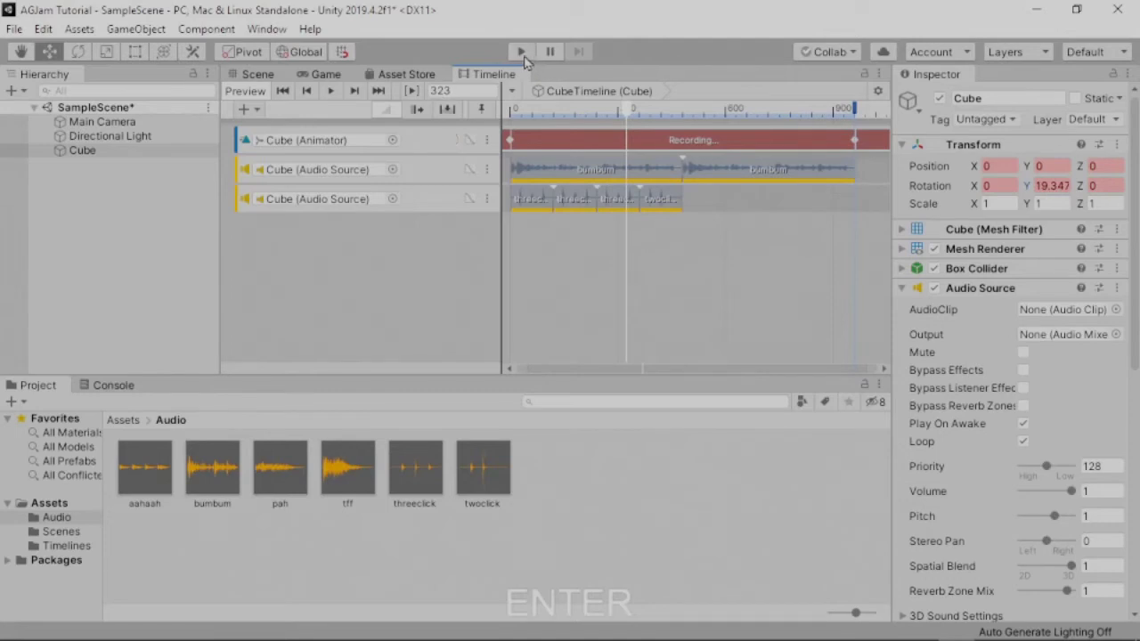
Stop recording on the Cube's Animator track, then run the scene in Play mode to preview the rotation with audio and stop it
click(452, 140)
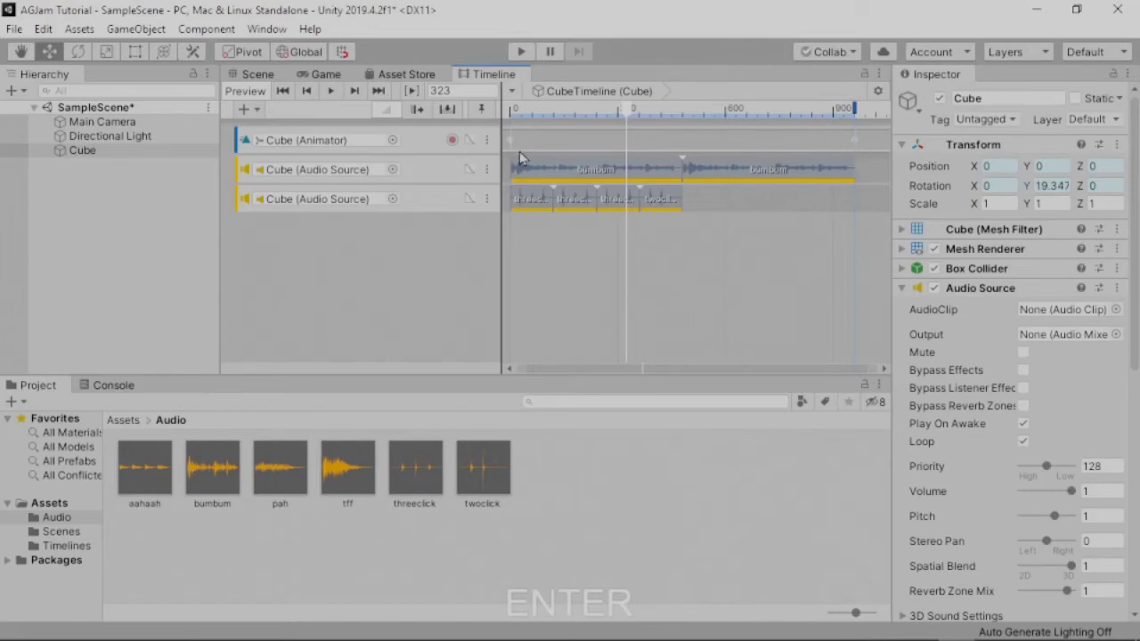
click(523, 53)
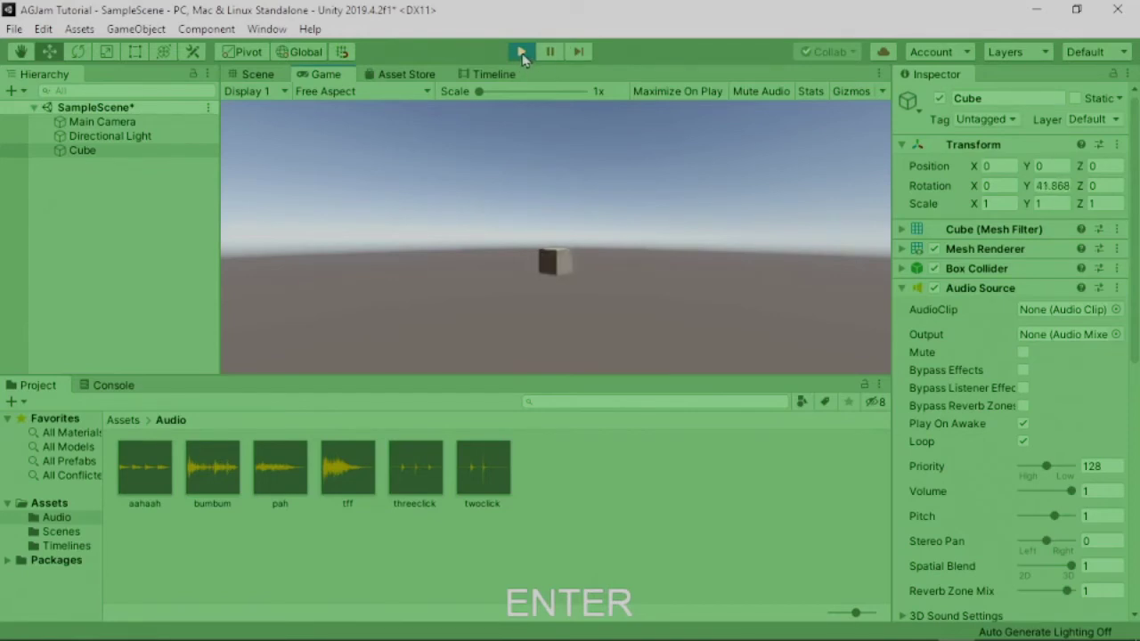
click(522, 51)
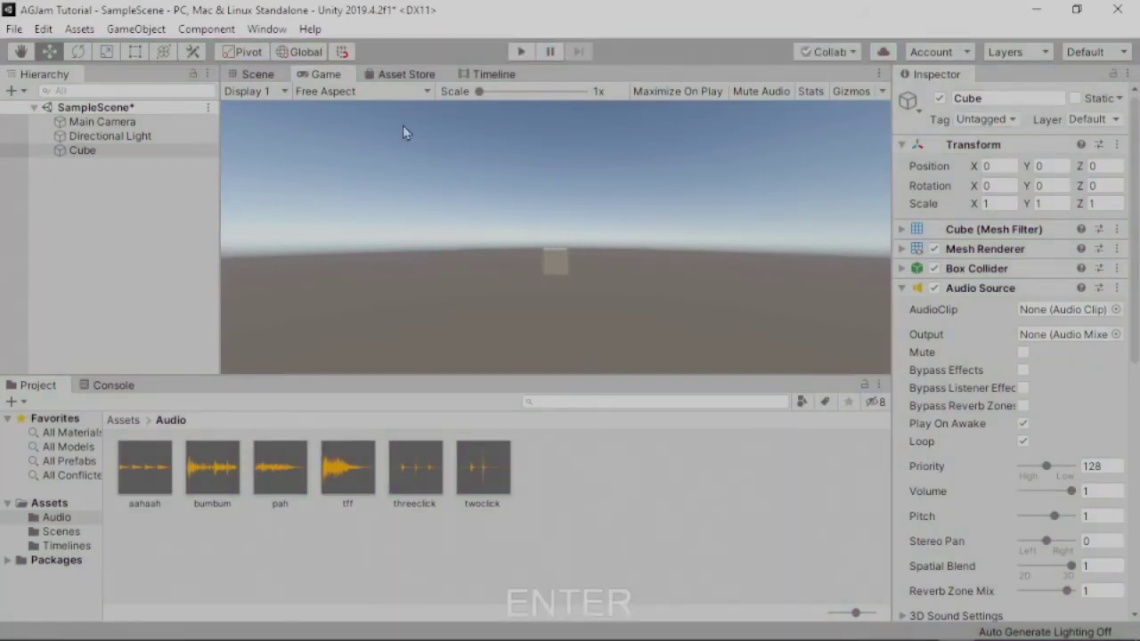
Return to the Scene view and add a 3D Sphere object to SampleScene
click(263, 76)
scroll(694, 198, down, 8)
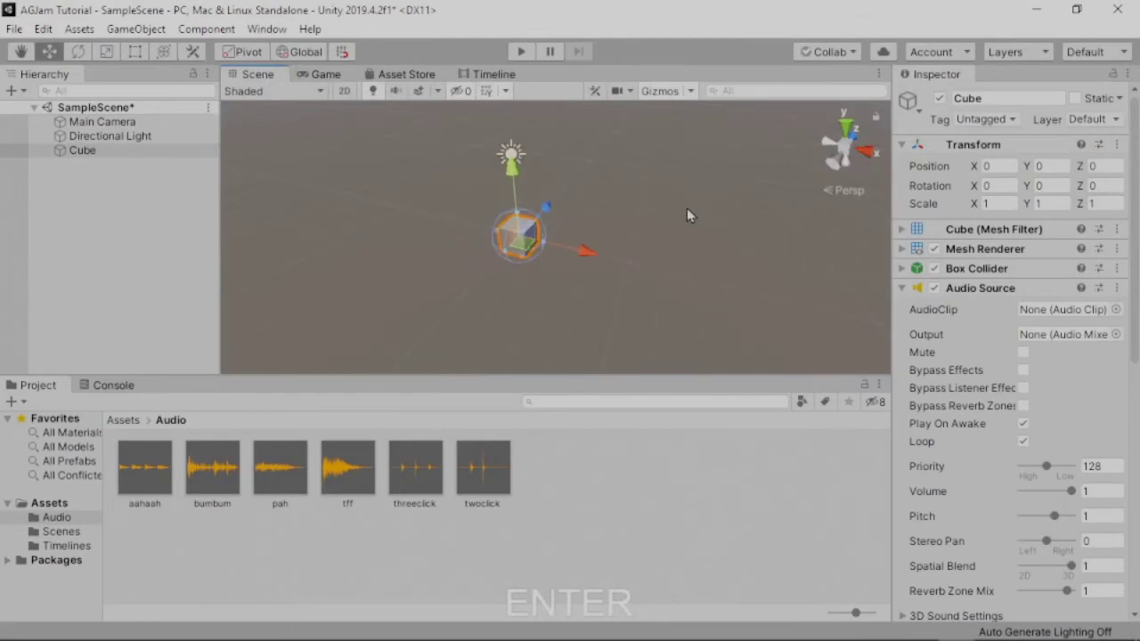
right_drag(688, 214, 451, 215)
middle_drag(684, 228, 559, 204)
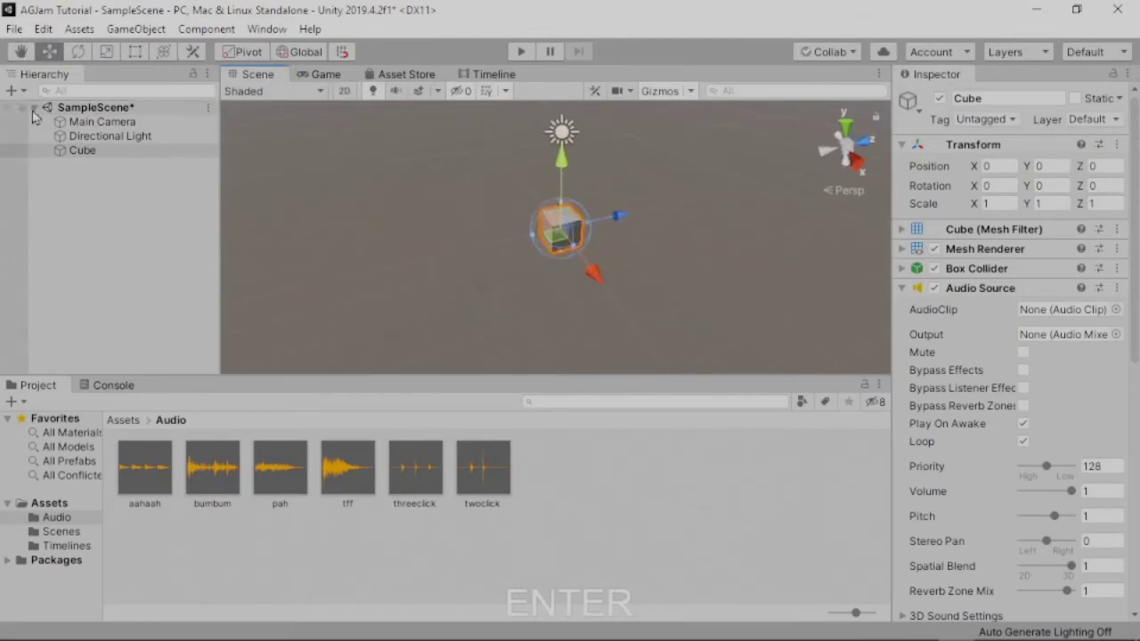
click(18, 91)
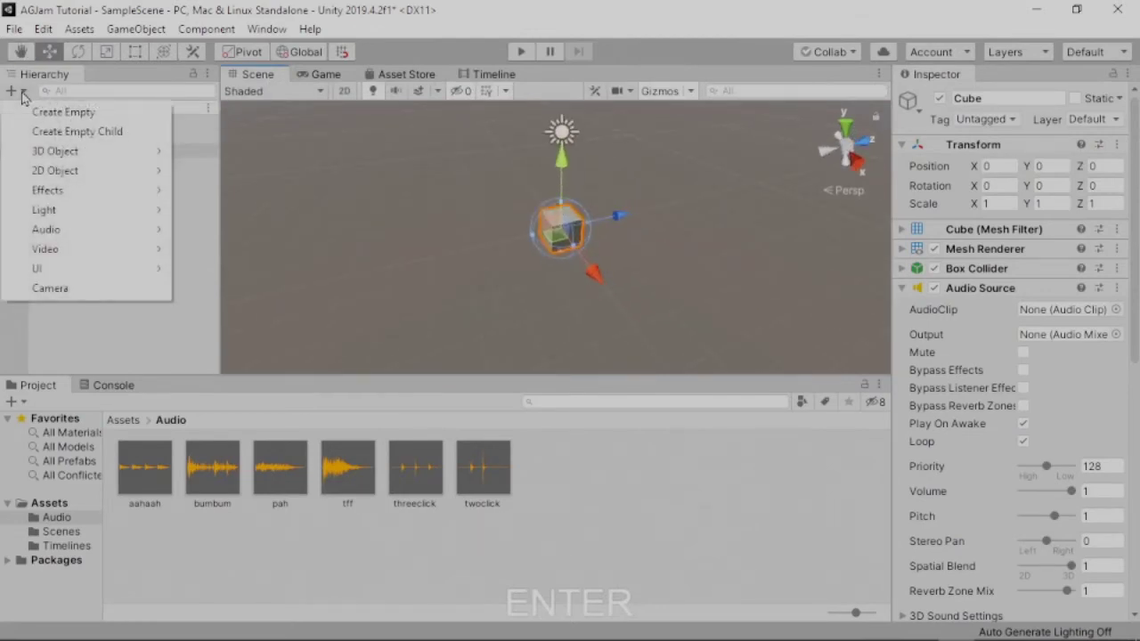
mouse_move(54, 157)
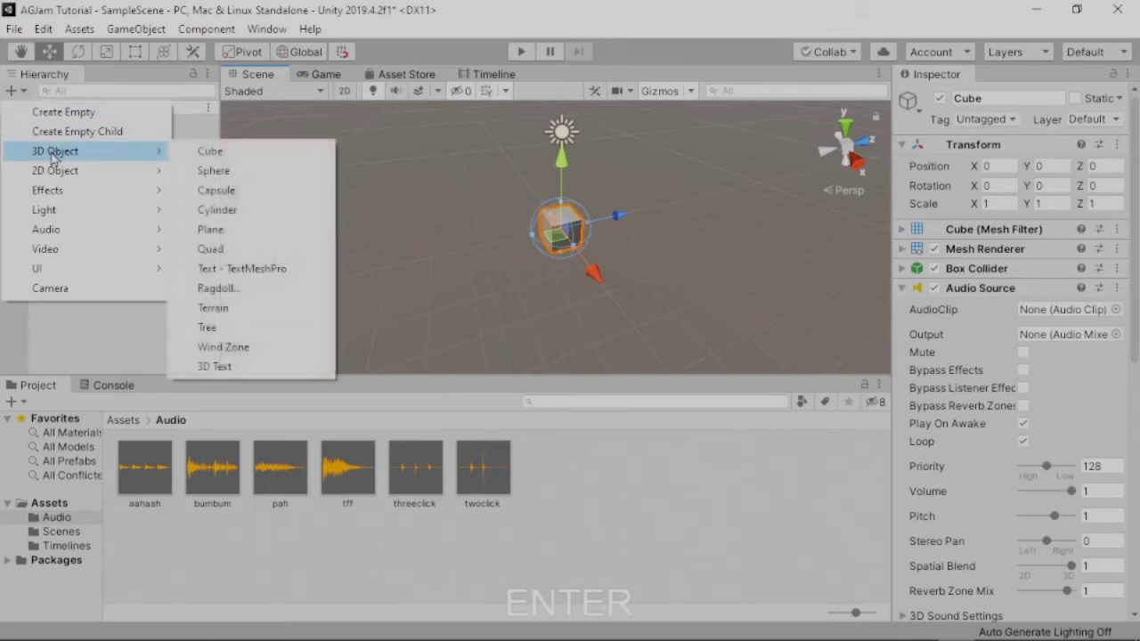
click(215, 171)
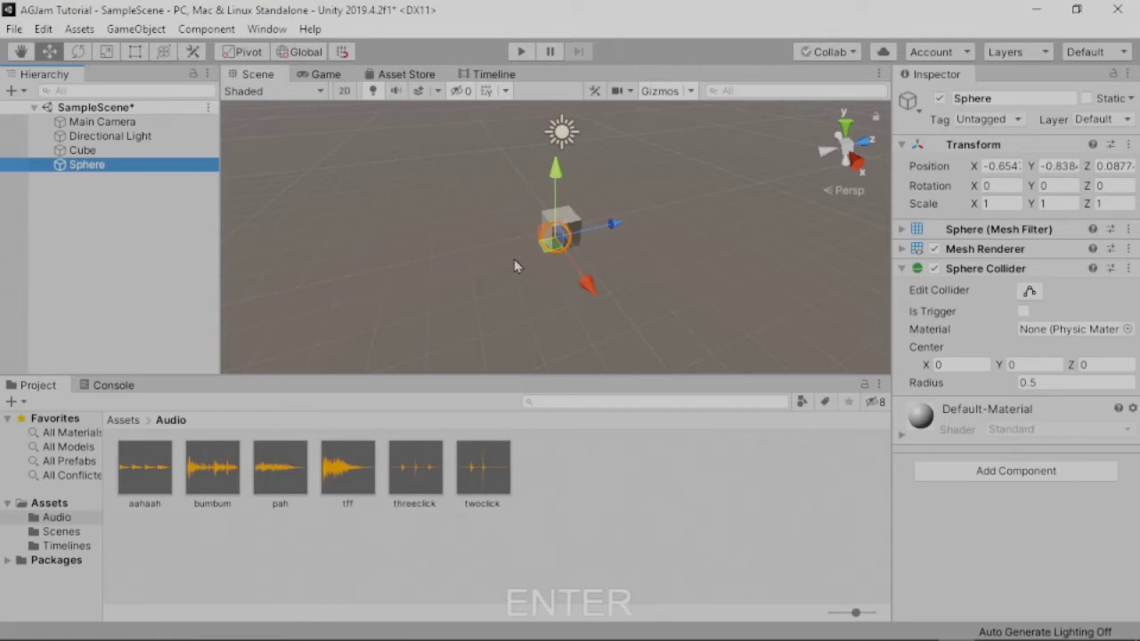
Begin editing the Sphere's X position in its Transform
alt+drag(483, 290, 562, 252)
middle_drag(562, 253, 508, 319)
middle_drag(771, 241, 702, 273)
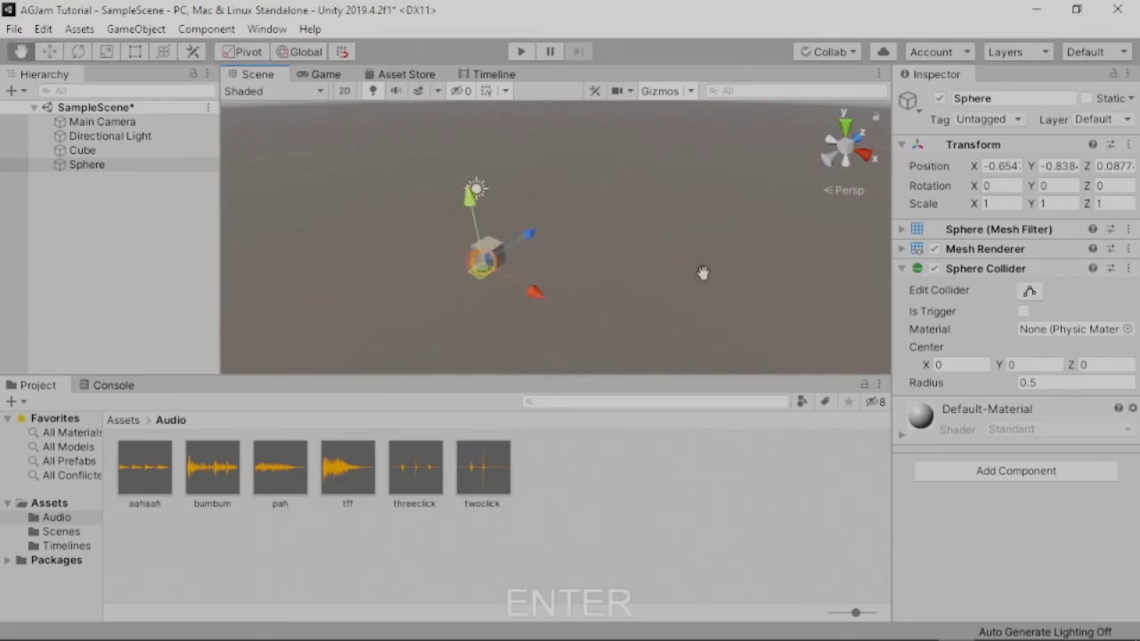
click(1002, 165)
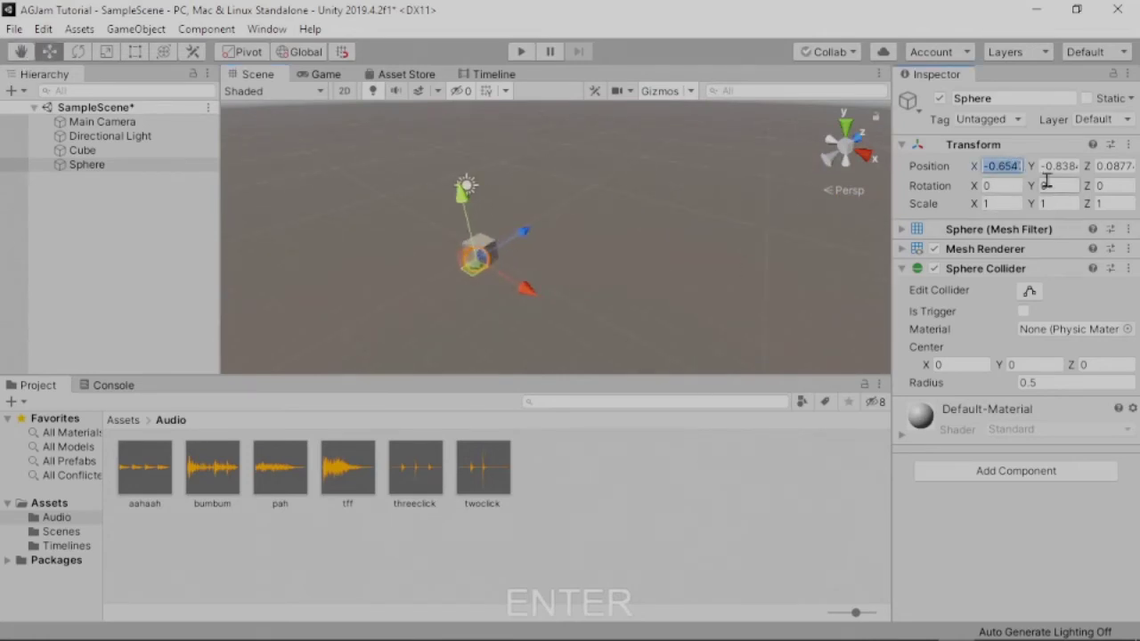
Set the Sphere's position to 0, 0, 0
text(0)
key(Tab)
text(0)
key(Tab)
text(0)
key(Tab)
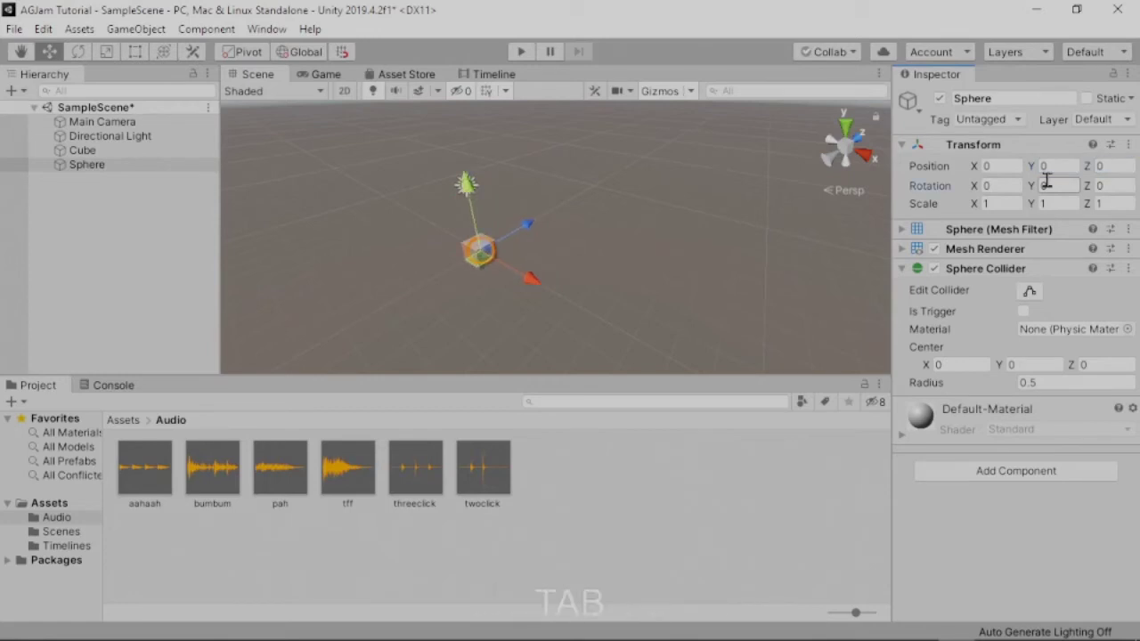
Set the Sphere's Z position to 5 and make it a child of the Cube
scroll(533, 257, up, 5)
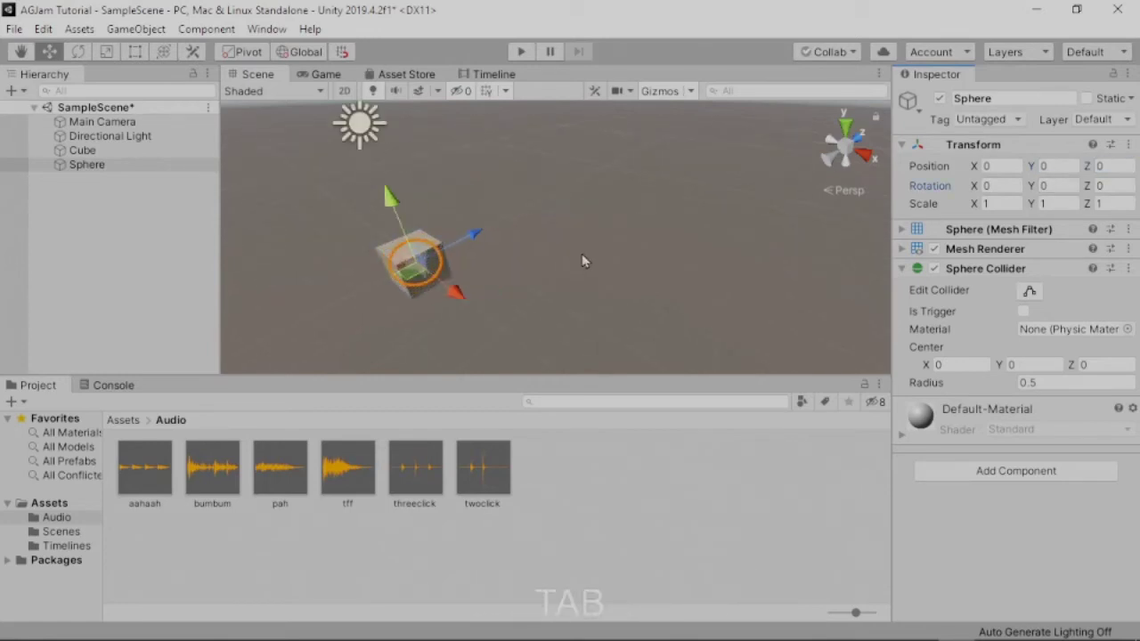
alt+drag(582, 260, 783, 245)
click(1121, 166)
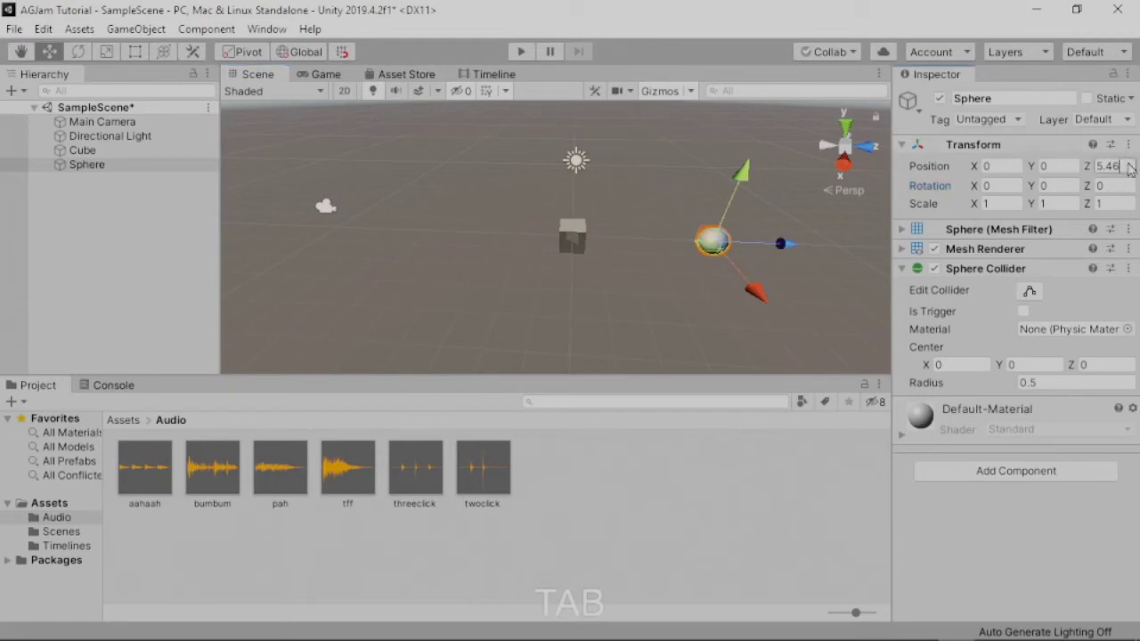
text(5)
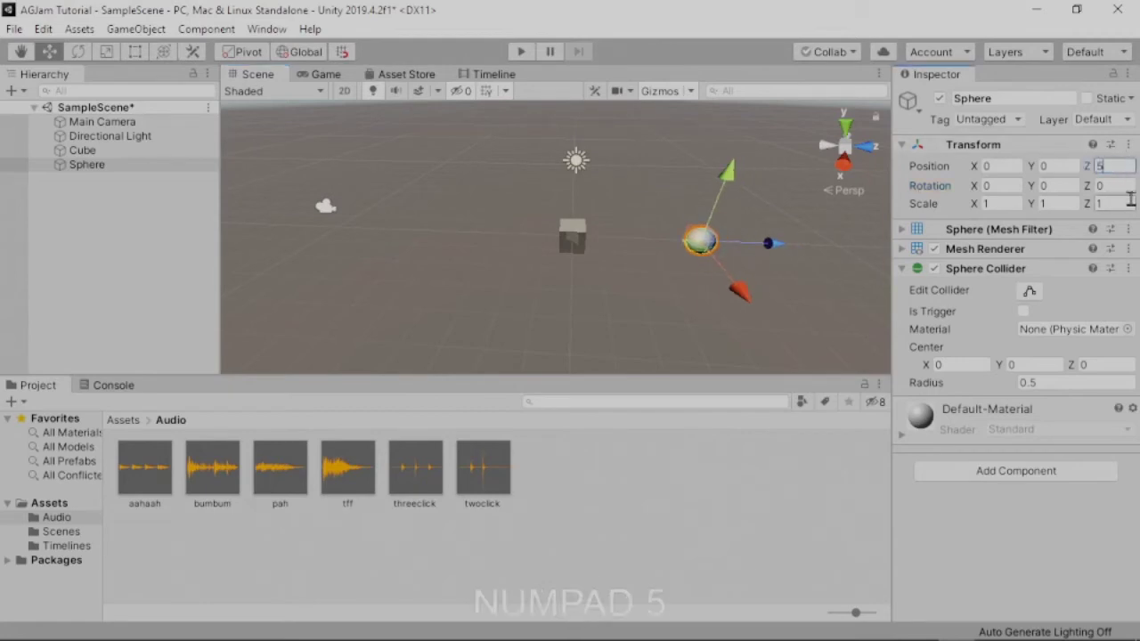
key(Return)
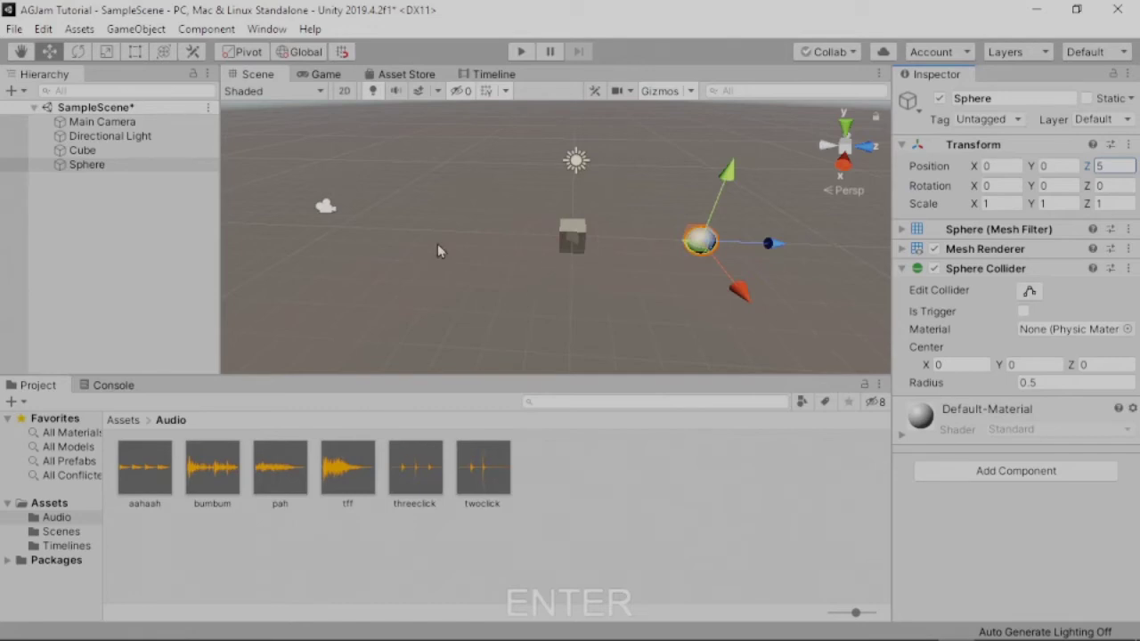
click(80, 167)
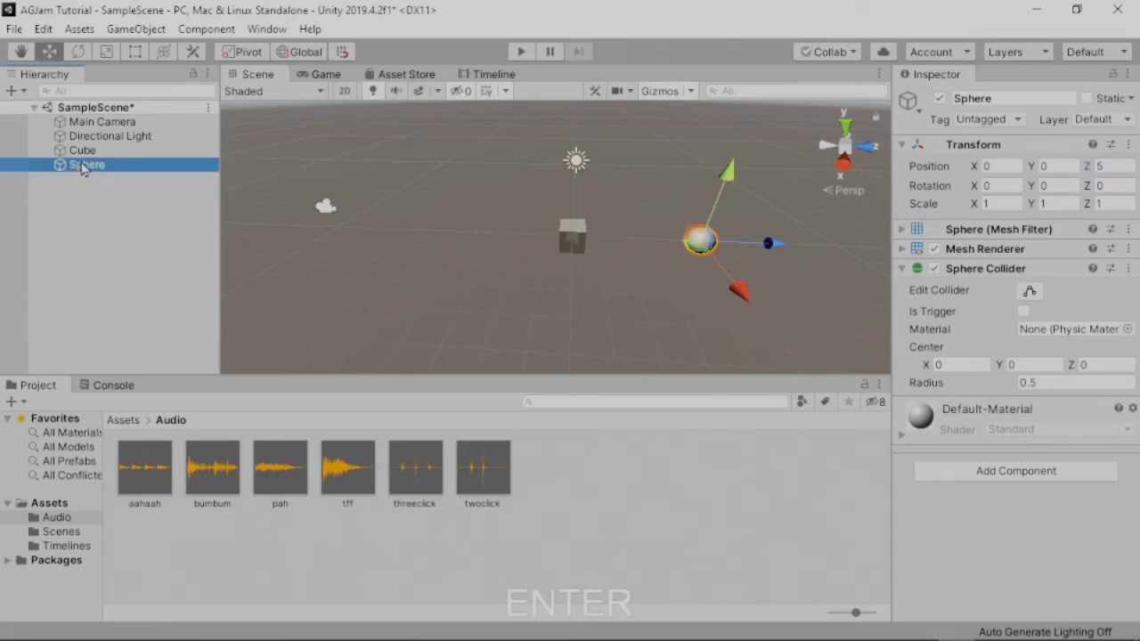
mouse_move(82, 170)
mouse_down()
mouse_move(101, 169)
mouse_move(80, 156)
mouse_move(82, 169)
mouse_move(82, 153)
mouse_up()
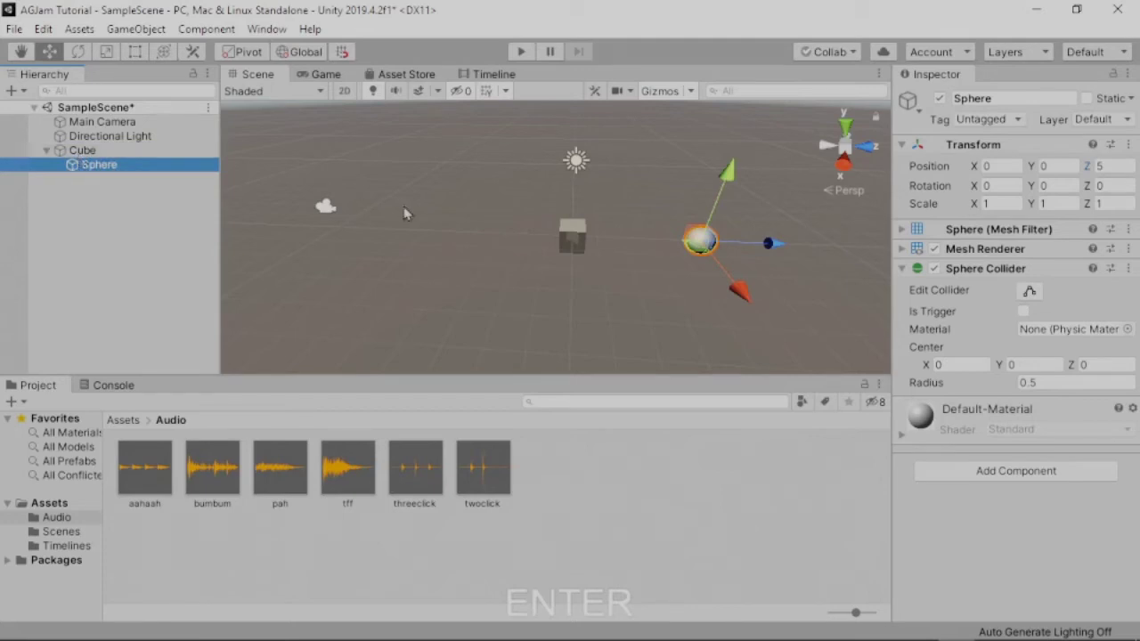
Try rotating the Cube about its Y axis by about 20 degrees to test the parented Sphere, and undo the rotation
click(85, 153)
drag(573, 272, 558, 245)
key(ctrl+z)
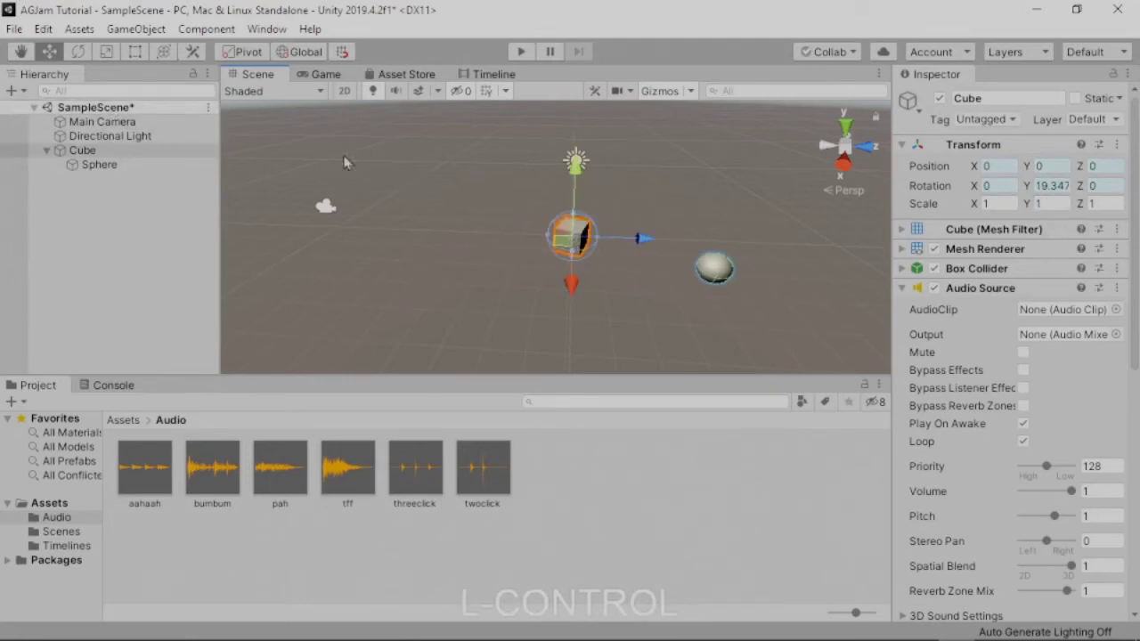
key(ctrl+z)
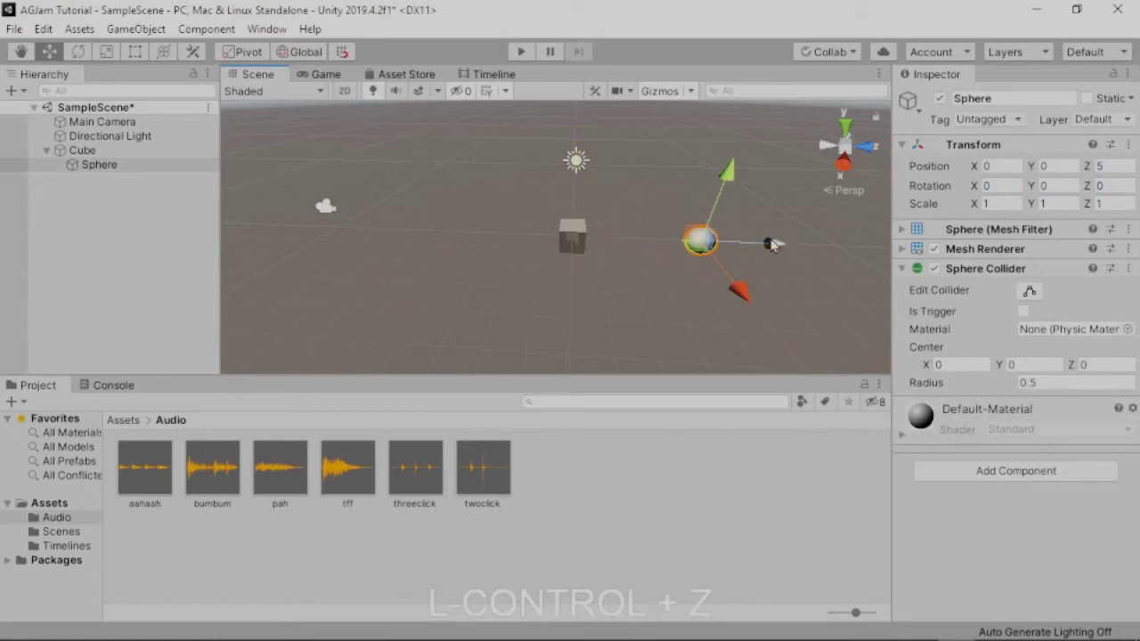
key(ctrl+z)
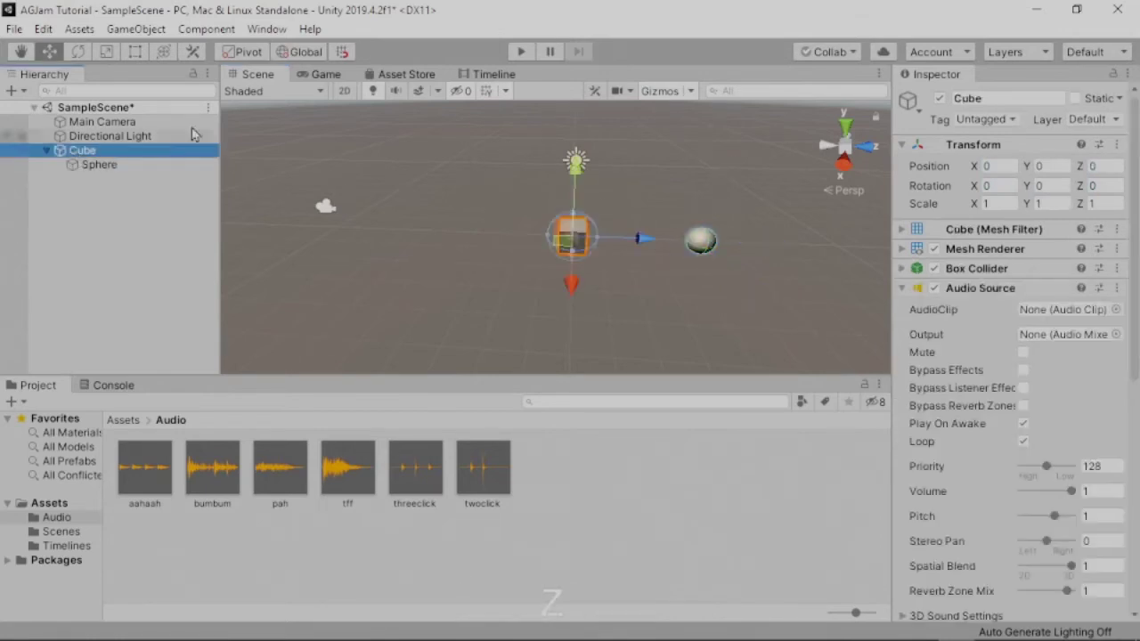
click(79, 53)
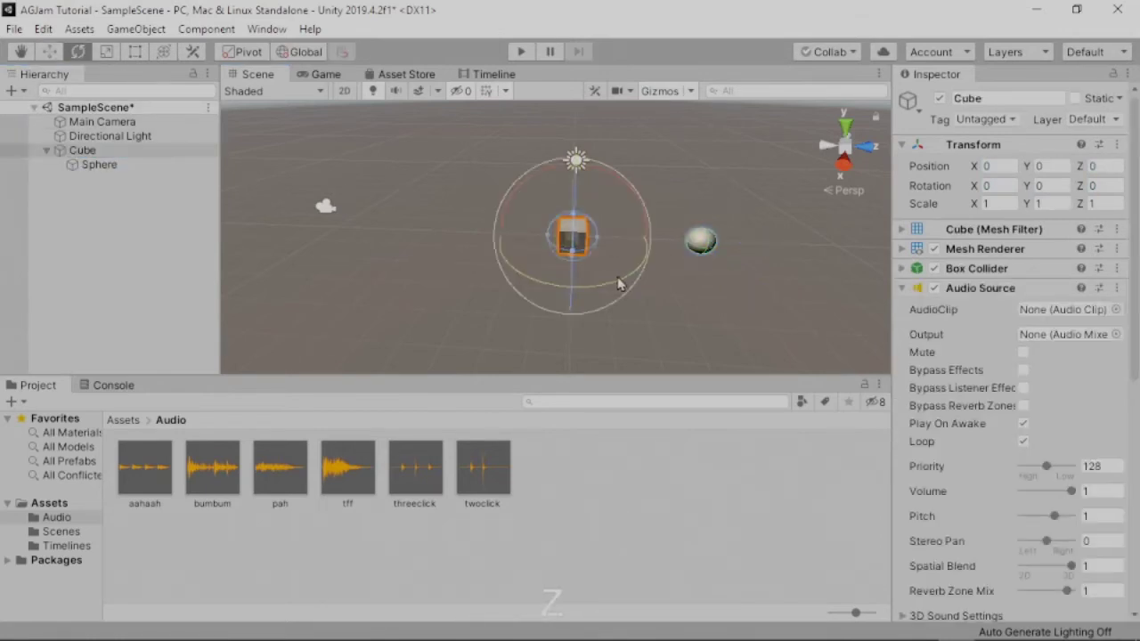
drag(621, 283, 573, 297)
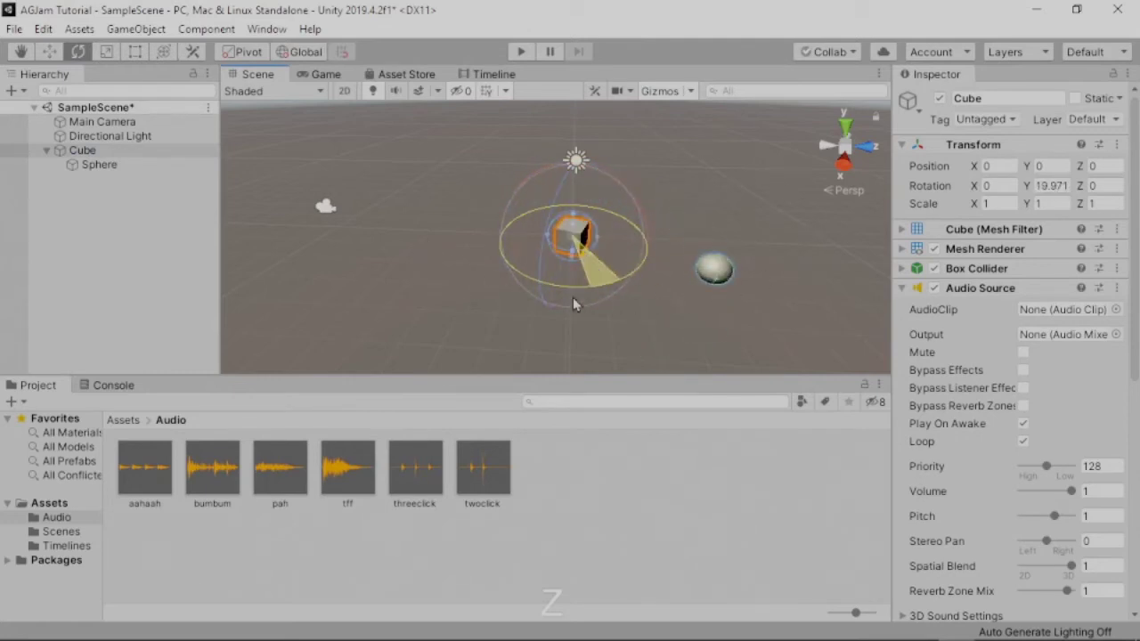
key(ctrl+z)
key(ctrl+z)
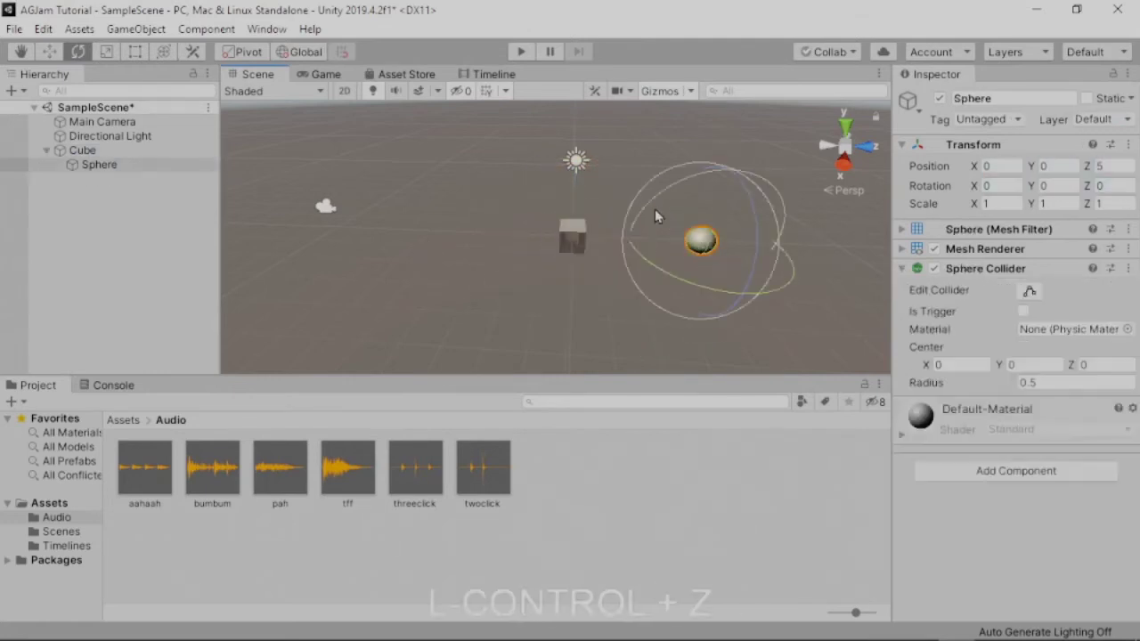
key(ctrl+z)
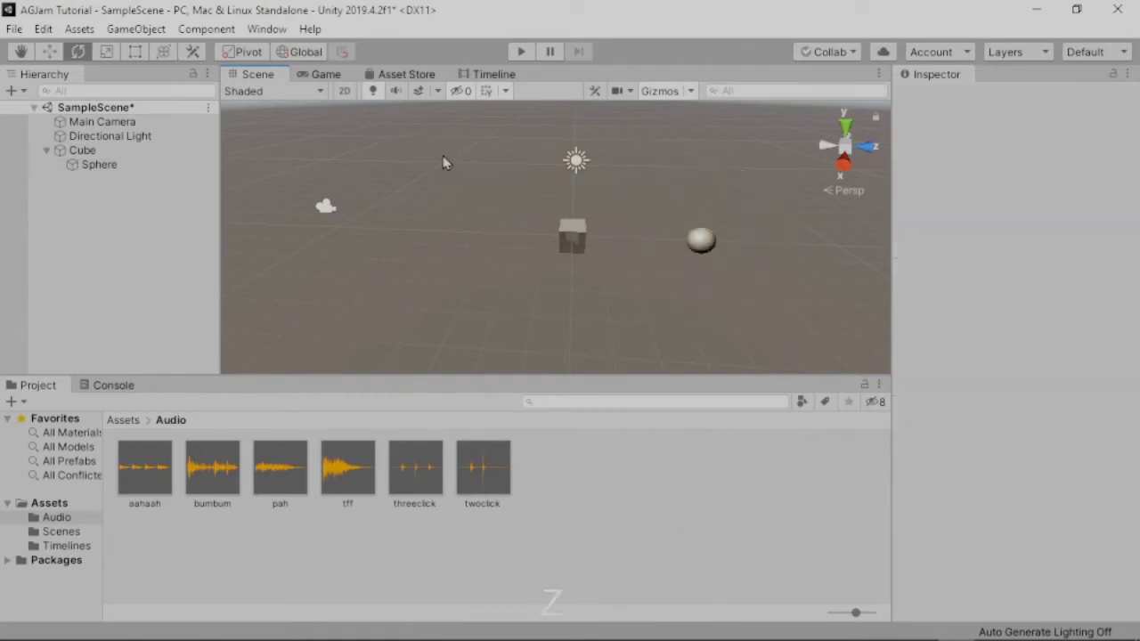
Run the scene to check how the Sphere orbits with the rotating Cube, and stop playback
click(521, 54)
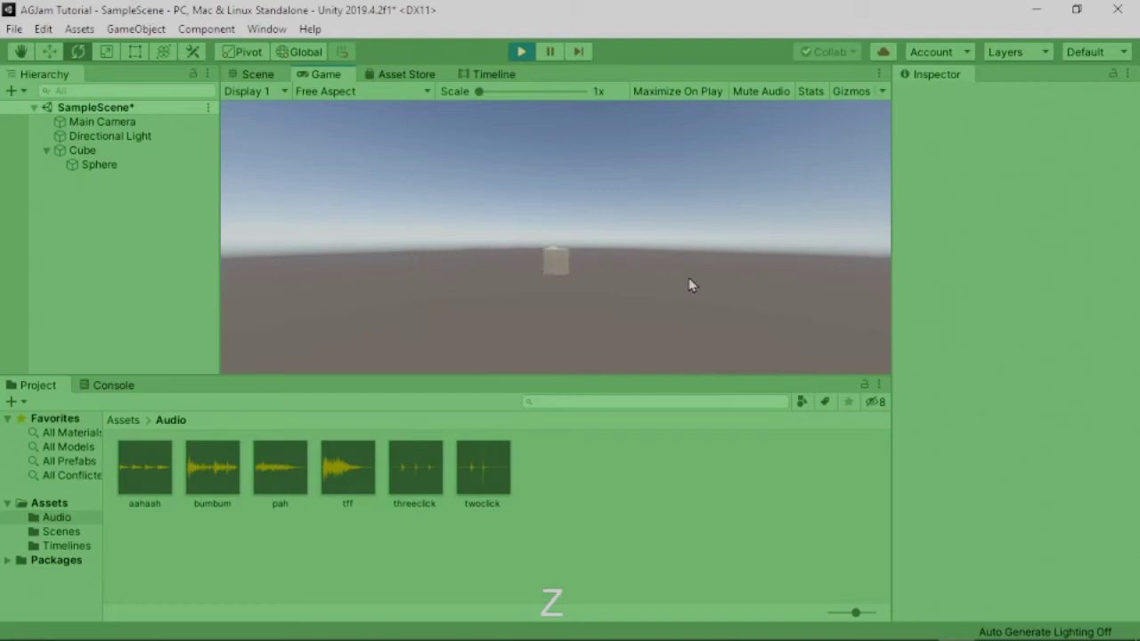
click(523, 51)
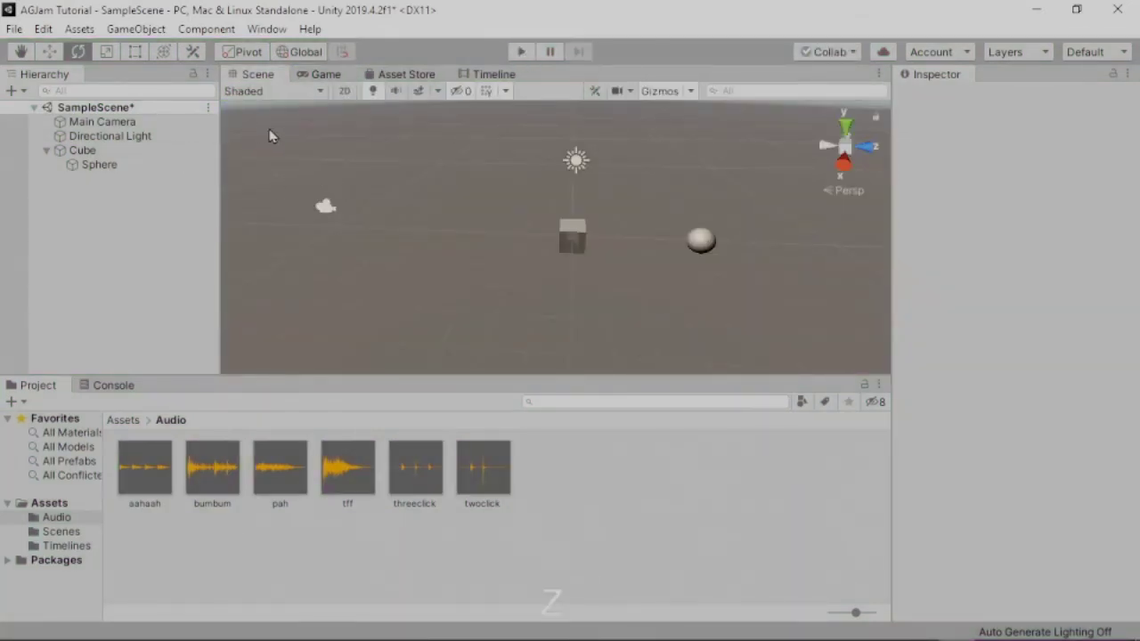
Show the animation curves of the Cube's Animator track in its timeline and expand the Rotation values
click(490, 74)
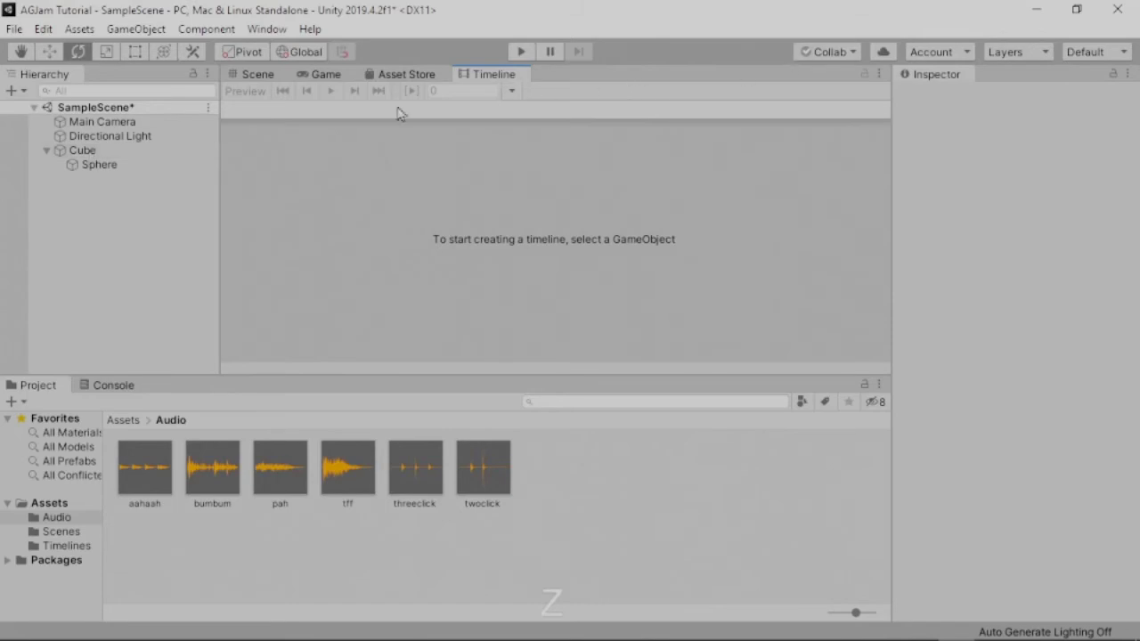
click(79, 153)
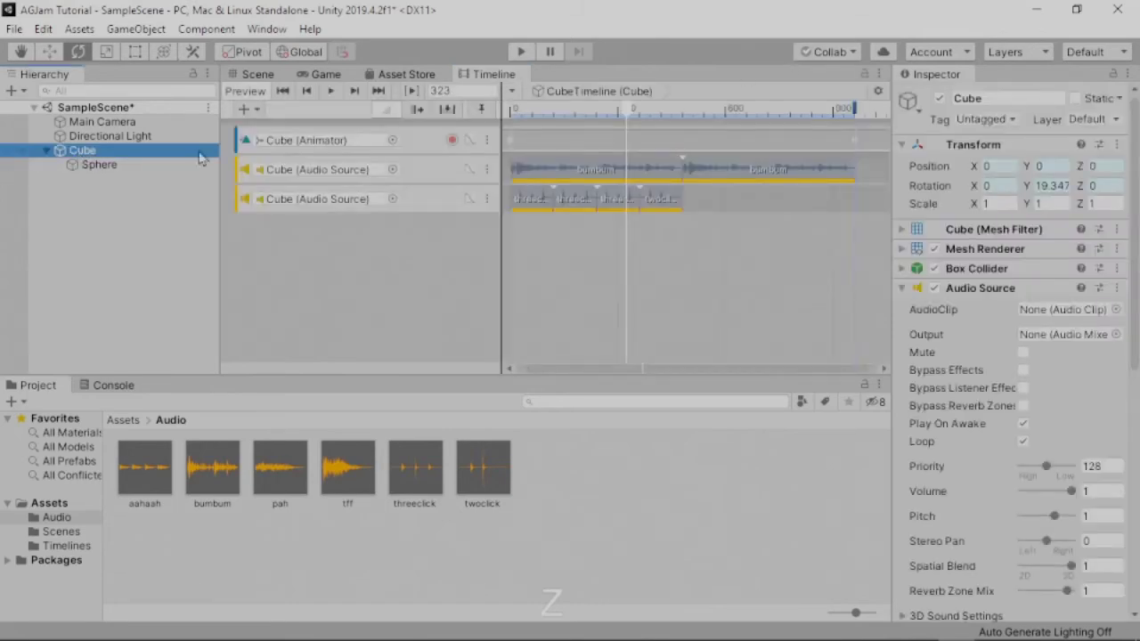
click(469, 142)
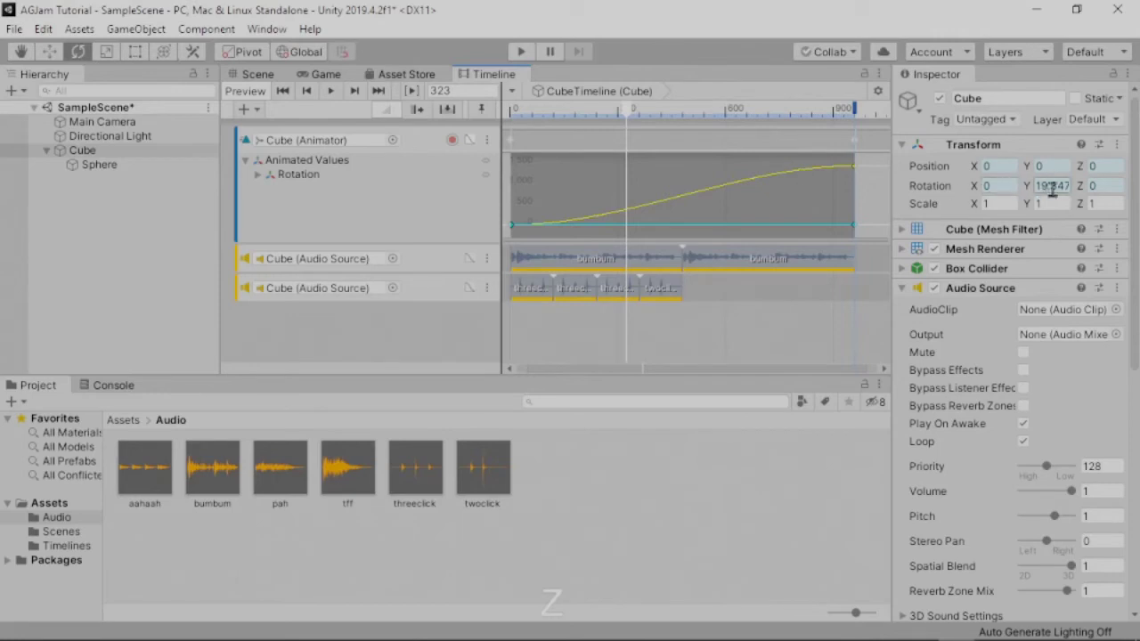
click(257, 175)
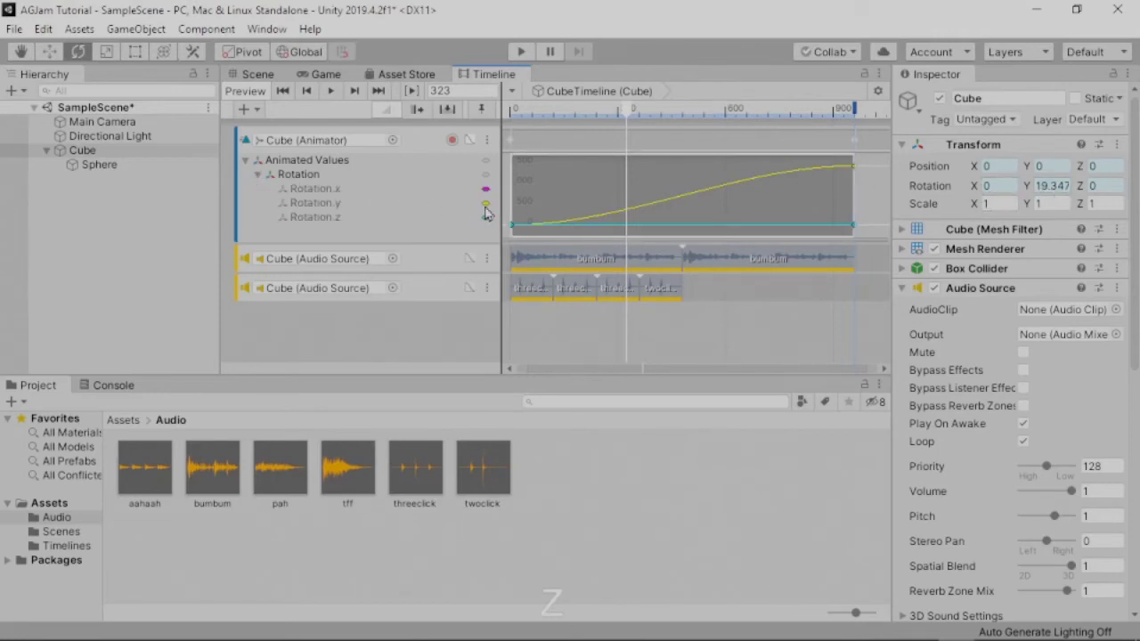
Compare the three rotation curves, isolate Rotation.y and set both tangents of its last key to Linear
click(343, 190)
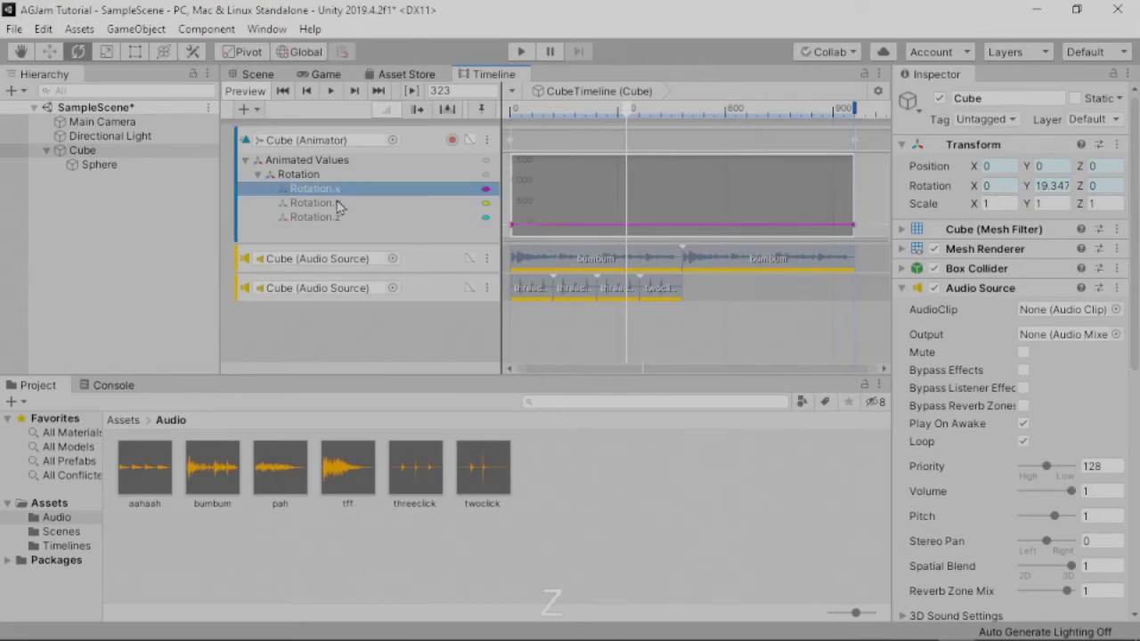
click(337, 204)
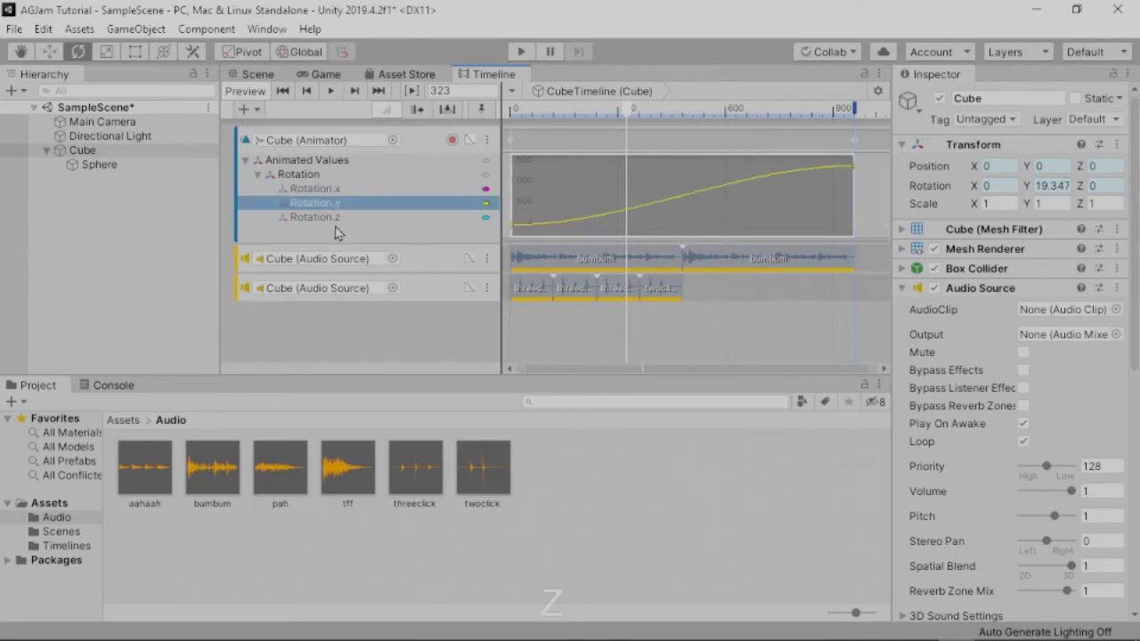
click(332, 219)
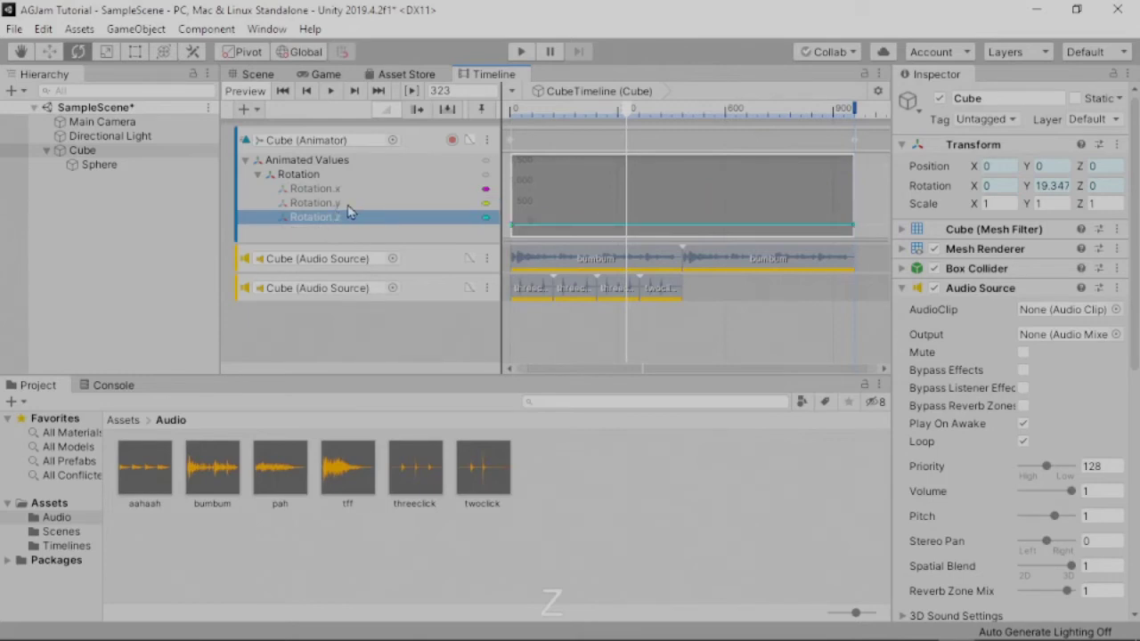
click(347, 206)
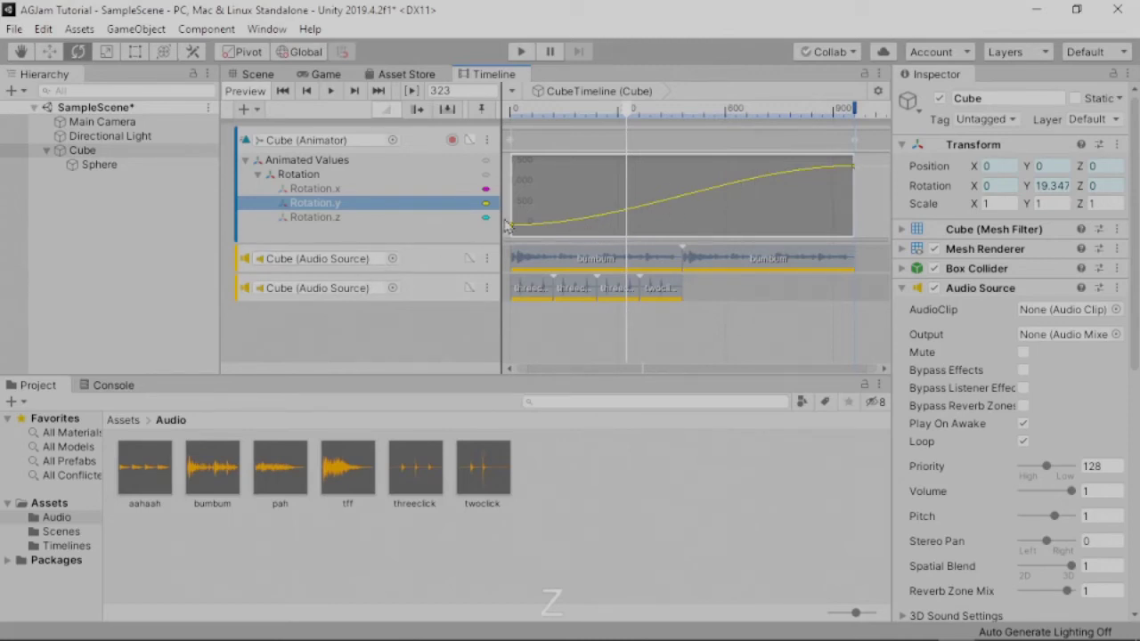
right_click(853, 169)
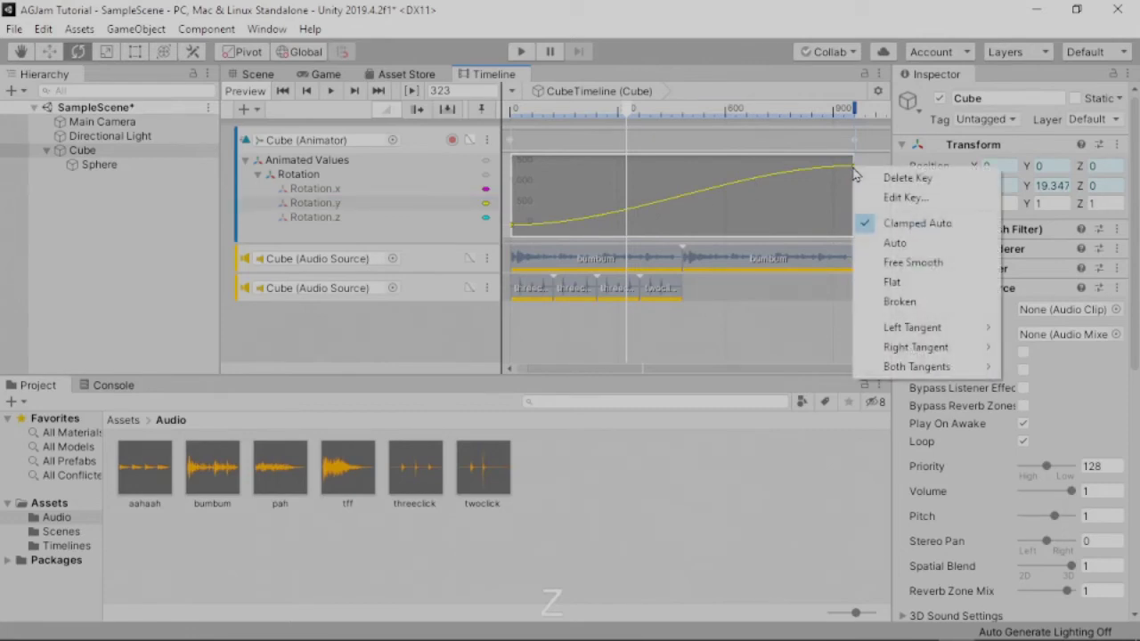
mouse_move(917, 368)
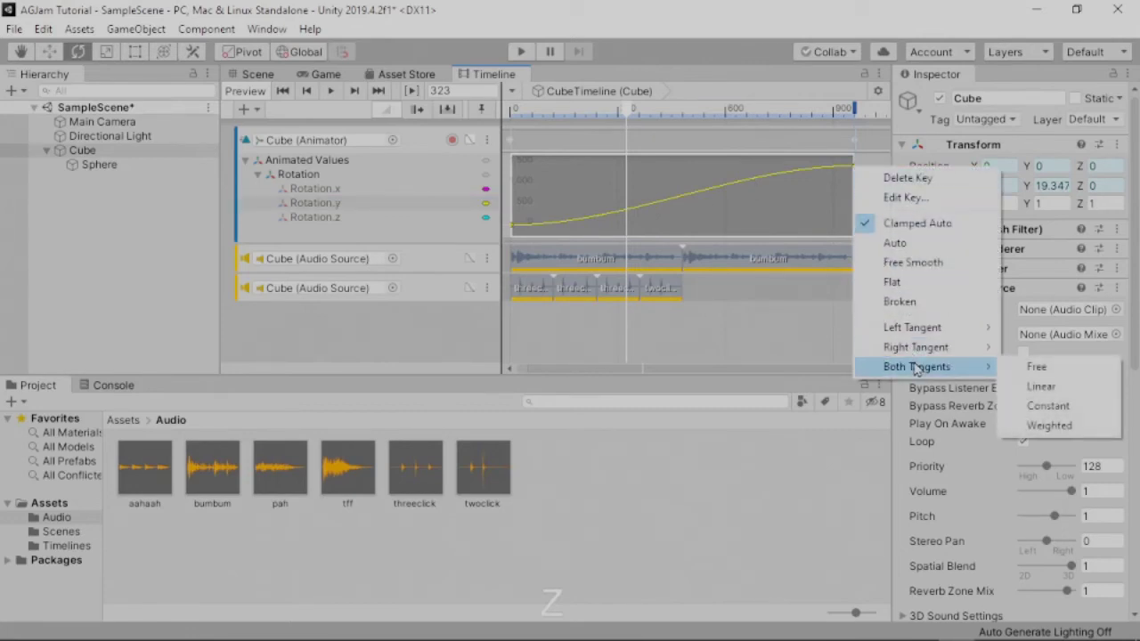
click(1039, 388)
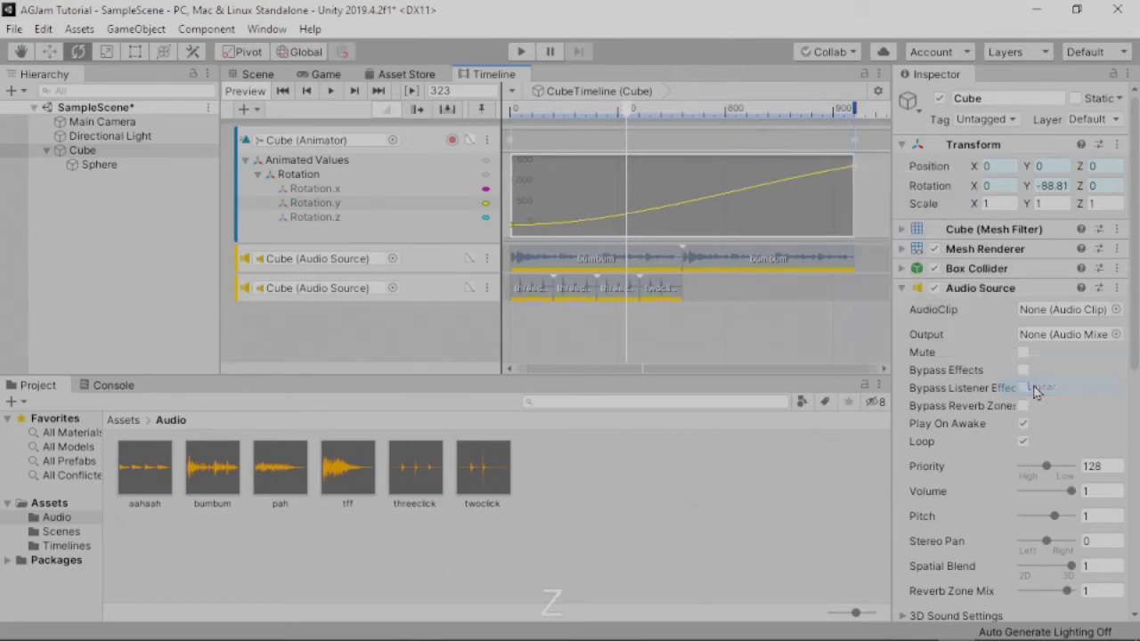
Set both tangents of the first Rotation.y key to Linear and collapse the Animator track's curve view
click(510, 232)
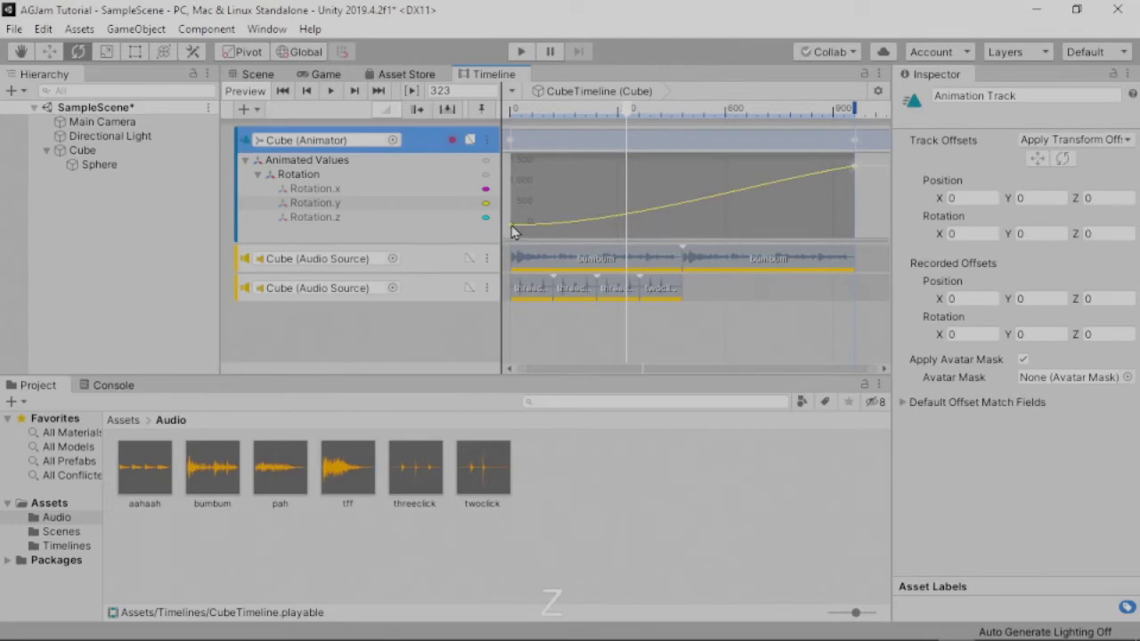
right_click(513, 230)
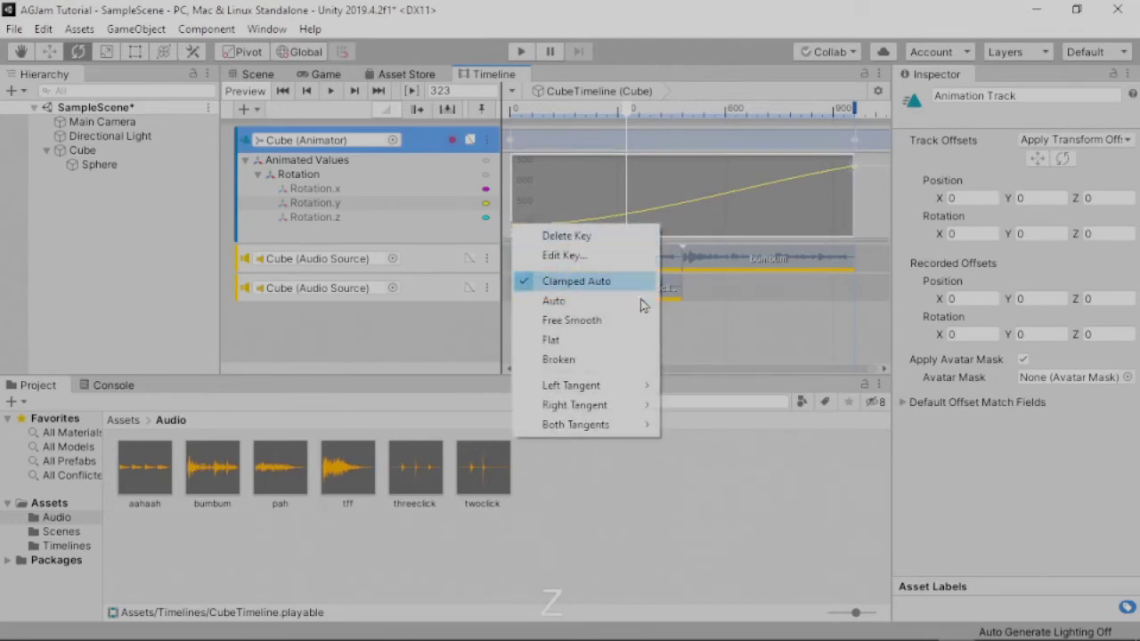
mouse_move(637, 425)
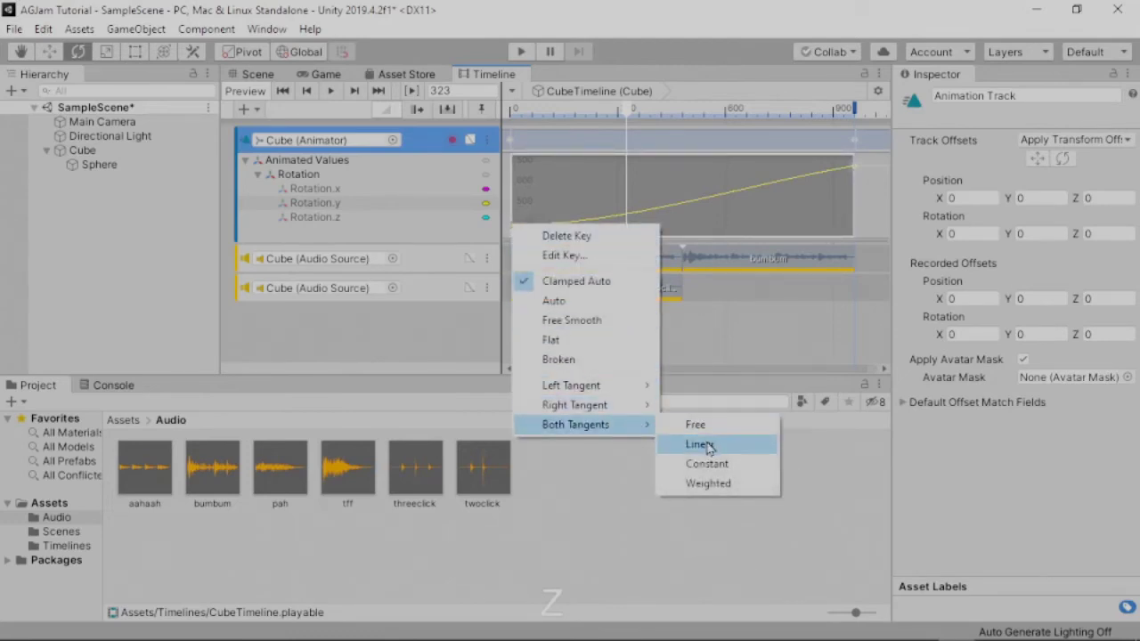
click(702, 443)
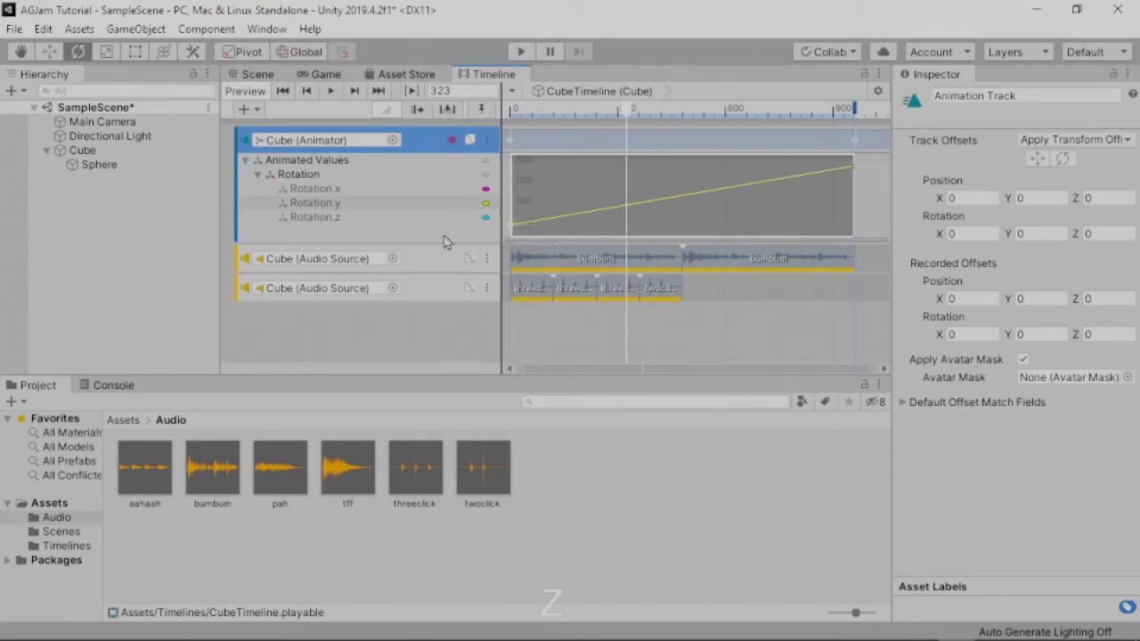
click(471, 140)
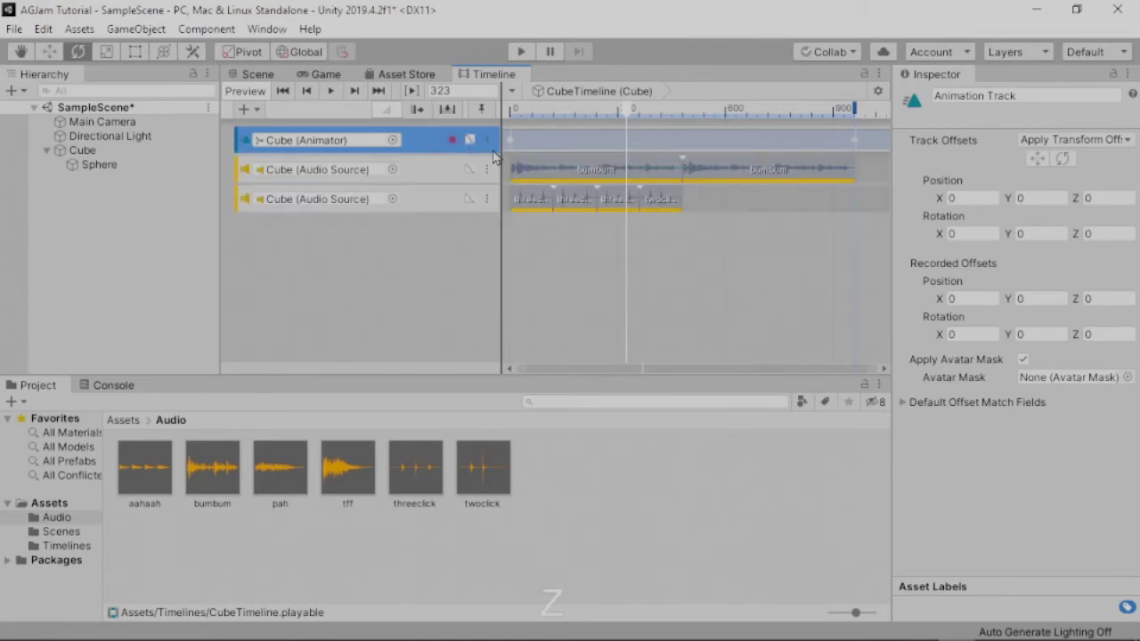
Play the scene to check the Cube's linear rotation with the Sphere attached, and stop playback
click(524, 53)
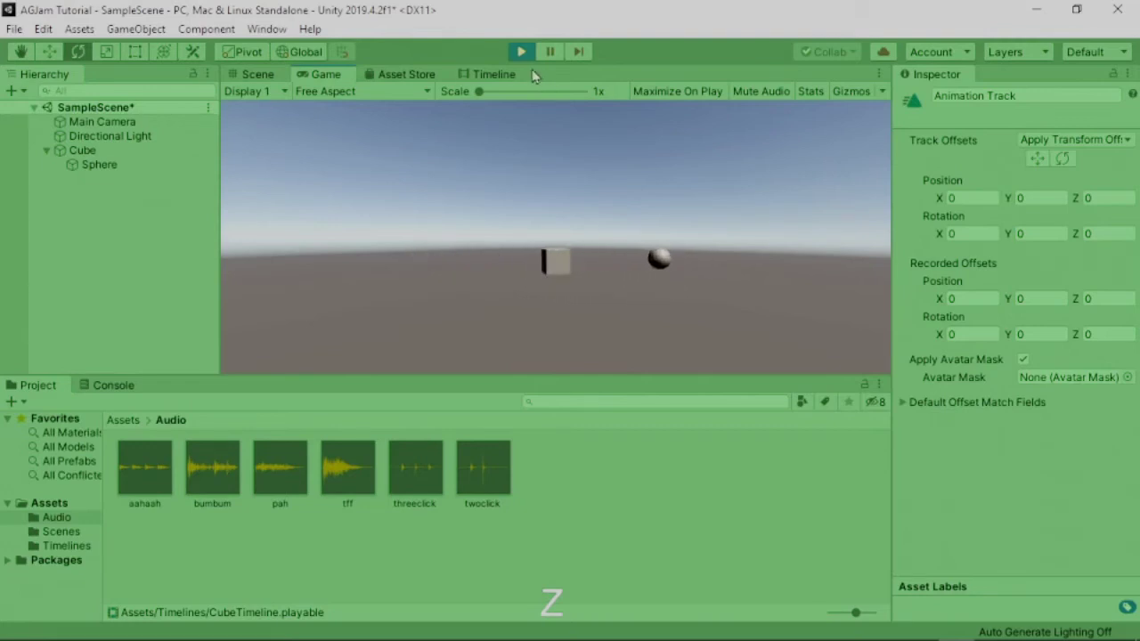
click(523, 56)
key(alt+Tab)
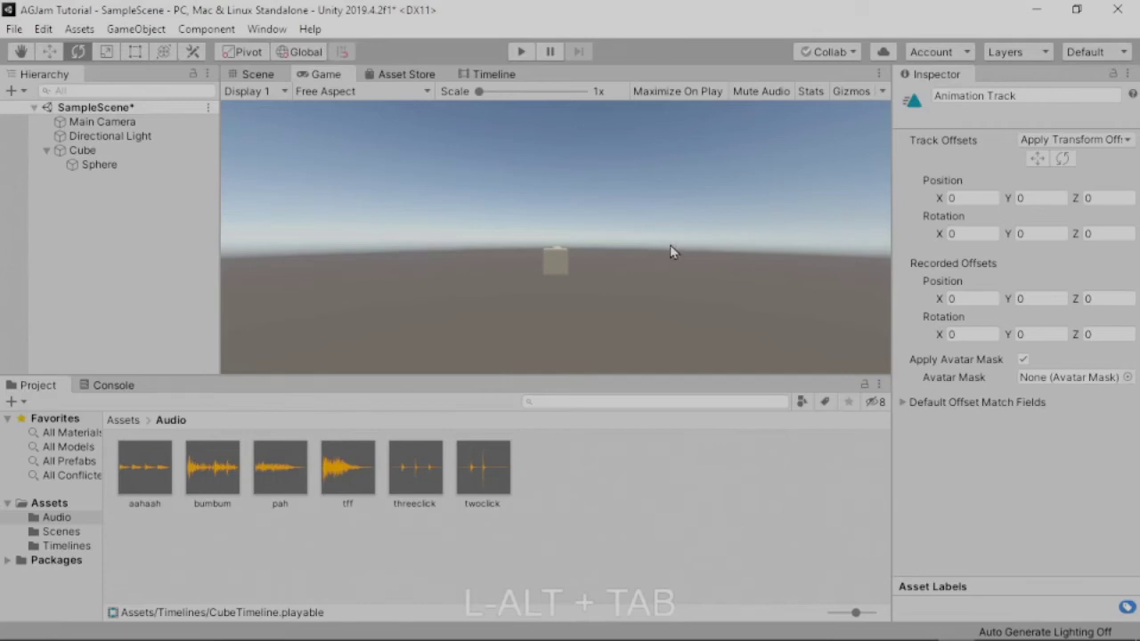
key(Tab)
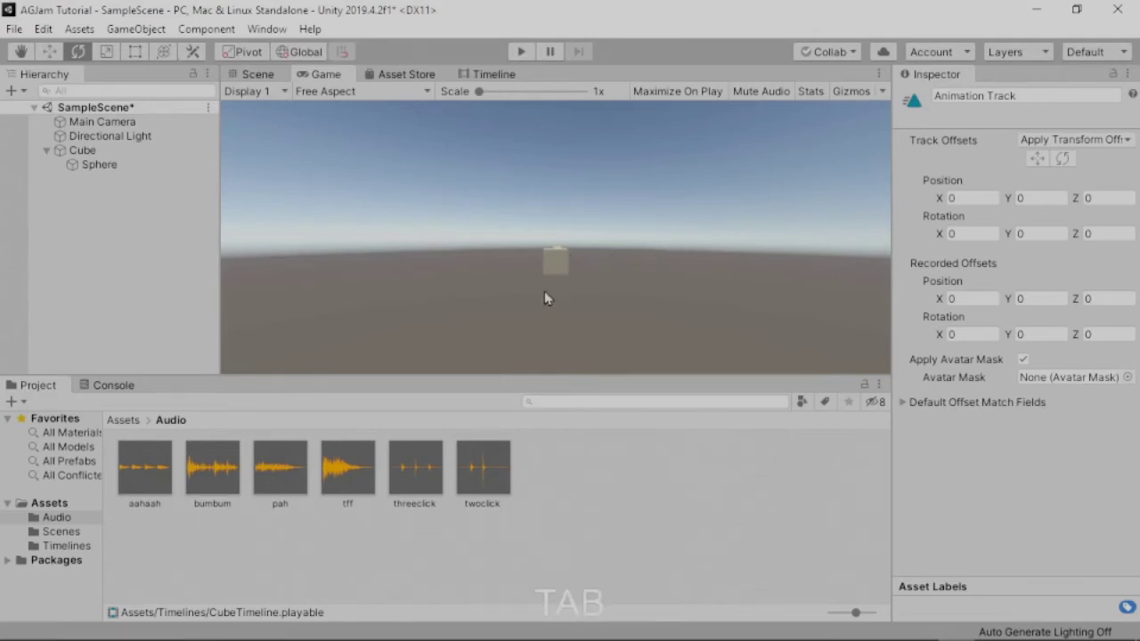
In the Scene view, set the Main Camera's Z position to -5
click(258, 74)
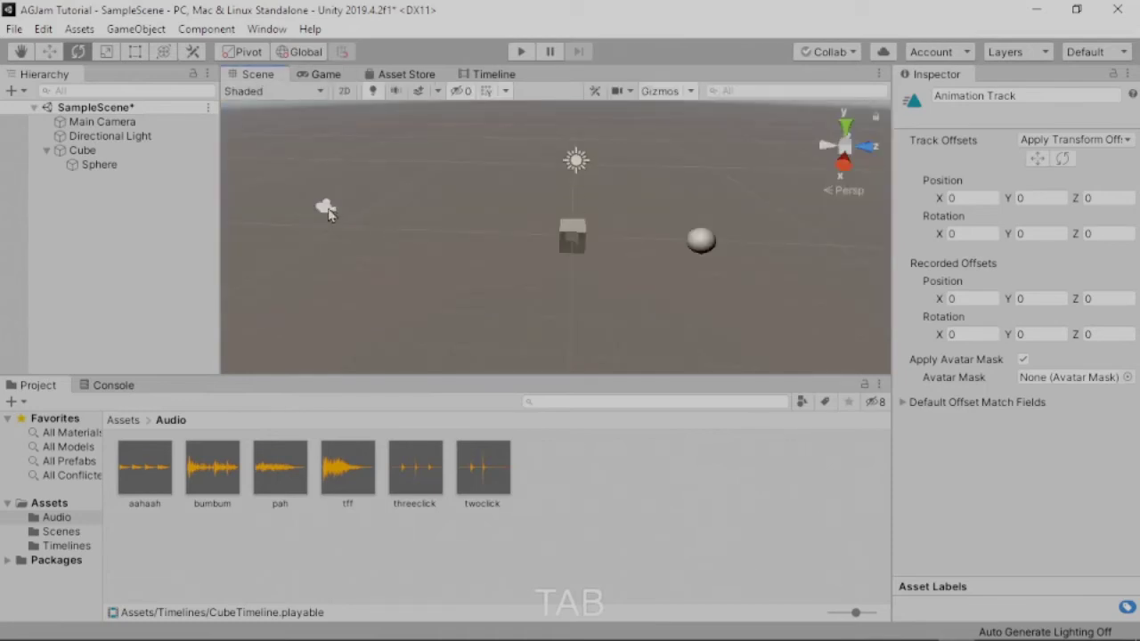
click(326, 208)
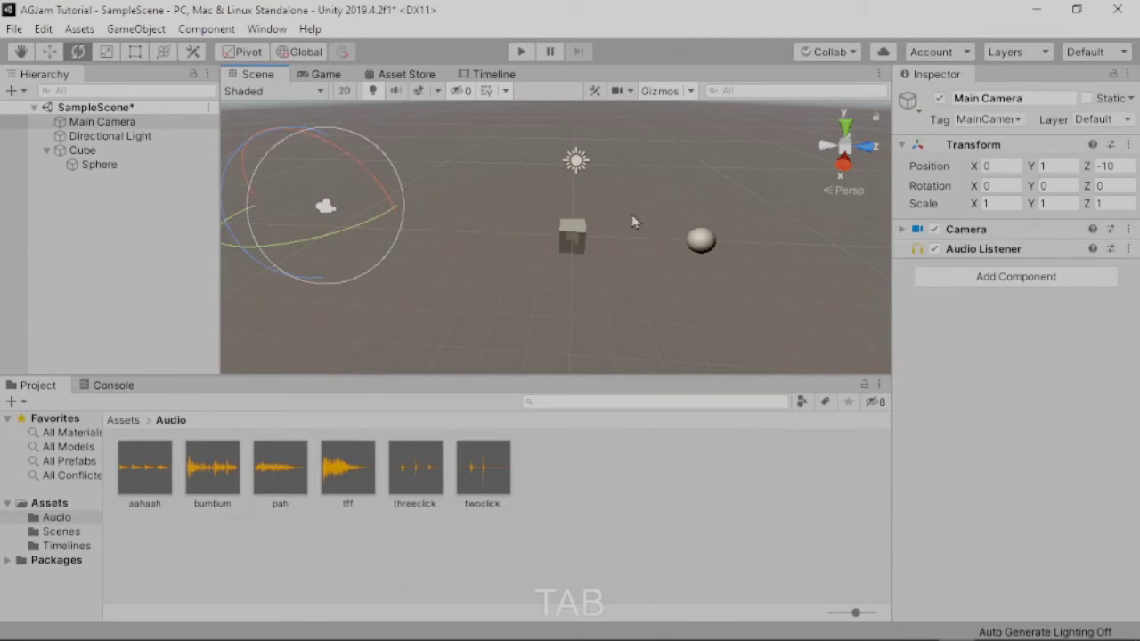
click(1115, 168)
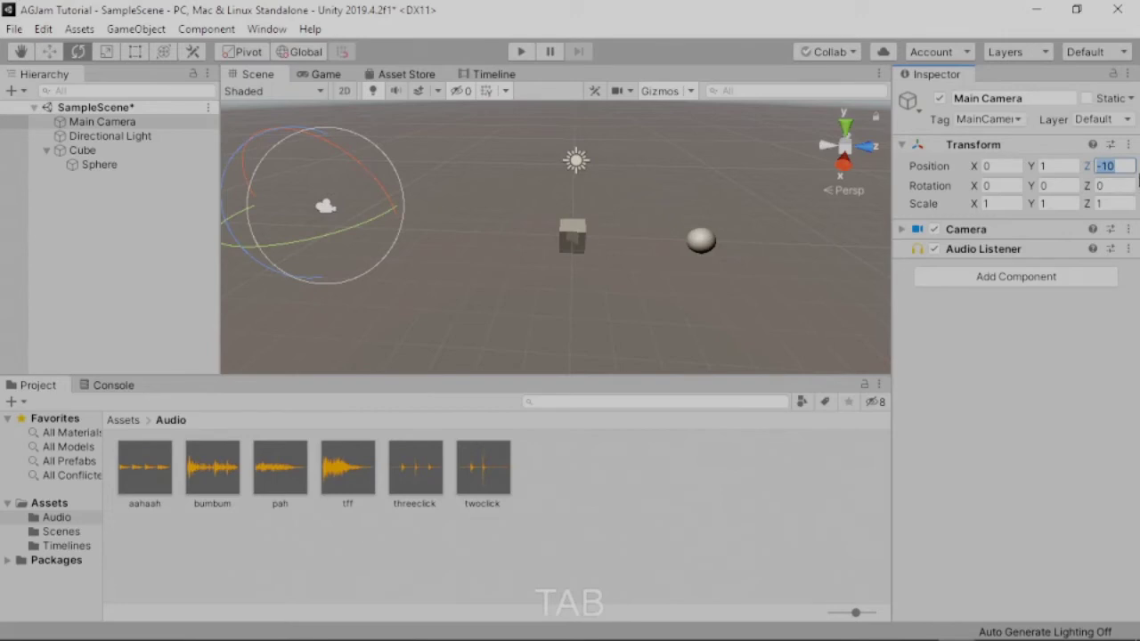
text(-5)
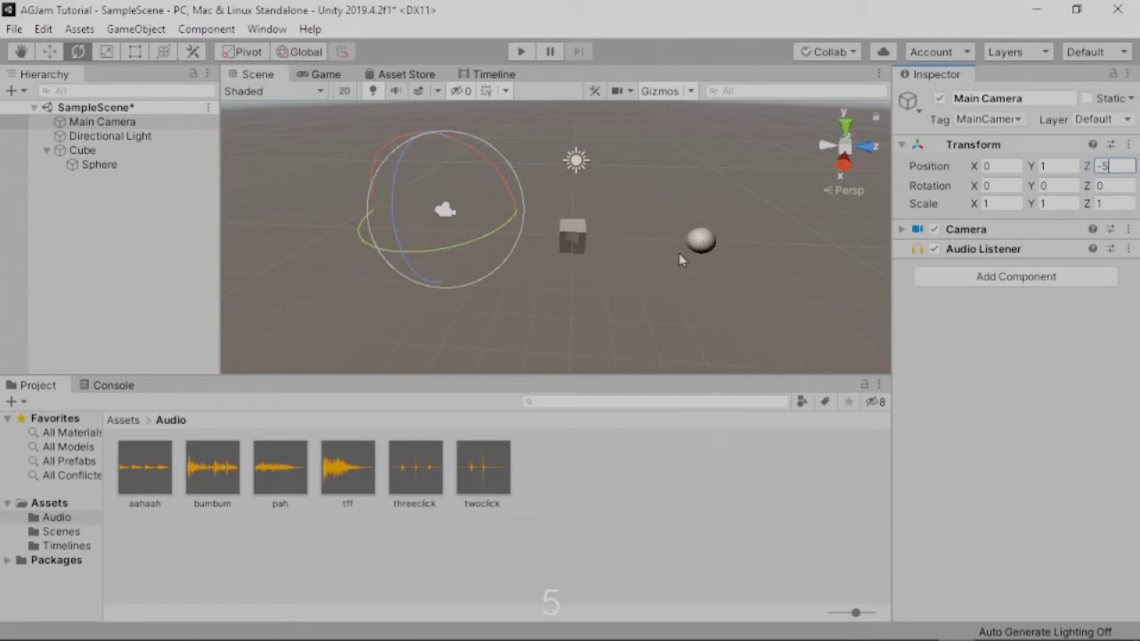
Set the Sphere's Z position to 4 and play the scene briefly to check its orbit
click(701, 242)
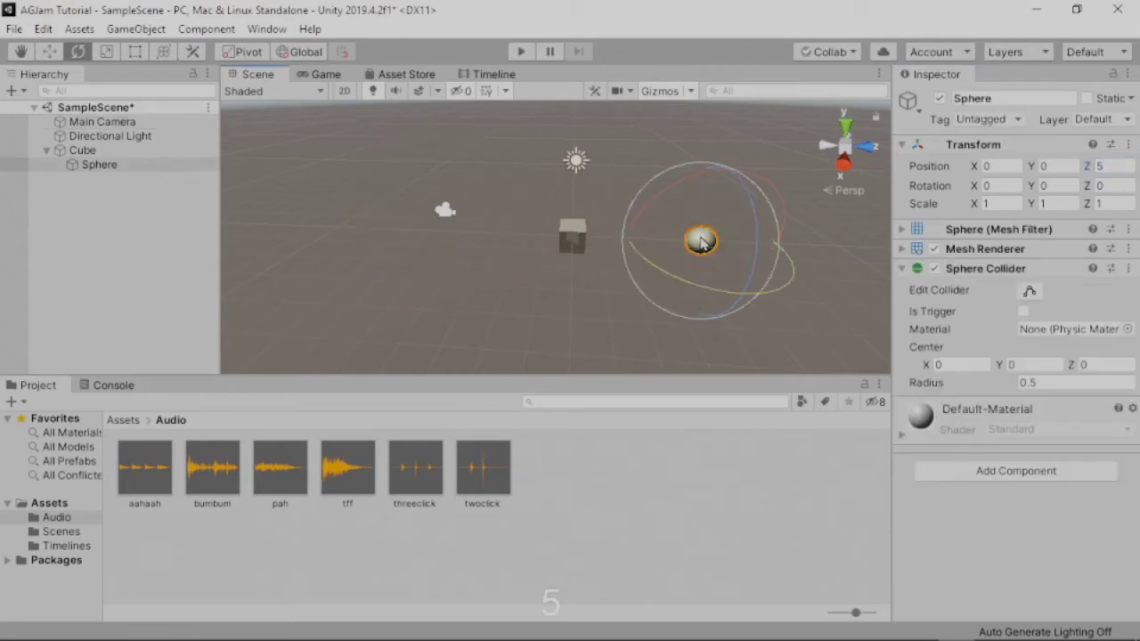
click(1118, 167)
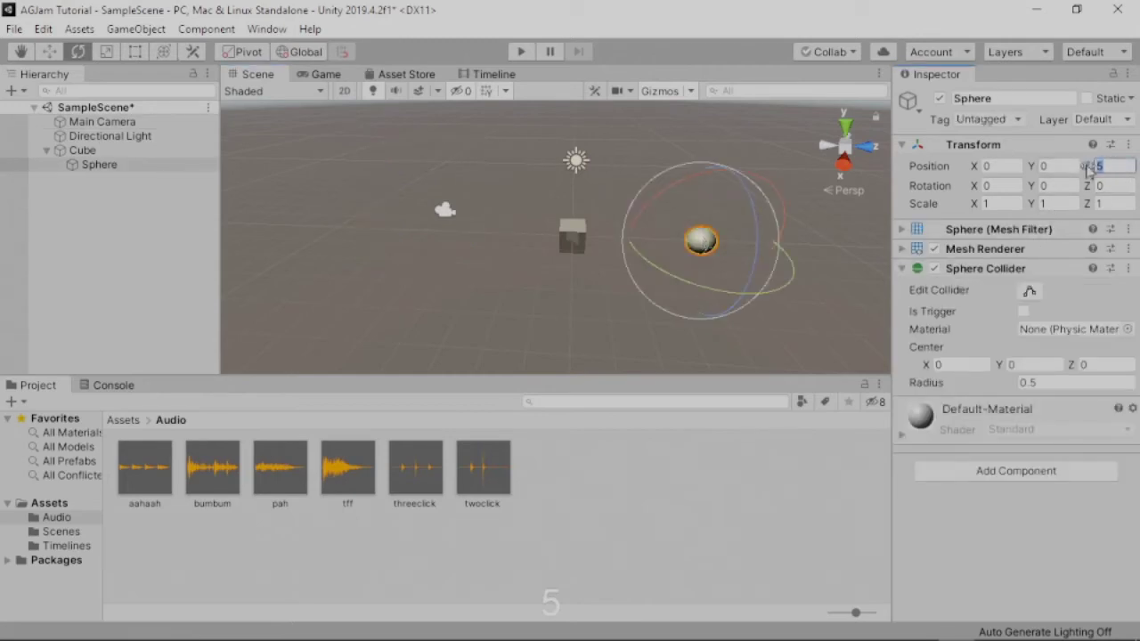
text(4)
key(Return)
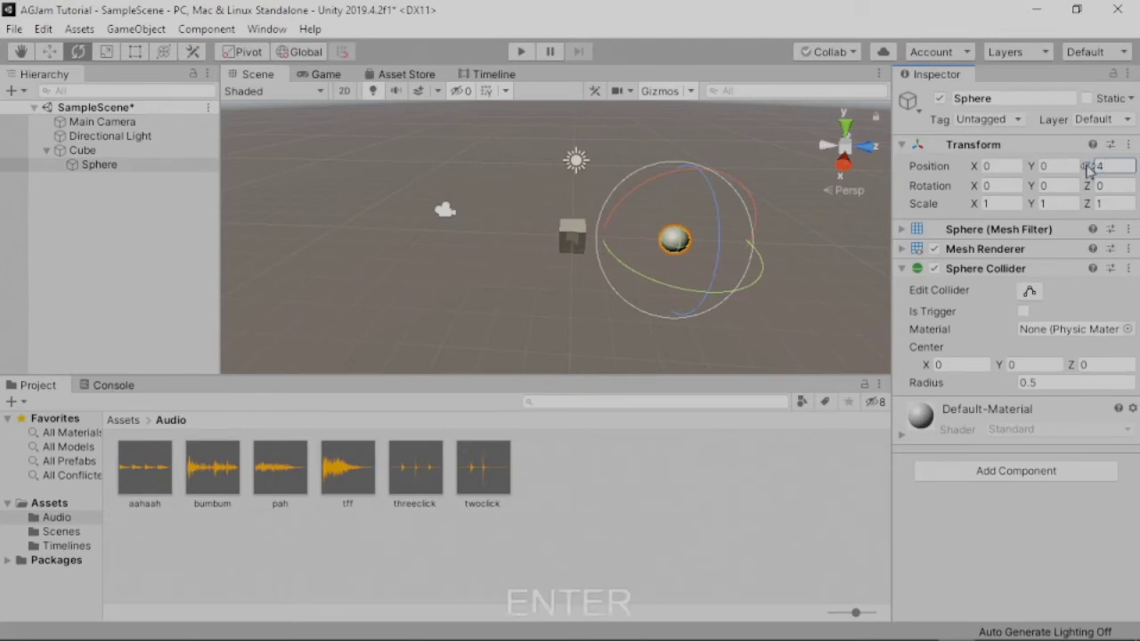
click(521, 54)
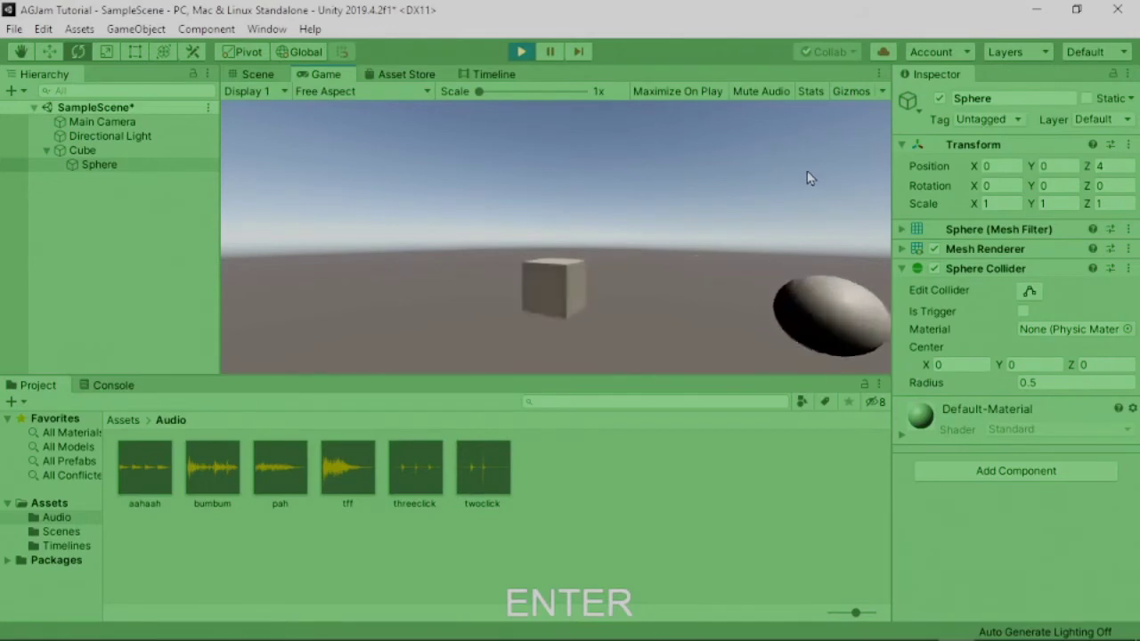
click(522, 54)
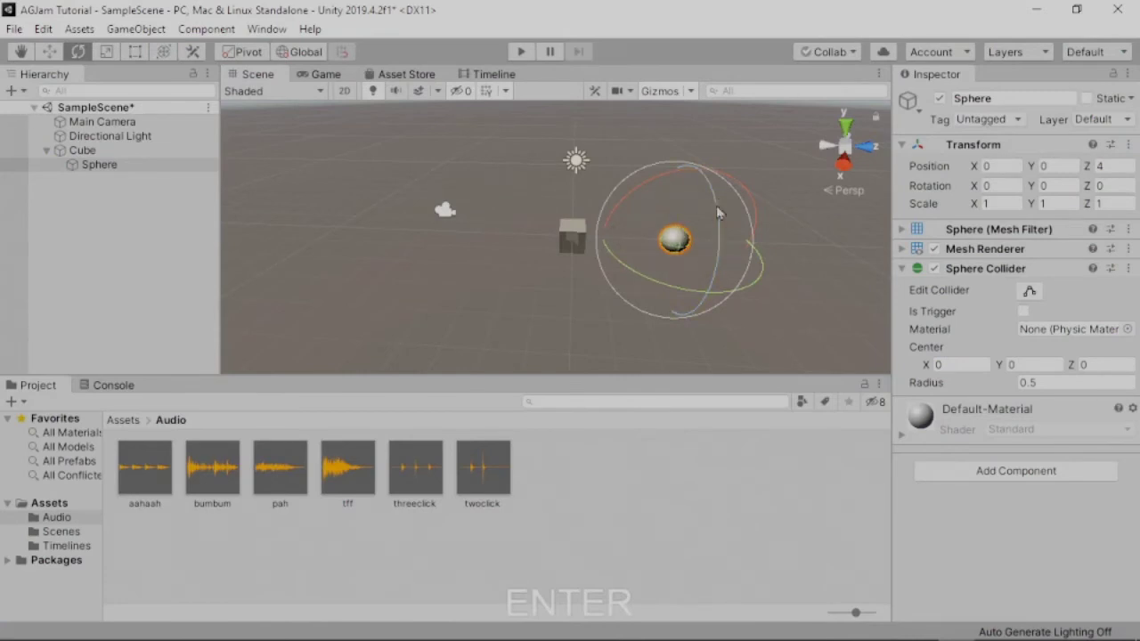
Select the Sphere and search for audio among the components that can be added to it
click(90, 200)
click(101, 168)
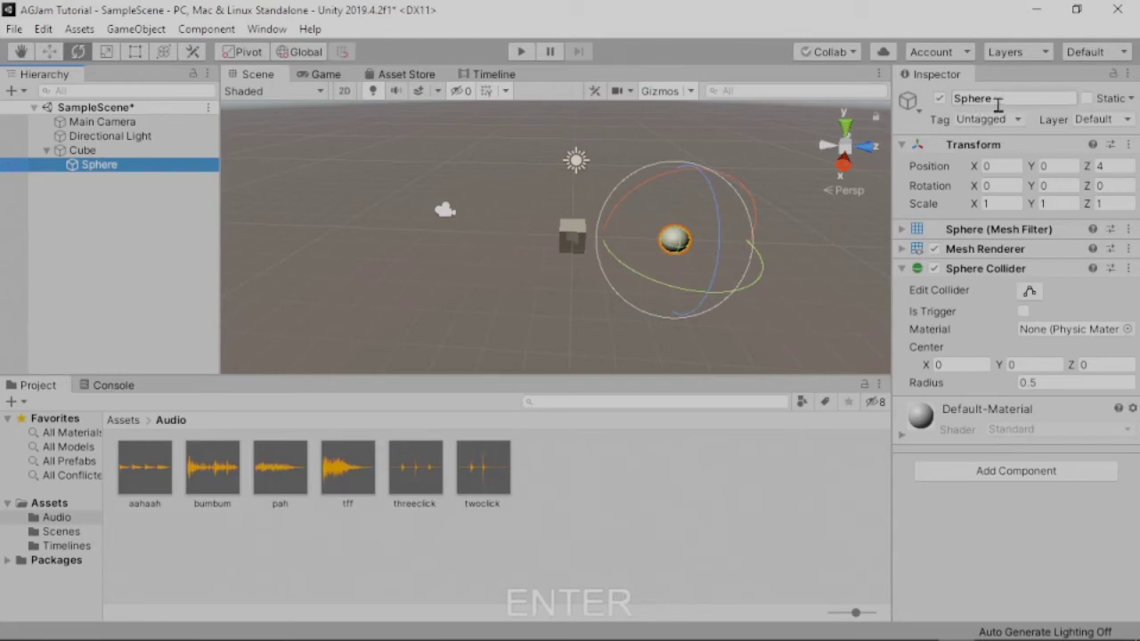
click(1021, 481)
text(audio)
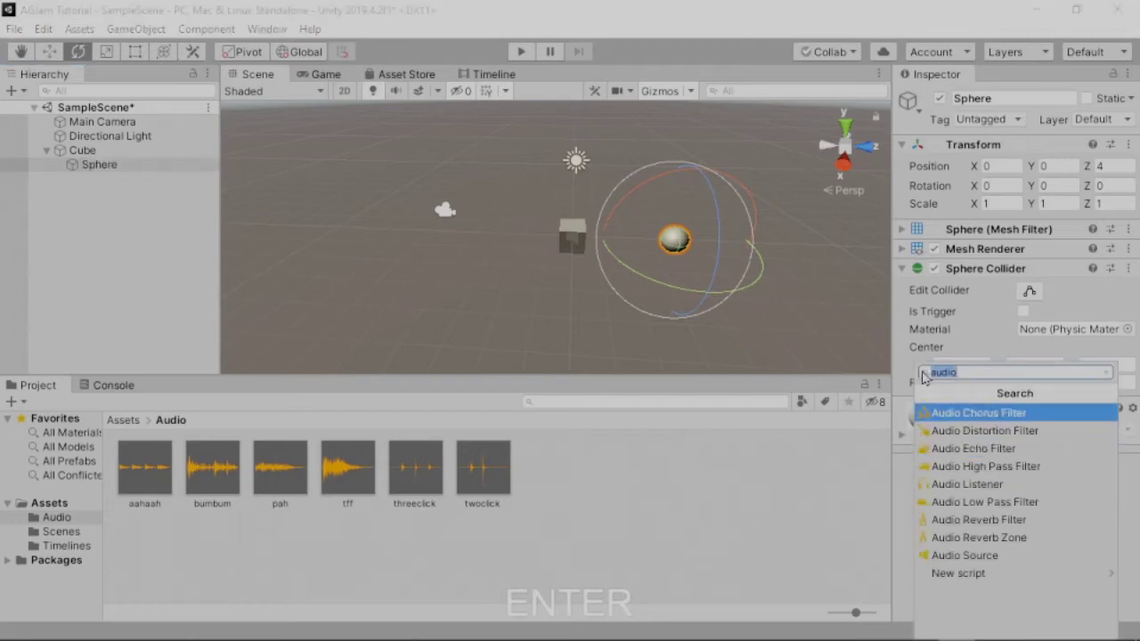
key(BackSpace)
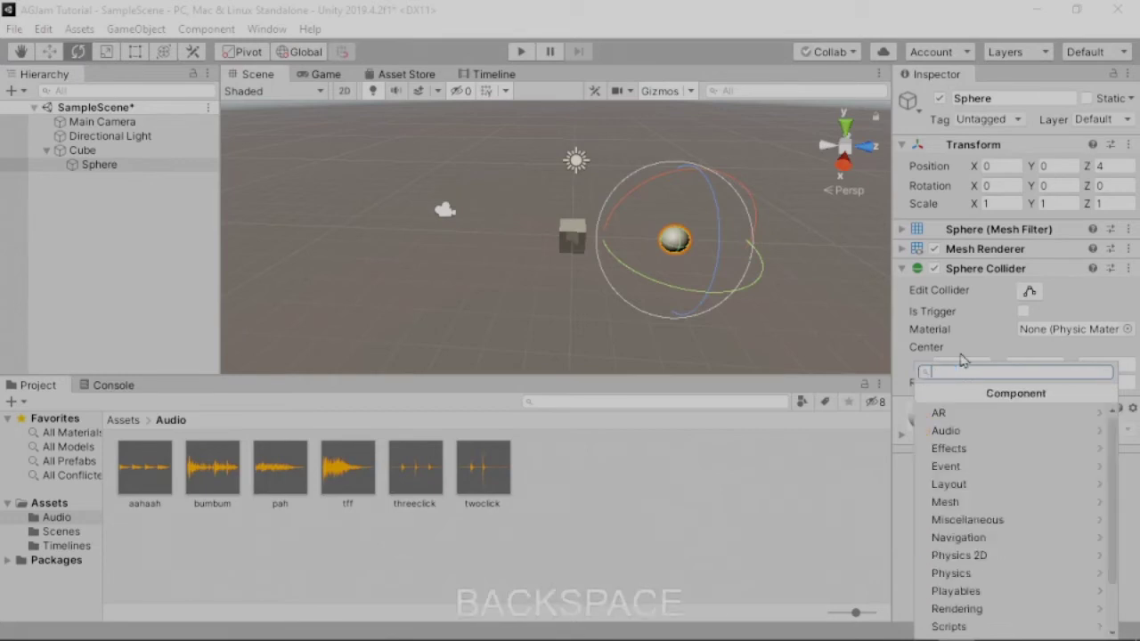
click(978, 433)
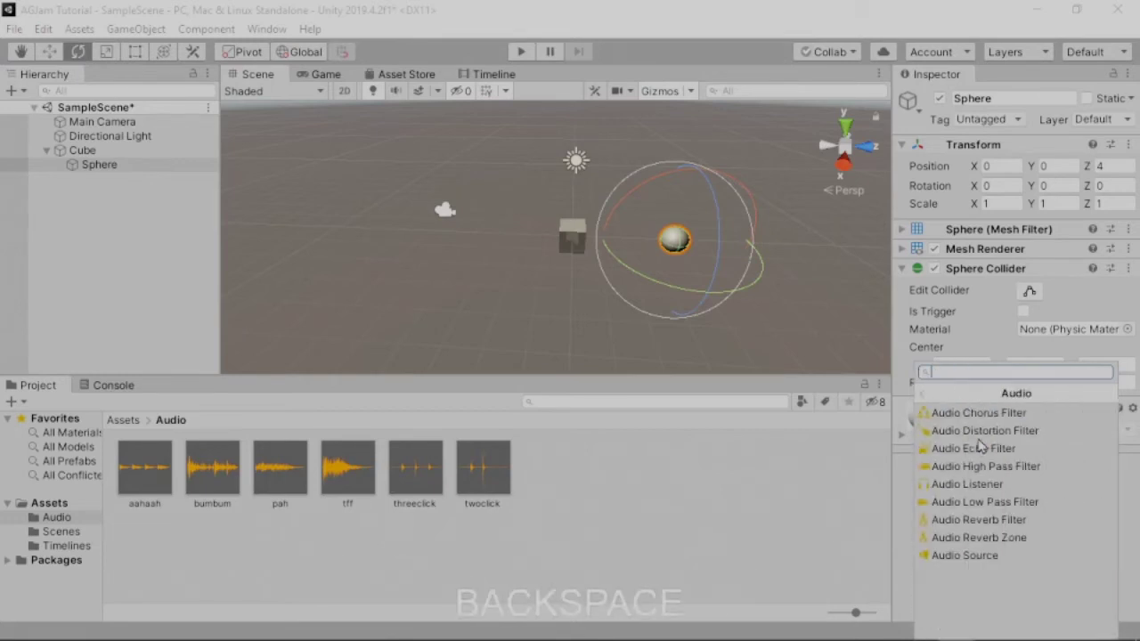
click(923, 394)
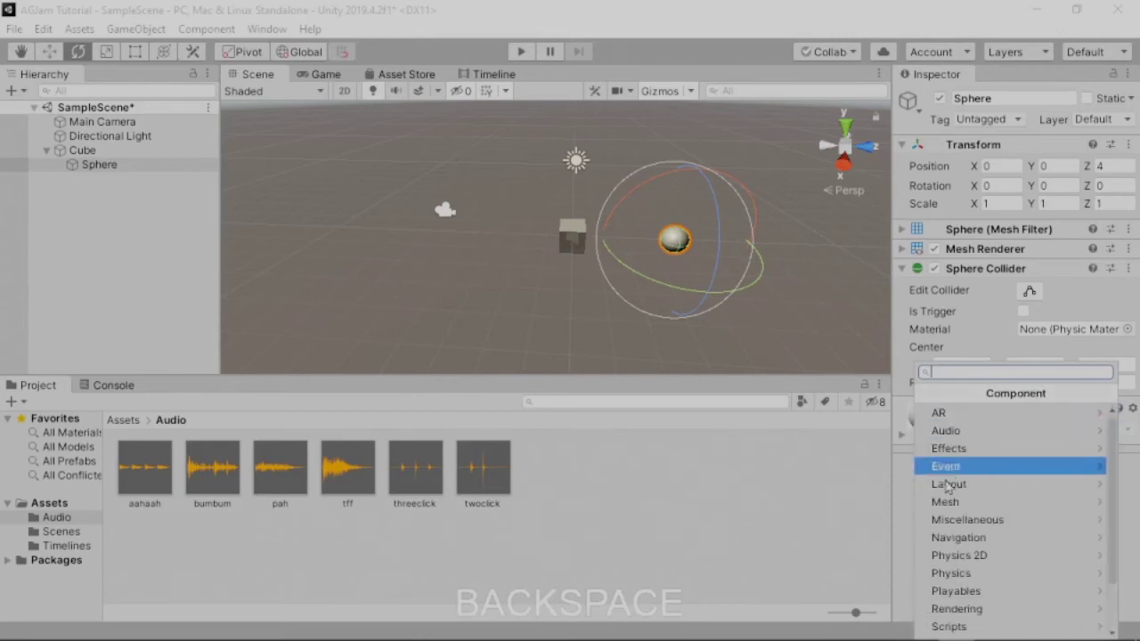
click(951, 502)
click(923, 394)
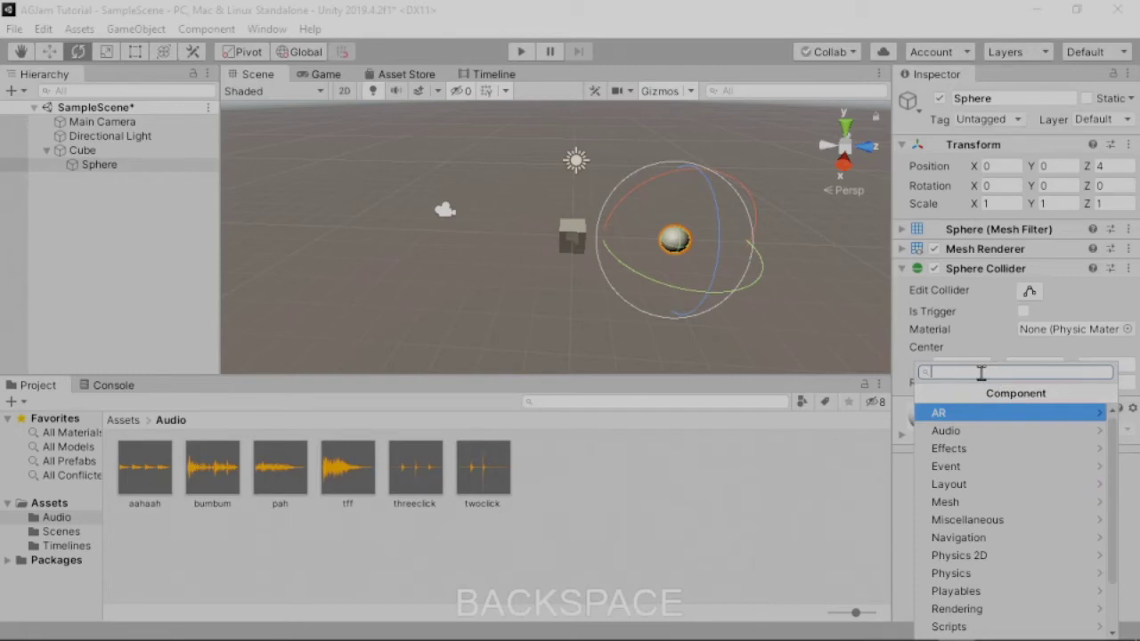
Add an Audio Source component to the Sphere and look over its settings
text(audi)
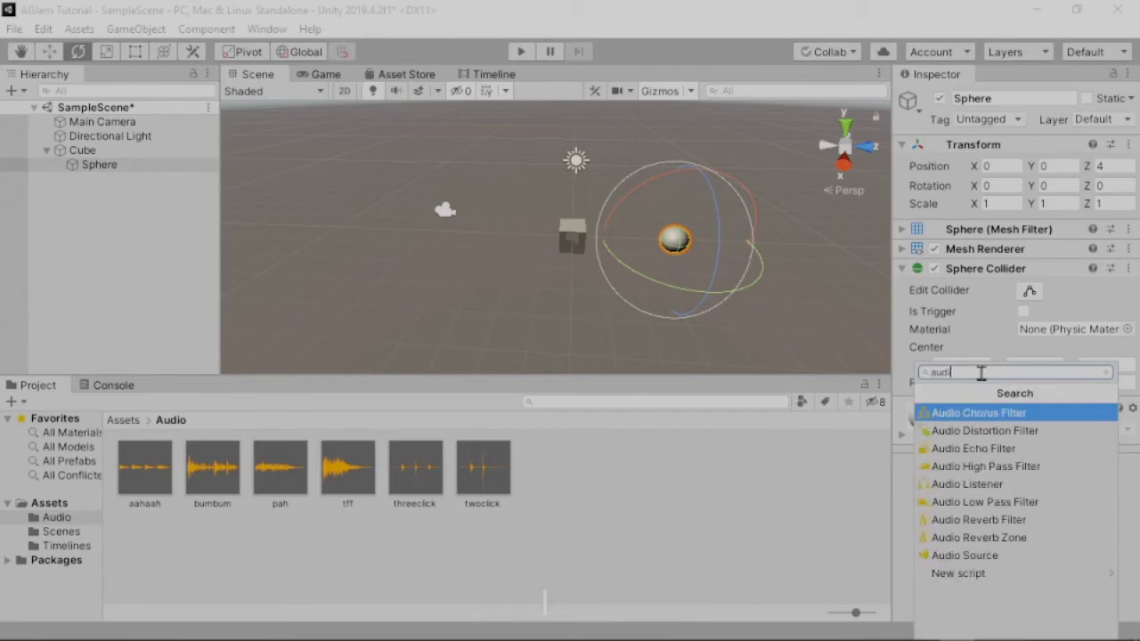
text(os)
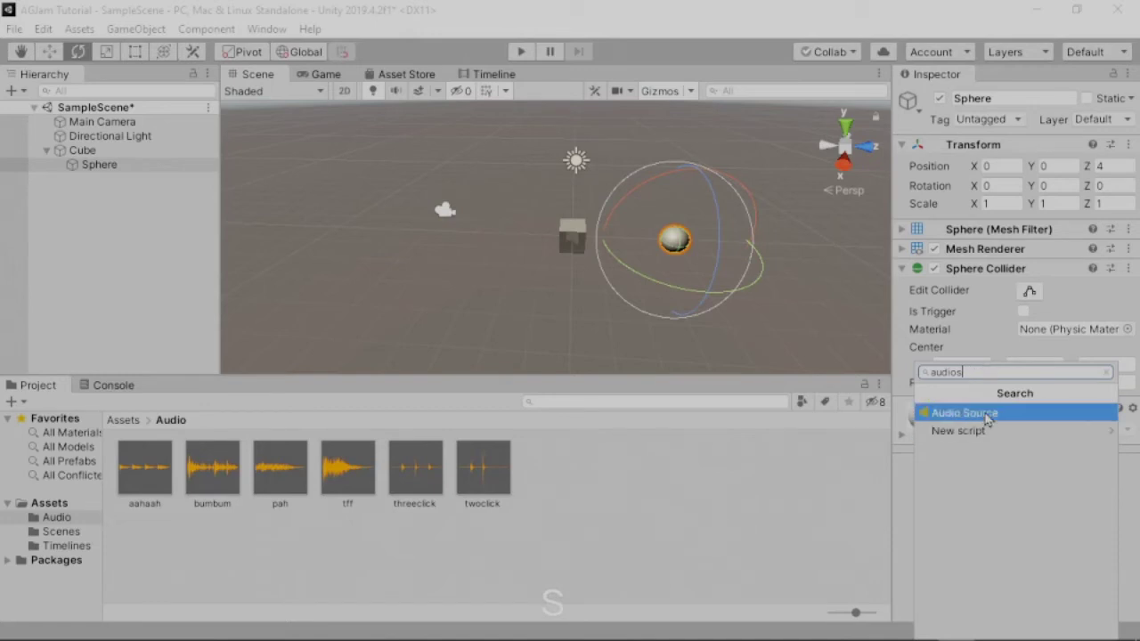
click(987, 415)
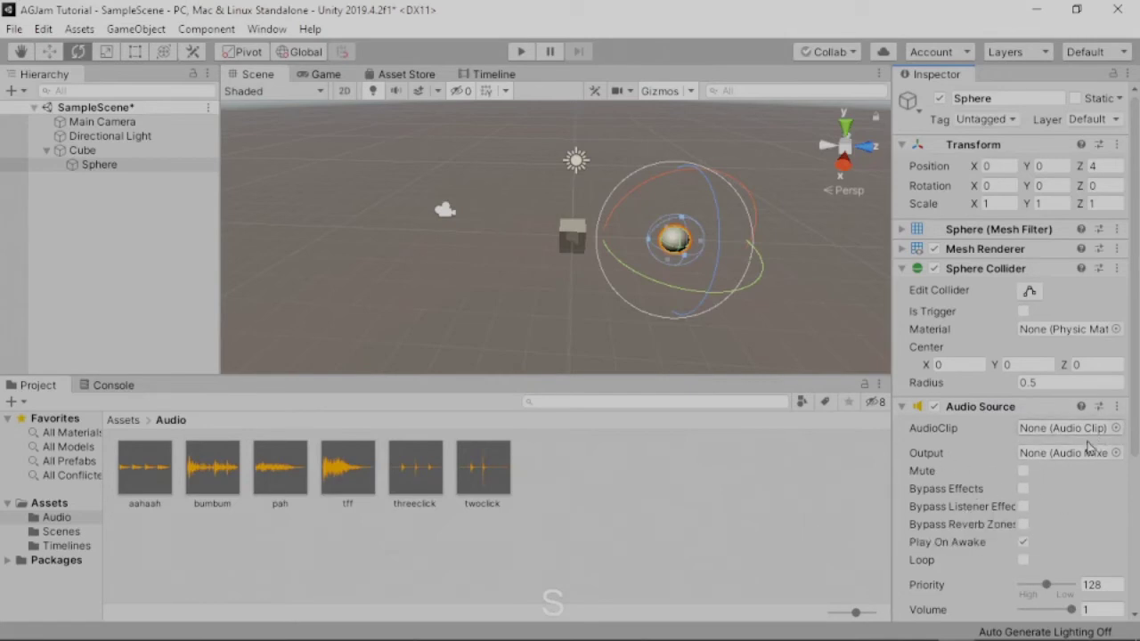
scroll(1073, 510, down, 3)
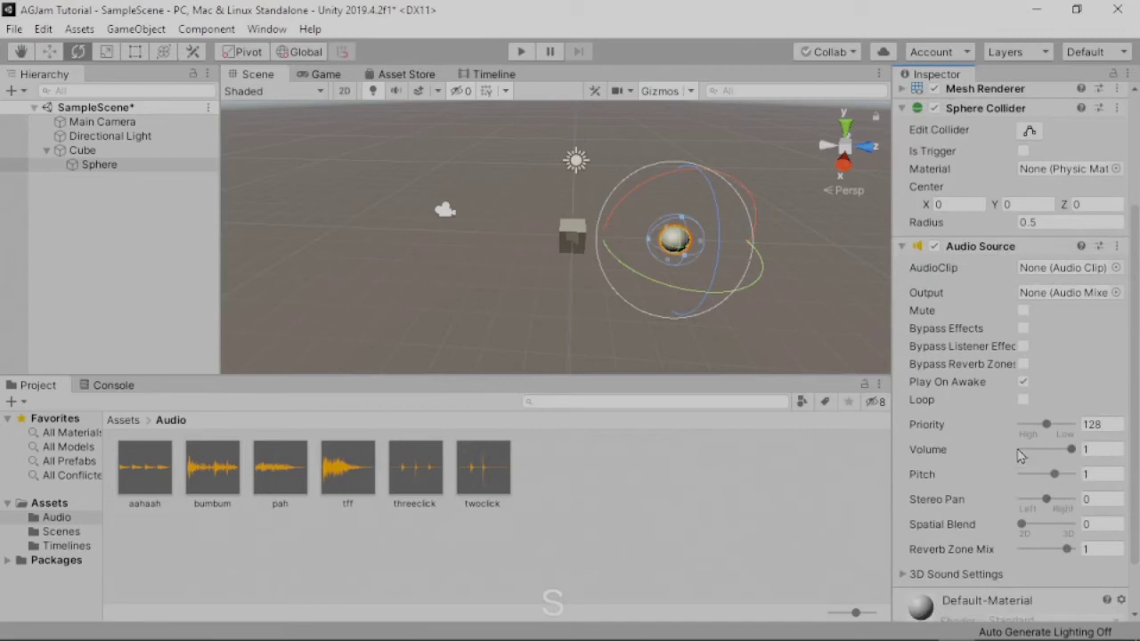
scroll(1113, 381, up, 3)
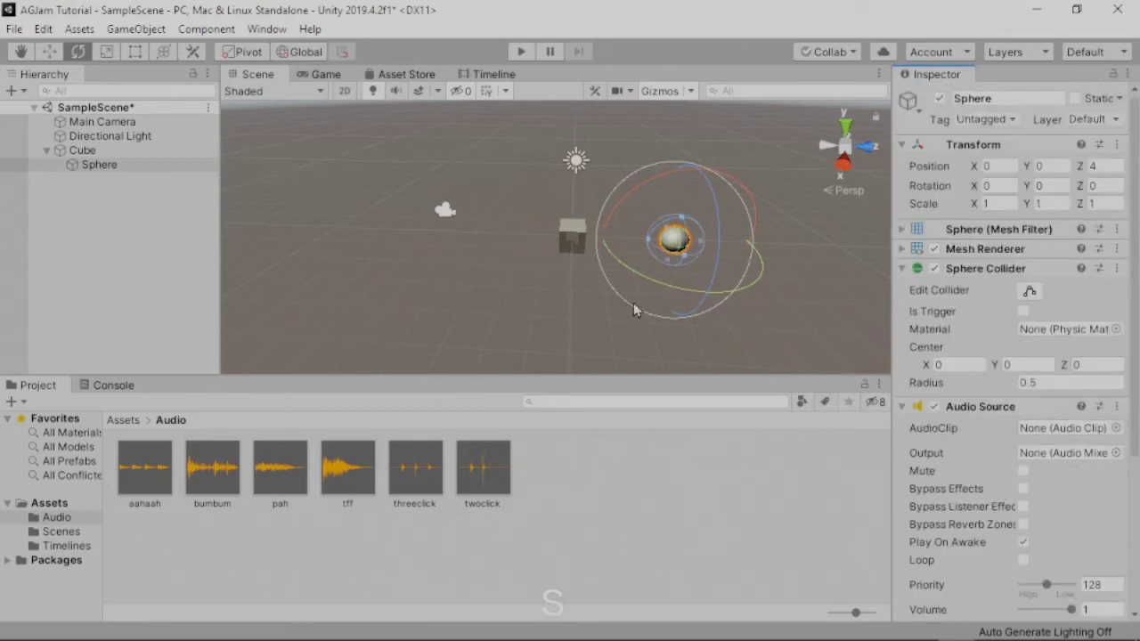
Add the aahaah clip at frame 0 on a new audio track in the Cube's timeline and bind the track to the Sphere's Audio Source
click(89, 151)
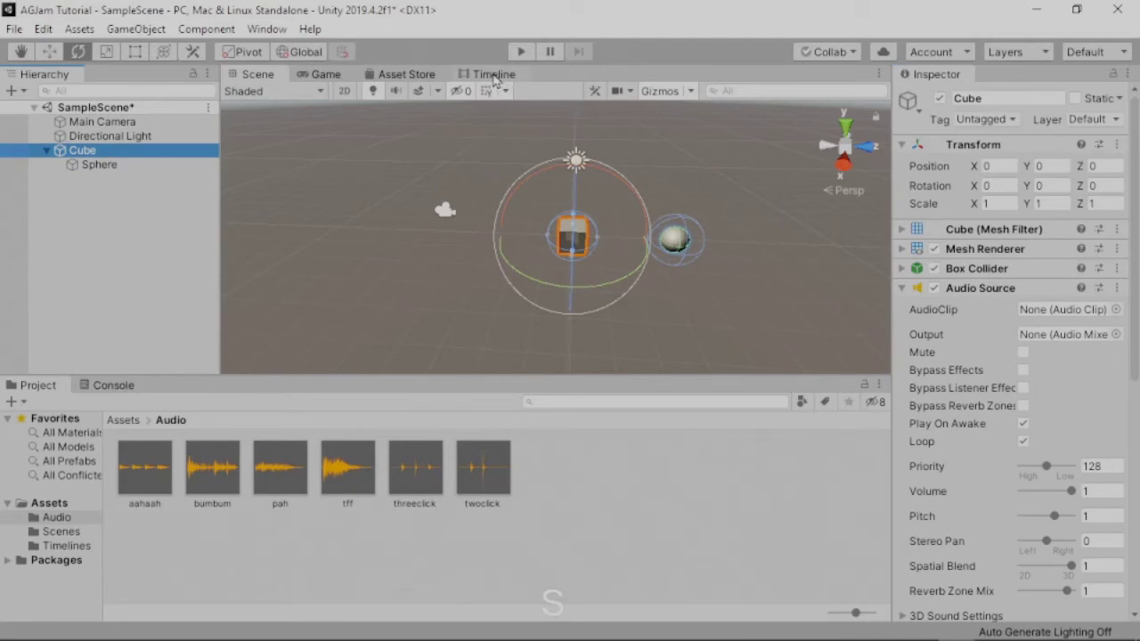
click(495, 76)
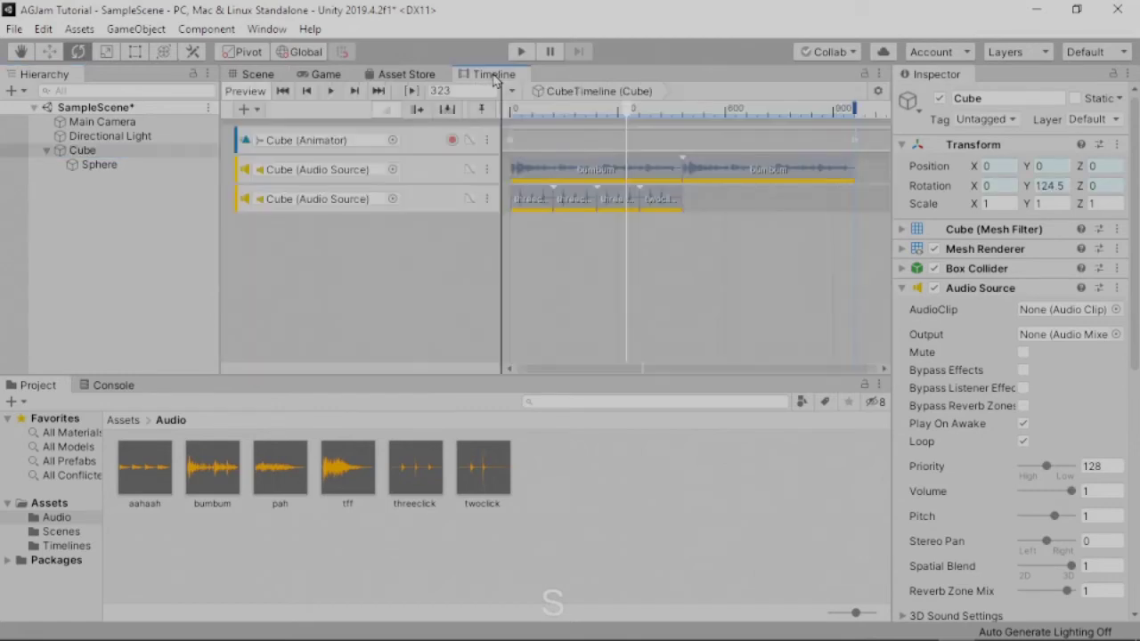
click(90, 151)
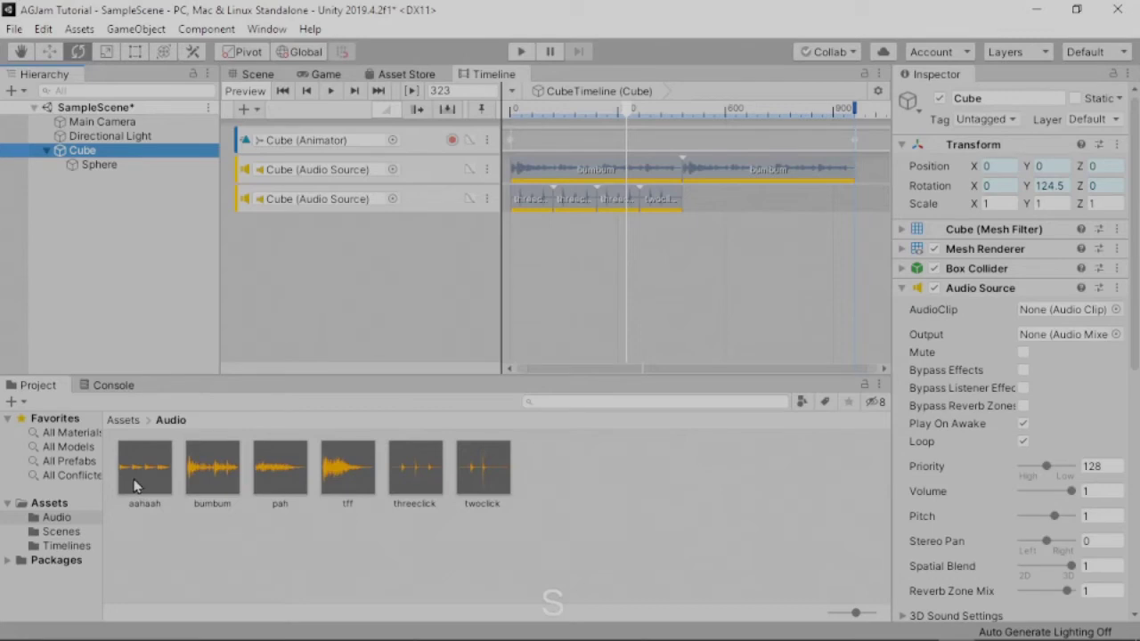
drag(134, 486, 573, 230)
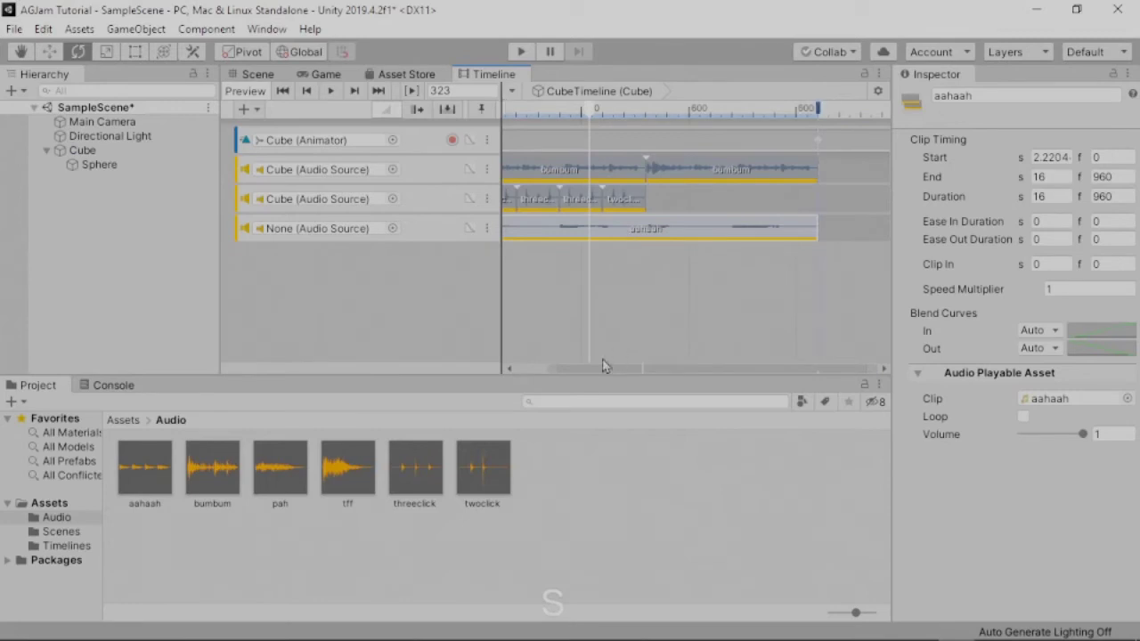
drag(611, 377, 537, 374)
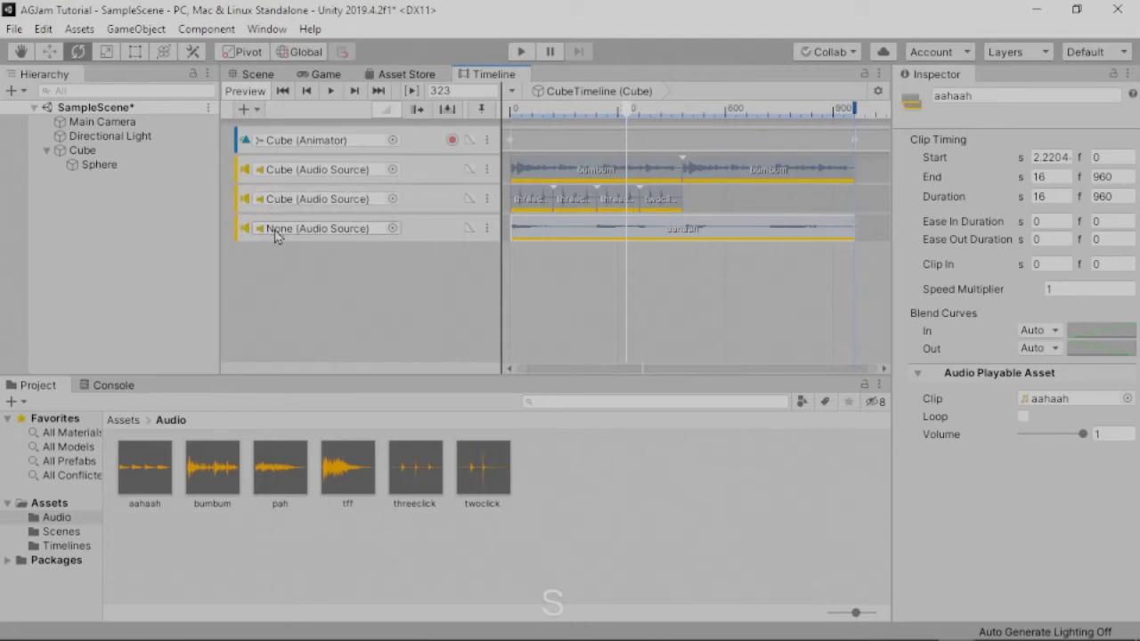
click(393, 229)
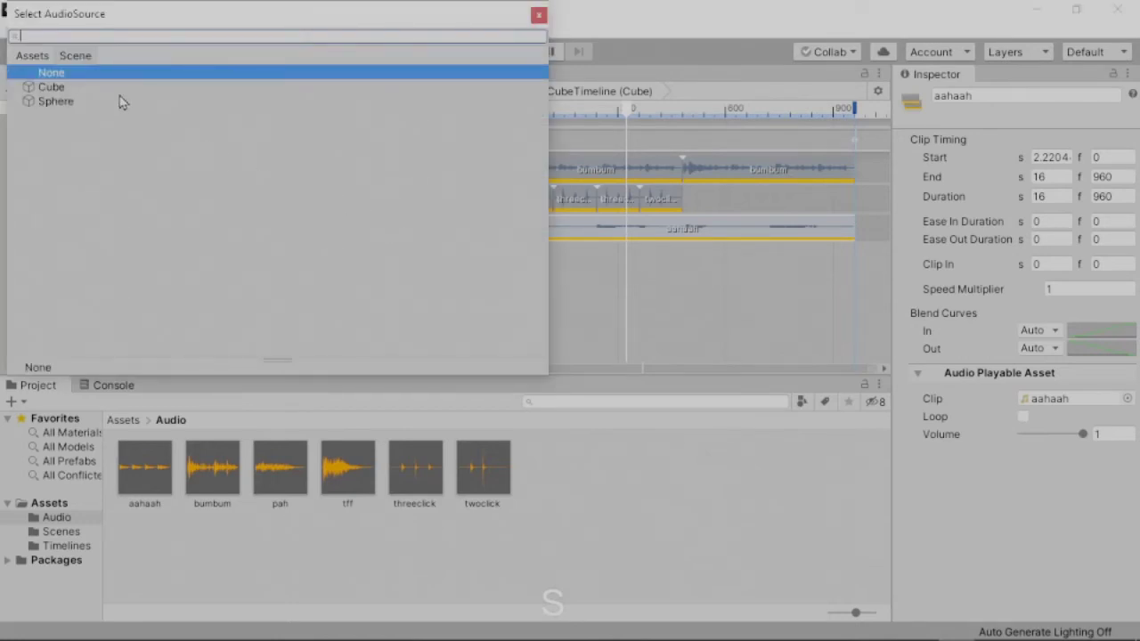
double_click(55, 102)
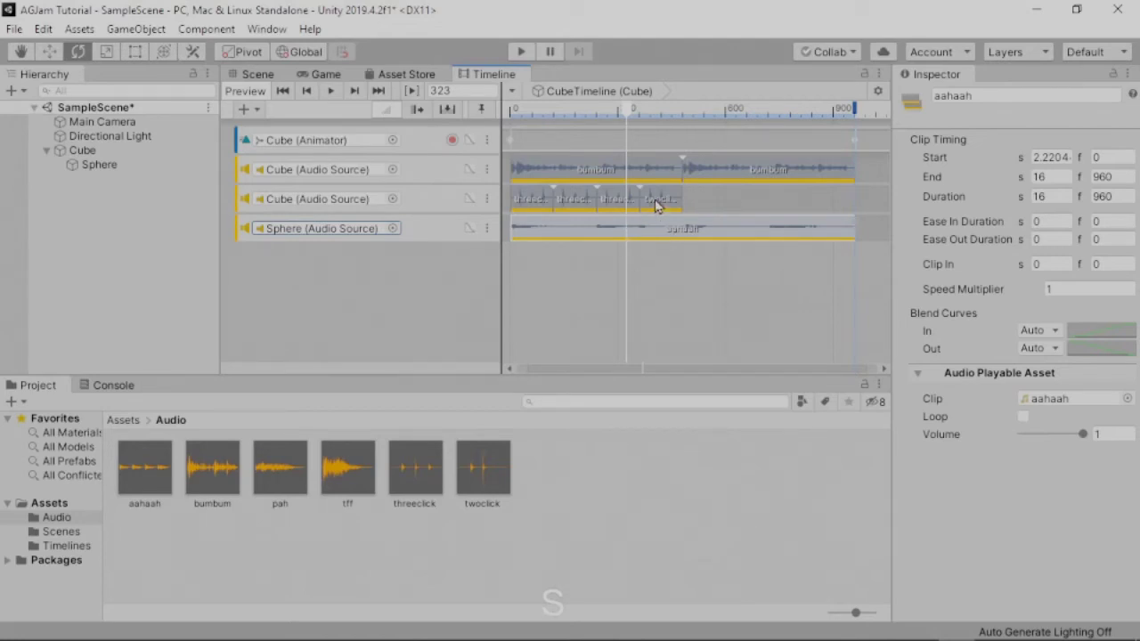
On the Cube's second audio track, move the twoclick clip to start at frame 840 and place a threeclick clip at frame 360
drag(655, 205, 821, 205)
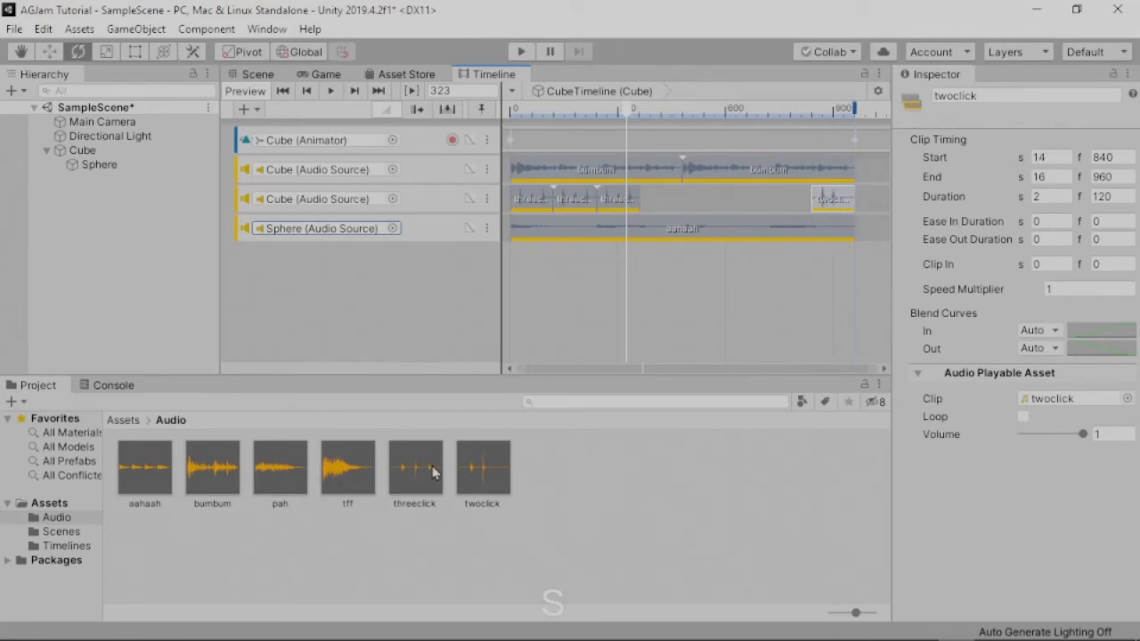
drag(432, 472, 661, 200)
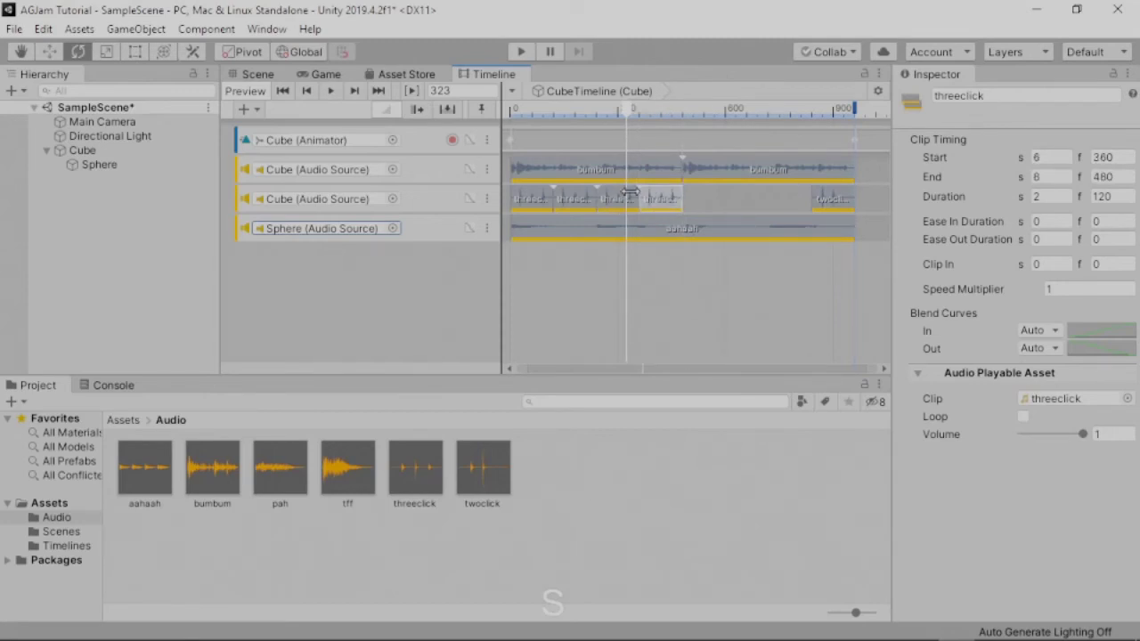
Duplicate the last two threeclick clips together and move the copies to start at frame 480
click(617, 198)
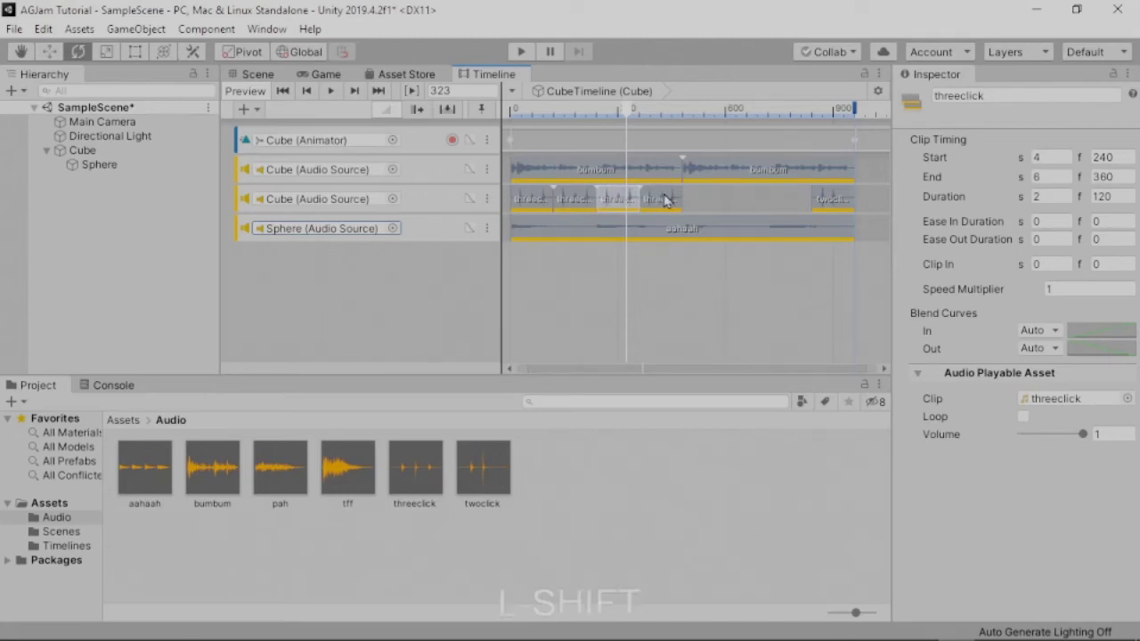
shift+click(661, 203)
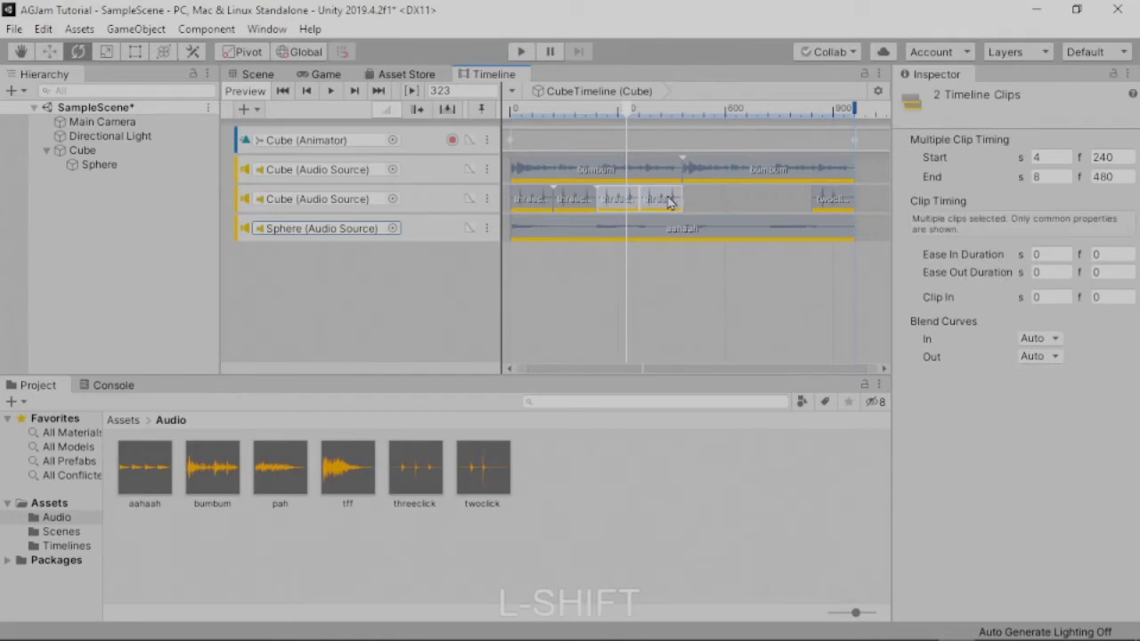
right_click(669, 202)
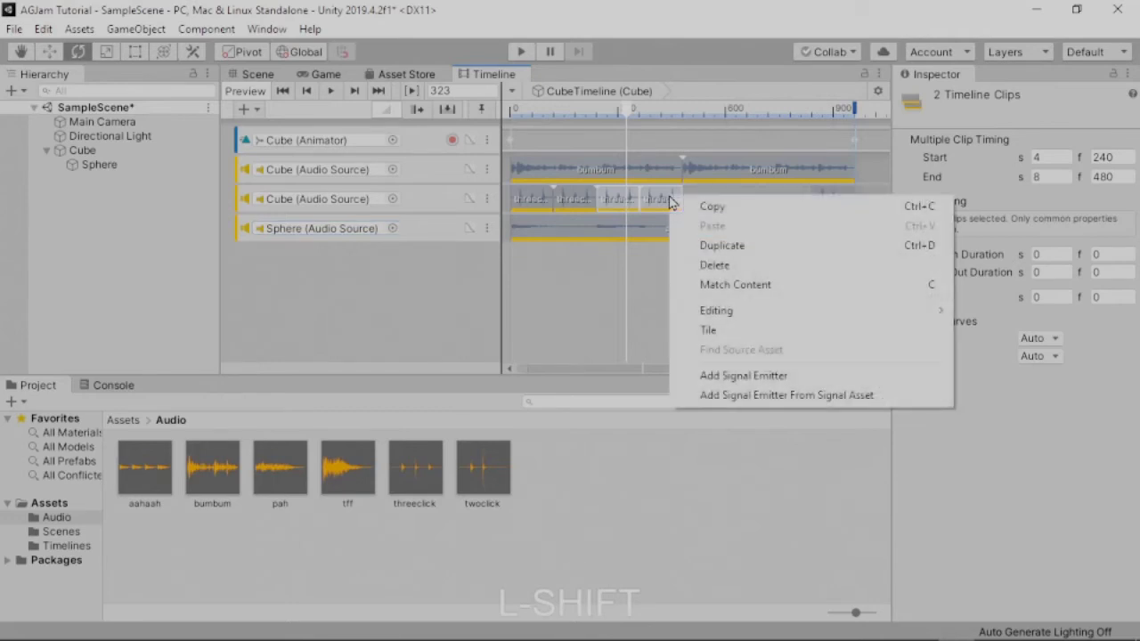
click(736, 246)
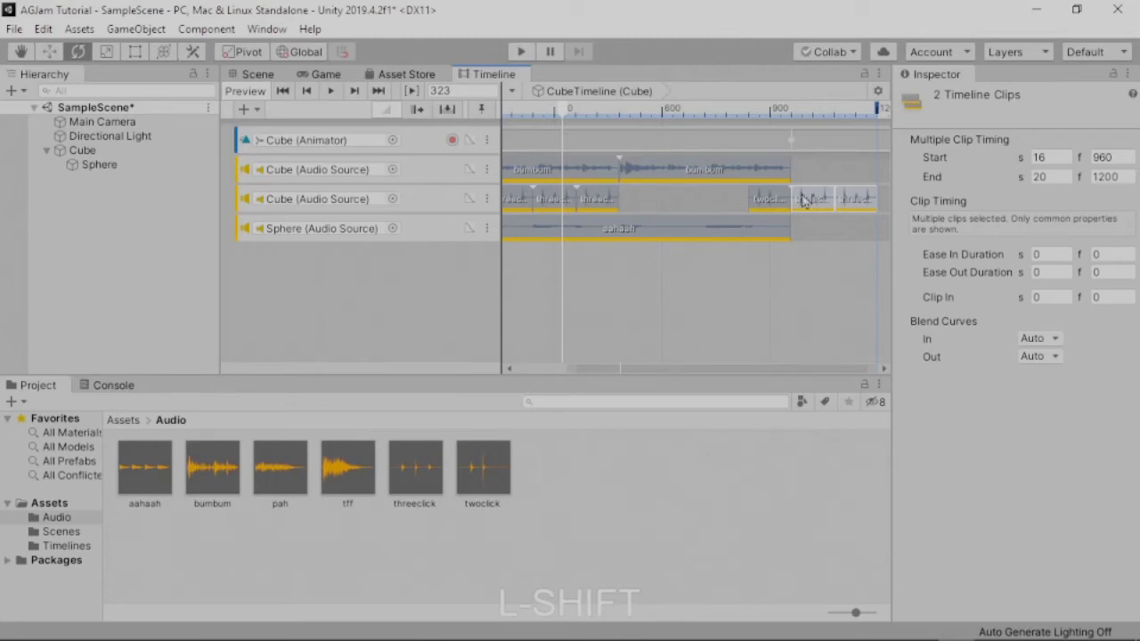
drag(813, 200, 640, 207)
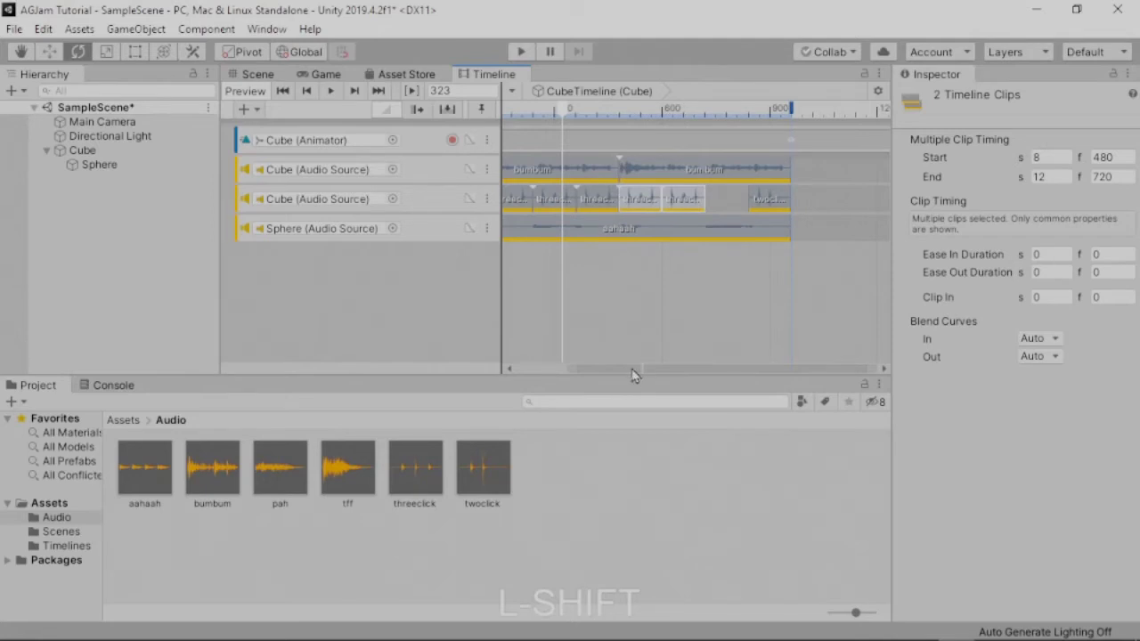
click(572, 263)
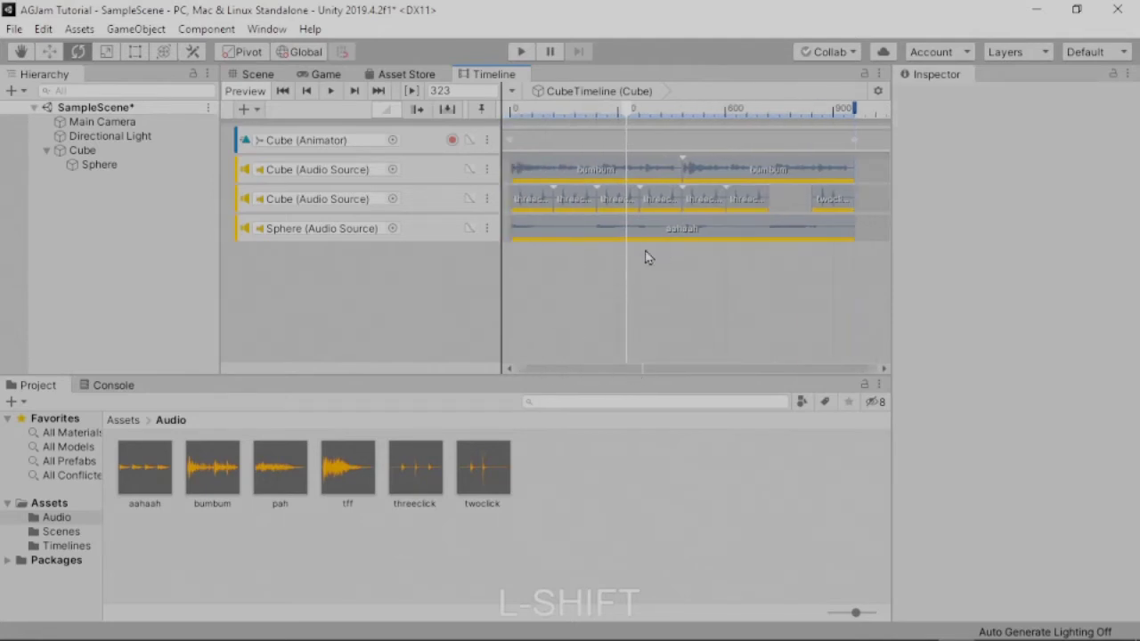
Test-play the scene with the new audio clips, and set the Spatial Blend of the Sphere's Audio Source to 1
click(522, 53)
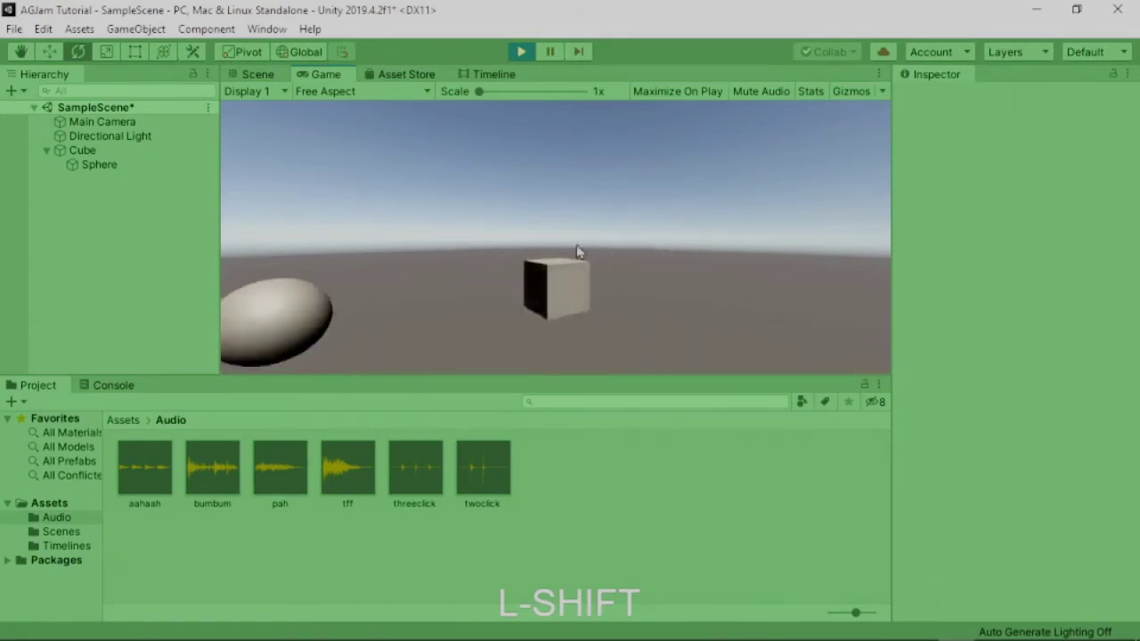
click(522, 52)
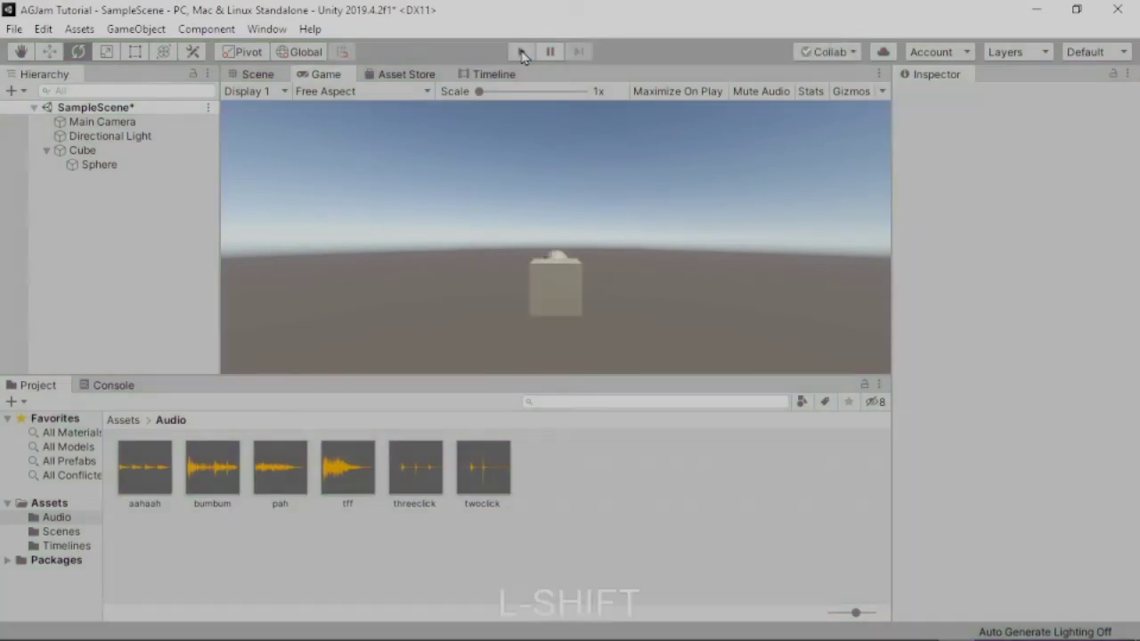
click(89, 167)
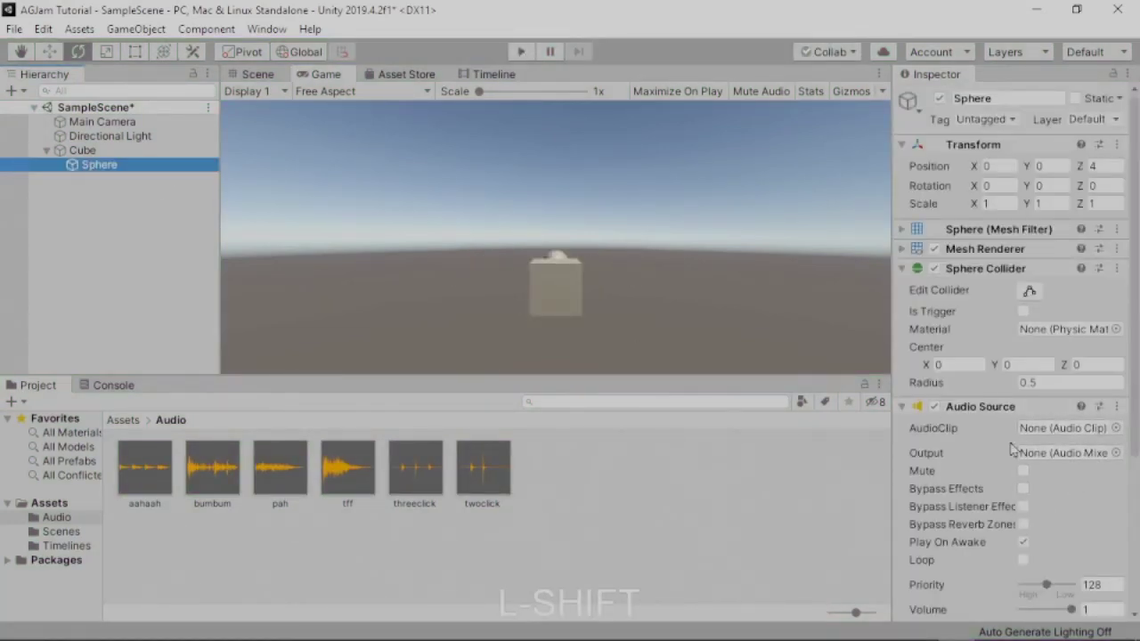
scroll(961, 470, down, 3)
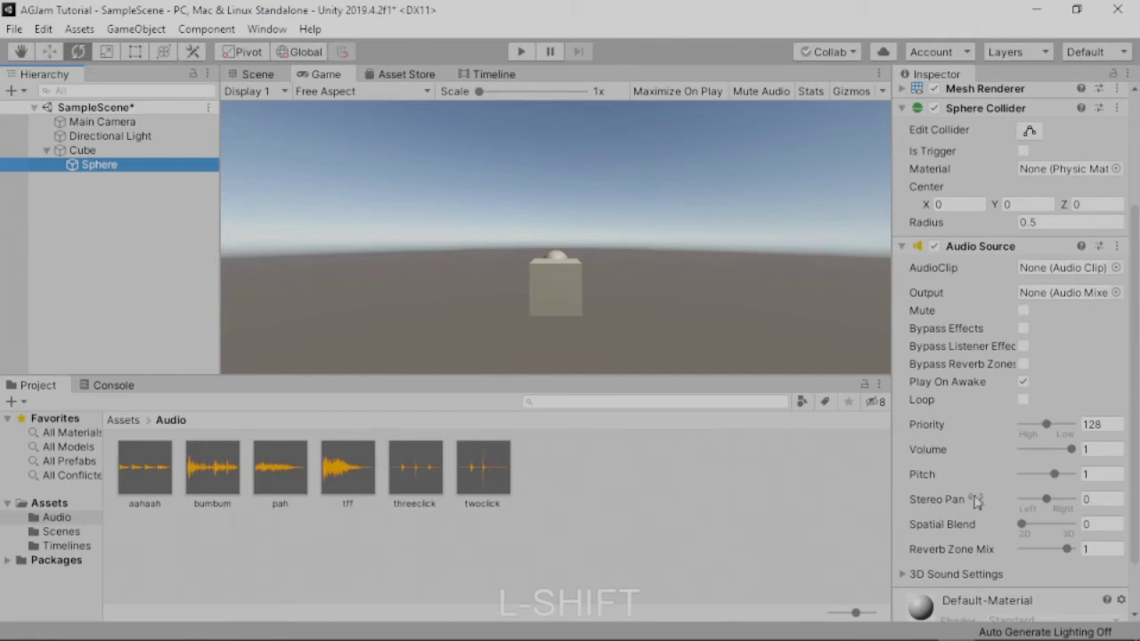
drag(1023, 529, 1110, 524)
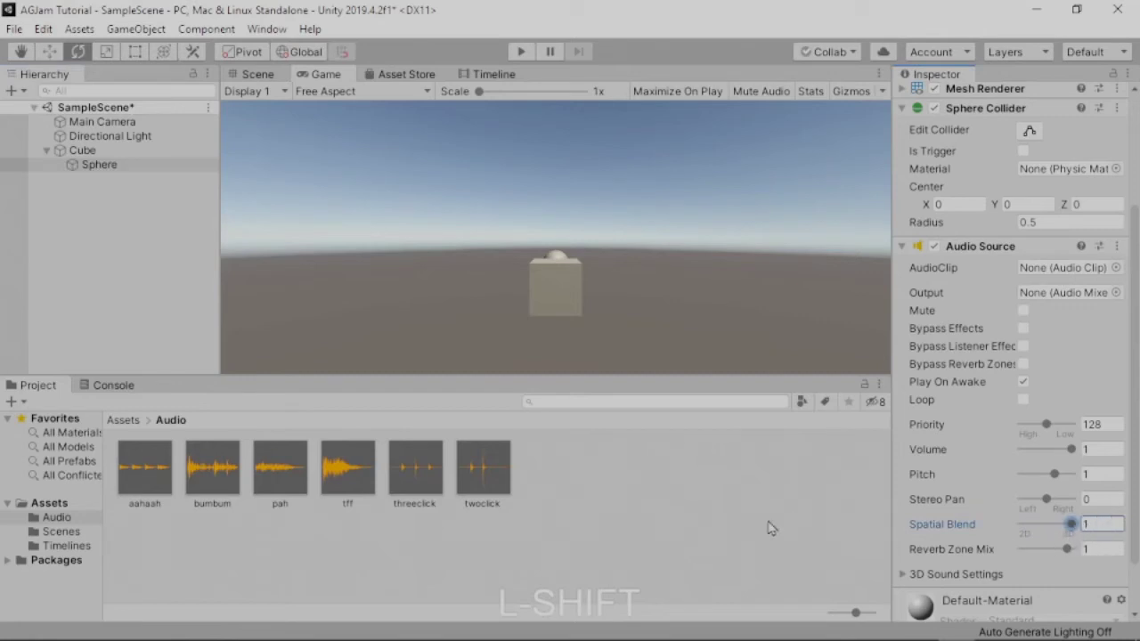
Play the scene again to hear the Sphere's 3D sound as it orbits the Cube, and stop playback
click(522, 52)
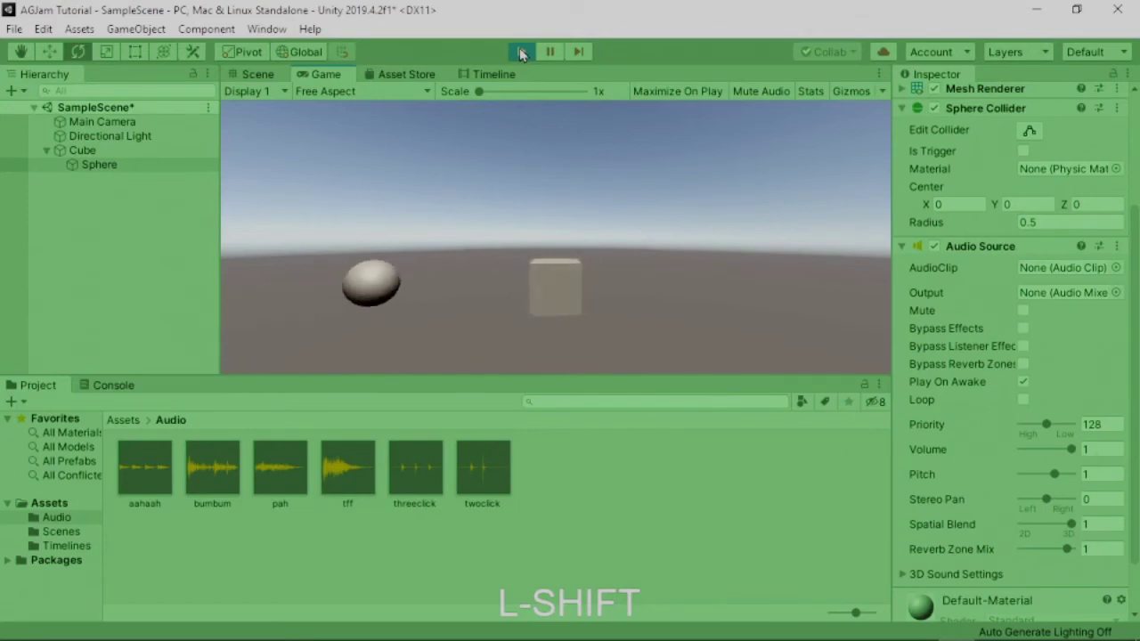
click(521, 52)
key(alt+Tab)
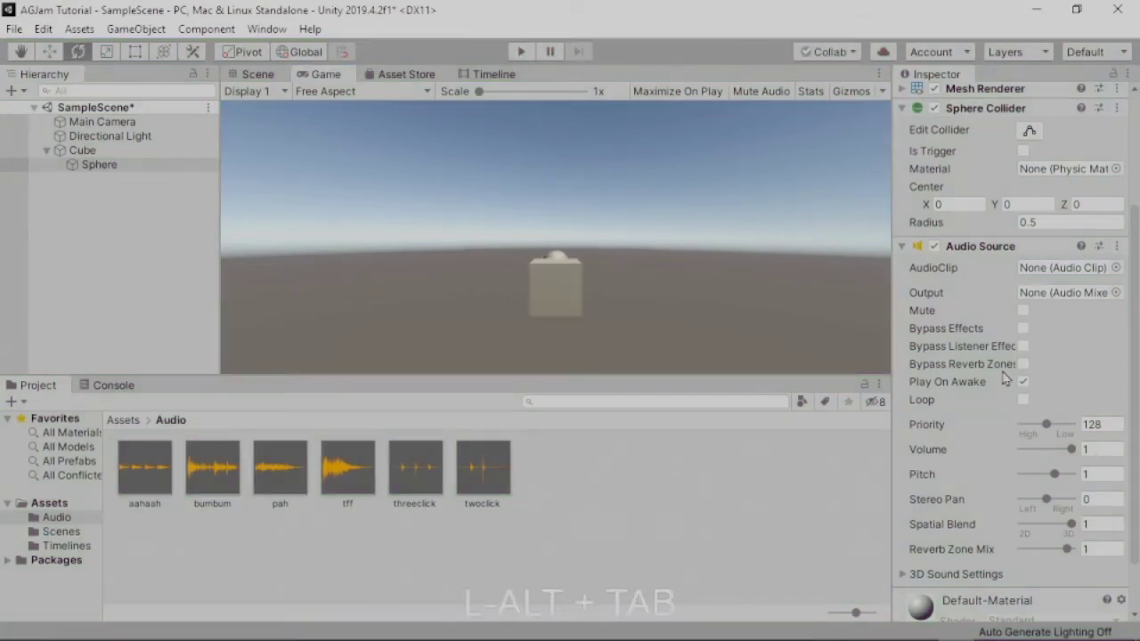
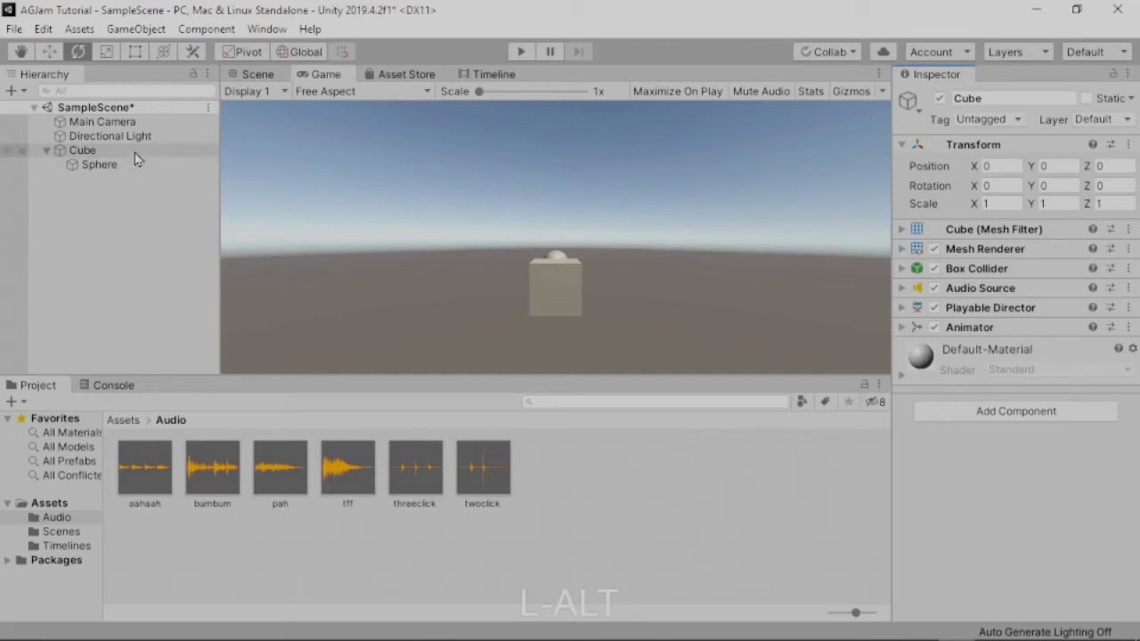
Create a new script named Beatbox and add it to the Cube as a component
click(135, 153)
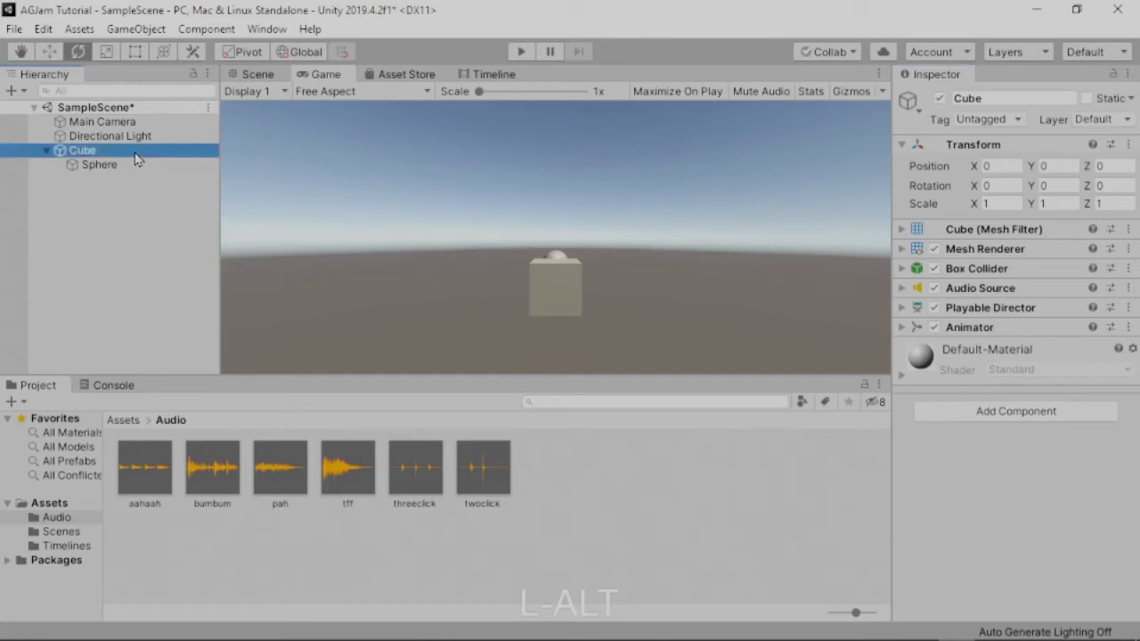
click(1019, 419)
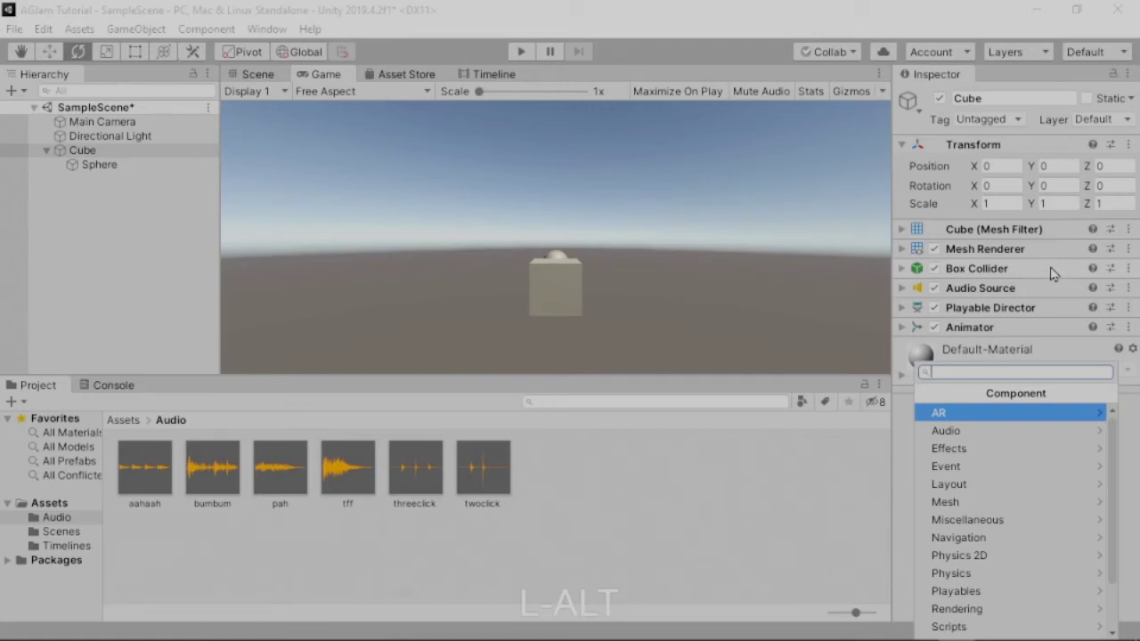
text(Beat)
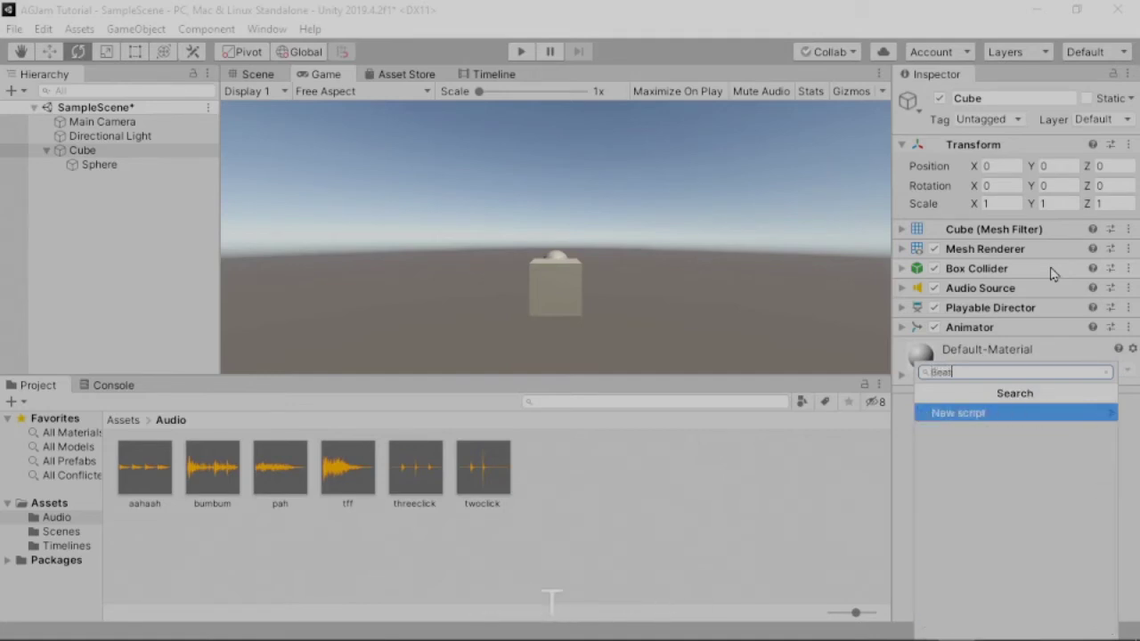
text(box)
click(955, 414)
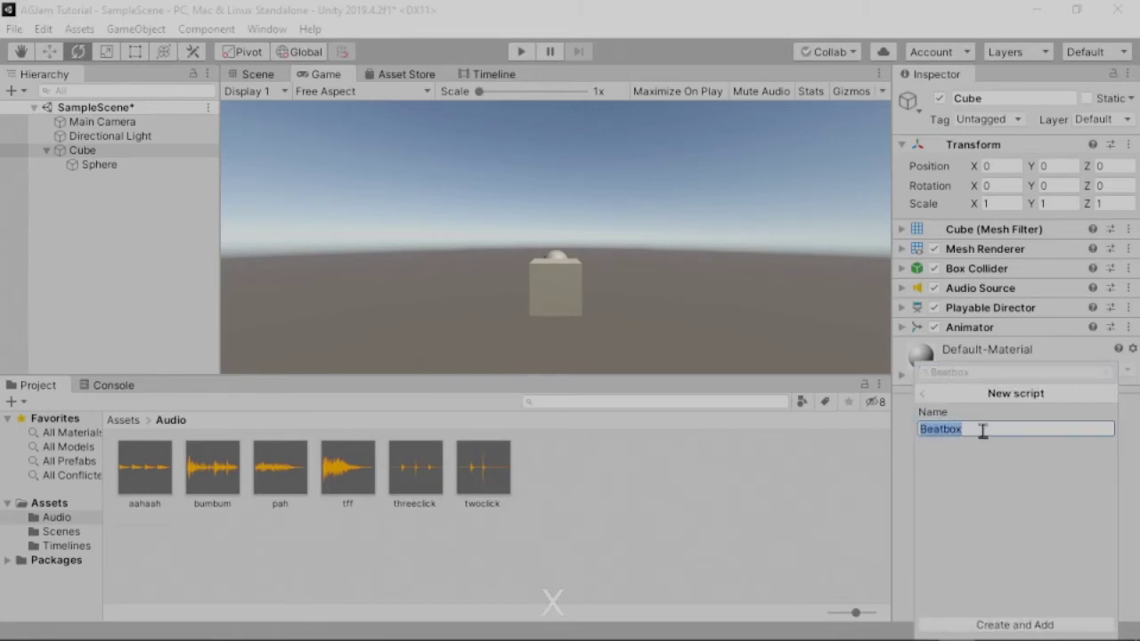
click(1007, 626)
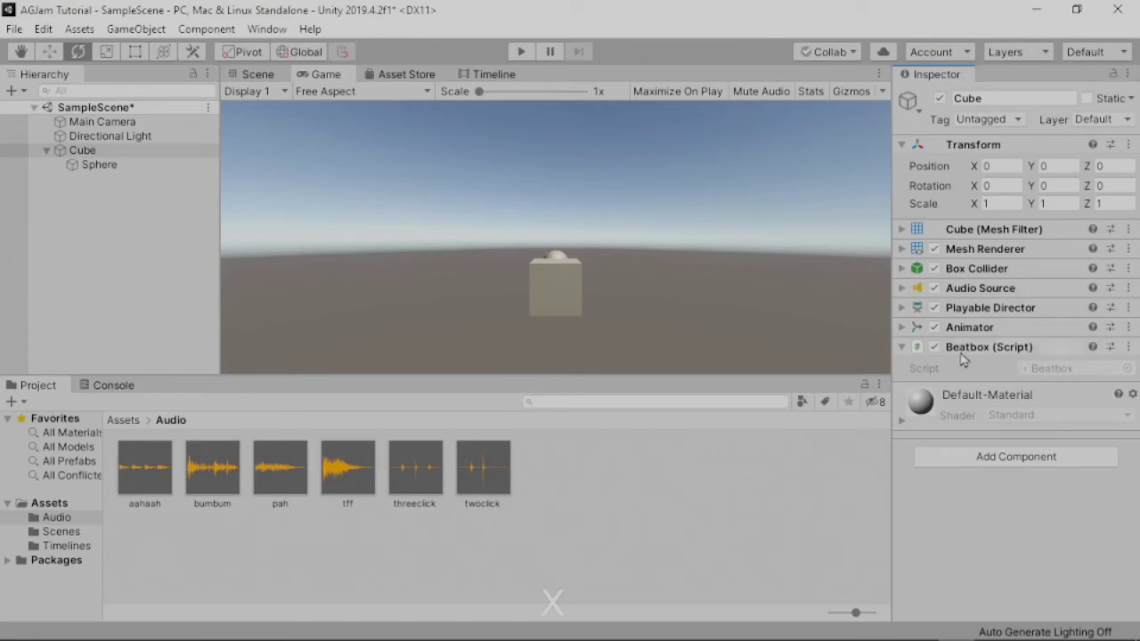
Open the Beatbox script in Visual Studio and close the Output and Error List panes
double_click(1048, 371)
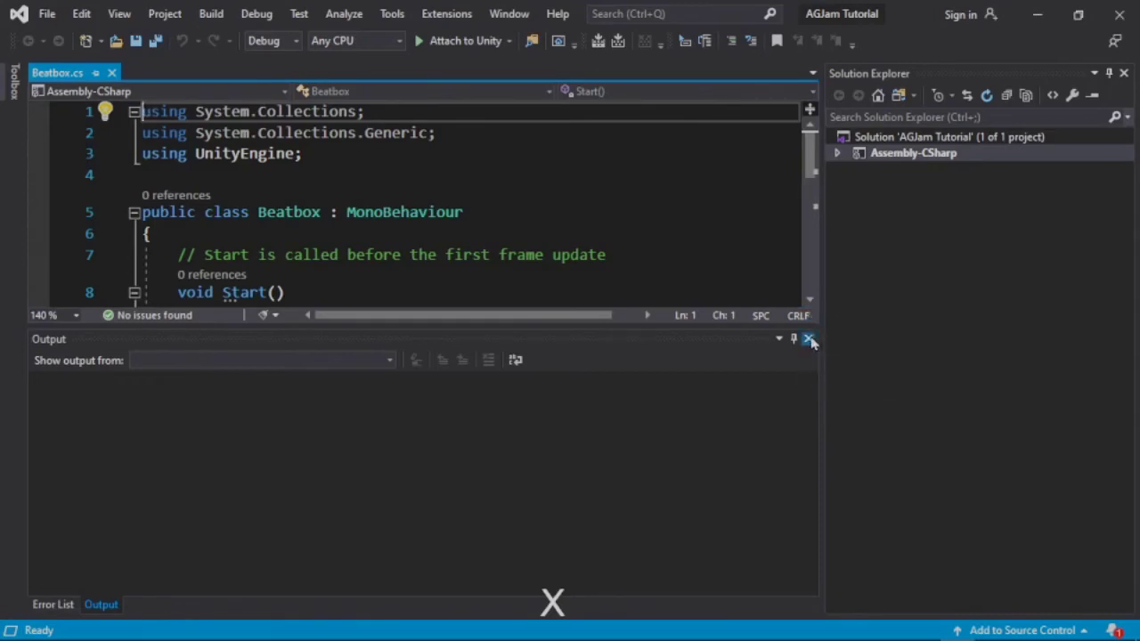
click(809, 339)
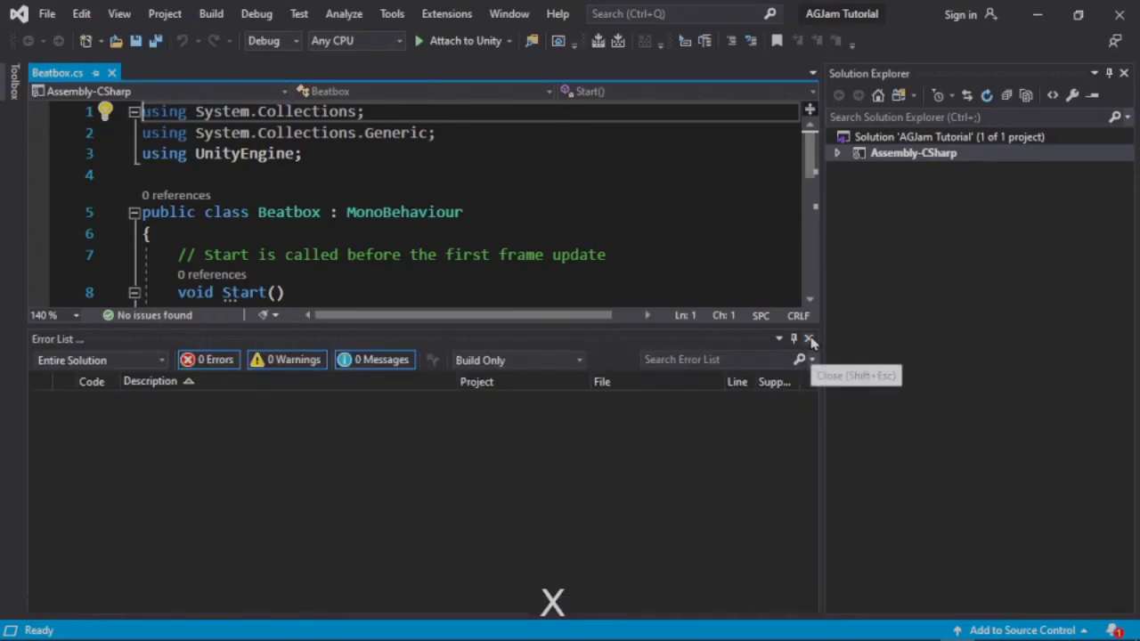
click(809, 339)
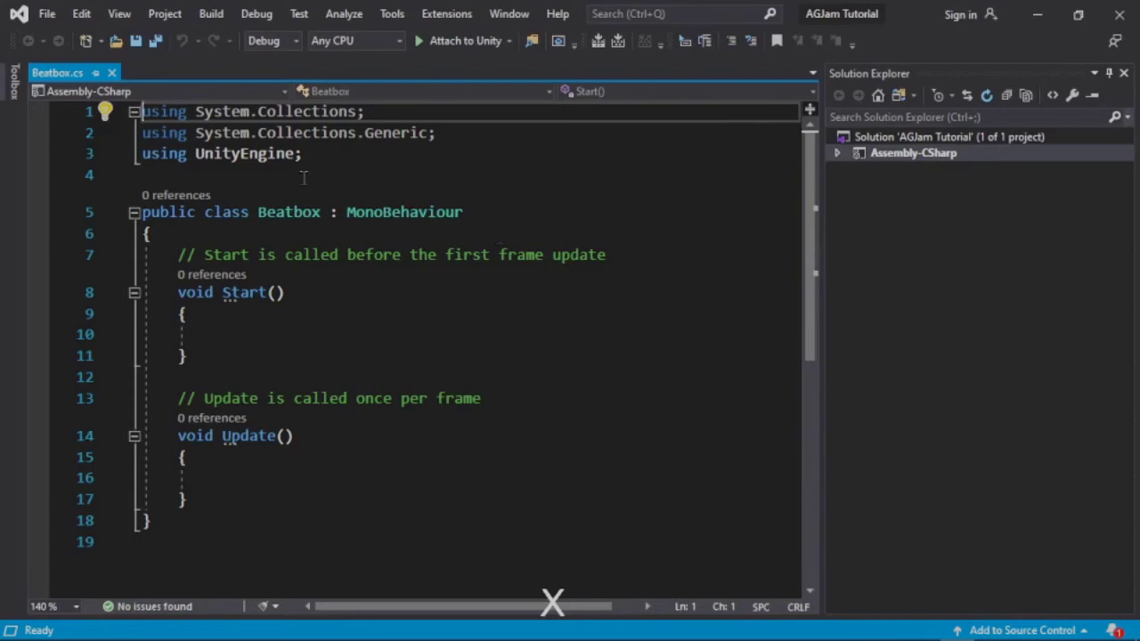
Examine the three using directives at the start of Beatbox.cs, including UnityEngine and the two System.Collections namespaces
drag(303, 156, 141, 112)
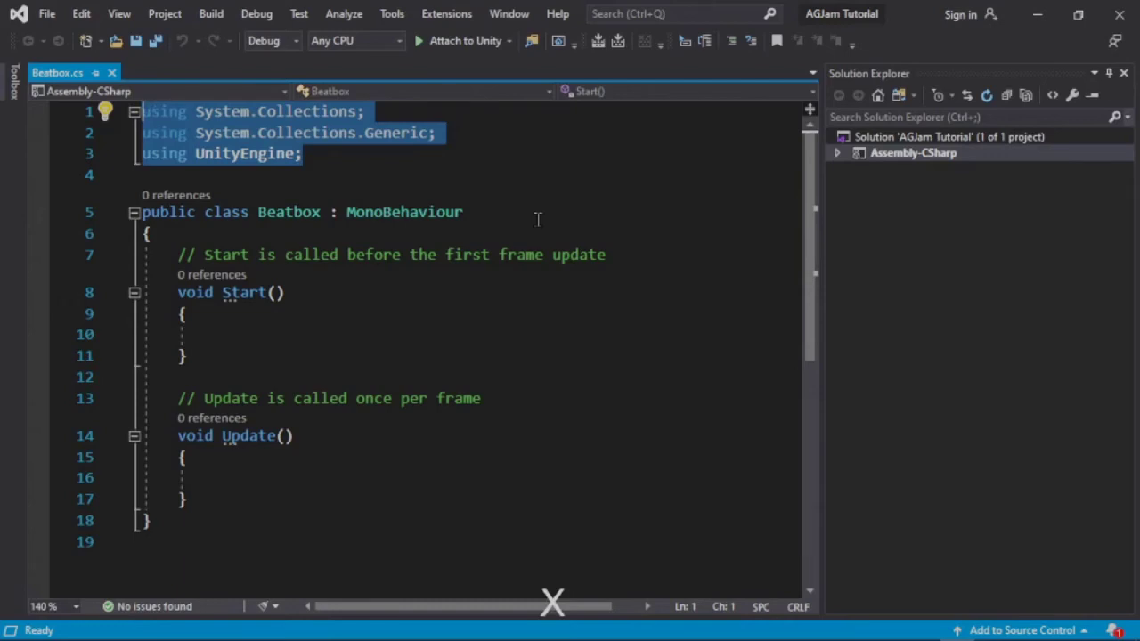
drag(303, 153, 139, 156)
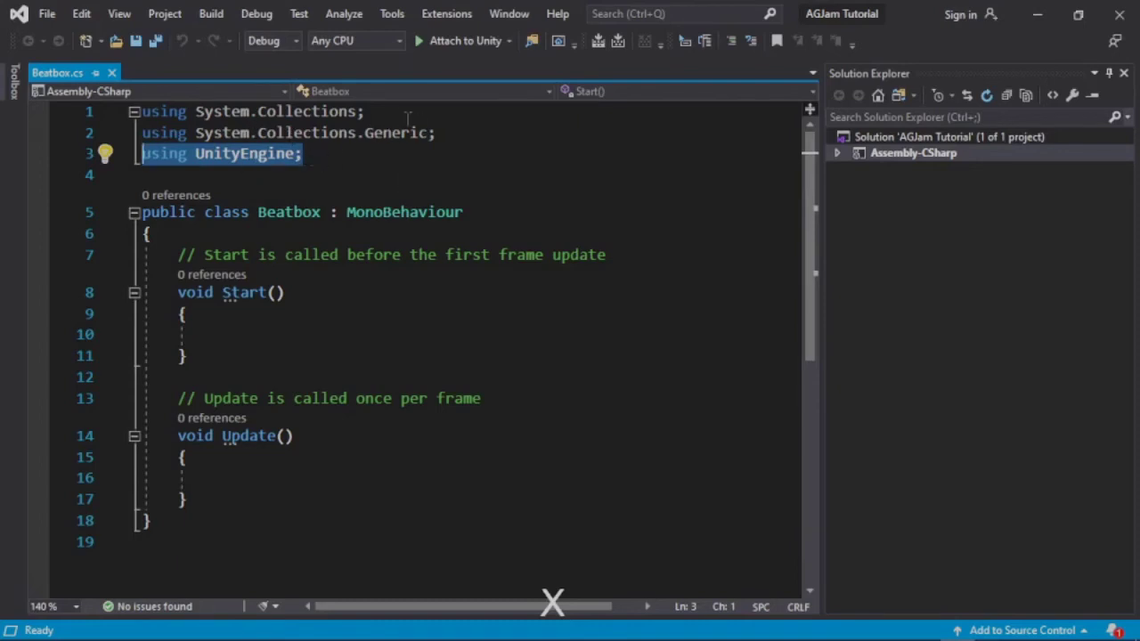
drag(438, 133, 143, 111)
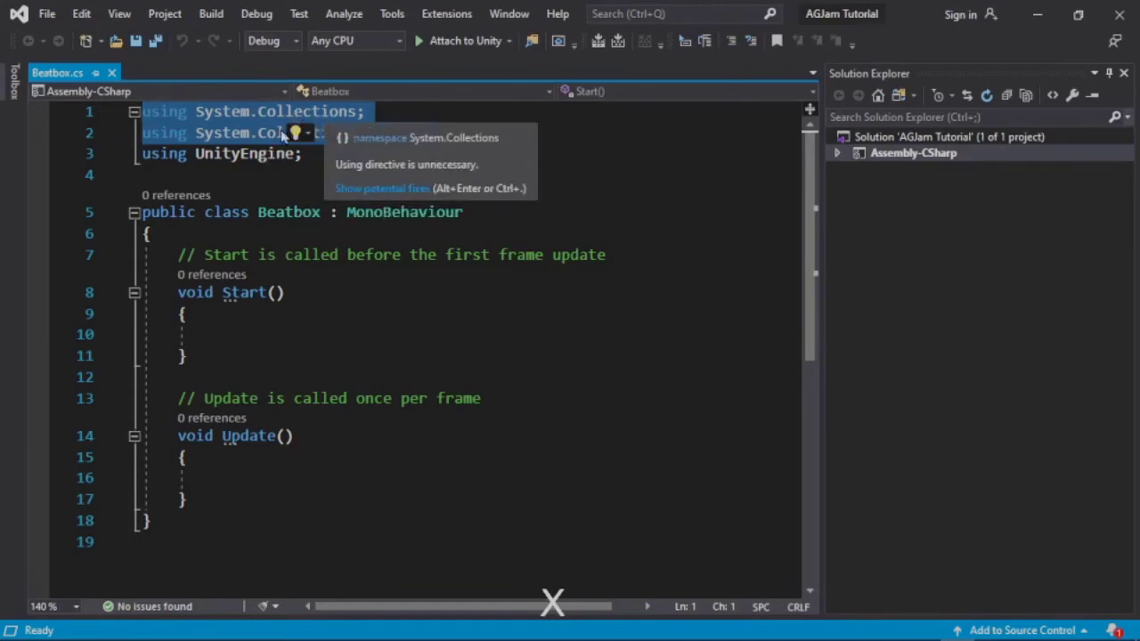
click(407, 162)
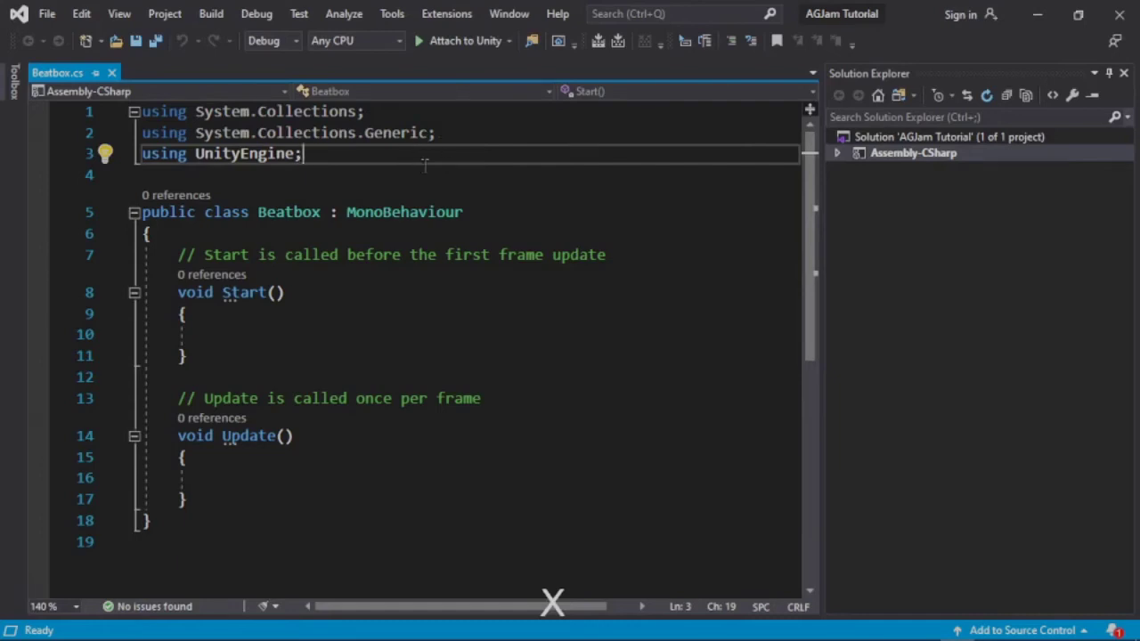
drag(414, 156, 142, 111)
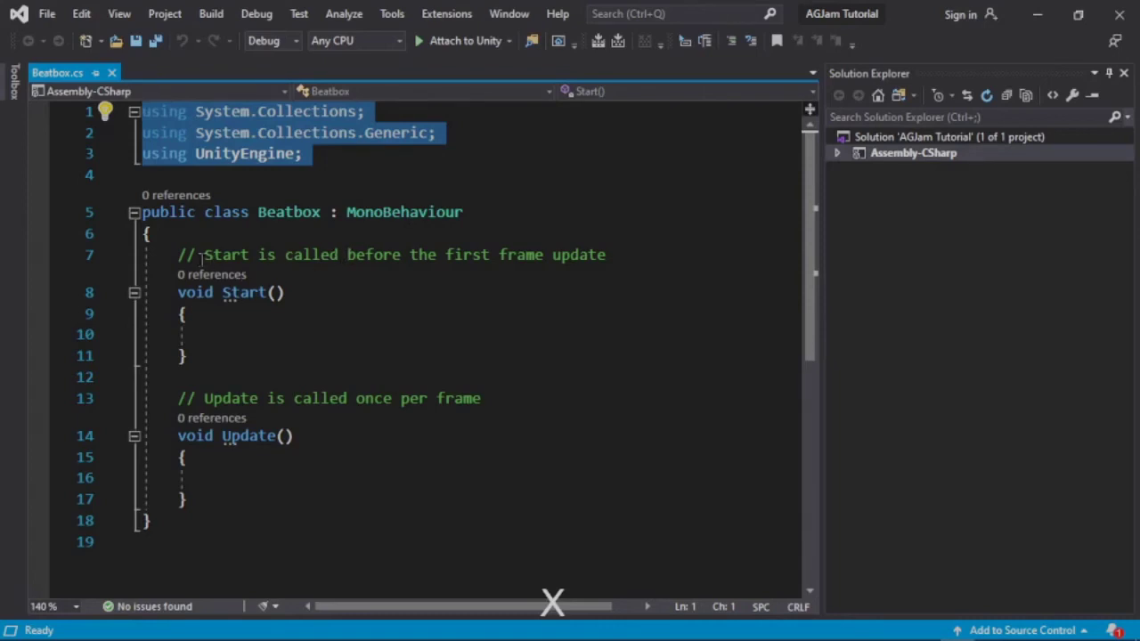
Examine the Beatbox class declaration, its name, the MonoBehaviour base class and the braces enclosing the class body
click(143, 213)
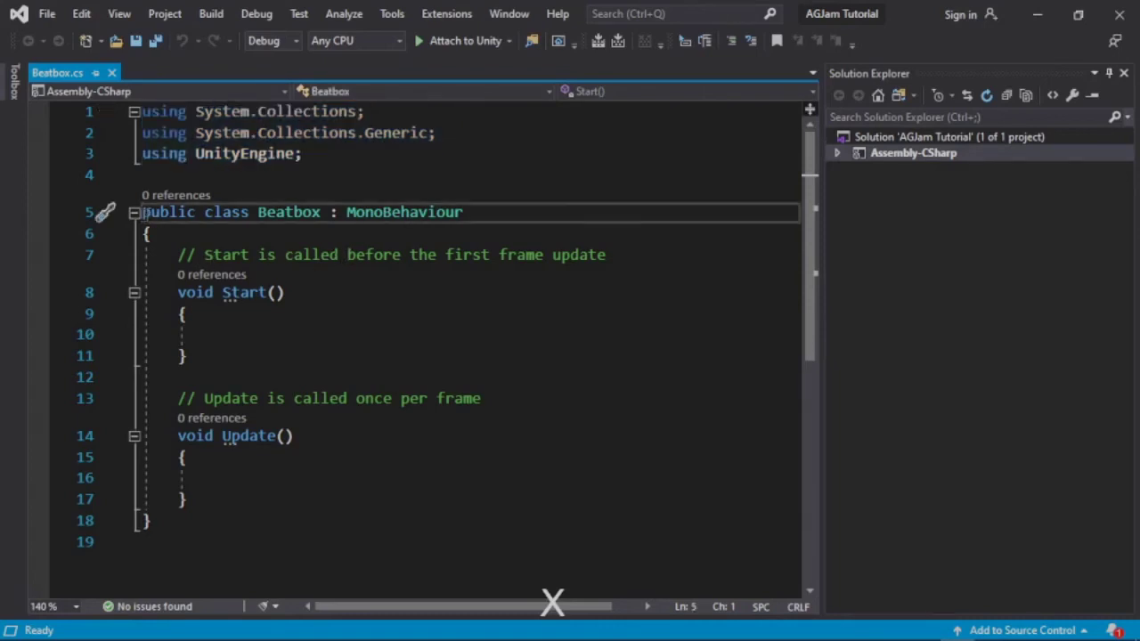
drag(143, 214, 553, 214)
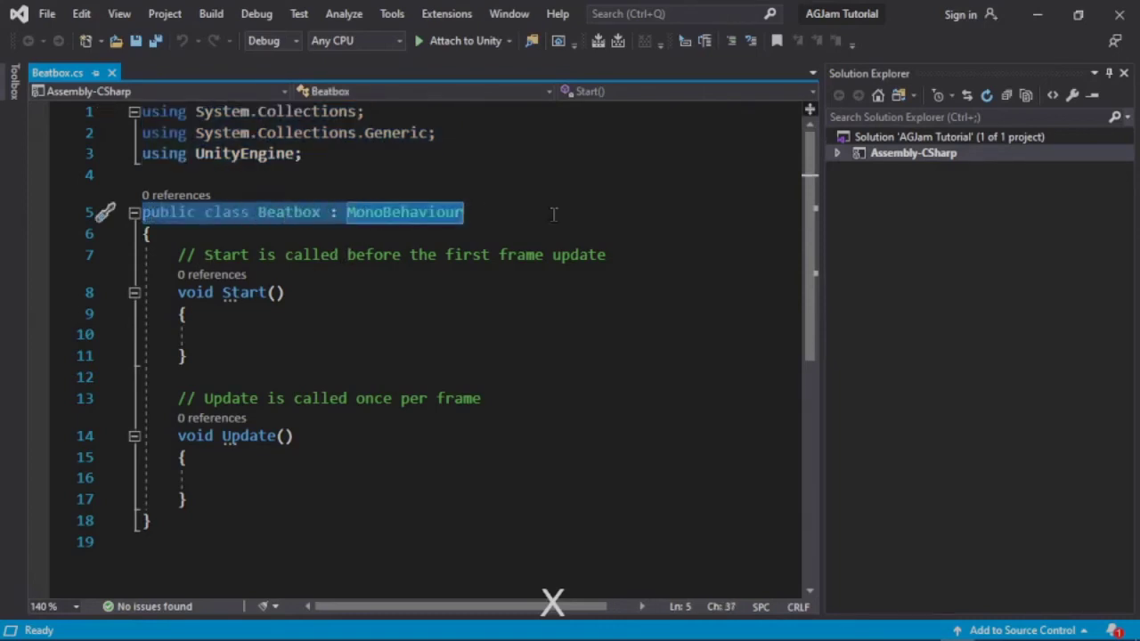
double_click(238, 218)
double_click(290, 212)
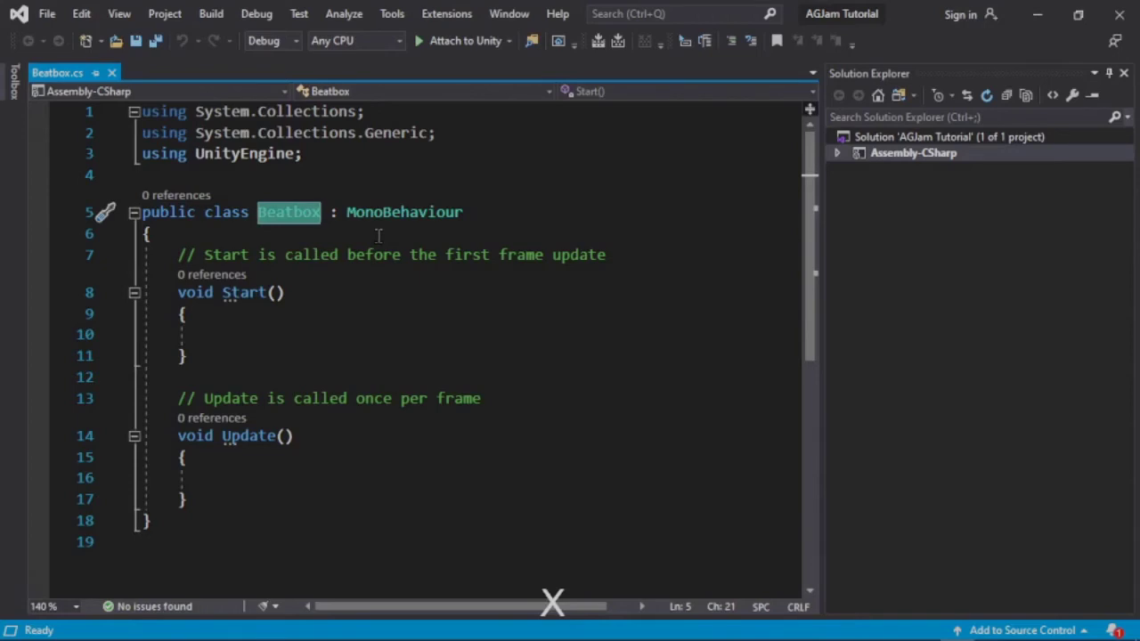
double_click(405, 213)
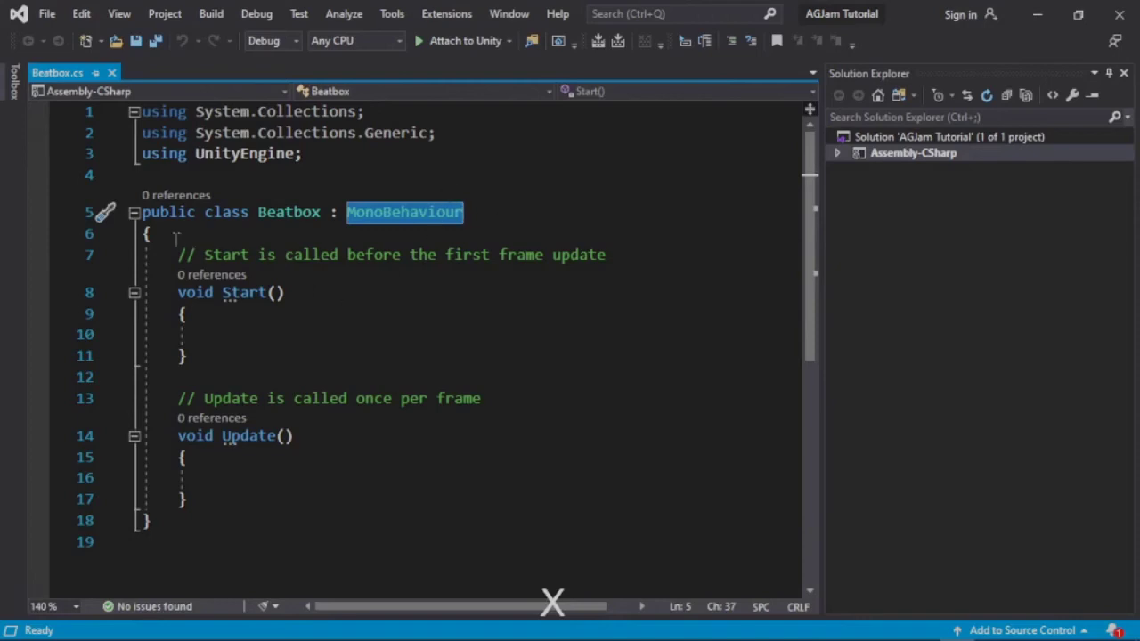
drag(143, 214, 178, 230)
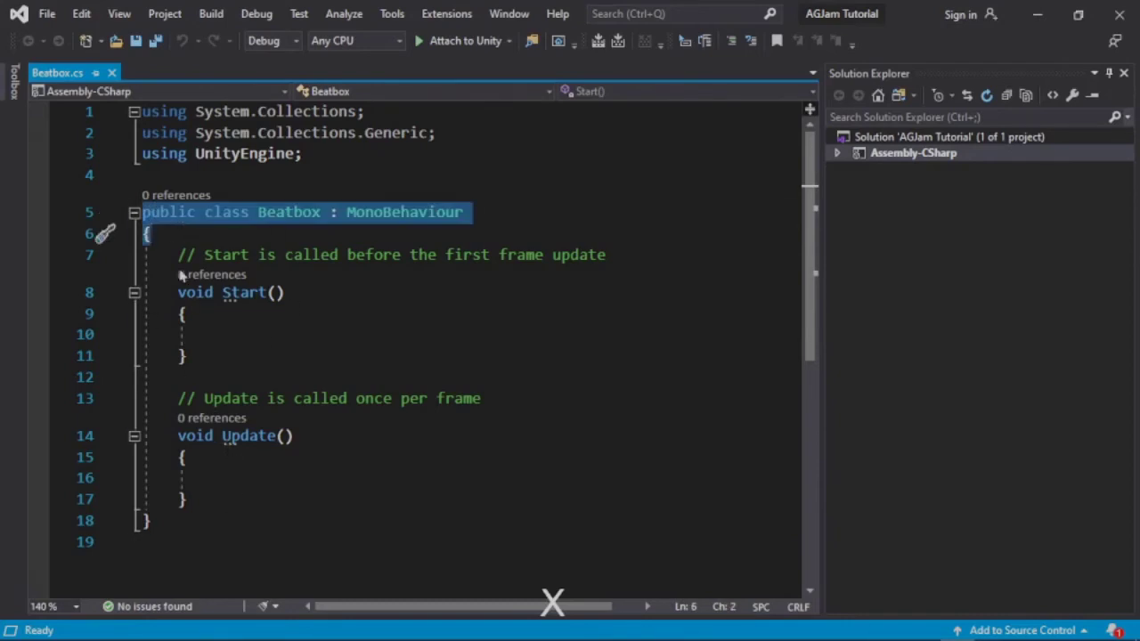
click(143, 233)
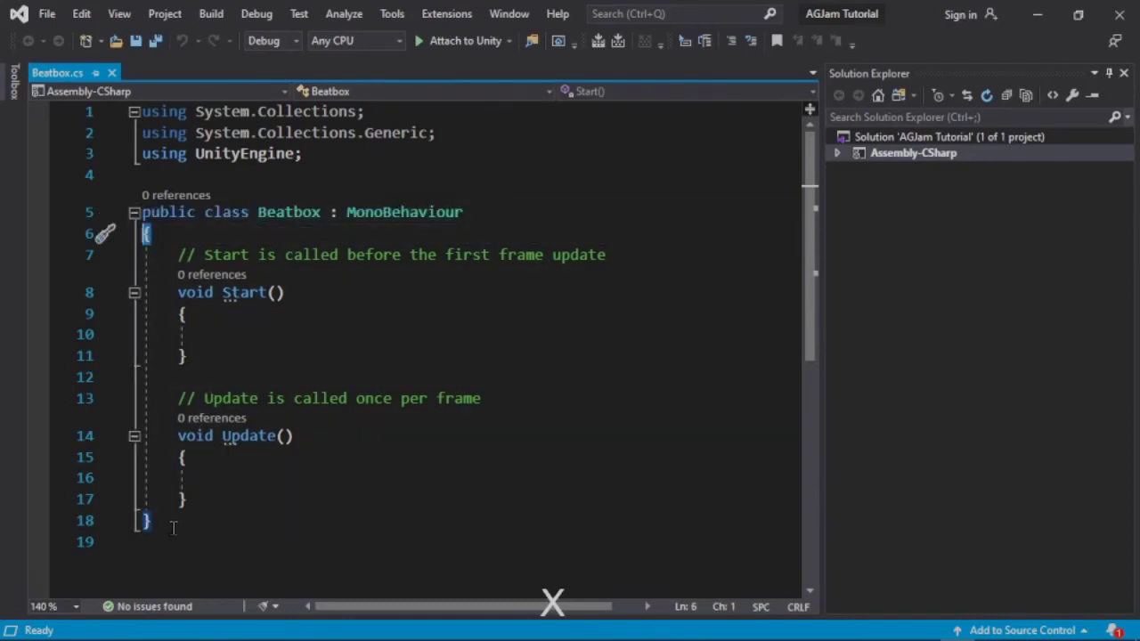
click(143, 521)
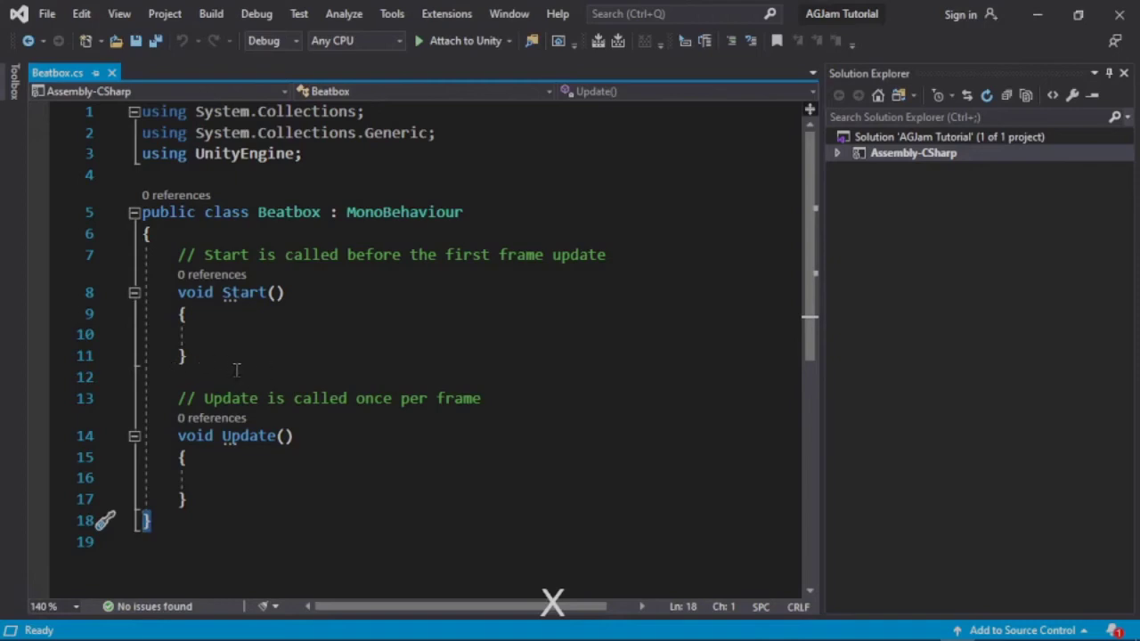
Examine the Start method and the comment lines describing Start and Update, including the // comment marker
drag(232, 360, 330, 277)
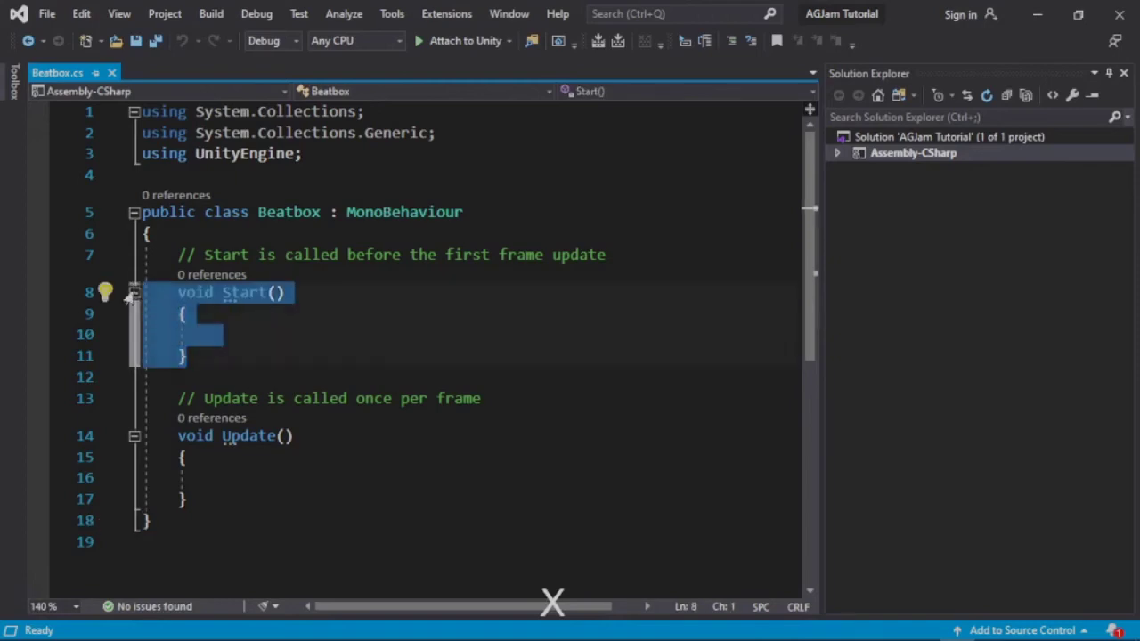
drag(205, 254, 607, 256)
drag(204, 398, 497, 396)
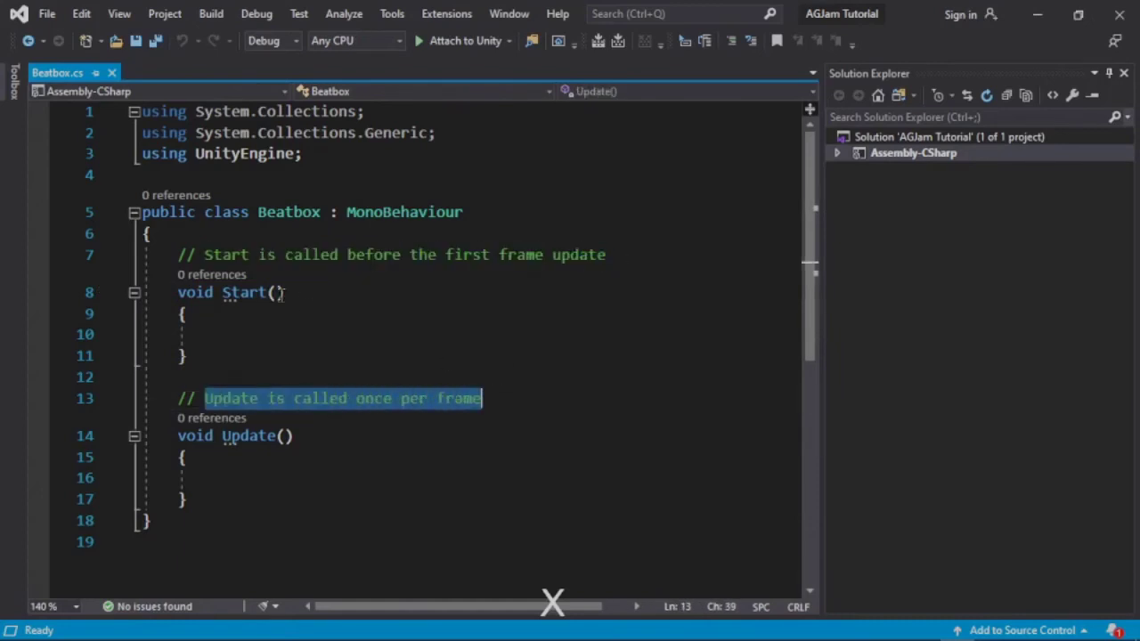
drag(179, 255, 196, 256)
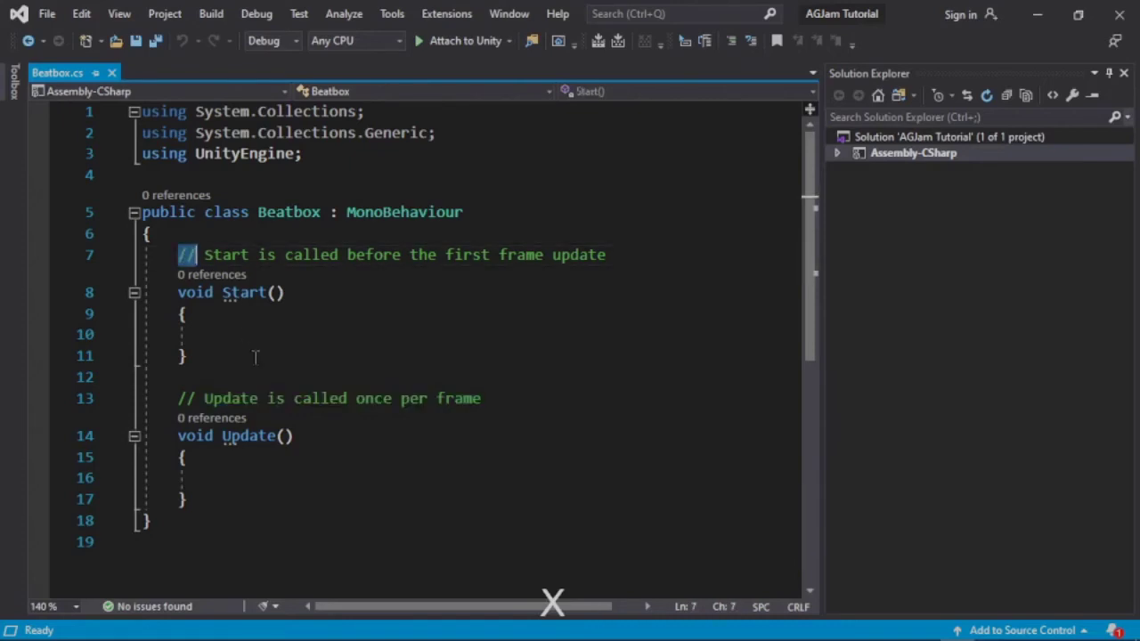
click(145, 256)
drag(145, 256, 638, 255)
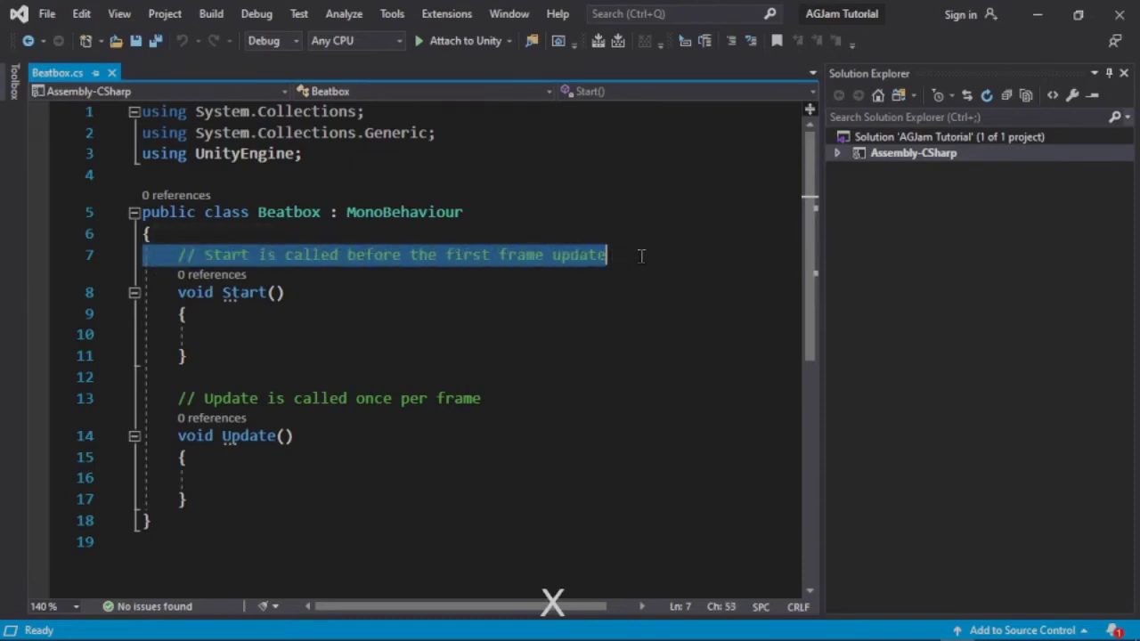
Try adding the comment "//This is for us to read, not the computer" below the Start comment, and delete that line again
click(638, 255)
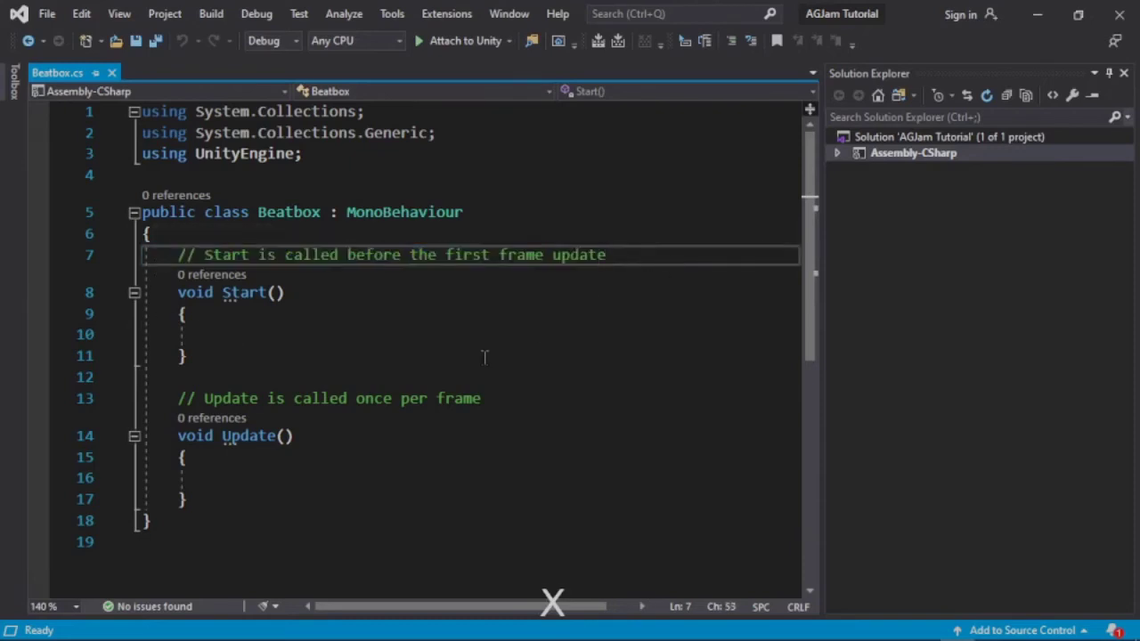
key(Return)
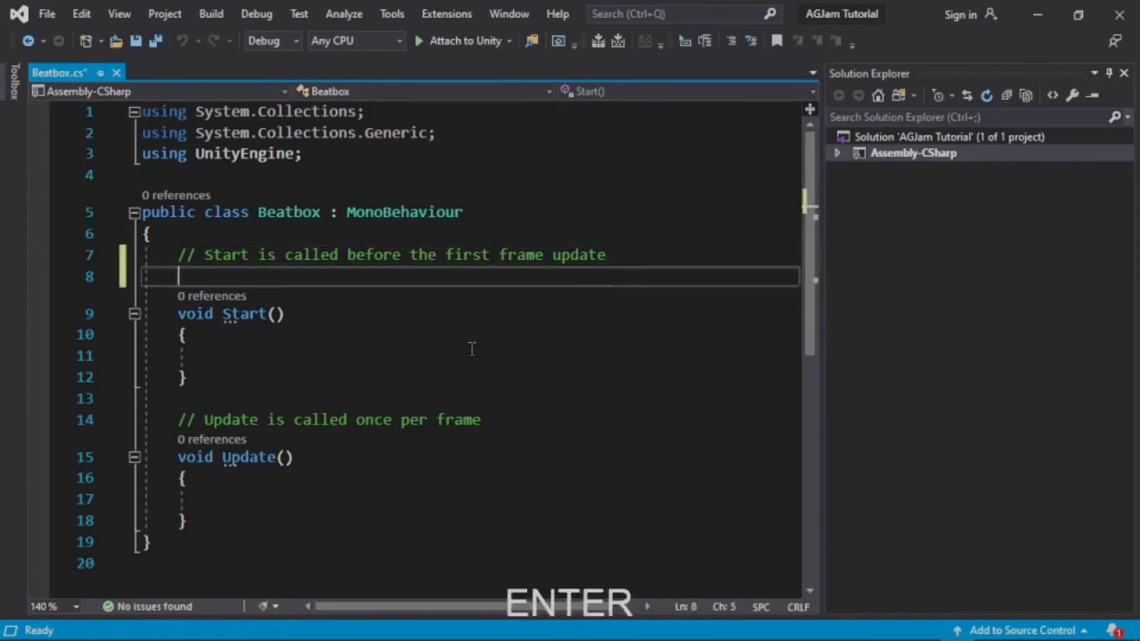
text(//This ius)
key(BackSpace)
key(BackSpace)
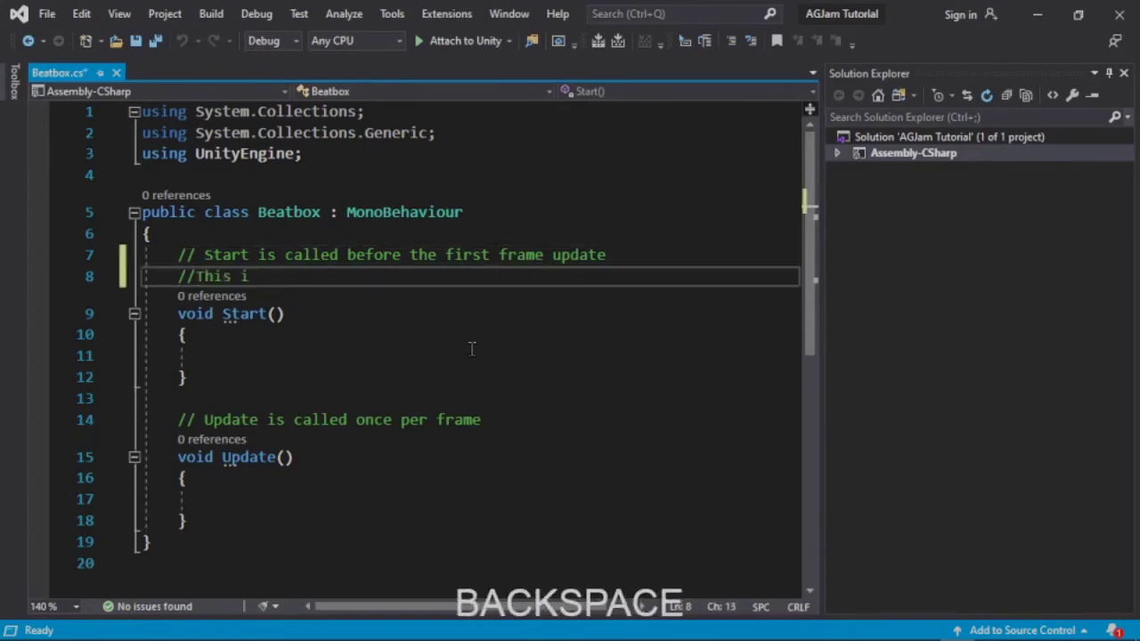
text(s for us to )
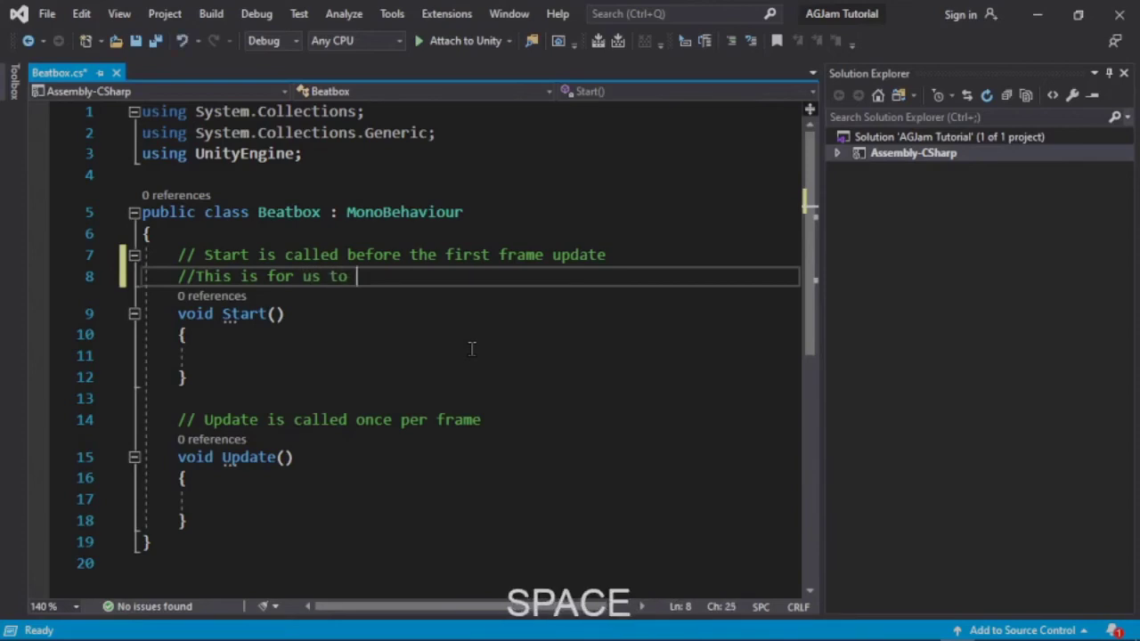
text(read, not the computer)
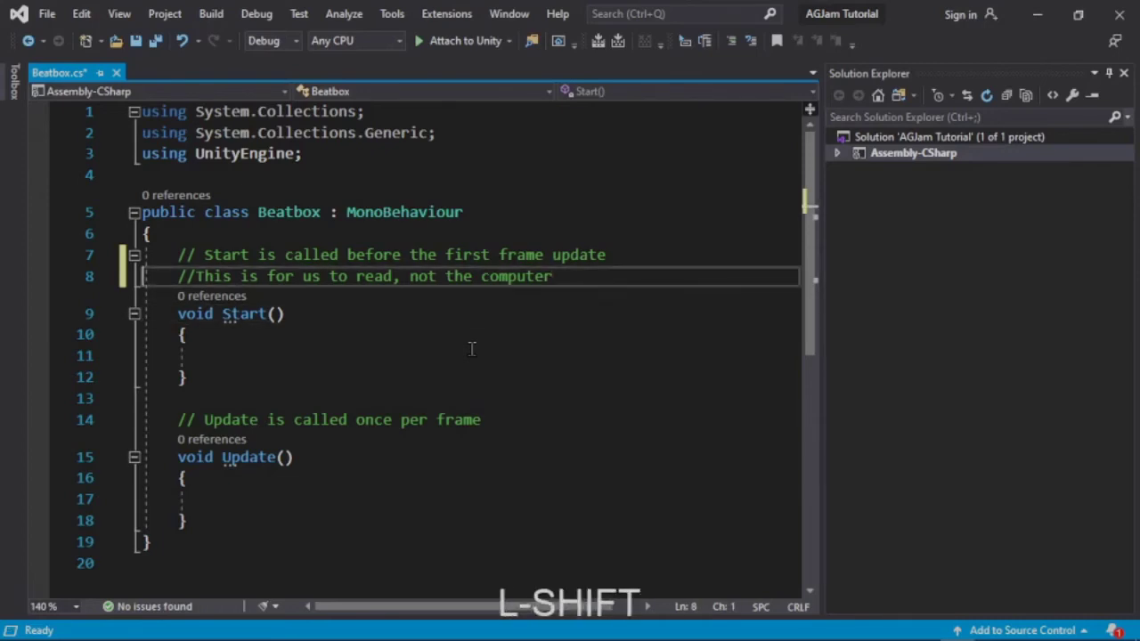
key(shift+Home)
key(Delete)
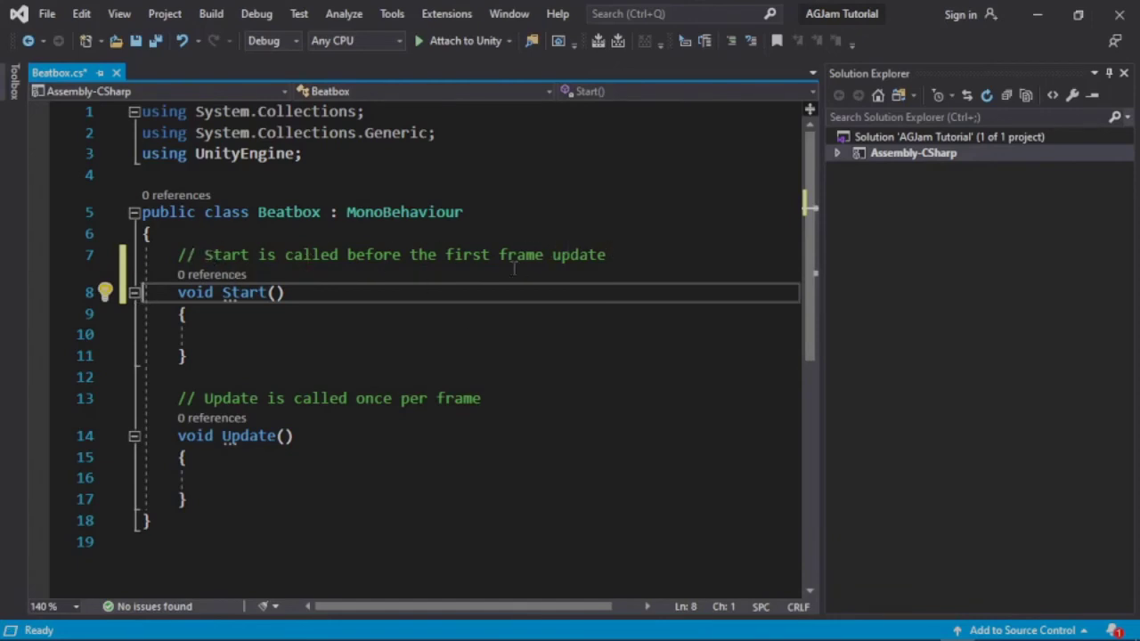
Examine the Start and Update methods, the comment describing Update, and the braces enclosing the Start body
mouse_move(227, 325)
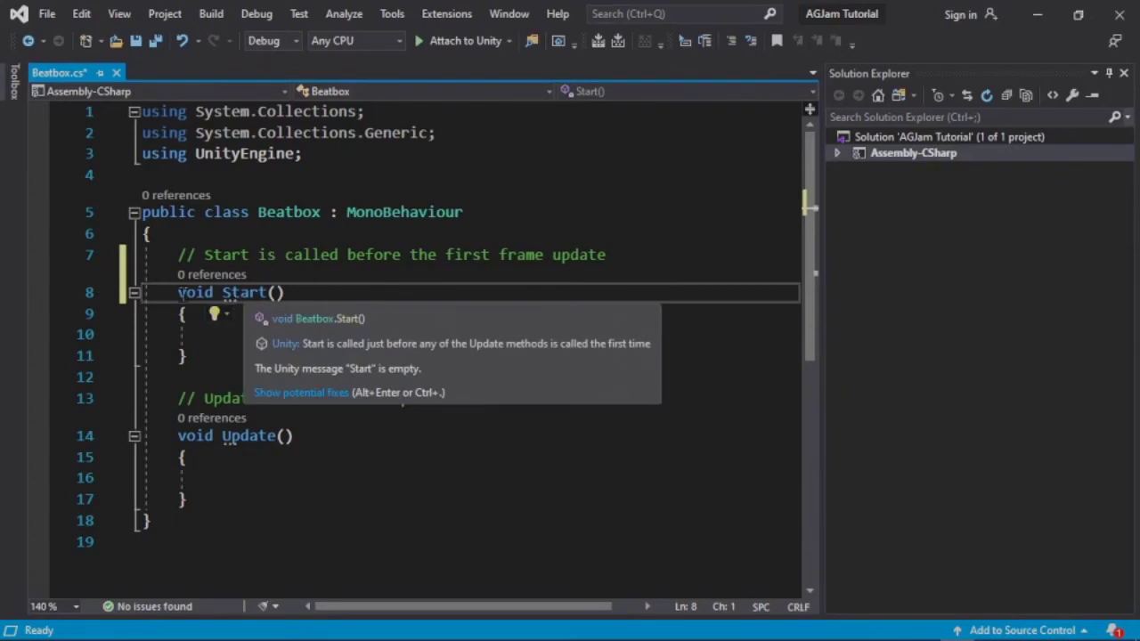
drag(177, 292, 225, 350)
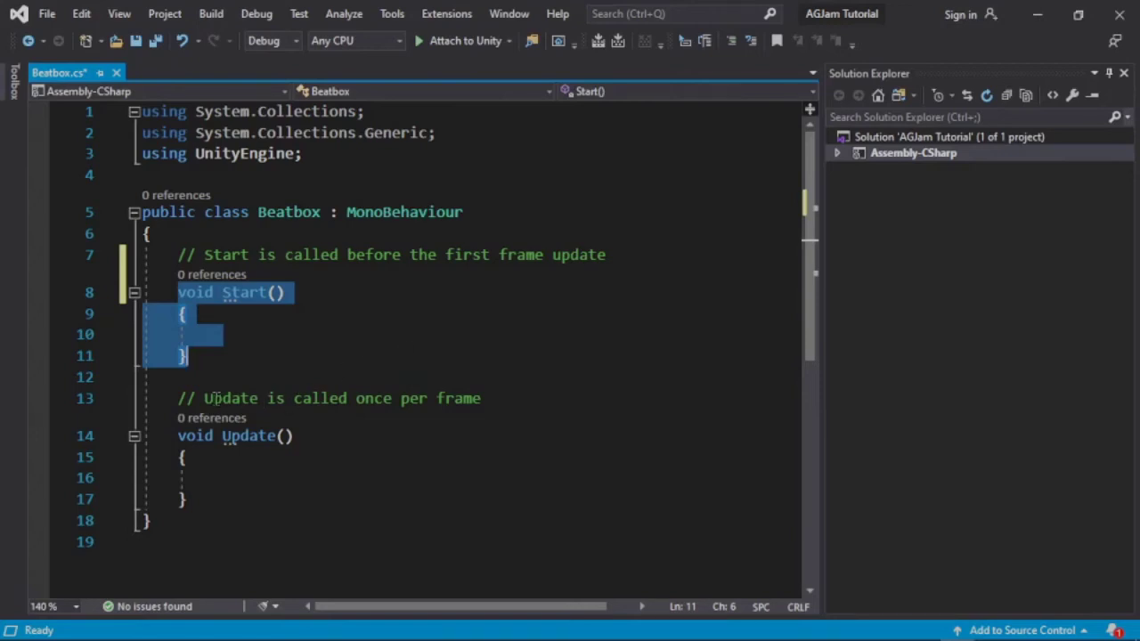
drag(207, 398, 486, 399)
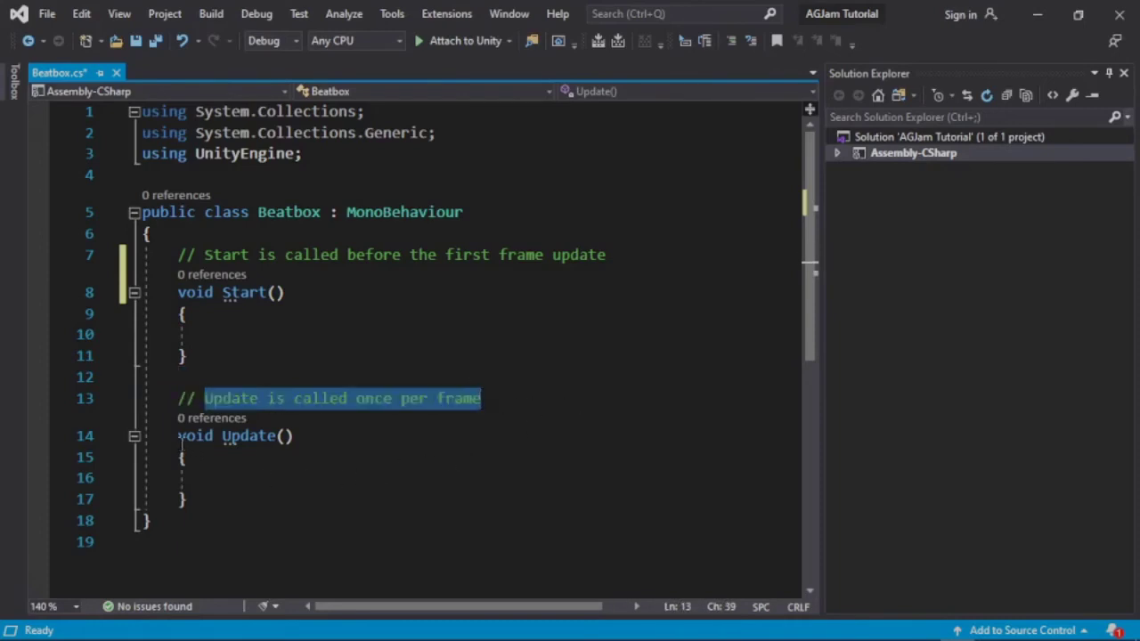
drag(178, 435, 218, 494)
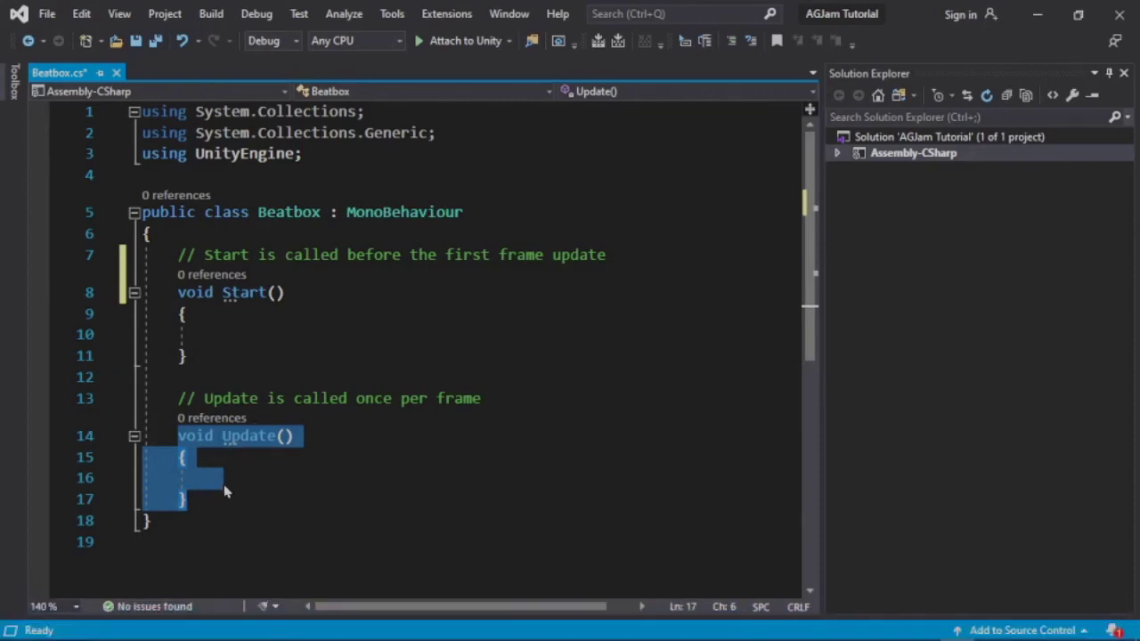
click(241, 337)
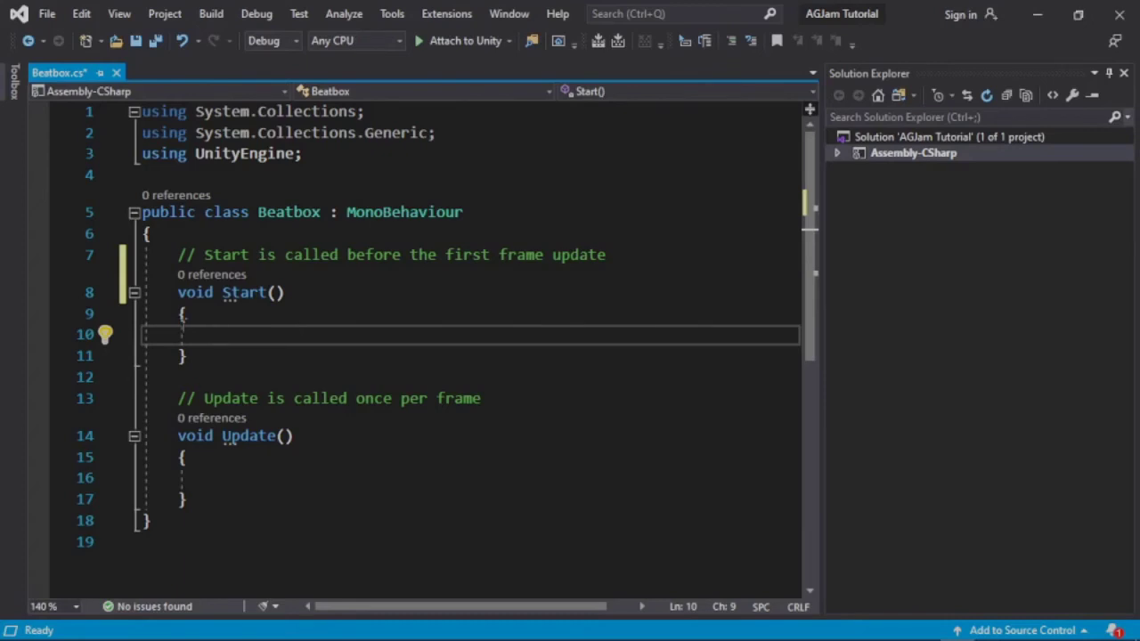
mouse_move(237, 301)
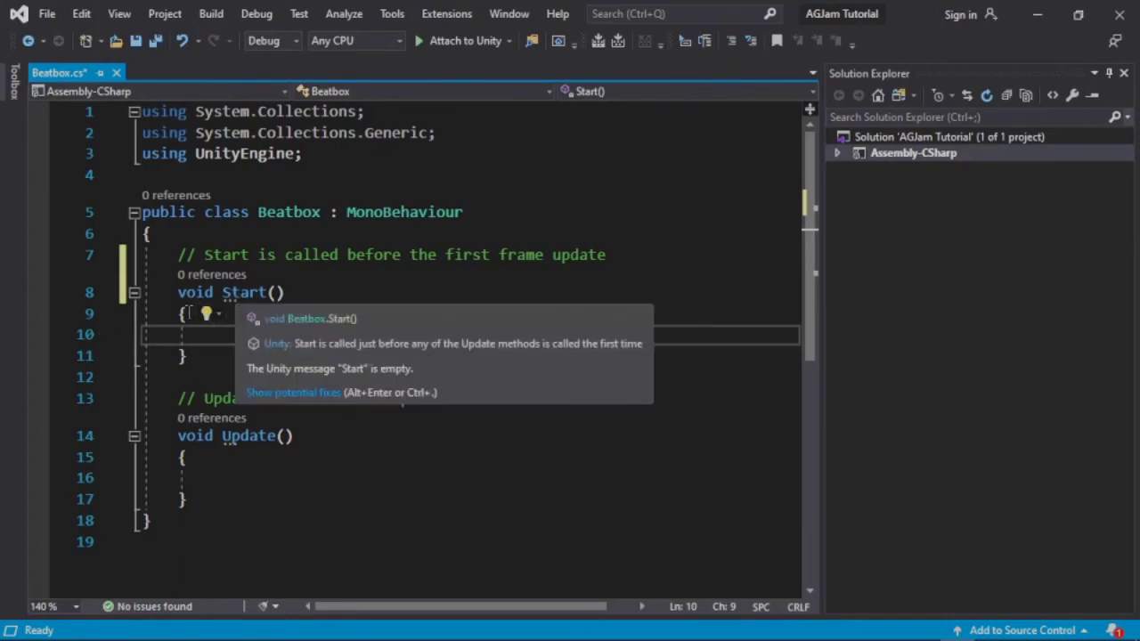
click(185, 355)
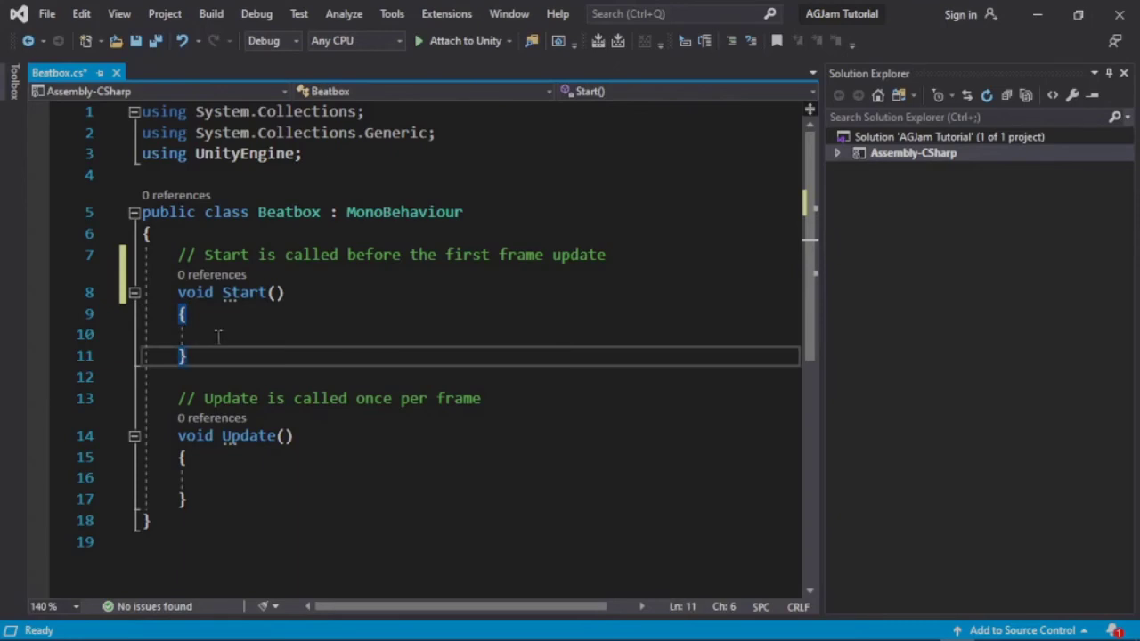
Add the statement Debug.Log("Hello world"); inside the braces of the Start method
click(216, 334)
text(De)
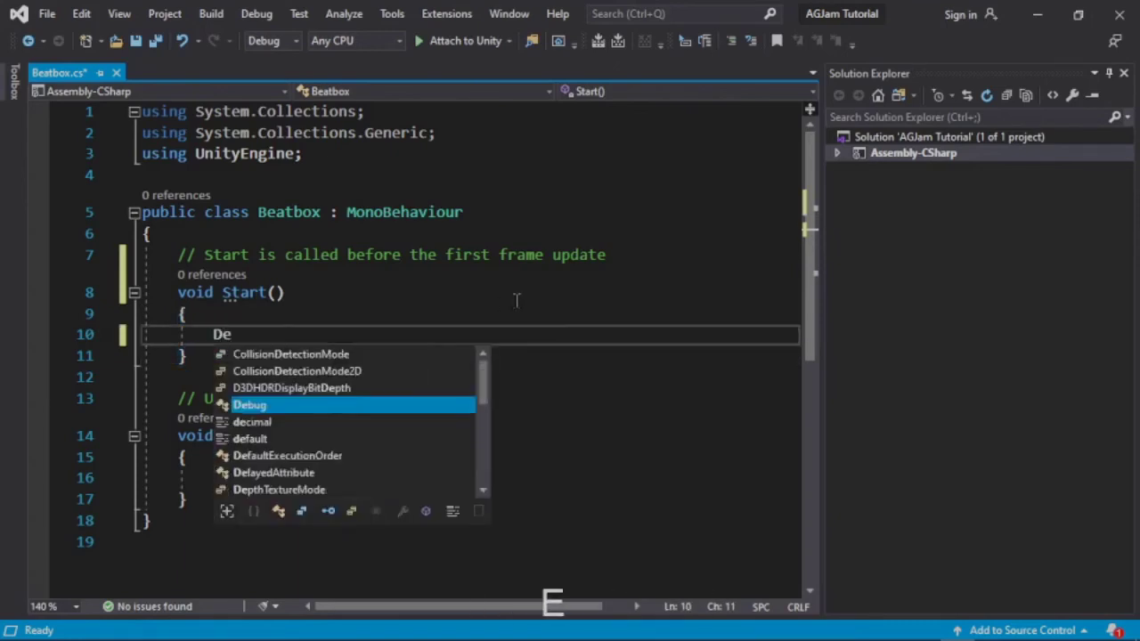
text(bug.Log)
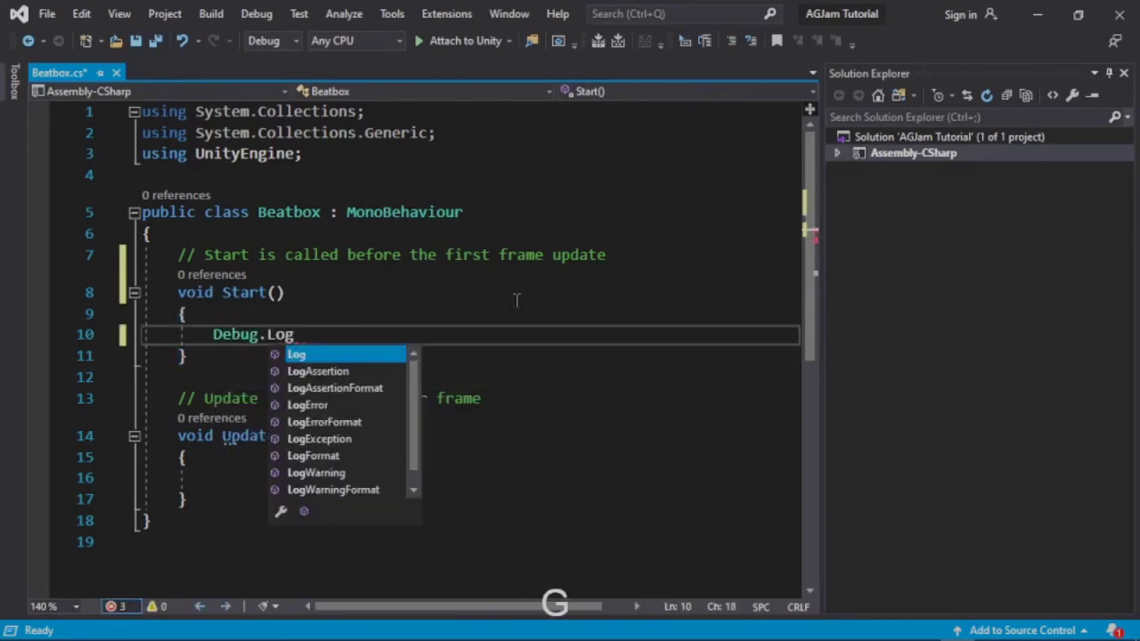
text(()
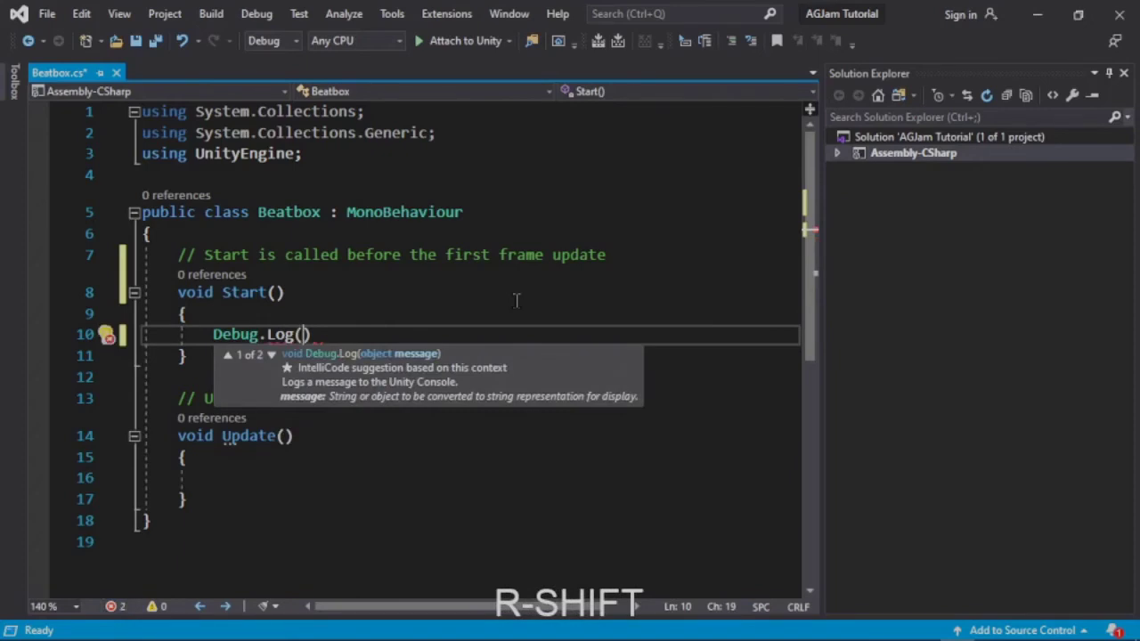
text(")
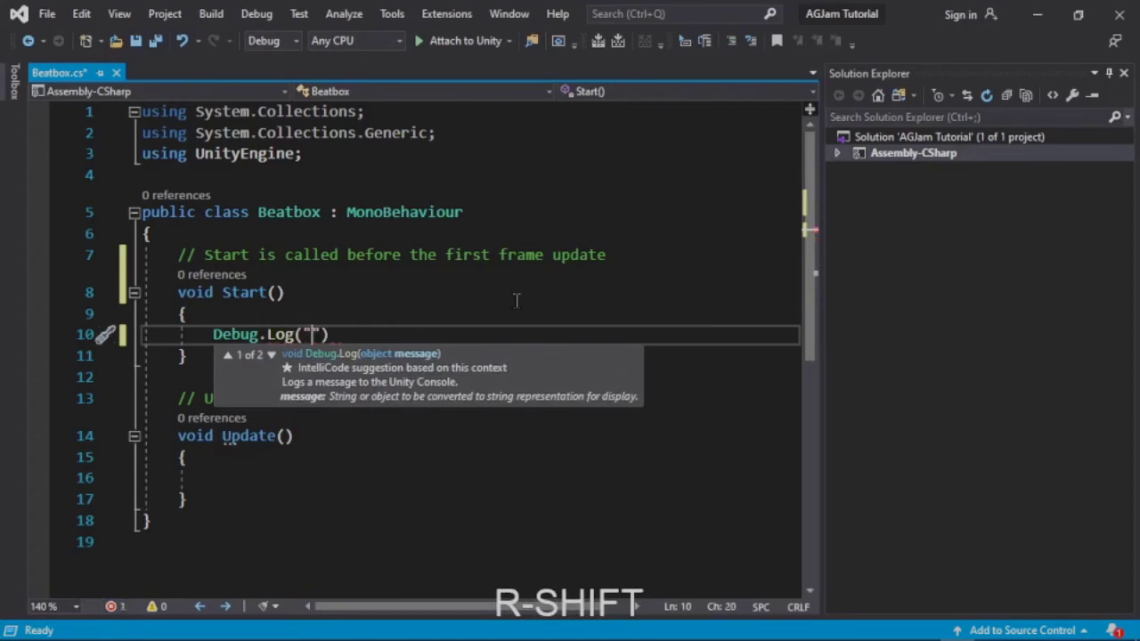
text(Hello world)
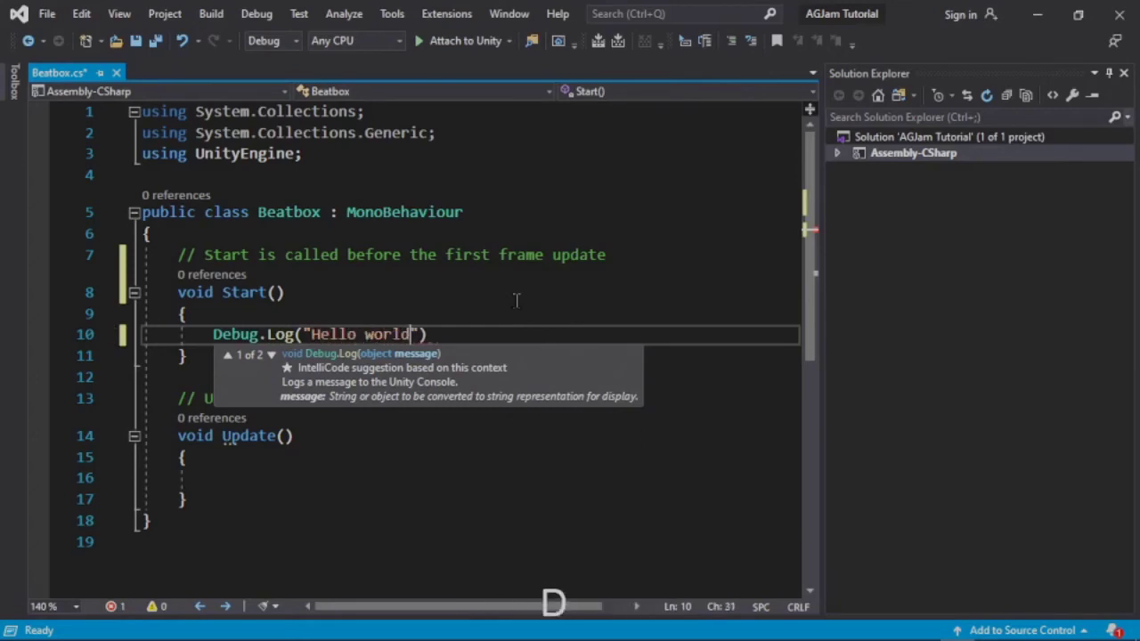
key(Right)
key(Right)
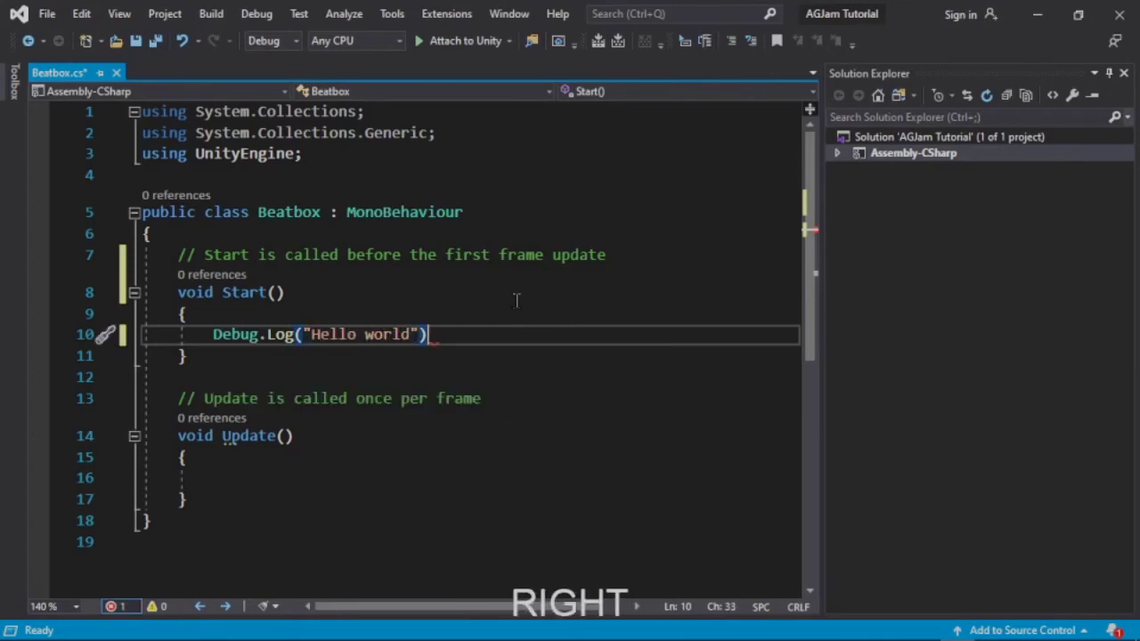
text(;)
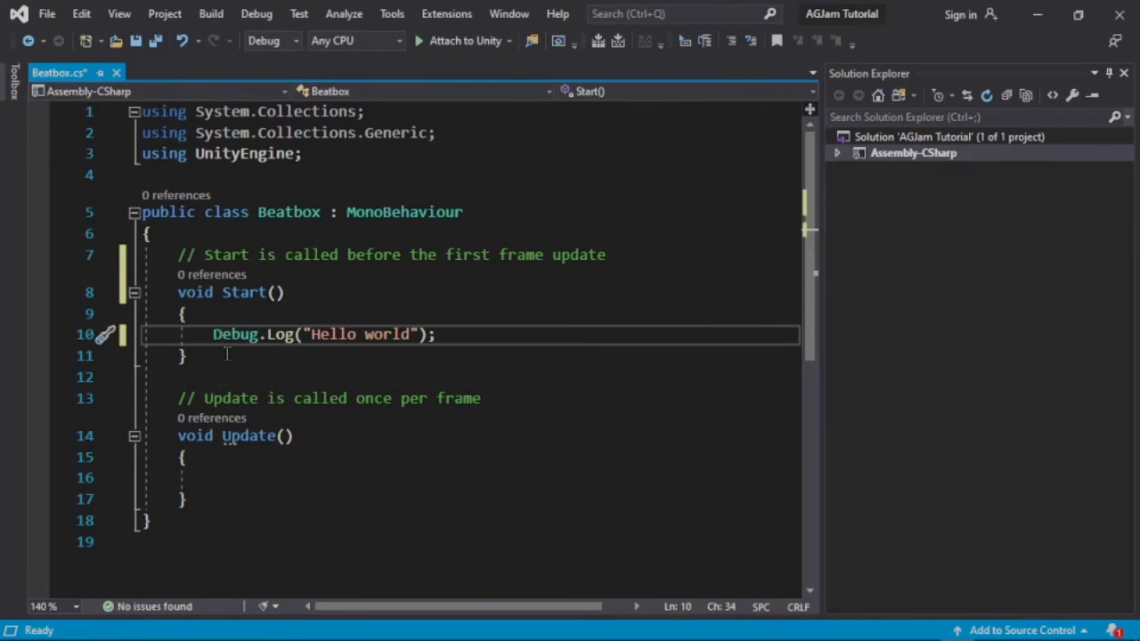
Examine the comment on when Start is called, the Debug.Log statement and its "Hello world" text
drag(311, 256, 607, 255)
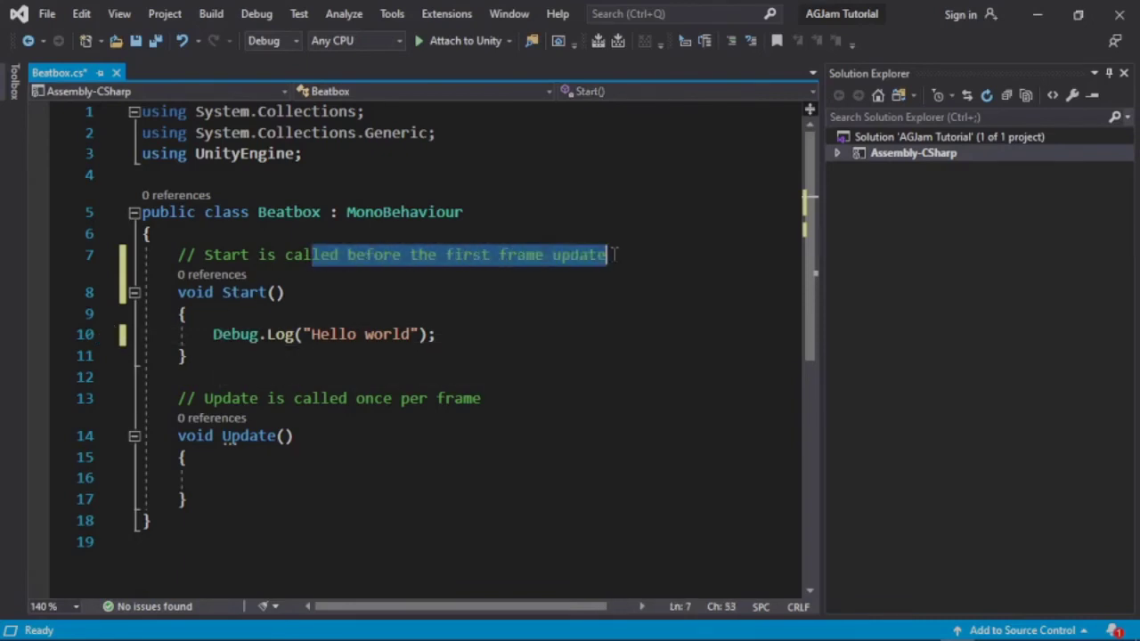
click(439, 335)
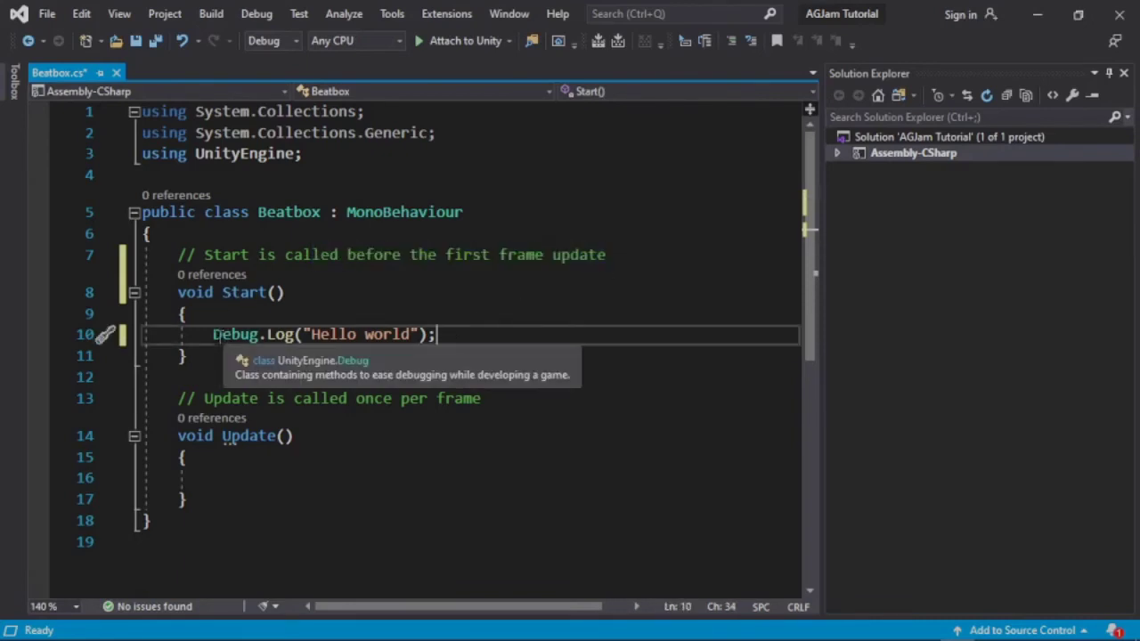
drag(214, 335, 437, 335)
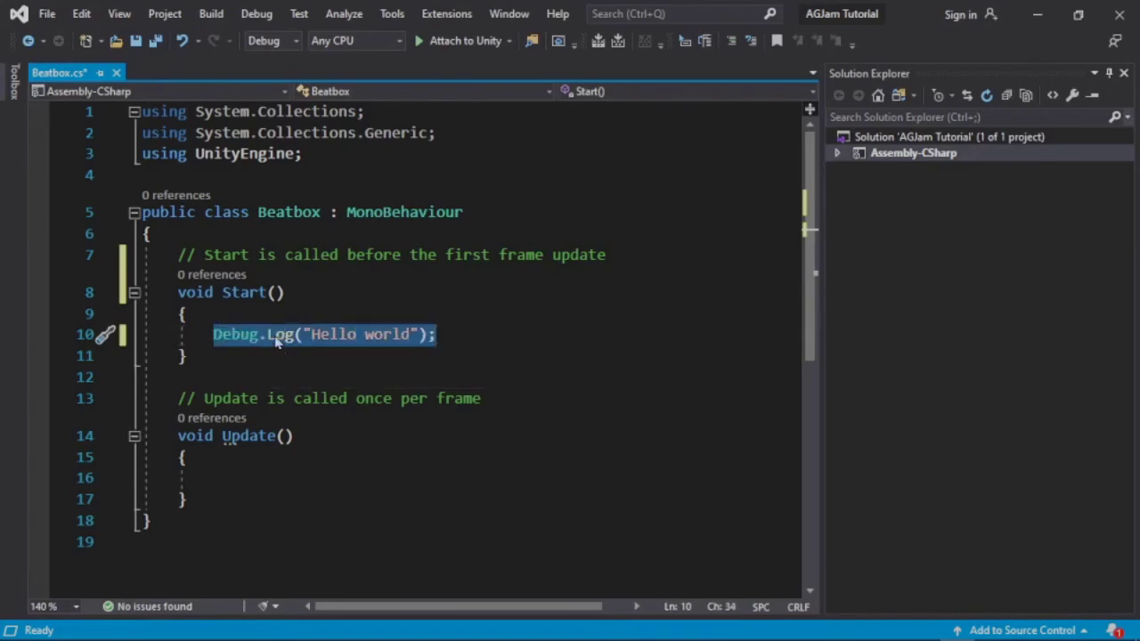
click(319, 334)
drag(311, 334, 411, 334)
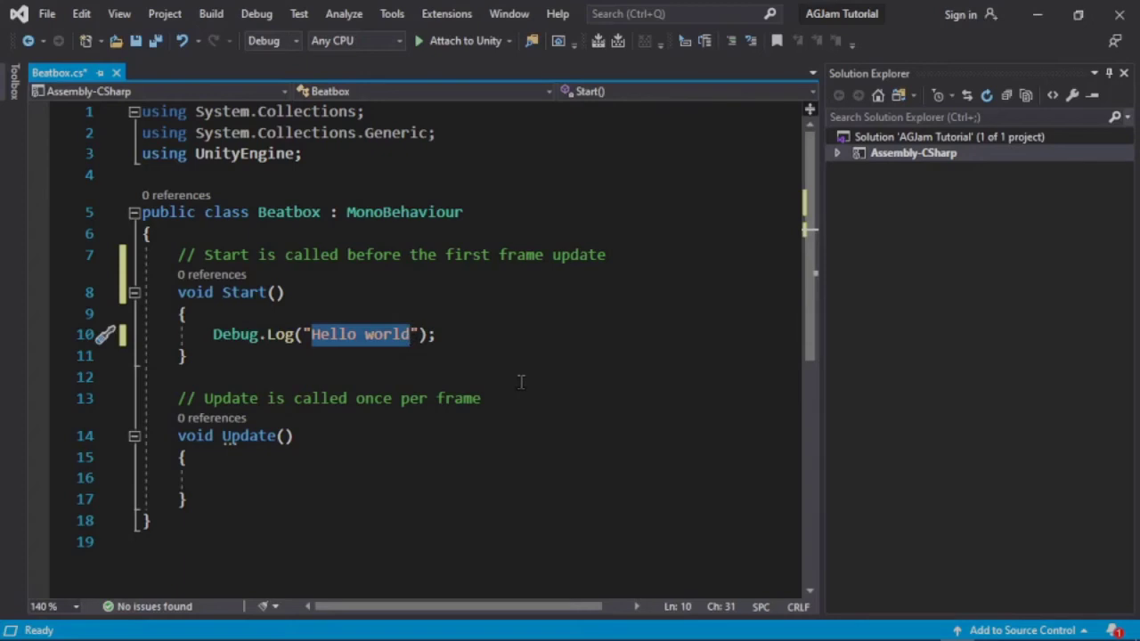
click(456, 339)
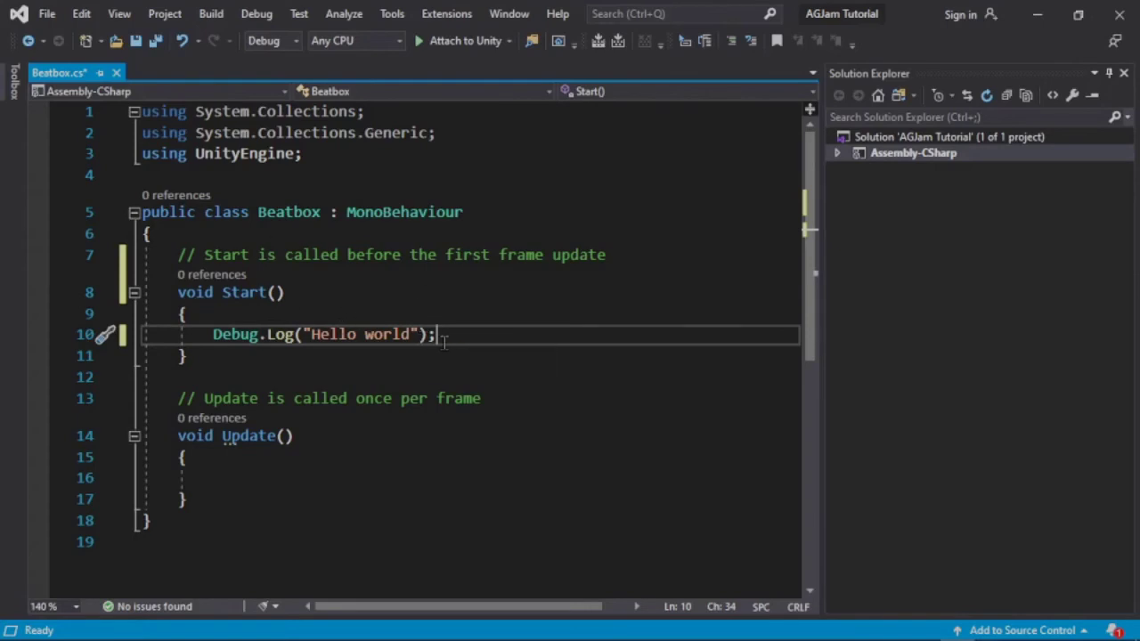
Save Beatbox.cs and test-play the scene in Unity, checking the Console for the logged message before stopping playback
key(ctrl+s)
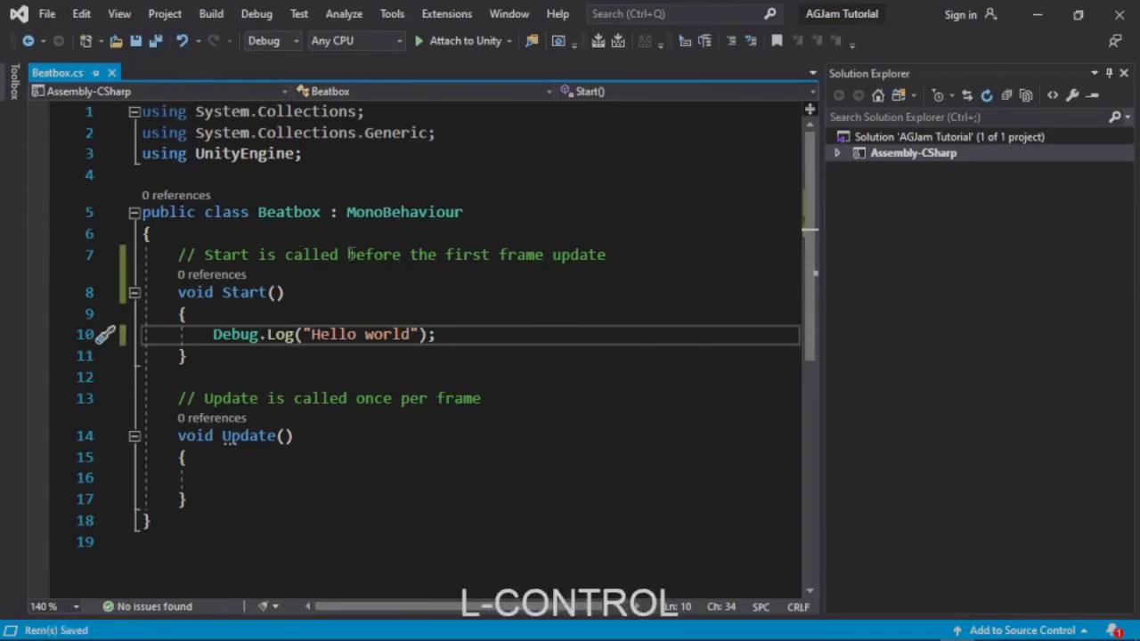
key(alt+Tab)
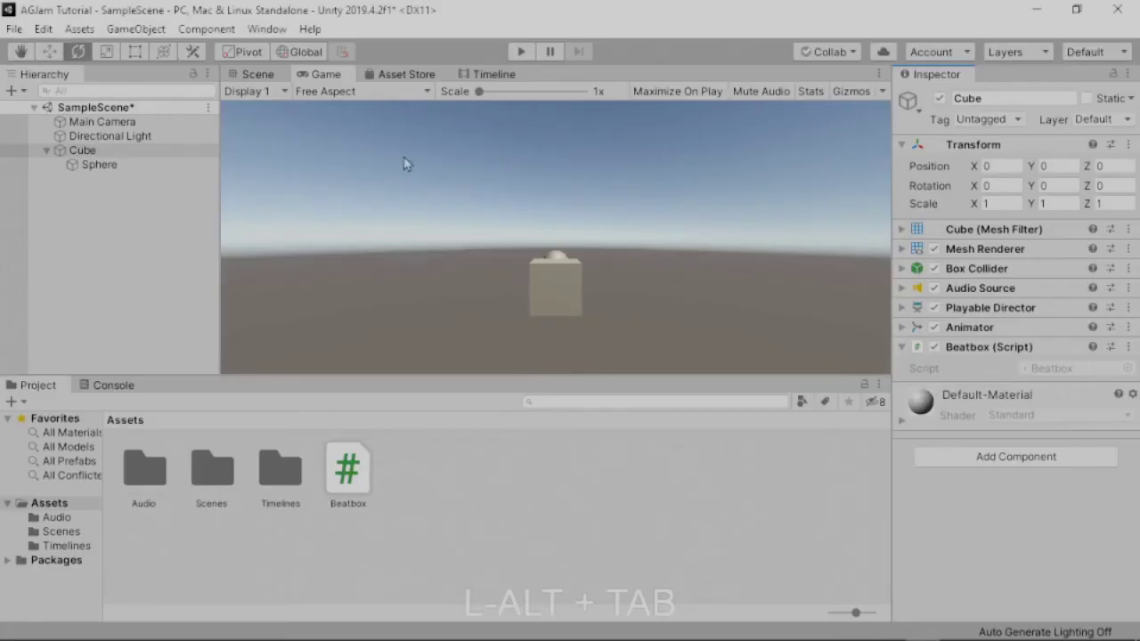
click(521, 53)
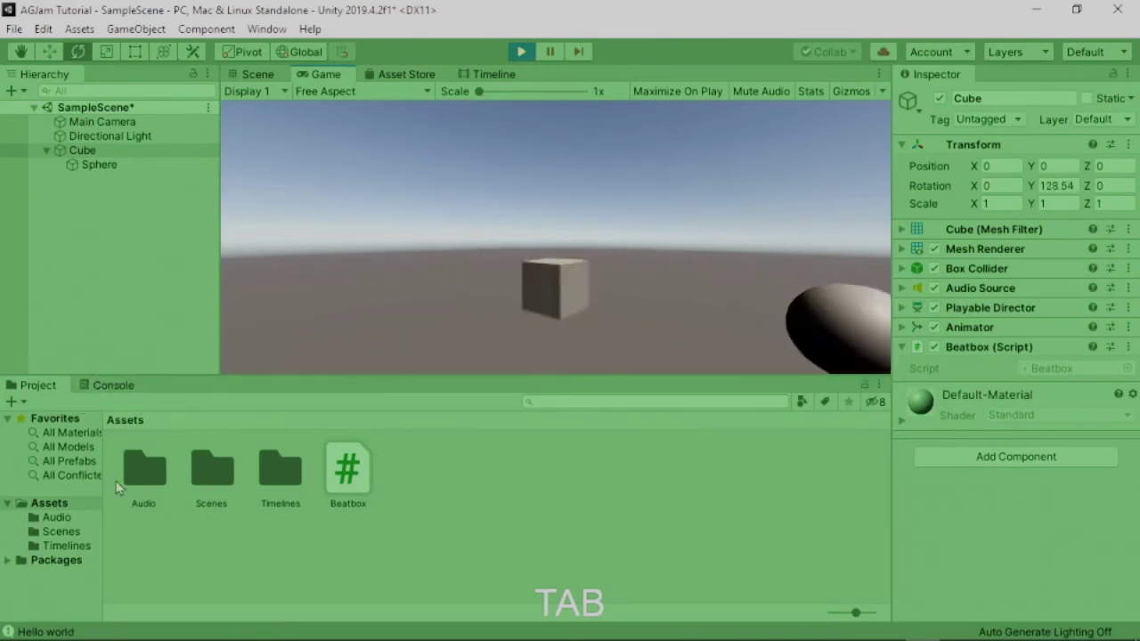
click(113, 387)
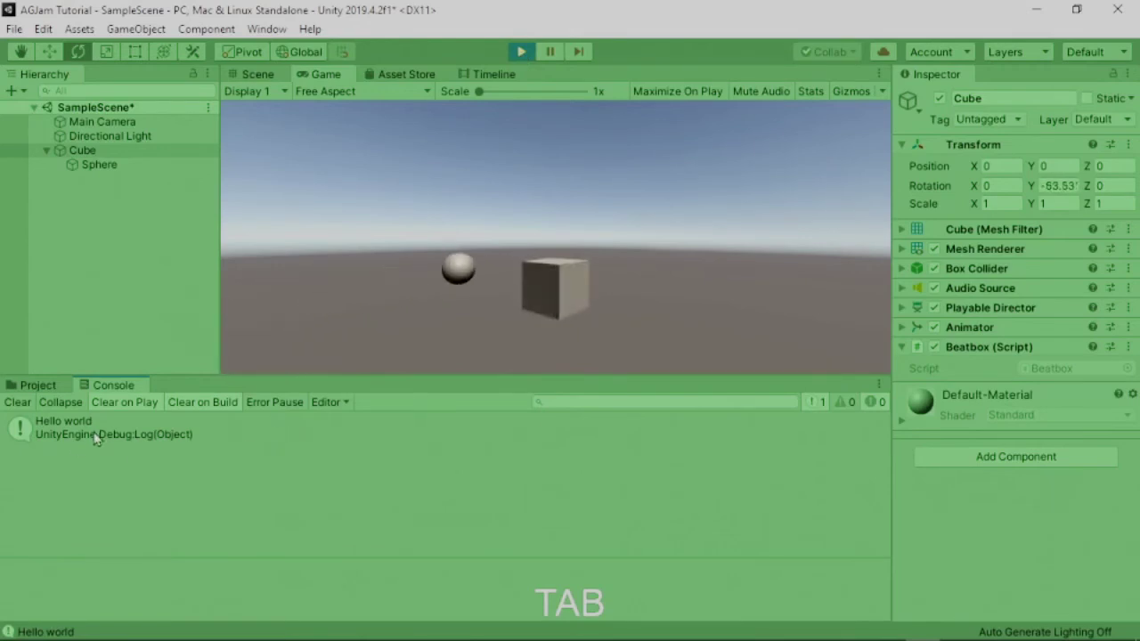
click(522, 50)
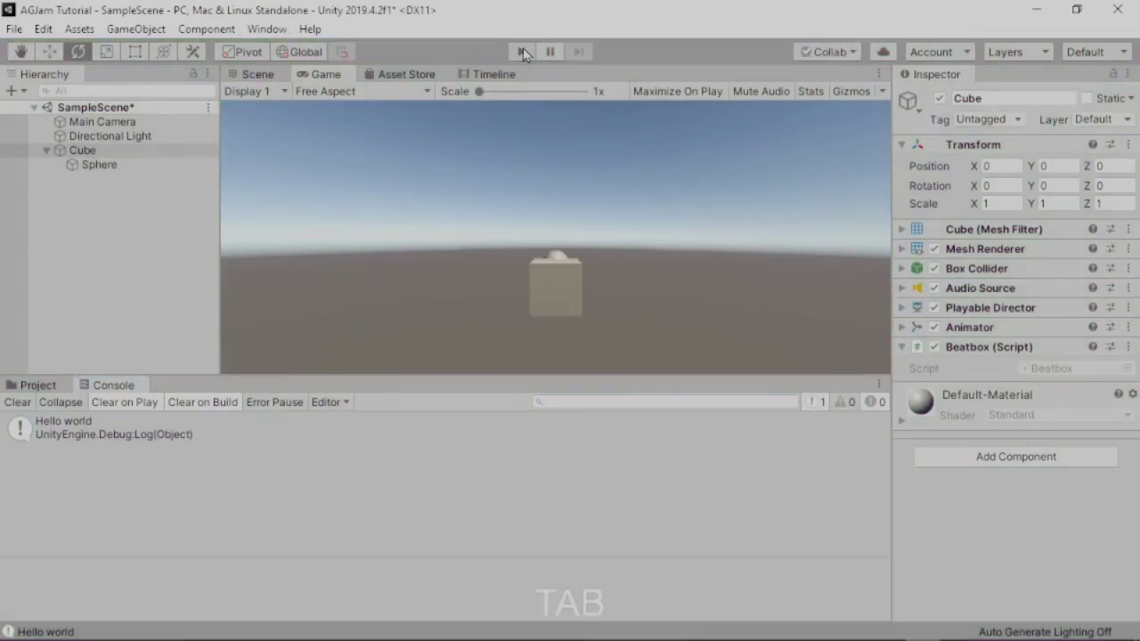
Switch back to Visual Studio, remove the semicolon ending the Debug.Log statement, check the syntax error and save Beatbox.cs
key(alt+Tab)
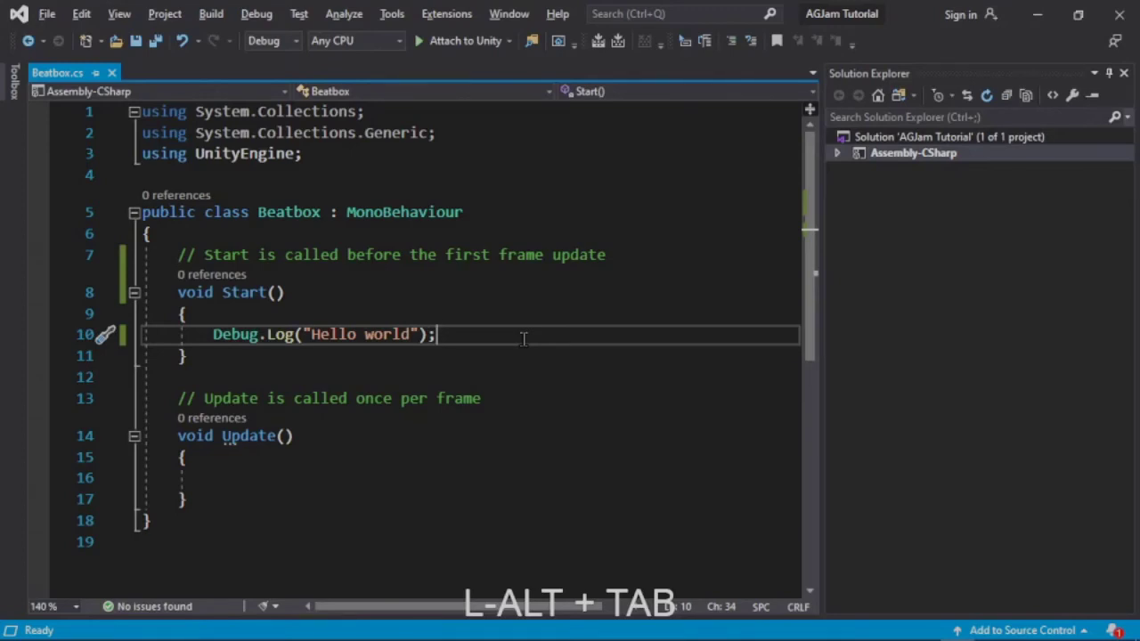
key(BackSpace)
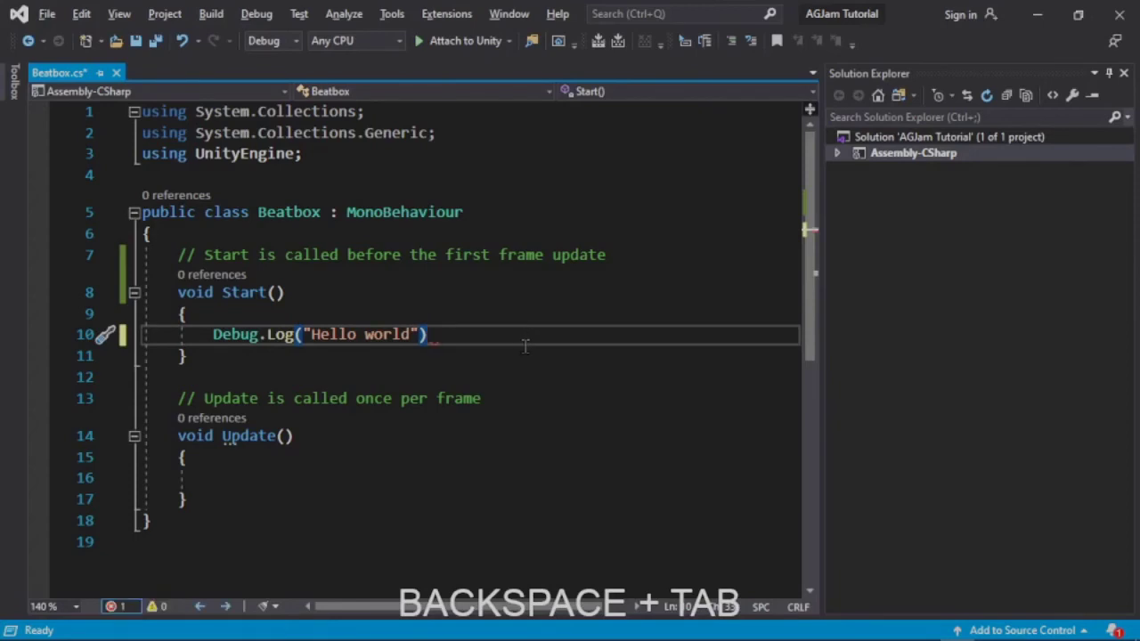
key(ctrl)
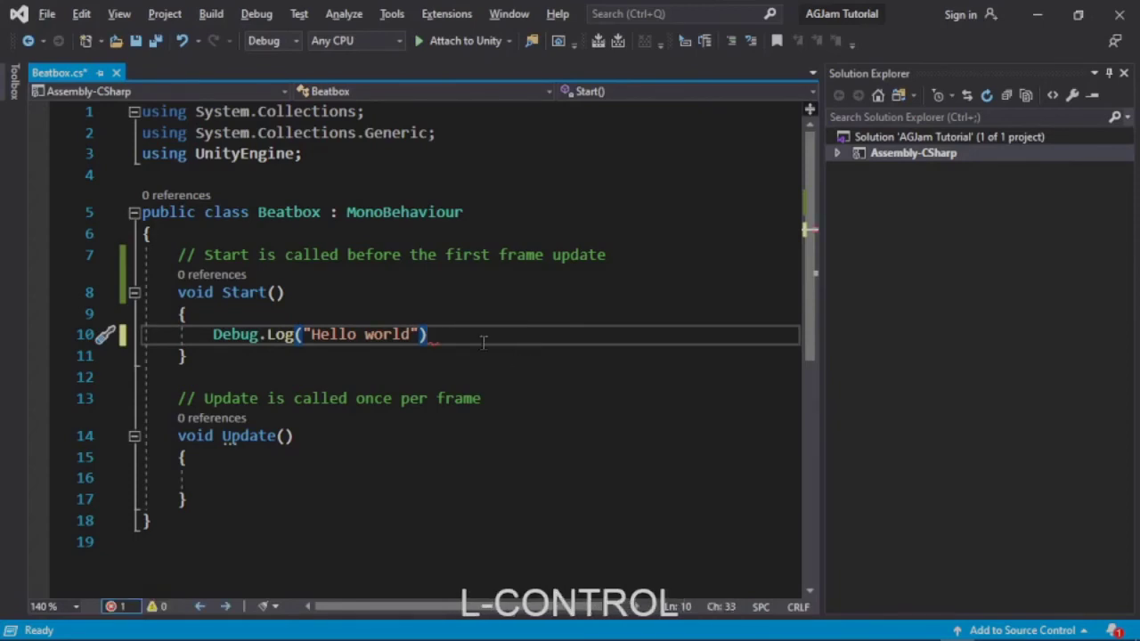
mouse_move(434, 341)
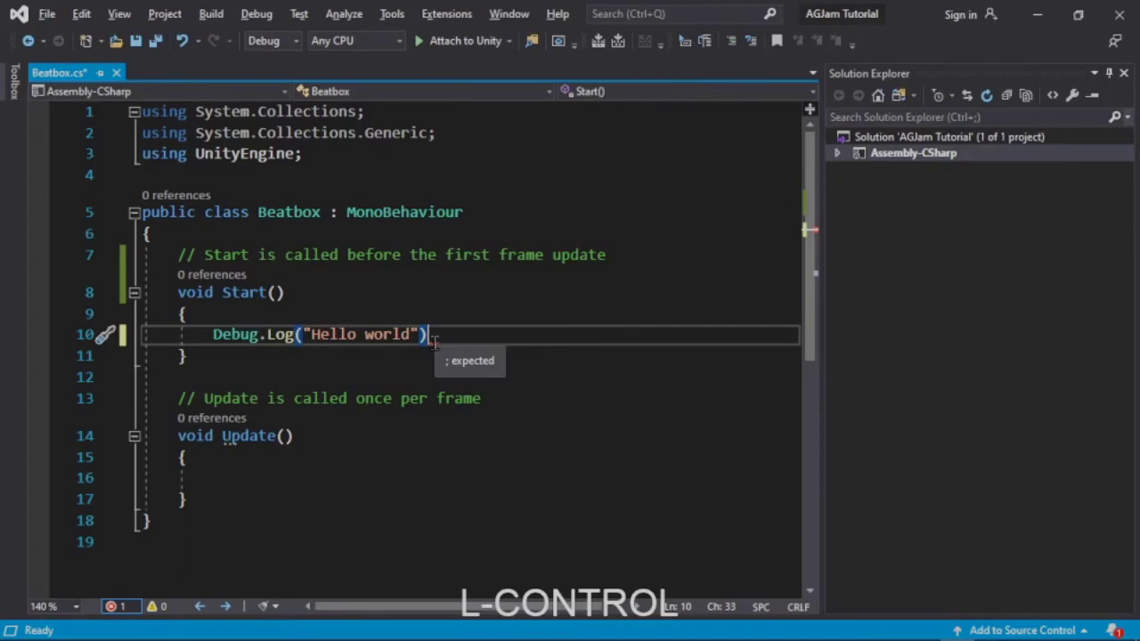
key(ctrl+s)
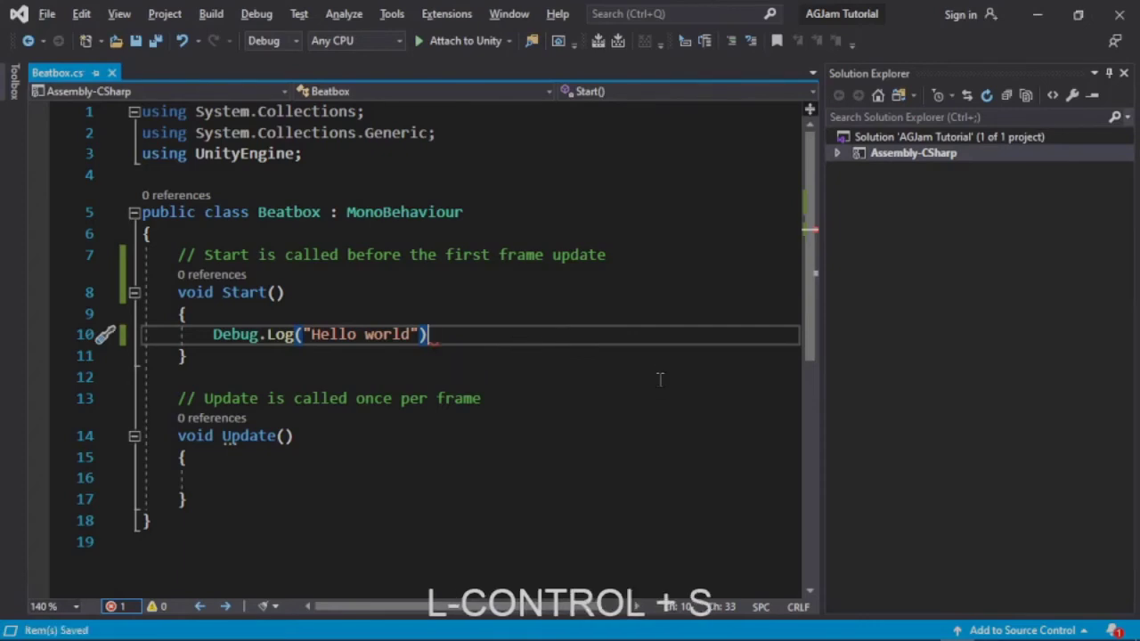
Check the Unity Console for the compile error, restore the semicolon ending the Debug.Log statement in Visual Studio and save Beatbox.cs
key(alt+Tab)
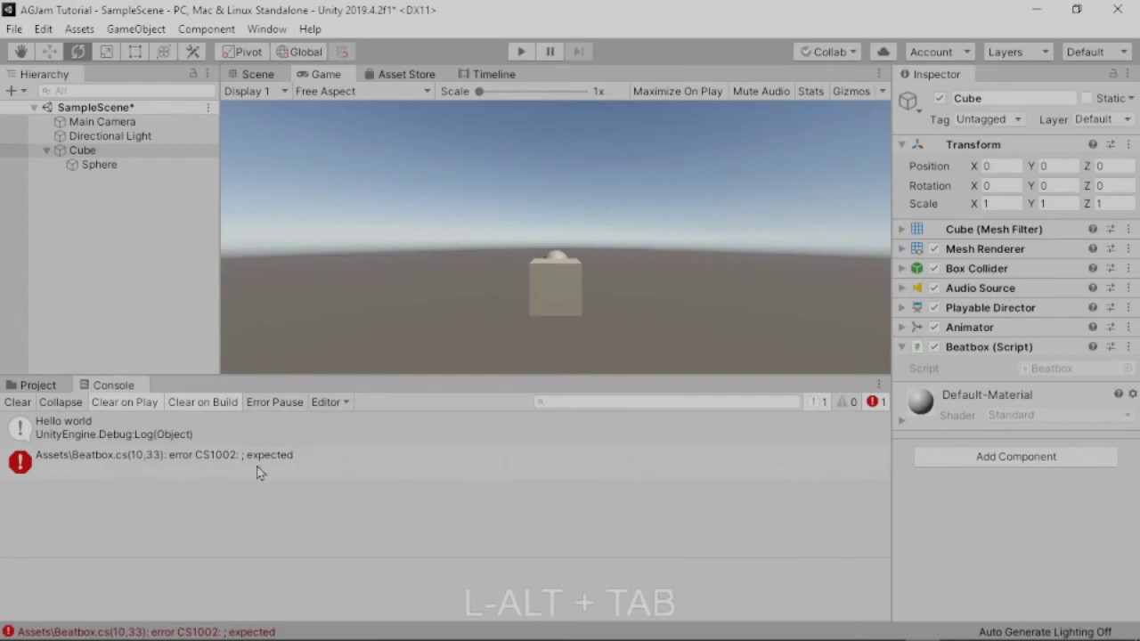
key(alt+Tab)
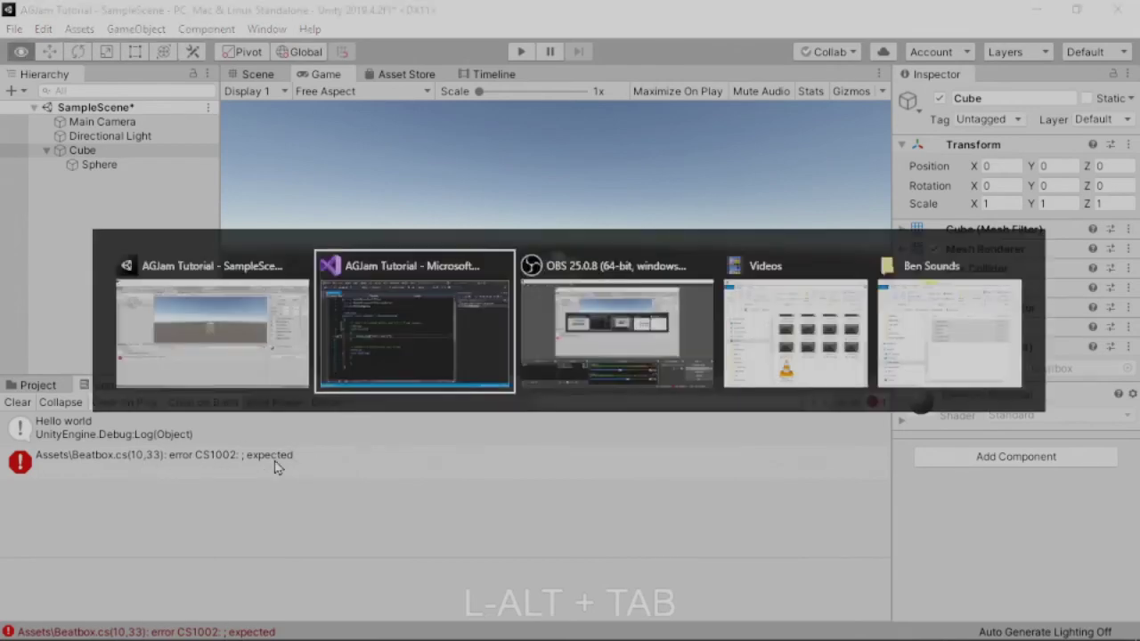
text(;)
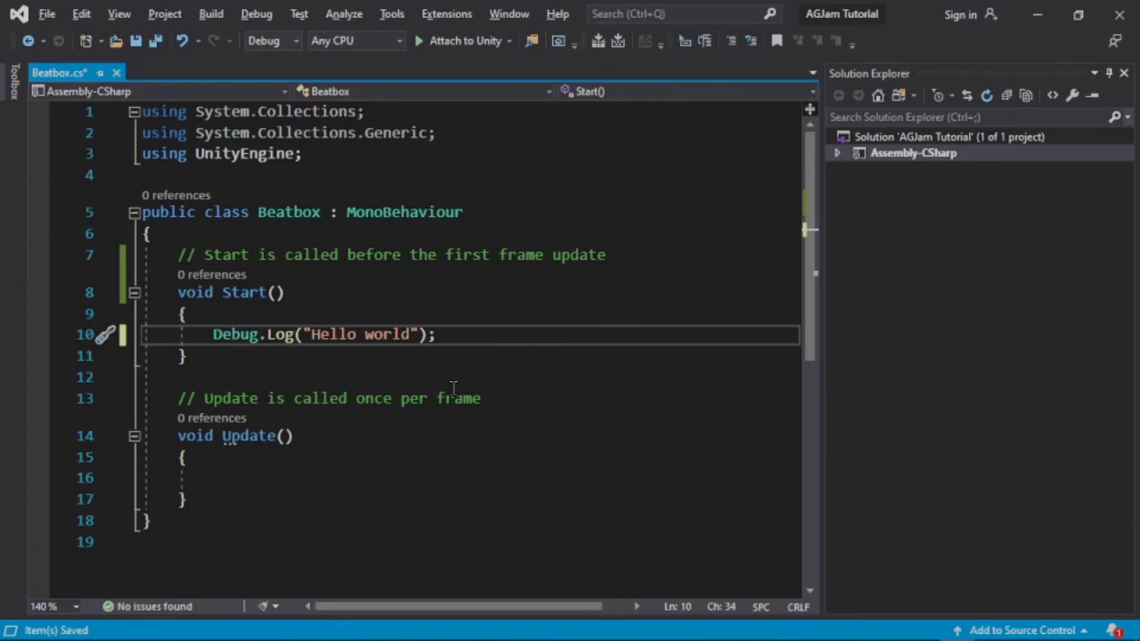
key(ctrl+s)
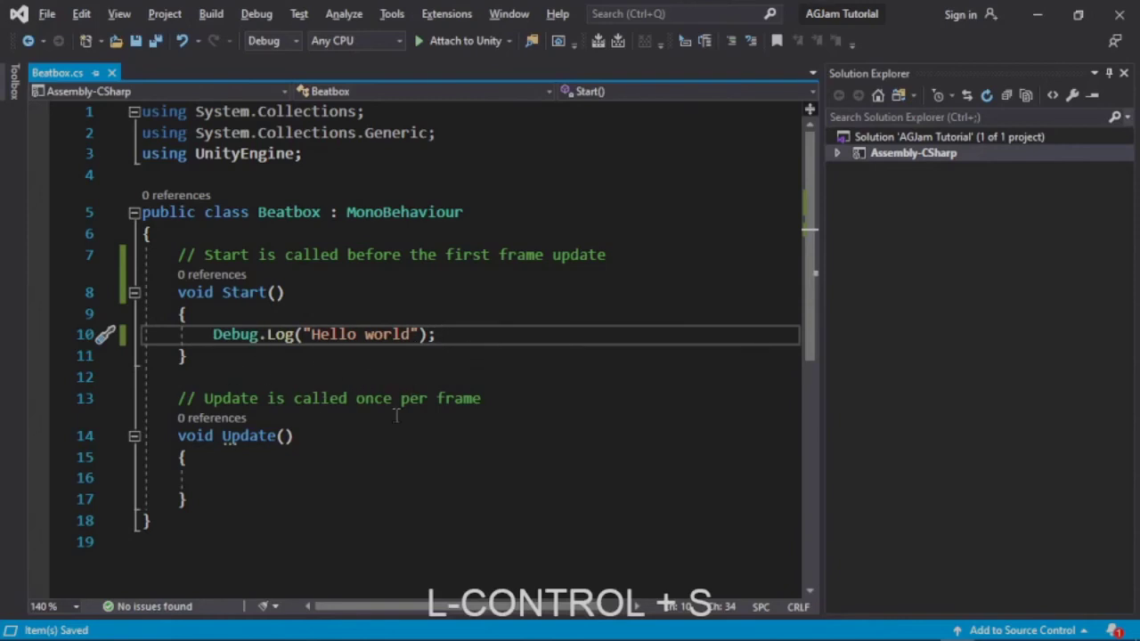
Switch to Unity and test-play the scene, checking the Console for the logged message before stopping playback
key(alt+Tab)
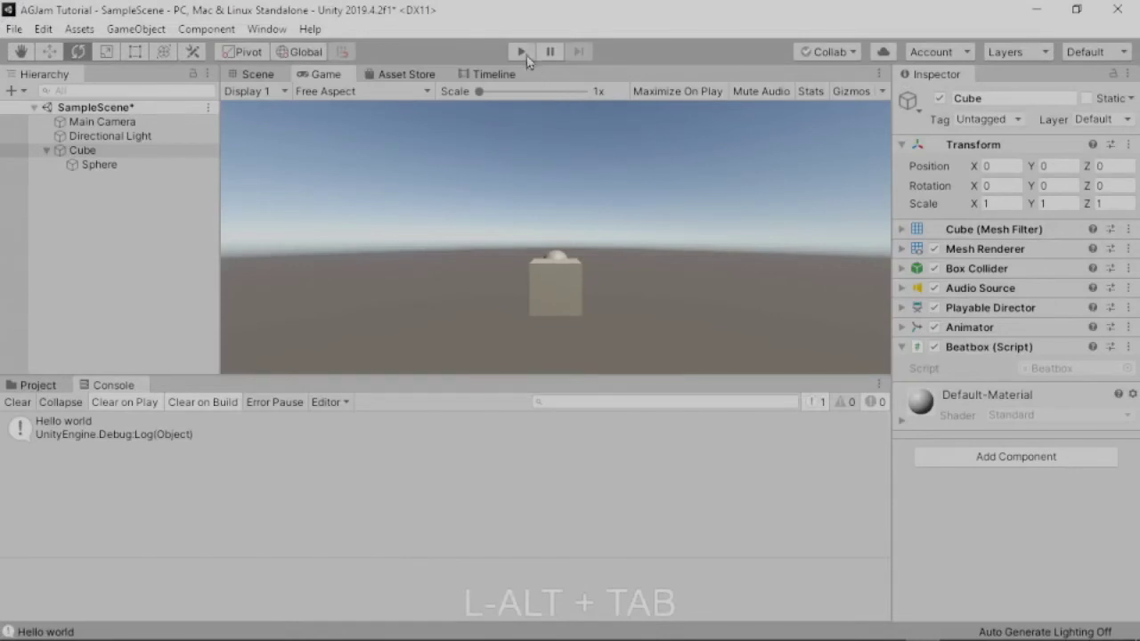
click(523, 53)
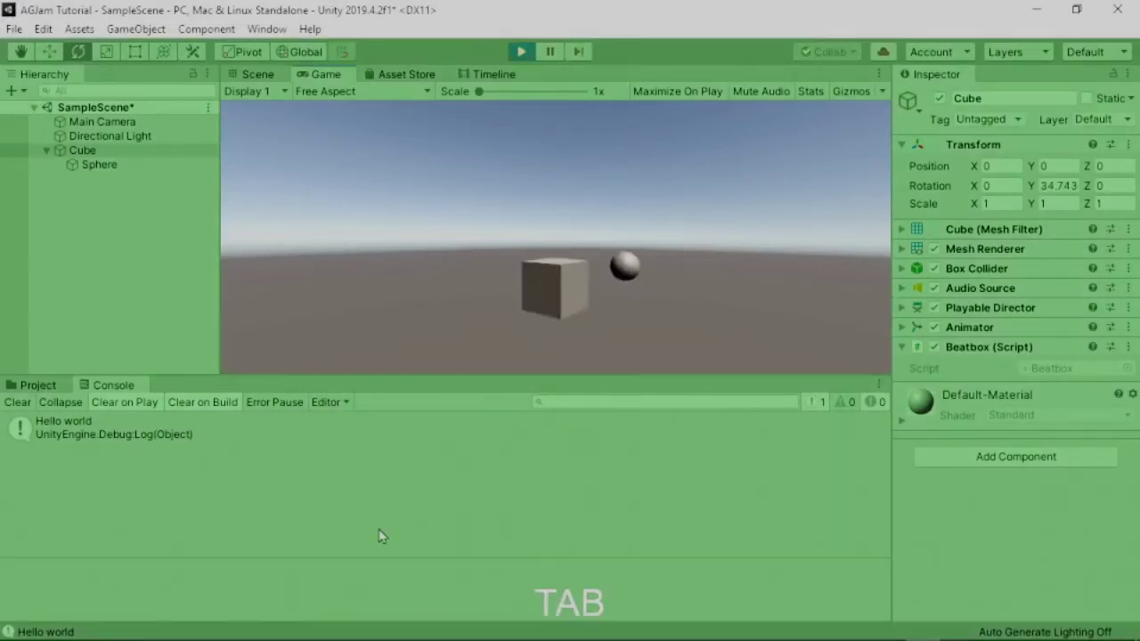
click(521, 52)
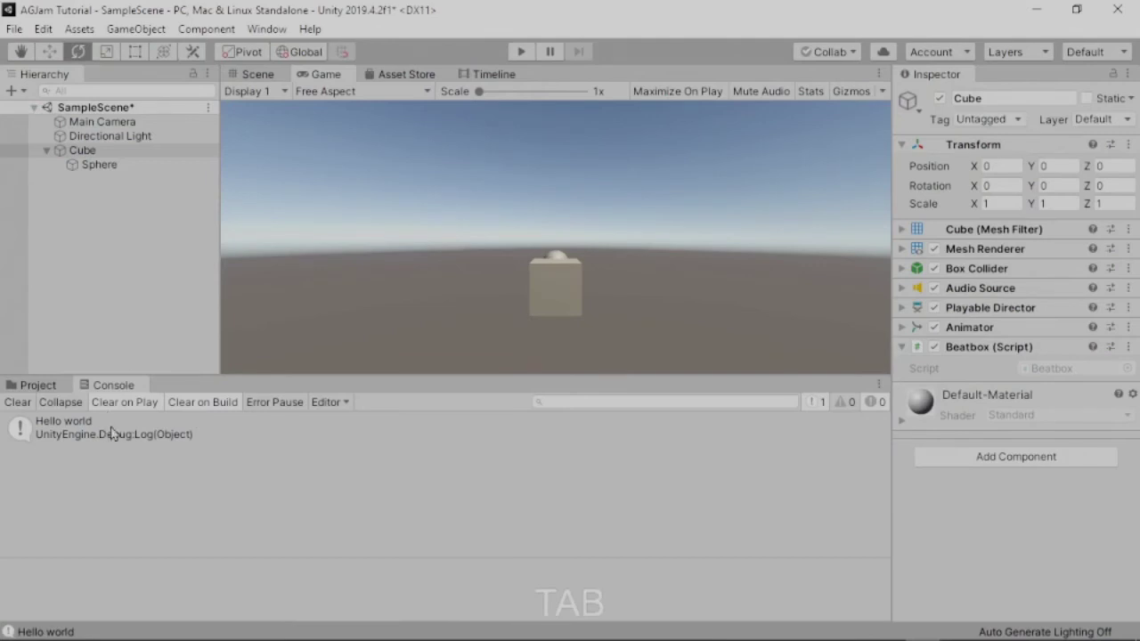
Switch back to Visual Studio and start an if statement inside the Update method with the placeholder condition: if (CONDITION)
key(alt+Tab)
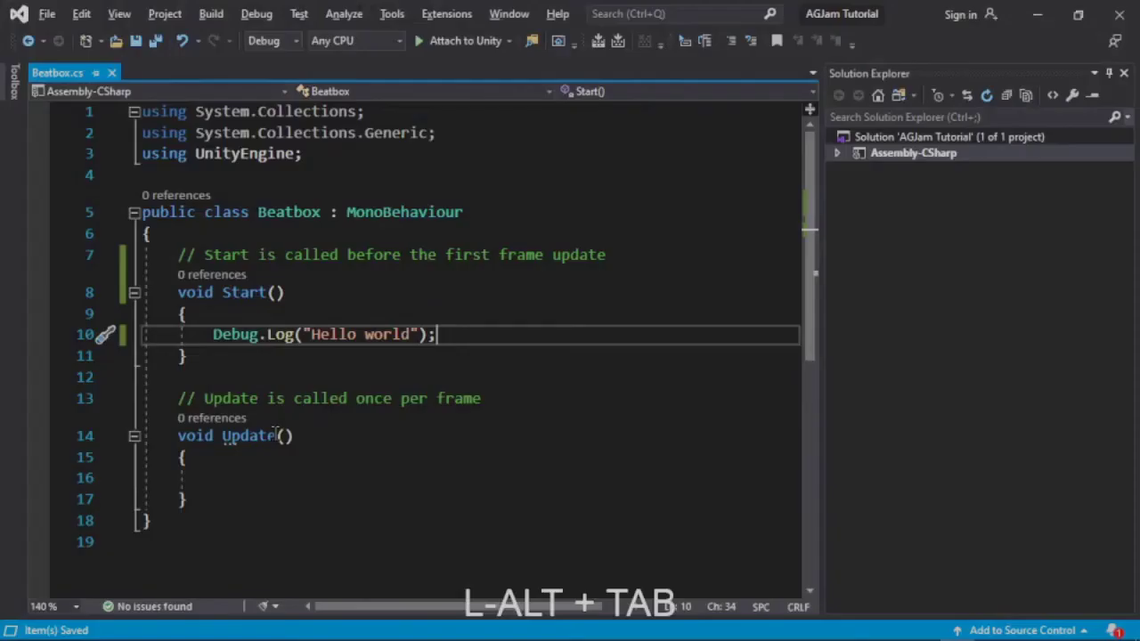
click(252, 477)
key(Tab)
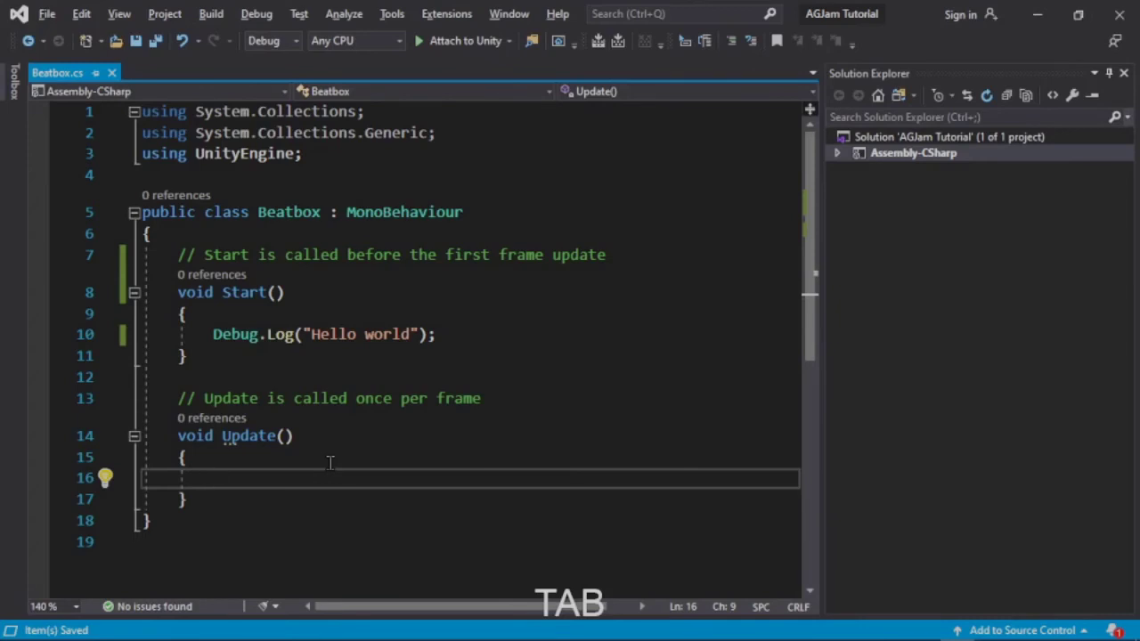
text(if)
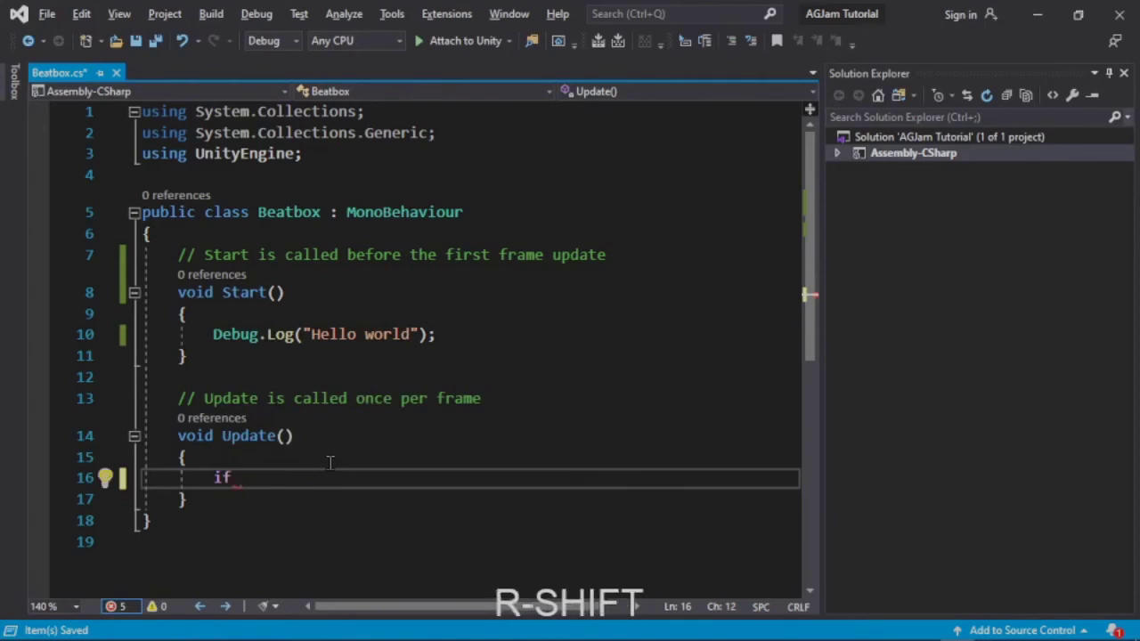
text( (CO)
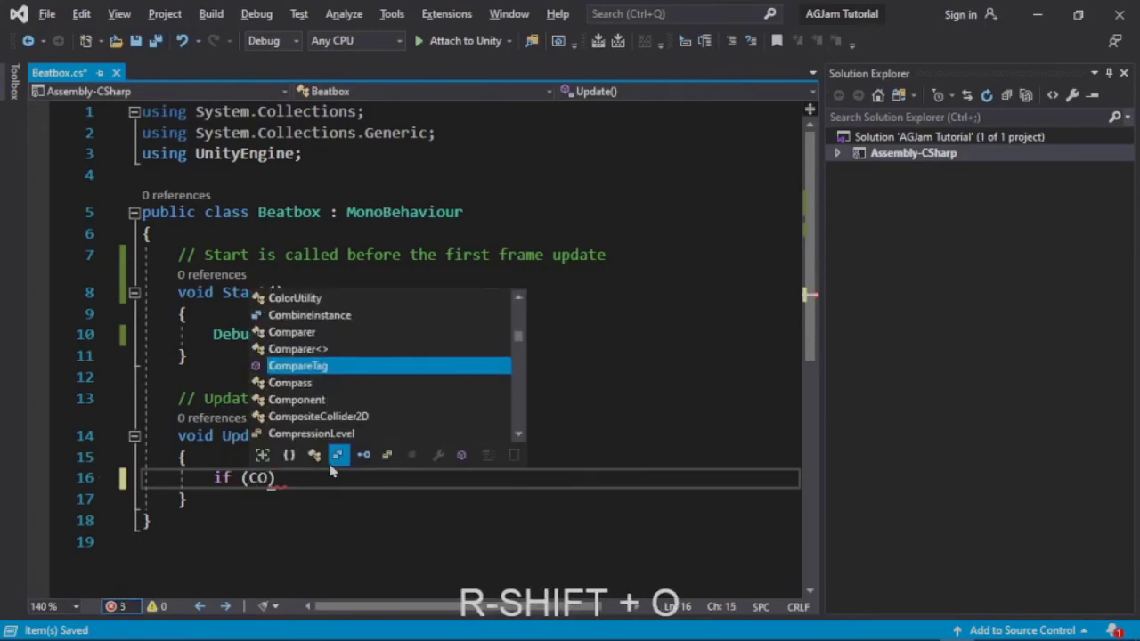
text(NDITIO)
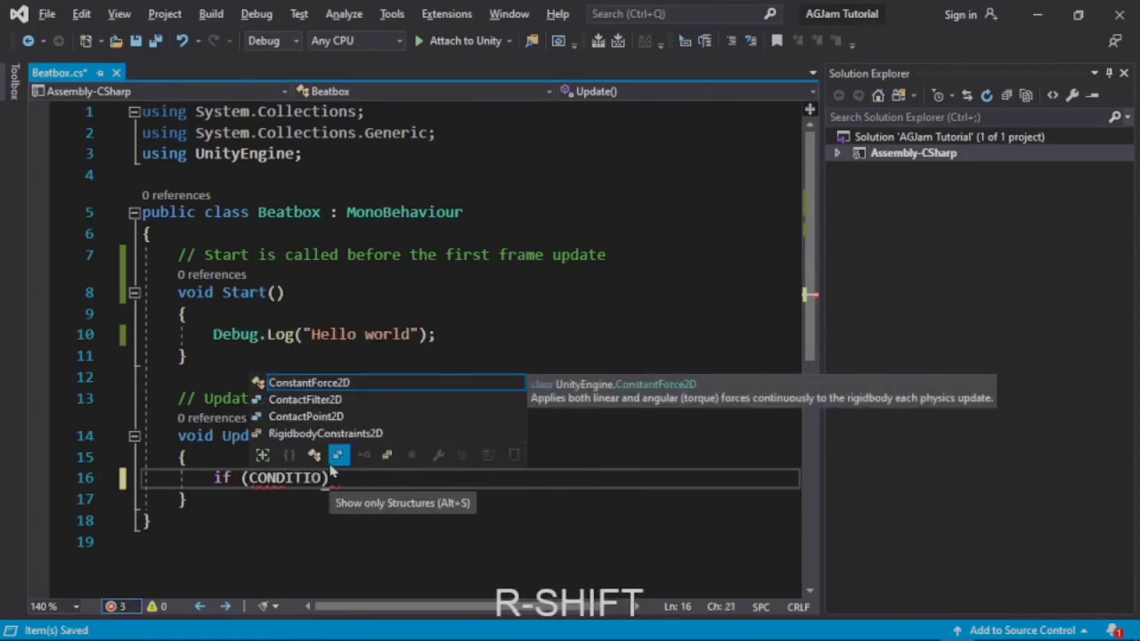
text(N)
key(Right)
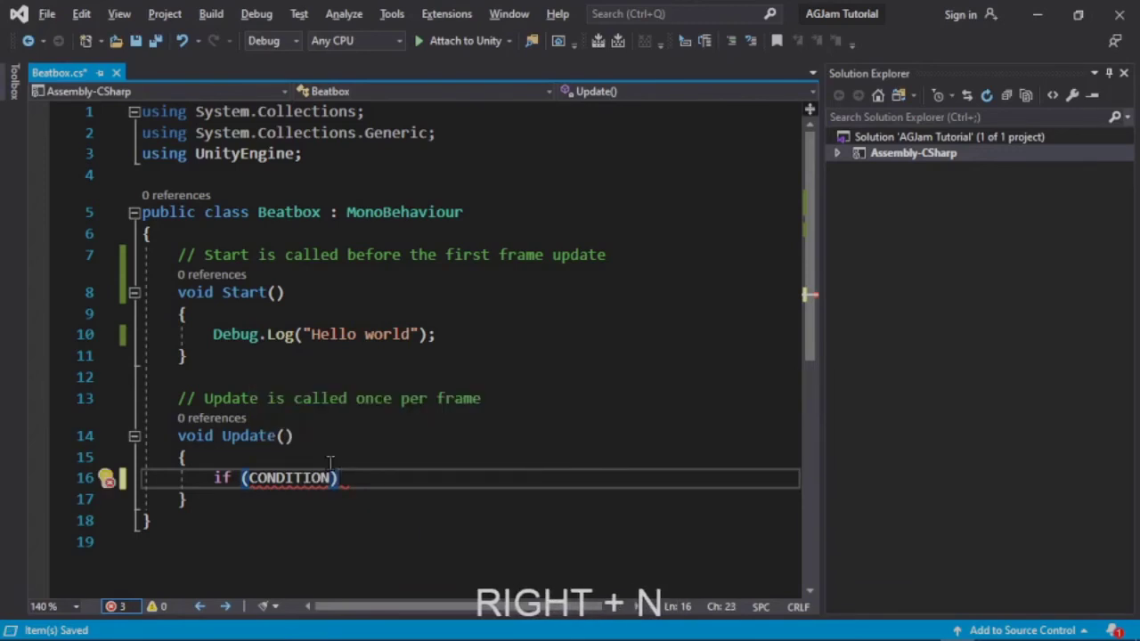
Add a braced block under the if statement containing the placeholder ACTIONS, and review the CONDITION and ACTIONS placeholders
key(Return)
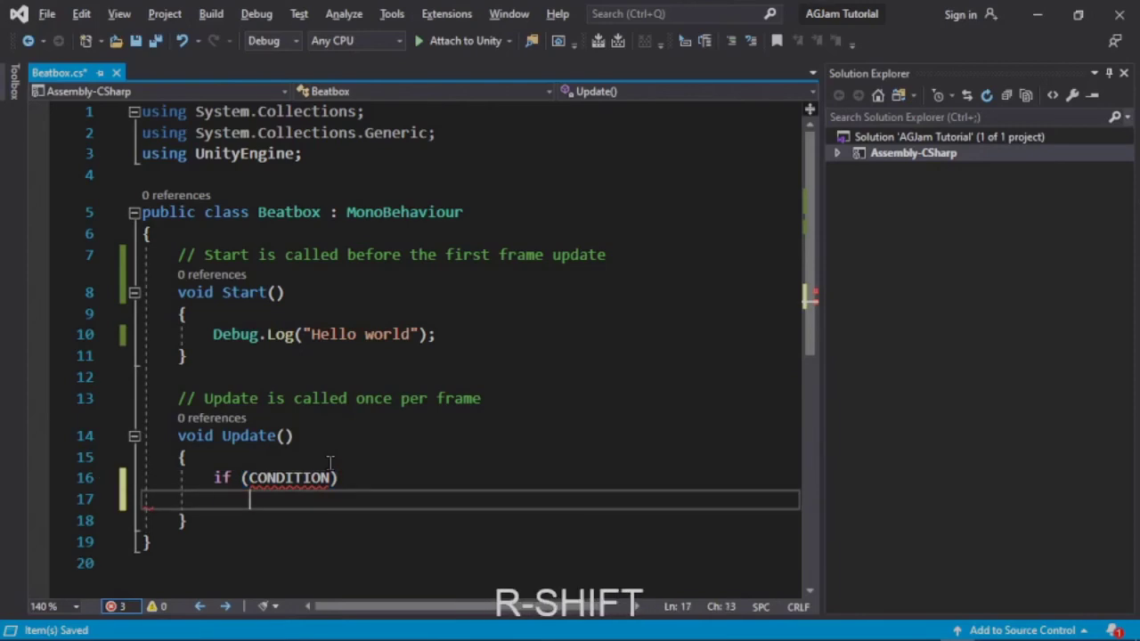
text({)
key(Return)
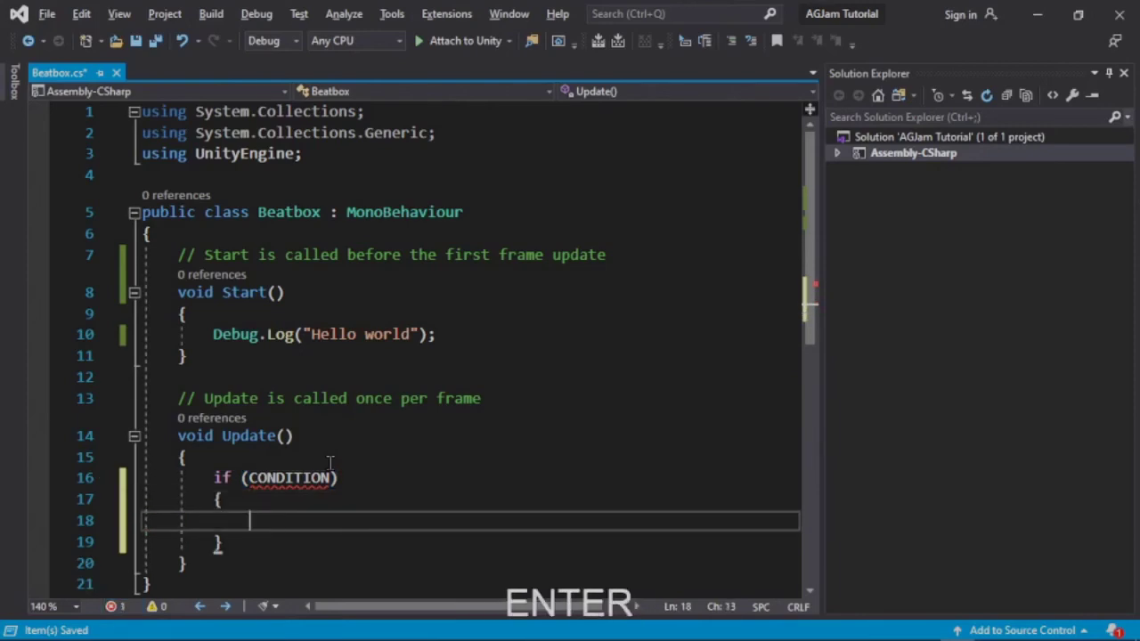
text(ACTIONS)
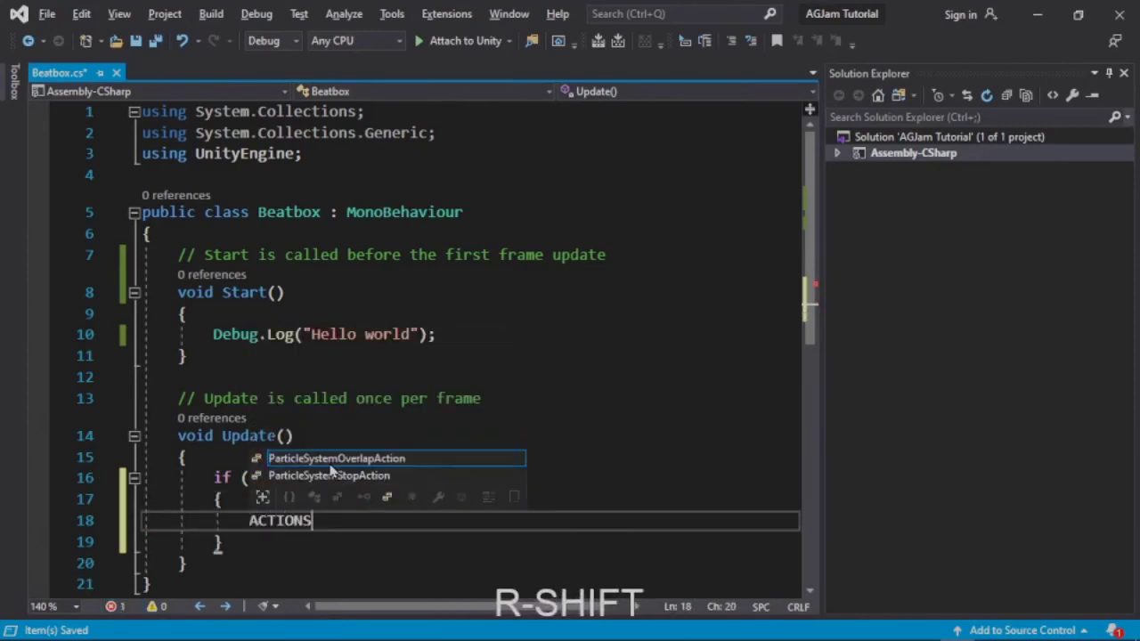
key(Right)
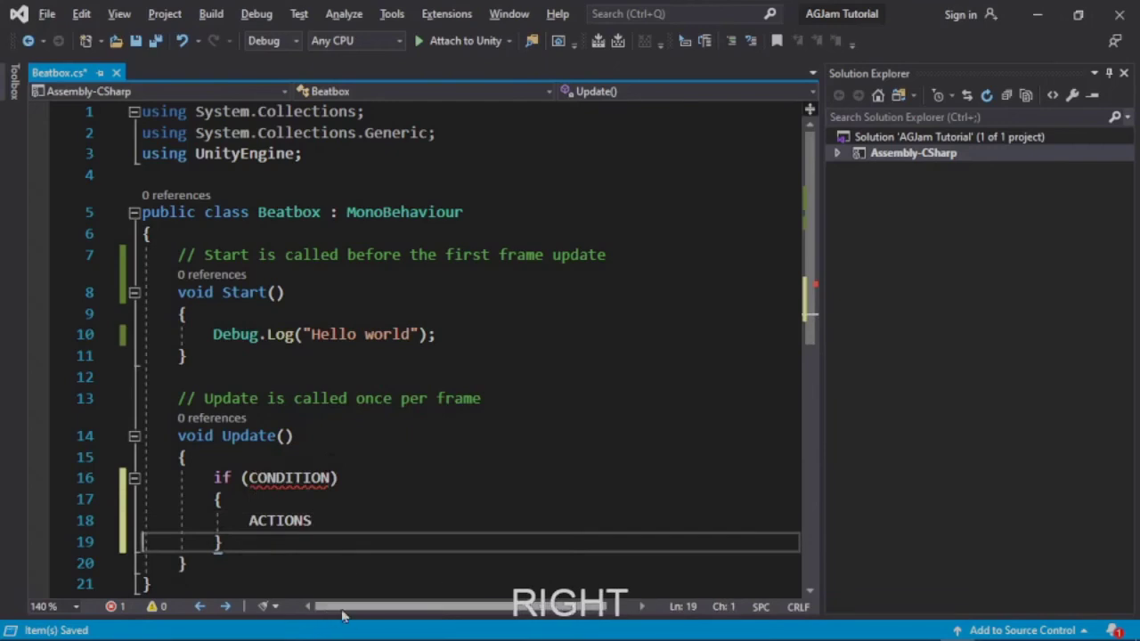
double_click(267, 478)
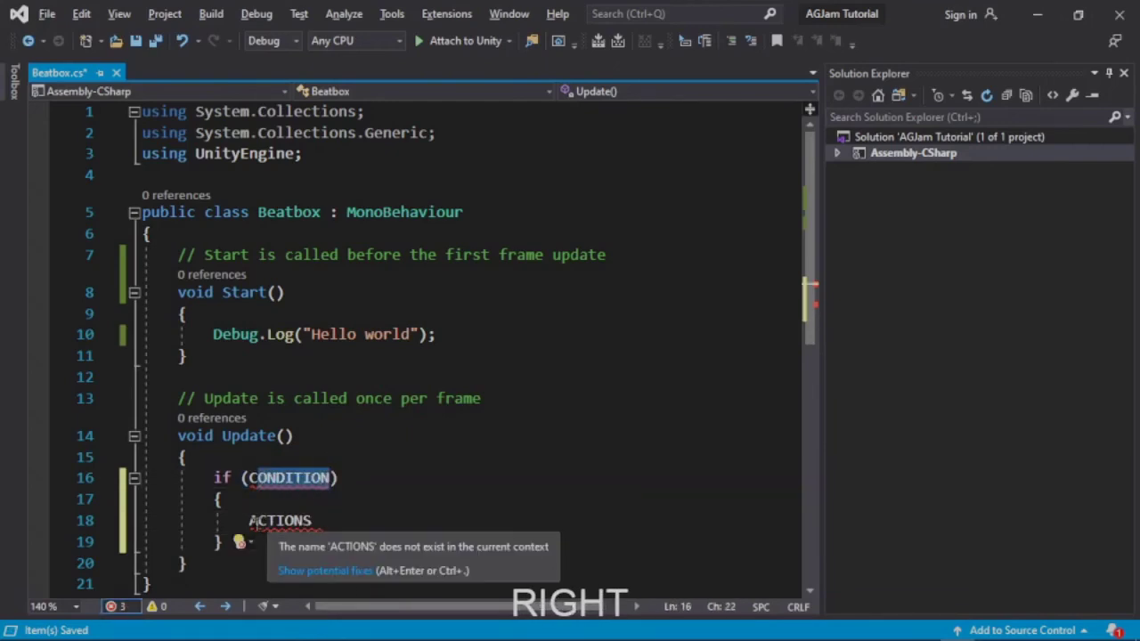
double_click(278, 522)
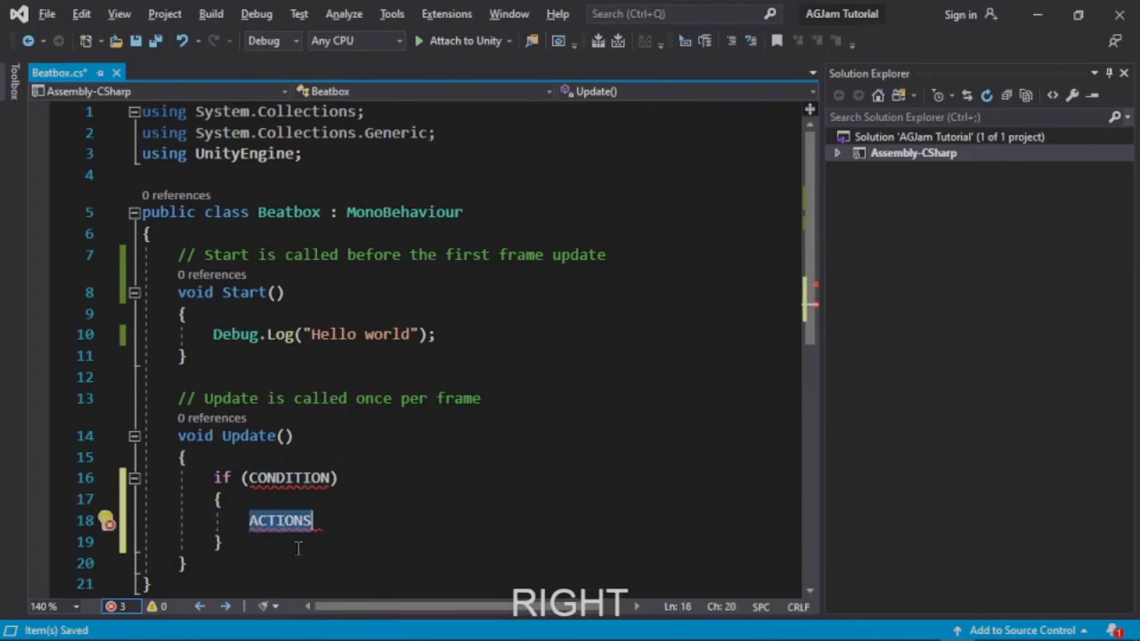
click(331, 478)
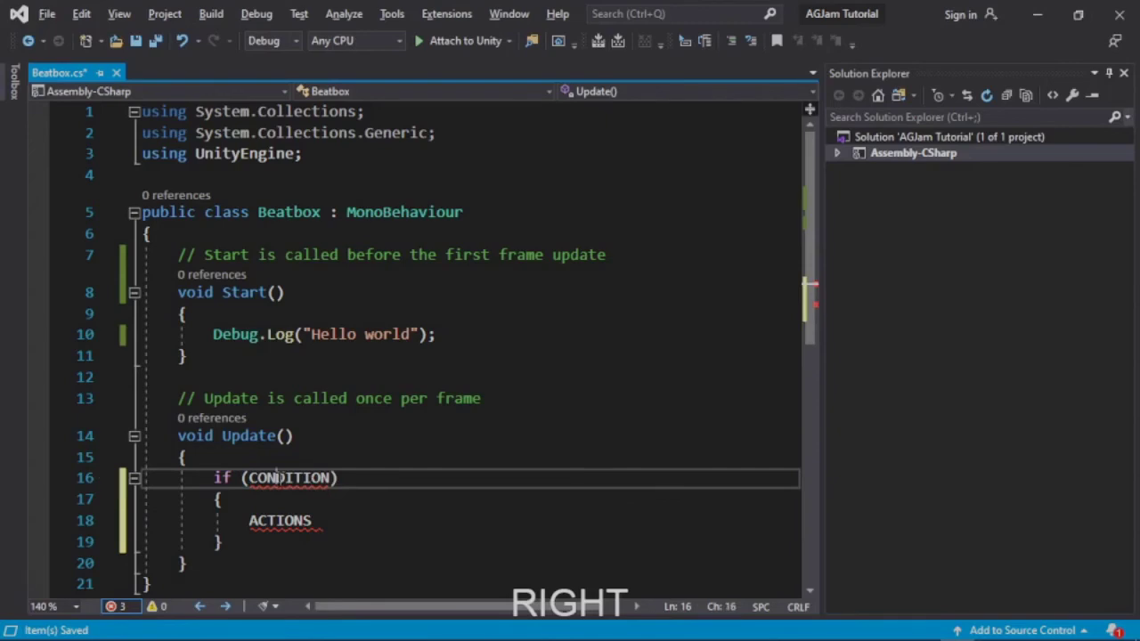
double_click(280, 521)
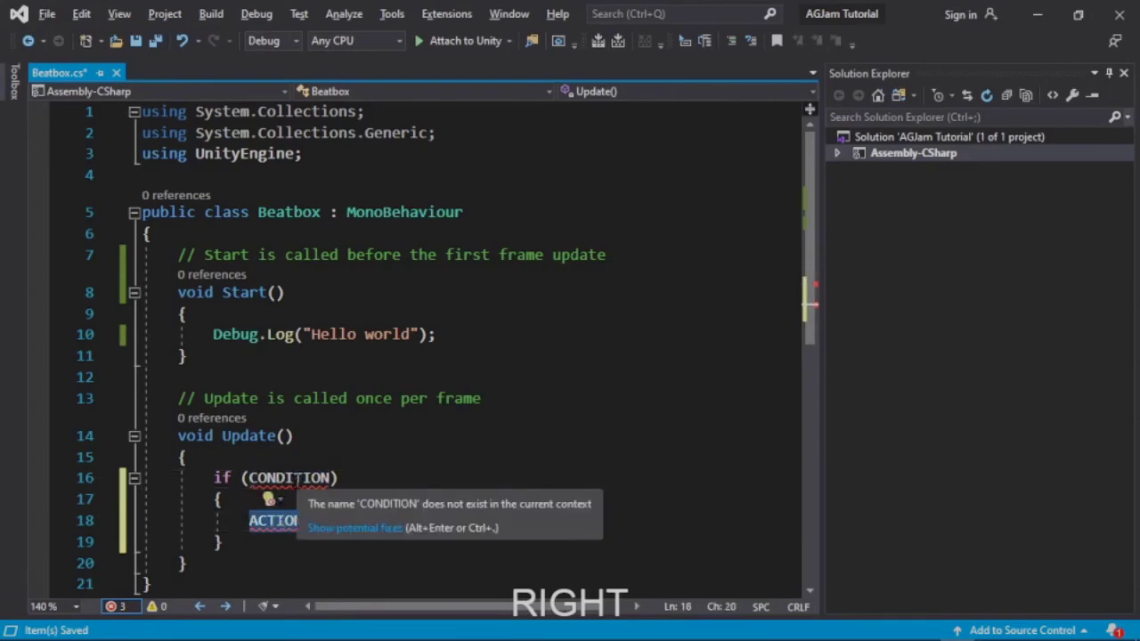
Replace the CONDITION placeholder with Input.GetButtonDown, comparing the descriptions of GetButton, GetButtonDown and GetButtonUp while choosing the completion
double_click(297, 478)
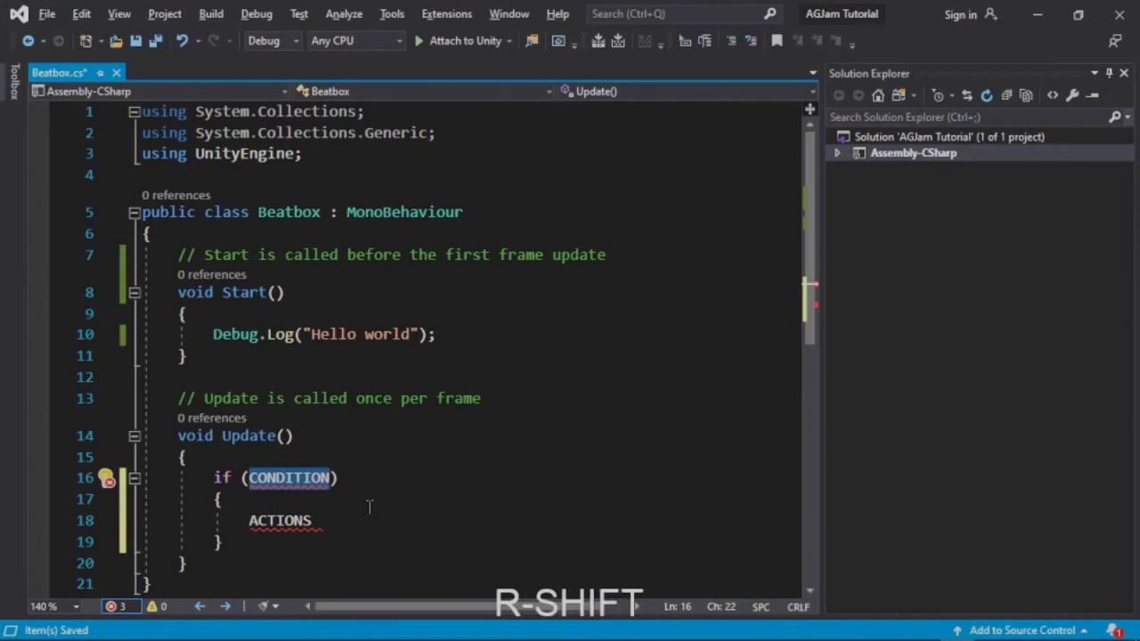
text(Inpp)
key(BackSpace)
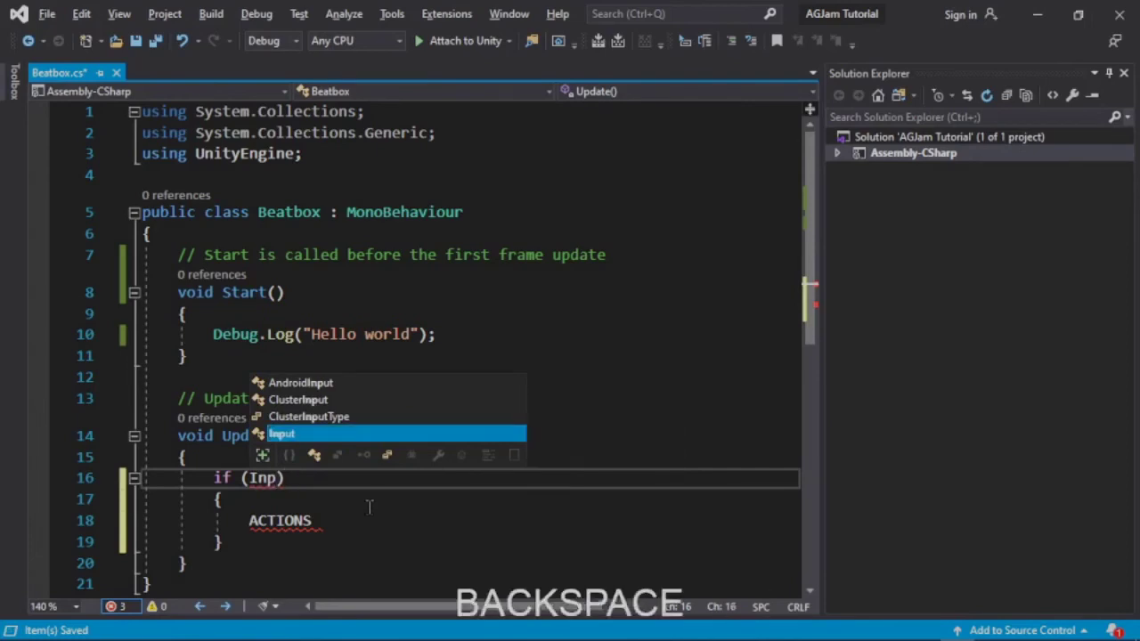
text(ut.)
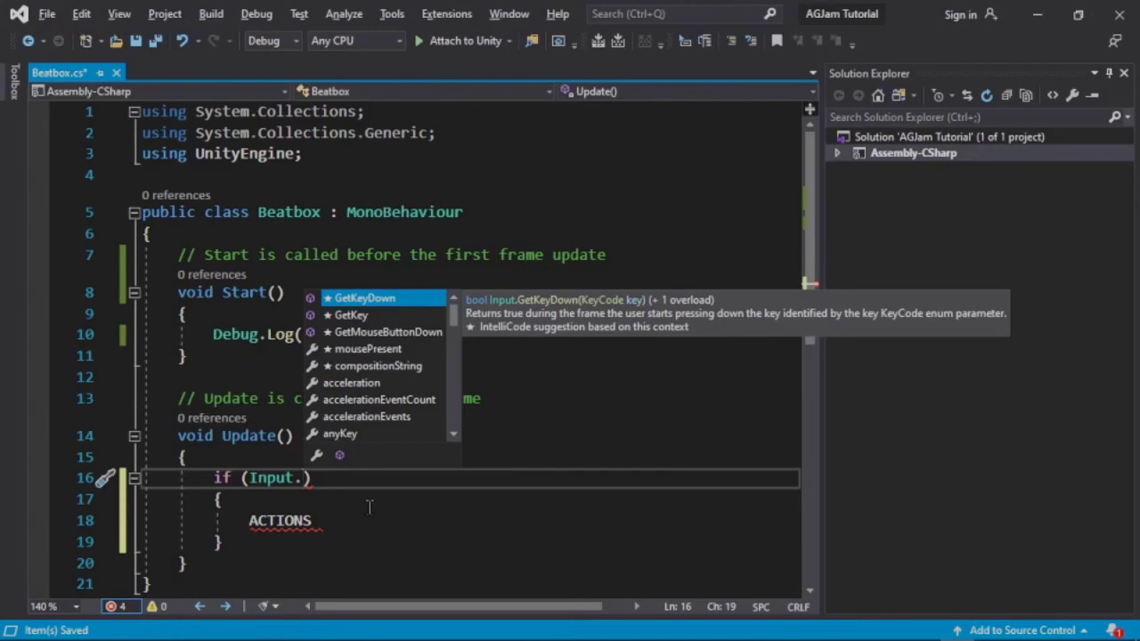
text(Get)
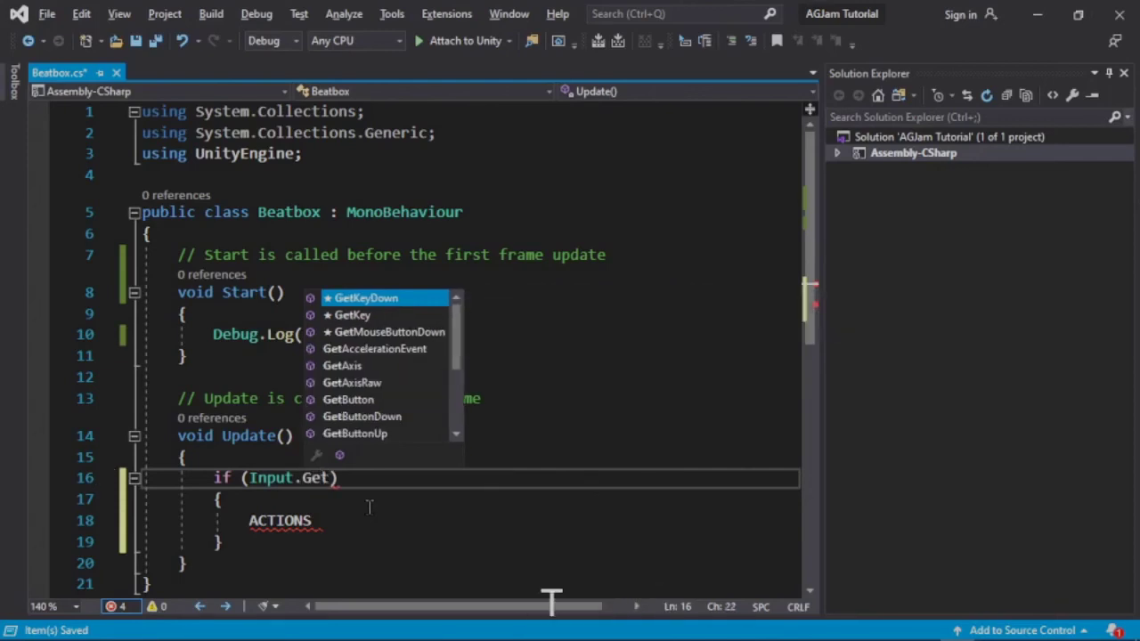
text(Bu)
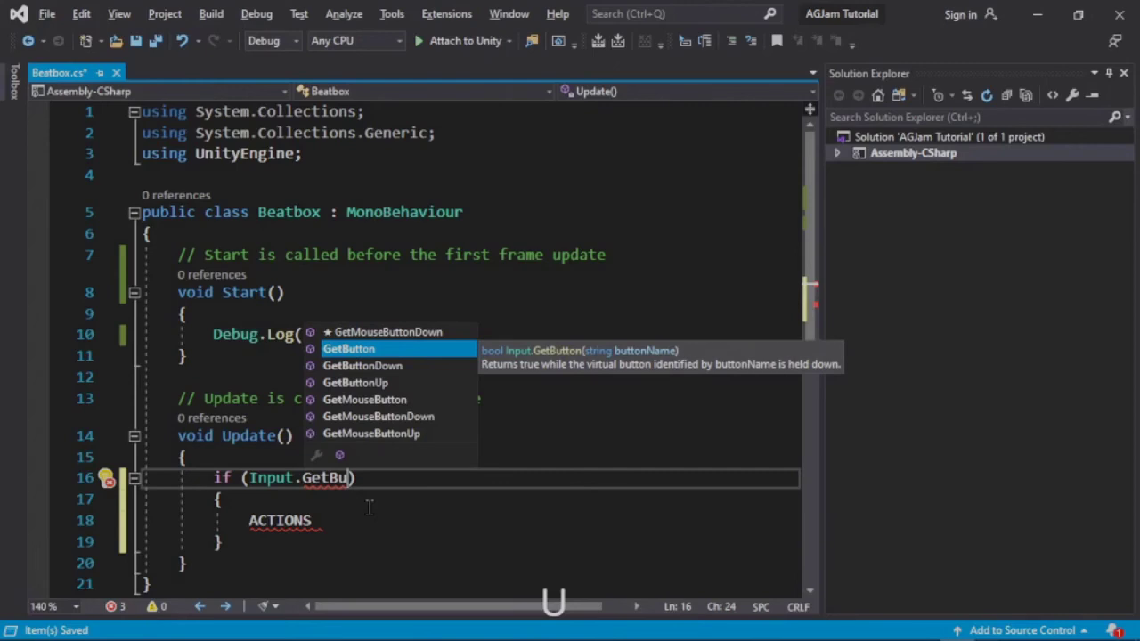
key(Down)
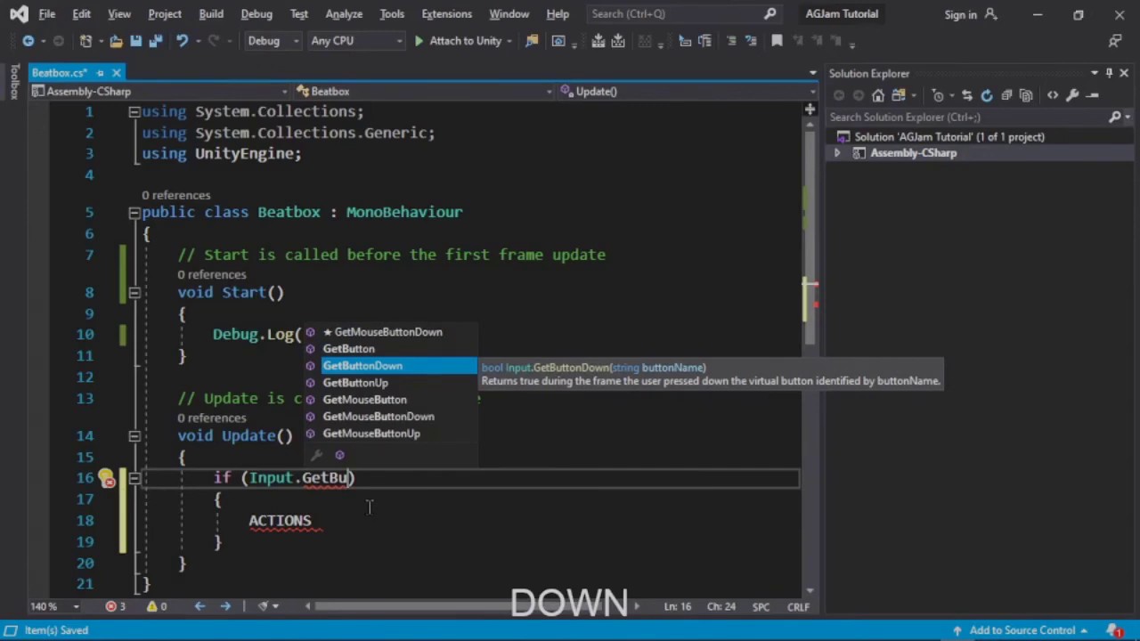
key(Down)
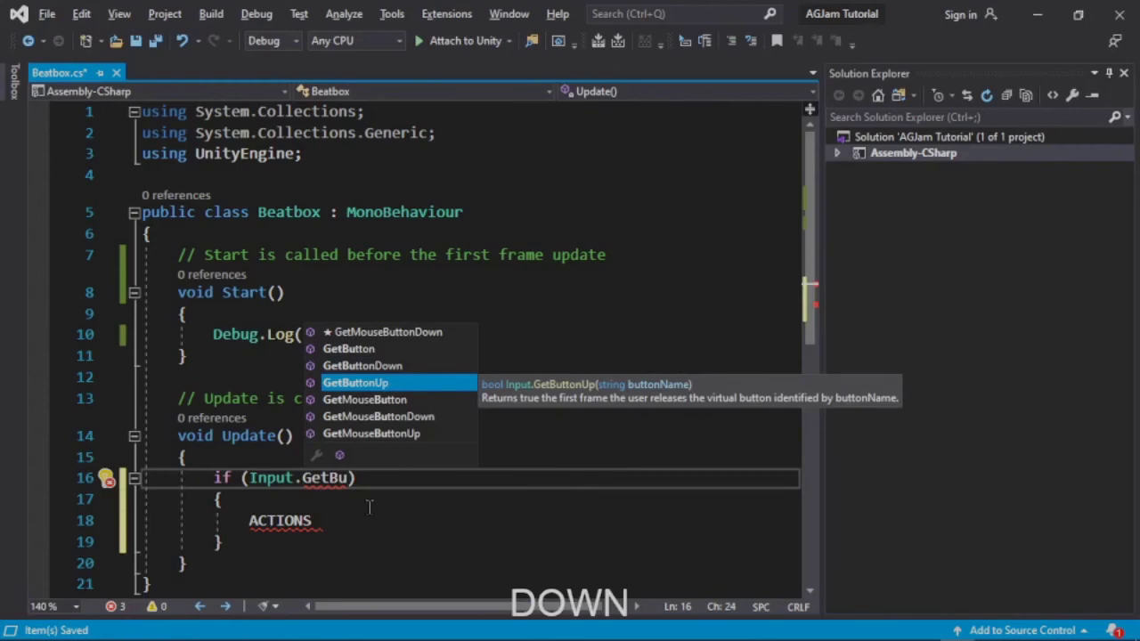
key(Up)
key(Up)
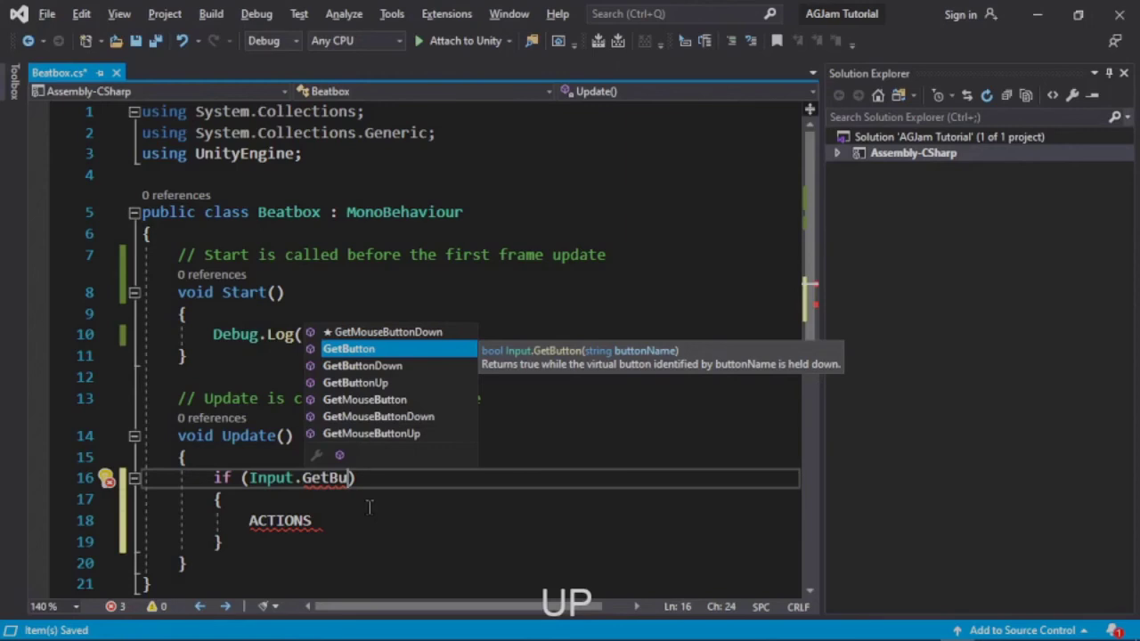
key(Down)
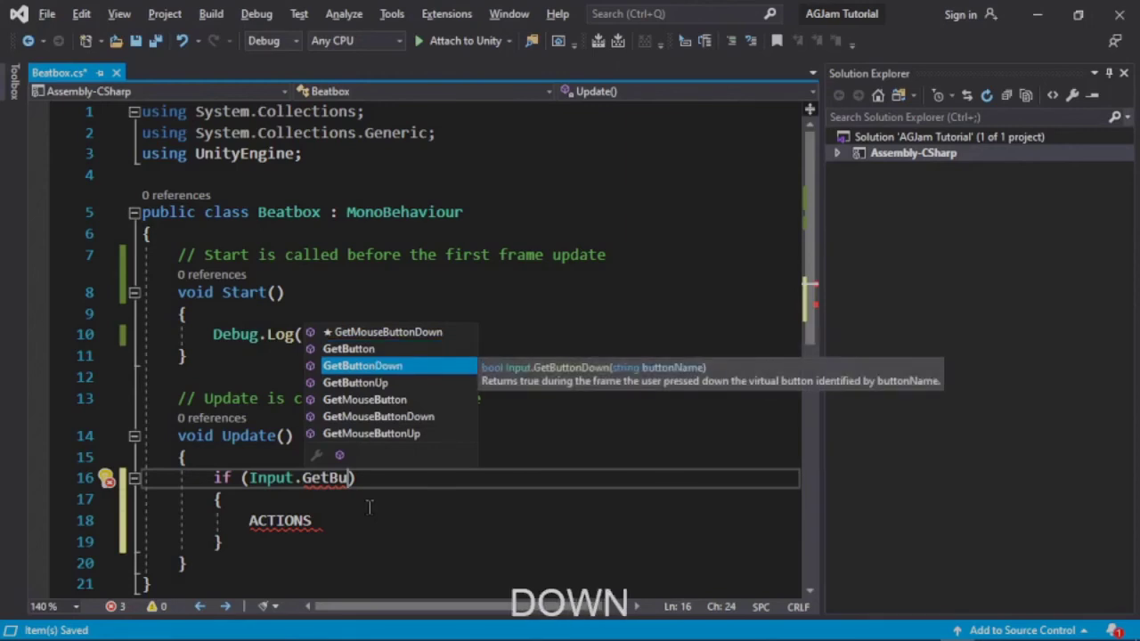
key(Return)
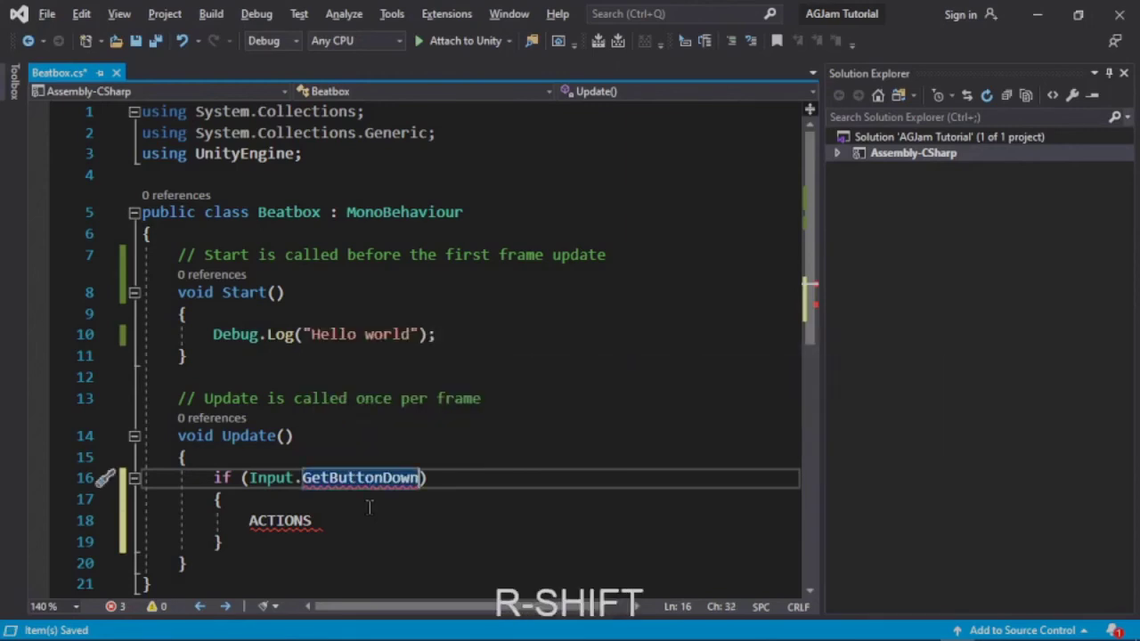
Pass "Fire1" as the GetButtonDown argument and close the condition so it reads if (Input.GetButtonDown("Fire1"))
text(()
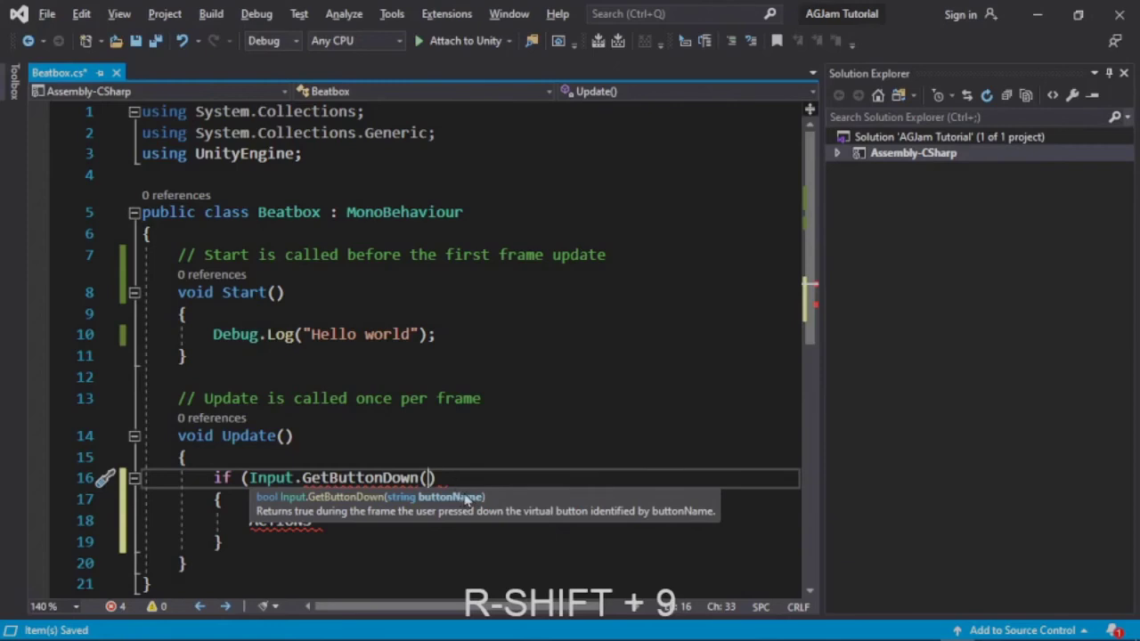
text("F)
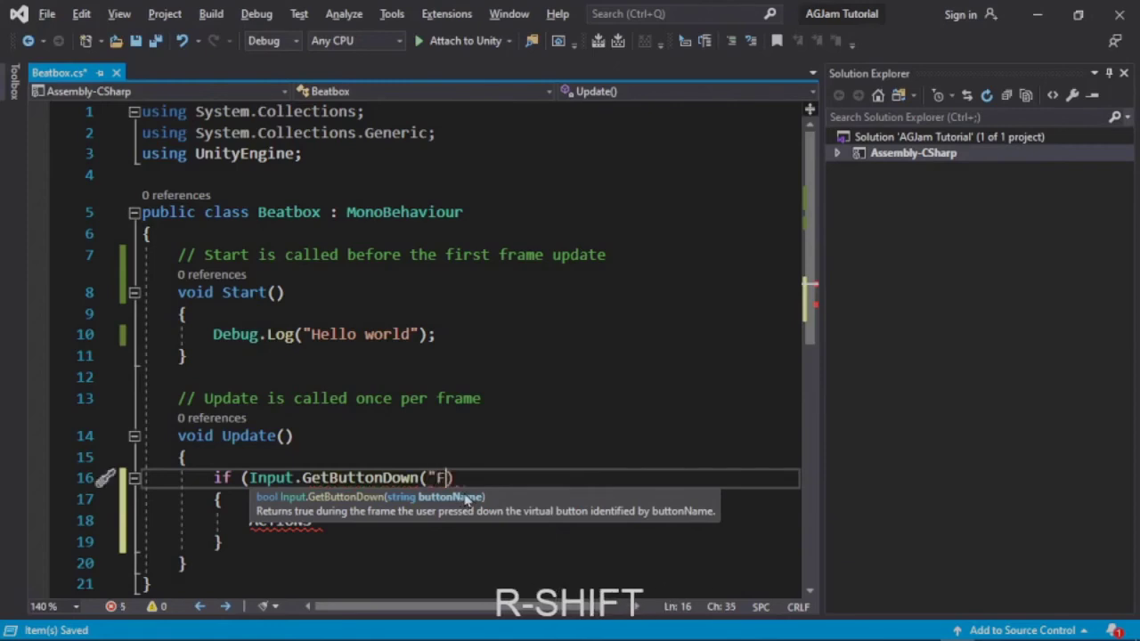
text(ire1")
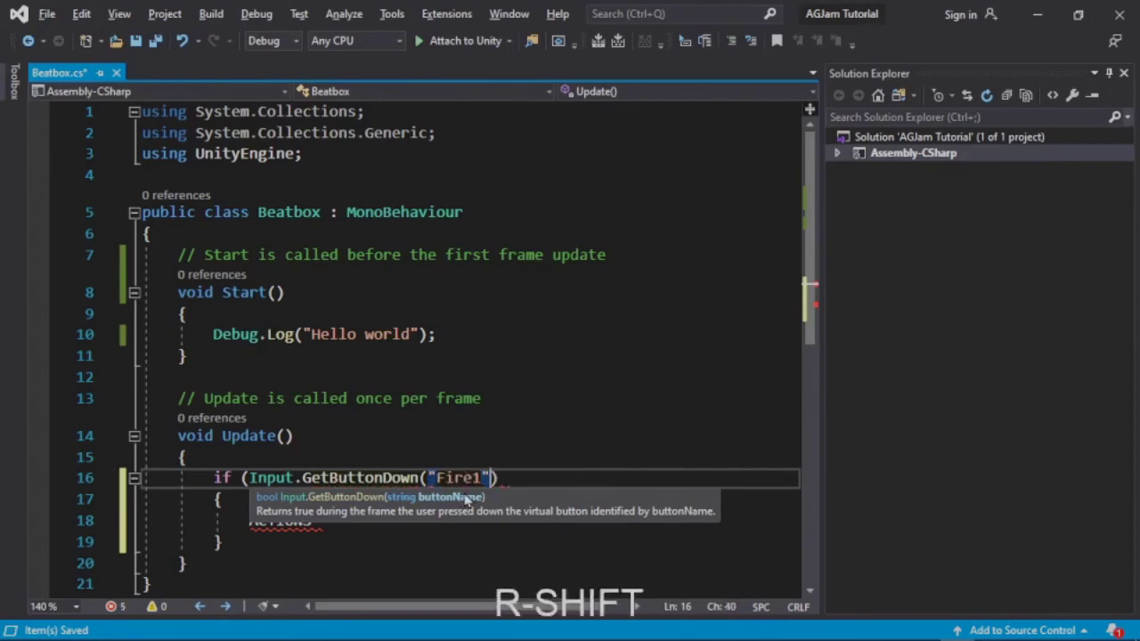
key(Right)
text())
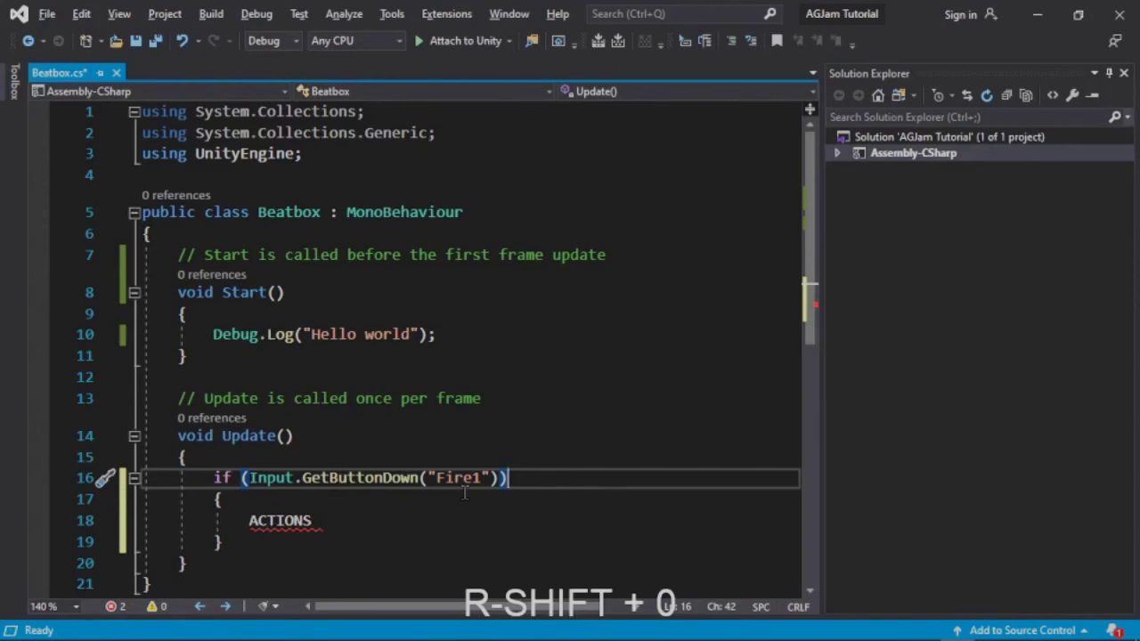
Replace the ACTIONS placeholder in the if block with Debug.Log("Pow!"); and save the Beatbox script
key(Down)
key(Down)
key(ctrl+shift+Left)
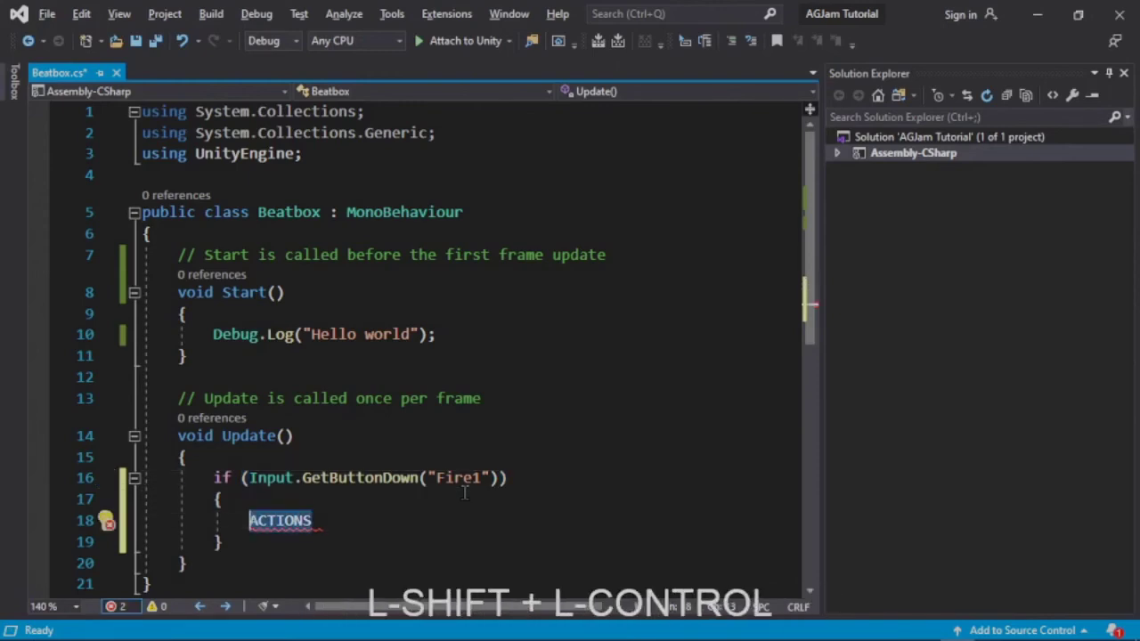
text(Debug.)
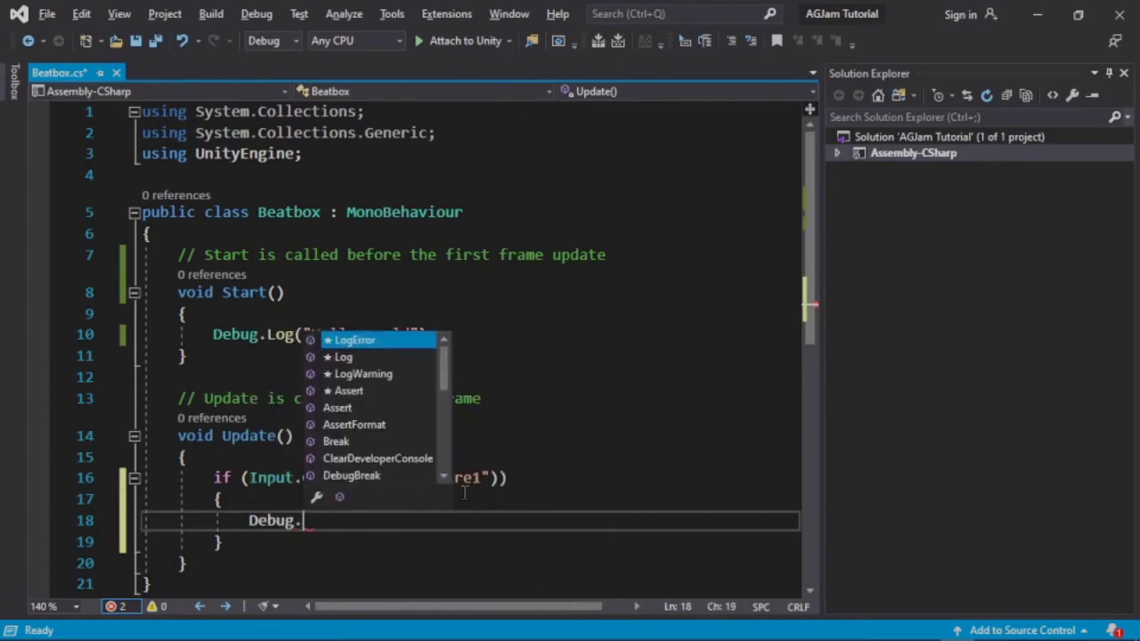
text(Log(")
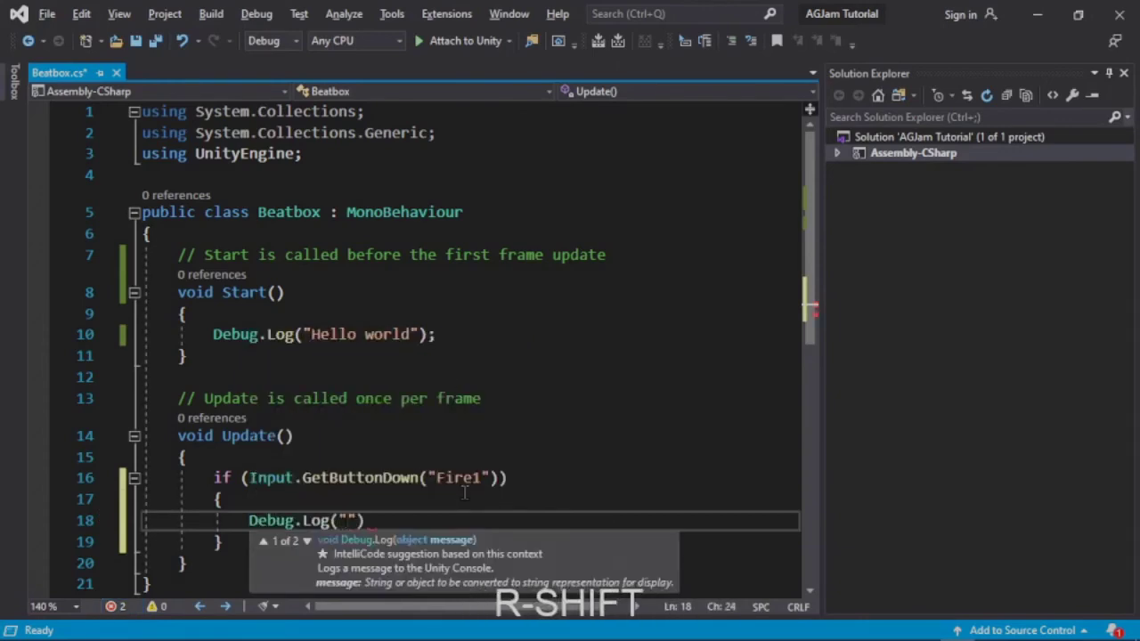
text(Pow!")
key(Right)
text(;)
key(Up)
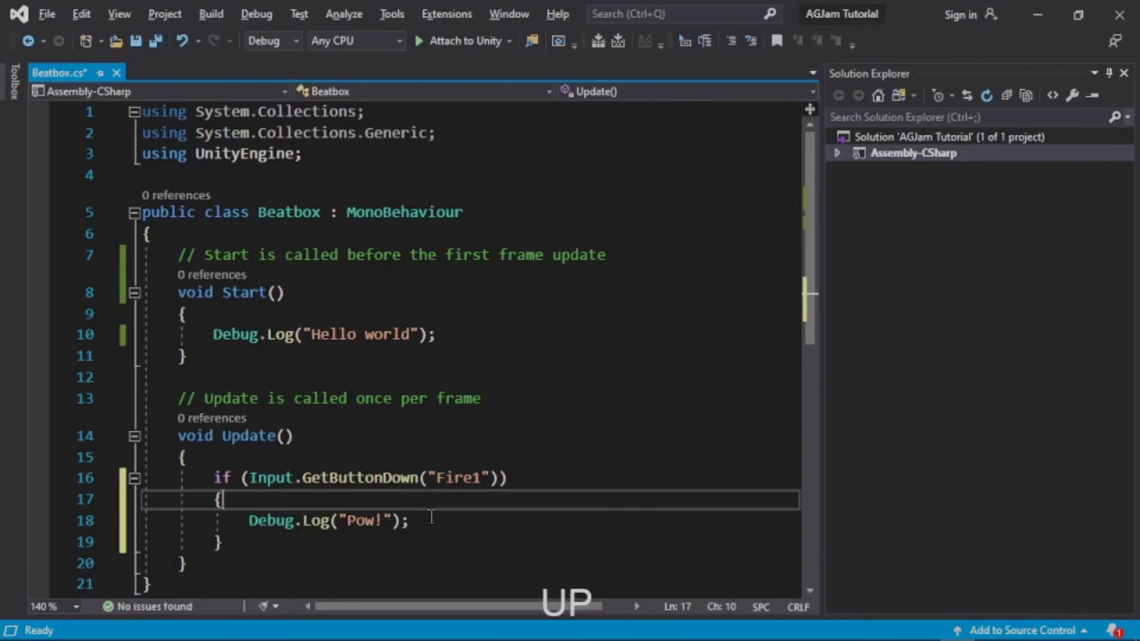
key(ctrl+s)
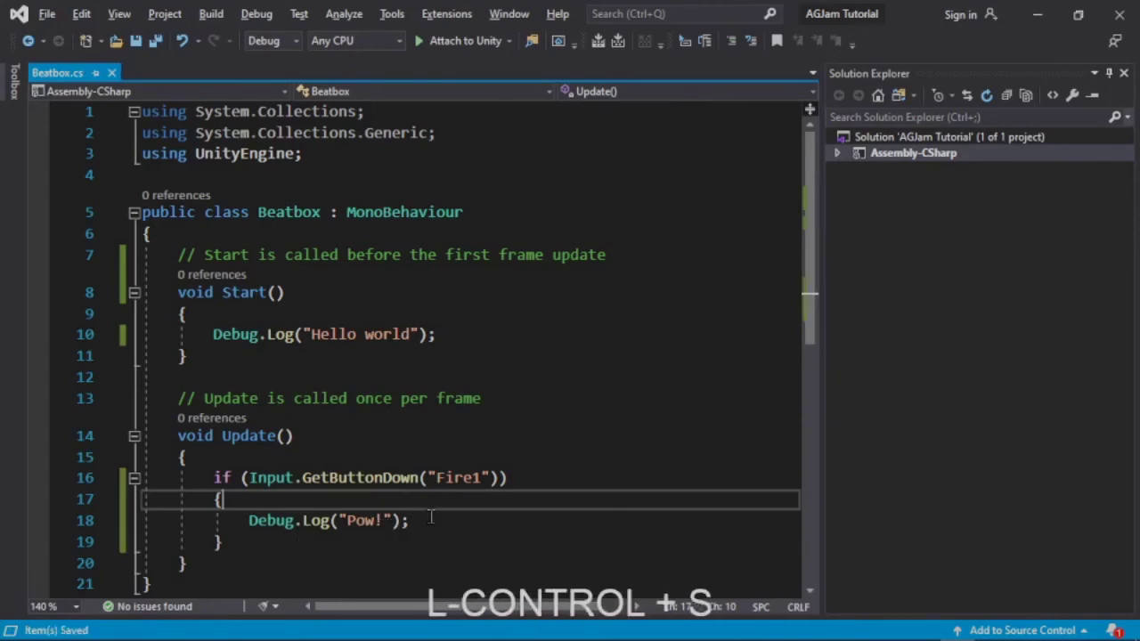
Switch to Unity, open the Input Manager in the Project Settings, and examine the name and button assignments of the first Fire1 axis
key(alt+Tab)
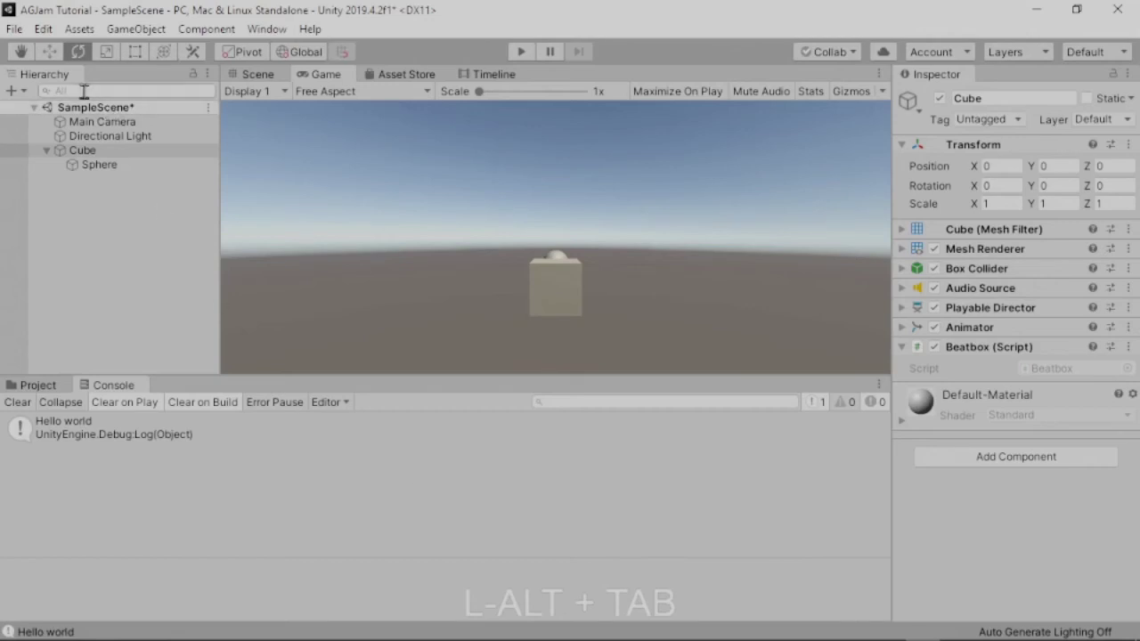
click(43, 31)
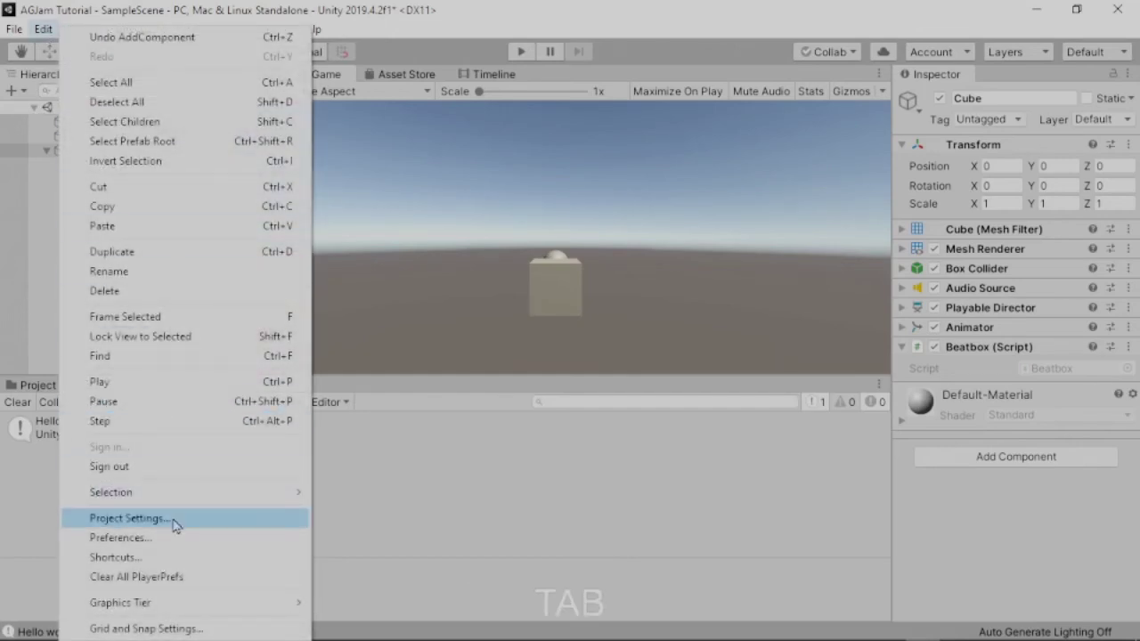
click(129, 519)
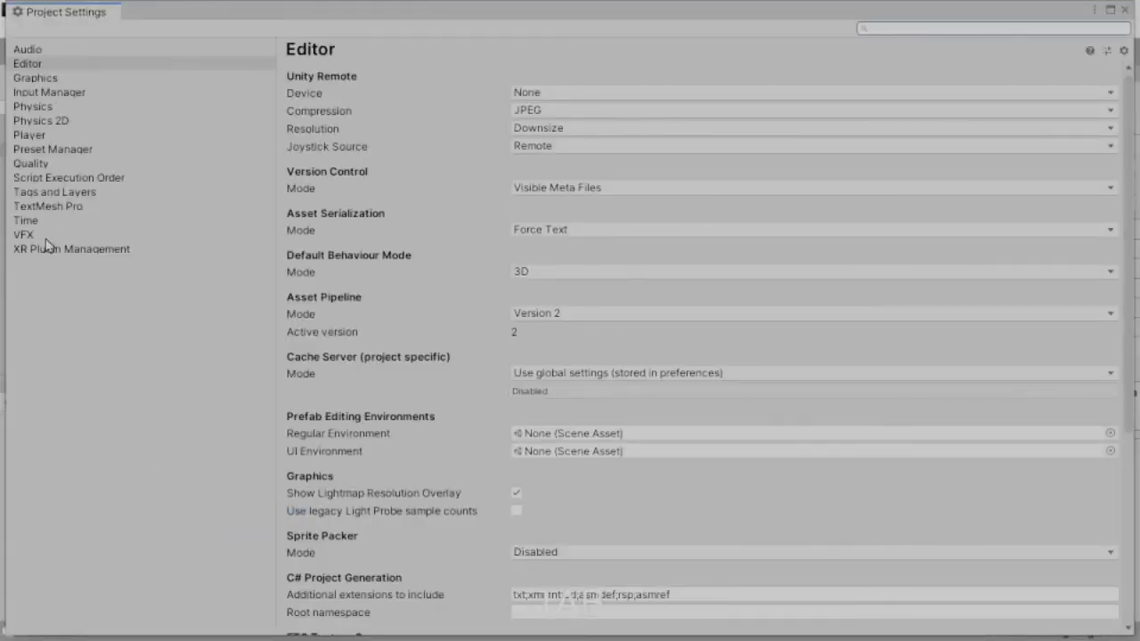
click(53, 98)
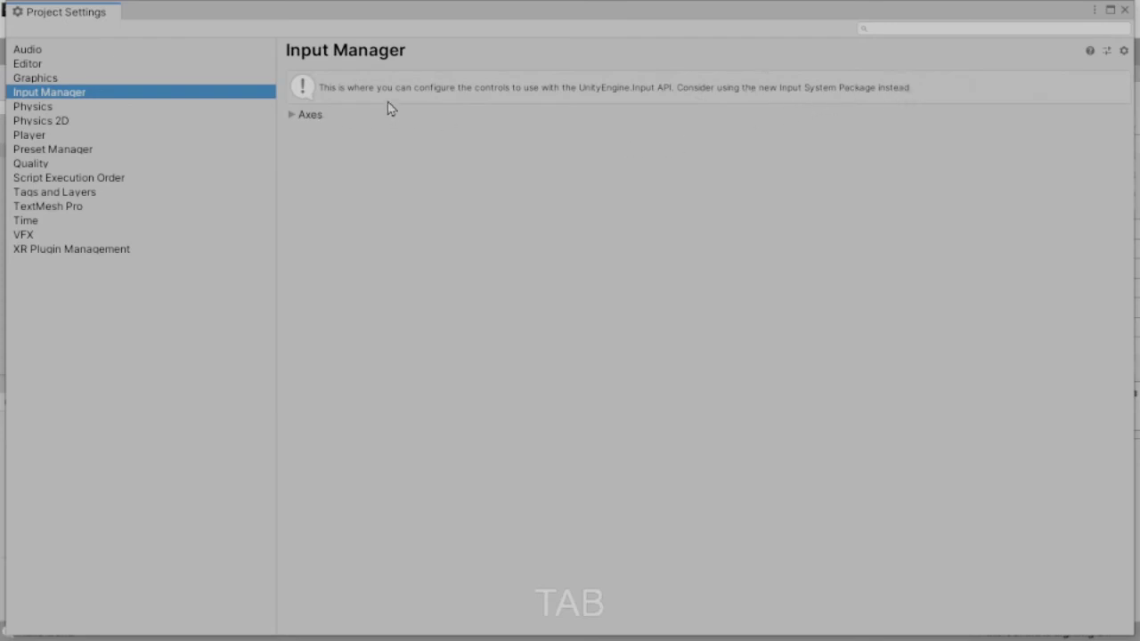
click(292, 116)
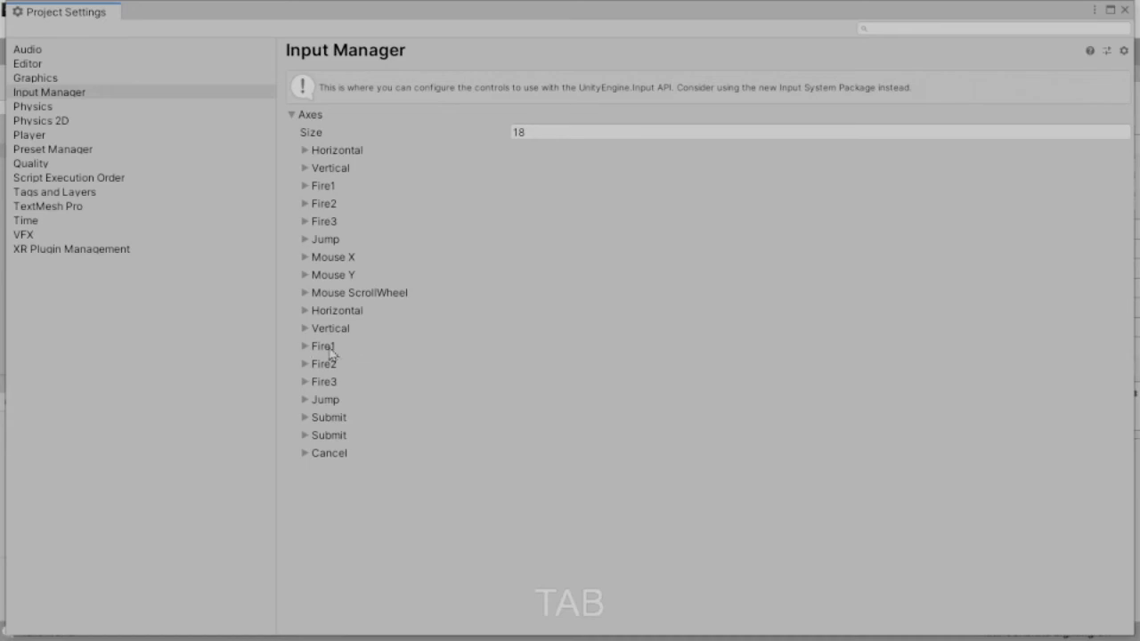
click(306, 187)
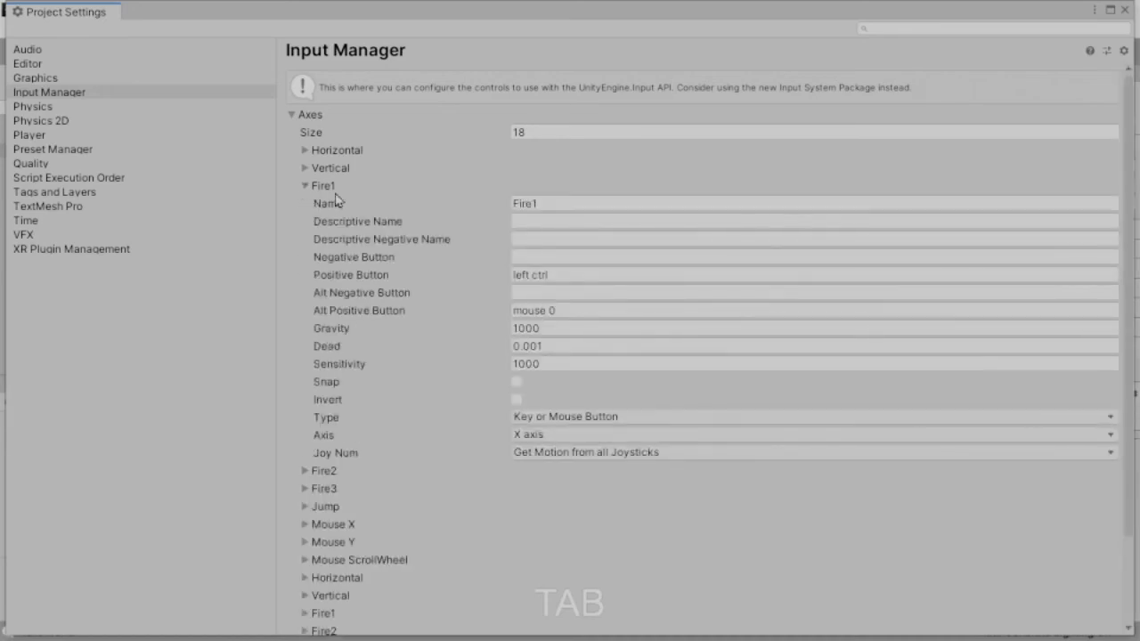
click(542, 203)
click(305, 186)
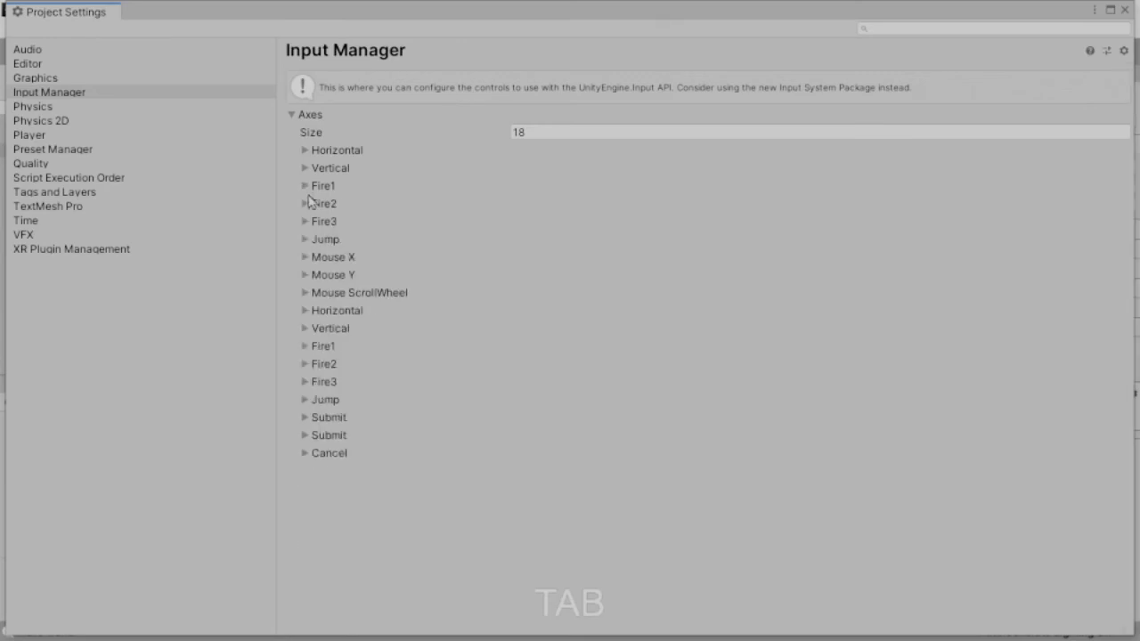
Examine the name and positive button of the second Fire1 axis, then collapse its entry
click(306, 346)
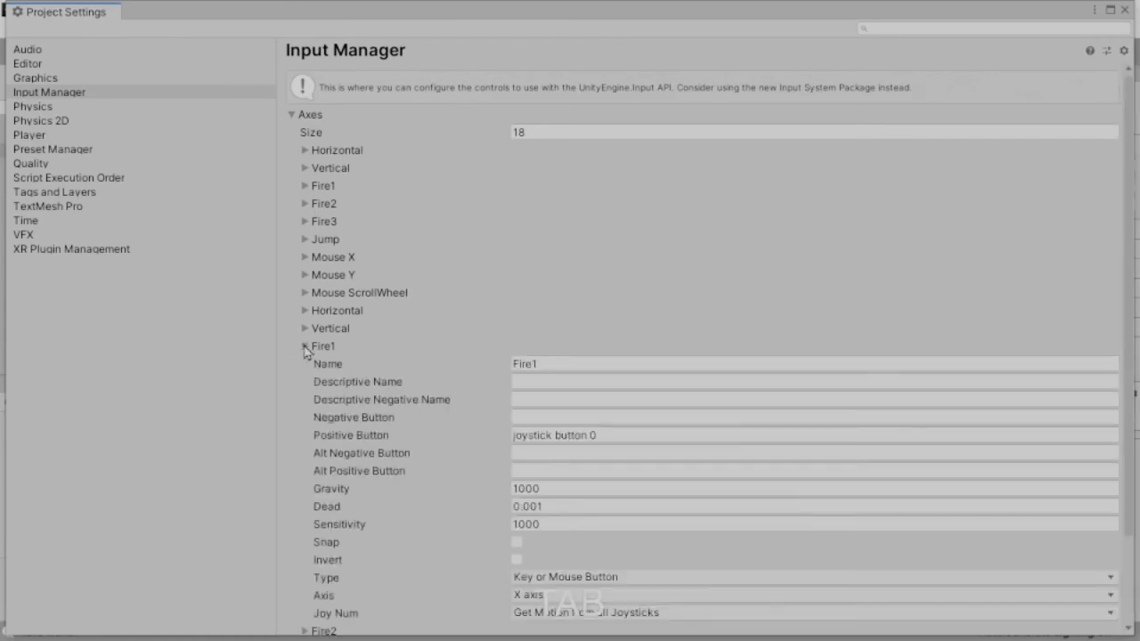
scroll(402, 346, down, 3)
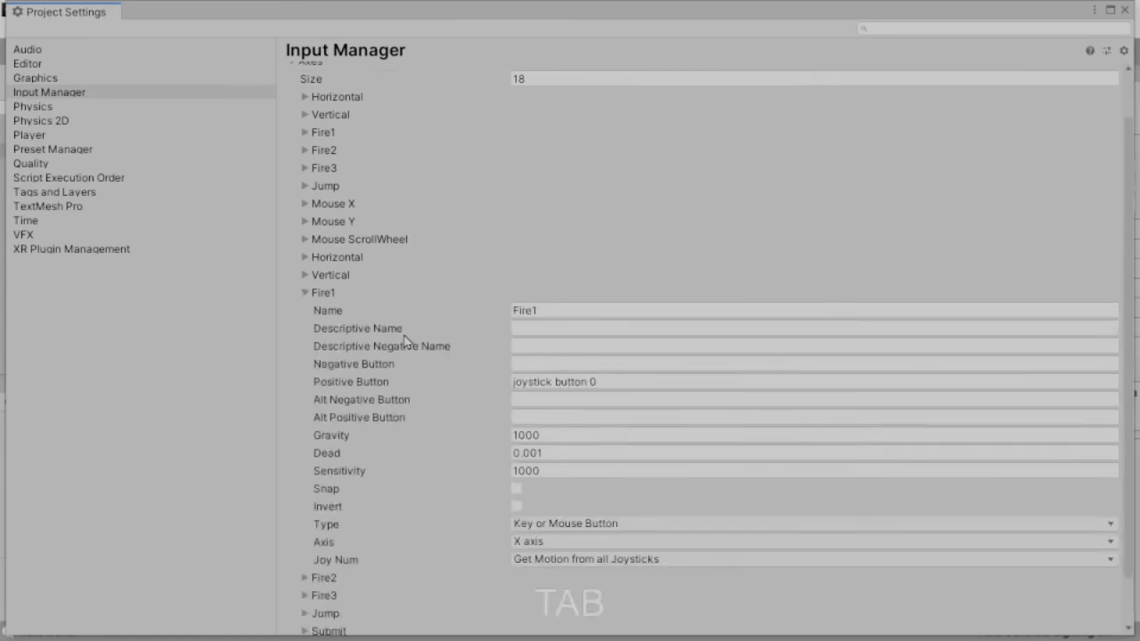
click(527, 308)
click(595, 380)
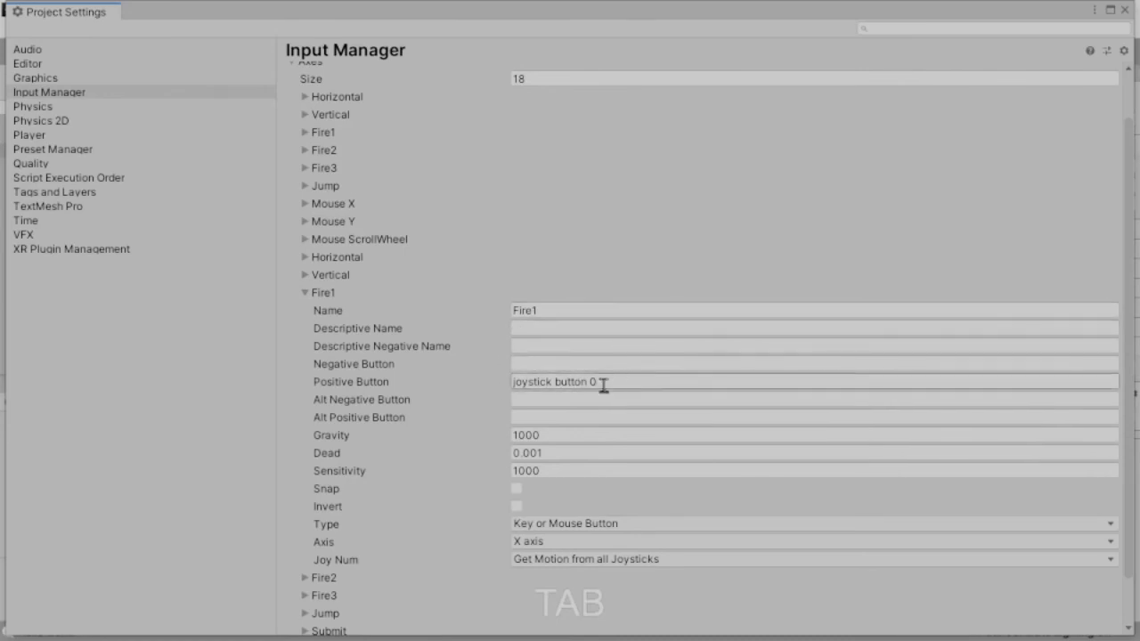
click(609, 333)
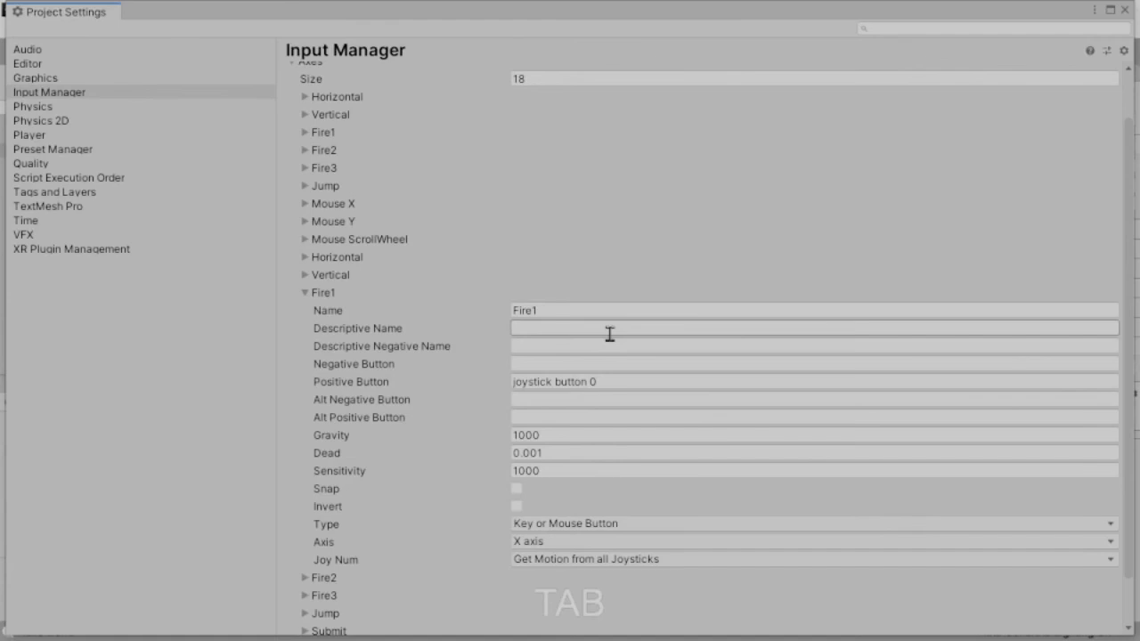
click(303, 296)
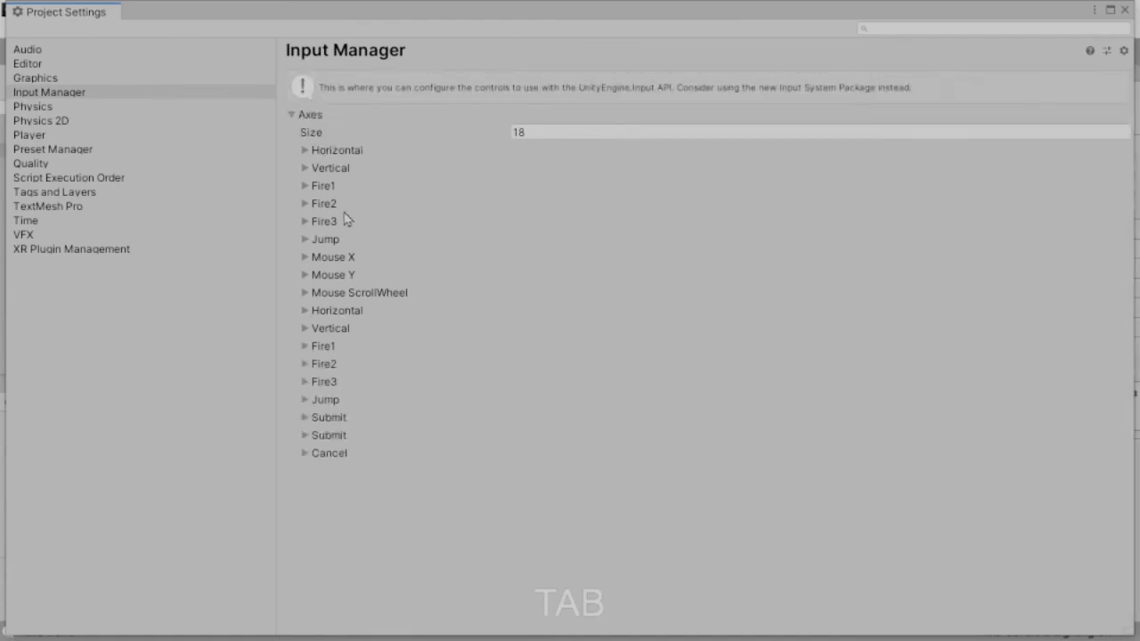
Compare the button assignments of the first Fire1 and Fire2 axes, collapse both entries, and close the Project Settings
click(304, 186)
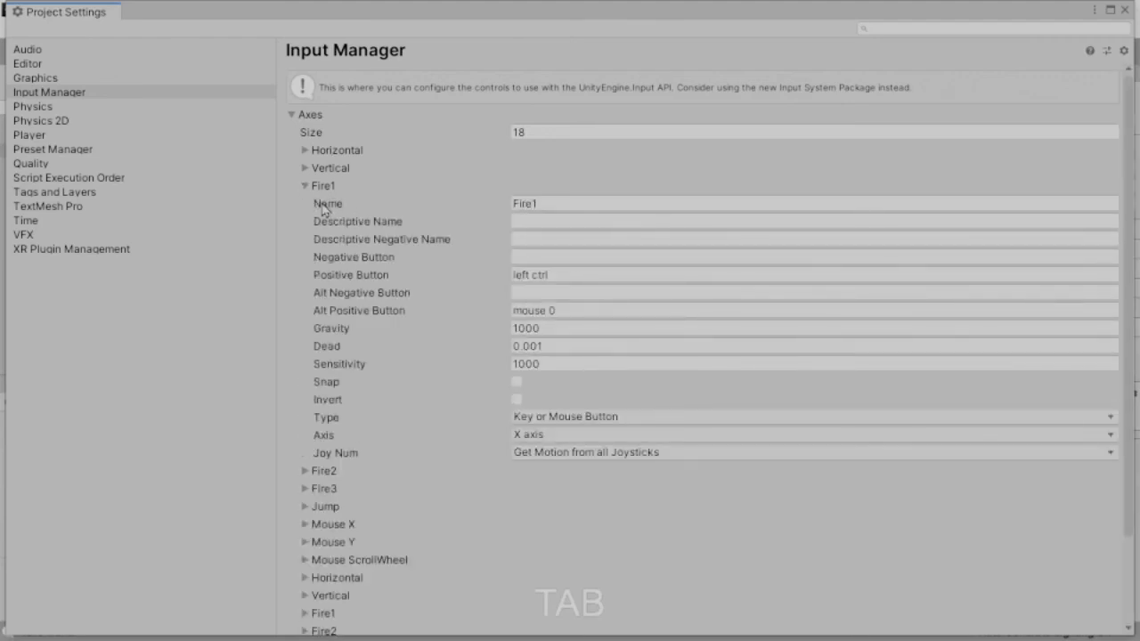
click(305, 186)
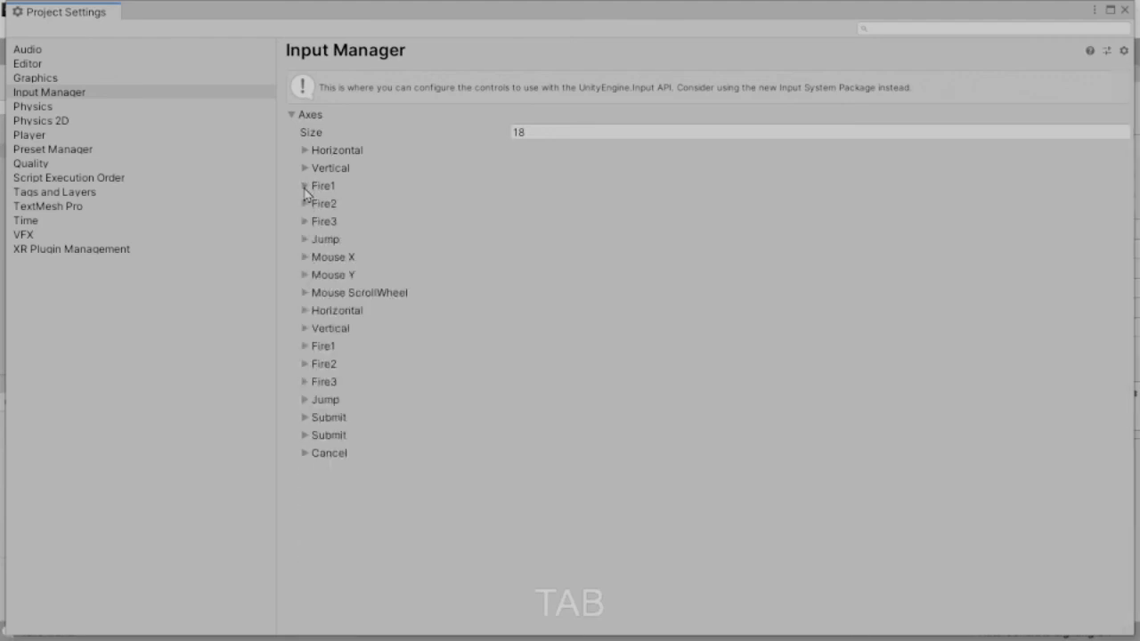
click(304, 205)
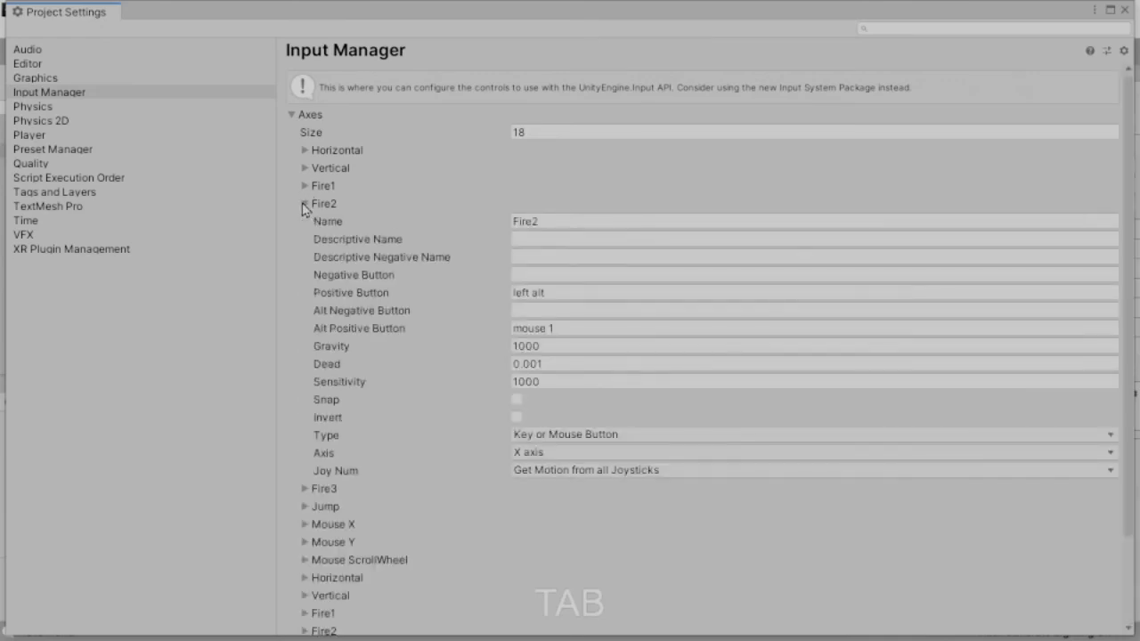
click(304, 185)
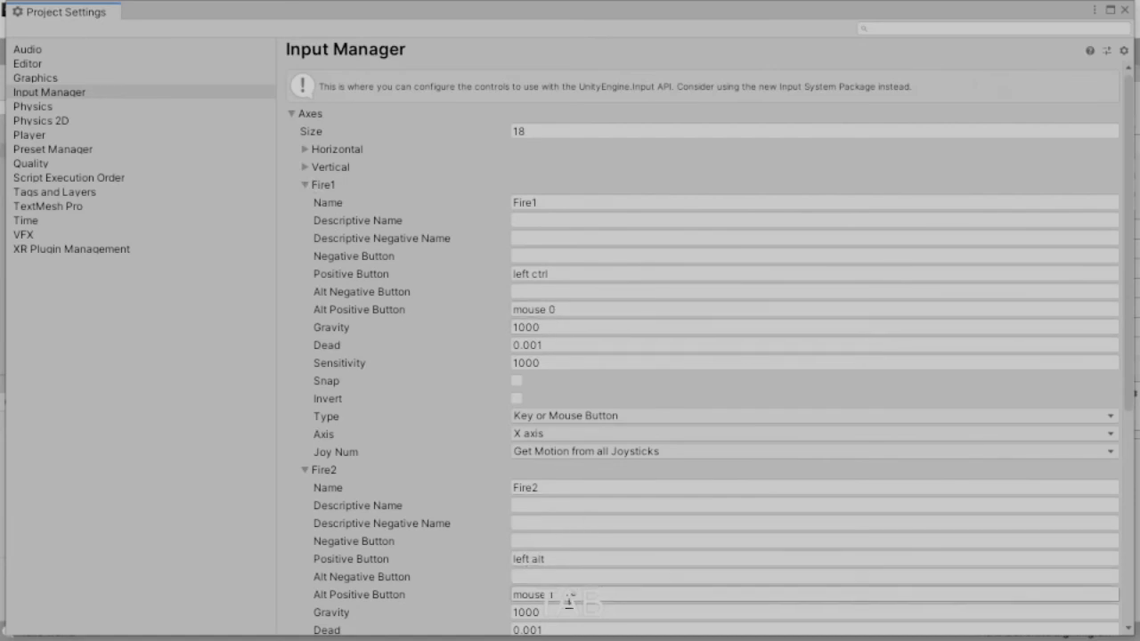
click(306, 187)
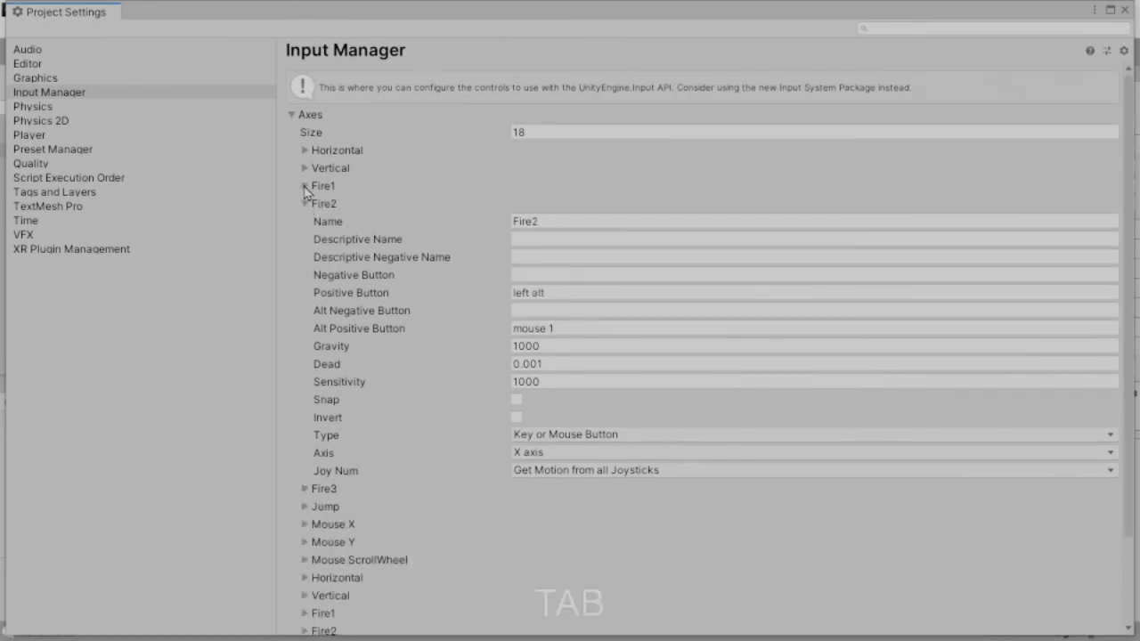
click(304, 204)
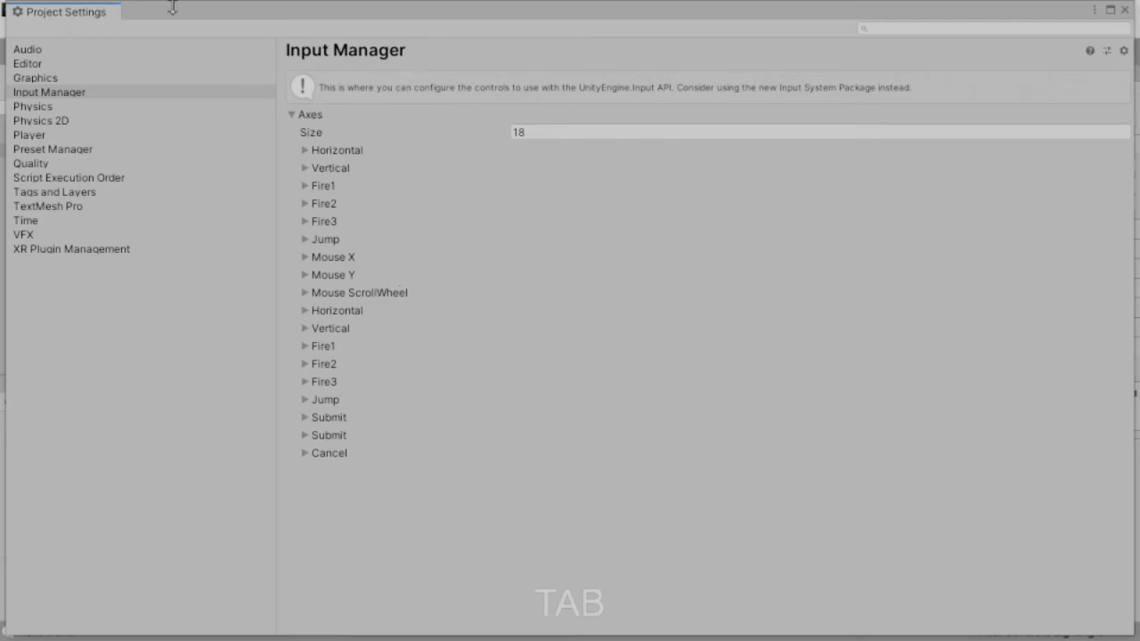
click(1125, 11)
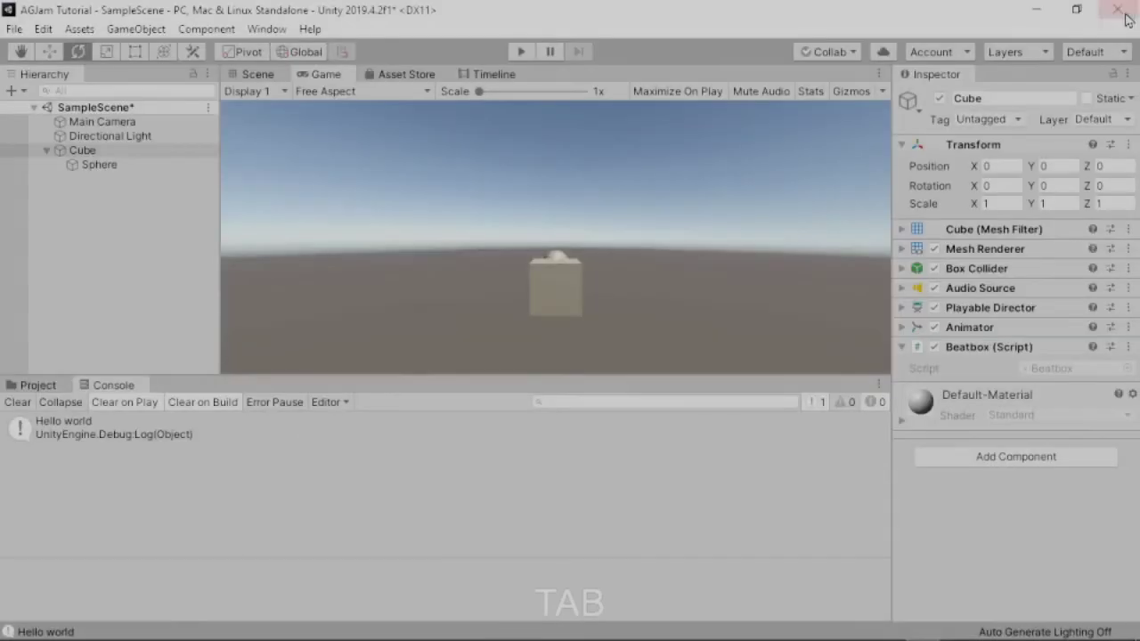
Test the Beatbox script in Play mode by triggering Fire1 four times while watching the Console, and stop the game
click(522, 55)
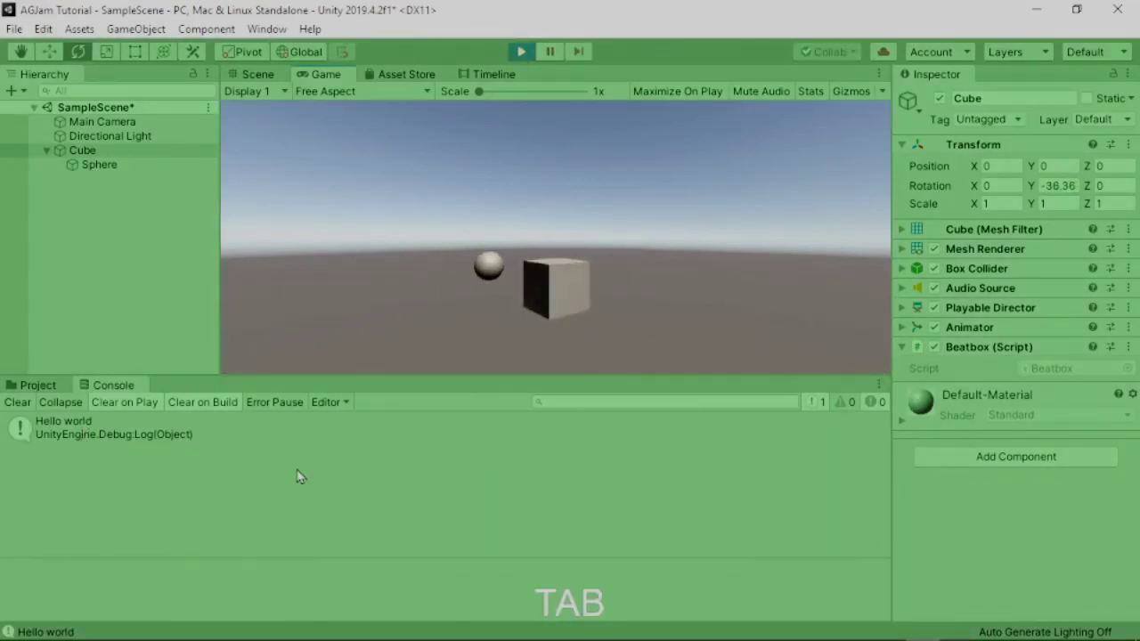
key(ctrl)
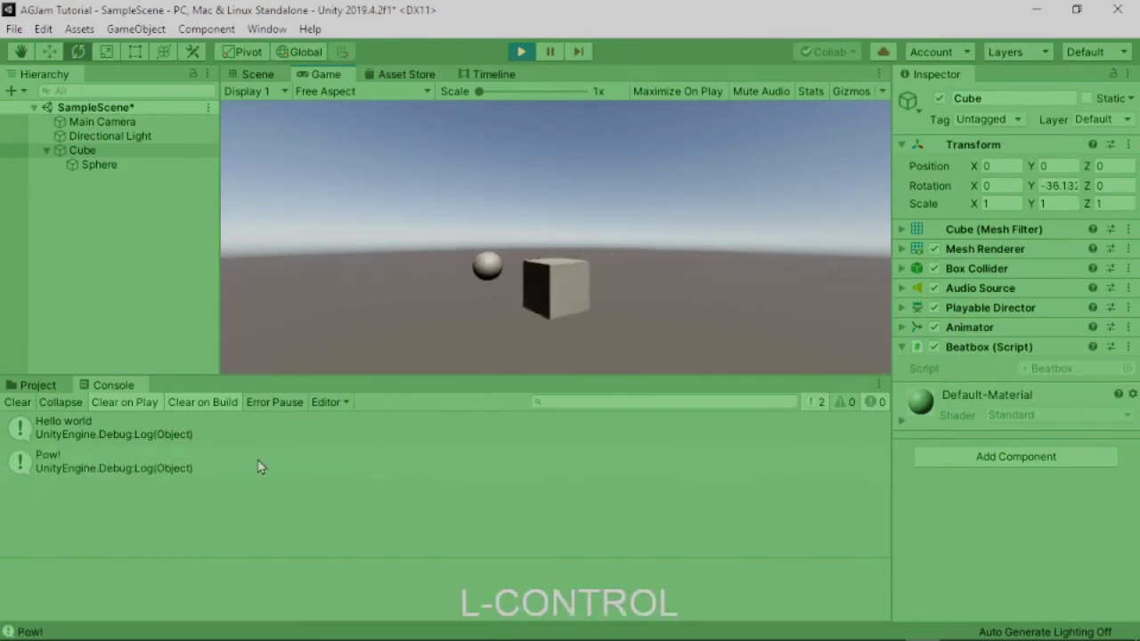
key(ctrl)
key(ctrl)
key(ctrl)
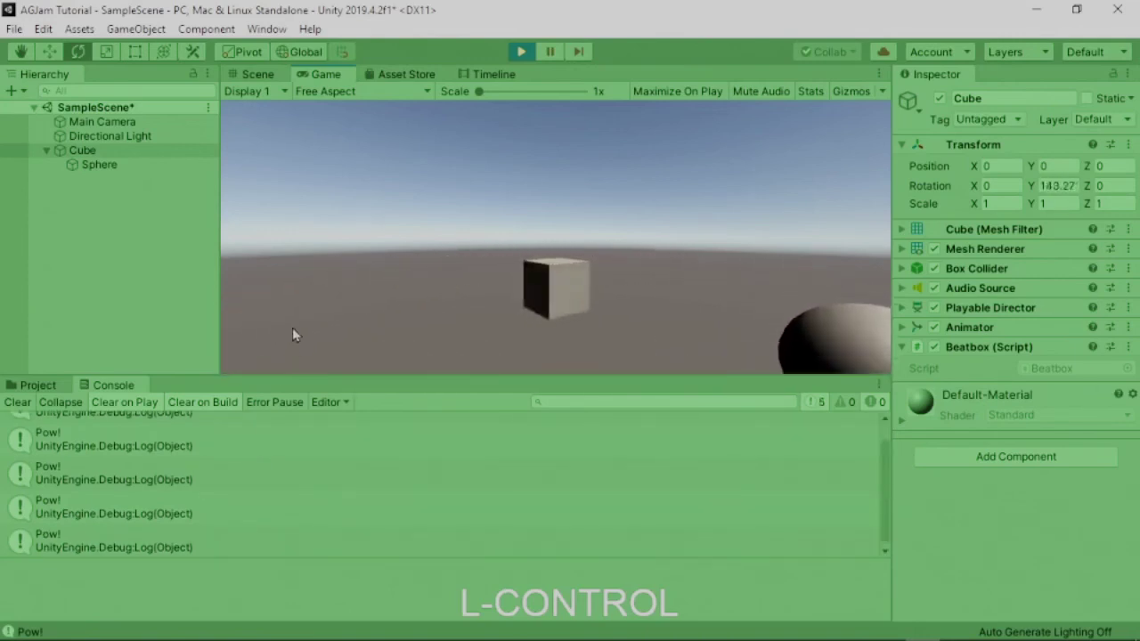
click(521, 51)
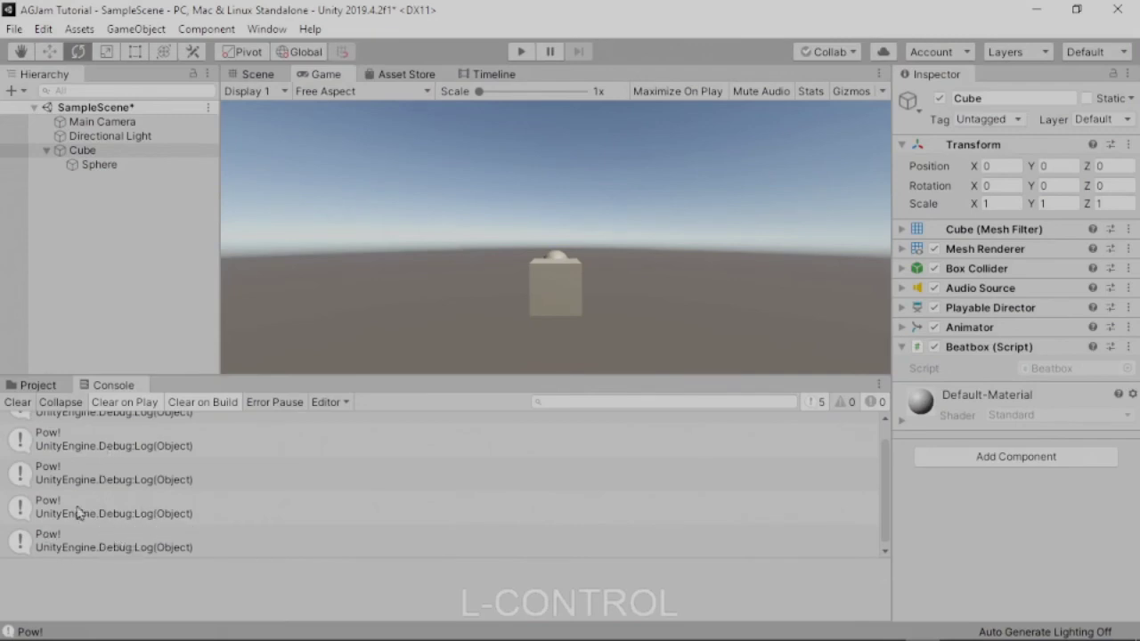
Switch to Visual Studio and insert two blank lines at the top of the Beatbox class, above the Start comment
key(alt+Tab)
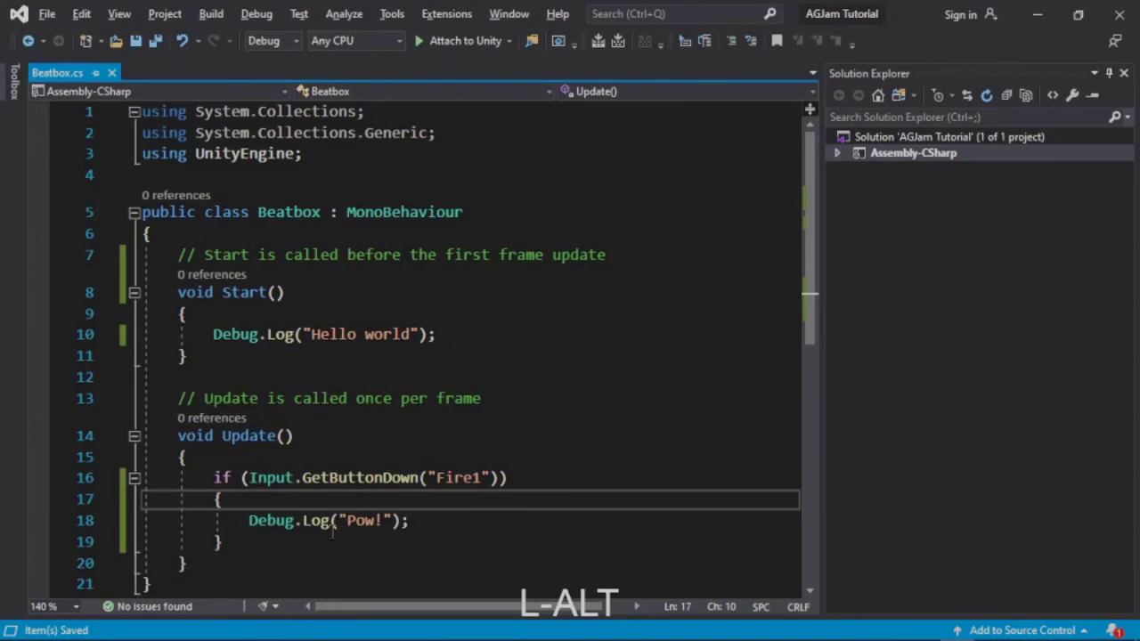
drag(444, 520, 249, 520)
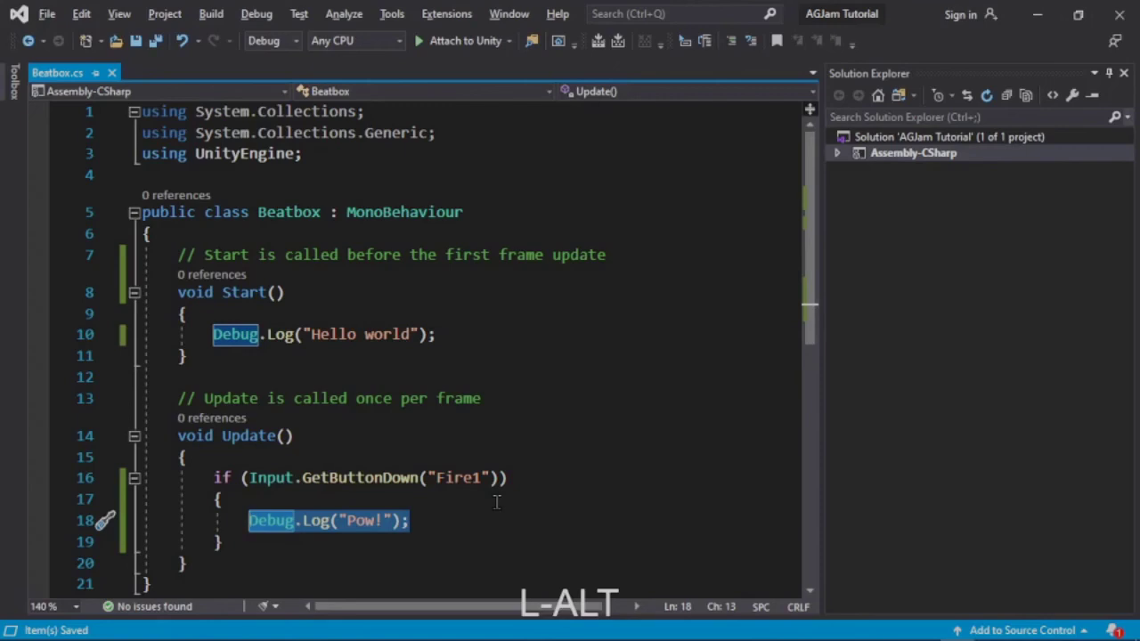
click(390, 236)
key(Return)
key(Return)
key(Up)
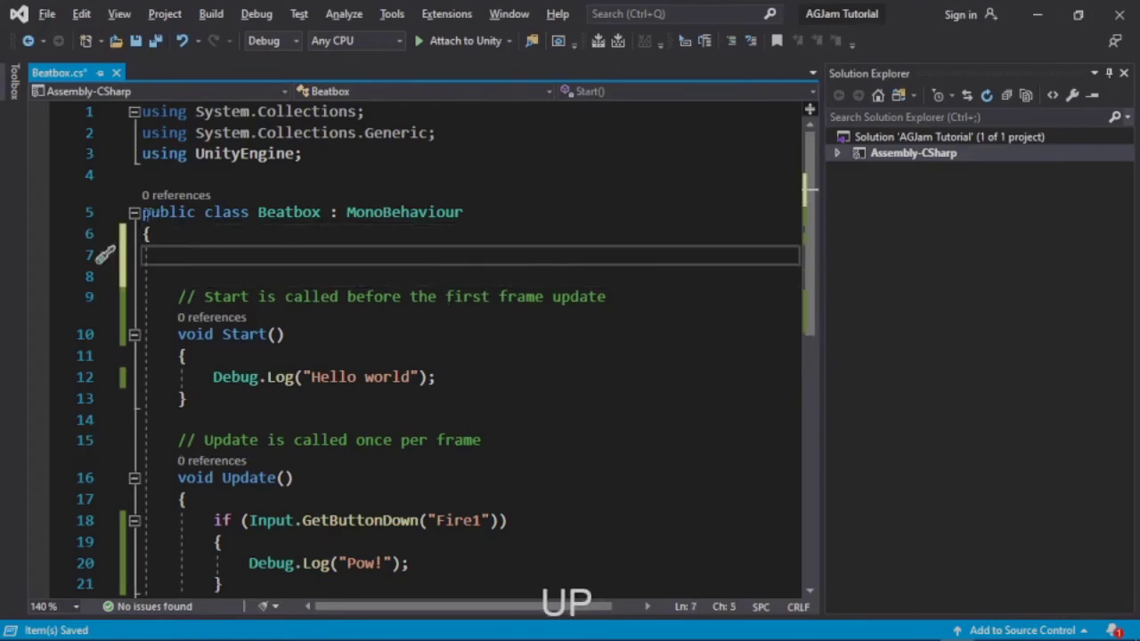
Highlight the Beatbox class name and the Start method for review, and place the cursor on the first blank line inside the class
drag(204, 212, 323, 212)
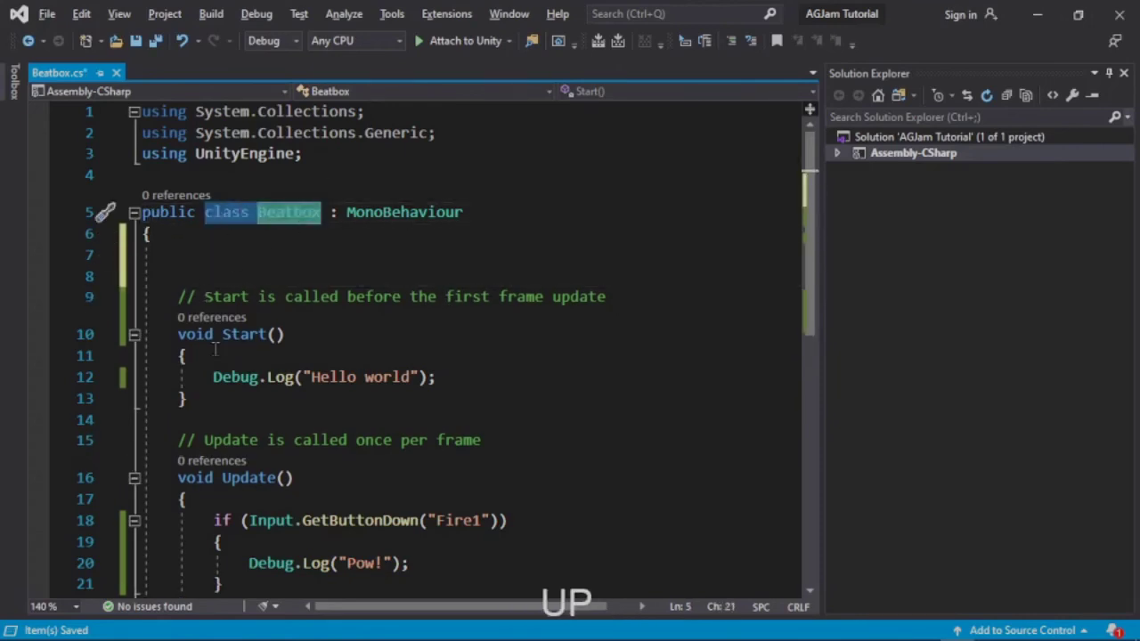
drag(179, 335, 216, 401)
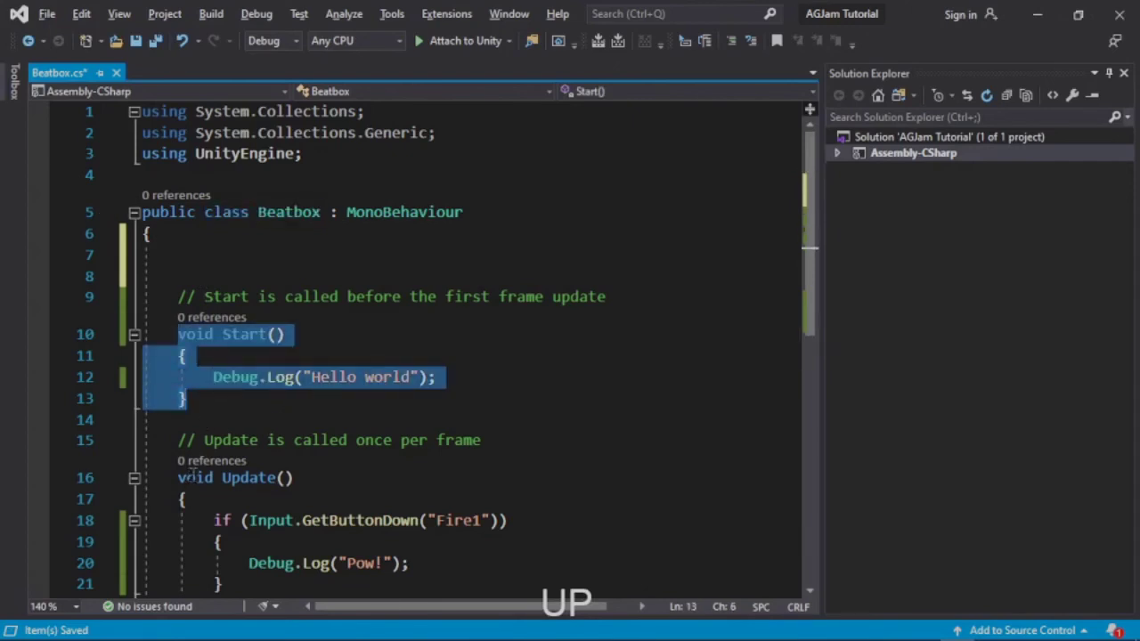
scroll(191, 445, down, 1)
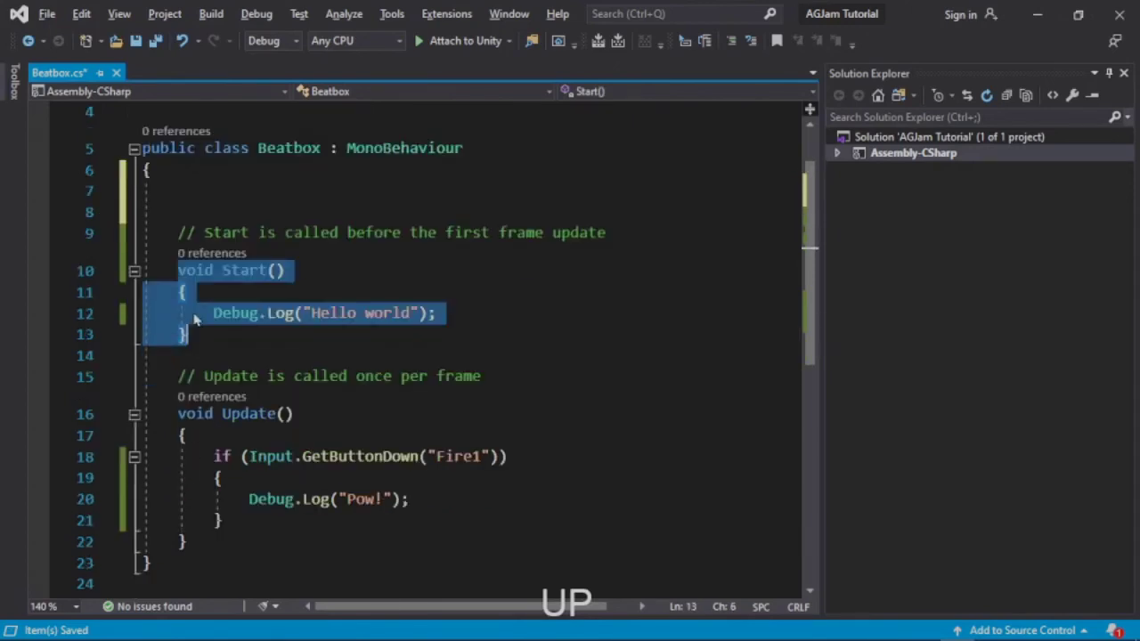
click(202, 194)
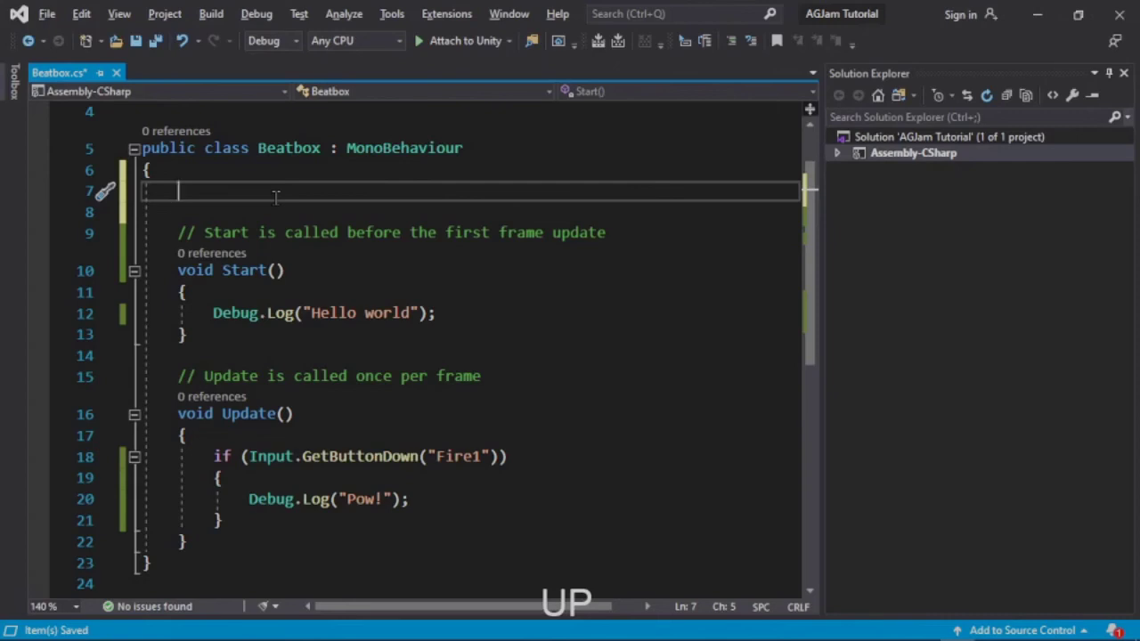
Declare a public AudioSource field named cubeSource on the first blank line inside the Beatbox class
text(public)
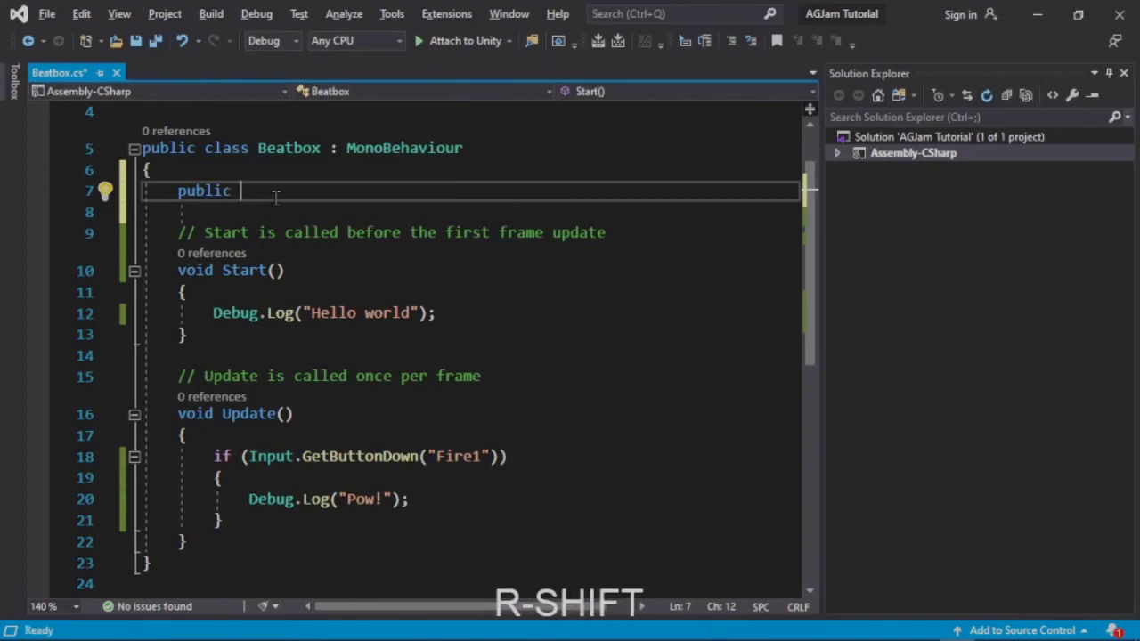
text(Audio)
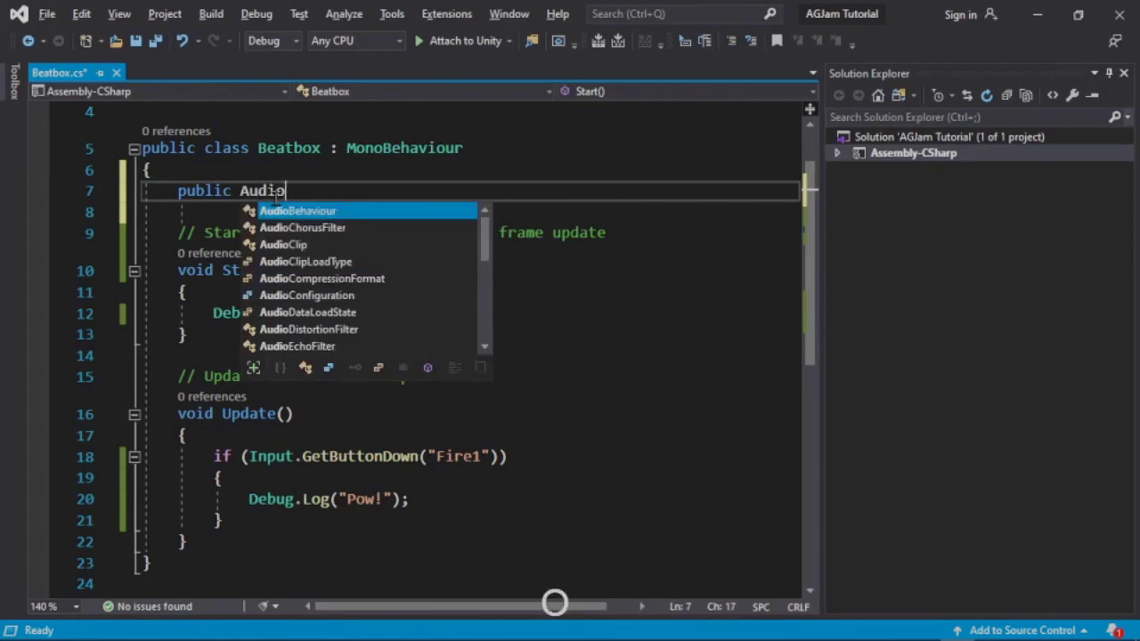
text(Sou)
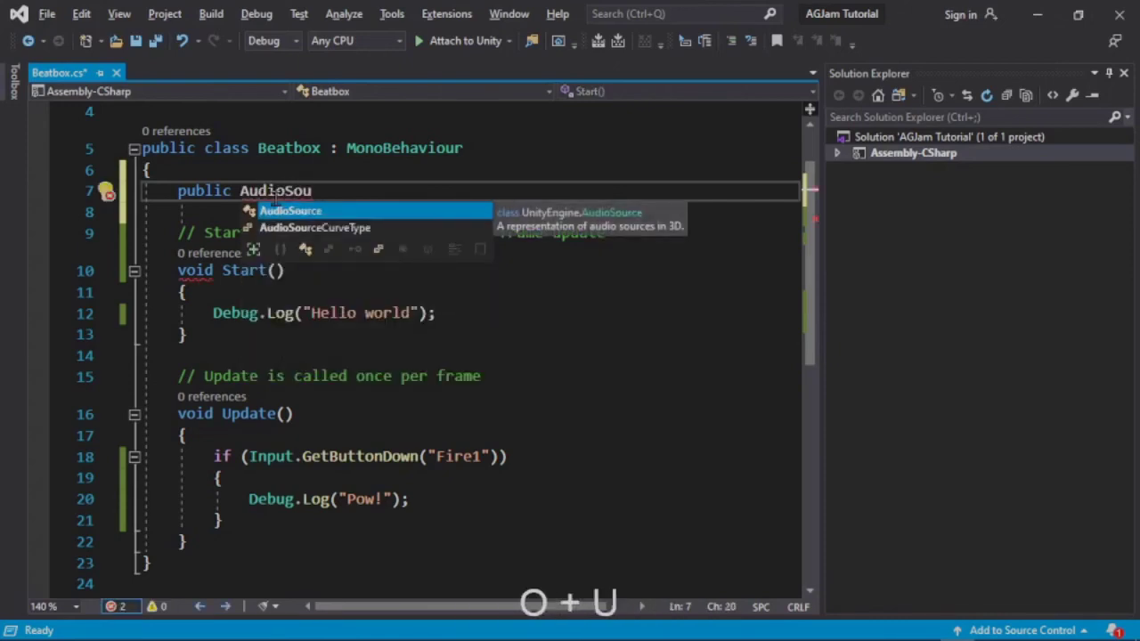
key(Return)
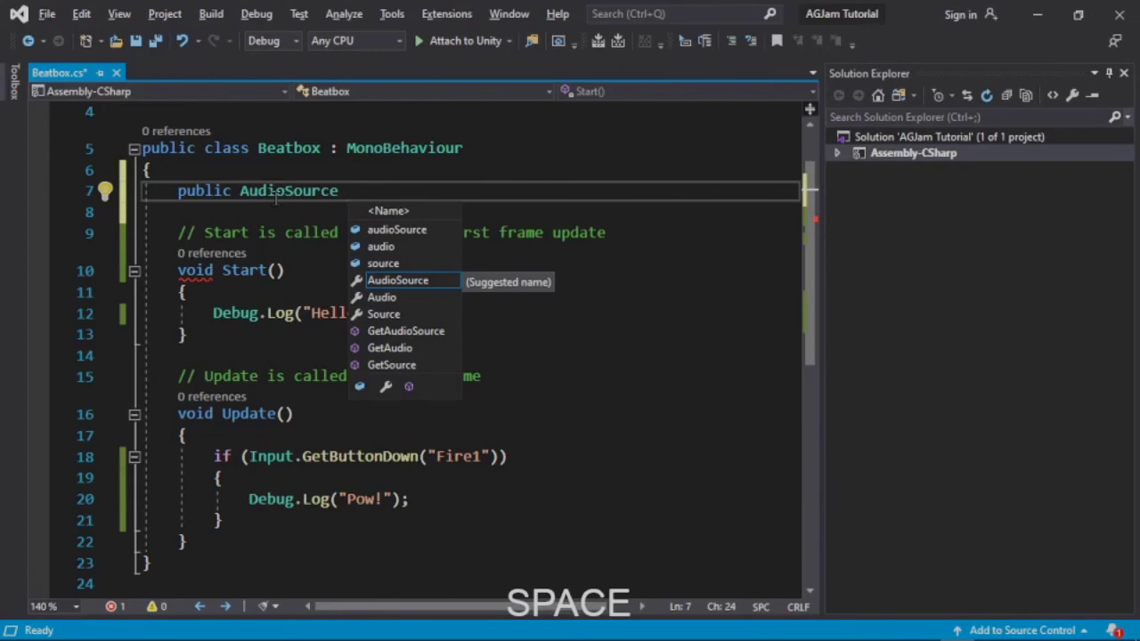
text(cubeS)
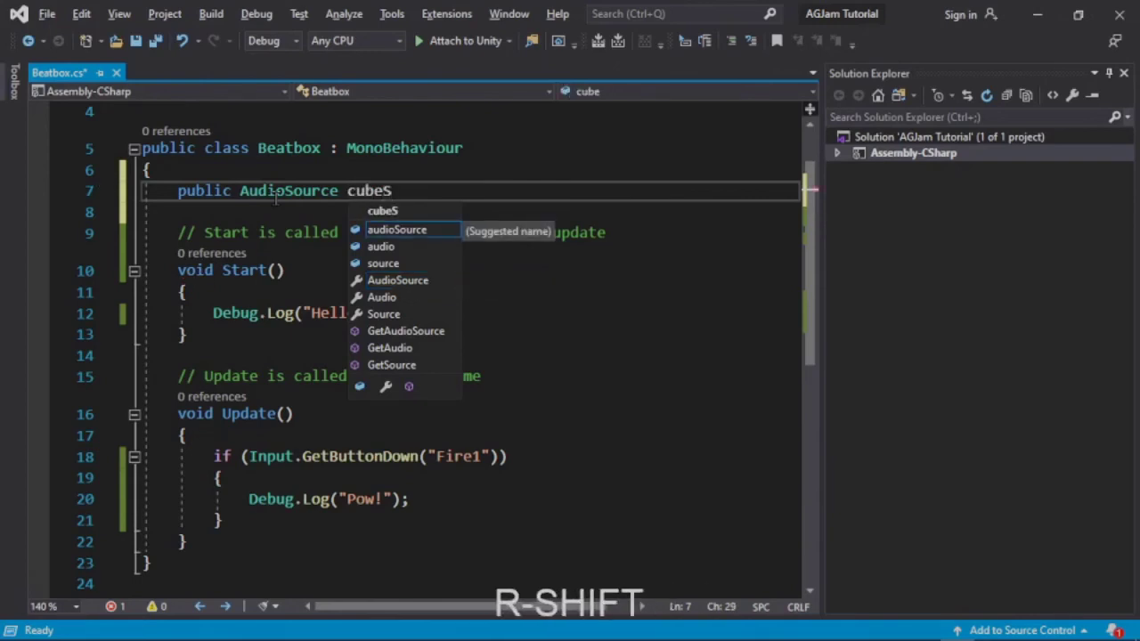
text(ource)
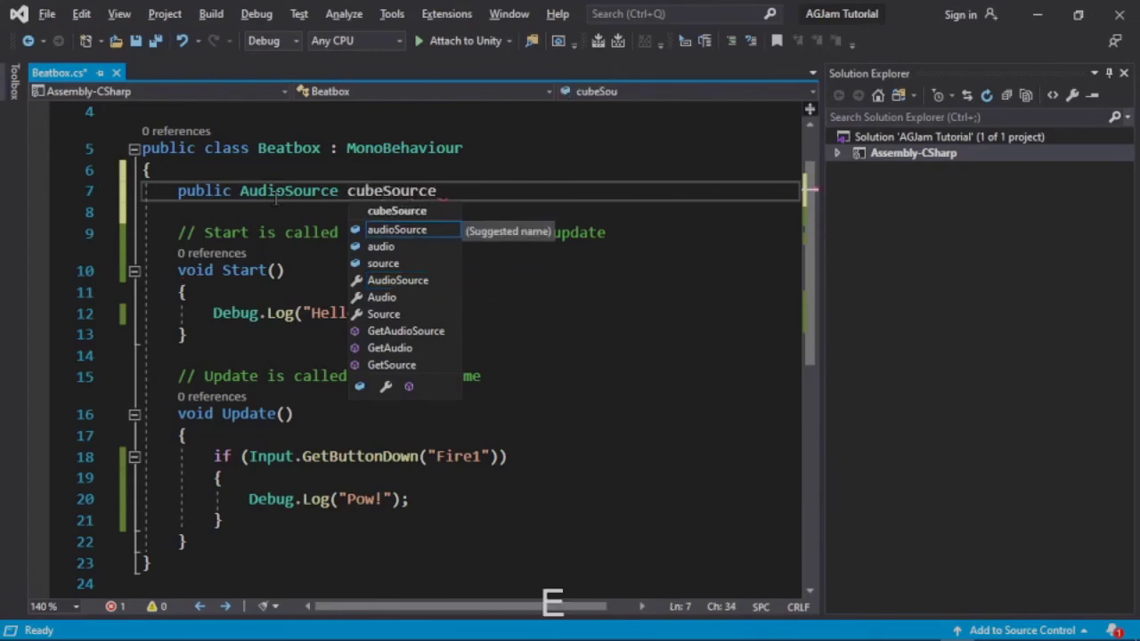
text(;)
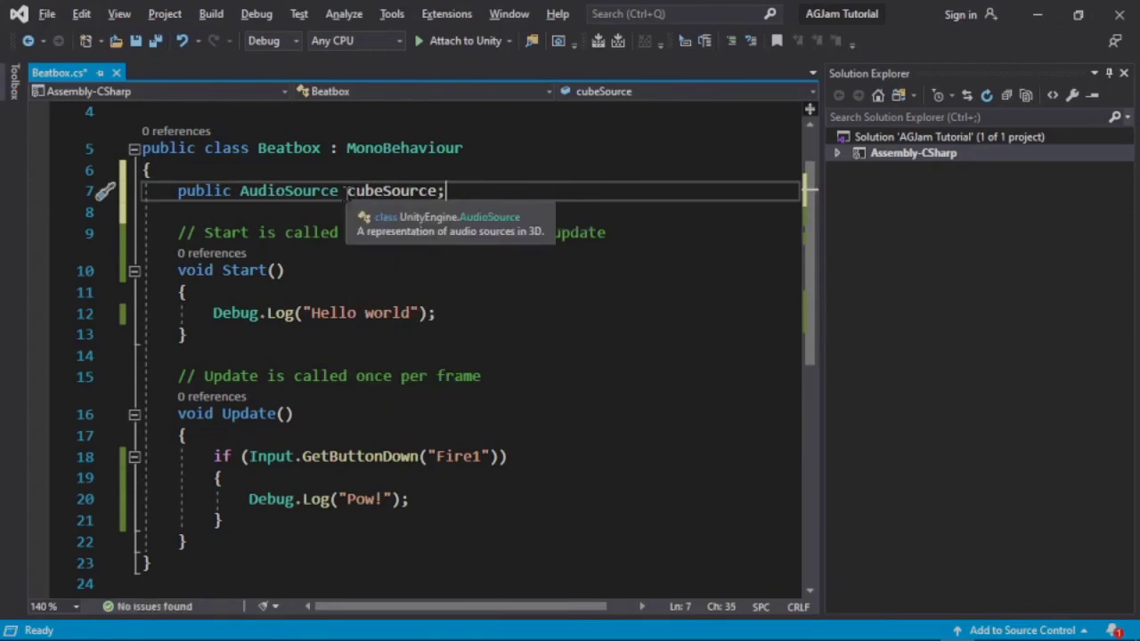
Review the new field declaration by highlighting its name cubeSource, its type AudioSource and its public modifier
drag(347, 191, 437, 191)
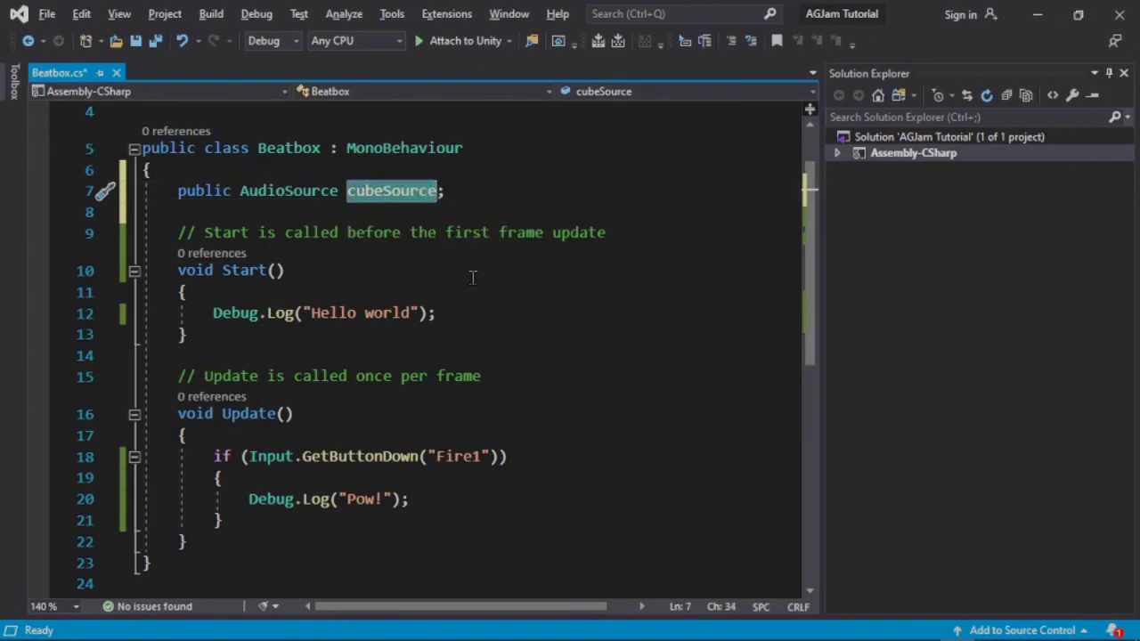
click(351, 193)
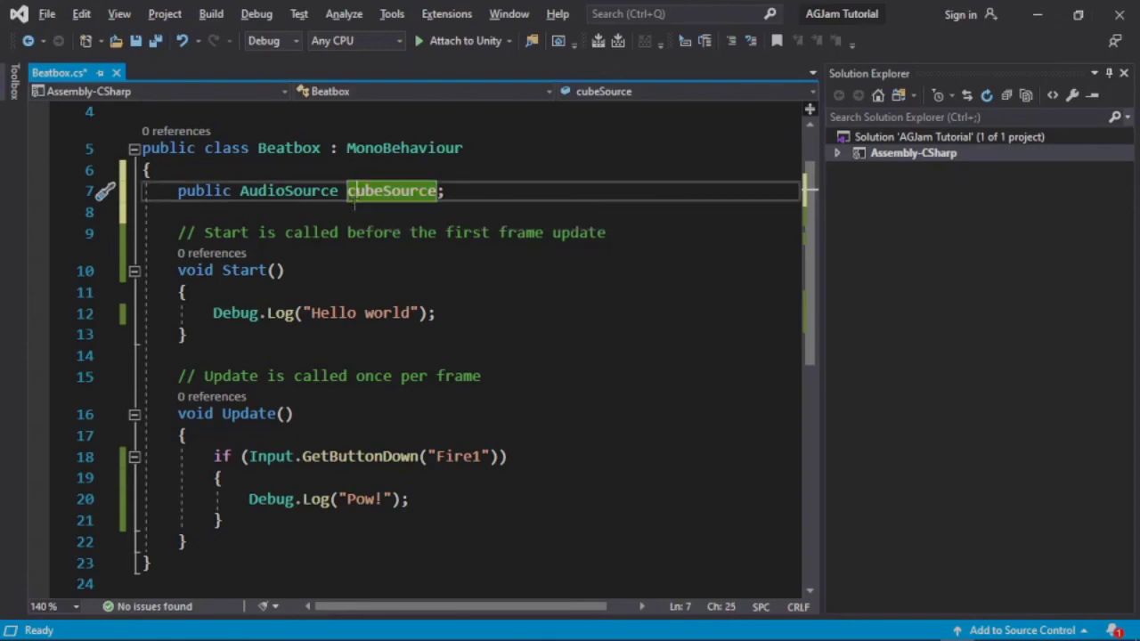
click(348, 192)
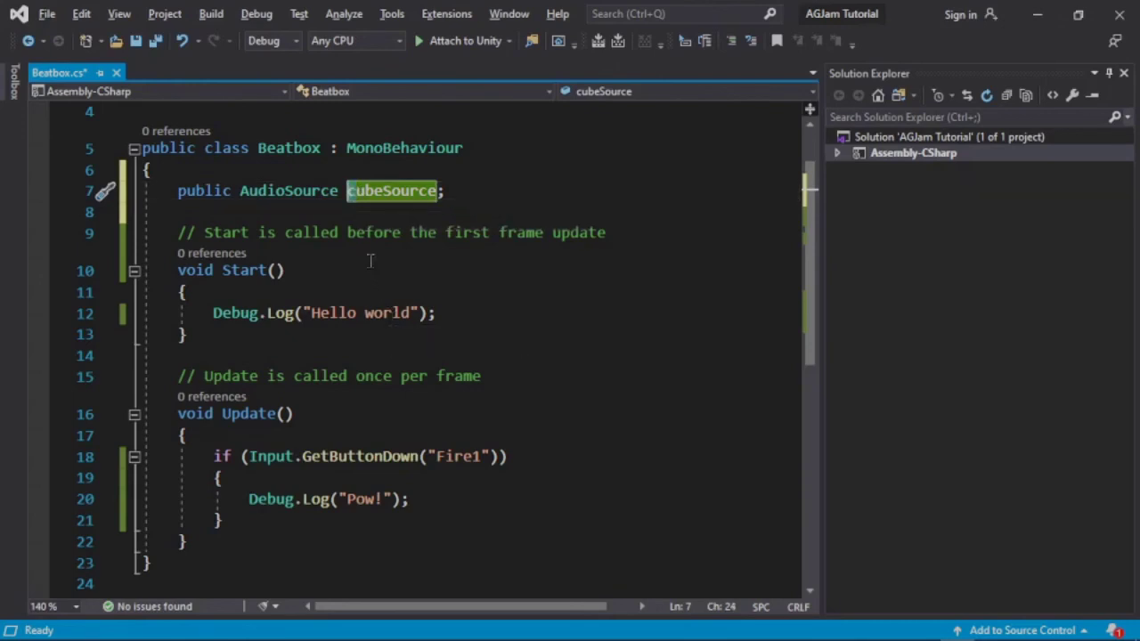
click(393, 193)
click(479, 195)
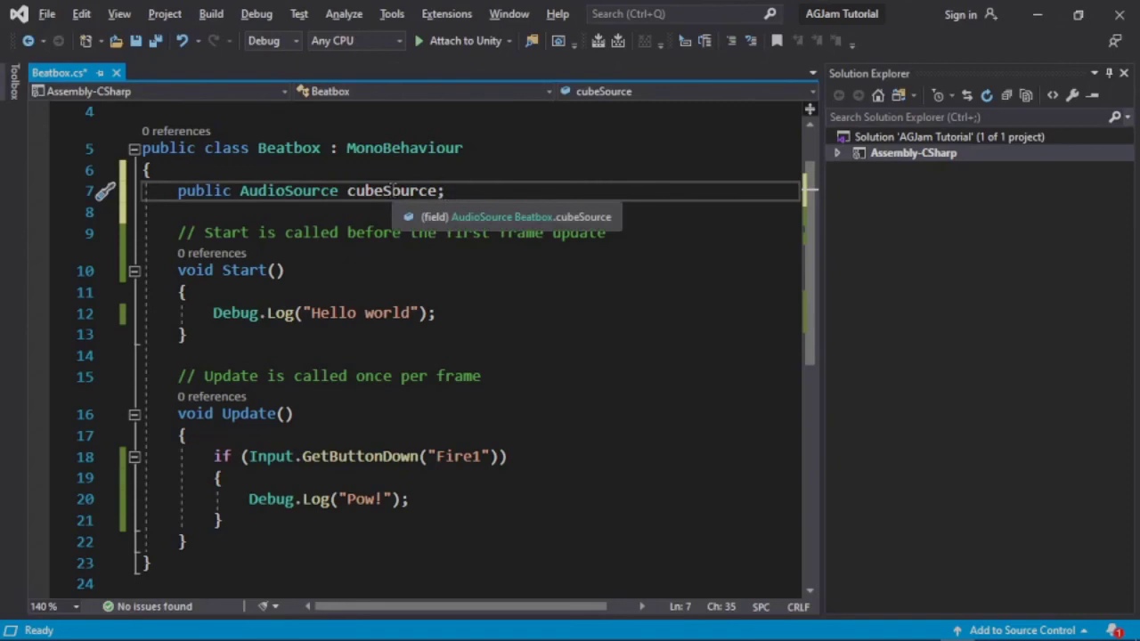
click(392, 189)
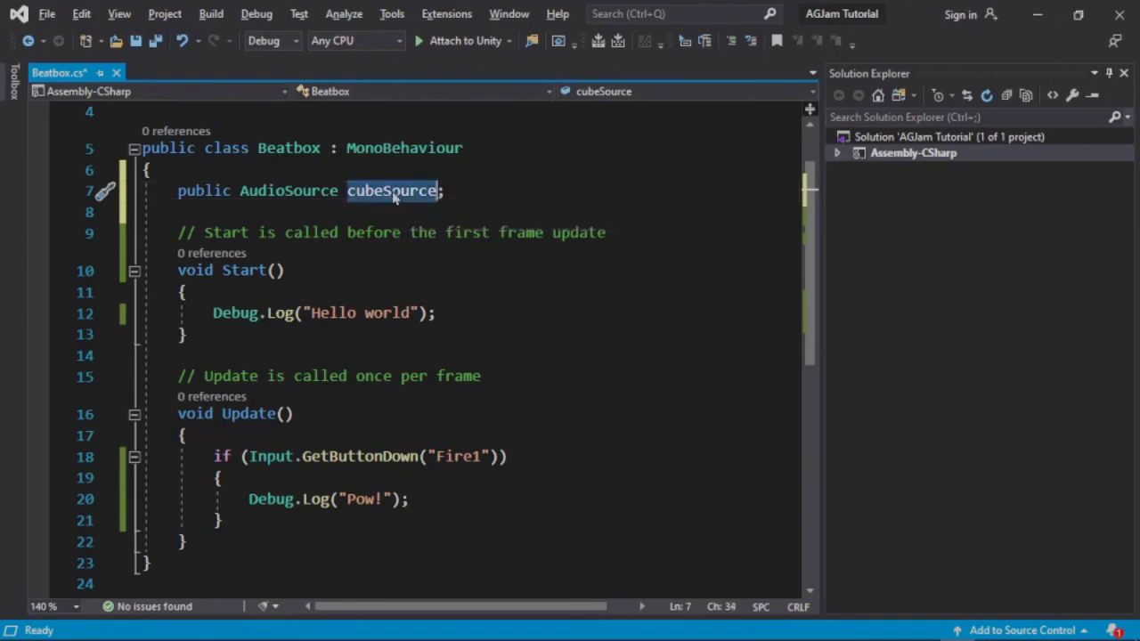
click(294, 193)
double_click(294, 192)
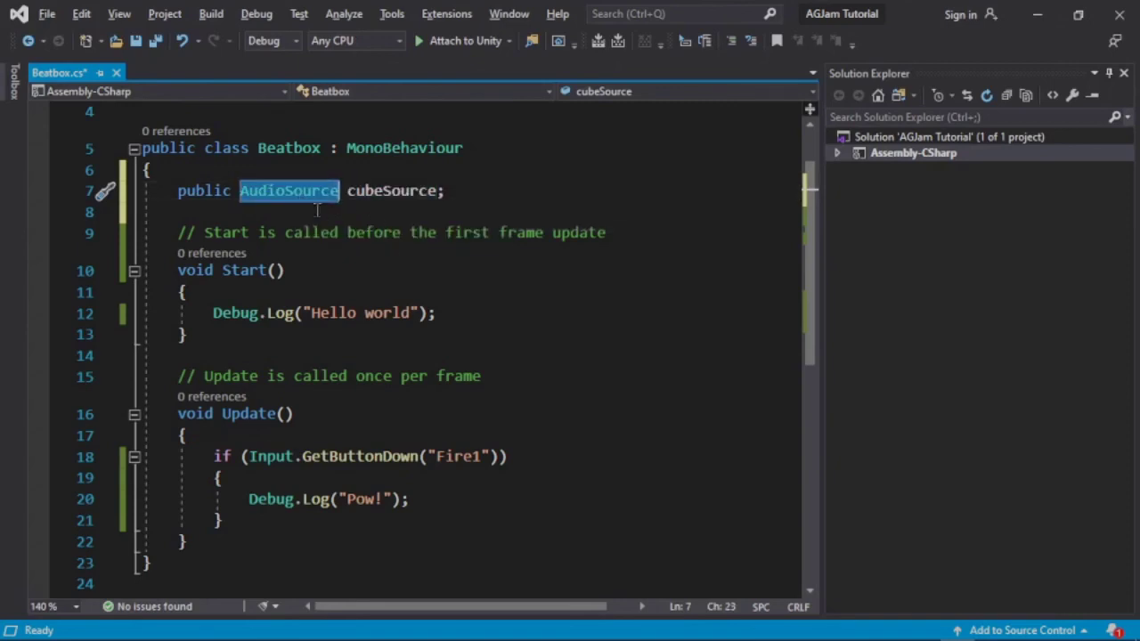
double_click(212, 192)
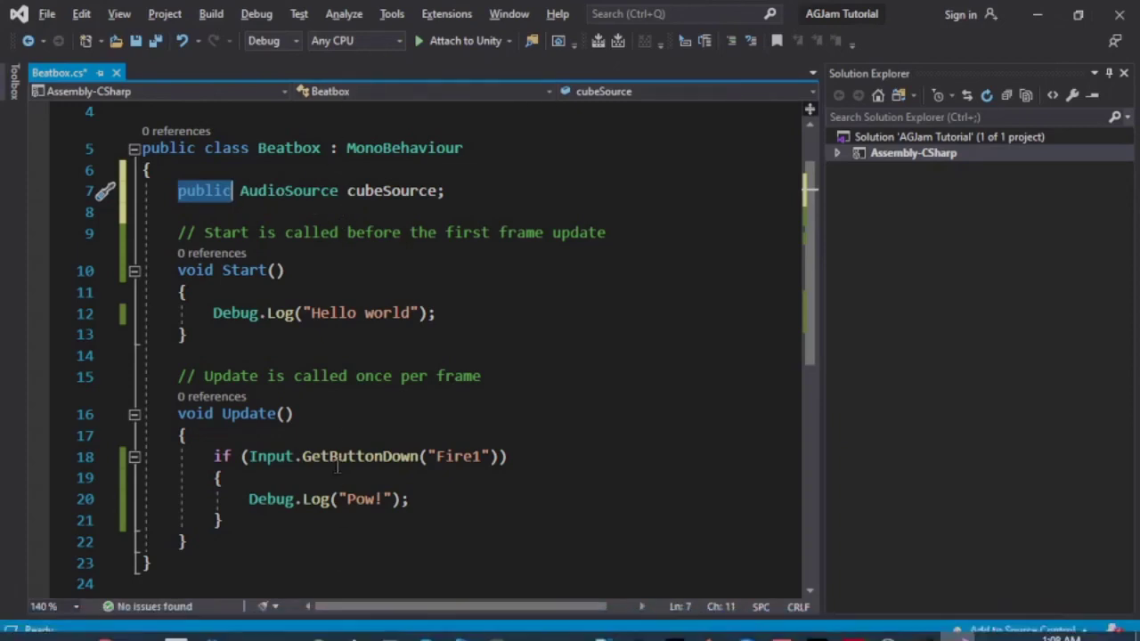
Save the script, switch to Unity, and assign the Cube's Audio Source component to the Beatbox script's Cube Source field
key(ctrl+s)
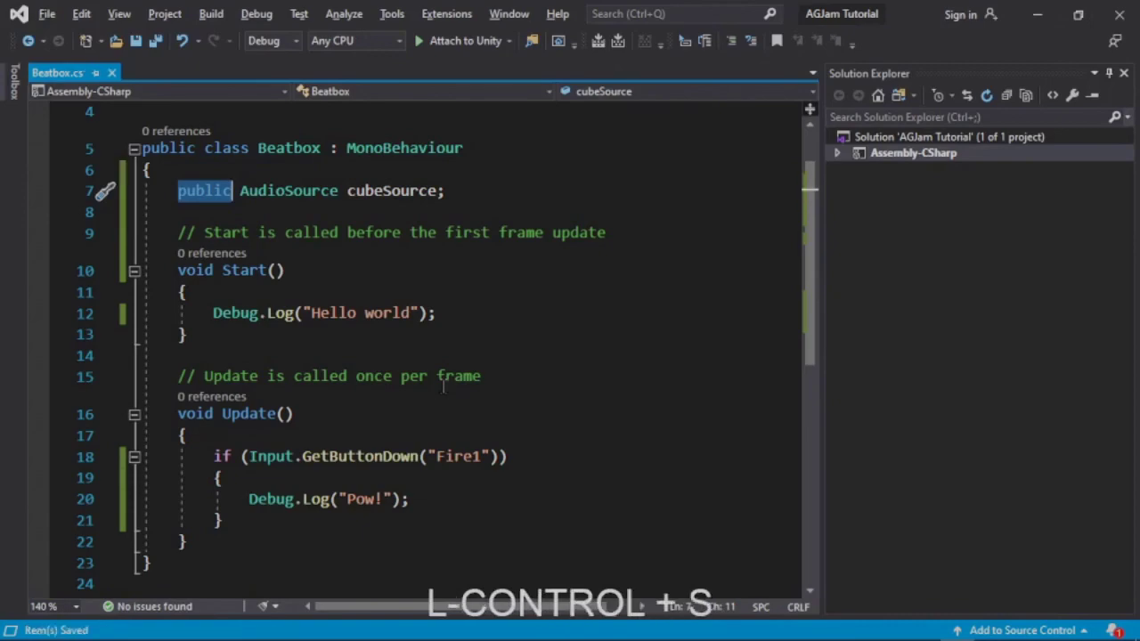
key(alt+Tab)
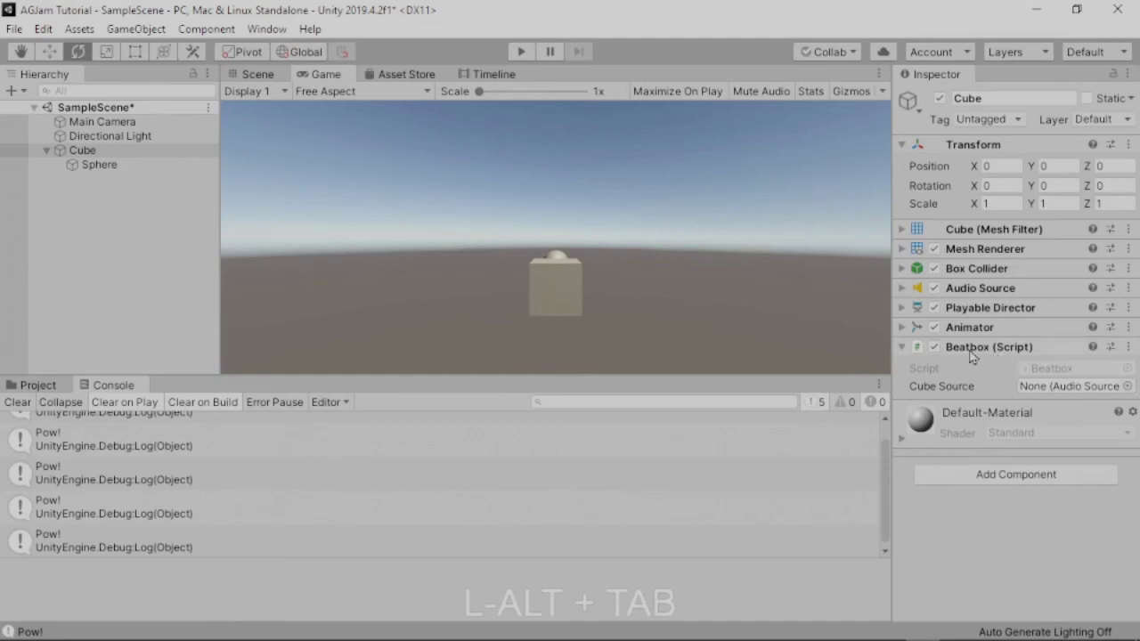
click(81, 153)
key(Tab)
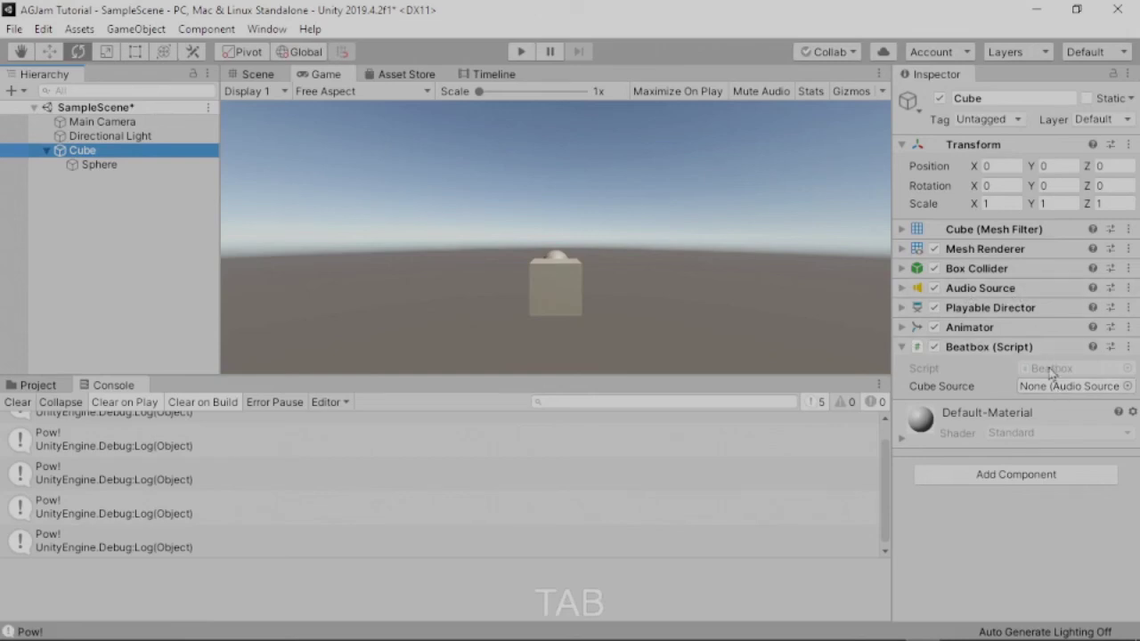
drag(986, 296, 1059, 402)
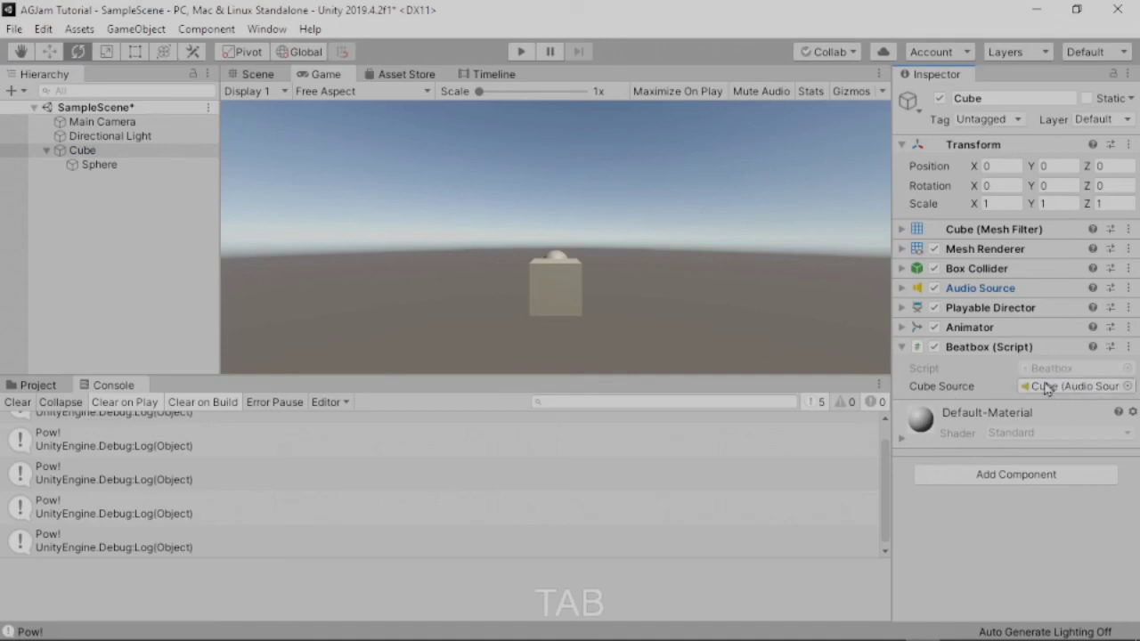
Compare the cubeSource variable in Visual Studio with the Cube Source assignment in Unity, and return to the code
key(alt+Tab)
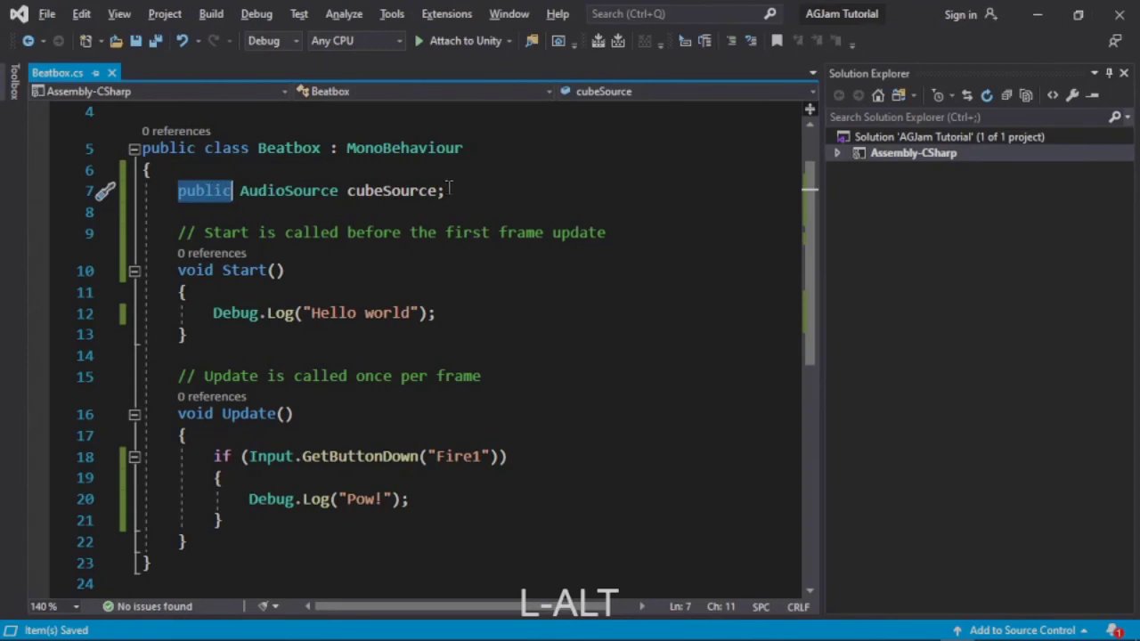
double_click(421, 194)
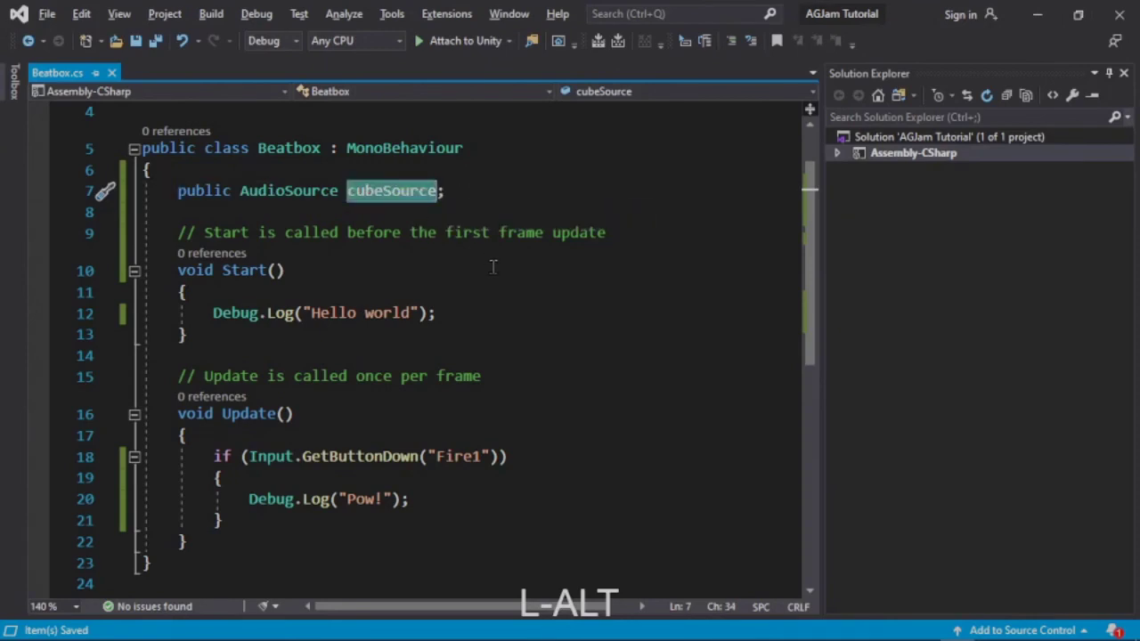
key(alt+Tab)
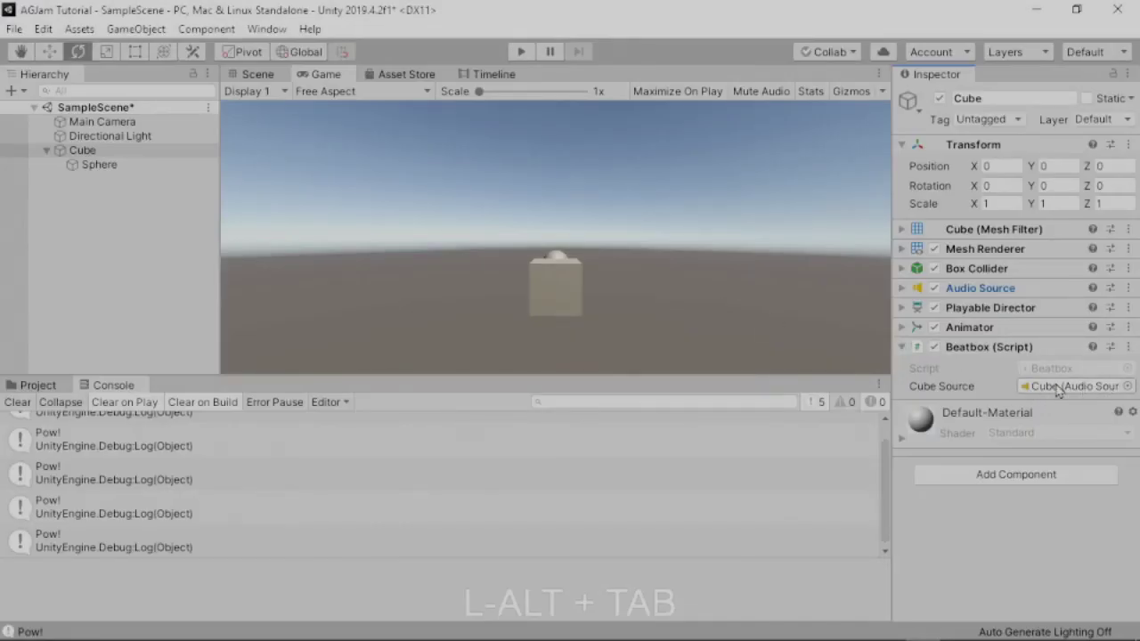
key(alt+Tab)
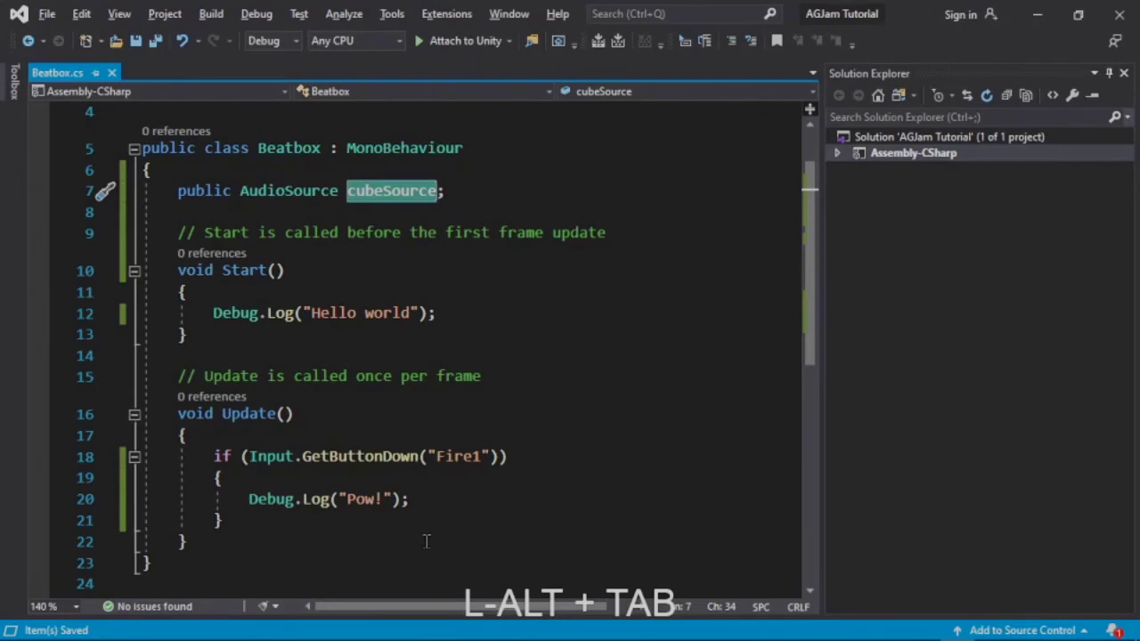
Delete the Debug.Log("Pow!"); statement from the Fire1 if block in Update
click(429, 504)
key(ctrl+shift+Left)
key(ctrl+shift+Left)
key(ctrl+shift+Left)
key(ctrl+shift+Left)
key(ctrl+shift+Left)
key(ctrl+shift+Left)
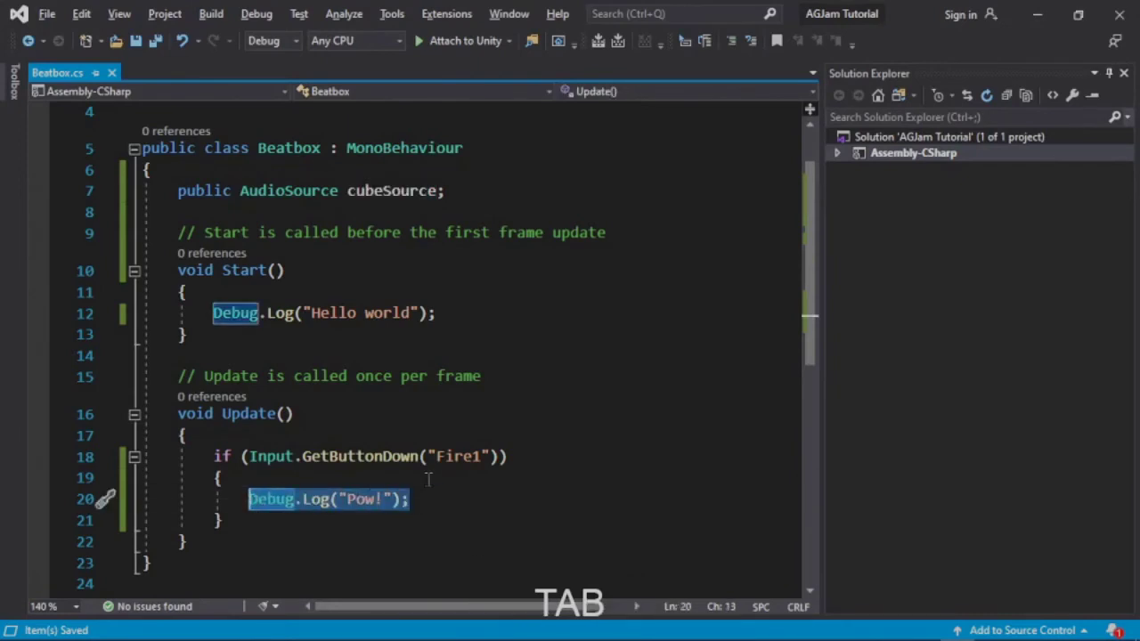
key(BackSpace)
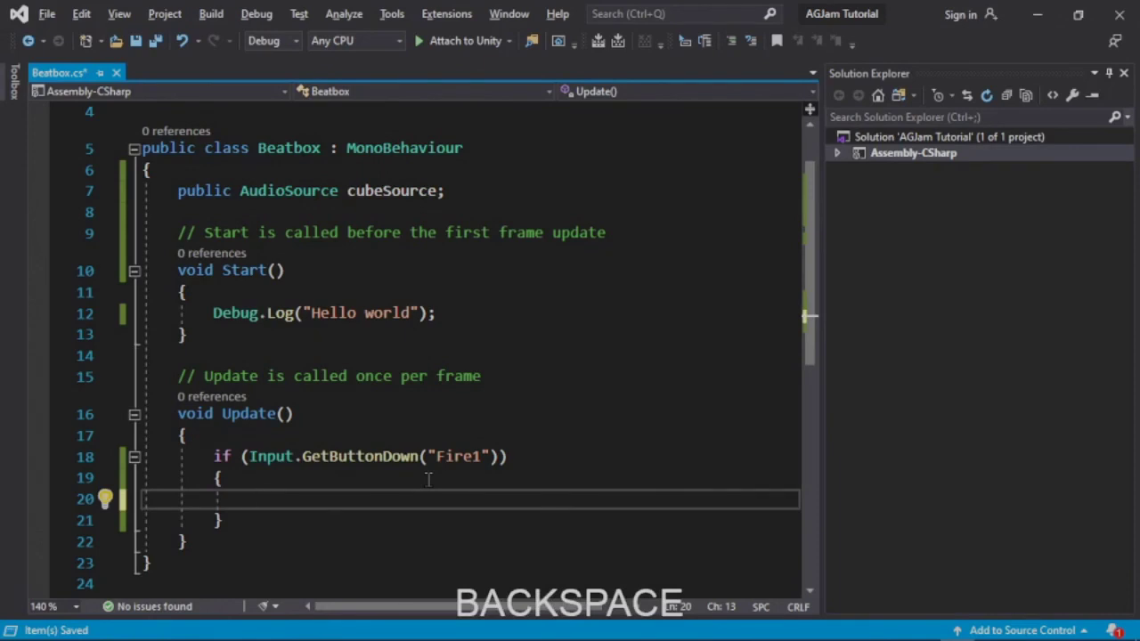
Write the call cubeSource.PlayOneShot() inside the Fire1 if block, leaving its argument empty
text(cube)
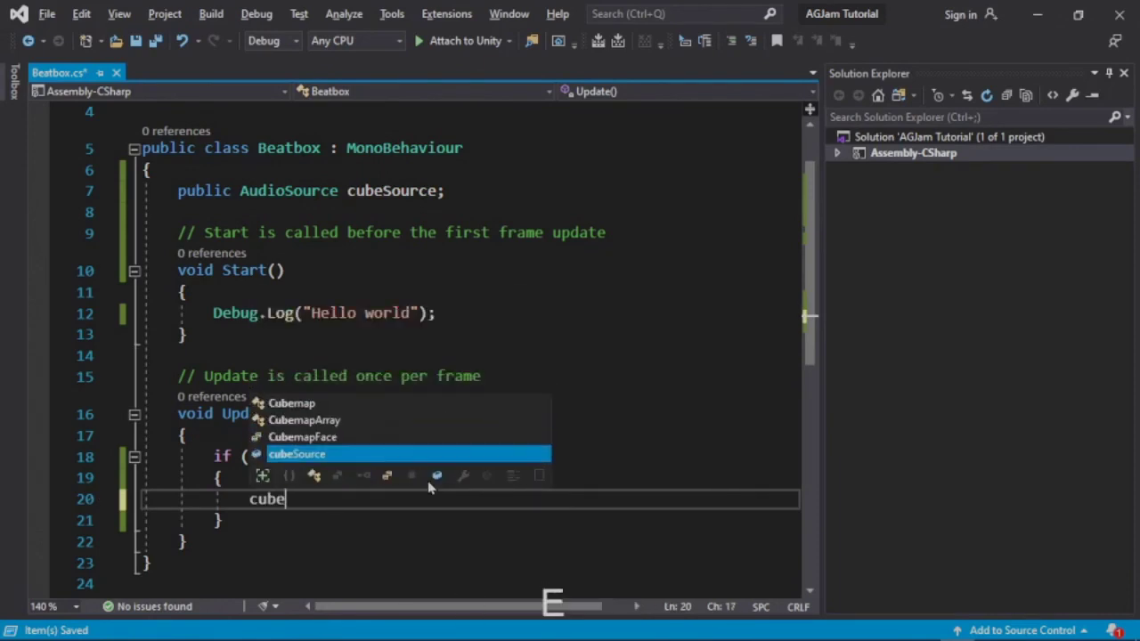
text(Source.)
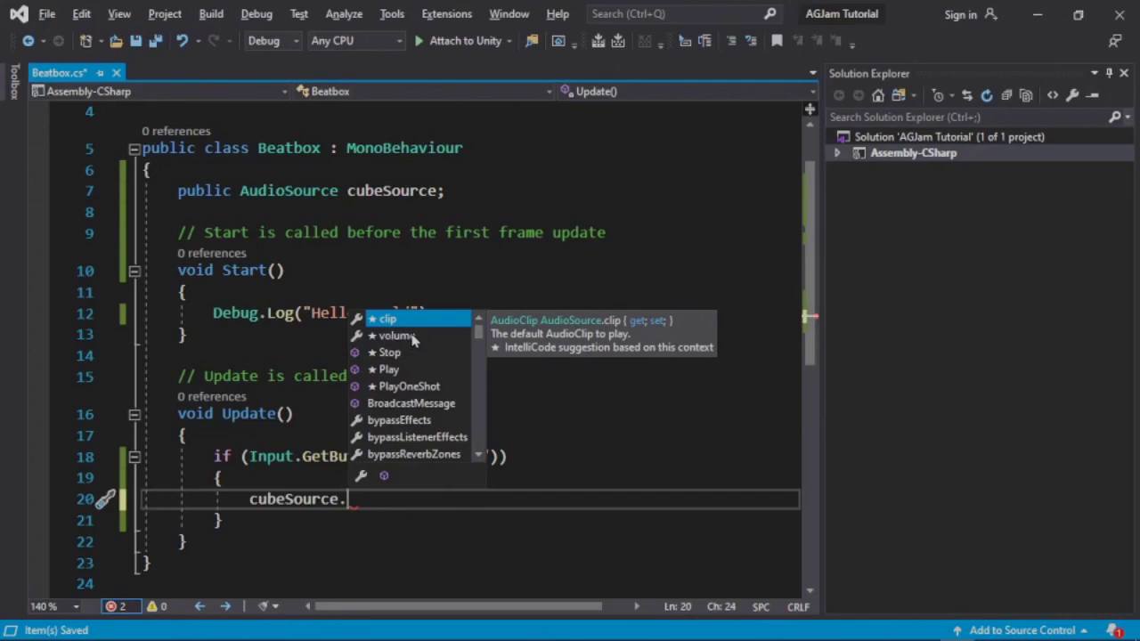
click(405, 386)
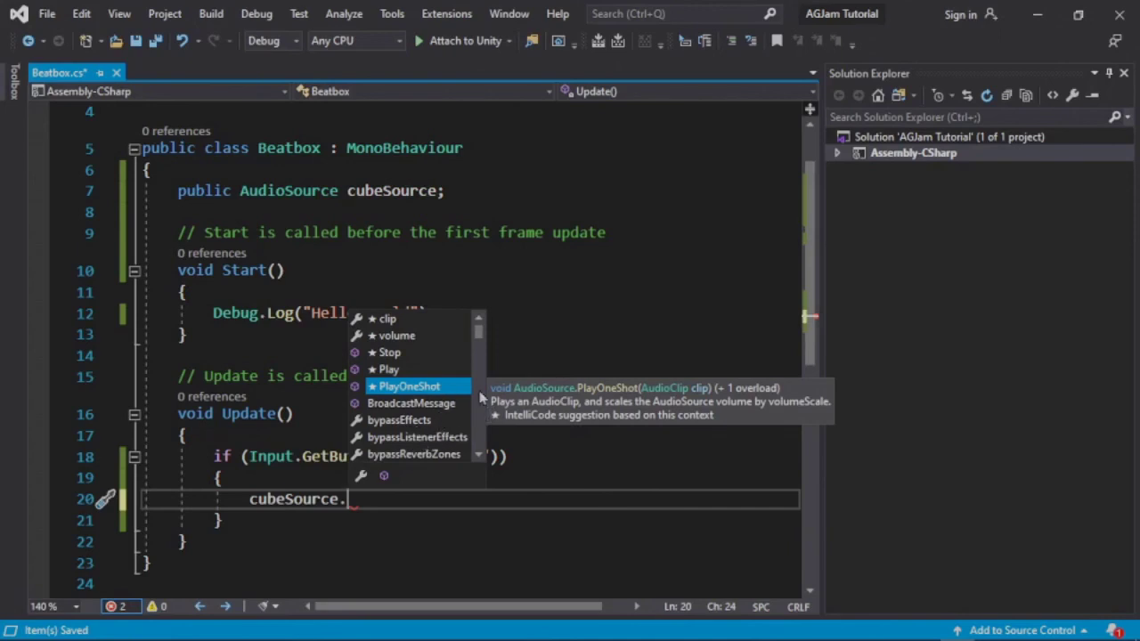
double_click(436, 383)
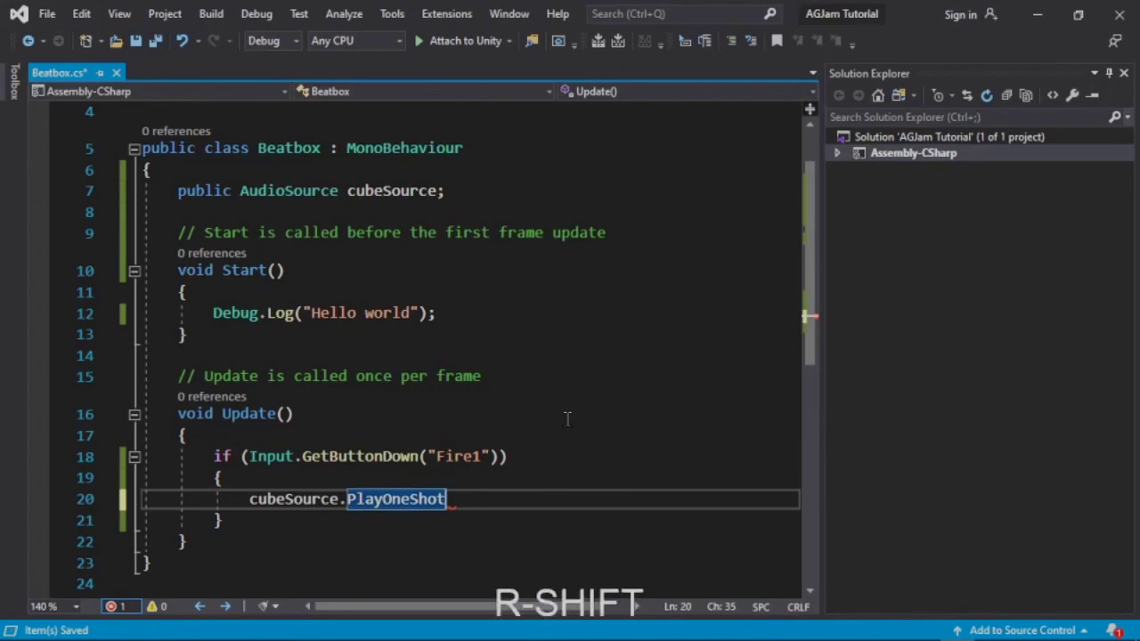
text(()
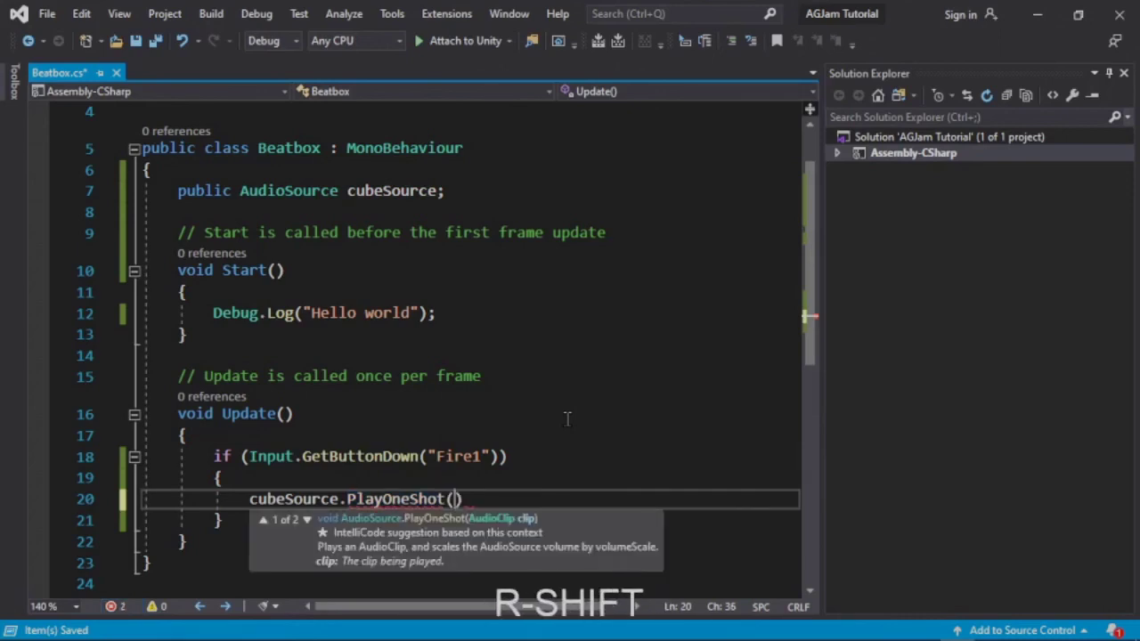
click(489, 499)
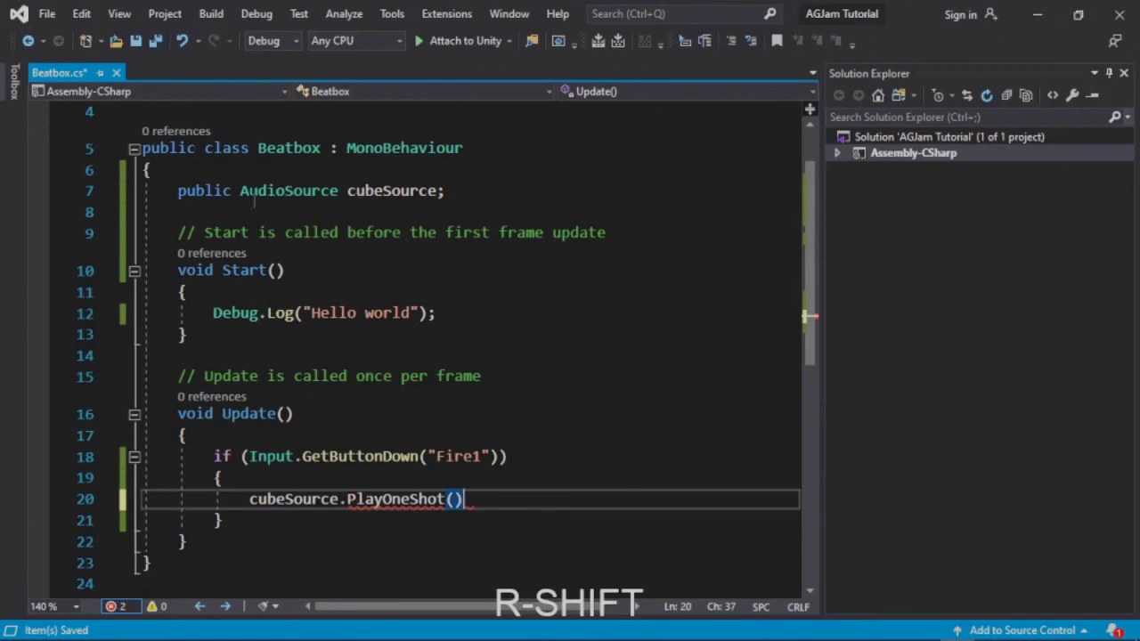
Declare a public AudioClip variable named fire1Clip below the cubeSource declaration, and save the script
click(458, 192)
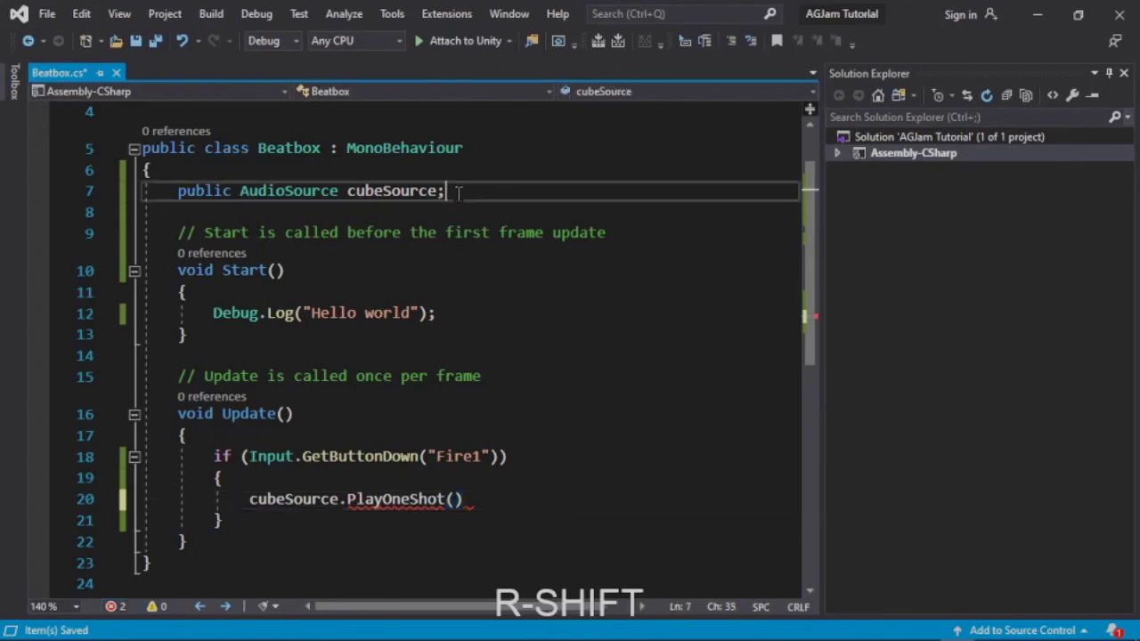
key(Return)
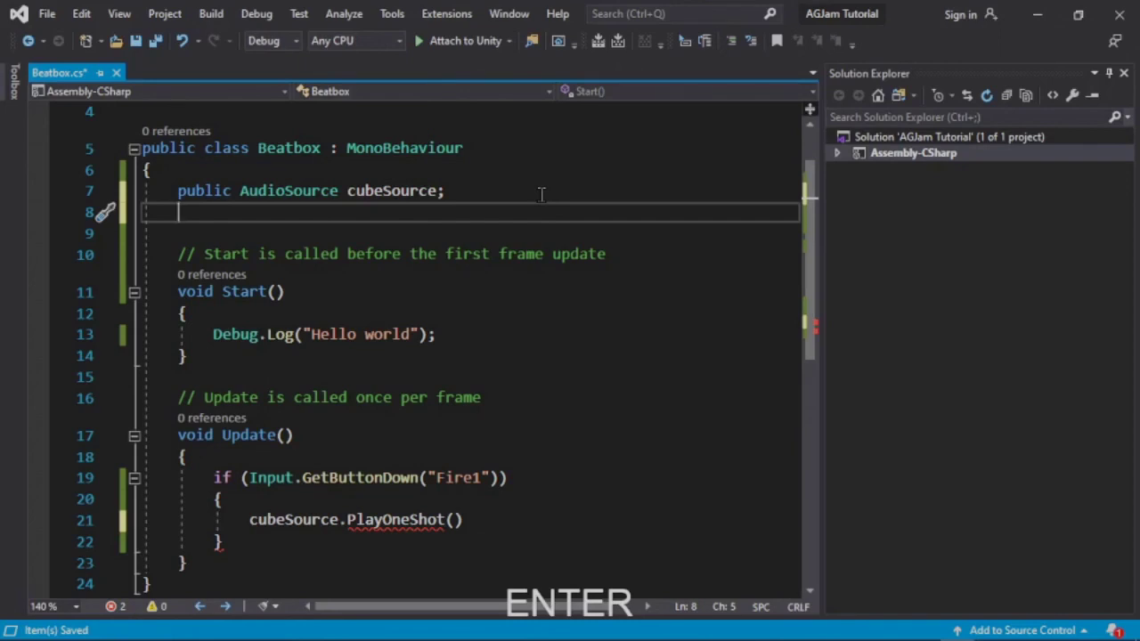
text(pub)
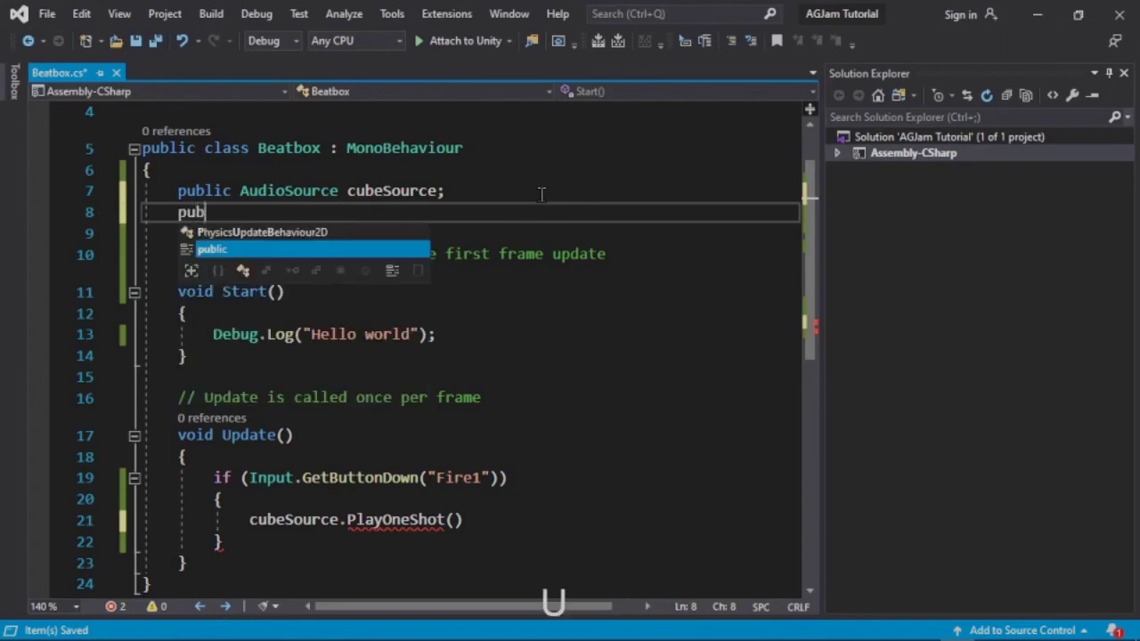
text(lic )
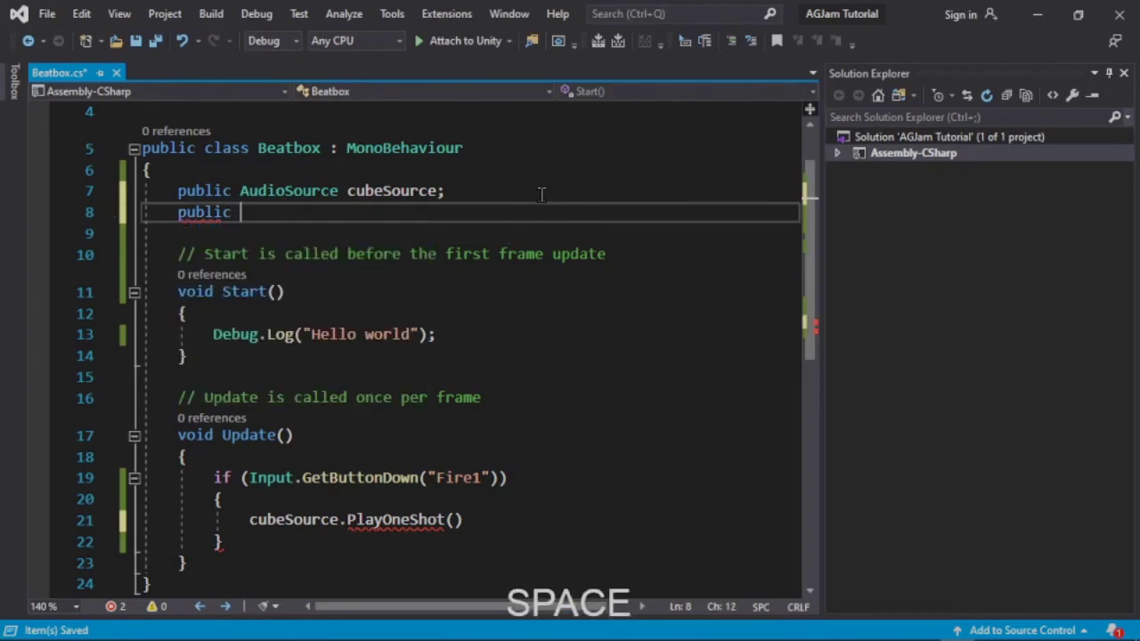
text(Audio)
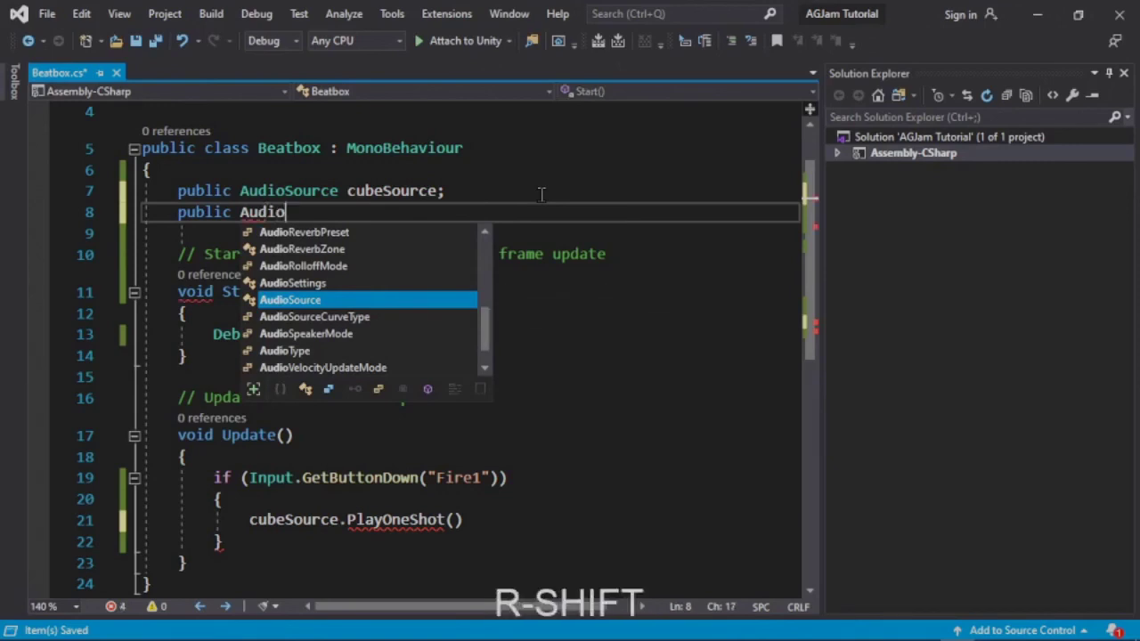
text(Clip)
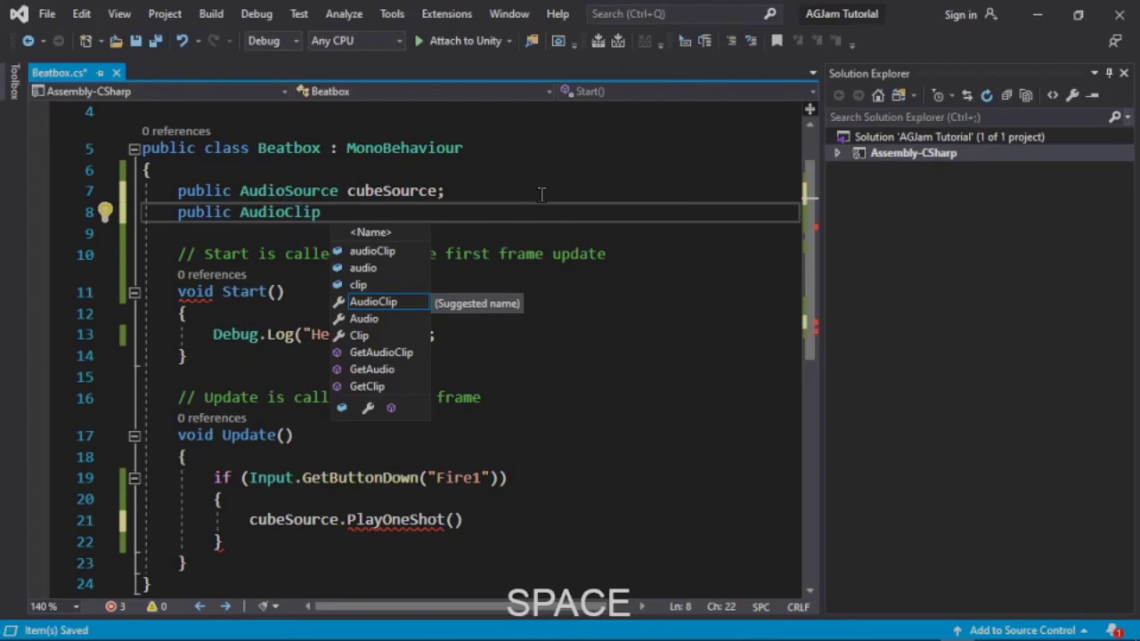
text(fir)
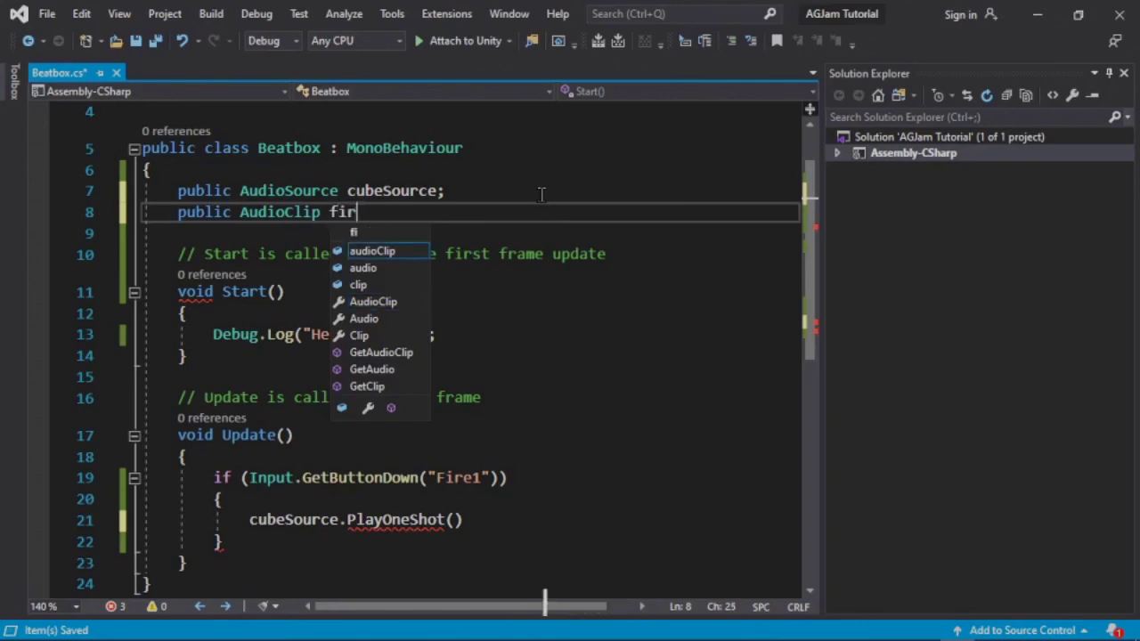
text(e1Clip;)
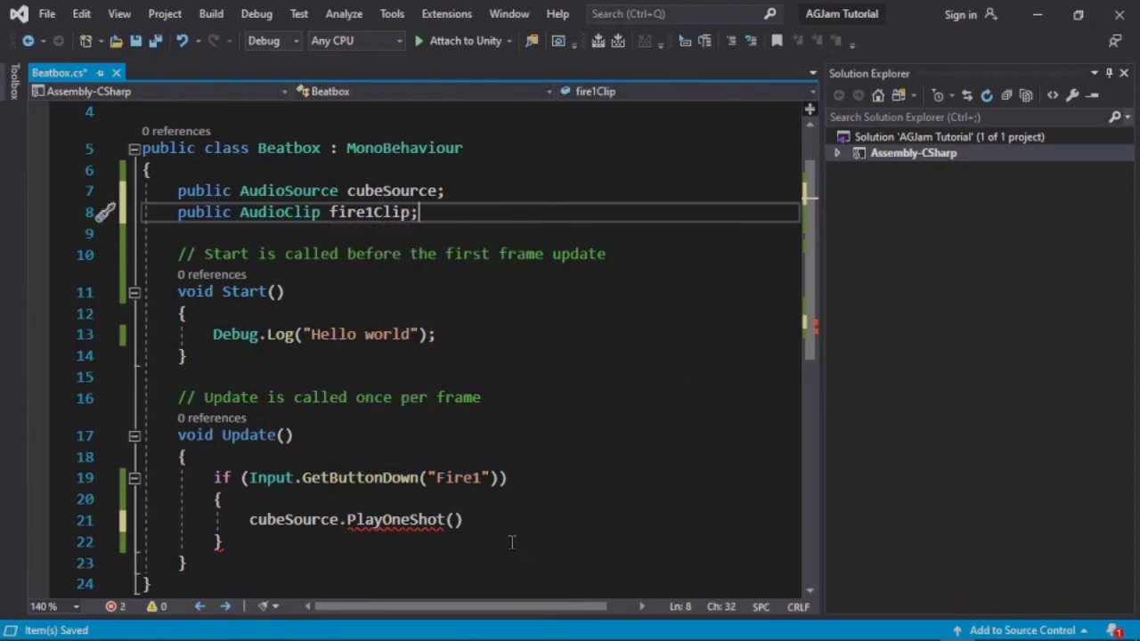
mouse_move(453, 520)
key(ctrl+s)
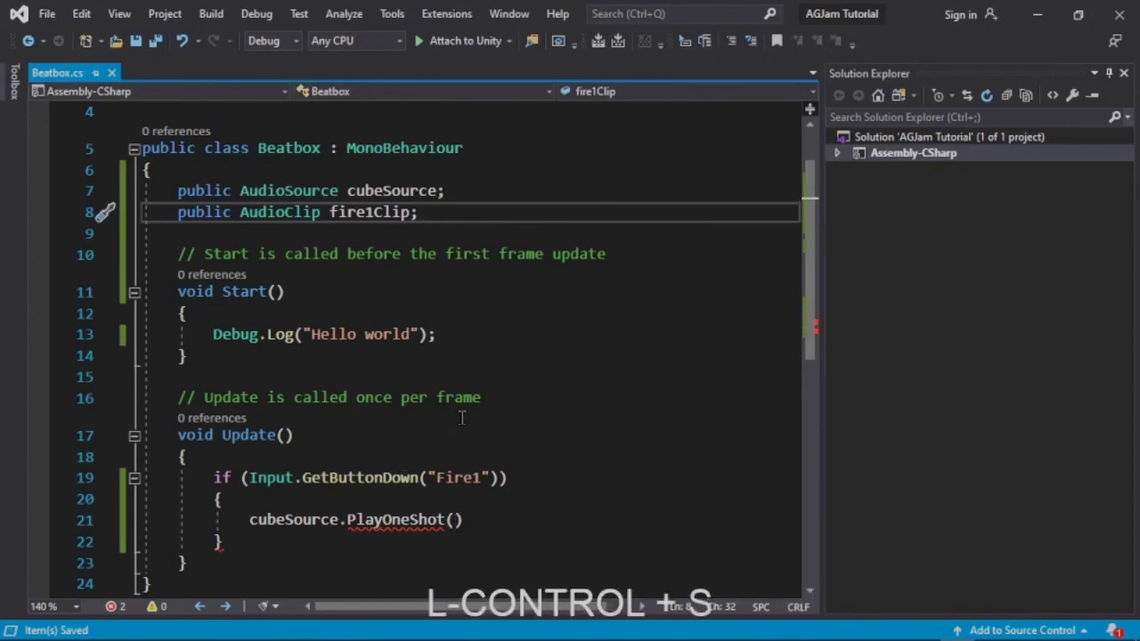
Check Unity's Console for errors in the Beatbox script, and return to the code in Visual Studio
mouse_move(414, 521)
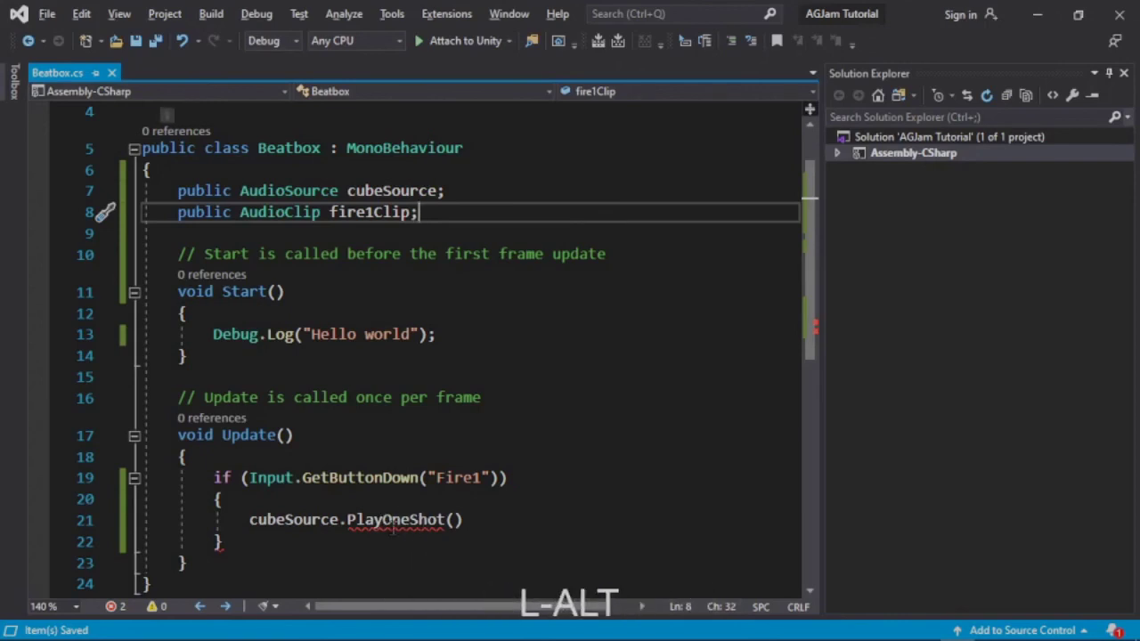
key(alt+Tab)
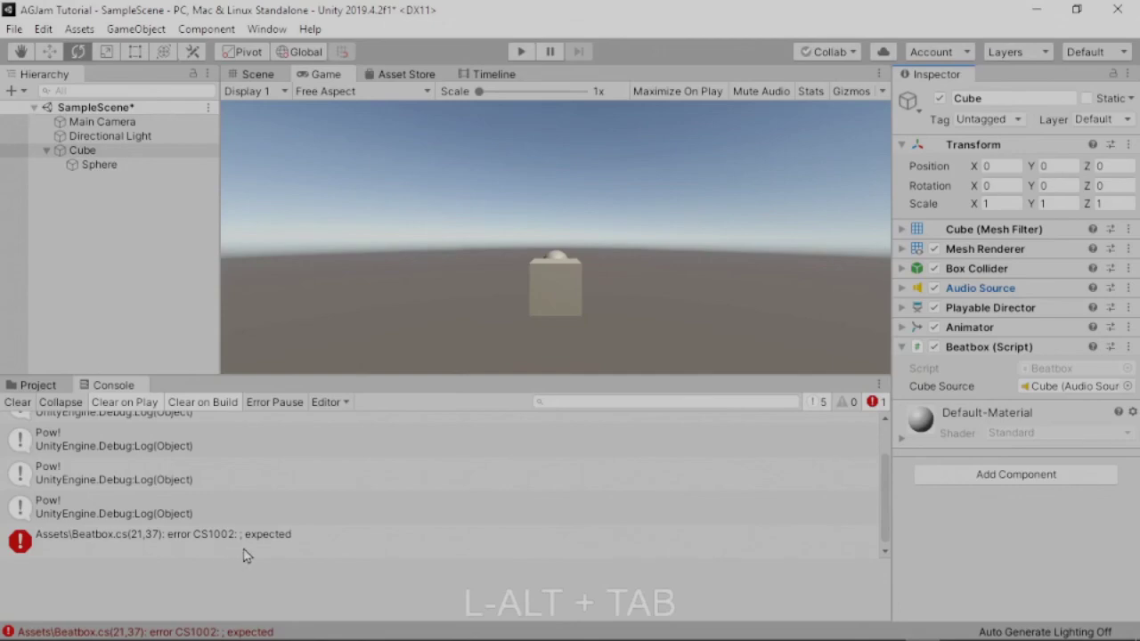
key(alt+Tab)
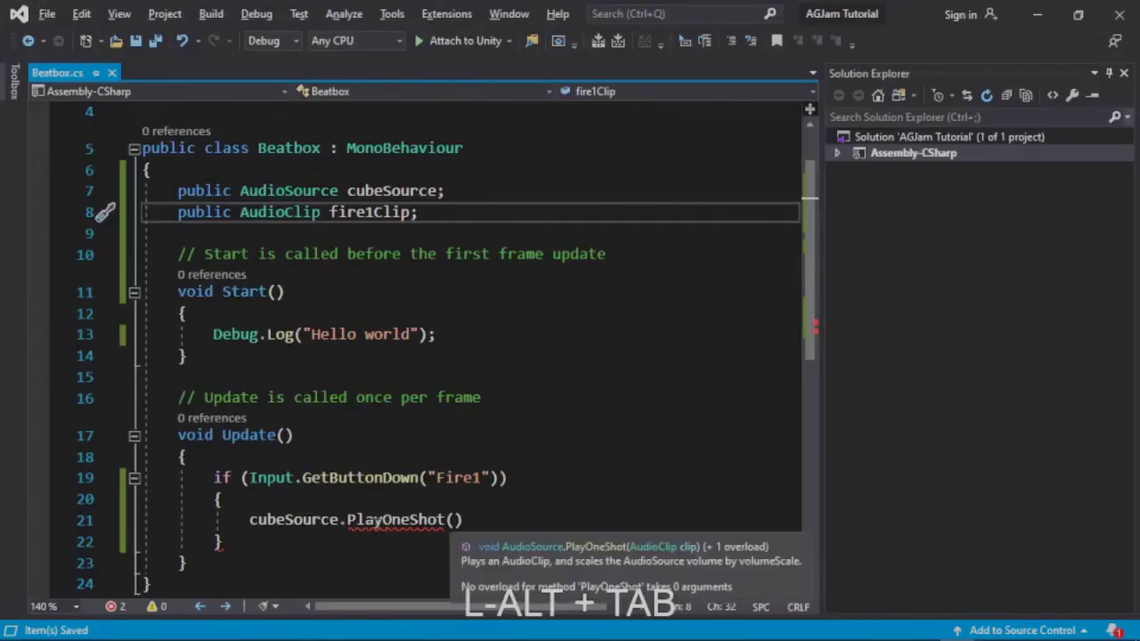
Pass fire1Clip as the argument of the cubeSource.PlayOneShot call in the Fire1 if block
click(455, 519)
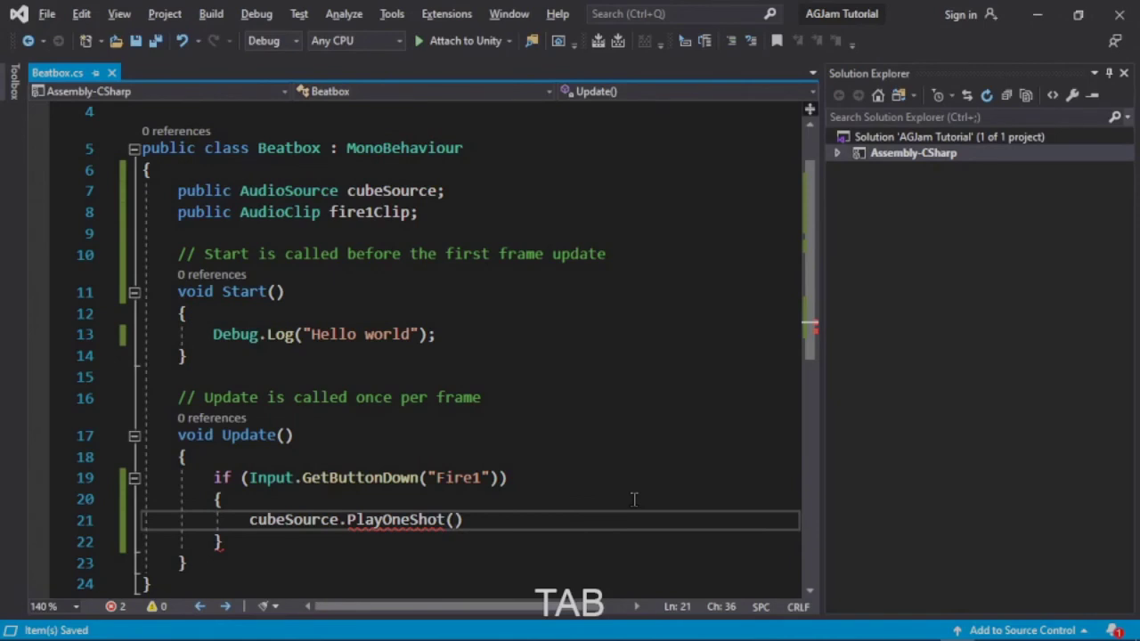
text(fire1c)
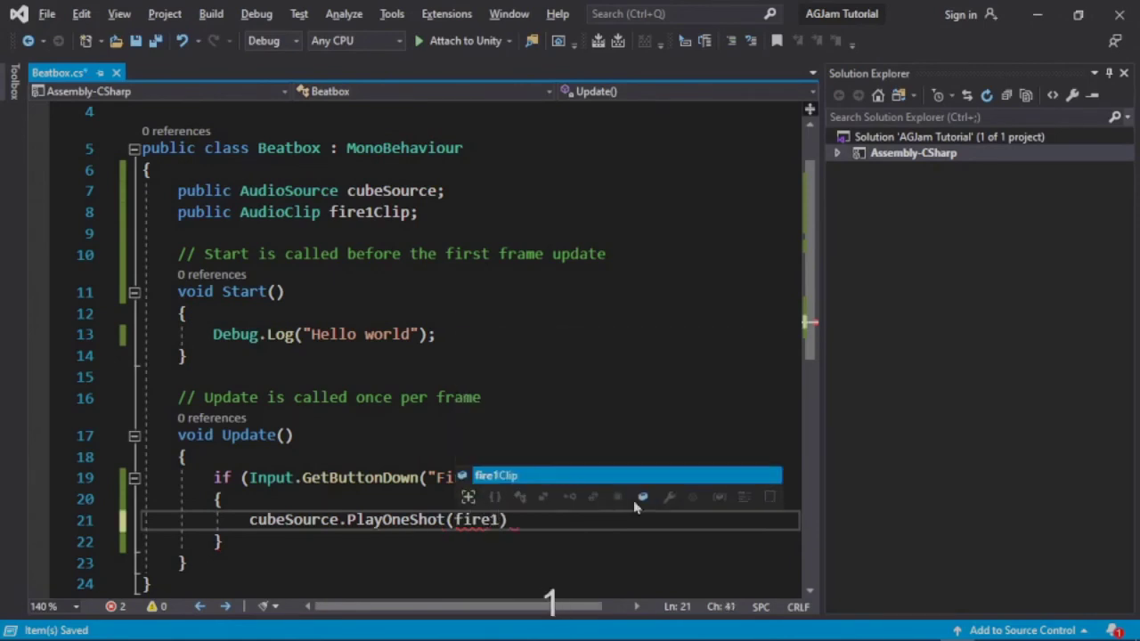
key(BackSpace)
text(Clip)
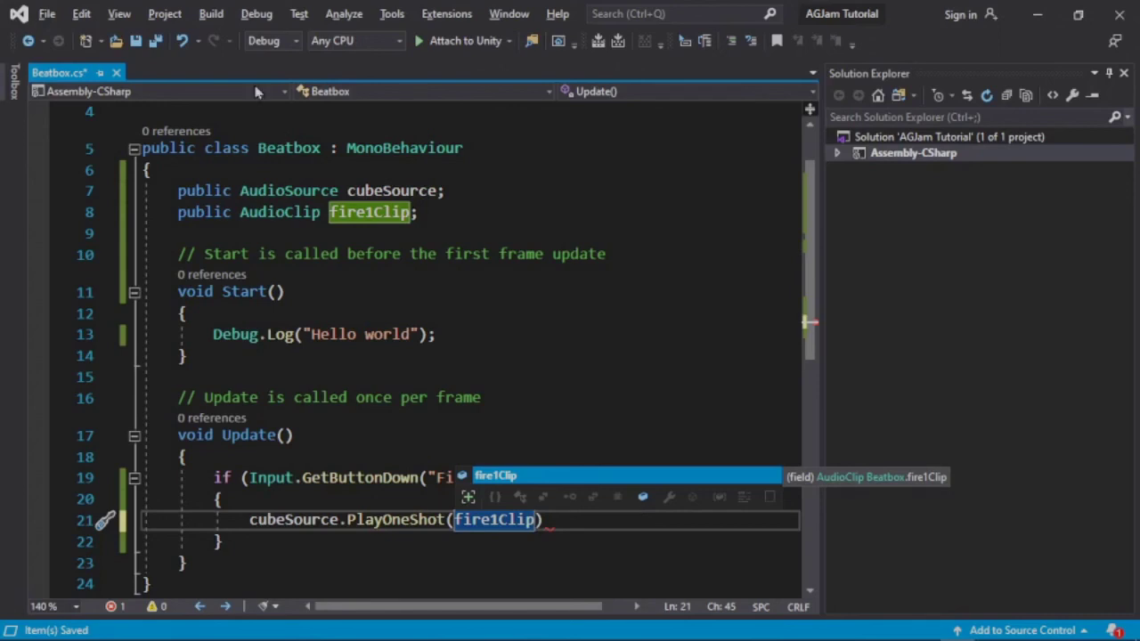
Try the lowercase spelling fire1clip in the PlayOneShot argument, and restore the capital C
key(Left)
key(Left)
key(Left)
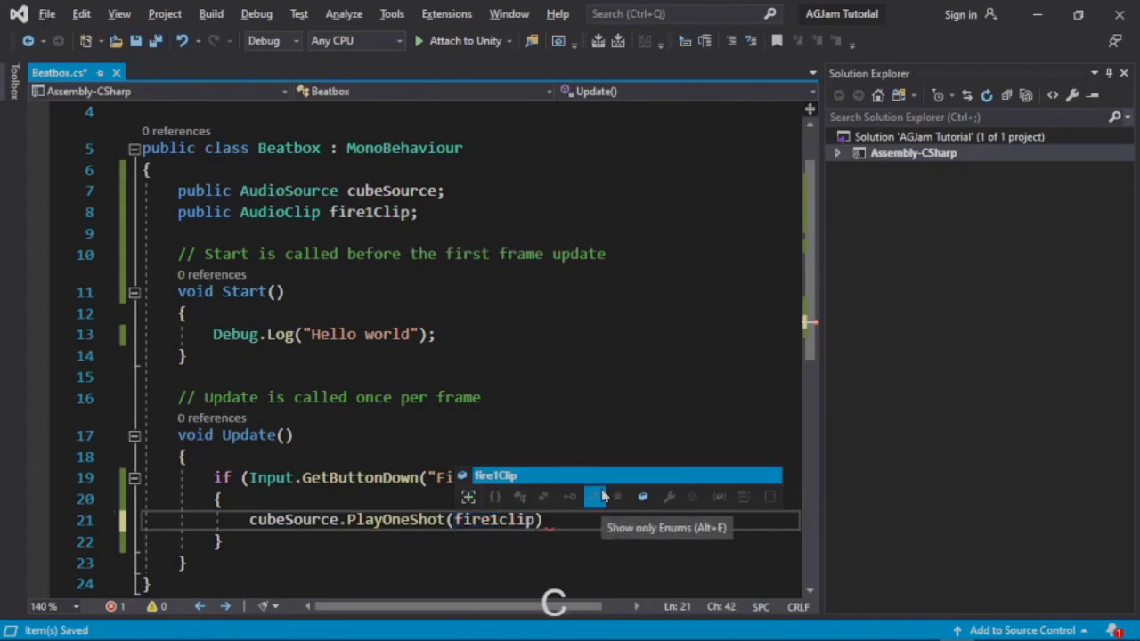
key(BackSpace)
text(c)
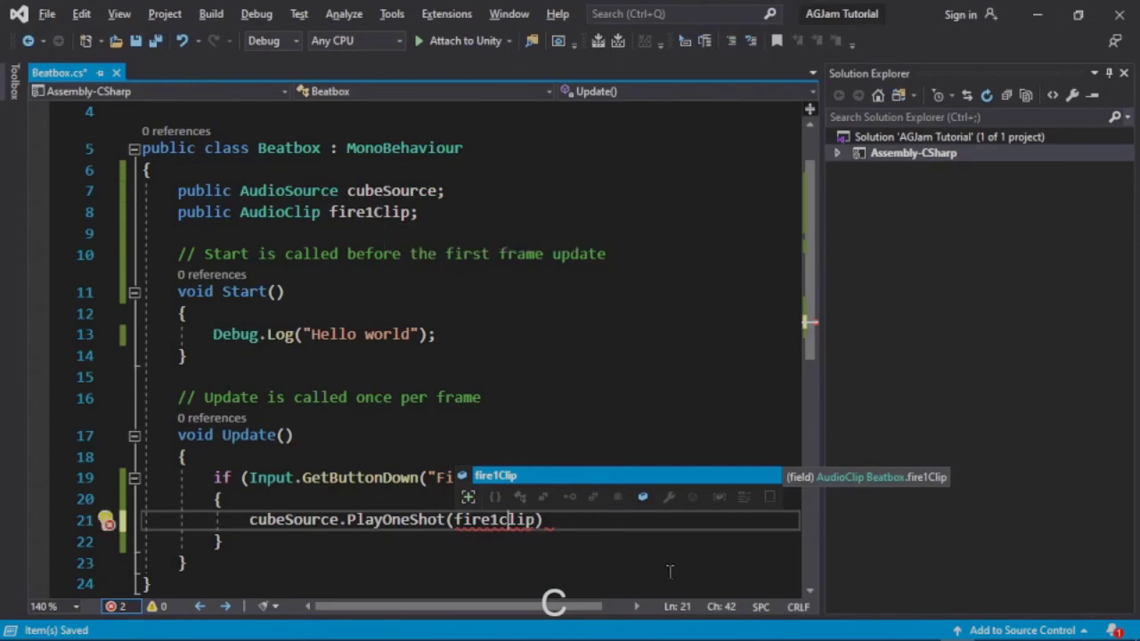
key(BackSpace)
text(C)
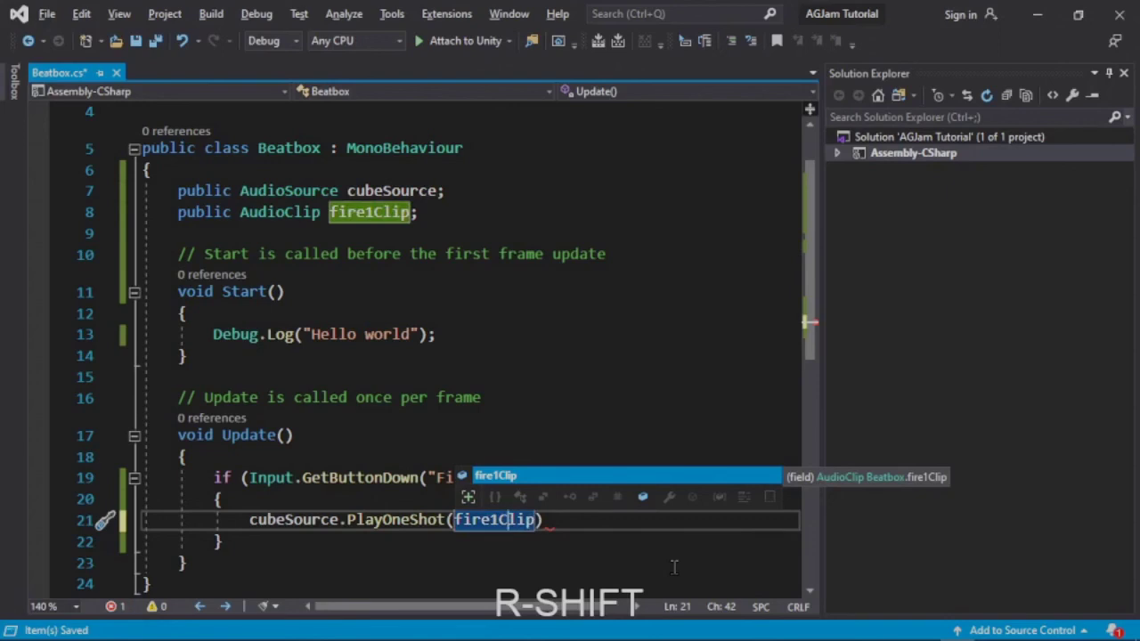
End the cubeSource.PlayOneShot(fire1Clip) statement with a semicolon, and save the script
key(ctrl+Right)
text(;)
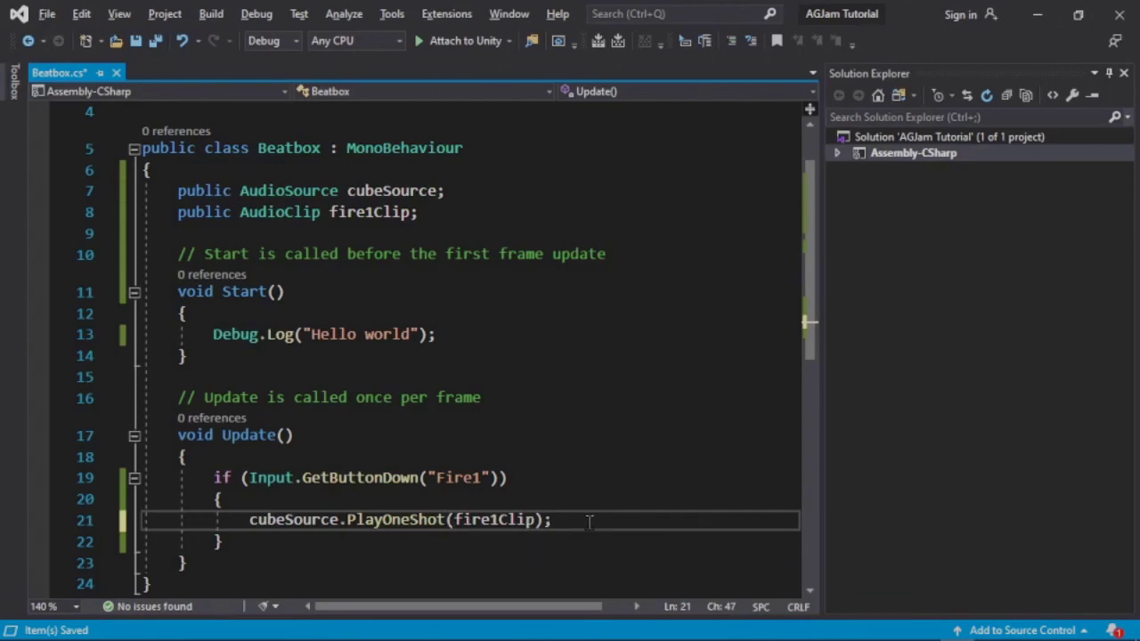
key(ctrl+s)
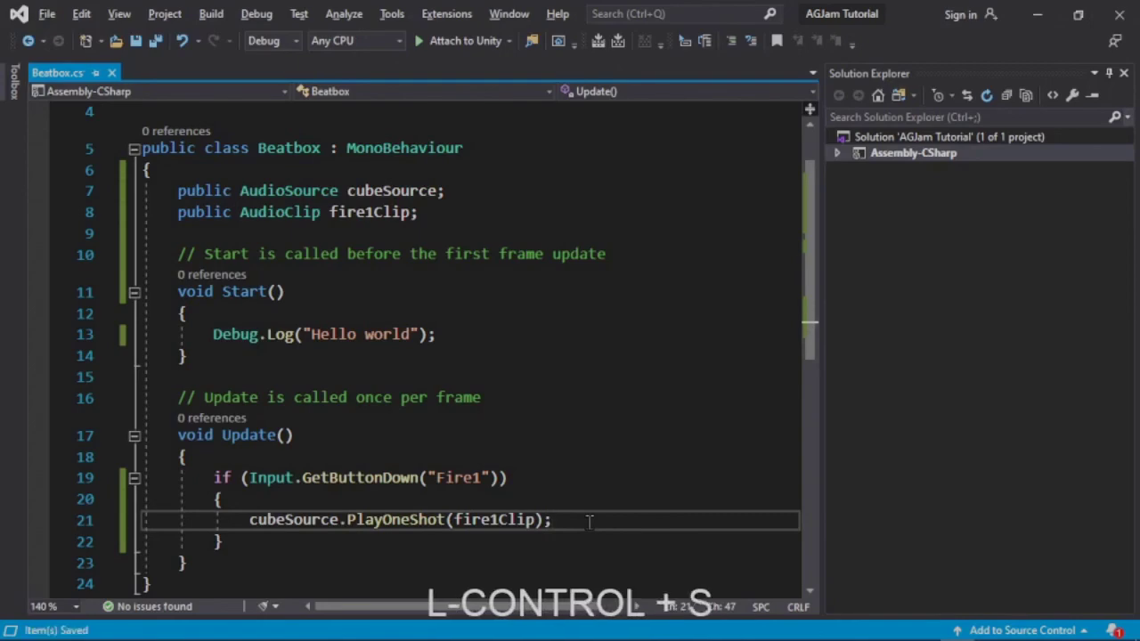
Switch to Unity and assign the pah clip from the Audio folder to the Cube's Beatbox Fire 1 Clip field
key(alt+Tab)
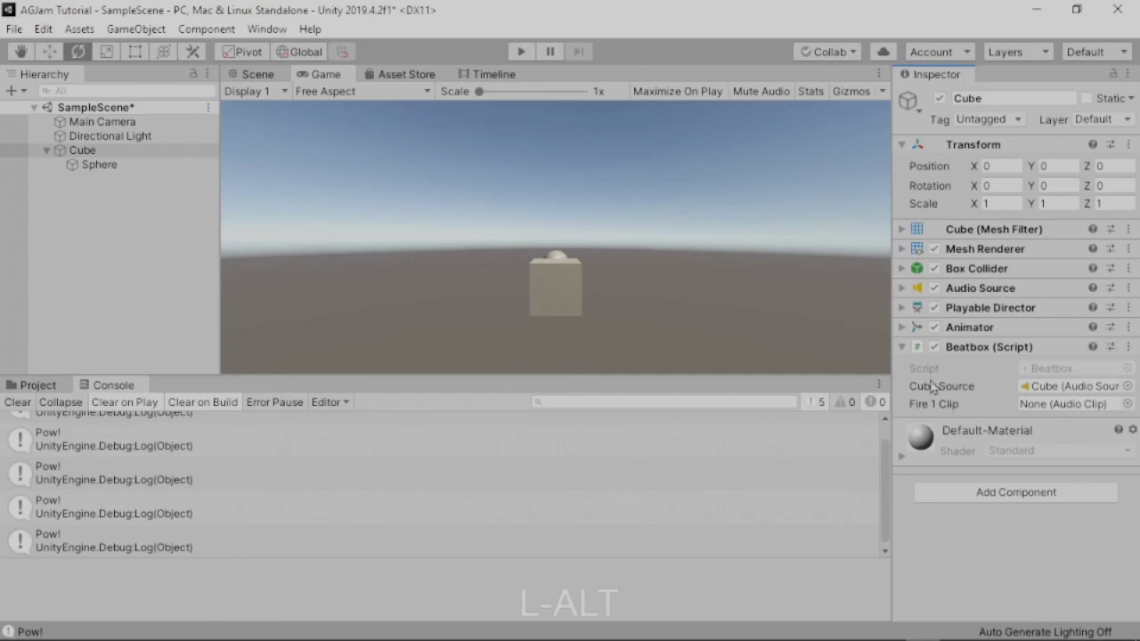
click(35, 388)
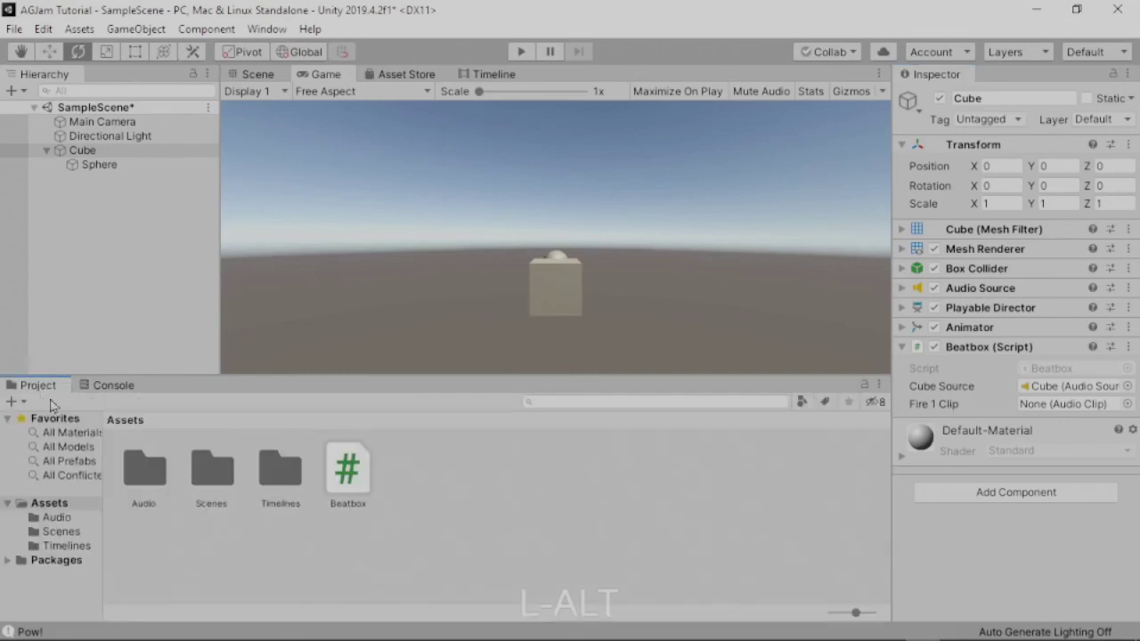
double_click(143, 483)
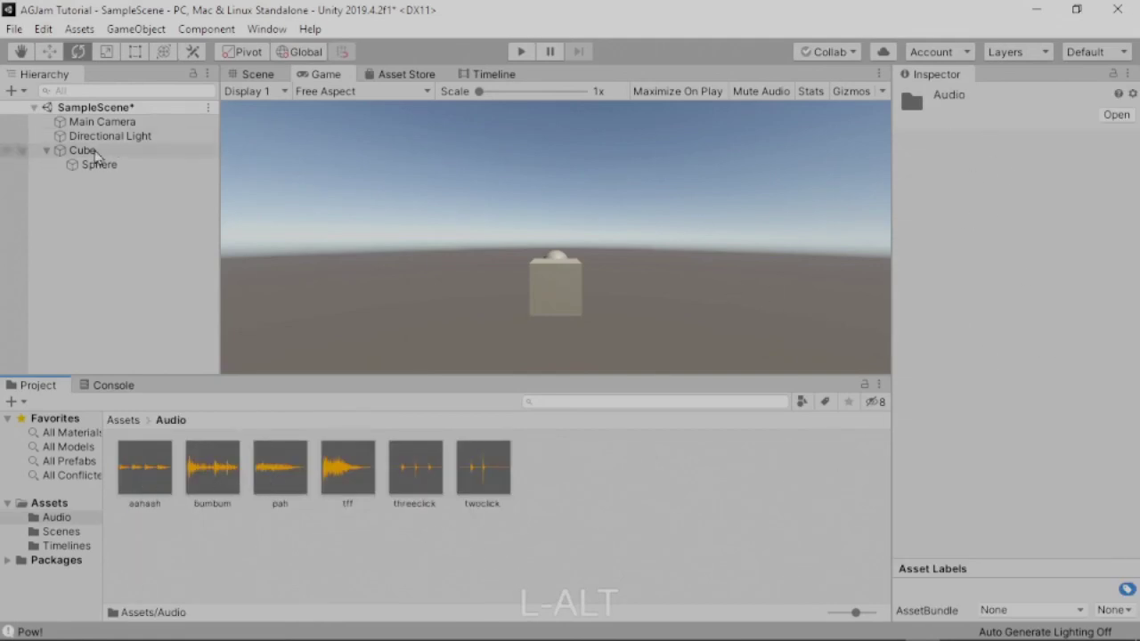
click(94, 154)
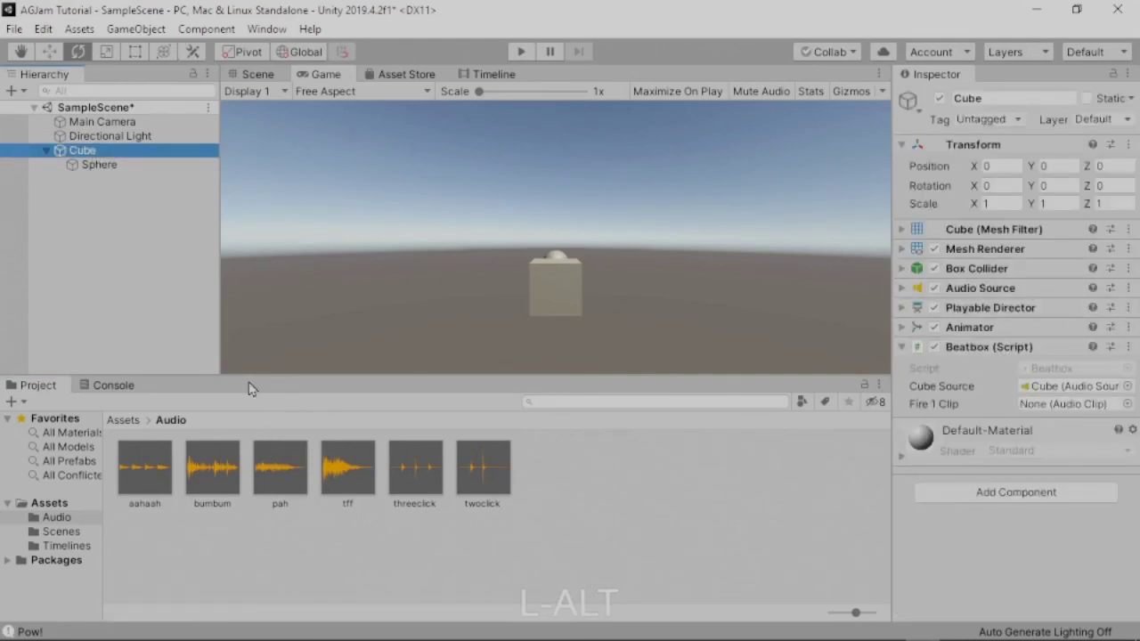
click(278, 471)
drag(276, 472, 1053, 403)
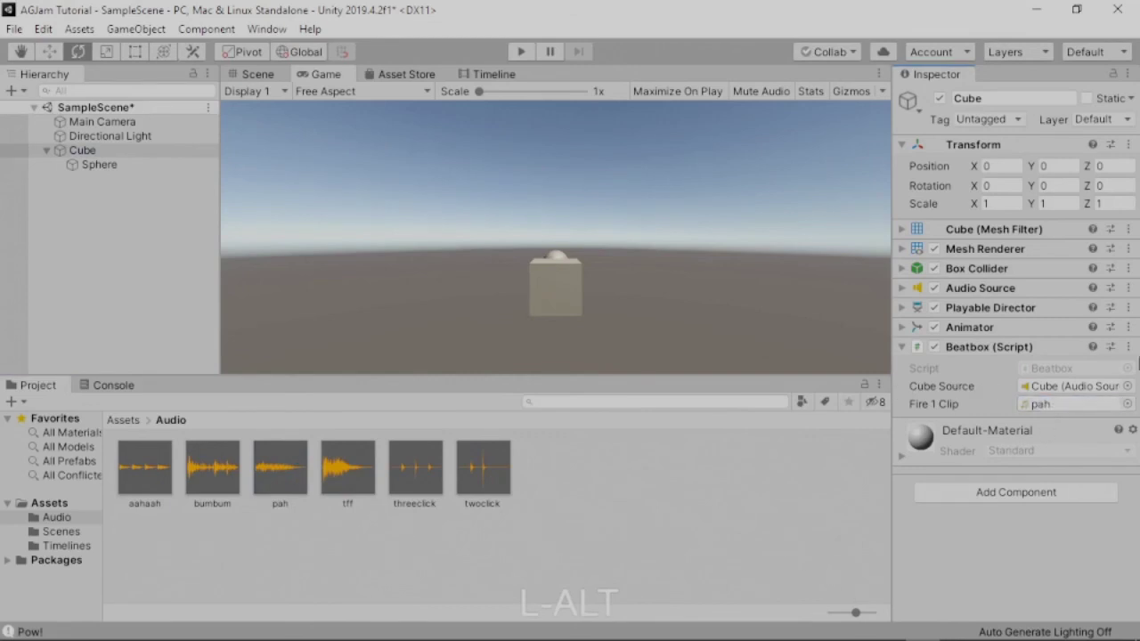
Run the scene, trigger Fire1 to test the clip playback, and stop the scene
click(521, 52)
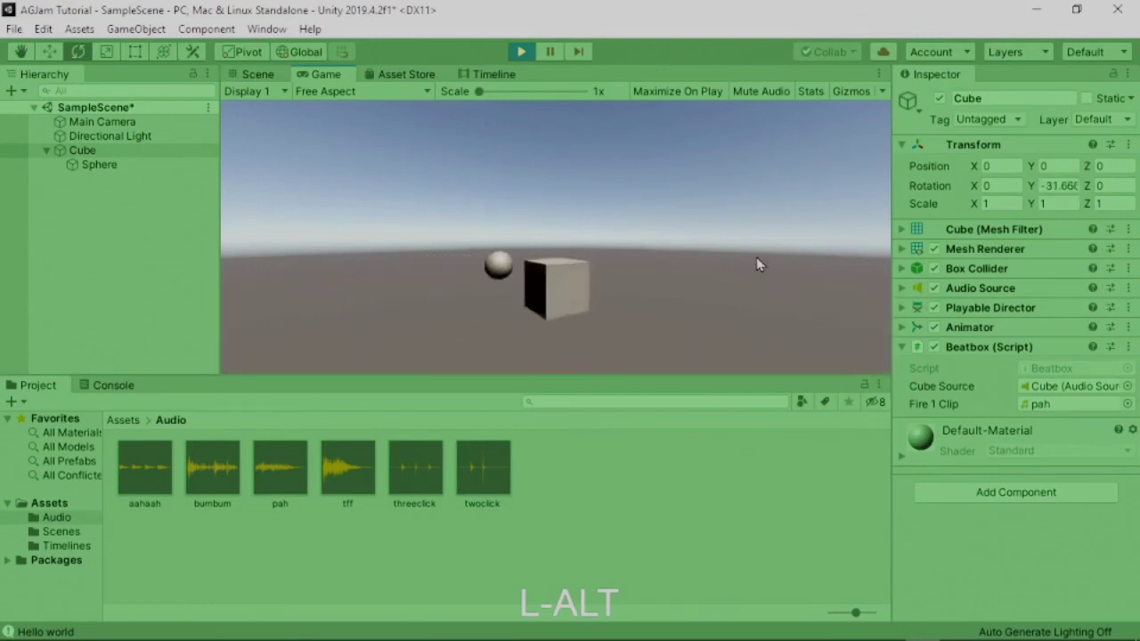
key(ctrl)
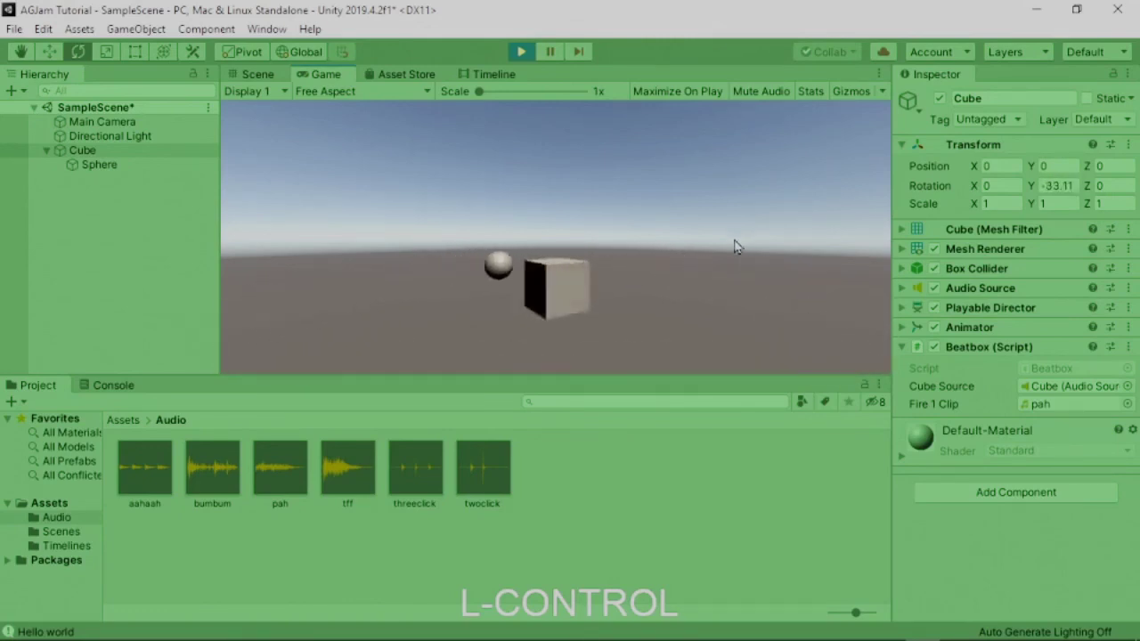
click(521, 51)
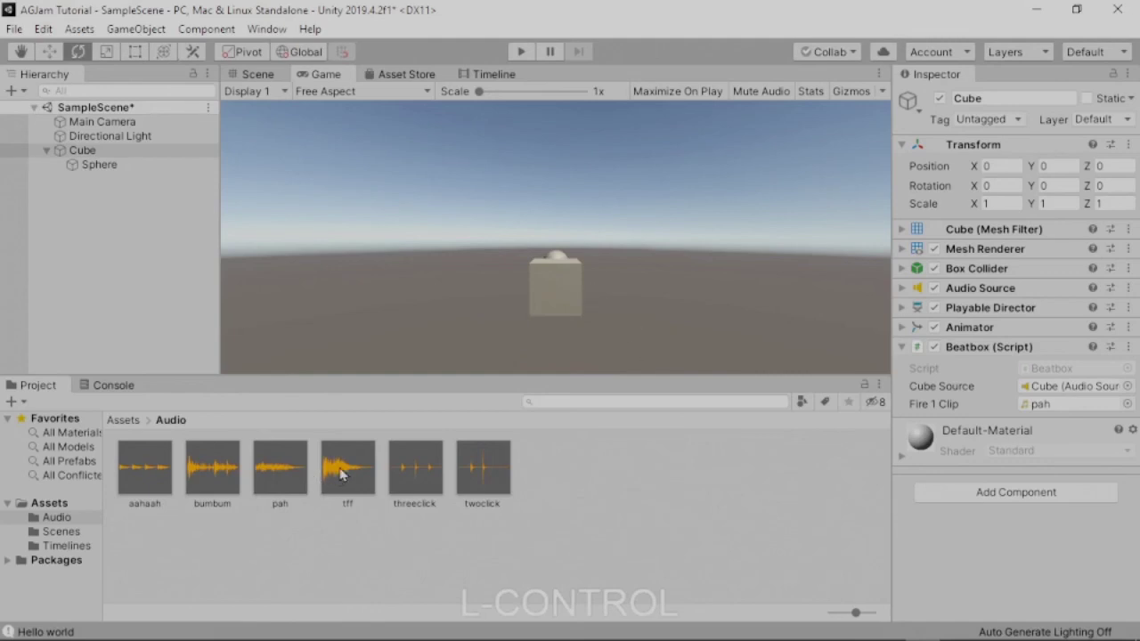
Switch to Visual Studio and duplicate the public AudioClip fire1Clip declaration on the line directly below it
key(alt+Tab)
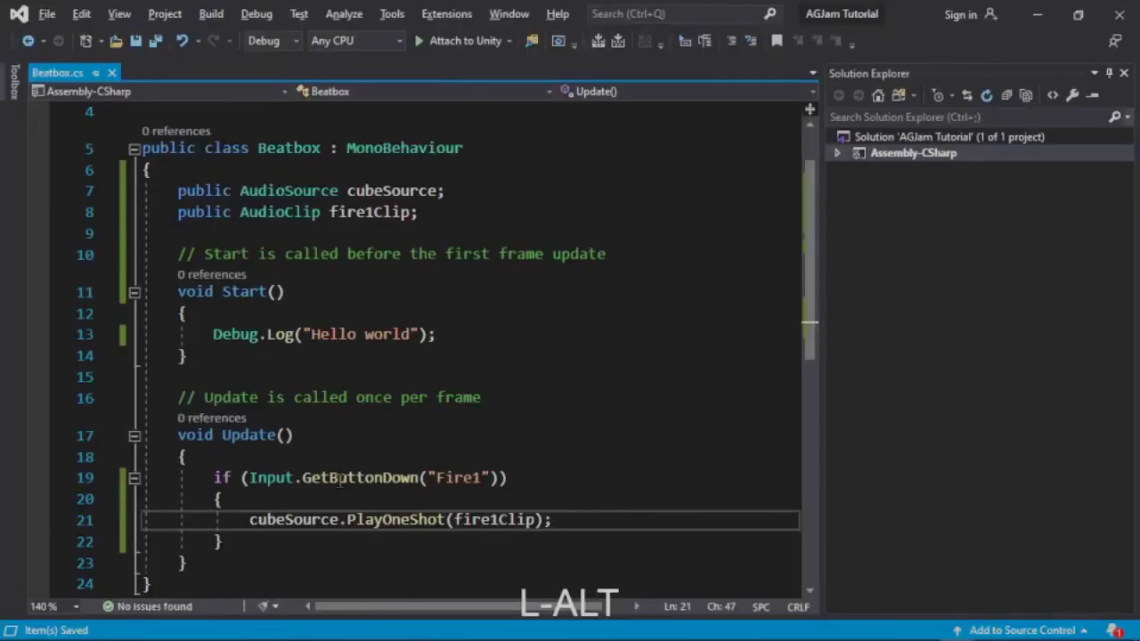
scroll(340, 479, down, 1)
scroll(360, 364, up, 1)
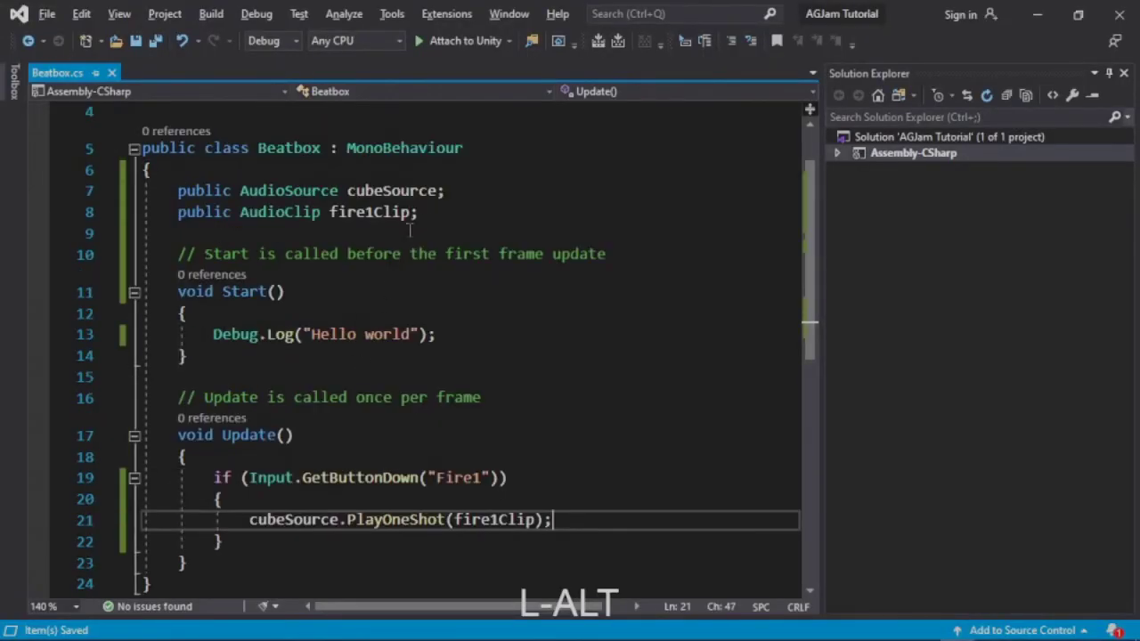
click(464, 195)
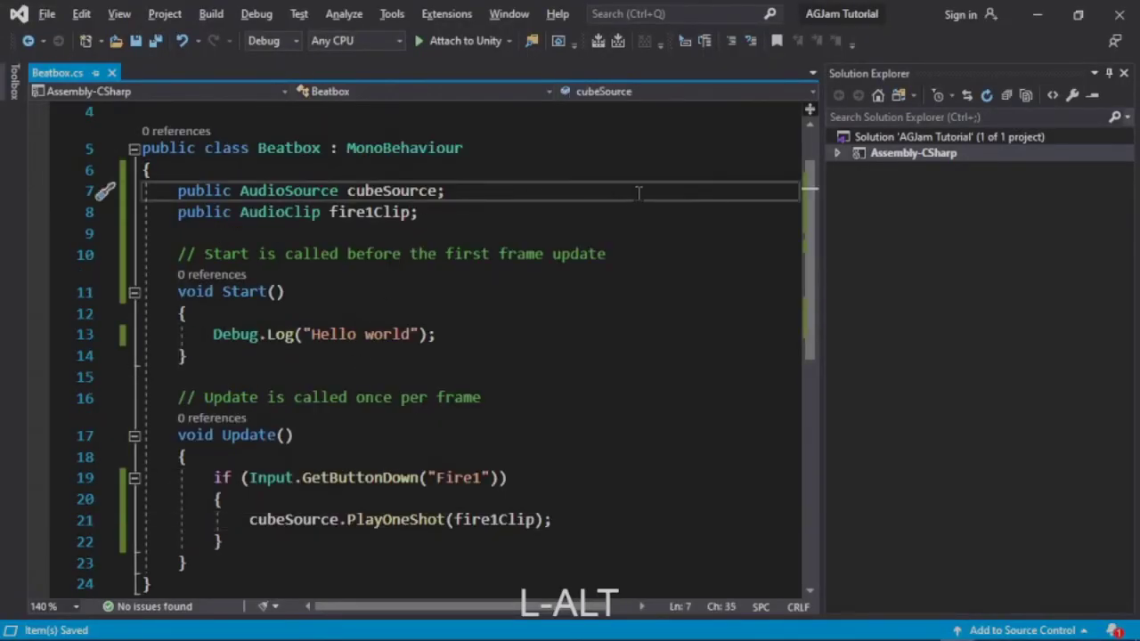
key(Right)
key(Up)
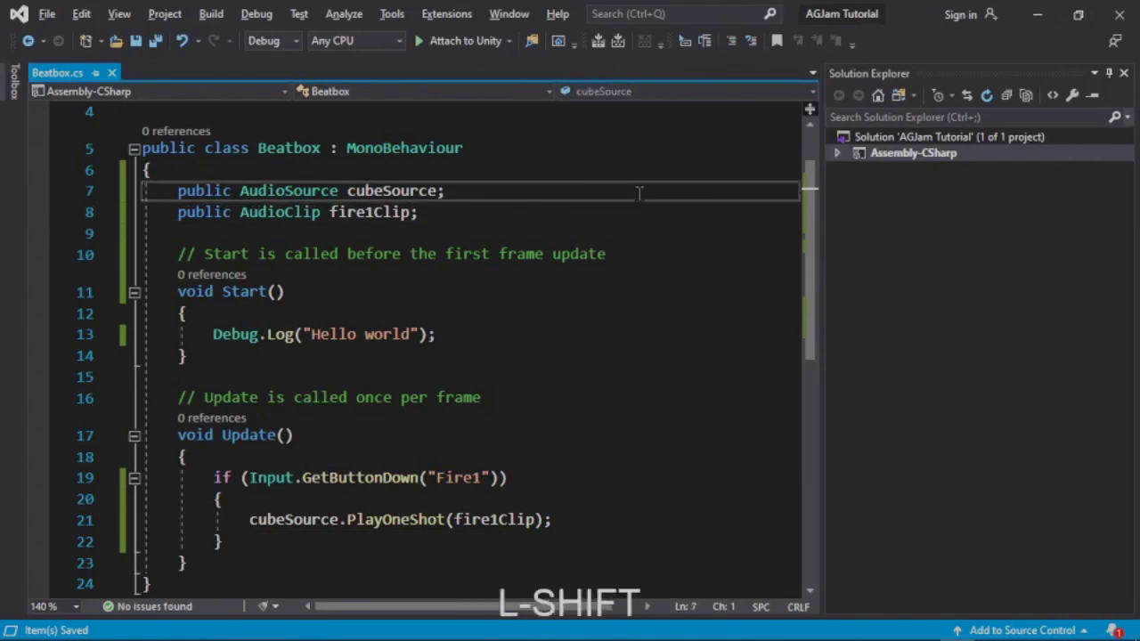
key(Down)
key(Left)
key(Left)
key(ctrl+shift+Left)
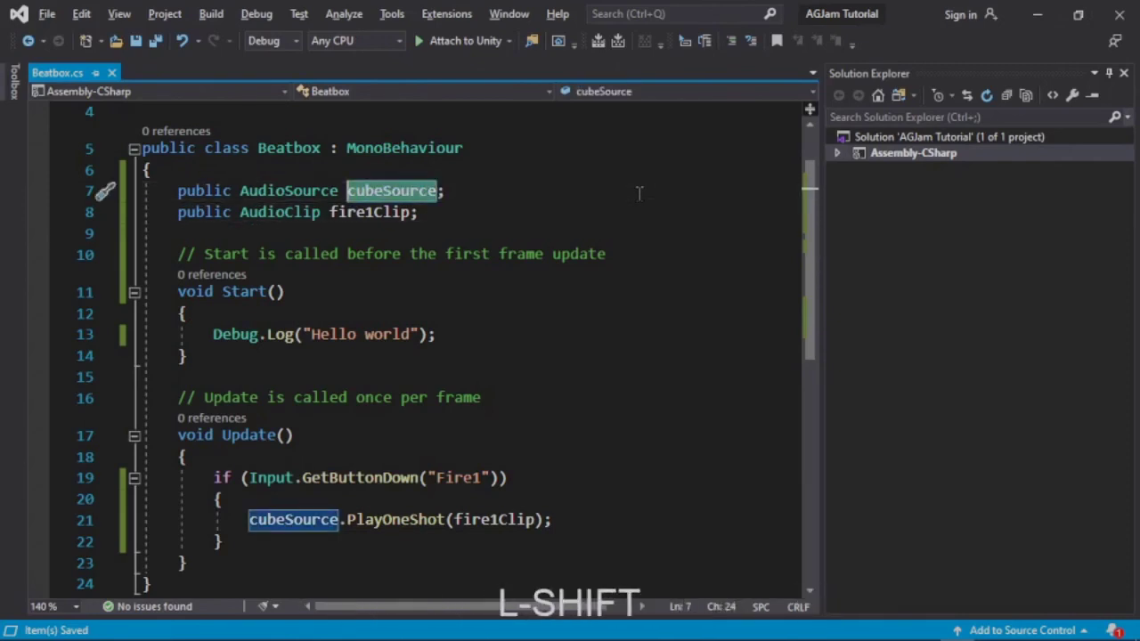
key(Up)
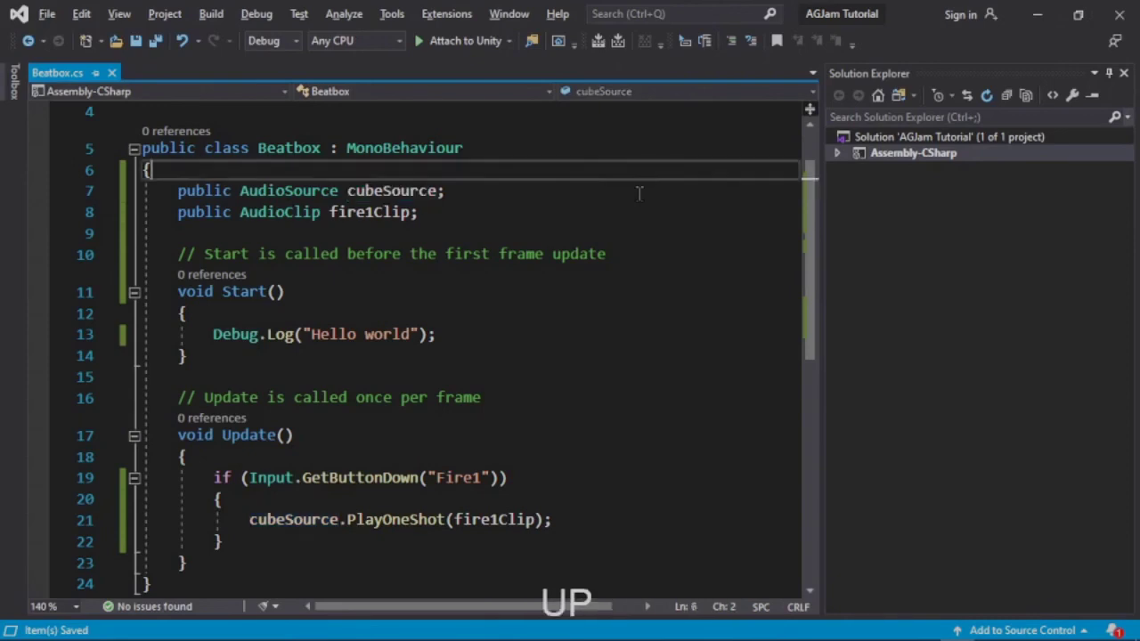
key(Right)
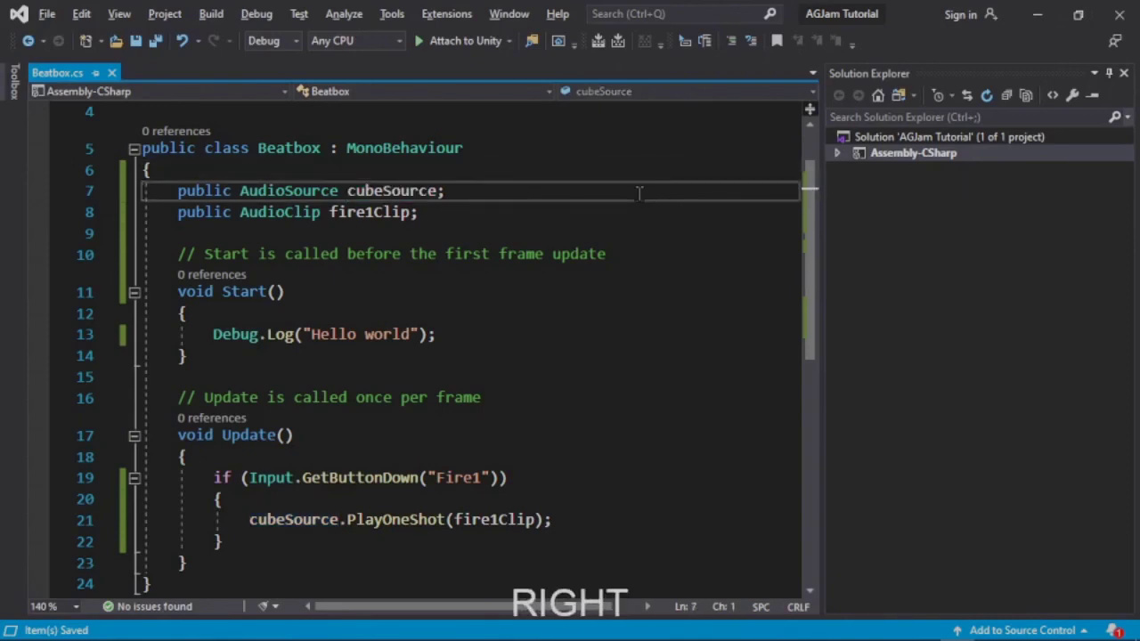
key(shift+Down)
key(Down)
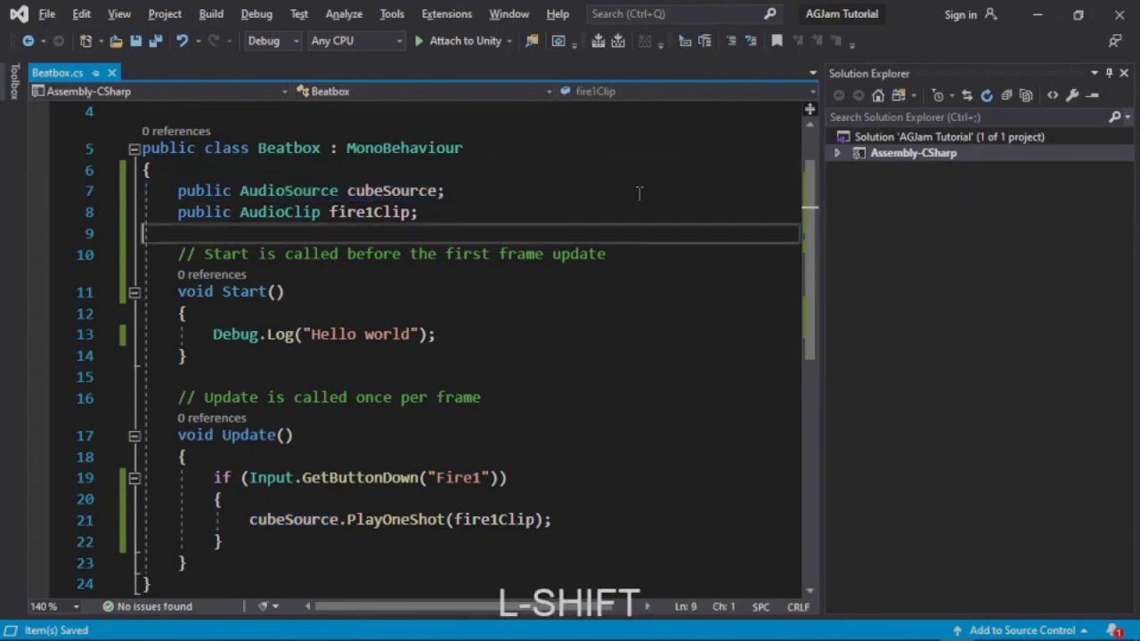
key(Up)
key(shift+Down)
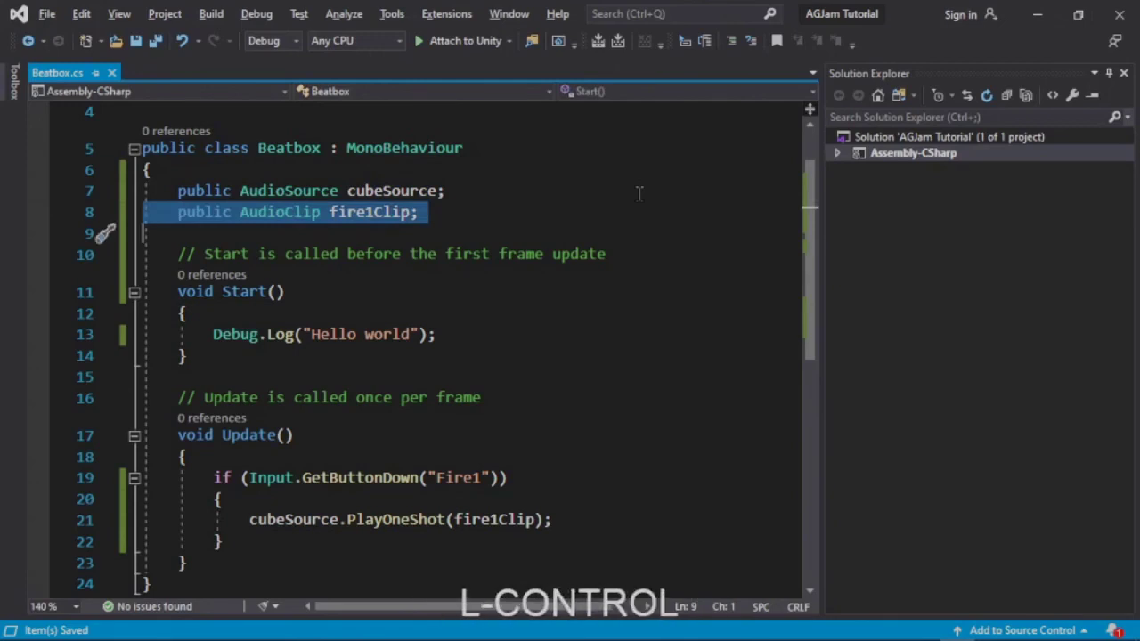
text(public AudioClip fire1Clip;)
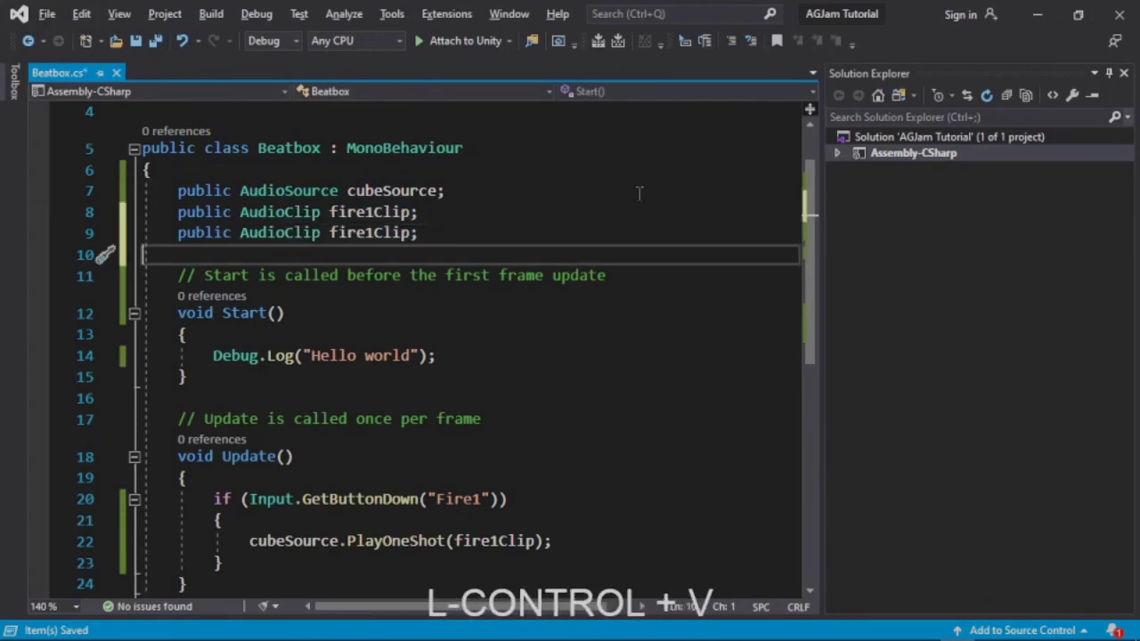
Rename the variable in the duplicated AudioClip declaration to fire2Clip
key(Left)
key(Left)
key(Left)
key(Left)
key(Left)
key(Left)
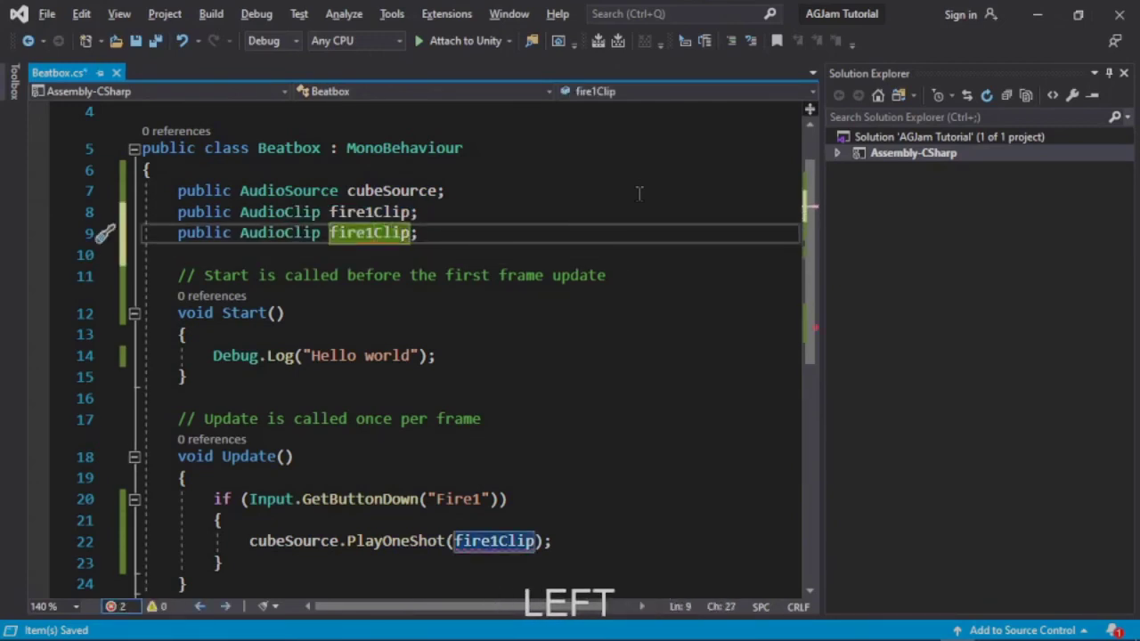
key(BackSpace)
text(2)
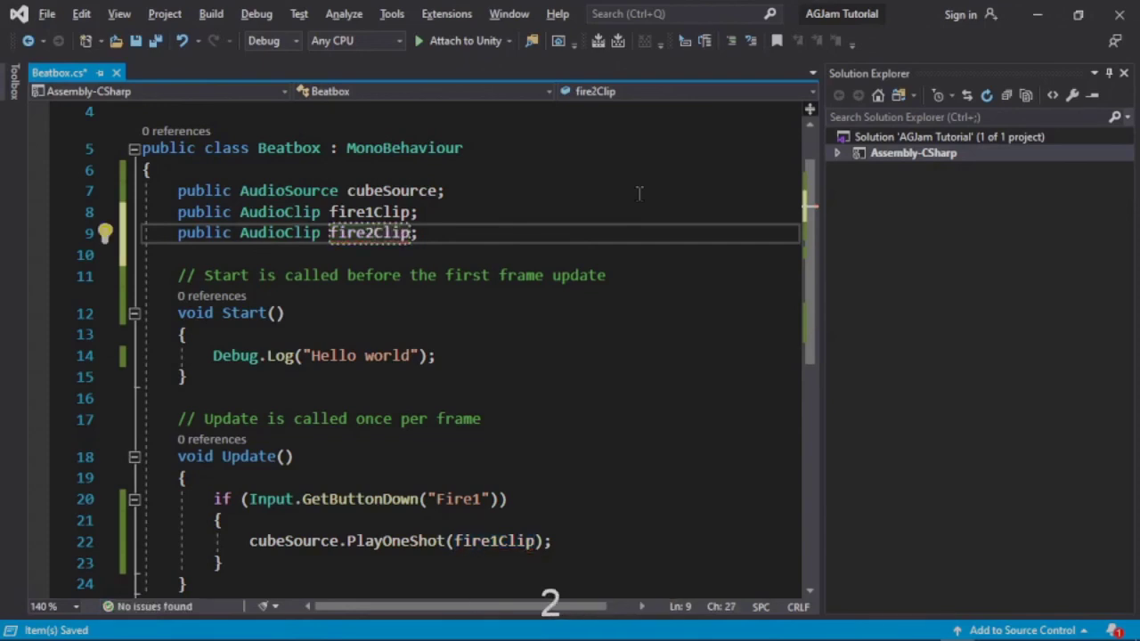
Duplicate the whole Fire1 if block directly below itself inside the Update method
key(Down)
key(Down)
key(Down)
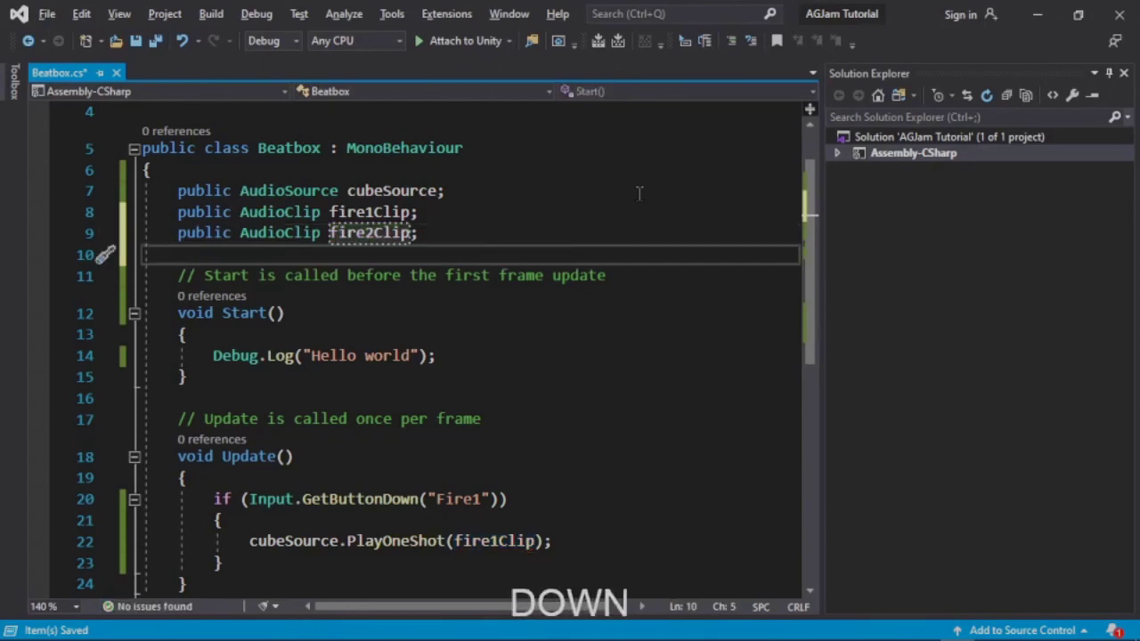
key(Down)
key(Down)
key(Down)
key(Down)
key(Down)
key(Down)
key(Down)
key(Down)
key(Down)
key(Down)
key(Down)
key(Down)
key(Up)
key(Up)
key(Up)
key(Up)
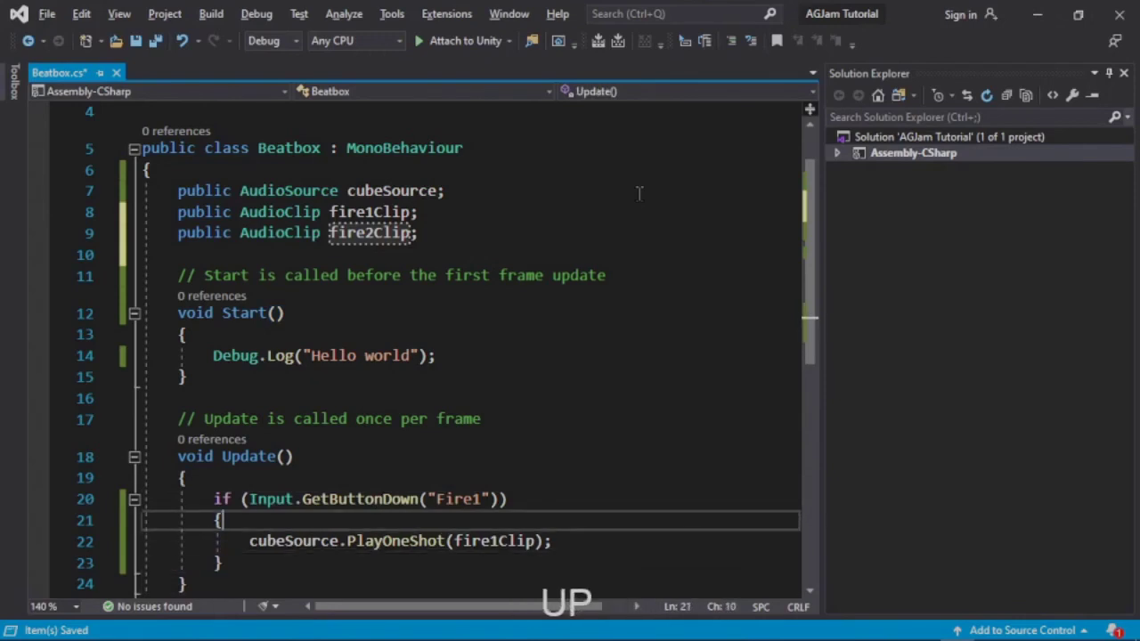
key(Home)
key(shift+Down)
key(shift+Down)
key(shift+Down)
key(shift+Down)
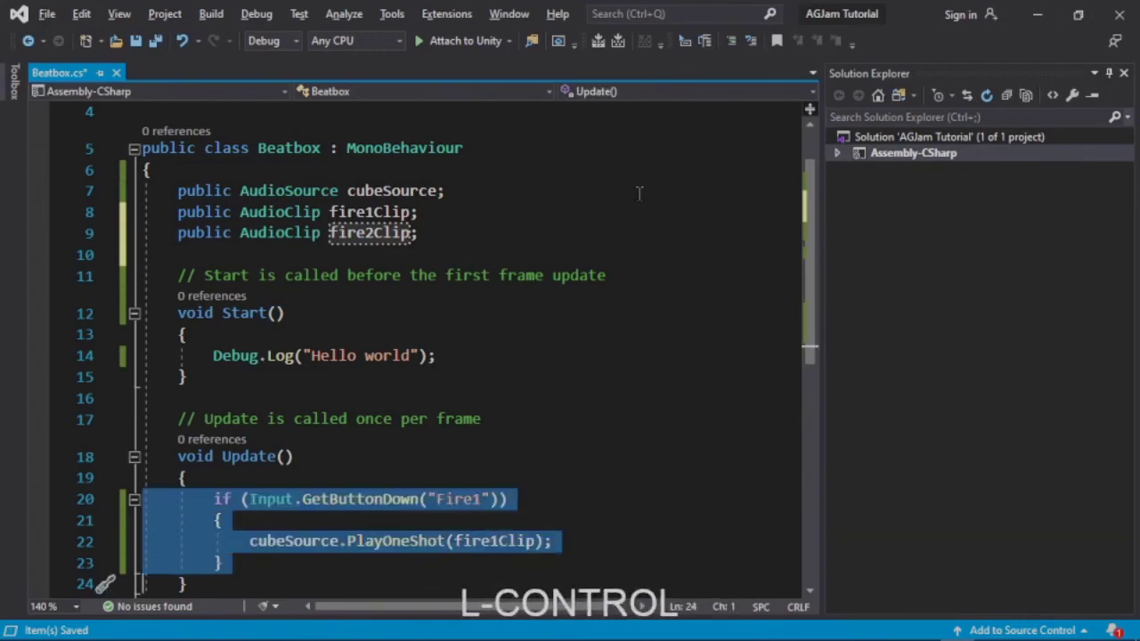
text(if (Input.GetButtonDown("Fire1")) { cubeSource.PlayOneShot(fire1Clip); })
Change the button name in the copied if condition to "Fire2"
key(Up)
key(Up)
key(Up)
key(Up)
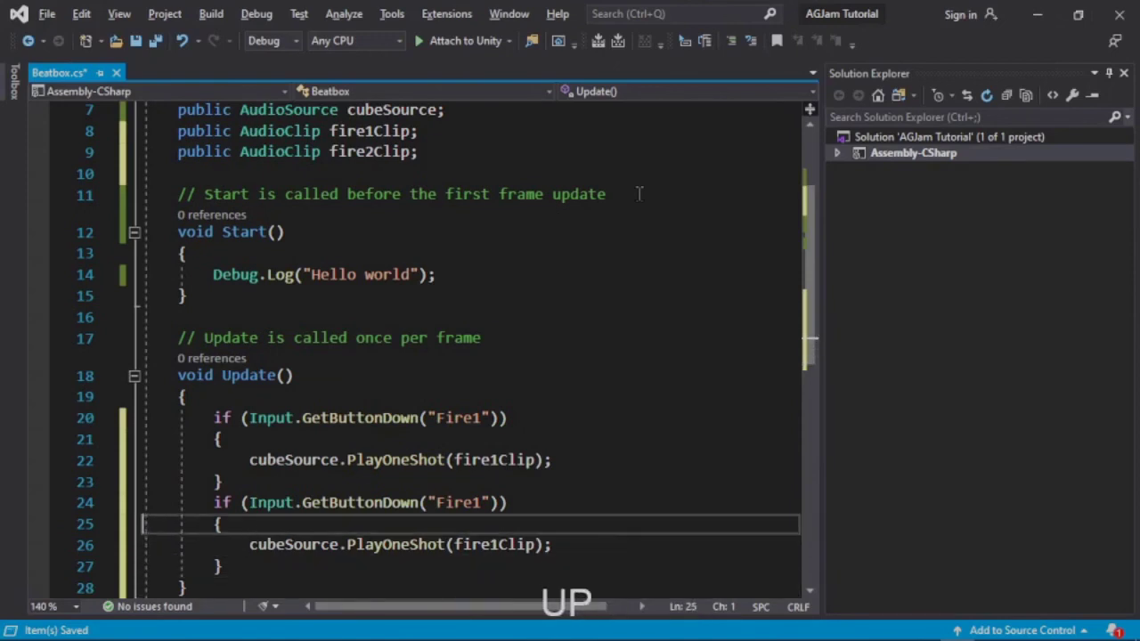
key(End)
key(Left)
key(Left)
key(Left)
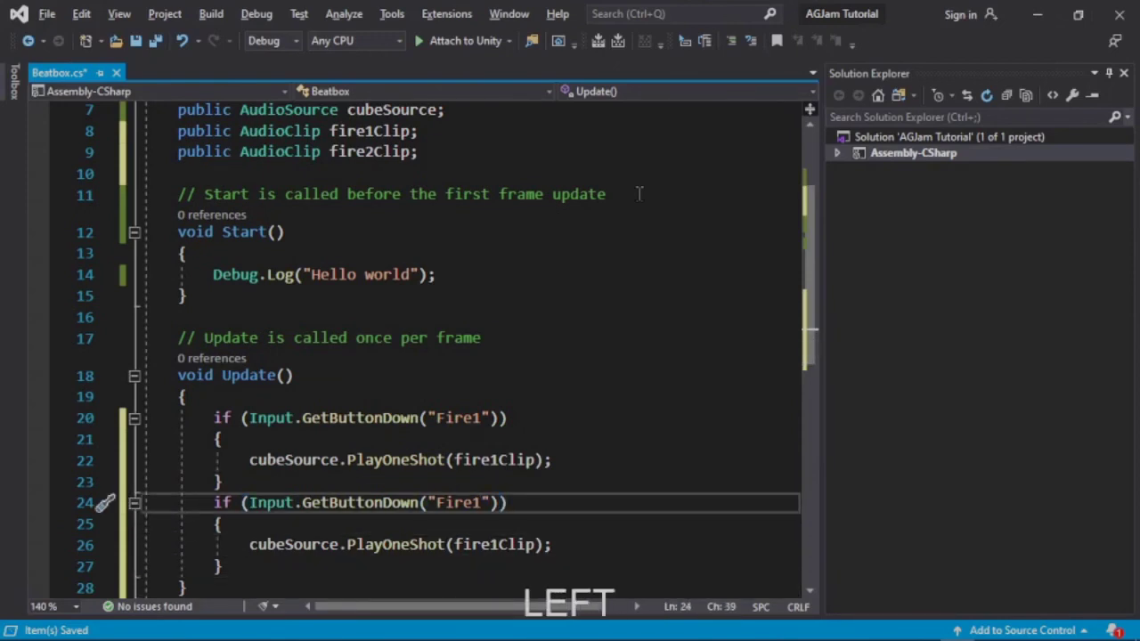
key(BackSpace)
text(2)
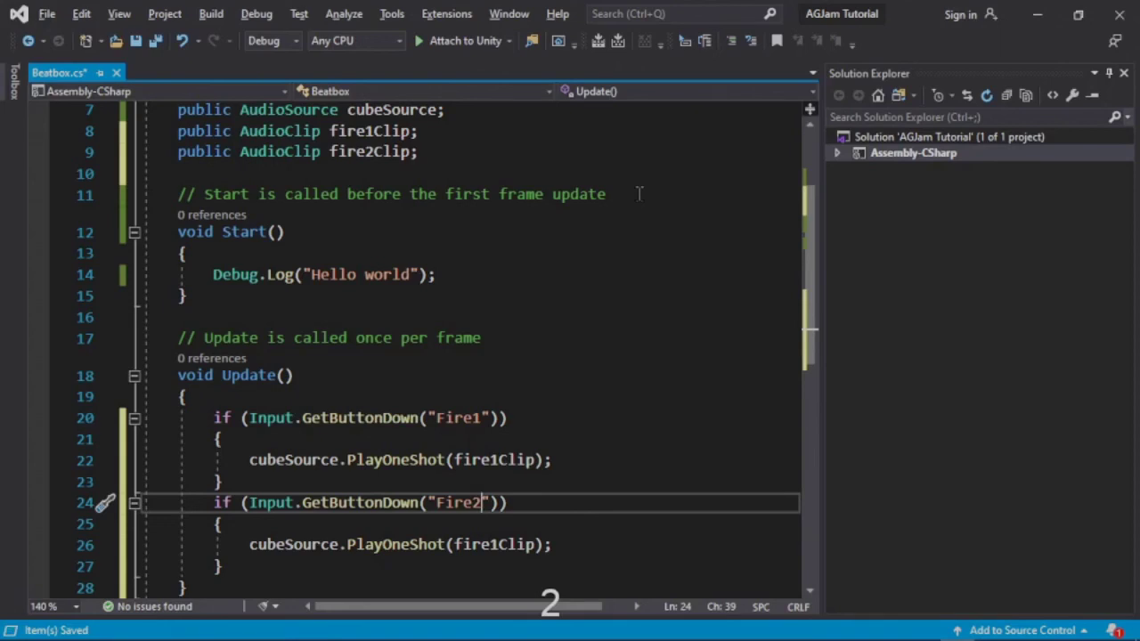
Change the PlayOneShot argument in the Fire2 block to fire2Clip, and save the script
key(Down)
key(Down)
key(Right)
key(Right)
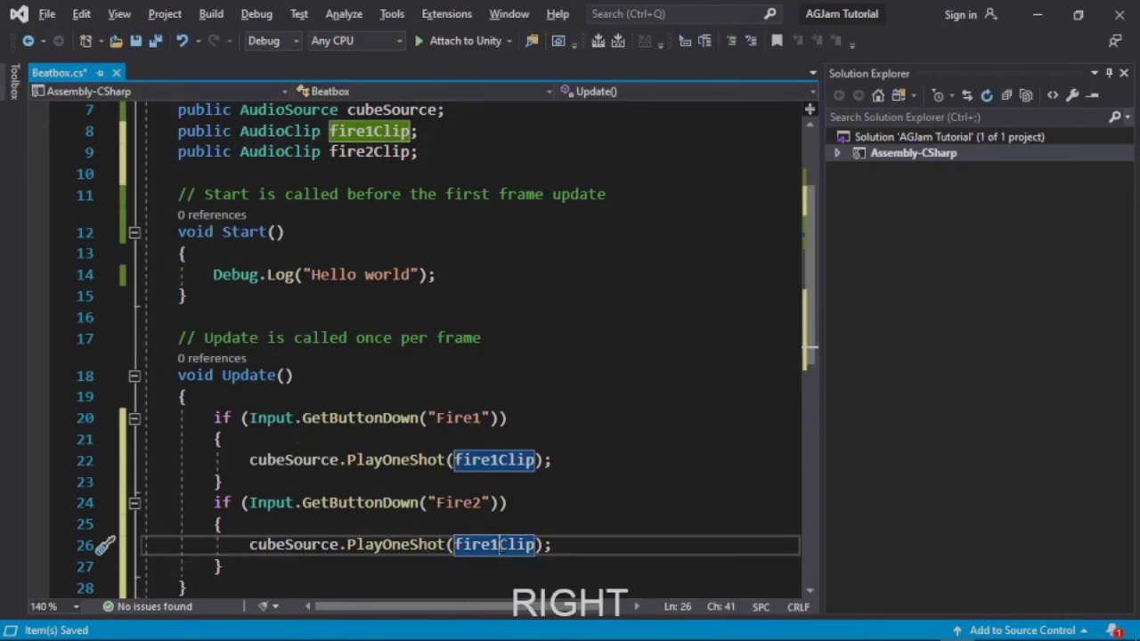
key(BackSpace)
text(2)
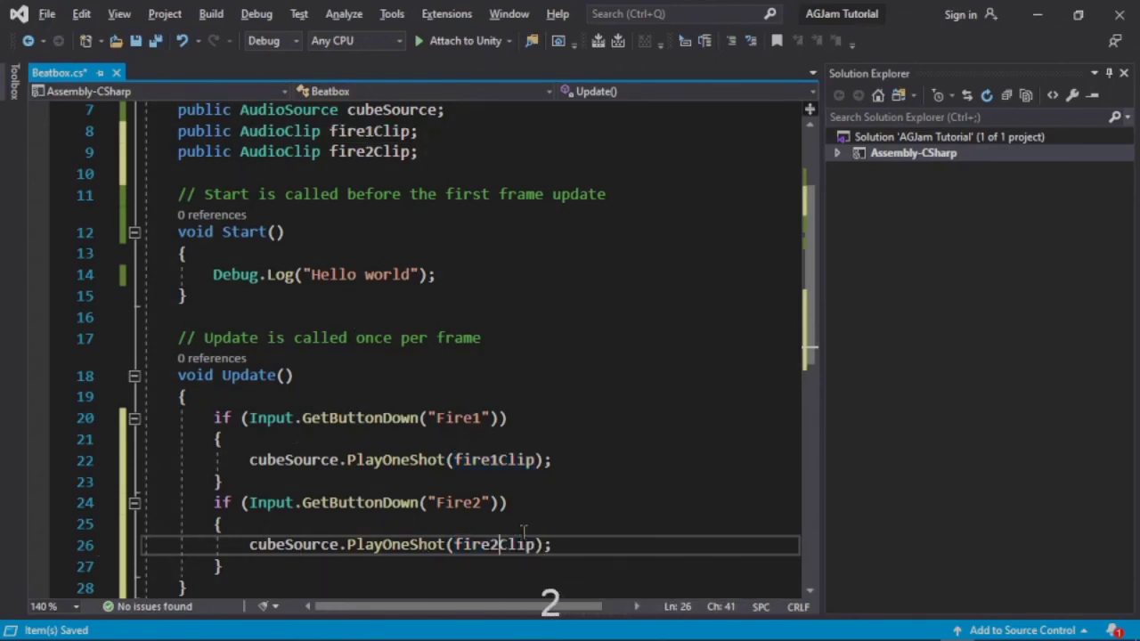
key(Up)
key(Right)
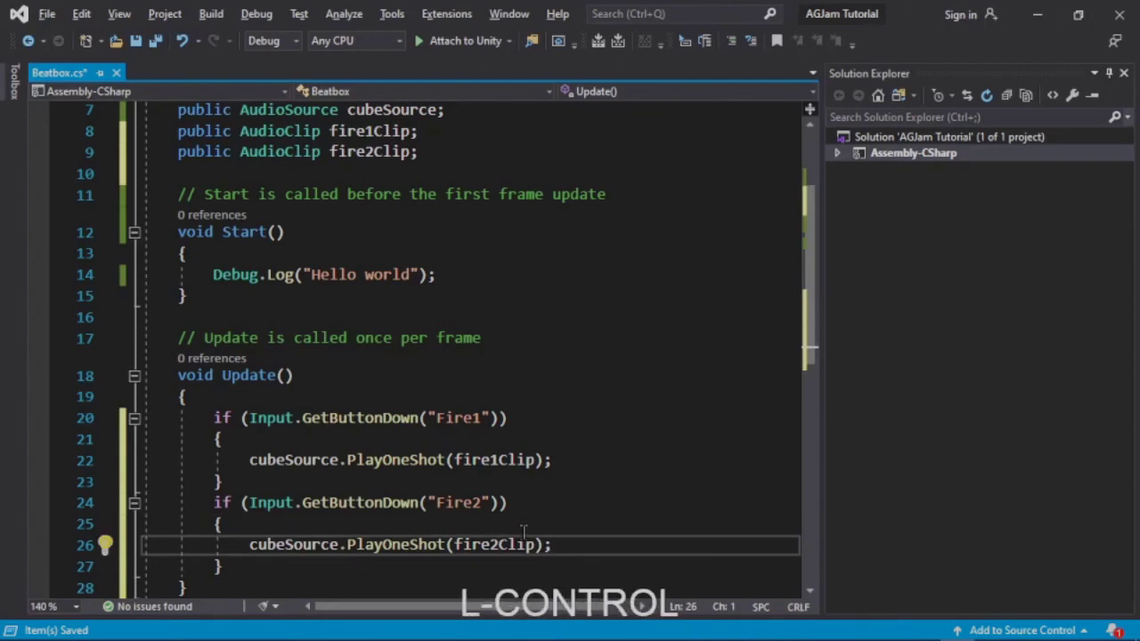
click(635, 549)
key(ctrl+s)
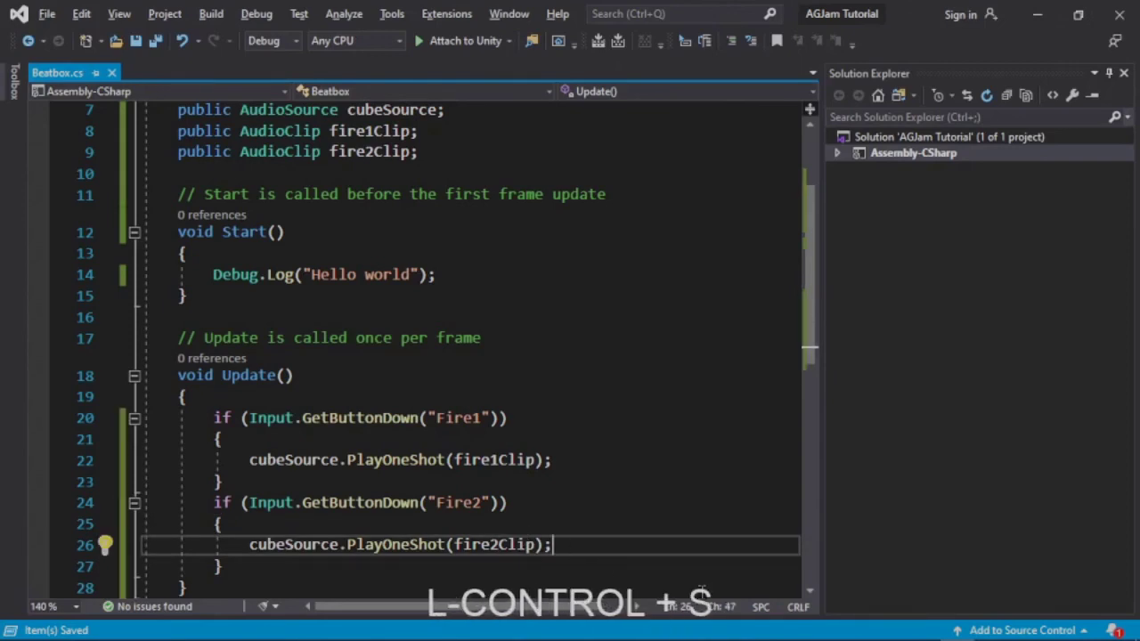
Switch to Unity, run the scene and trigger Fire2 with no clip assigned, check the Console, and stop the scene
key(alt+Tab)
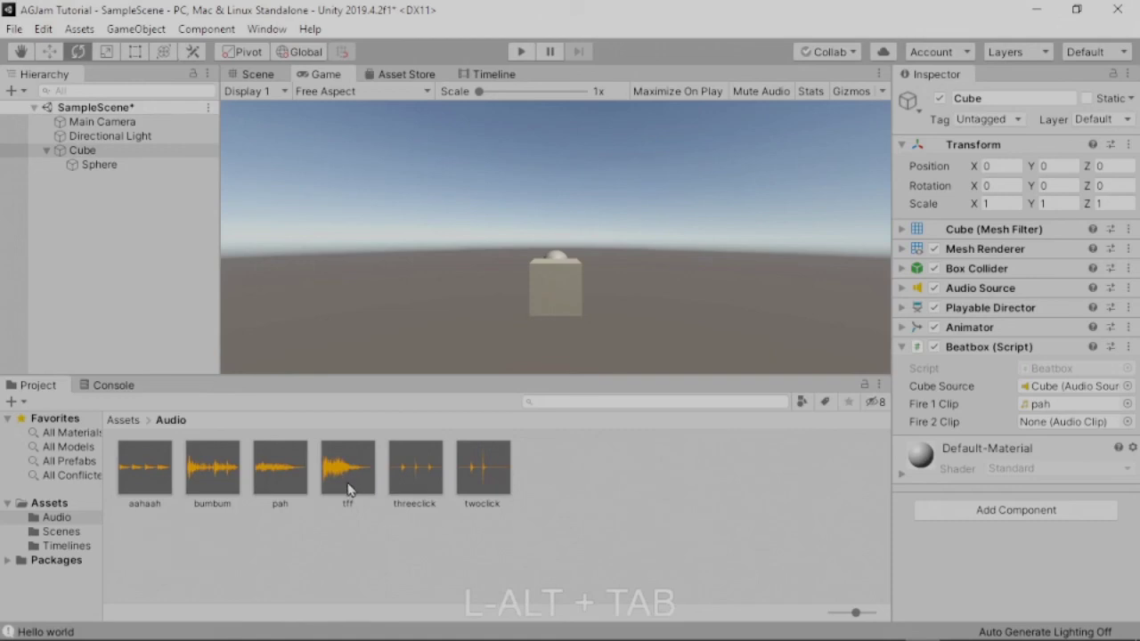
click(523, 53)
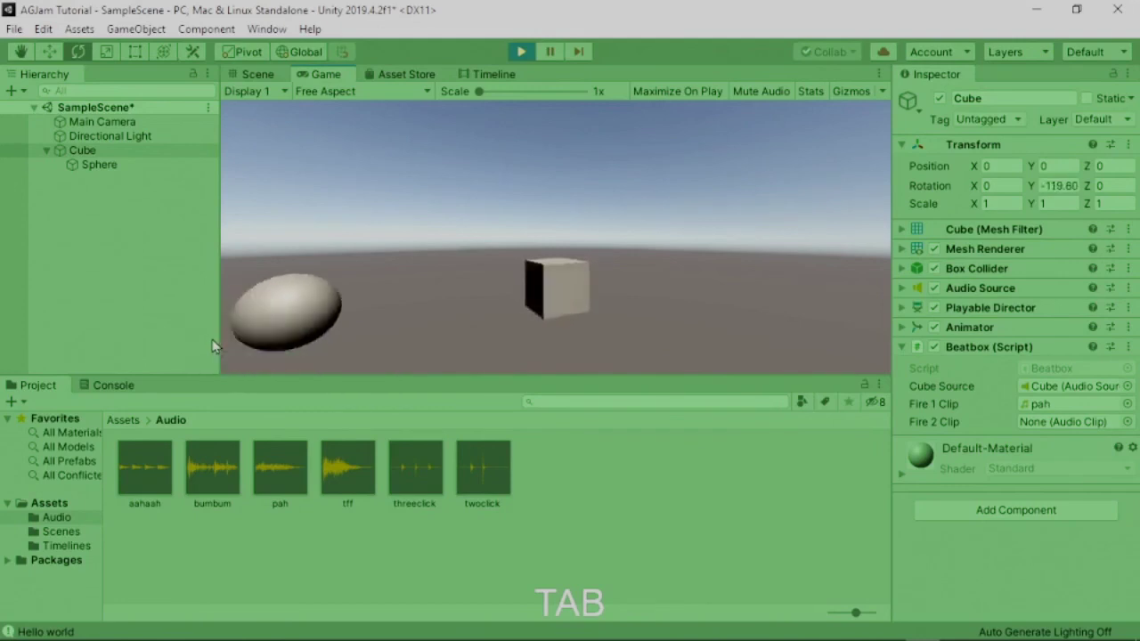
key(alt)
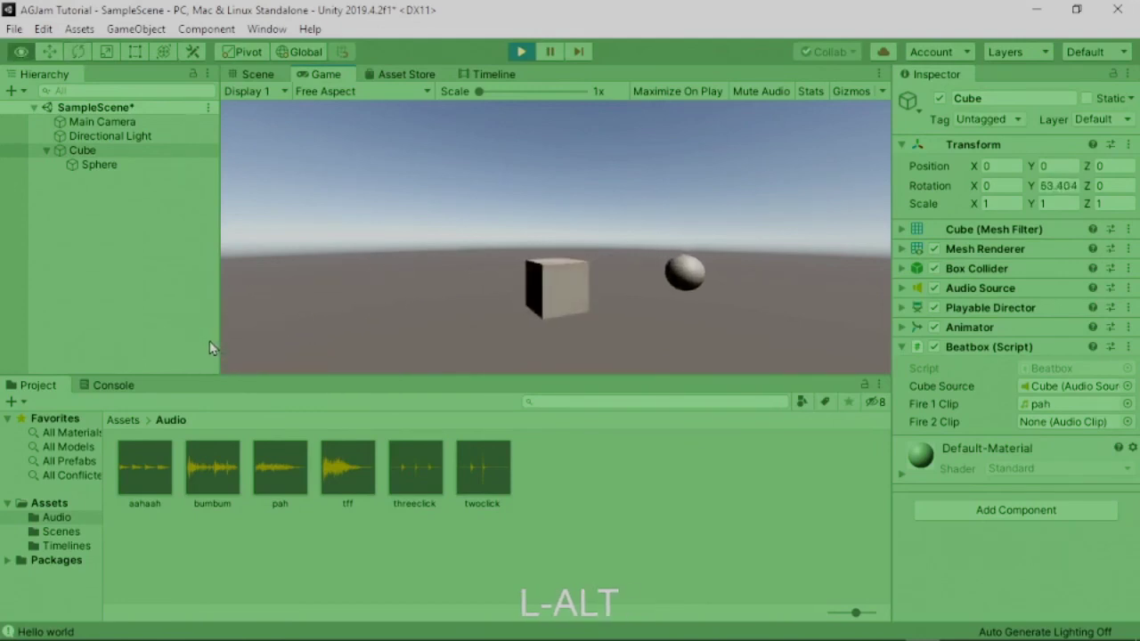
click(123, 392)
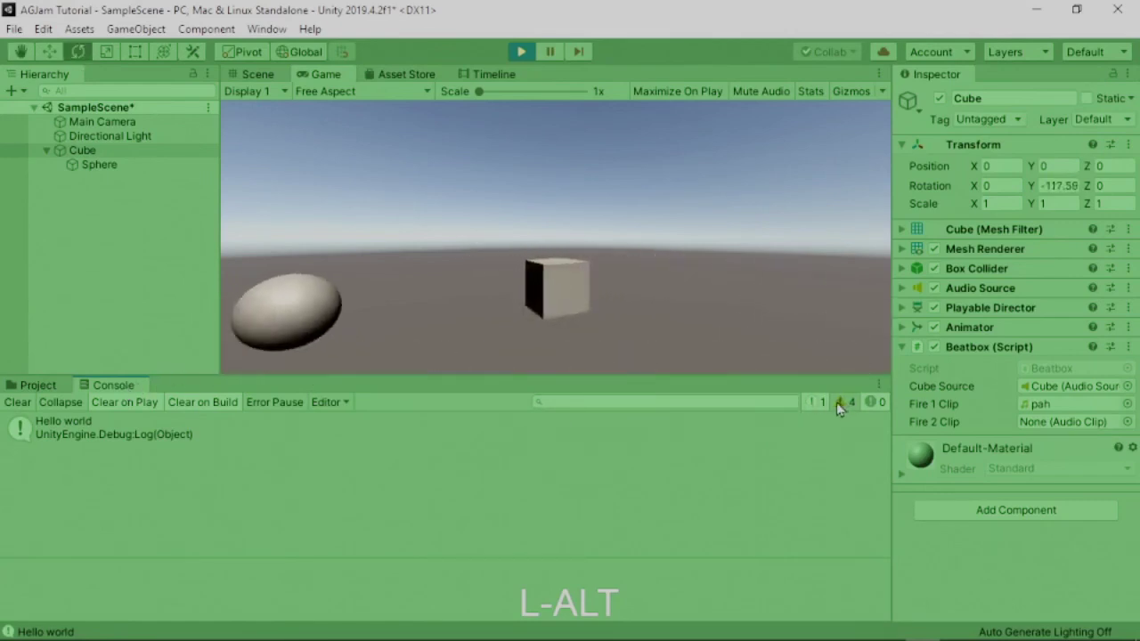
click(524, 52)
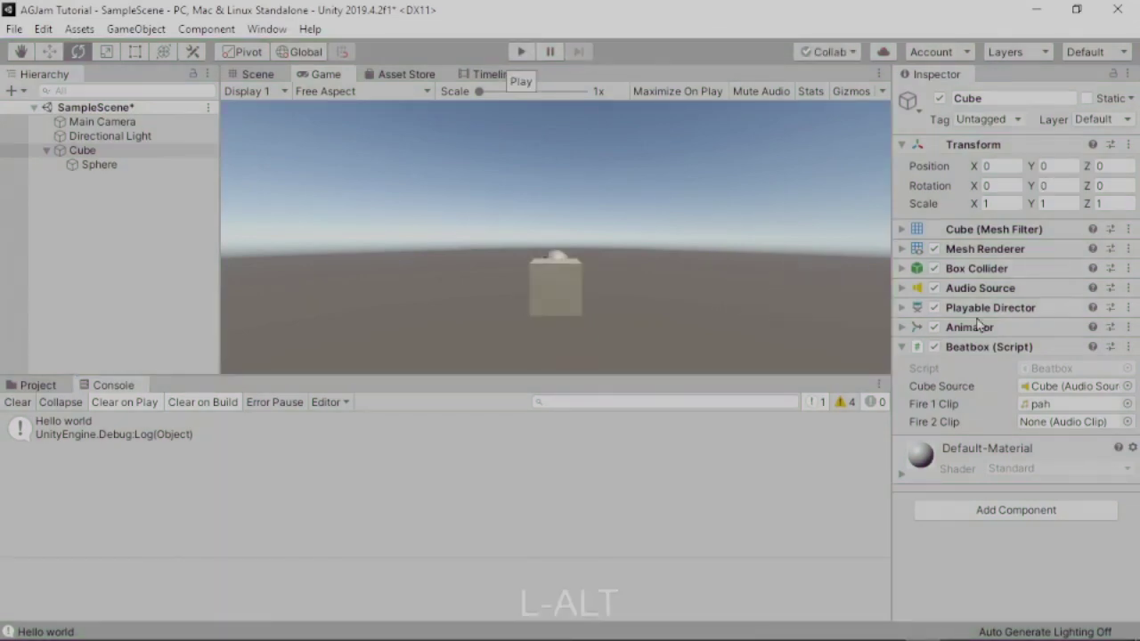
Set the Cube Source field of the Cube's Beatbox script to None
click(1128, 388)
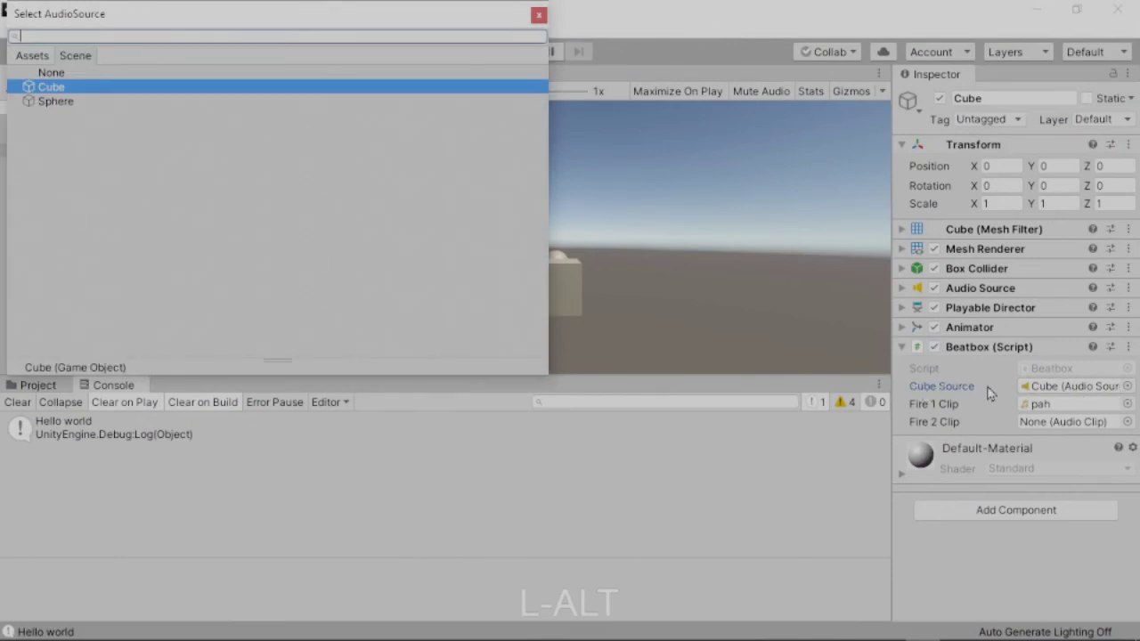
click(53, 73)
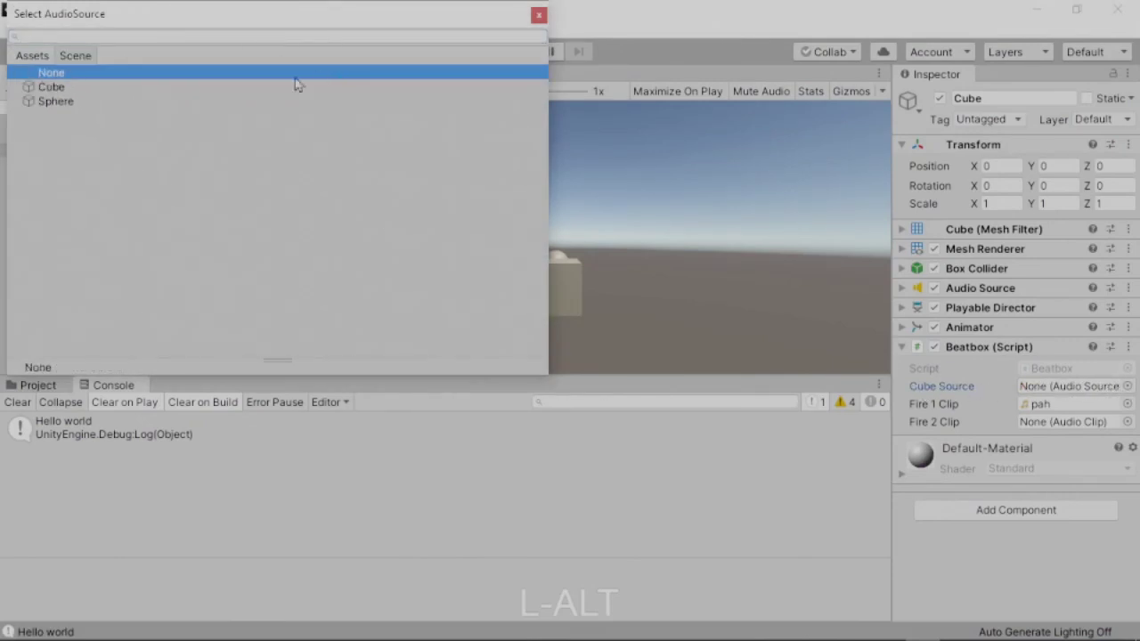
double_click(131, 75)
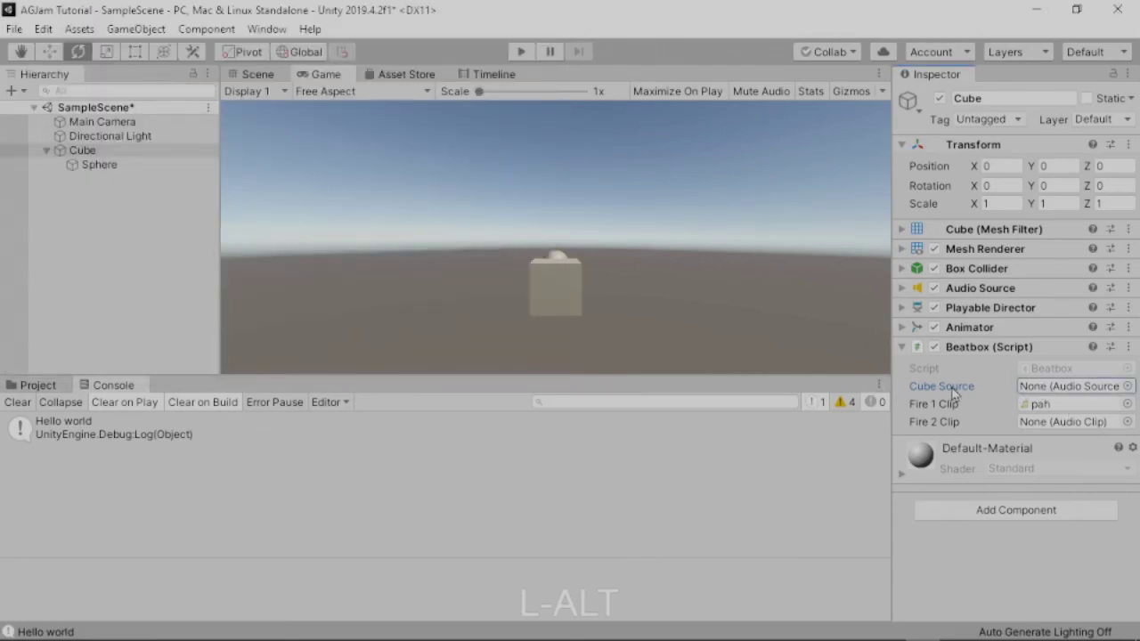
Run the scene and trigger Fire1 twice to test playback without an assigned audio source
click(521, 54)
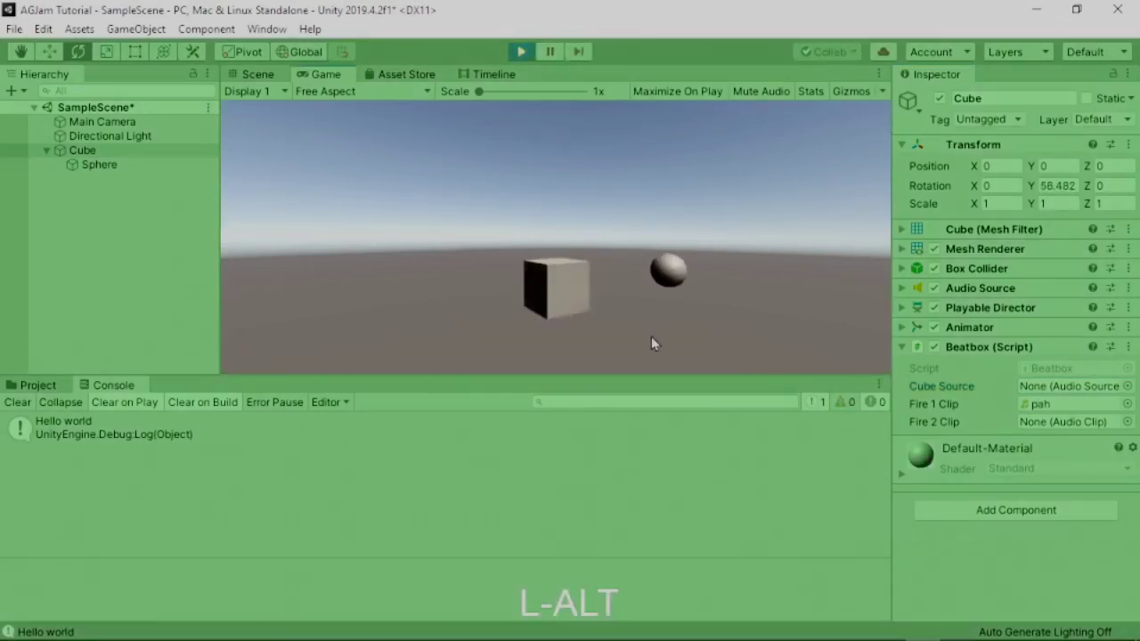
key(ctrl)
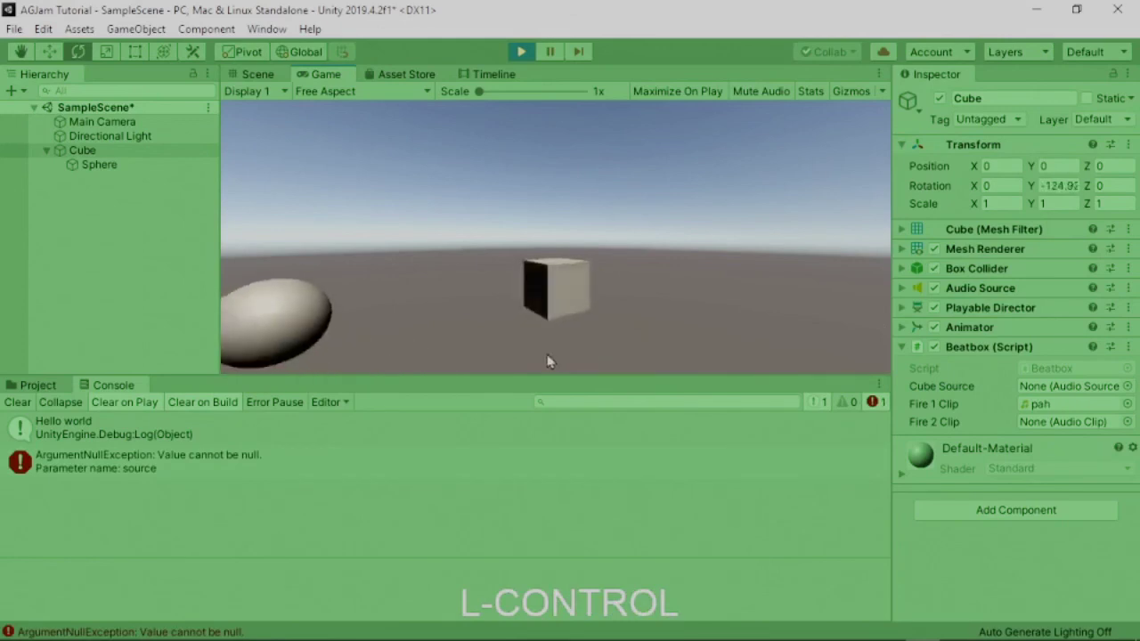
key(ctrl)
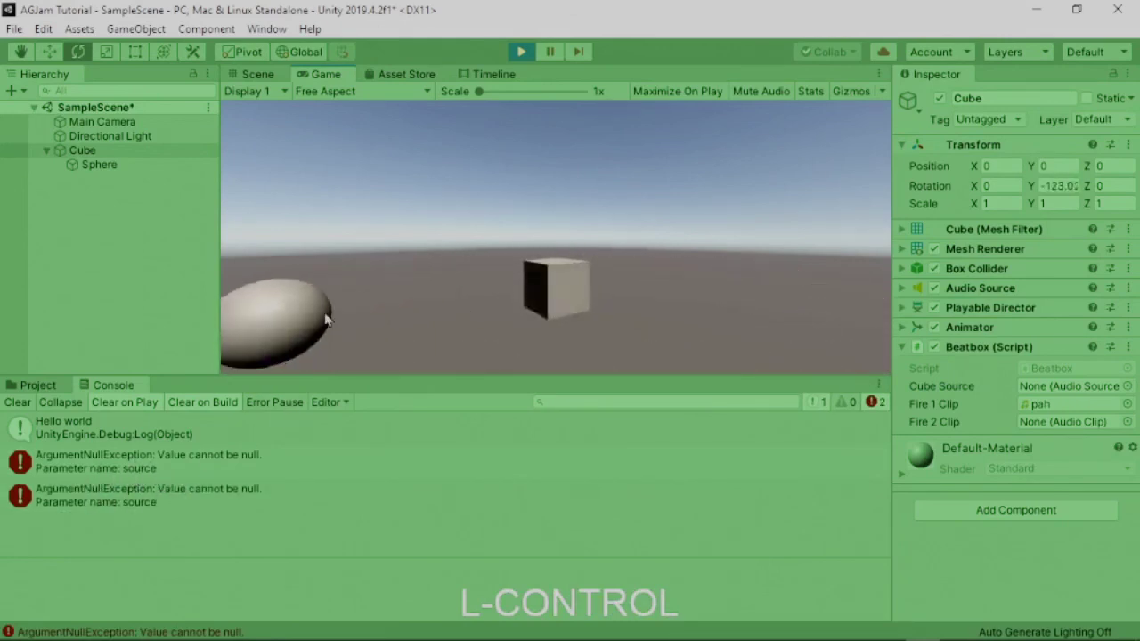
Stop the scene and assign the Cube from the Hierarchy to the Beatbox script's Cube Source field
click(521, 51)
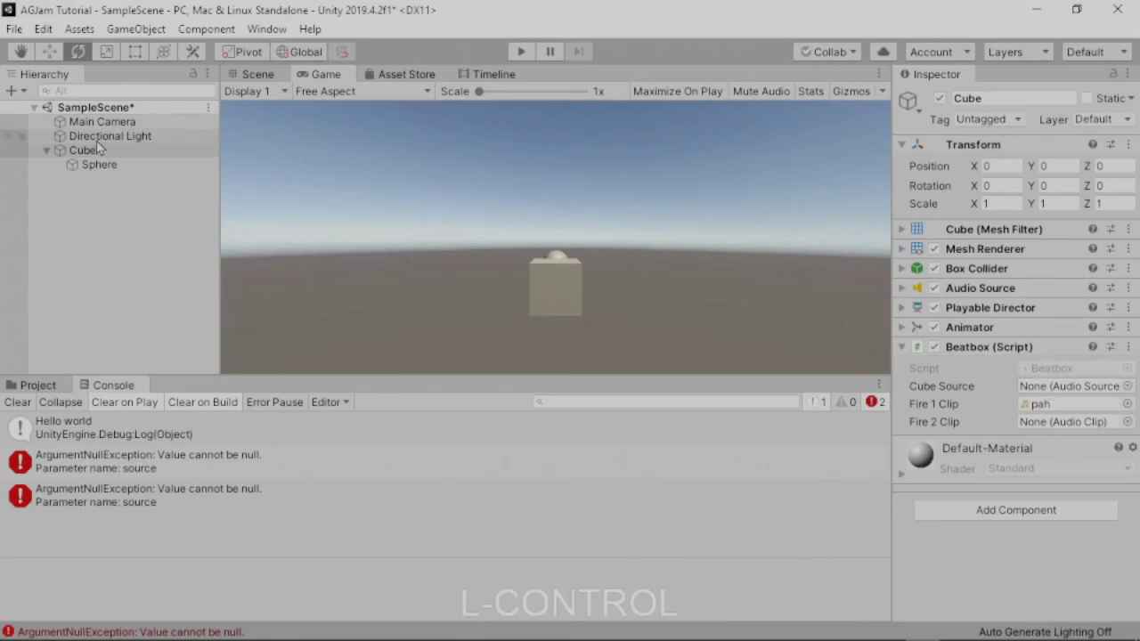
drag(77, 157, 1049, 394)
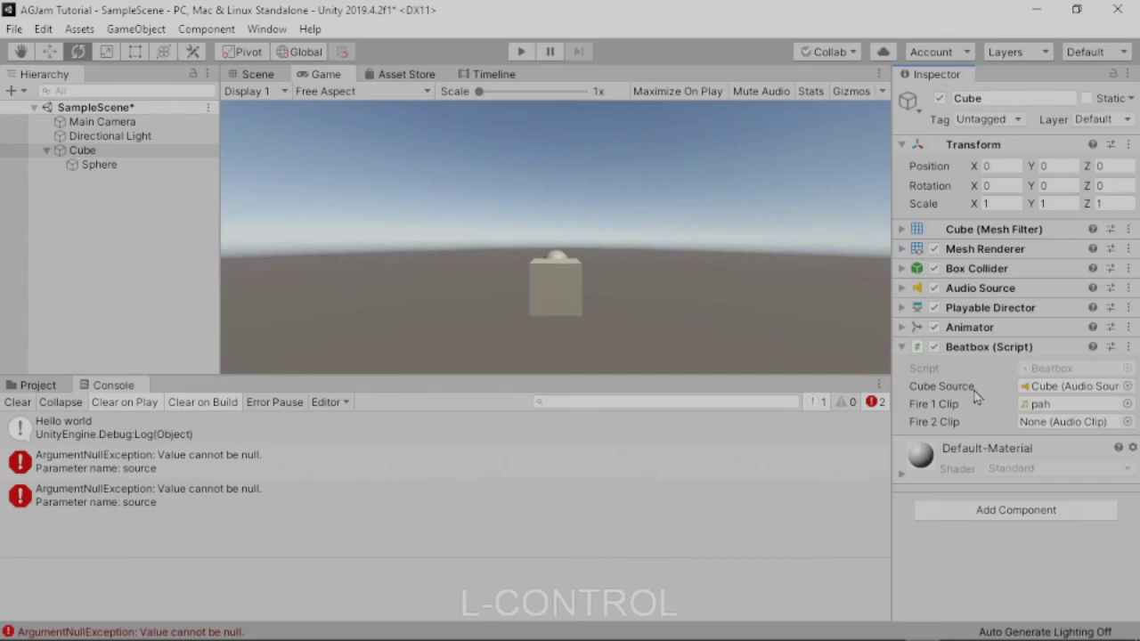
Switch to Visual Studio and highlight the AudioSource type in the cubeSource declaration of Beatbox.cs
key(alt+Tab)
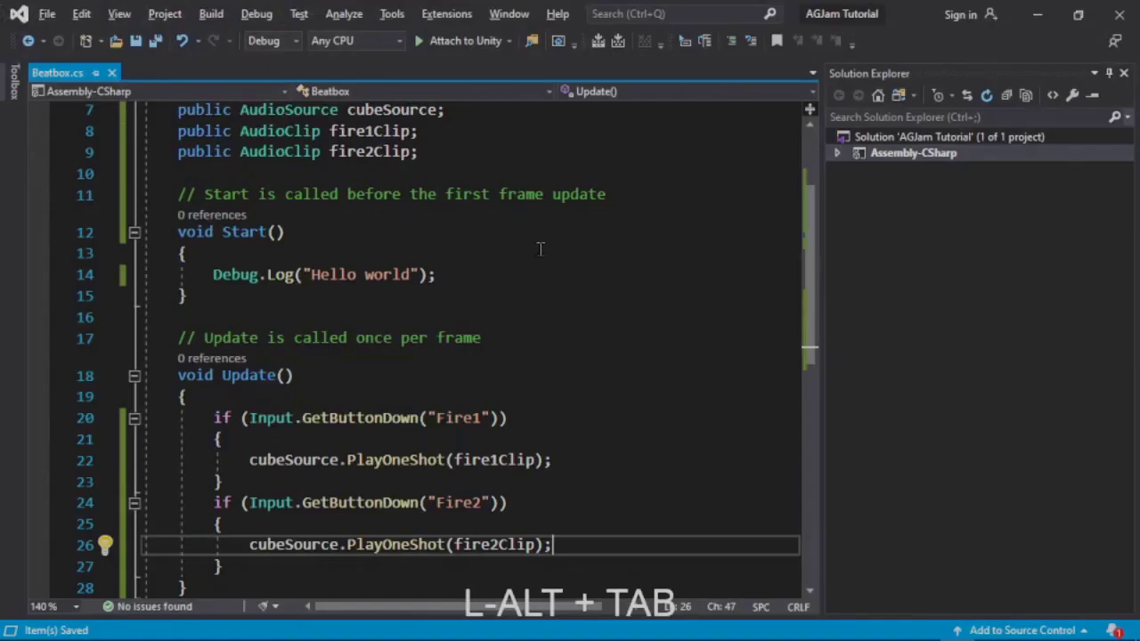
scroll(348, 169, up, 1)
double_click(283, 177)
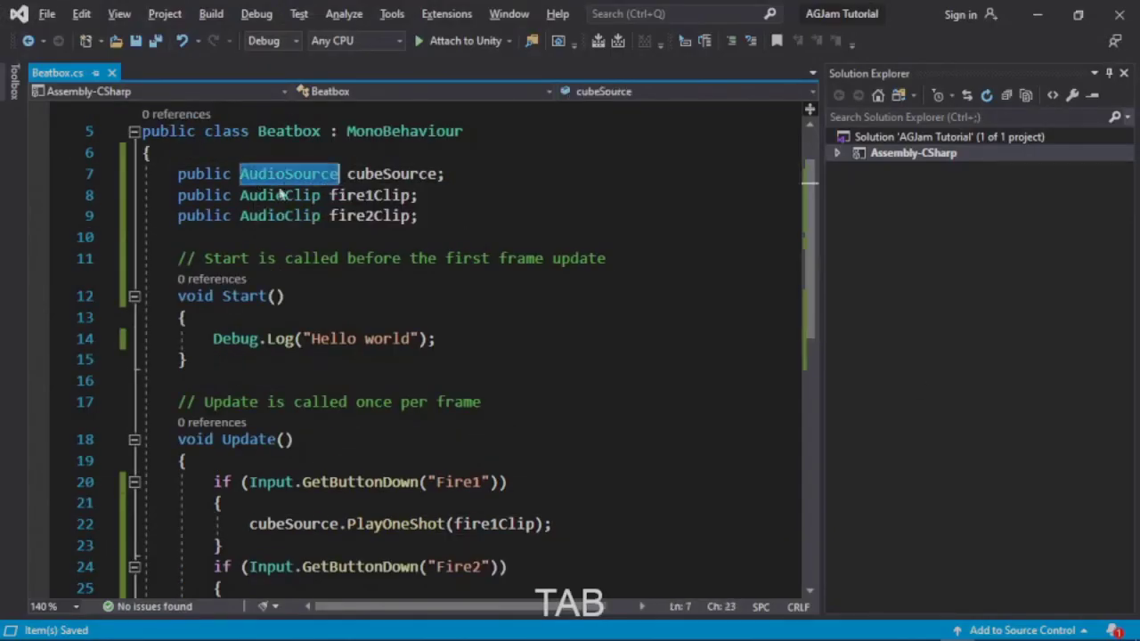
Switch back to Unity and assign the tff clip from the Audio folder to the Beatbox script's Fire 2 Clip field
key(alt+Tab)
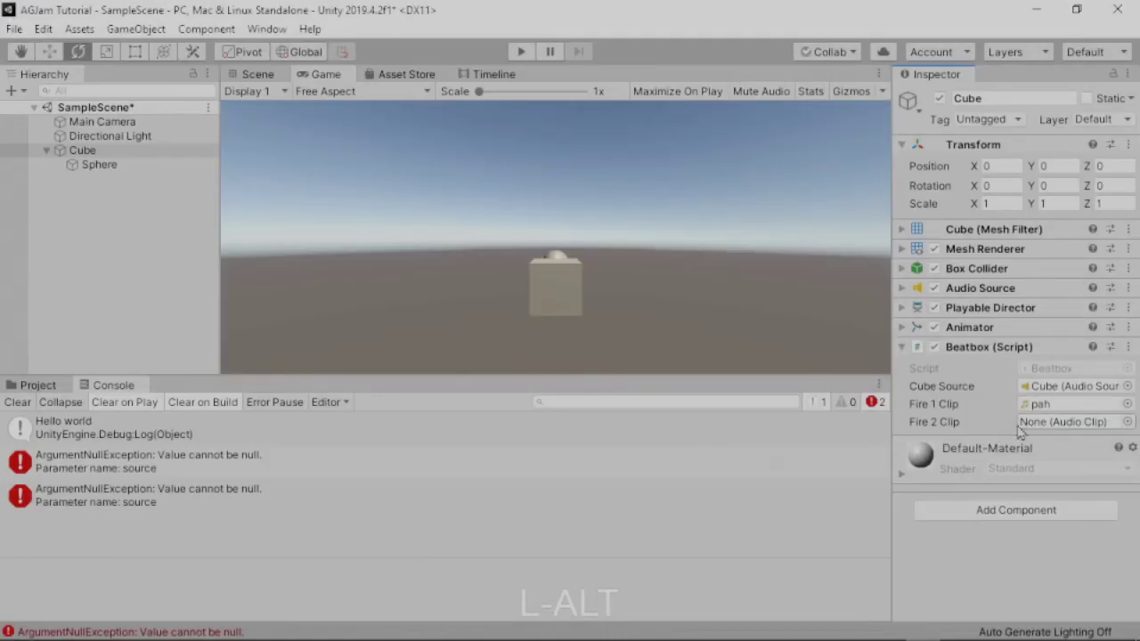
click(30, 390)
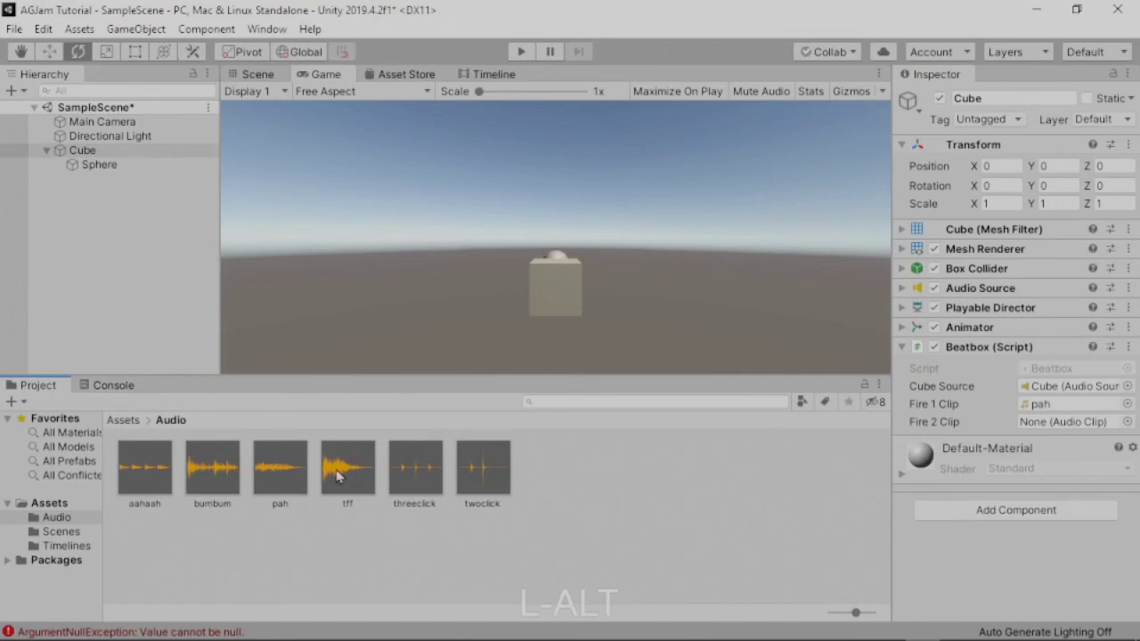
drag(336, 476, 1042, 431)
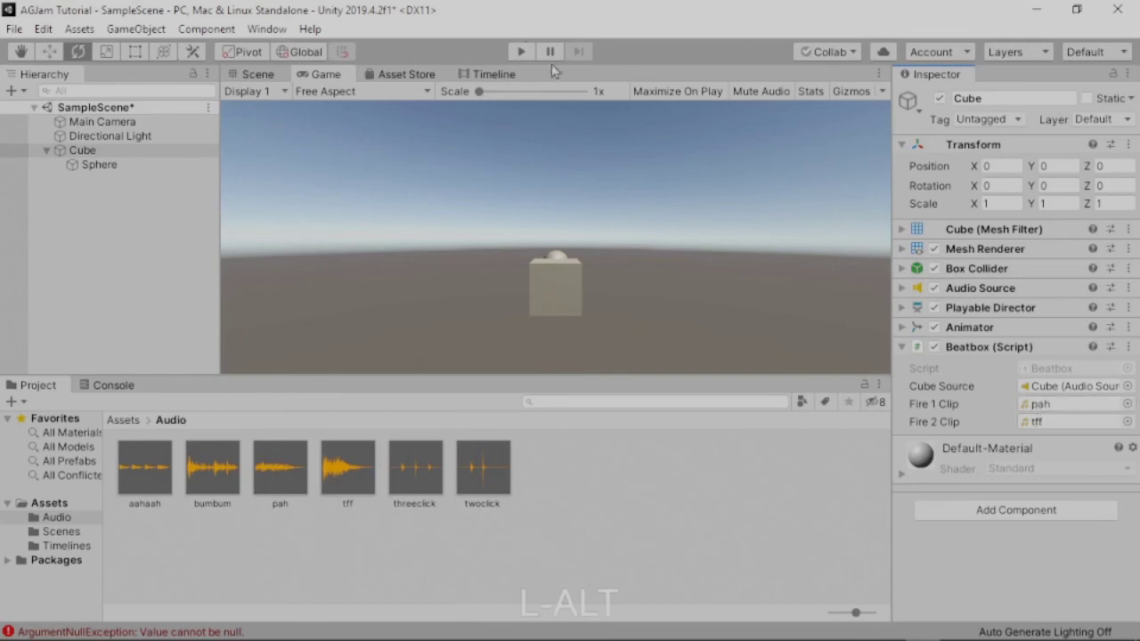
Run the scene, trigger Fire1 and Fire2 alternately several times to test both audio clips, and stop the scene
click(521, 51)
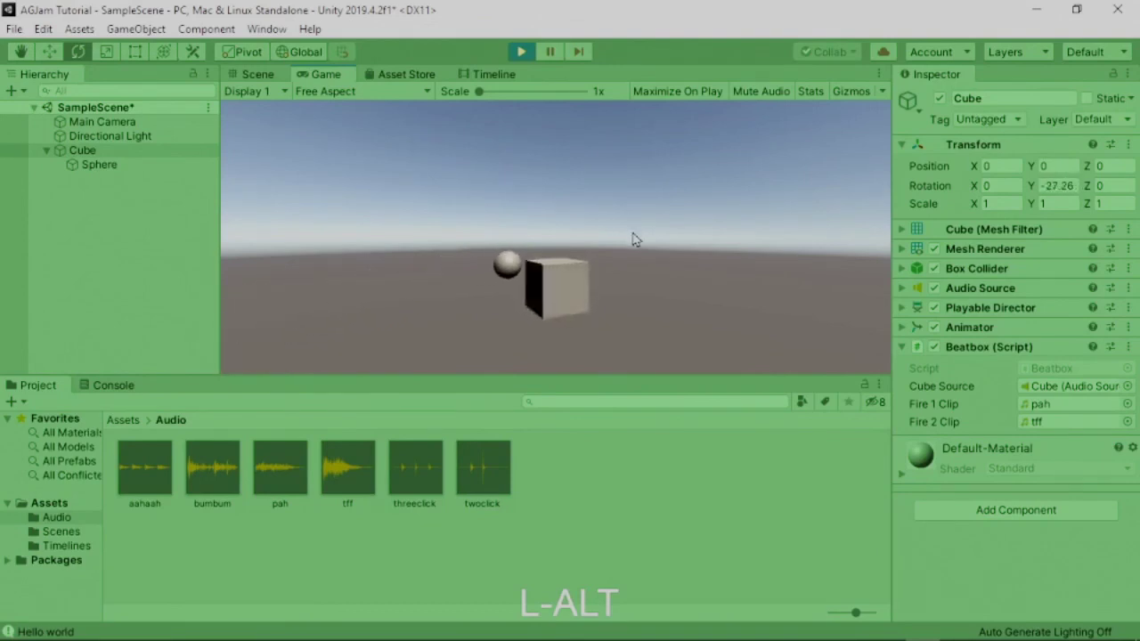
key(ctrl)
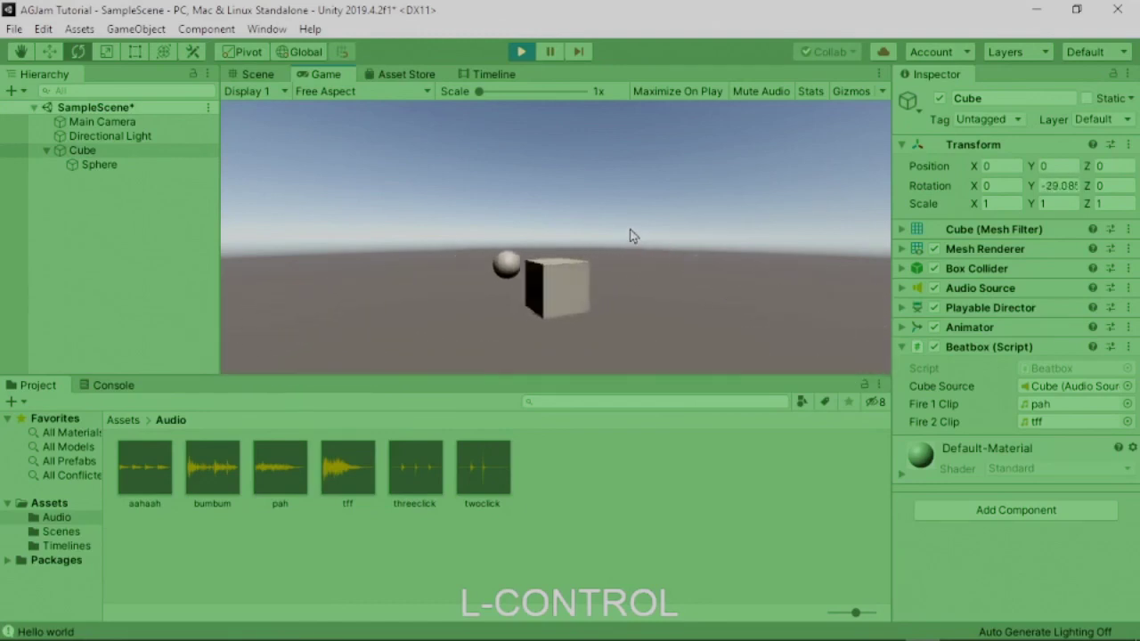
key(alt)
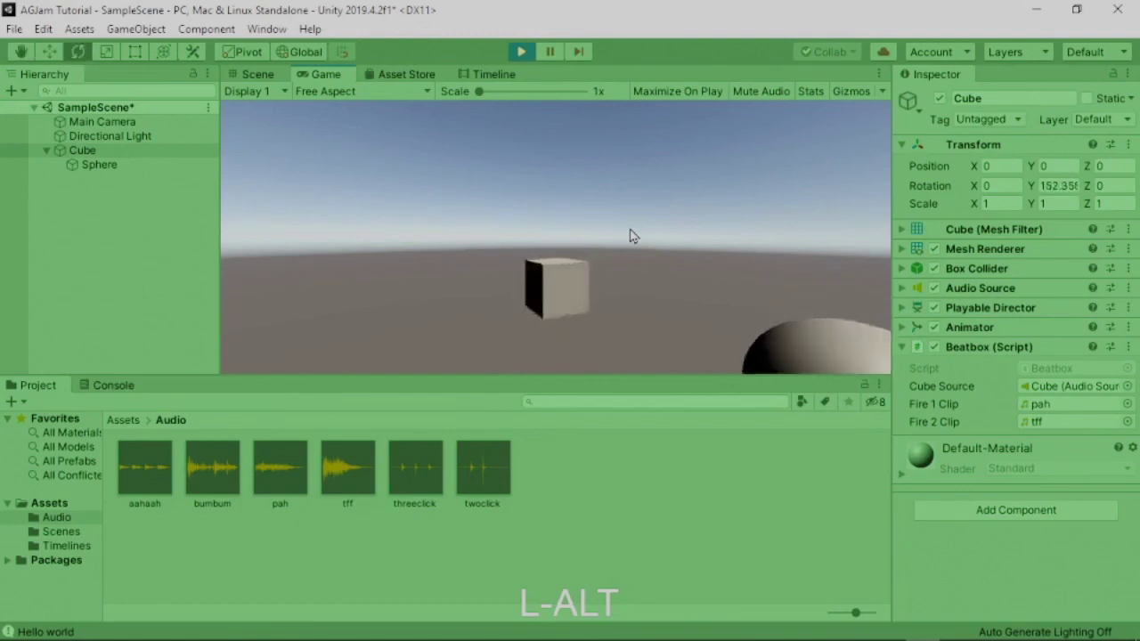
key(ctrl)
key(alt)
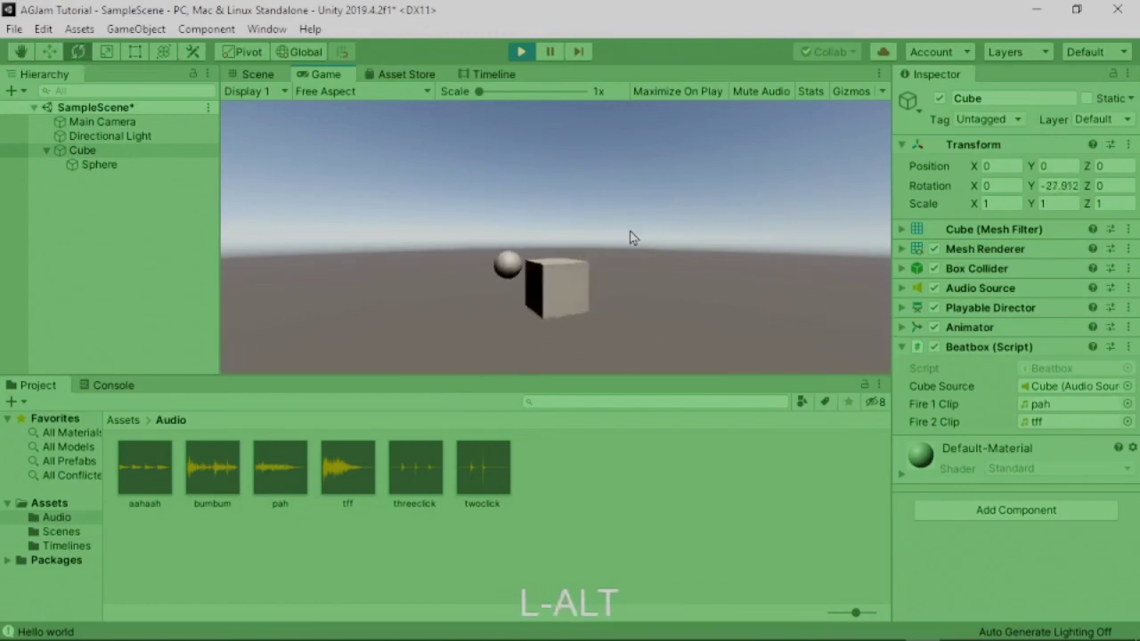
key(ctrl)
key(alt)
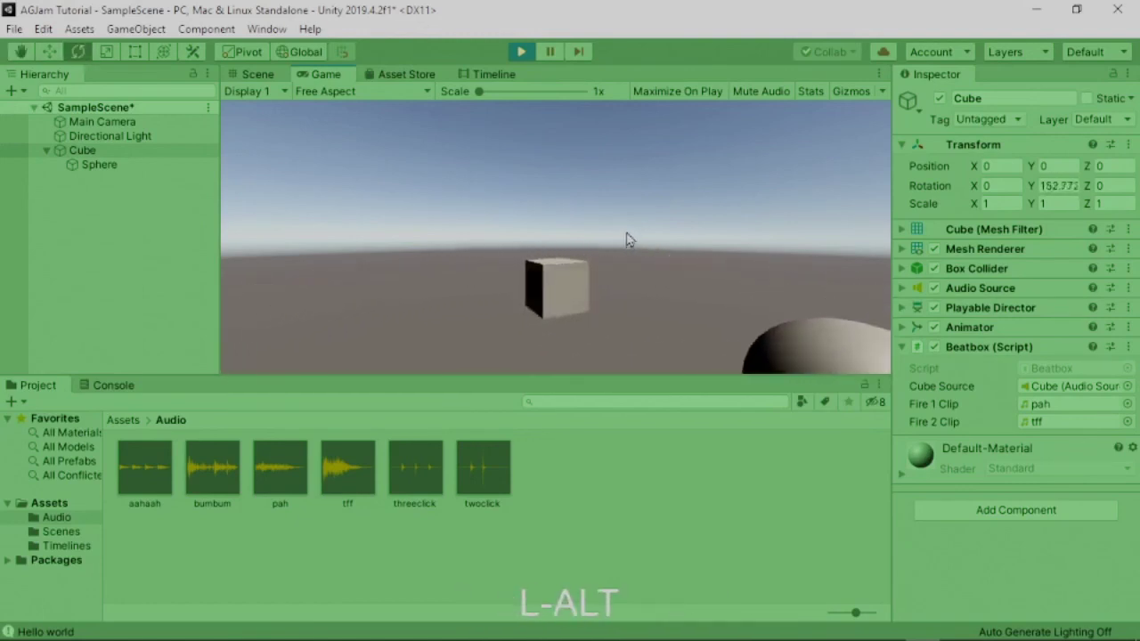
key(ctrl)
key(alt)
key(ctrl)
key(alt)
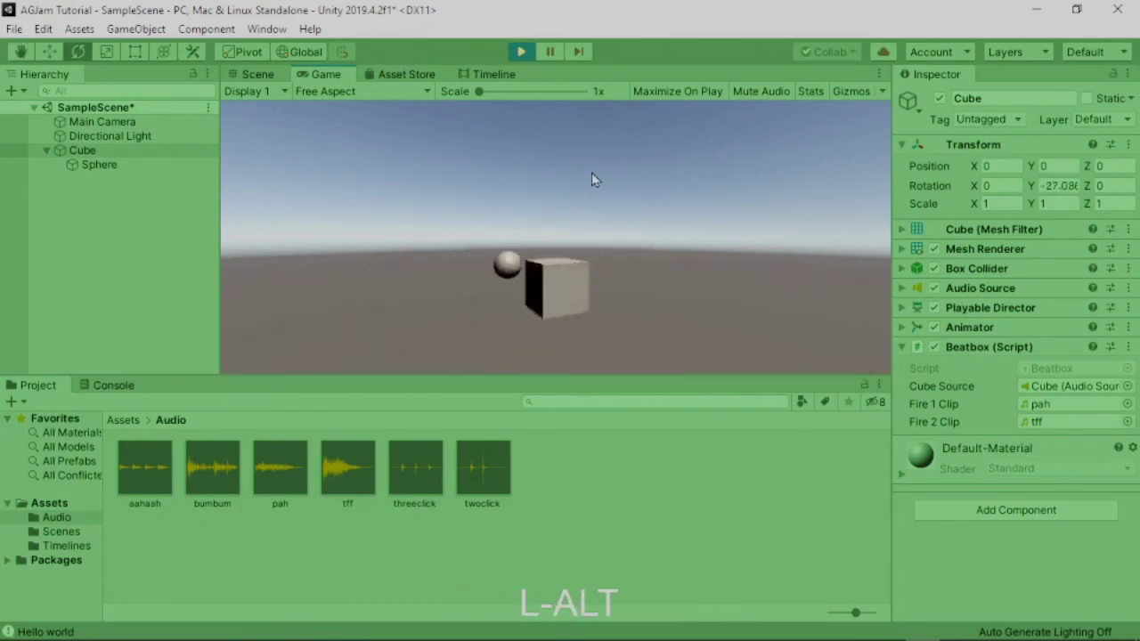
click(522, 53)
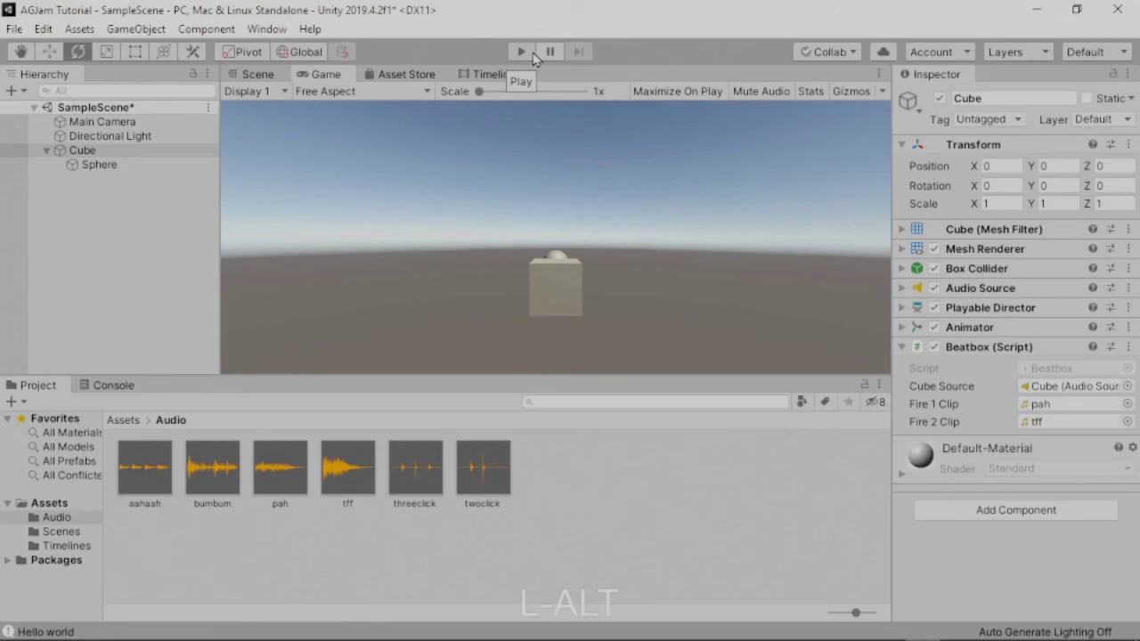
Switch to the Chrome browser and close the Godot Engine page to return to the AGJam 2020 itch.io page
key(alt+Tab)
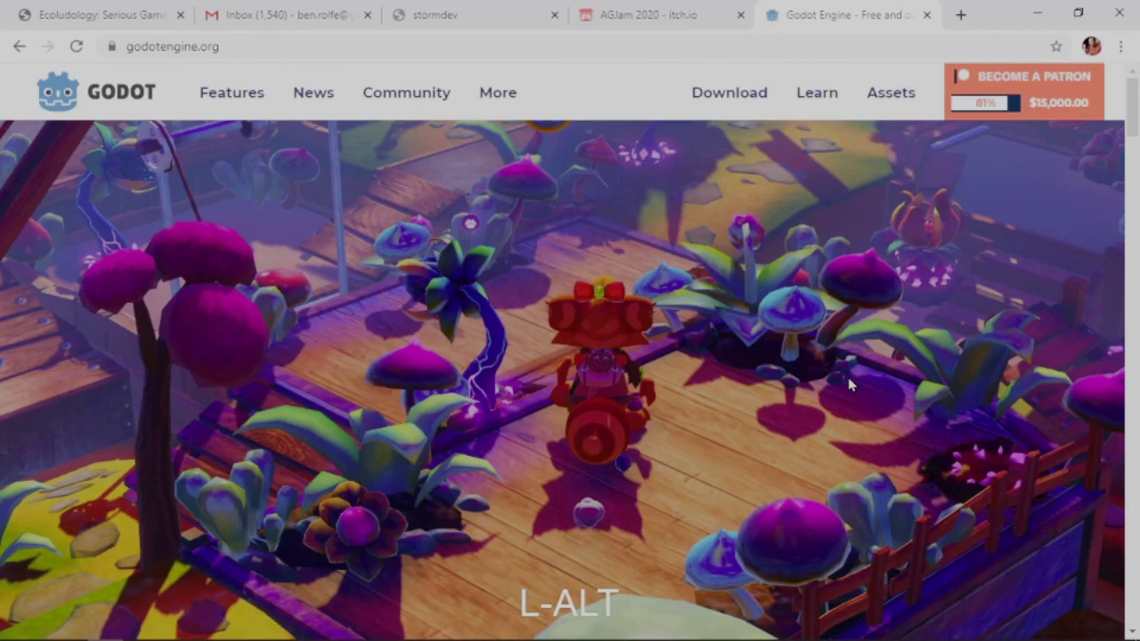
key(ctrl+w)
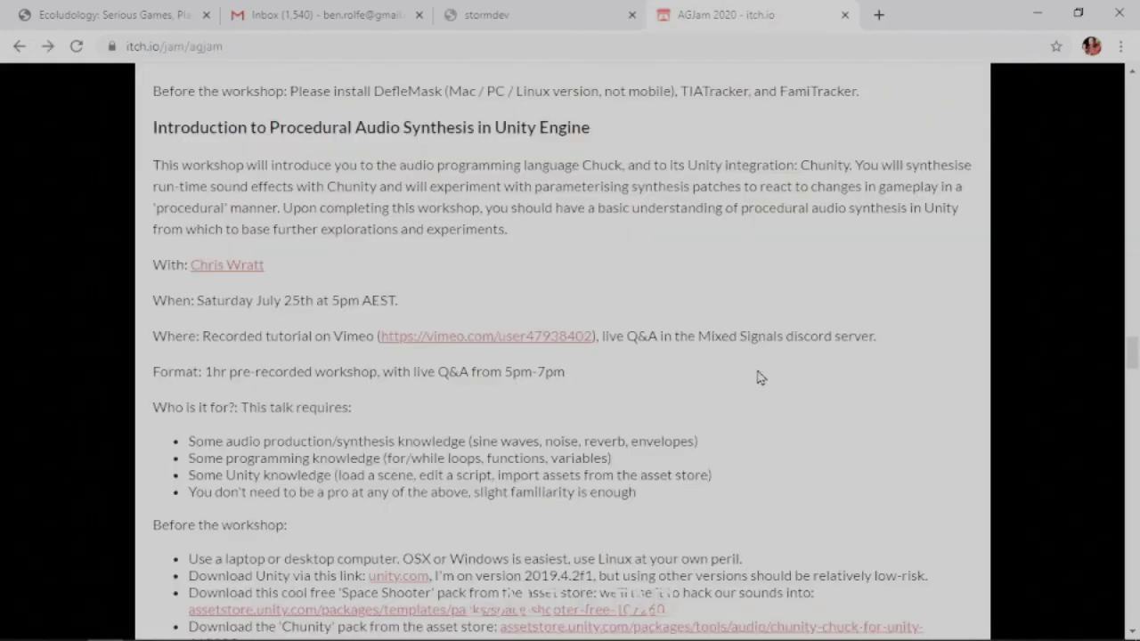